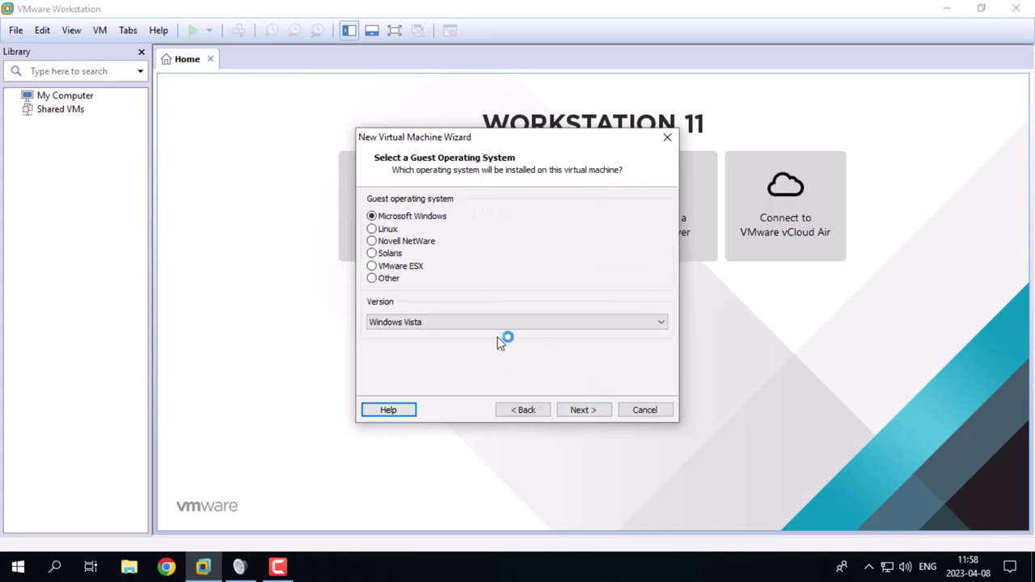
Name the VM Windows Vista build 5270 with 1 processor, 1024 MB, no network, LSI Logic/SCSI and a new 40 GB disk.
left_click(595, 411)
left_click(503, 219)
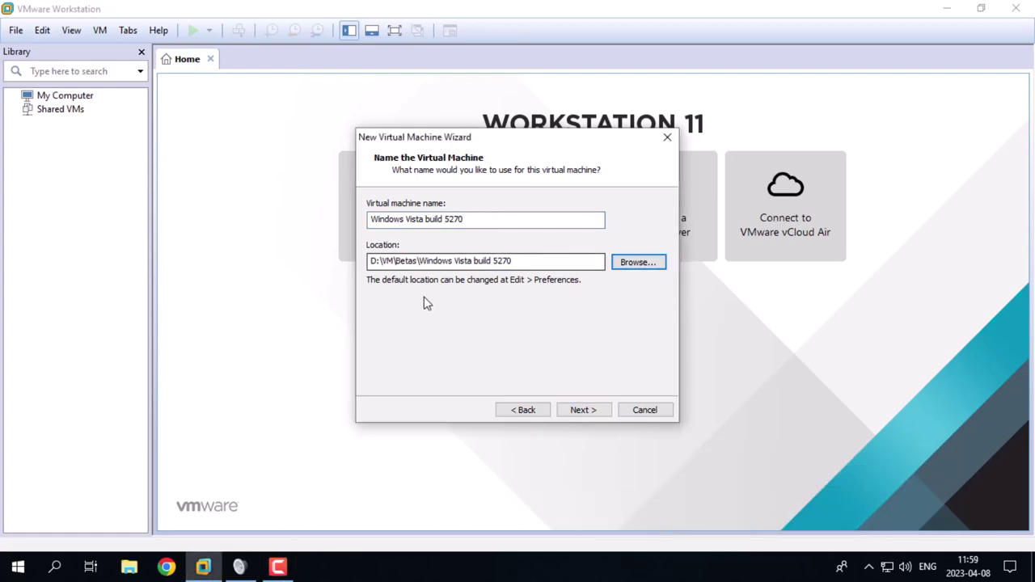
left_click(583, 410)
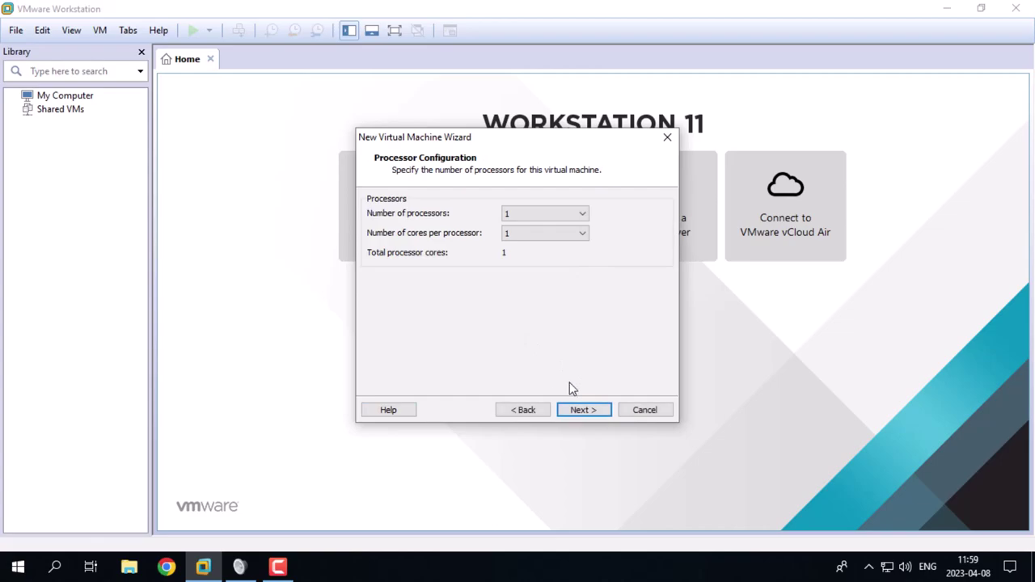
left_click(584, 410)
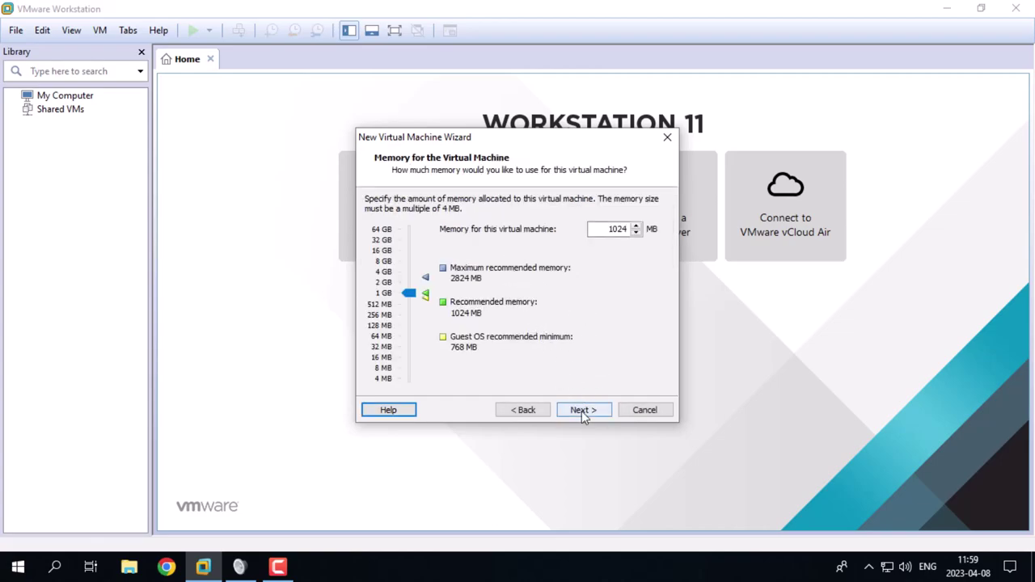
left_click(584, 410)
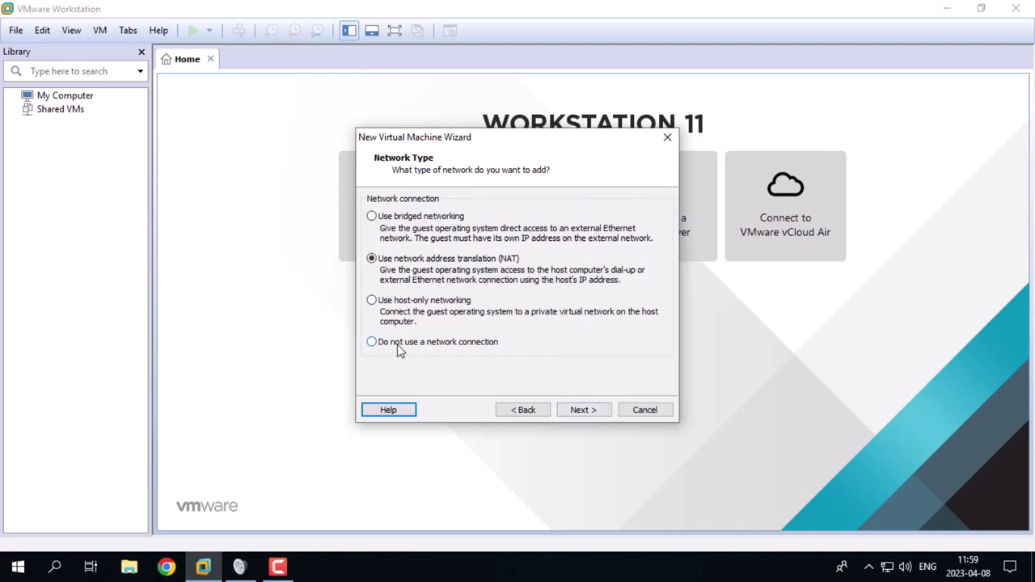
left_click(584, 410)
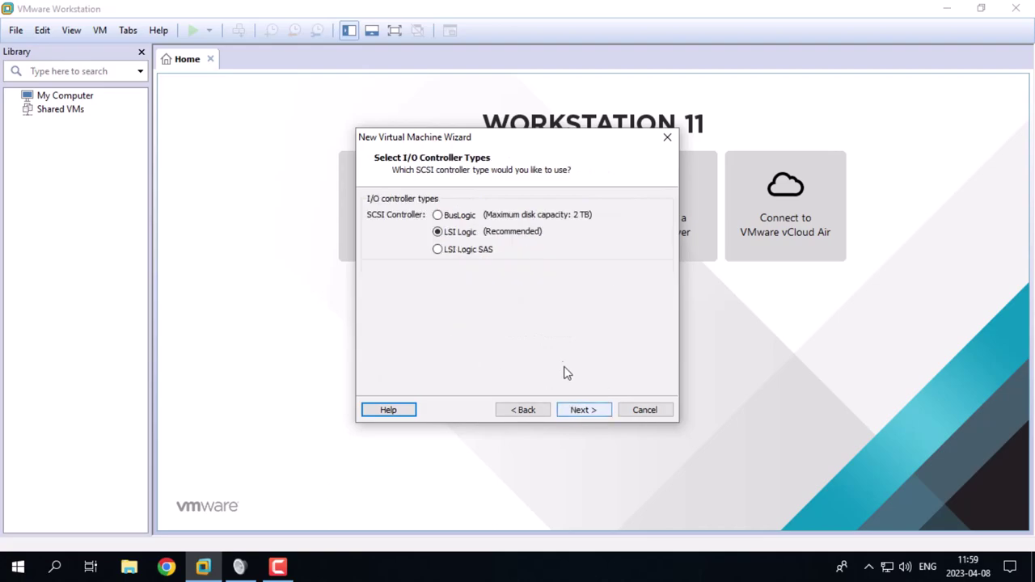
left_click(583, 411)
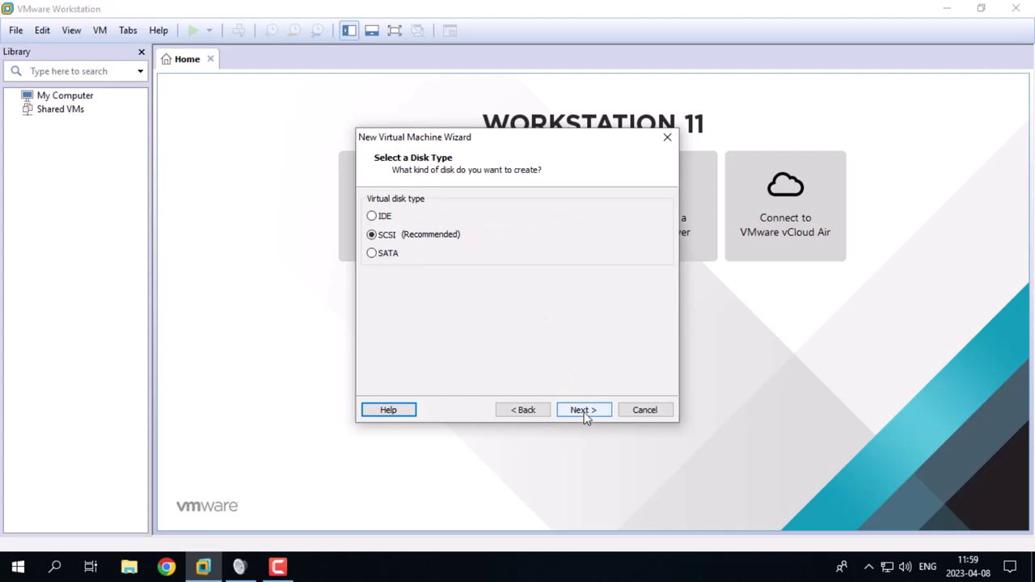
left_click(577, 411)
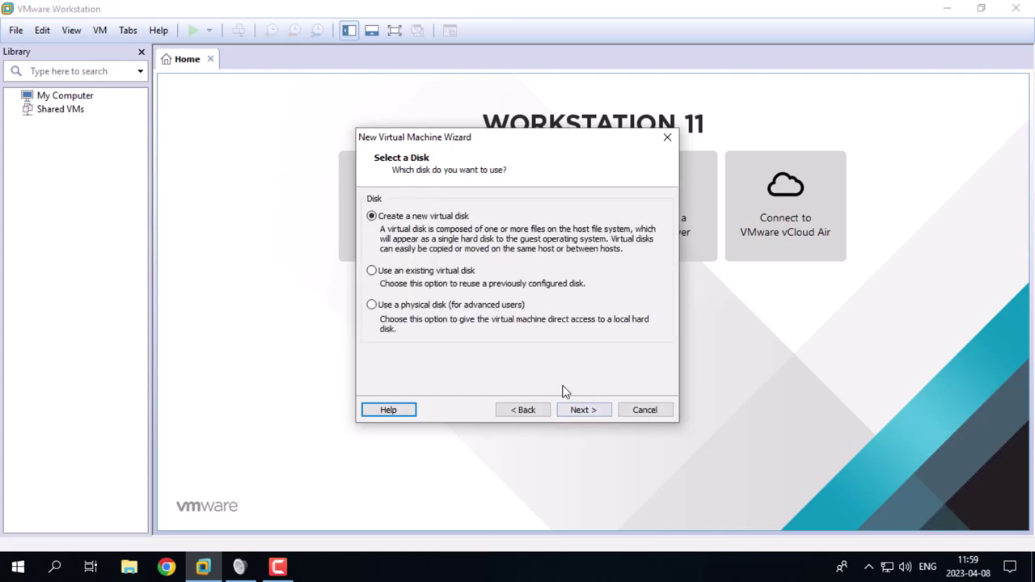
left_click(581, 412)
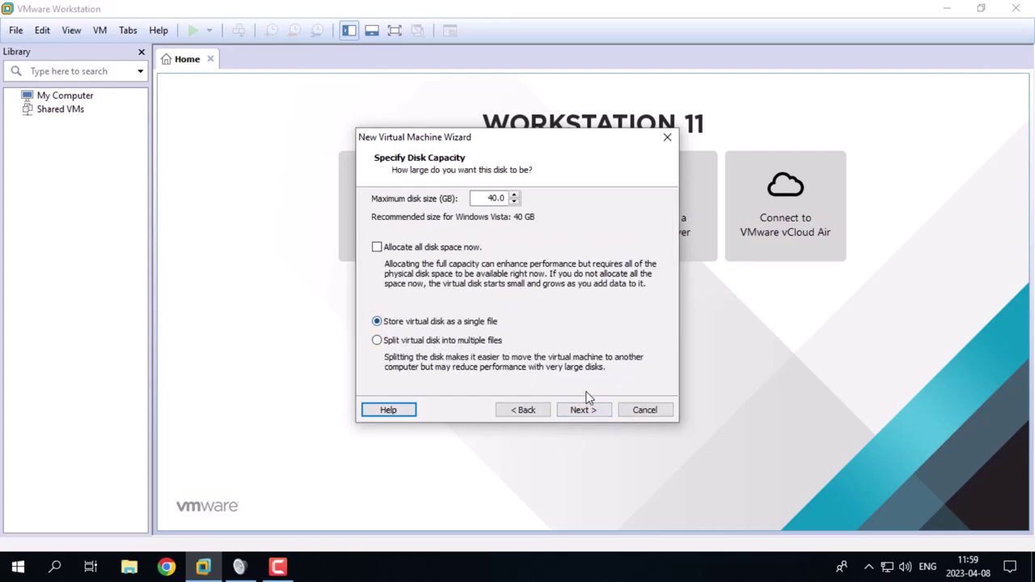
left_click(596, 412)
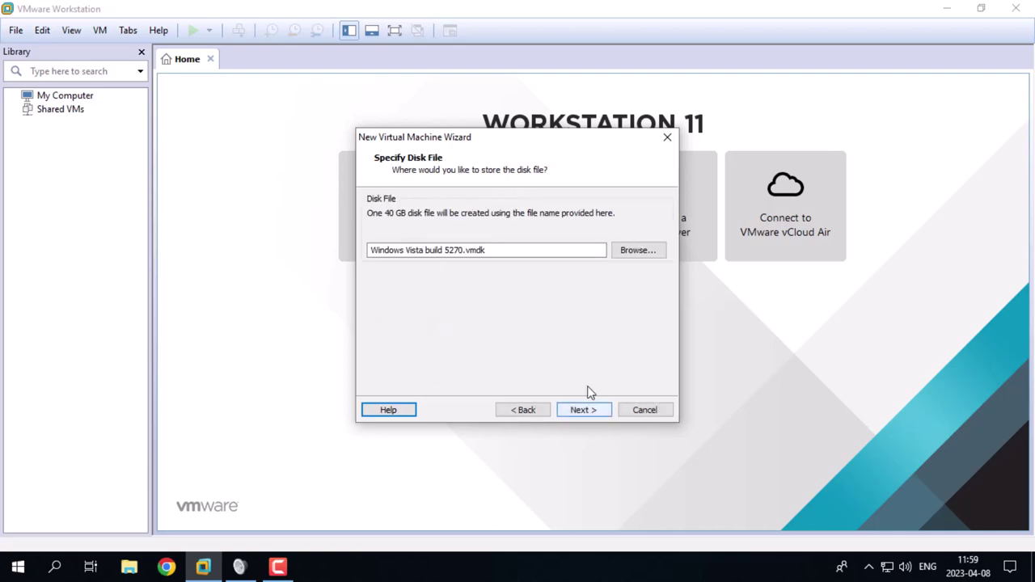
left_click(584, 414)
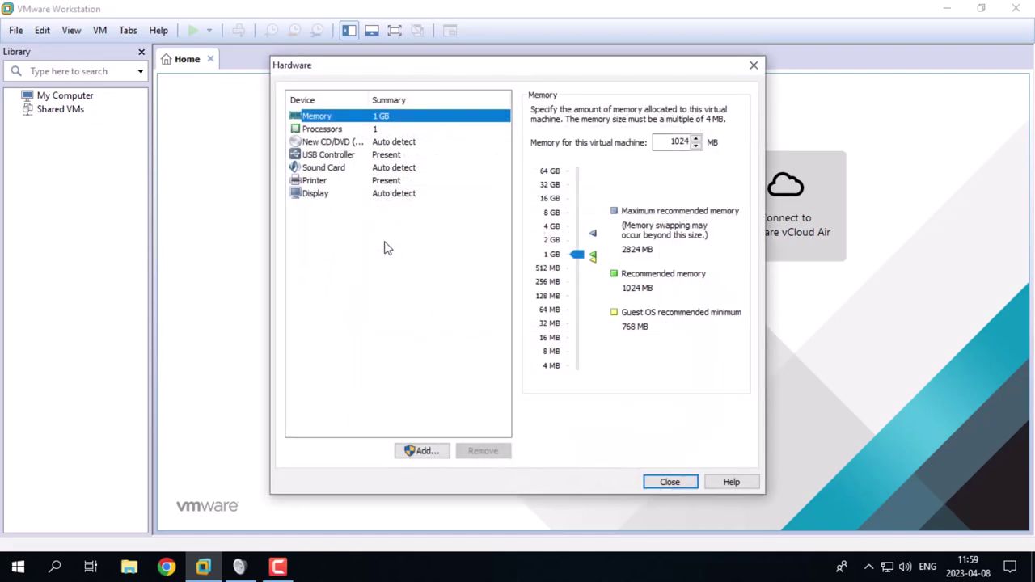
Point the CD/DVD drive at the Windows Vista build 5270 (x86).iso image.
left_click(361, 144)
left_click(566, 201)
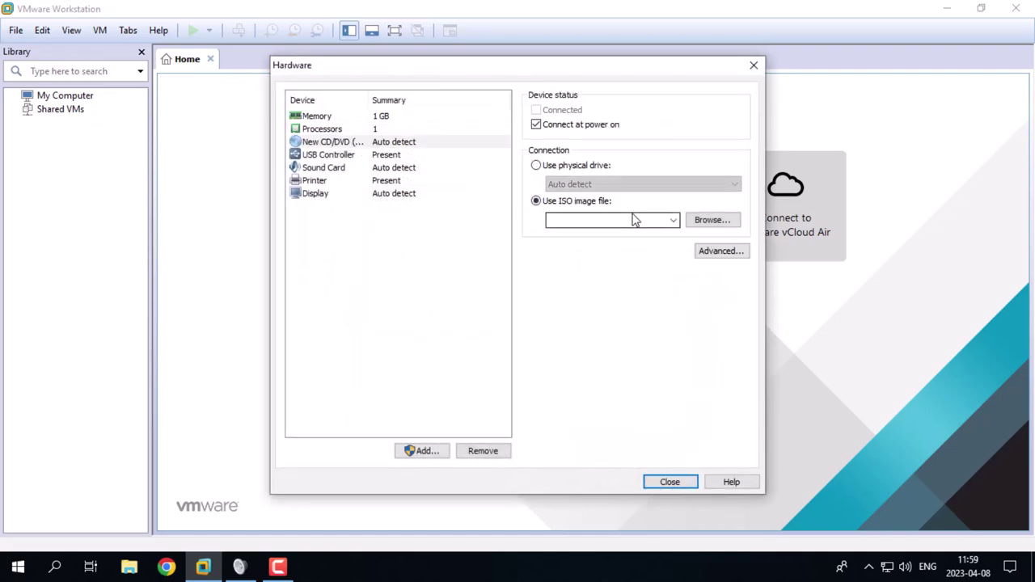
left_click(716, 219)
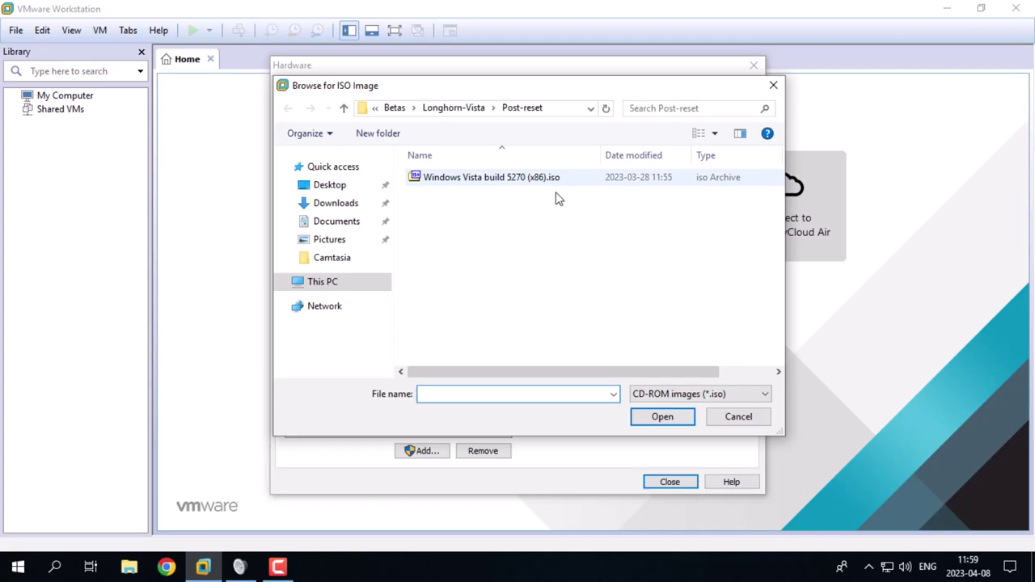
double_click(501, 178)
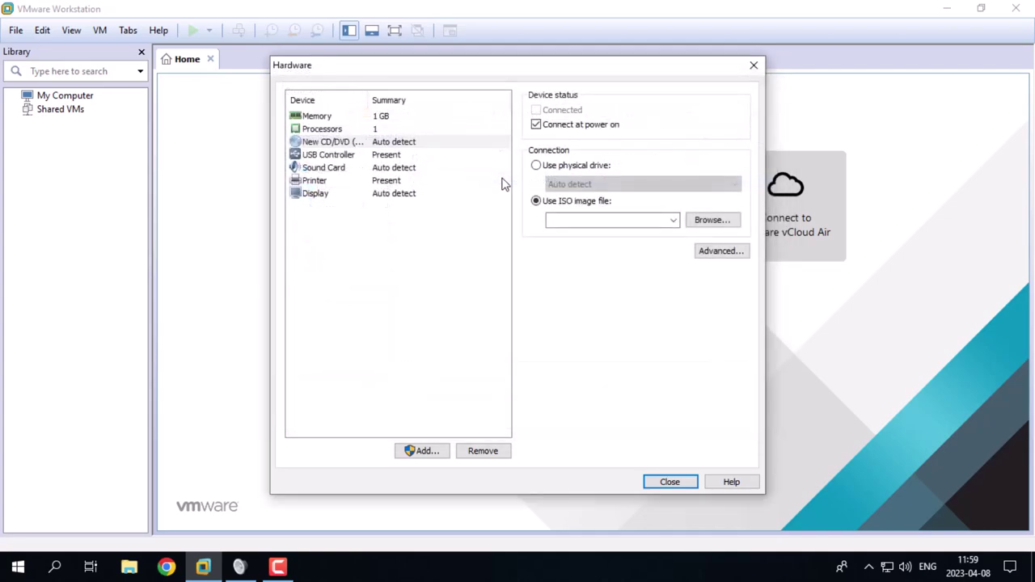
left_click(464, 257)
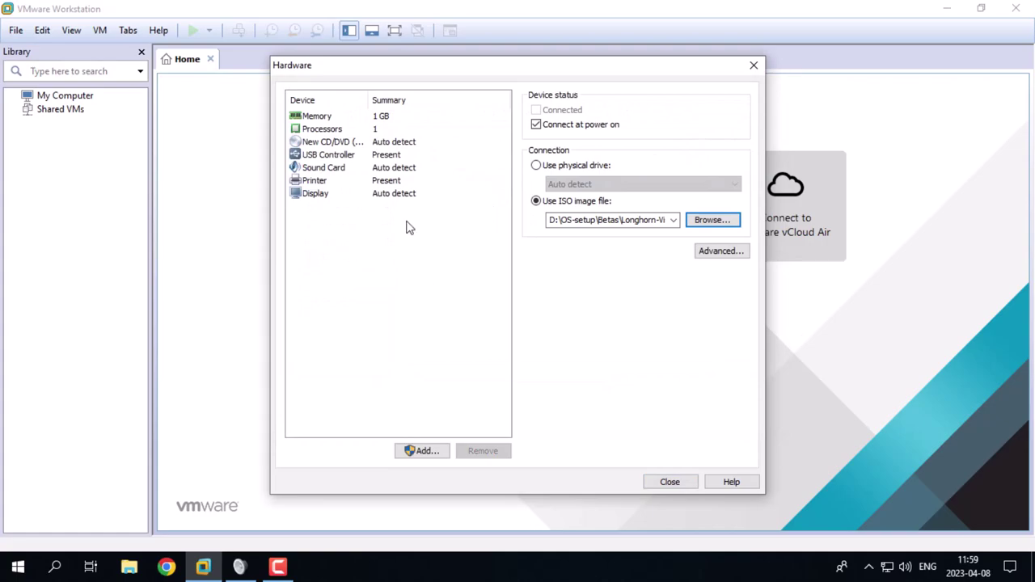
Finish creating the virtual machine and hide the library panel.
left_click(670, 484)
left_click(590, 404)
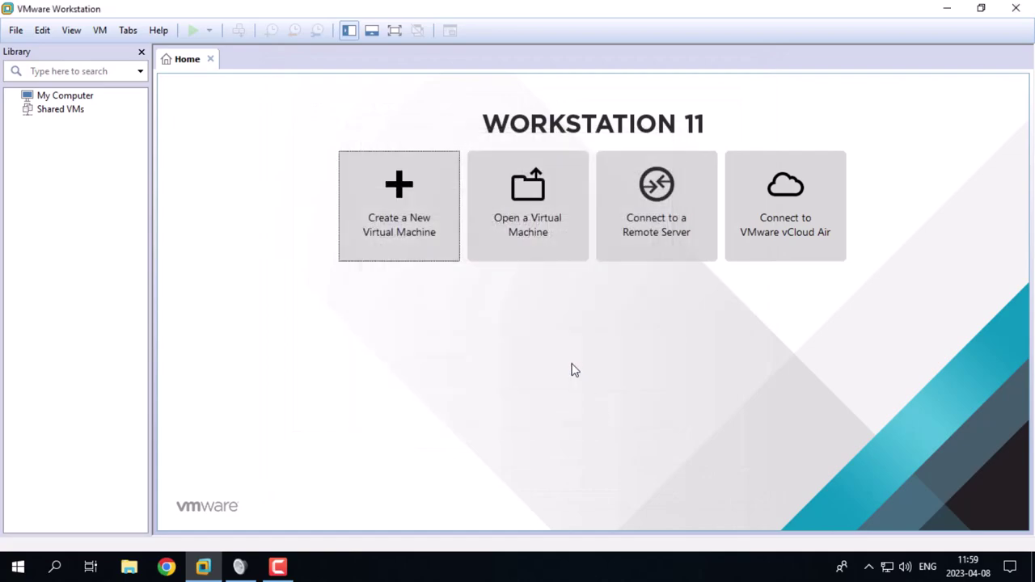
left_click(141, 53)
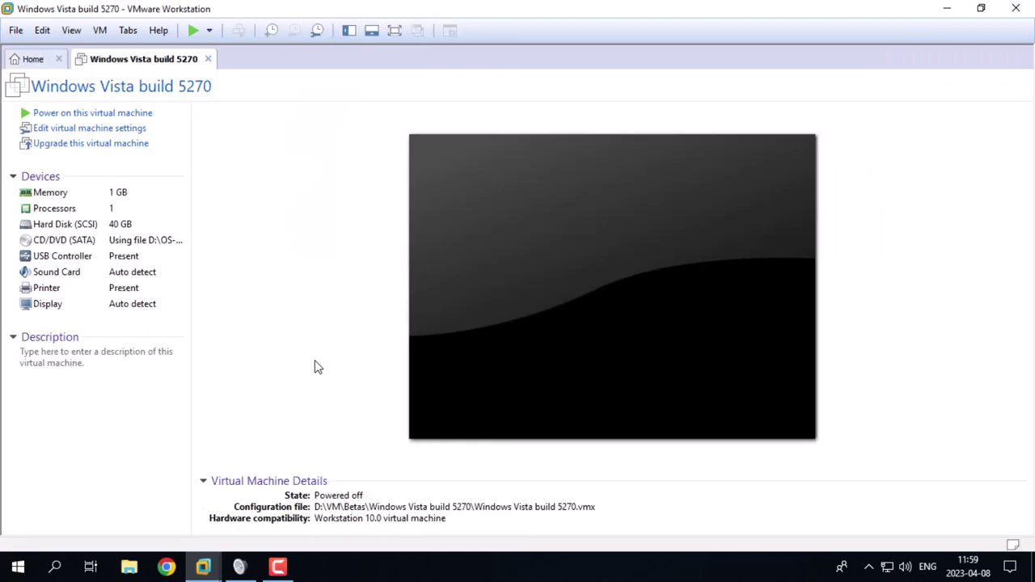
Power the VM on into firmware, turn off Autofit Window and switch to full screen.
left_click(210, 30)
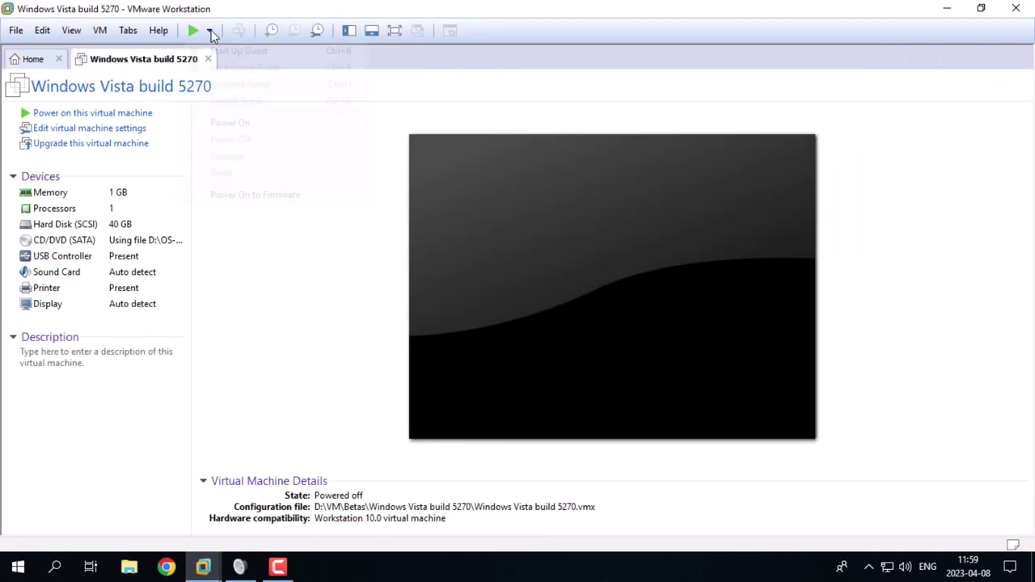
left_click(241, 194)
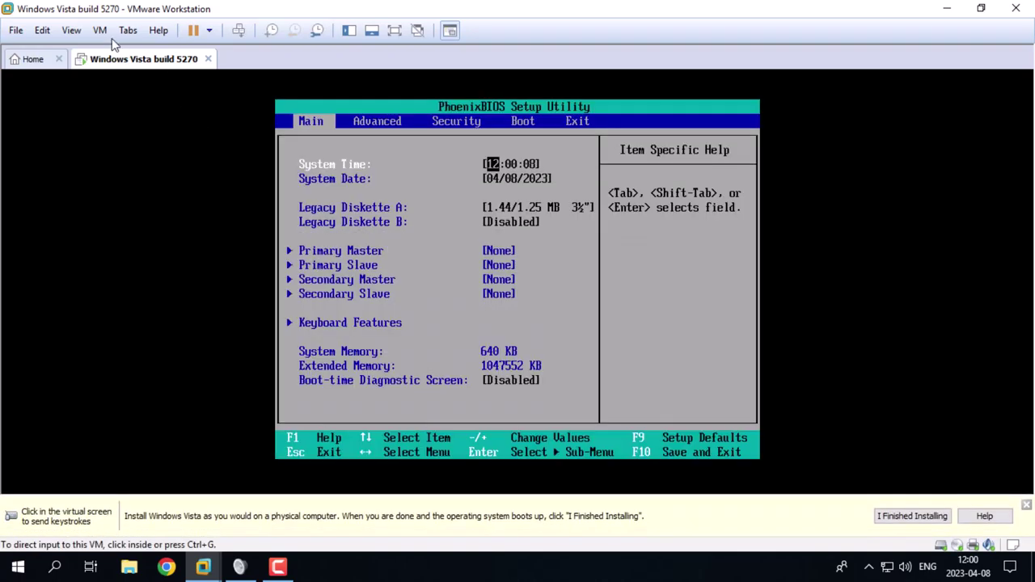
left_click(71, 31)
mouse_move(177, 143)
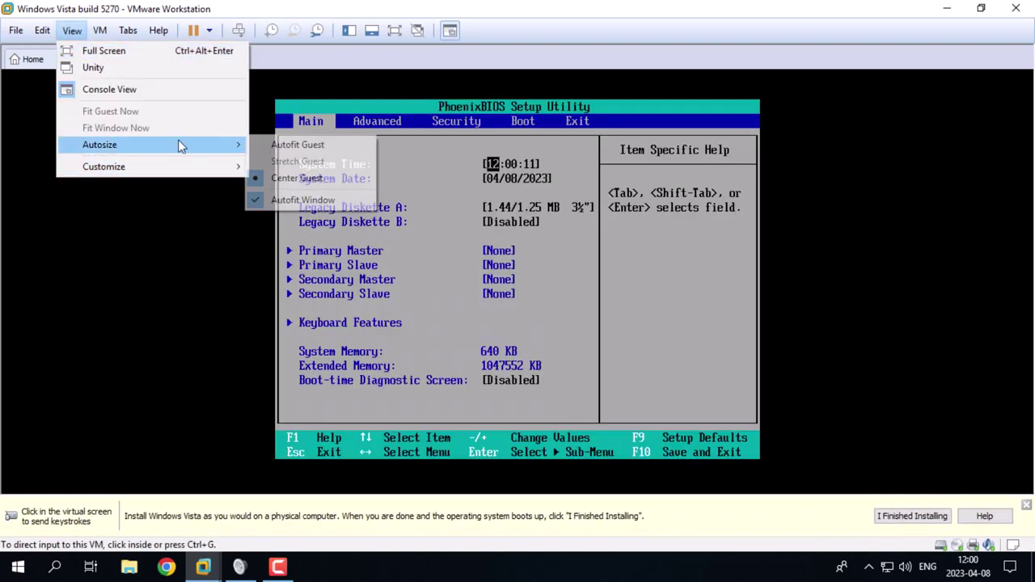
left_click(302, 200)
left_click(71, 31)
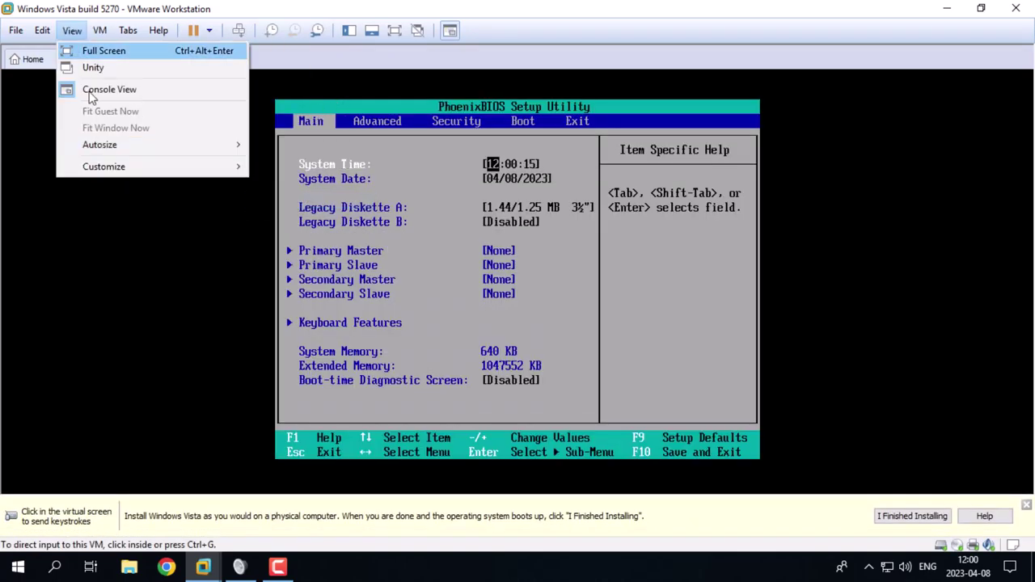
mouse_move(100, 144)
left_click(394, 108)
key("ctrl+alt+Return")
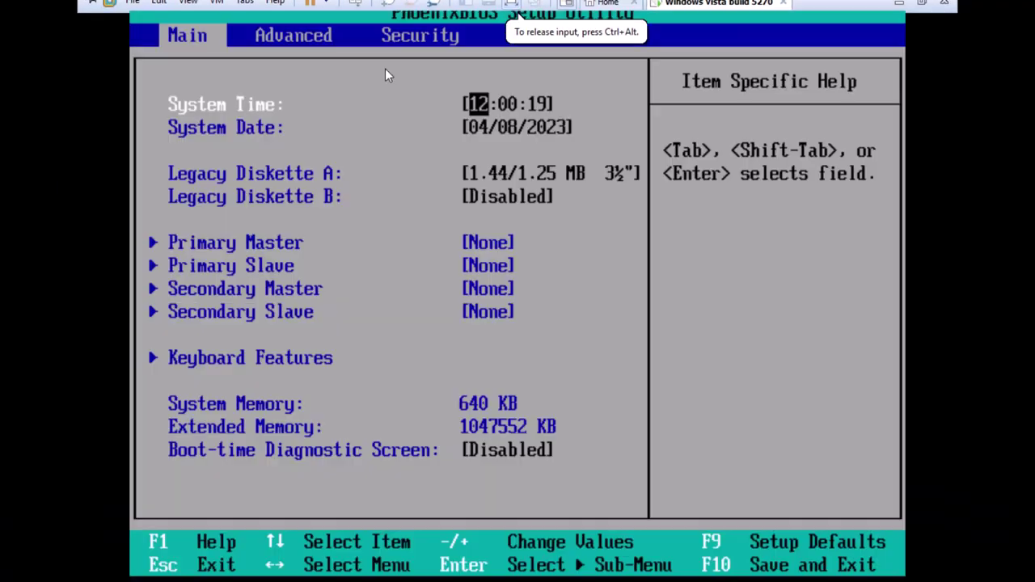
key("ctrl+alt")
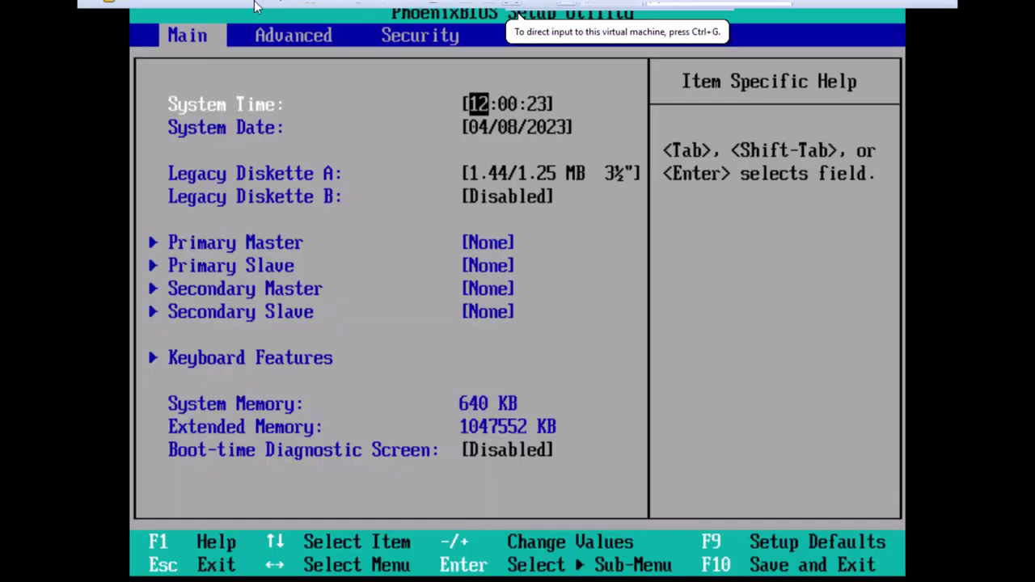
Set the BIOS system date to 12/19/2005.
left_click(188, 10)
mouse_move(248, 151)
left_click(512, 319)
left_click(512, 318)
key("Down")
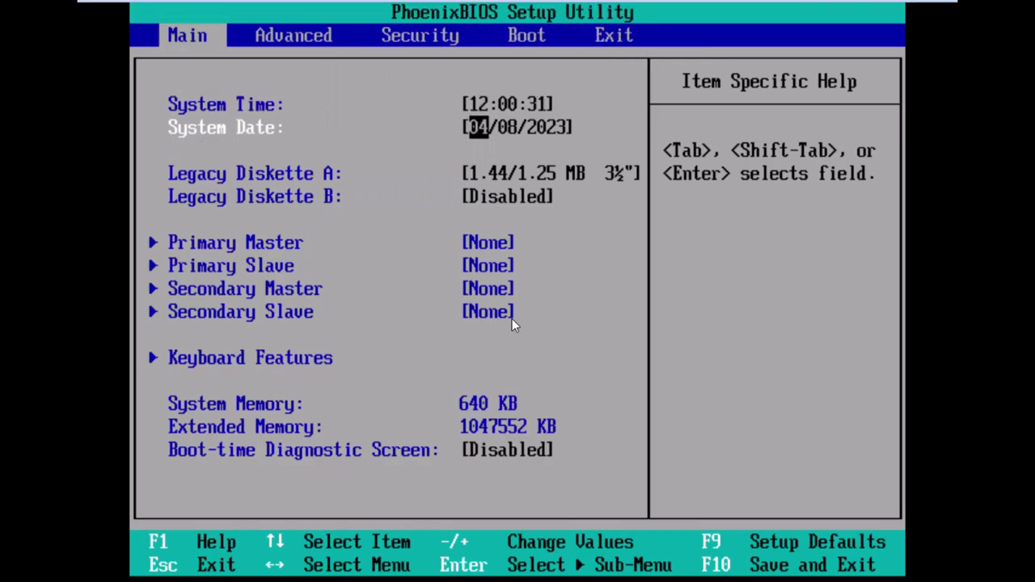
type("12")
key("Tab")
type("19")
key("Tab")
type("2005")
key("Down")
key("Down")
key("Down")
key("Down")
key("Down")
key("Down")
key("Down")
Turn NumLock on at power-on, then save the BIOS changes with F10 and restart.
key("Return")
key("plus")
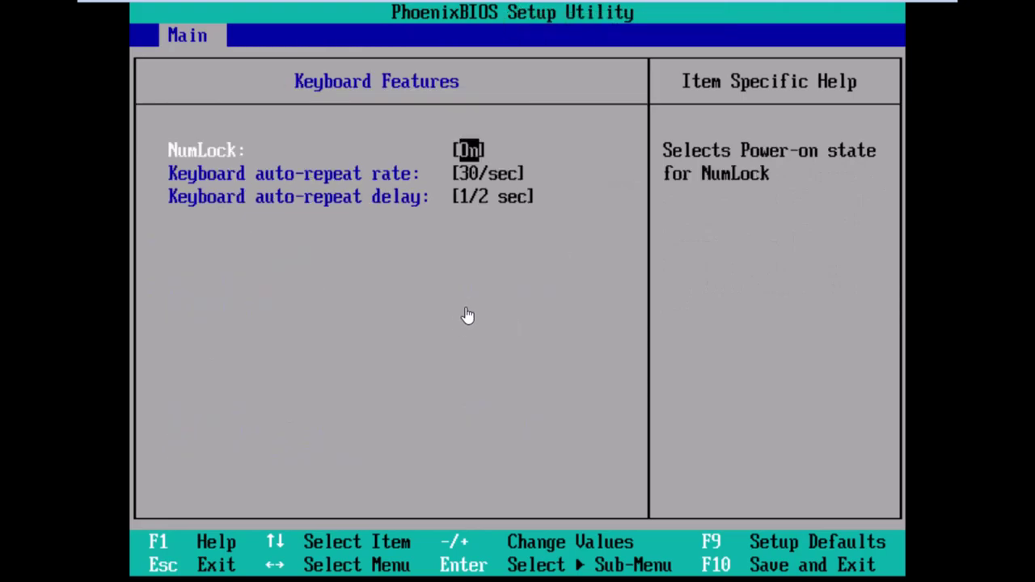
key("Escape")
key("F10")
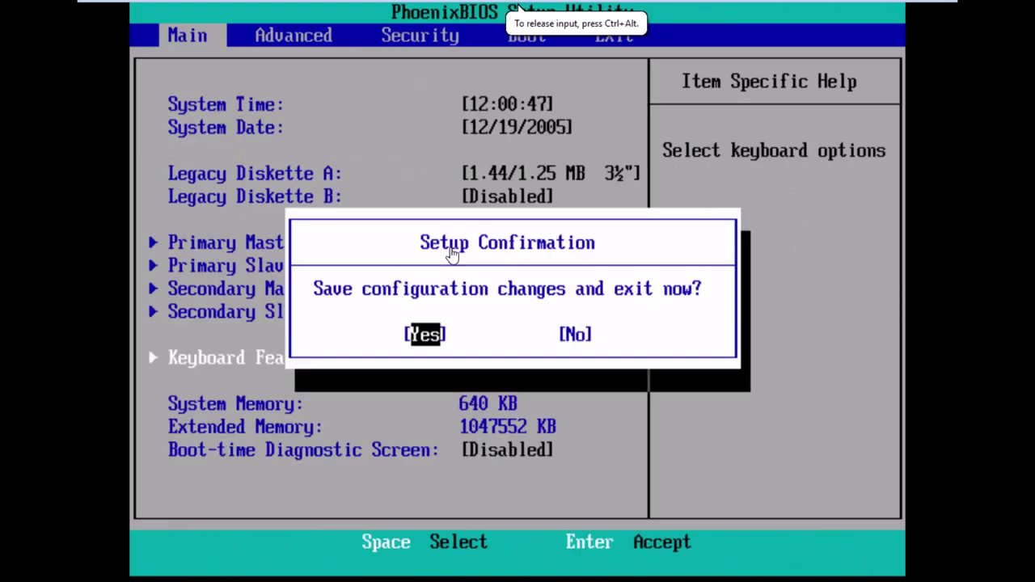
key("Return")
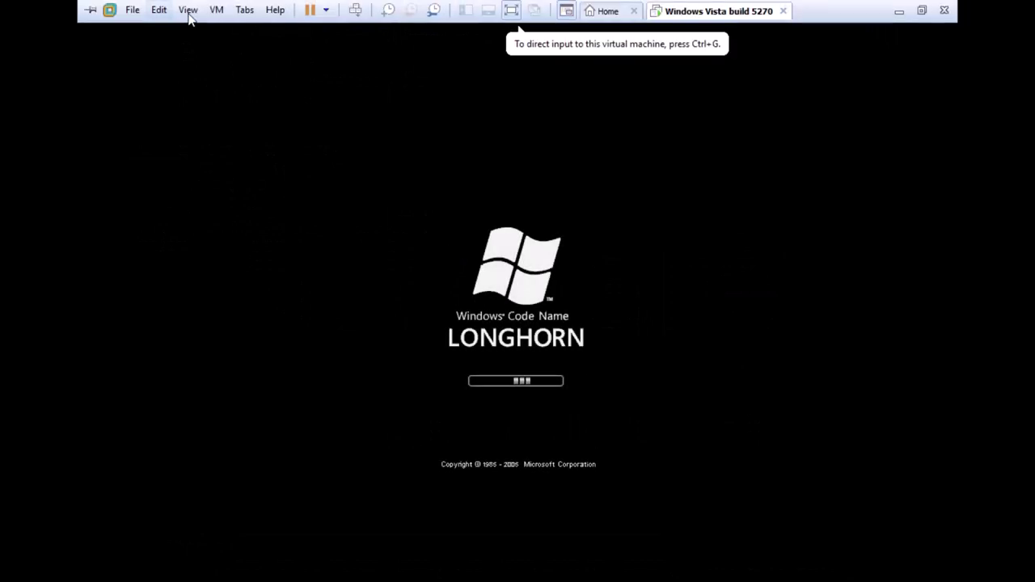
Set the guest display to stretch and fill the VMware window.
left_click(188, 9)
mouse_move(329, 138)
left_click(414, 141)
left_click(188, 10)
mouse_move(267, 141)
left_click(404, 158)
left_click(270, 313)
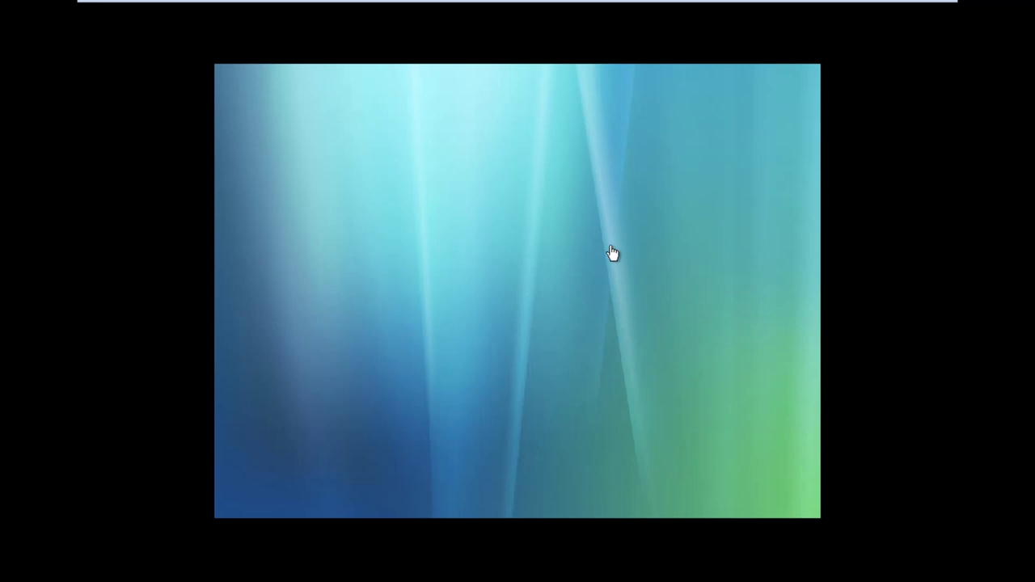
key("ctrl+alt")
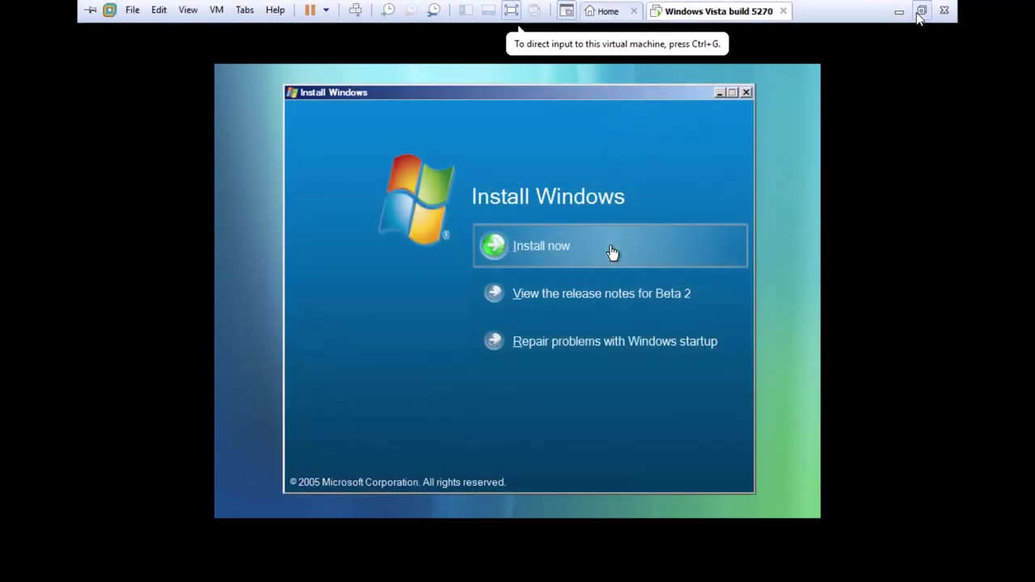
Return to full screen, try the Beta 2 release notes, then choose Install now.
left_click(922, 5)
left_click(391, 32)
left_click(611, 189)
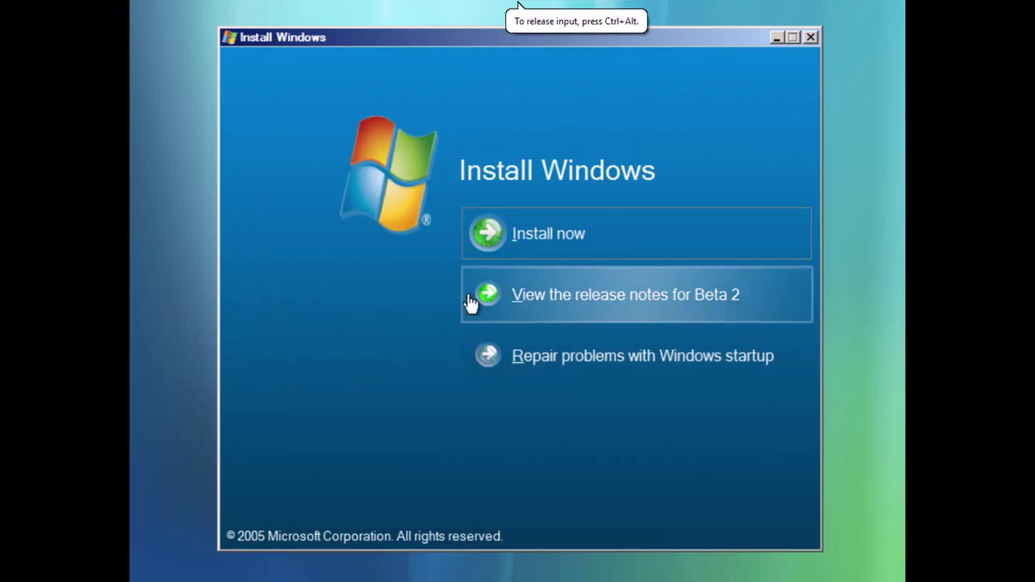
left_click(635, 298)
left_click(699, 256)
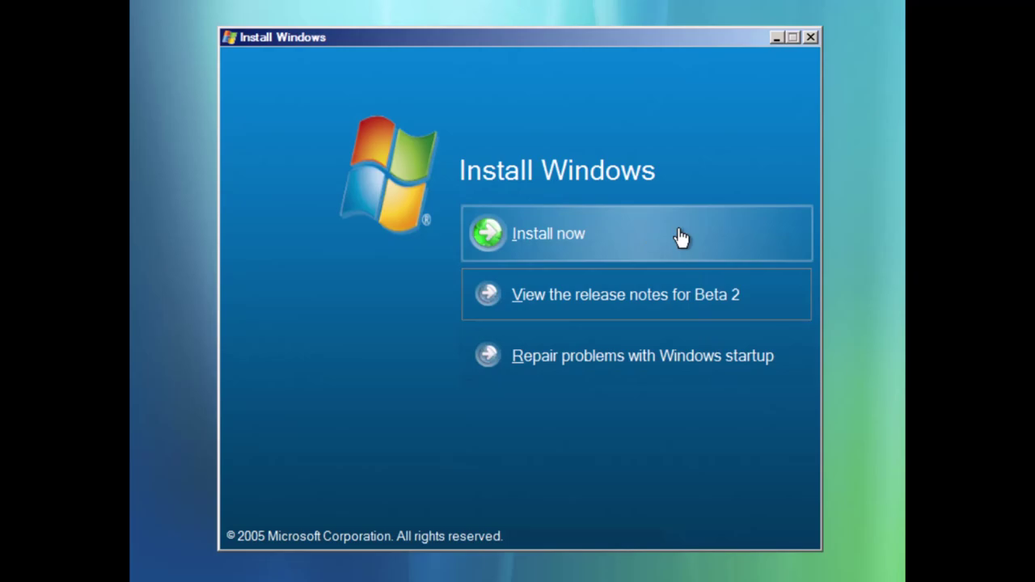
left_click(680, 236)
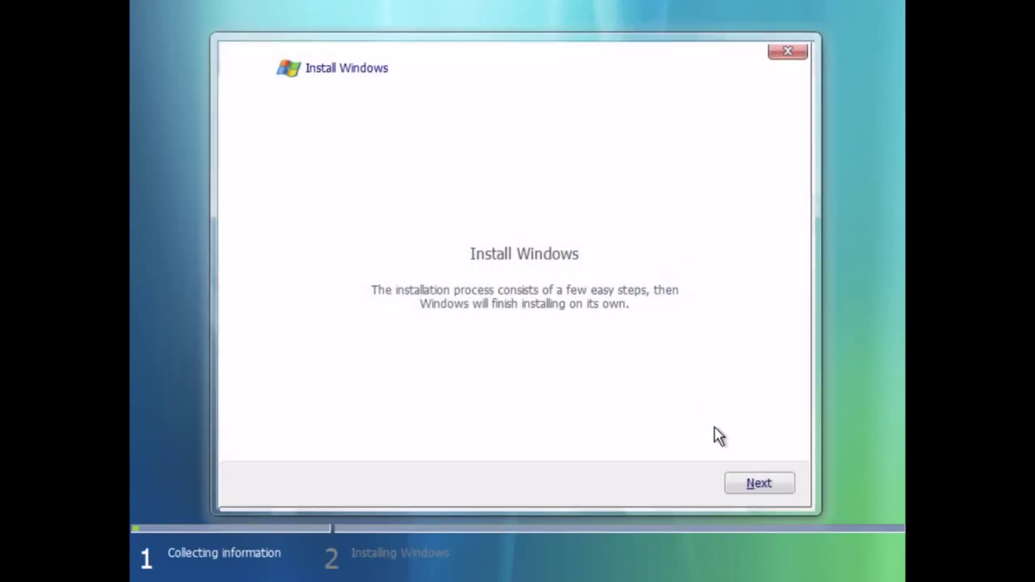
Enter the product key, turn off automatic activation and accept the license terms.
left_click(746, 485)
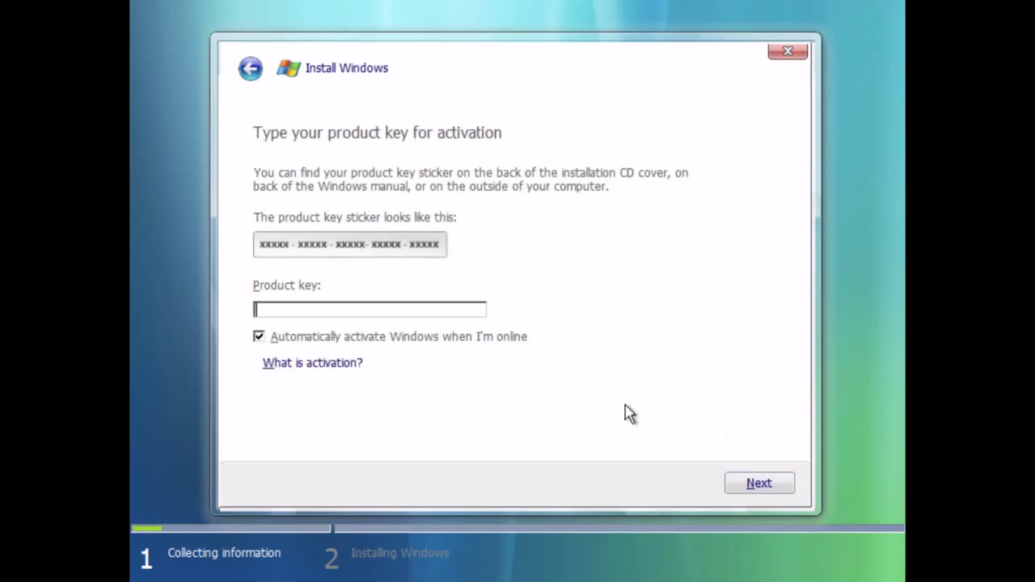
key("ctrl+v")
left_click(476, 338)
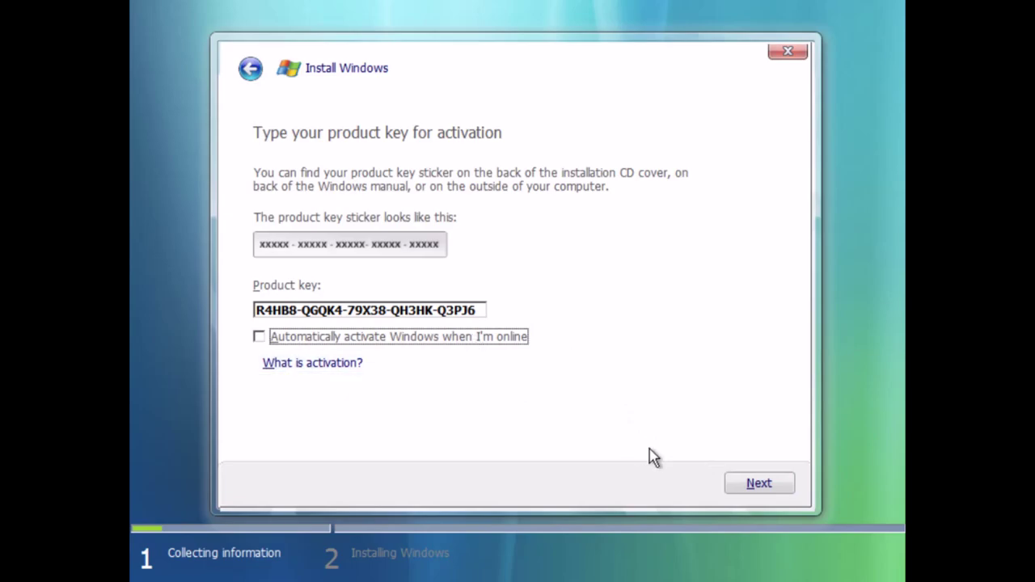
left_click(752, 489)
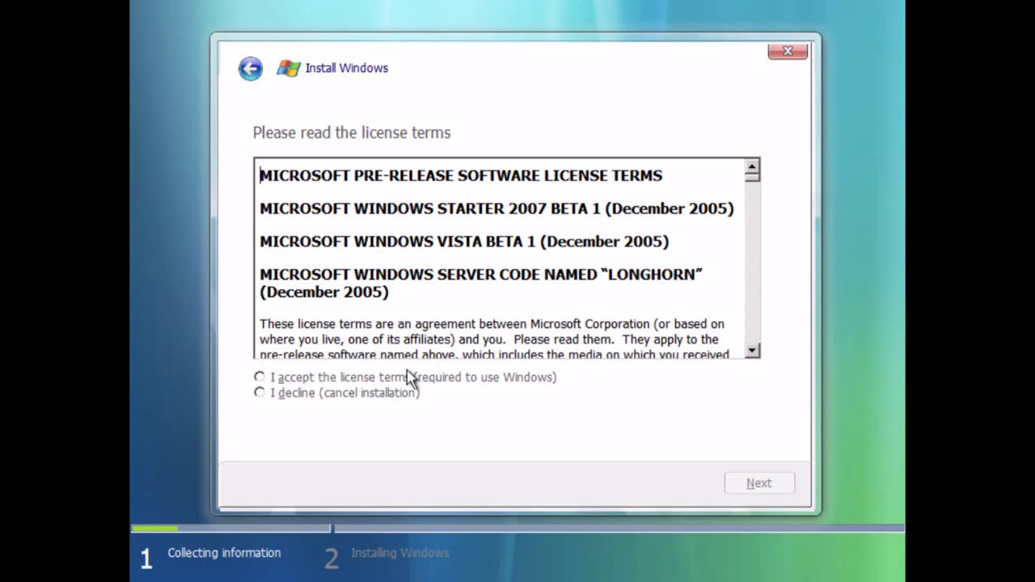
left_click(307, 378)
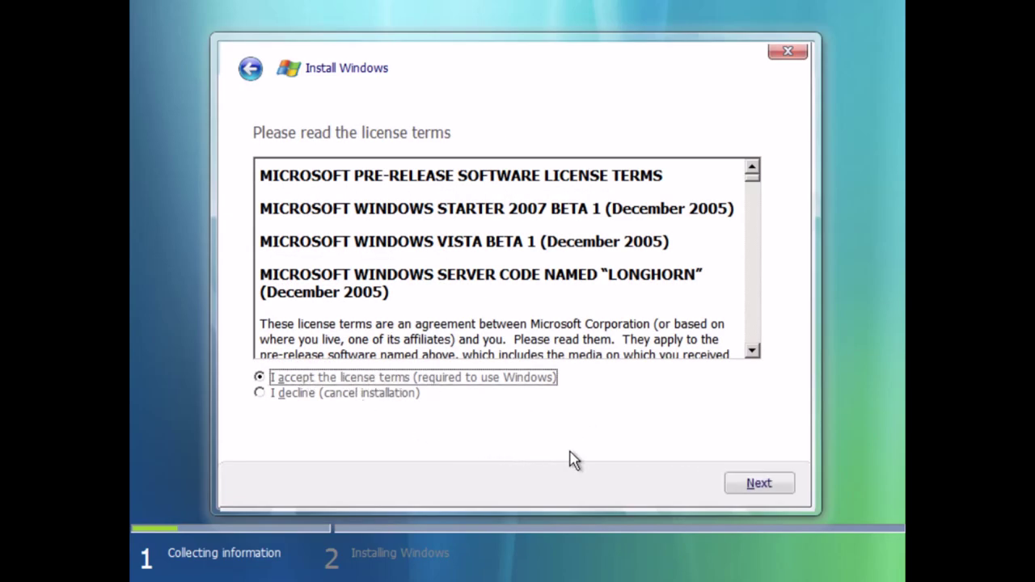
left_click(757, 490)
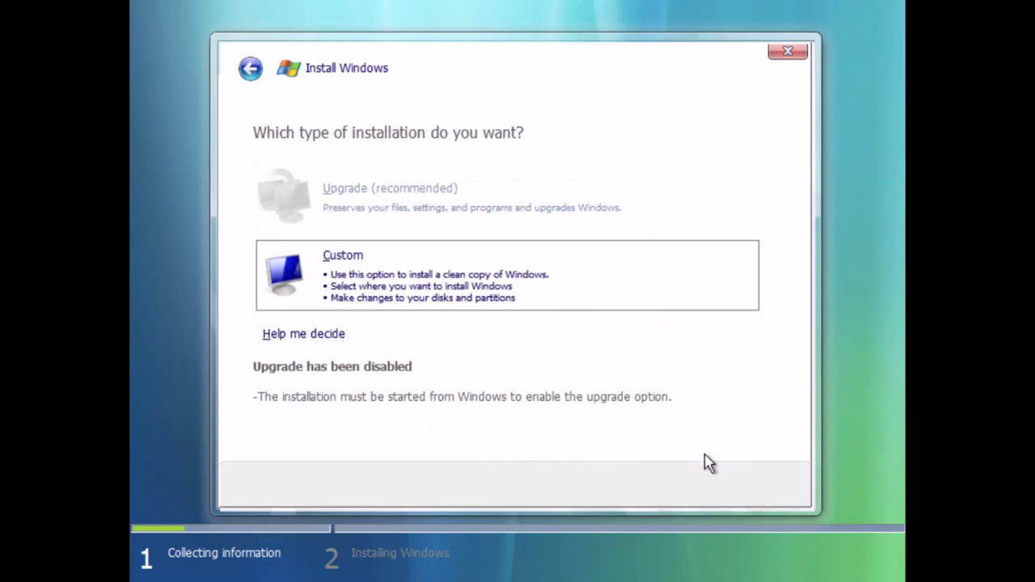
Choose a Custom install and attempt a new partition on the unallocated space.
left_click(385, 279)
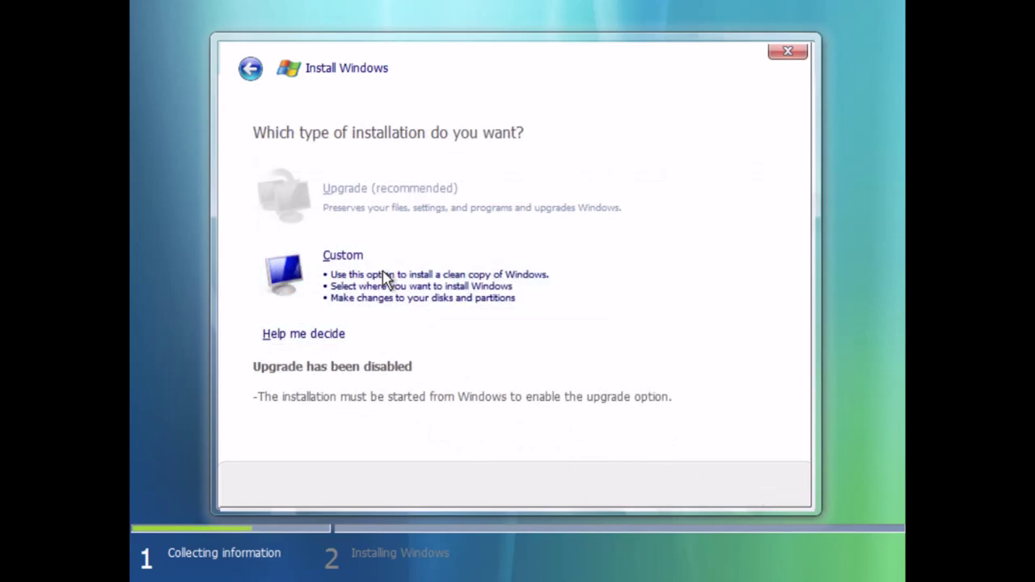
left_click(423, 191)
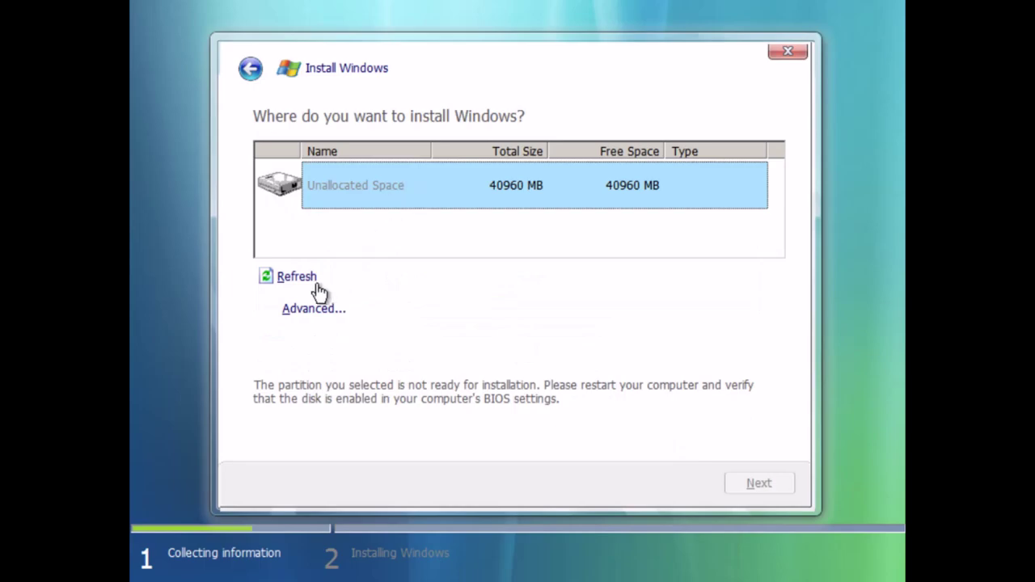
left_click(312, 308)
left_click(625, 278)
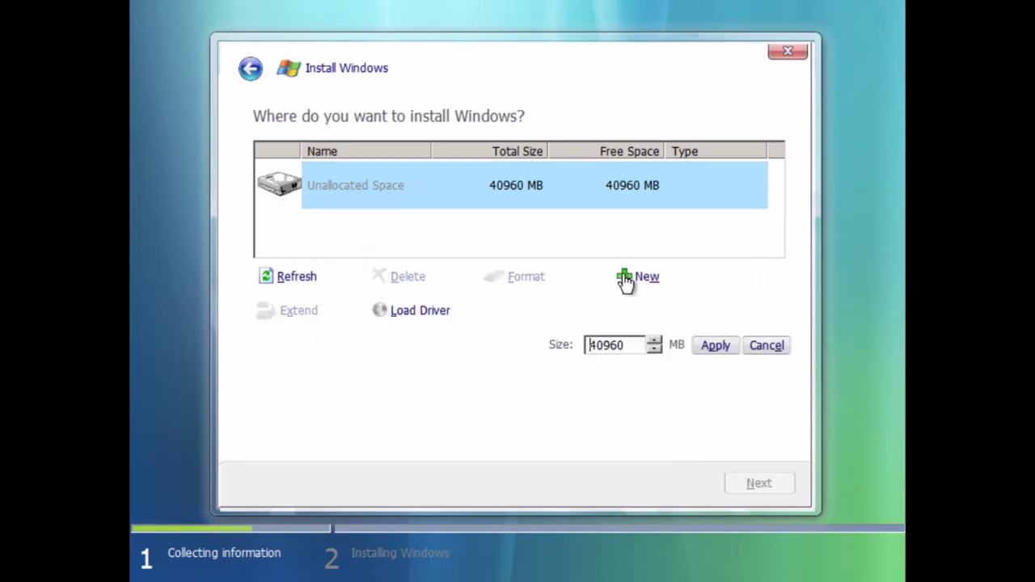
left_click(703, 349)
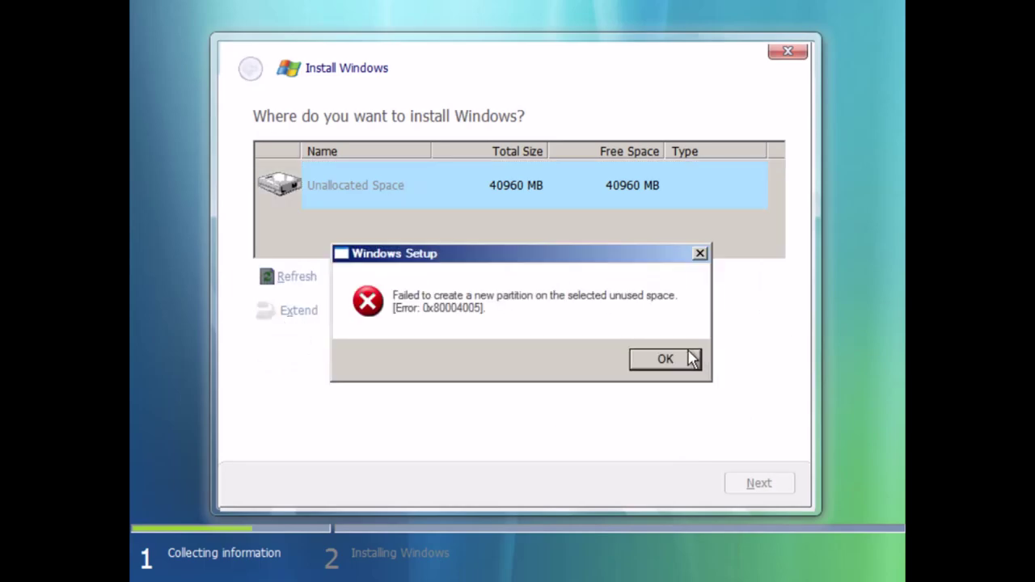
left_click(668, 358)
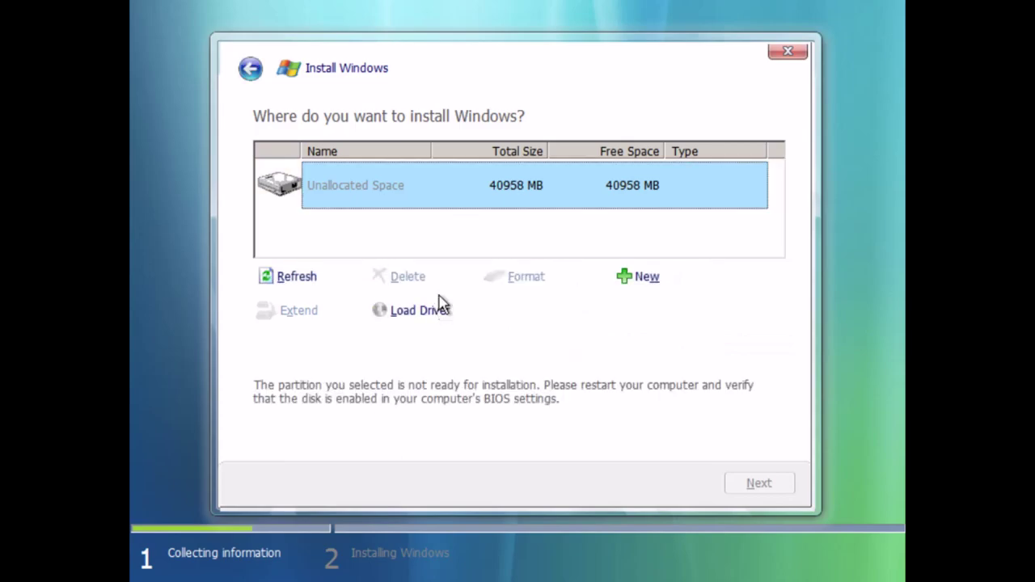
Refresh the disks, try loading drivers, then create the 40958 MB partition.
left_click(299, 278)
left_click(409, 314)
left_click(561, 349)
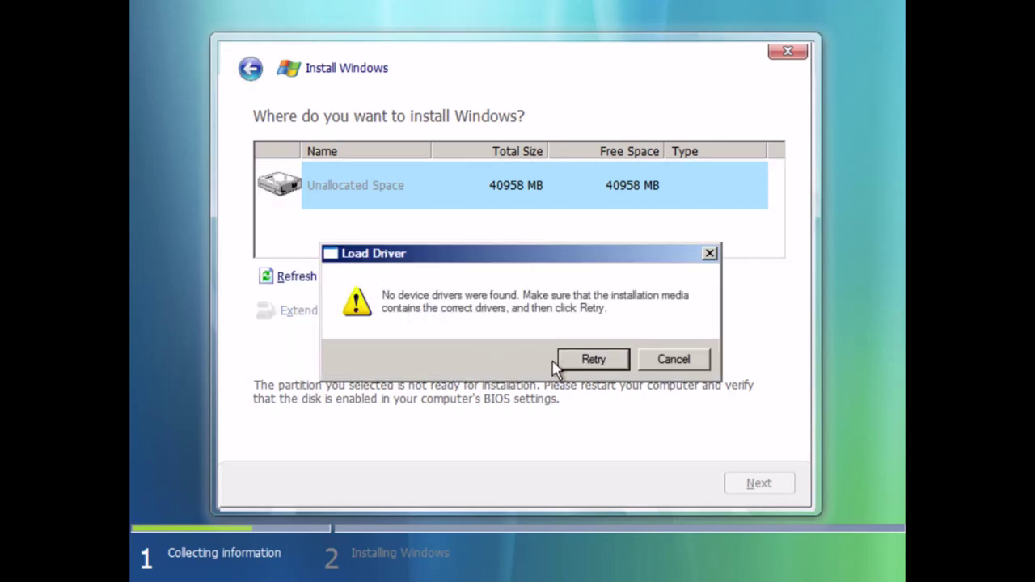
left_click(579, 356)
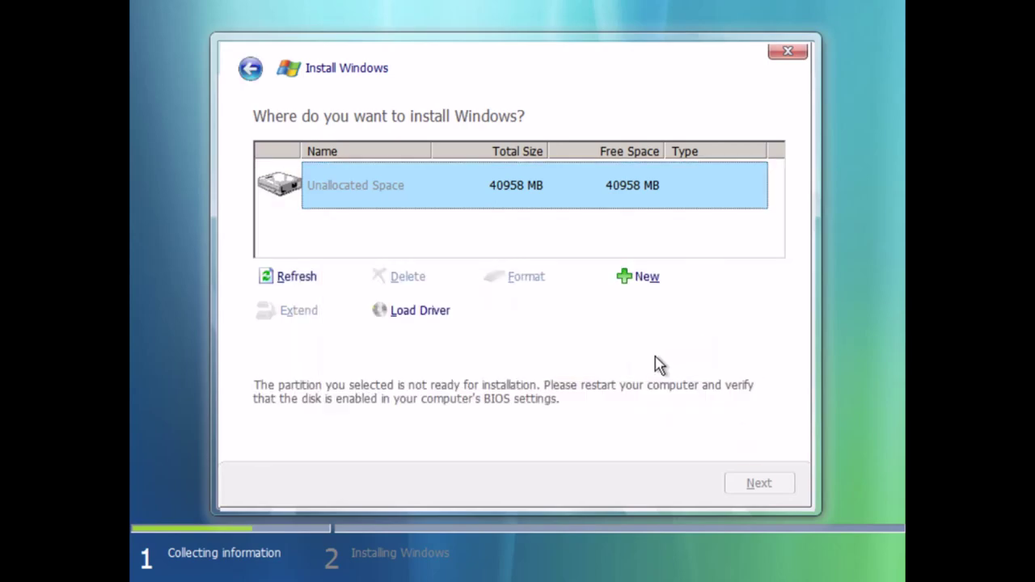
left_click(648, 281)
left_click(700, 346)
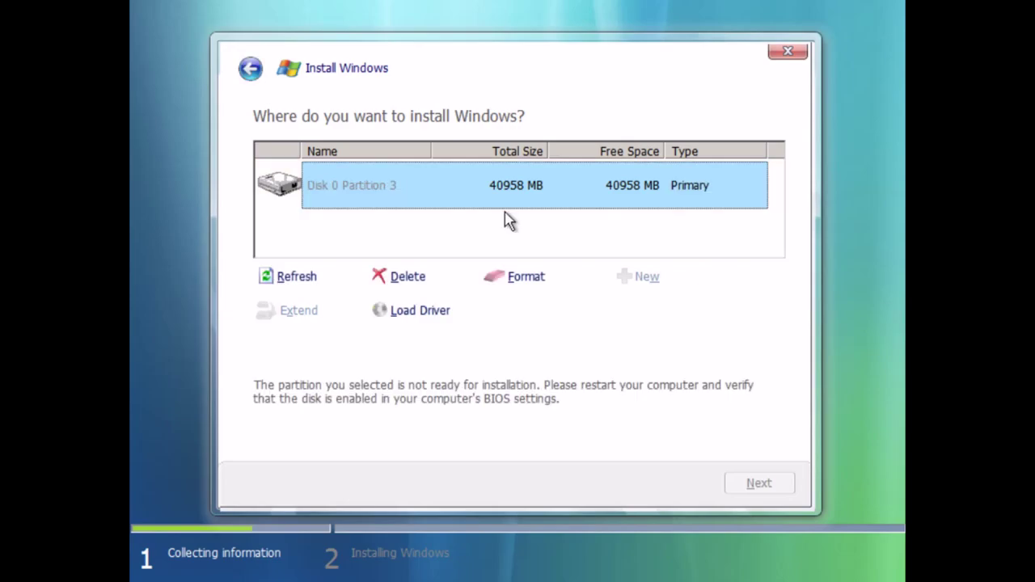
Format the new partition and ask to quit setup.
left_click(534, 277)
left_click(566, 362)
left_click(783, 55)
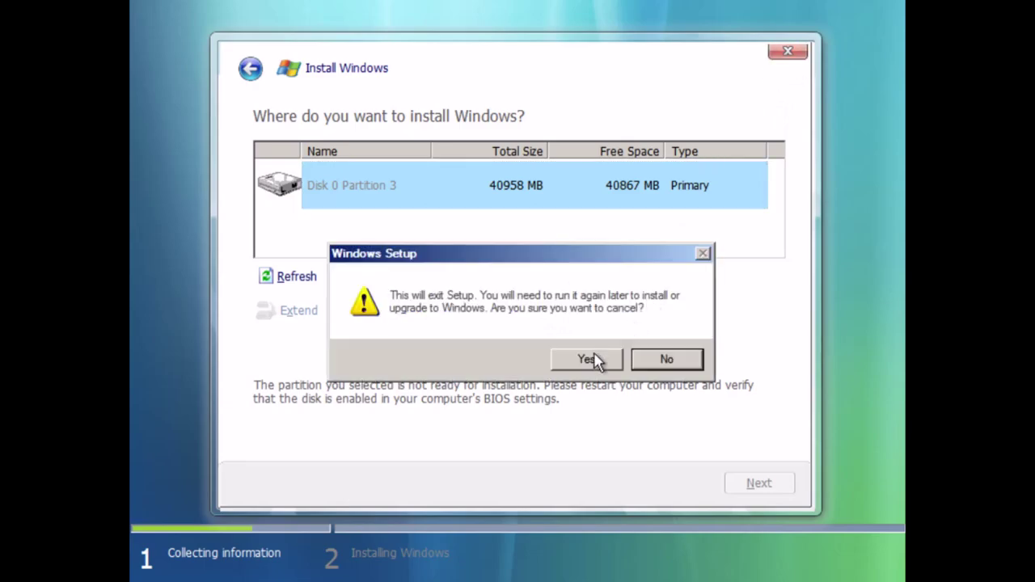
Confirm cancelling setup and switch the guest to console view.
left_click(597, 356)
left_click(809, 38)
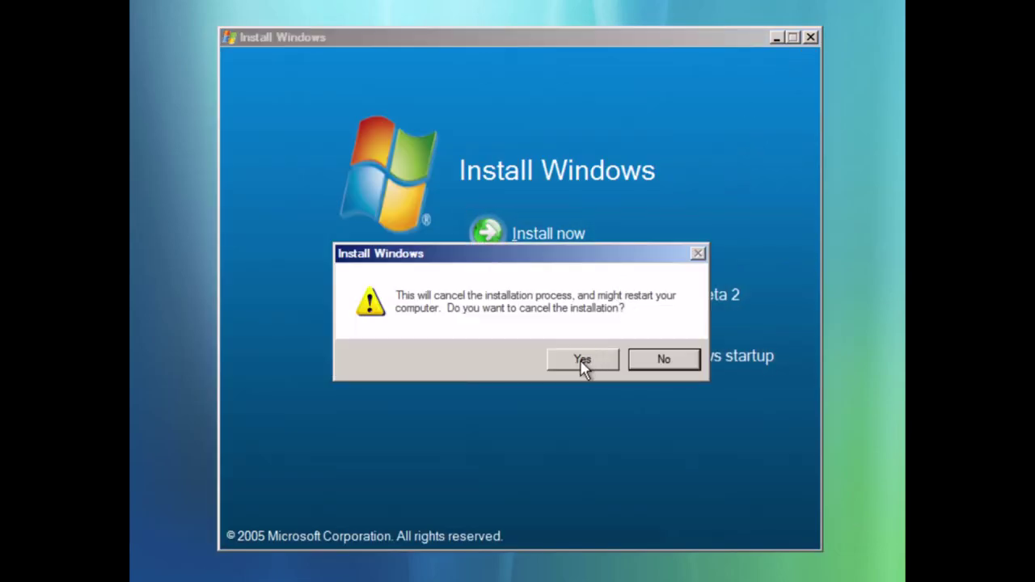
left_click(580, 358)
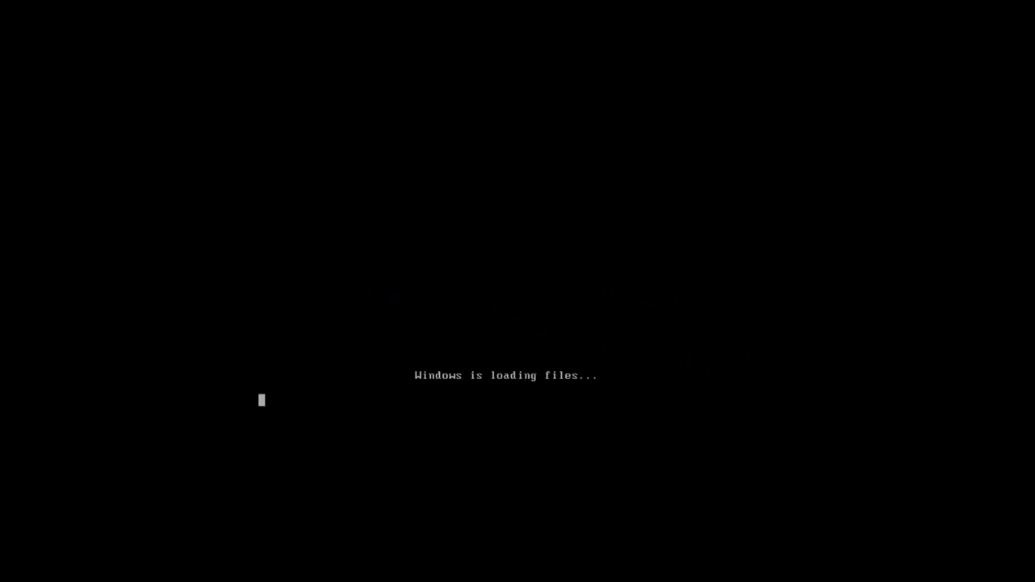
left_click(518, 6)
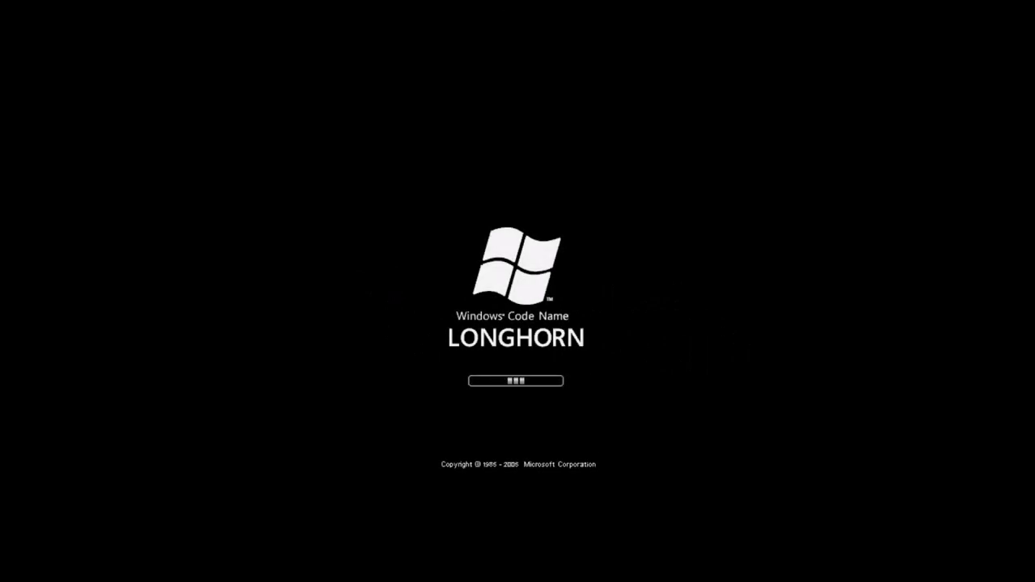
key("ctrl+alt")
left_click(187, 9)
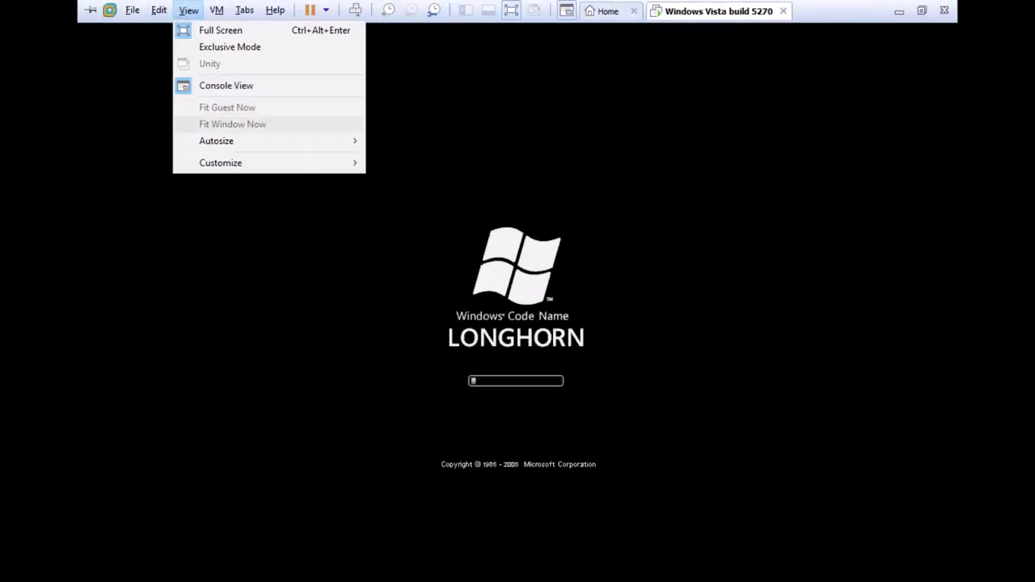
left_click(231, 86)
left_click(519, 13)
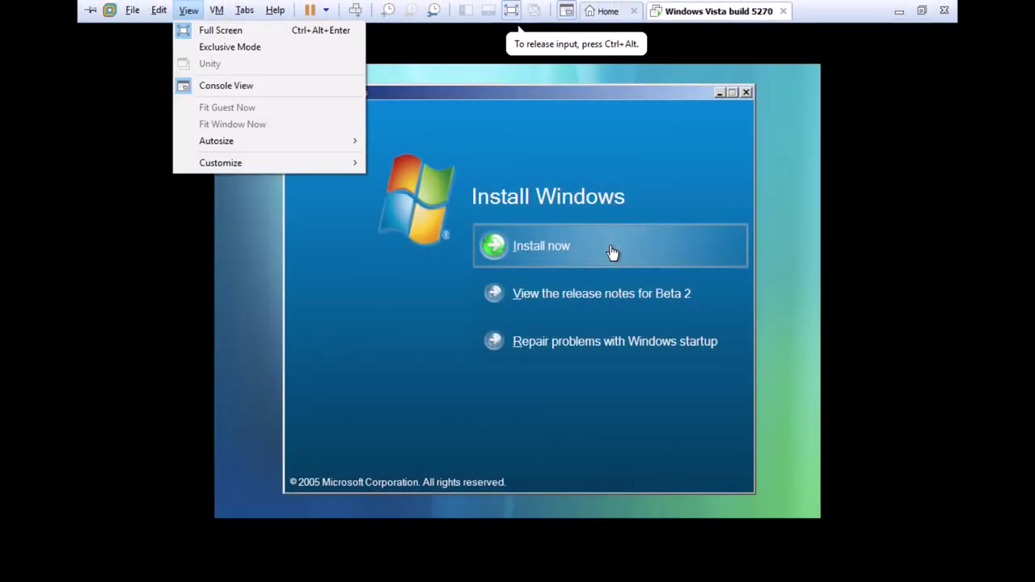
Rerun Install now, enter the product key and accept the license terms.
left_click(612, 252)
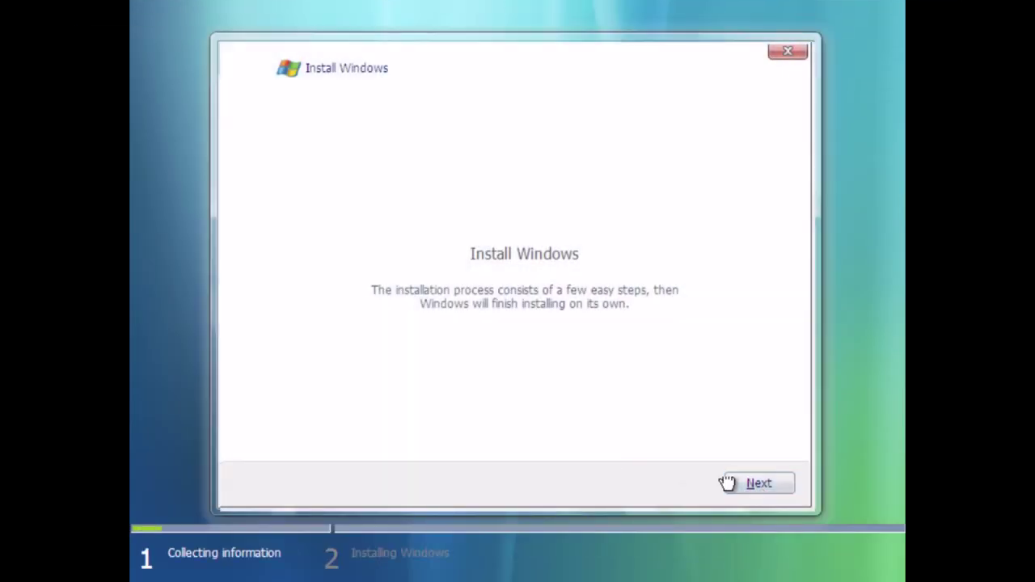
left_click(732, 483)
key("Tab")
key("Return")
left_click(376, 377)
left_click(759, 483)
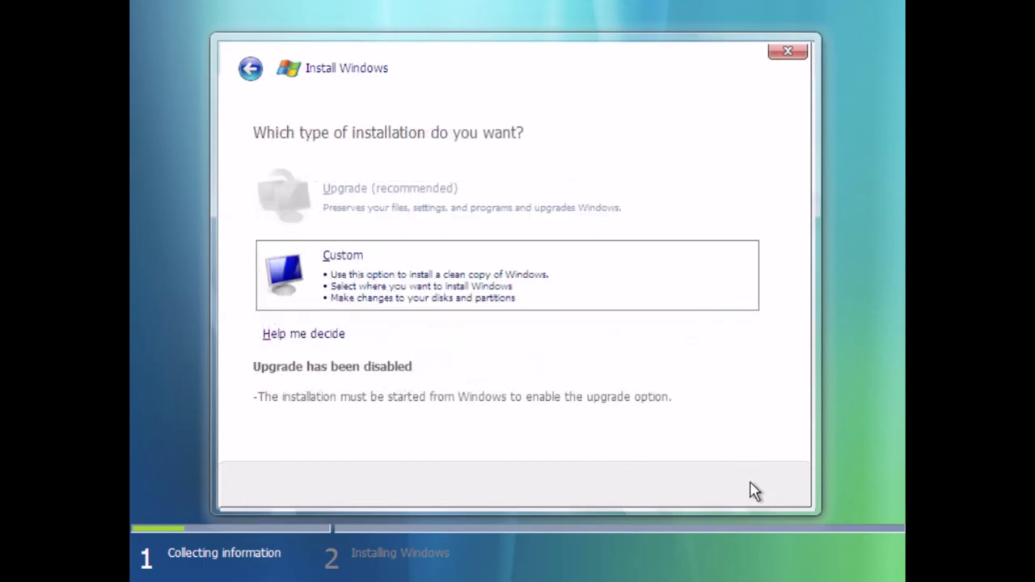
Choose a Custom install on Disk 0 Partition 3 and keep the default computer name.
left_click(415, 282)
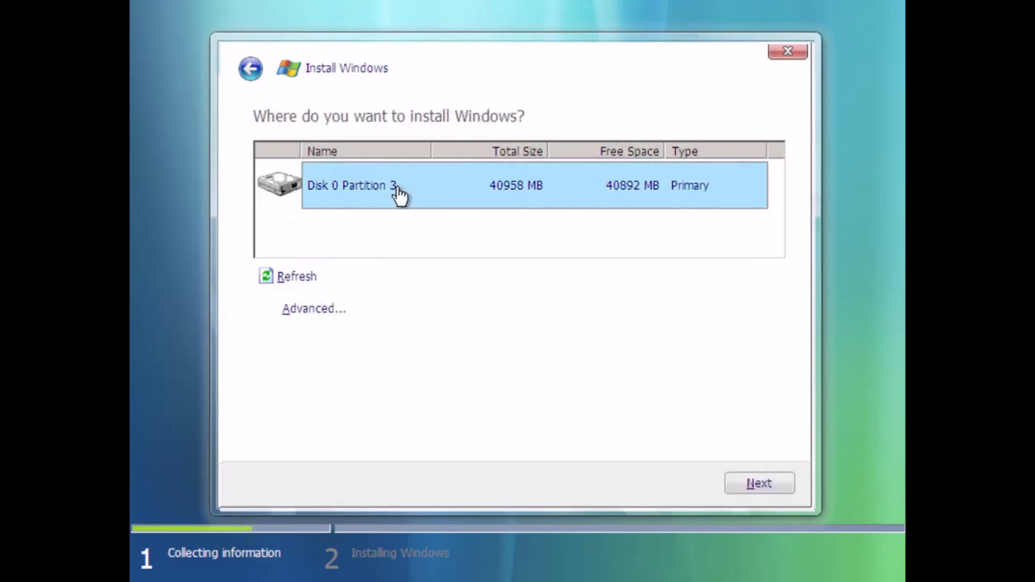
left_click(767, 484)
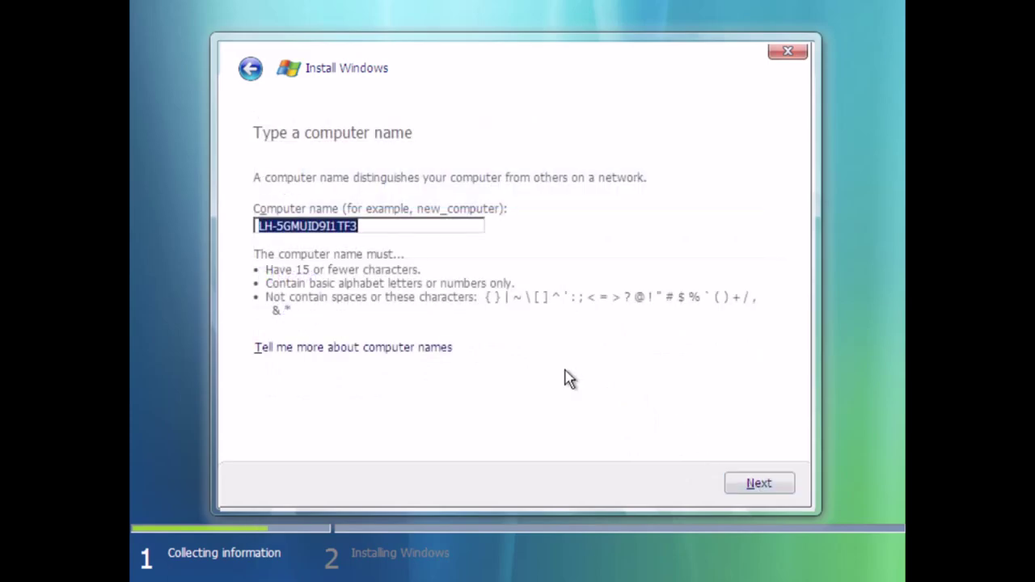
left_click(757, 484)
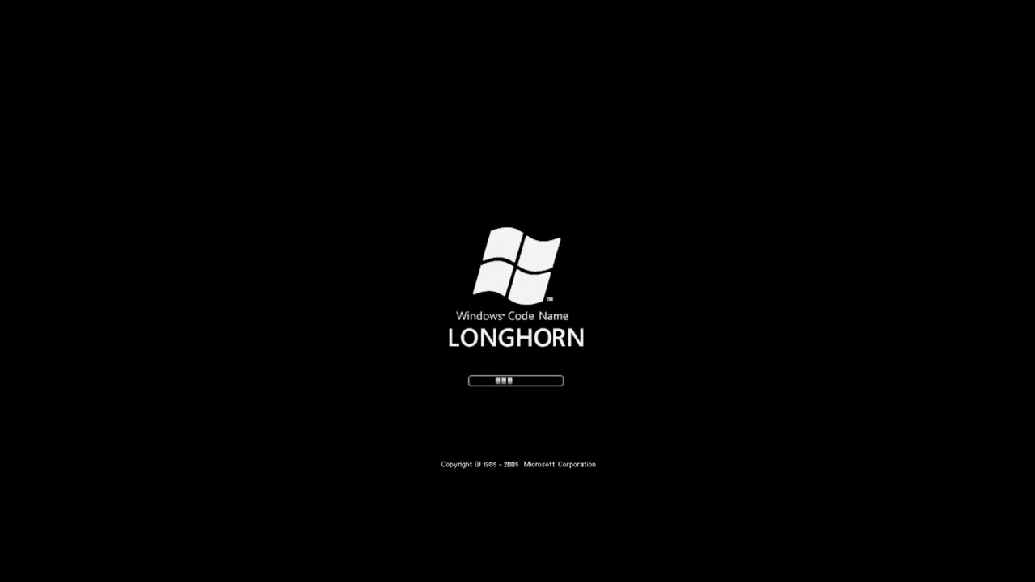
Stretch the guest display and toggle full screen with Ctrl+Alt+Enter while installation finishes.
left_click(185, 9)
mouse_move(215, 138)
left_click(416, 157)
key("ctrl+alt+Return")
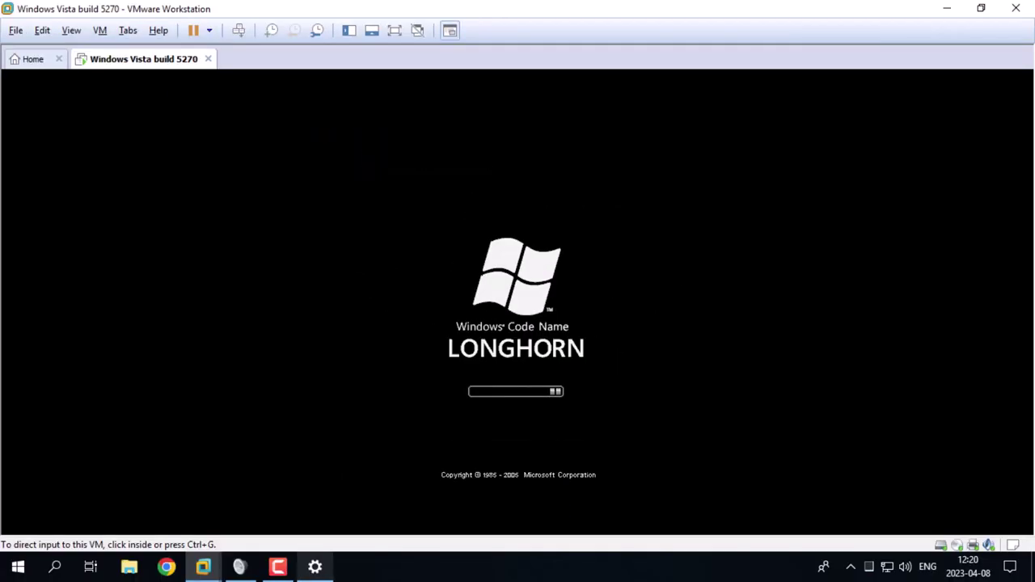
key("ctrl+alt+Return")
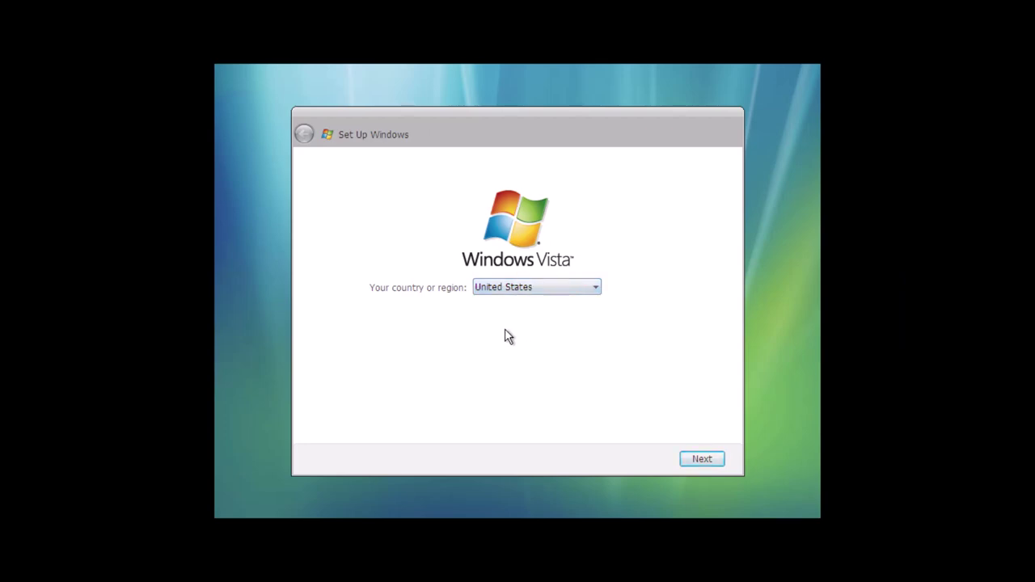
Choose United Kingdom as the country and enter a user name.
left_click(530, 287)
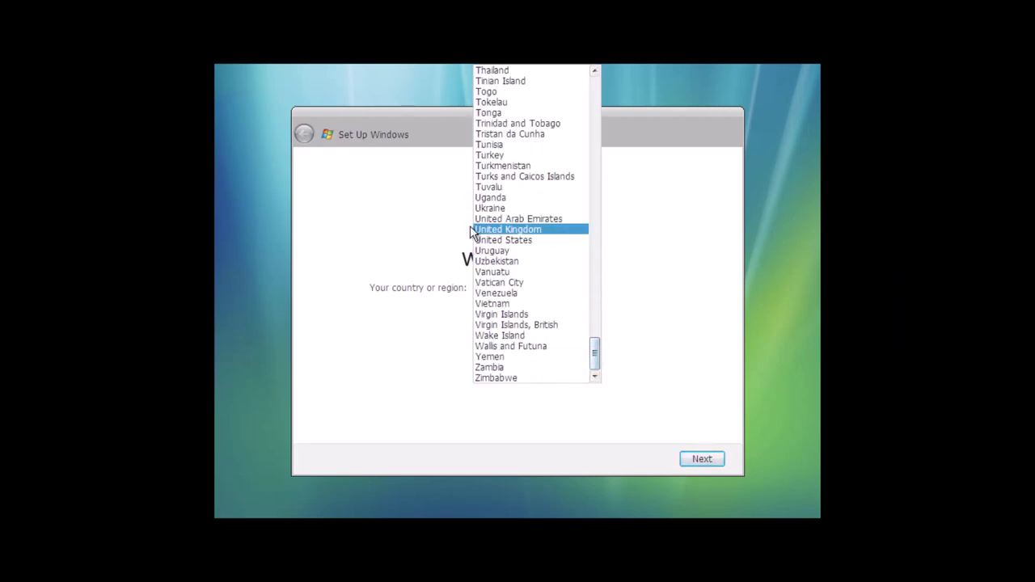
left_click(508, 229)
key("Return")
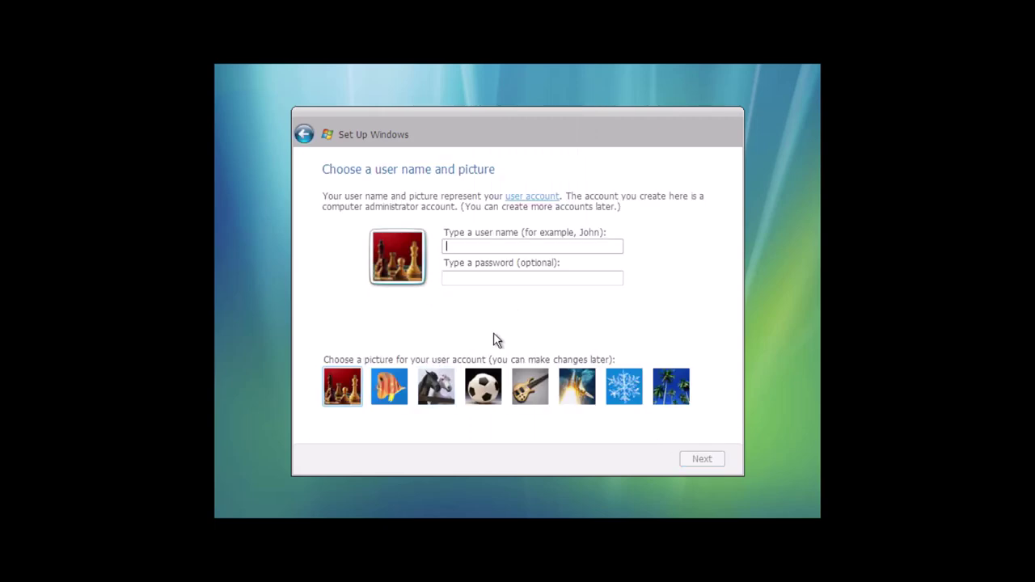
type("Lixivite")
Stretch the guest display to fill the window via the View menu.
key("ctrl+alt")
key("alt+v")
key("Escape")
key("alt+v")
key("Up")
key("Up")
key("Right")
key("Down")
key("Return")
key("Return")
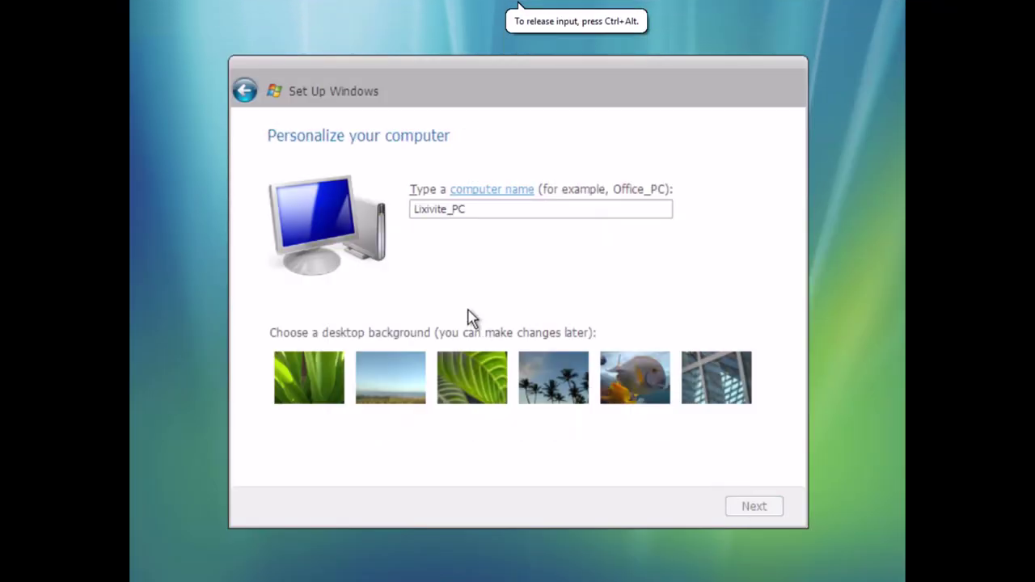
Pick the green grass desktop background and continue.
key("Right")
key("Right")
key("Right")
key("Right")
key("Right")
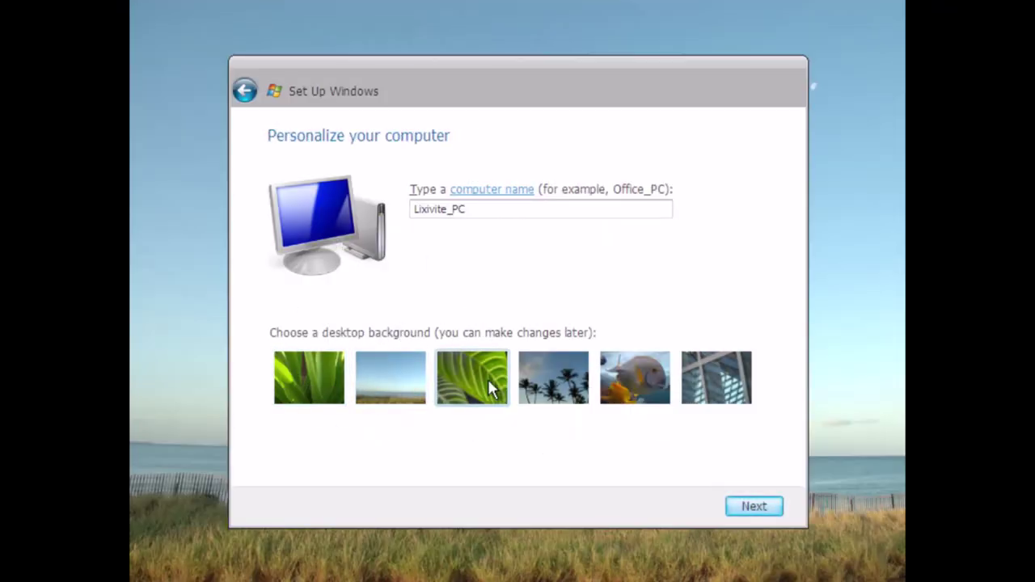
left_click(324, 378)
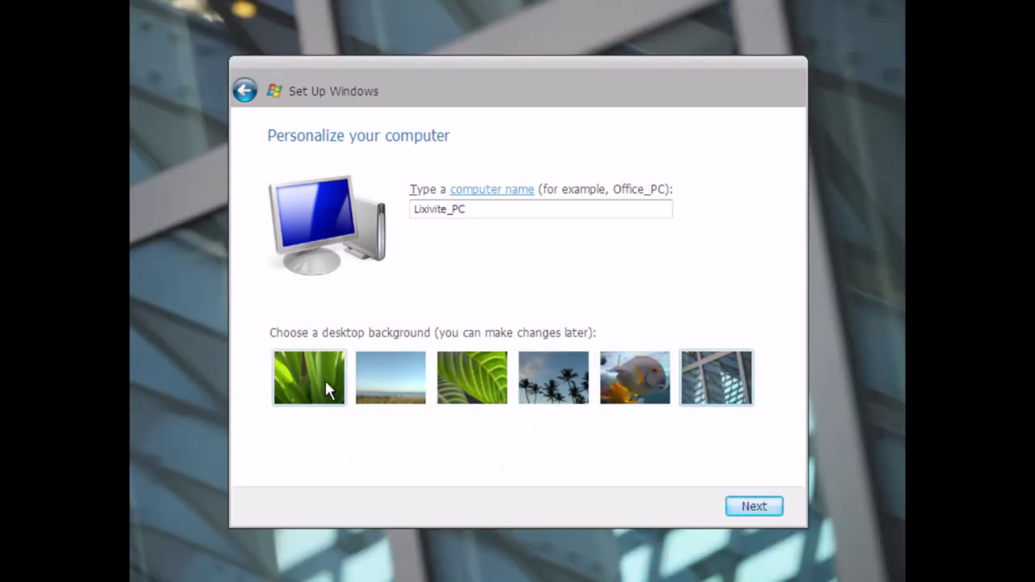
left_click(759, 508)
Choose Ask me later, set time zone (GMT+07:00) Bangkok, Hanoi, Jakarta, and start Windows.
left_click(446, 341)
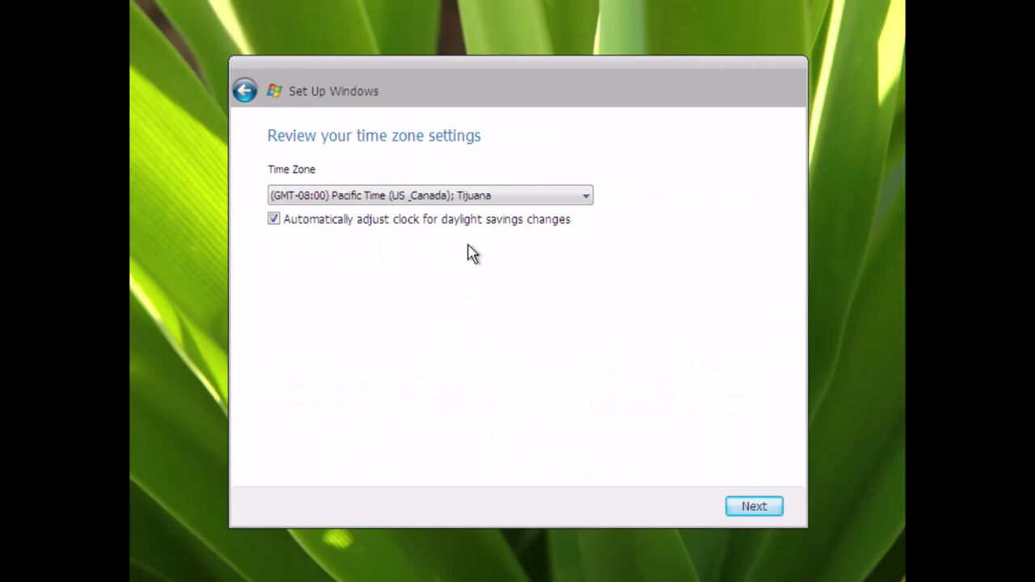
left_click(489, 196)
left_click_drag(579, 158, 569, 301)
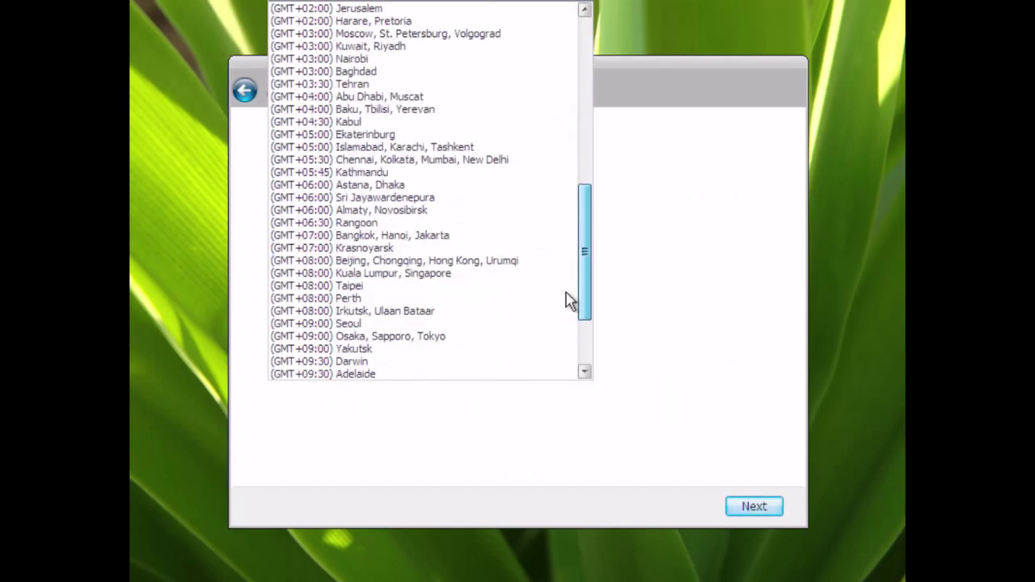
left_click(395, 233)
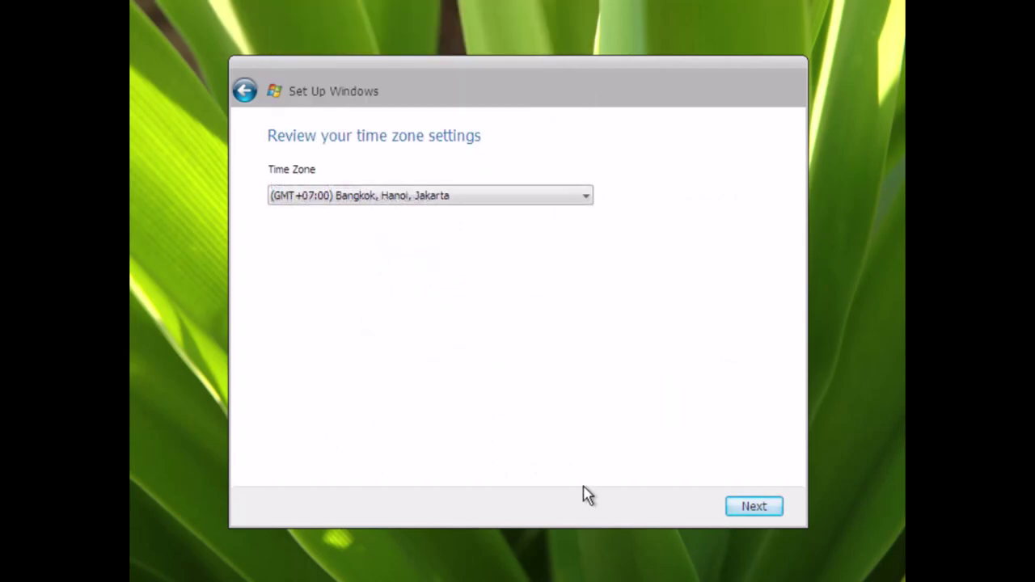
left_click(761, 508)
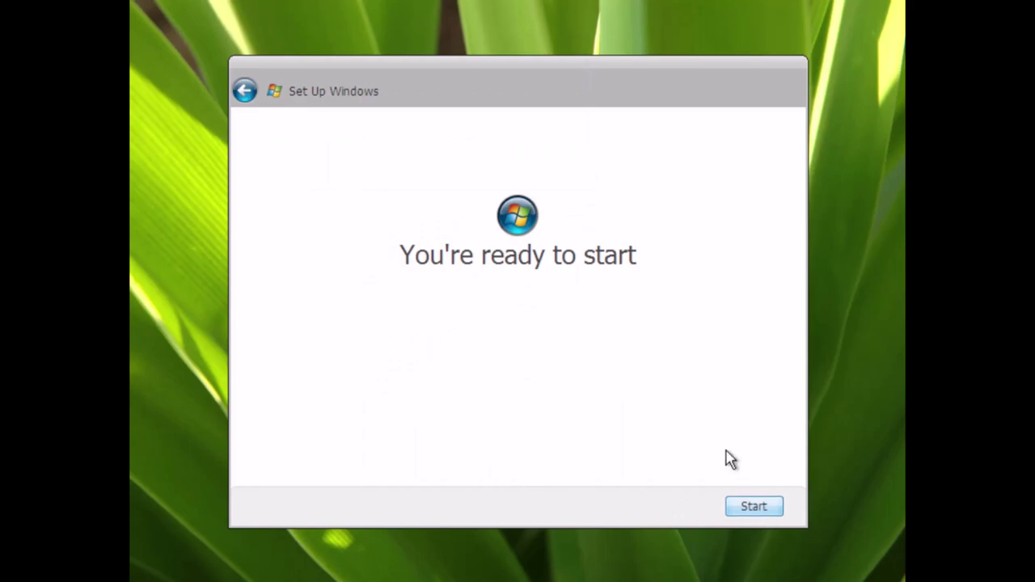
left_click(754, 506)
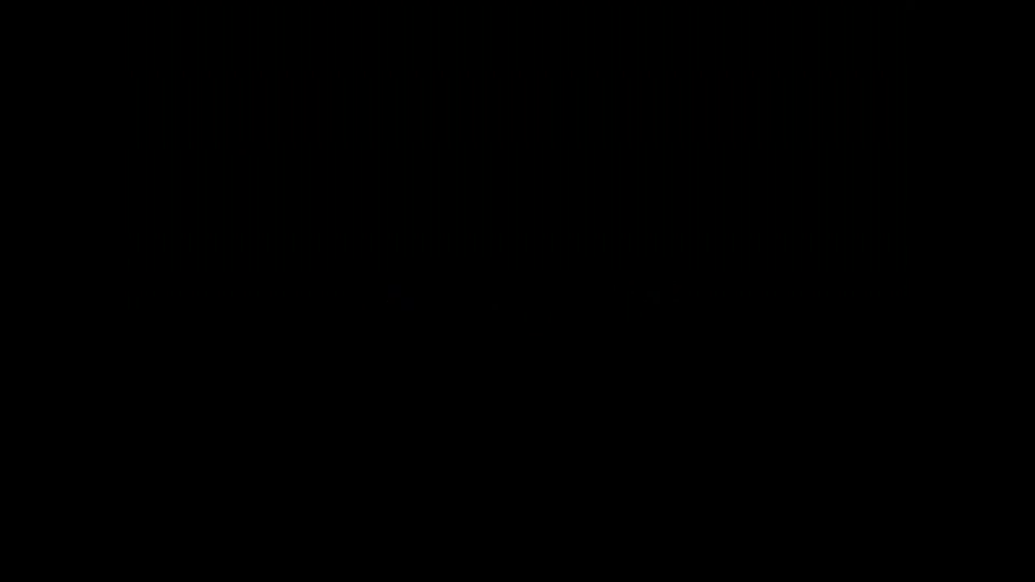
Stretch the guest display to the window.
left_click(187, 10)
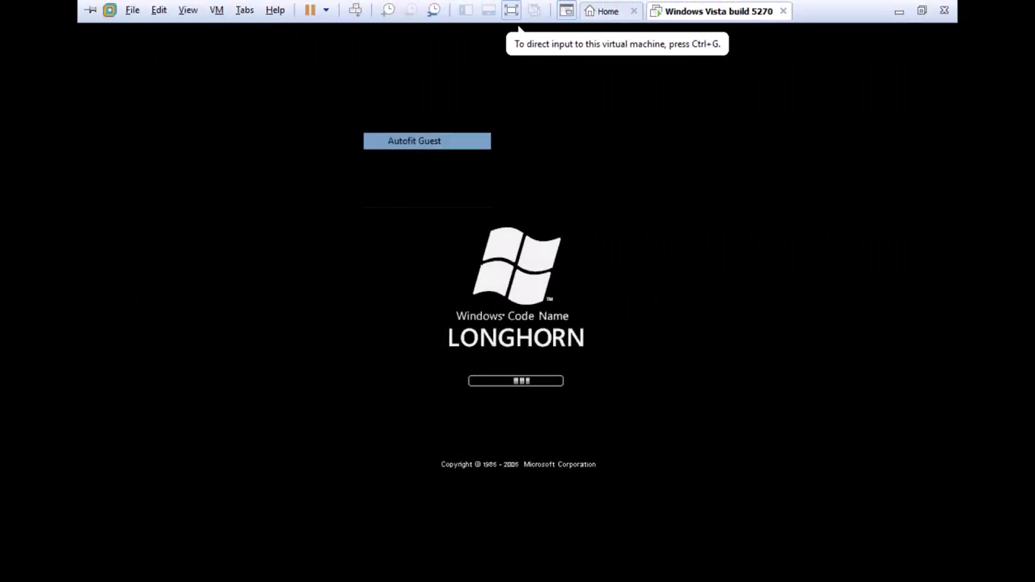
left_click(415, 139)
left_click(187, 10)
key("Return")
left_click(480, 348)
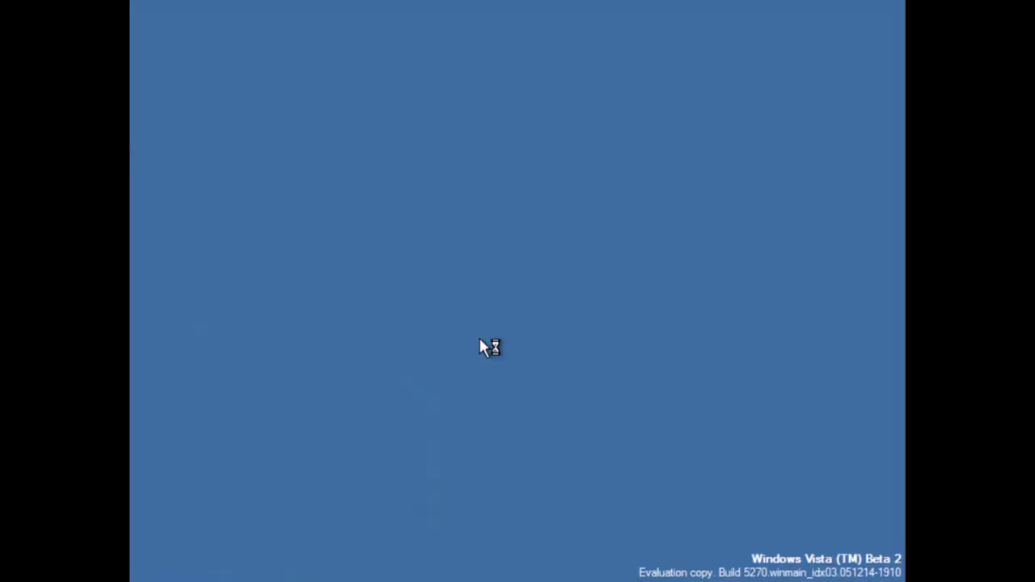
Switch the guest display to Autofit Guest as Vista boots to the desktop.
left_click(189, 10)
mouse_move(216, 141)
left_click(415, 141)
left_click(188, 10)
mouse_move(216, 141)
left_click(408, 141)
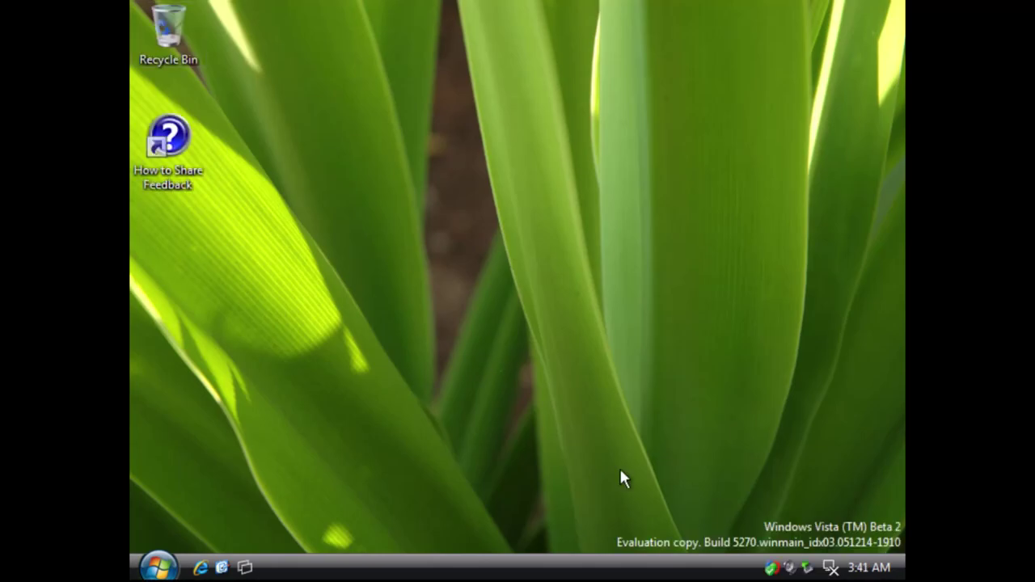
Glance at the taskbar calendar and clock, then bring up Computer's shortcut menu in the Start menu.
left_click(864, 569)
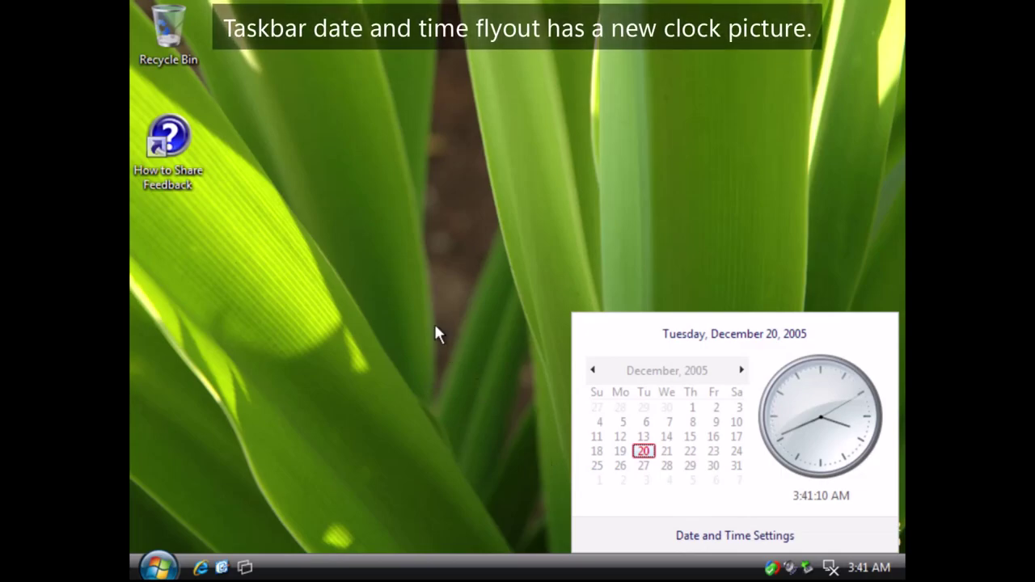
left_click(360, 316)
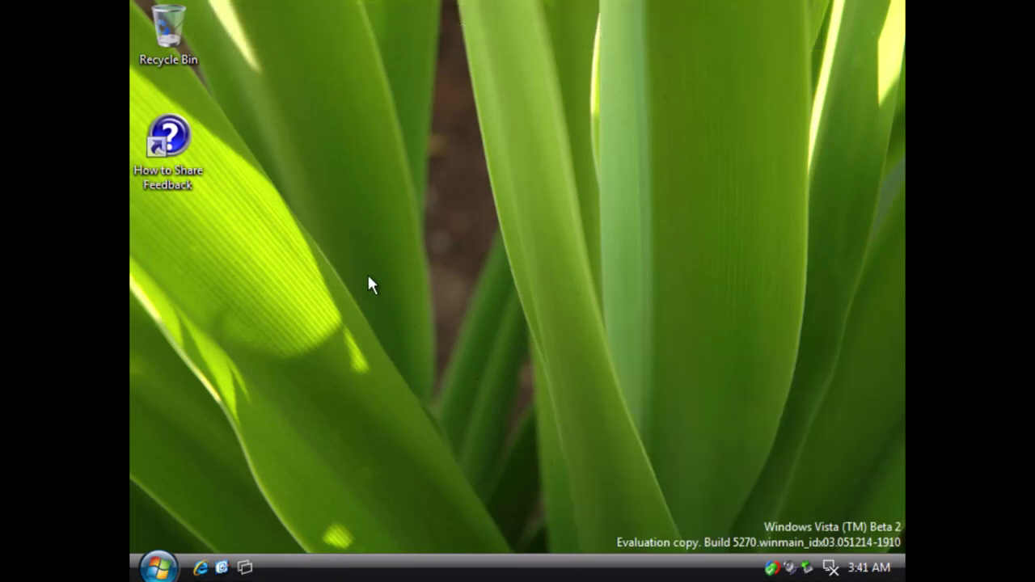
left_click(157, 568)
right_click(458, 355)
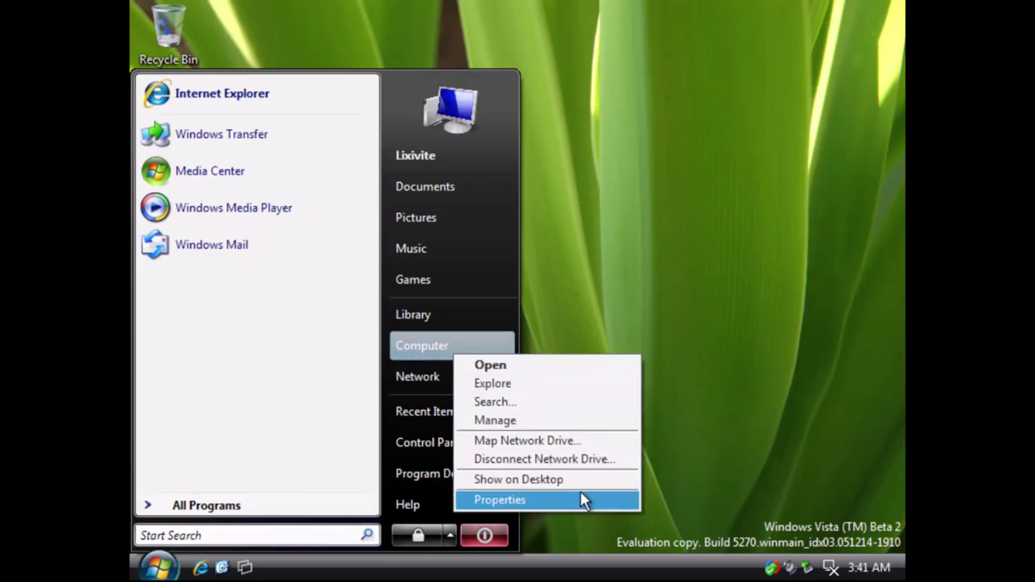
Open System properties, then set the display resolution to 1366 by 768 and keep it.
left_click(582, 498)
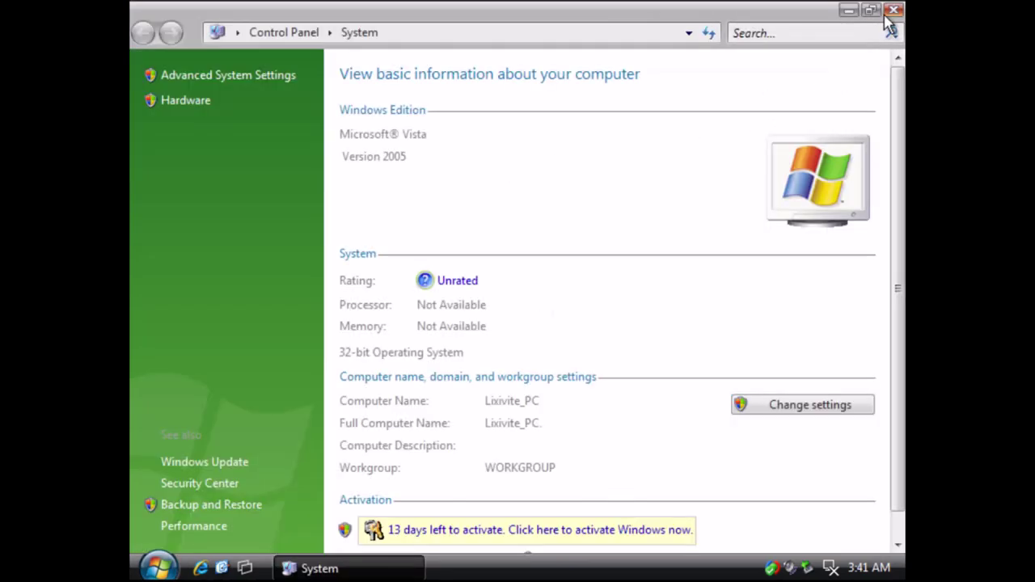
left_click(847, 10)
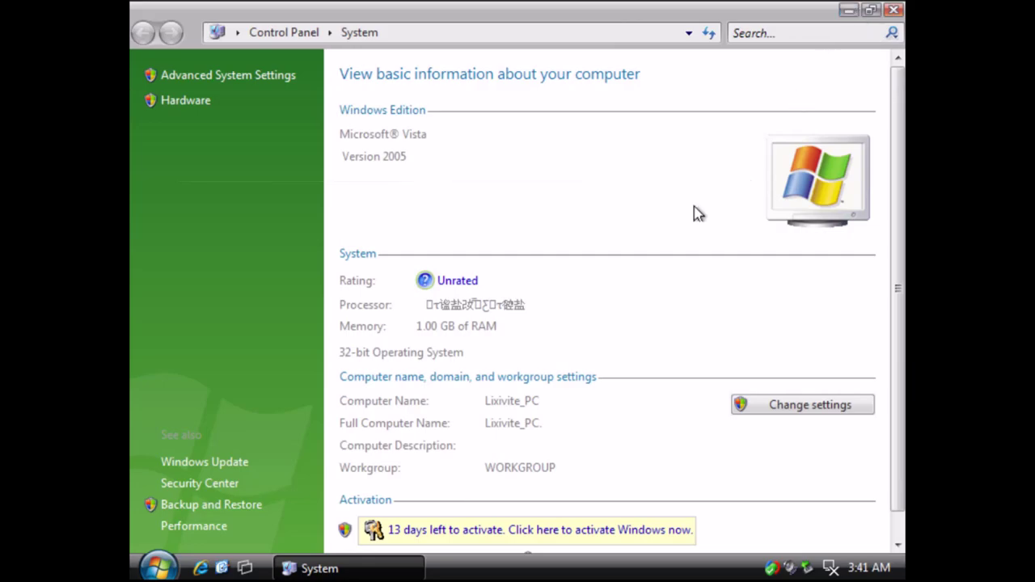
right_click(480, 234)
left_click(549, 404)
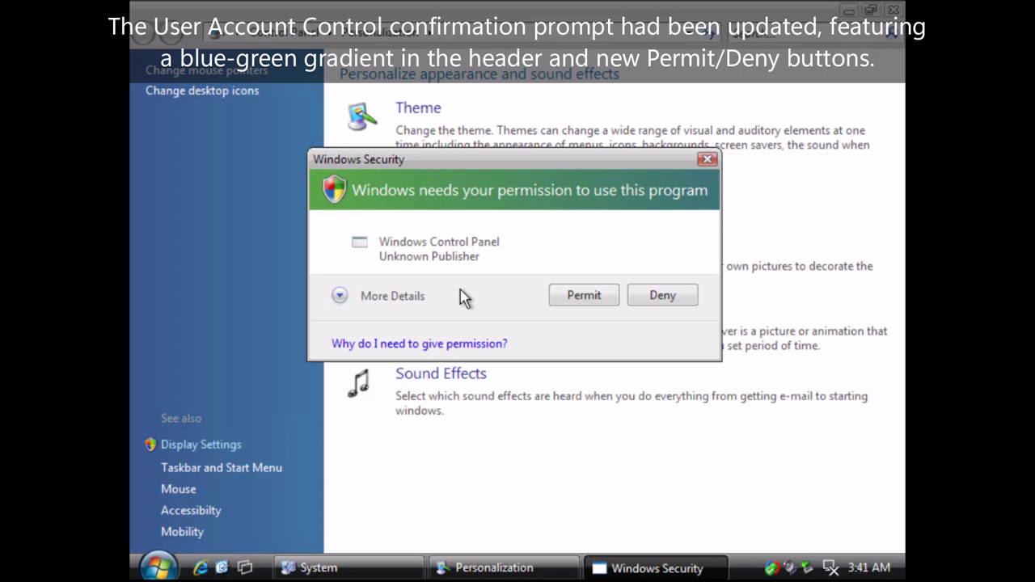
left_click(595, 303)
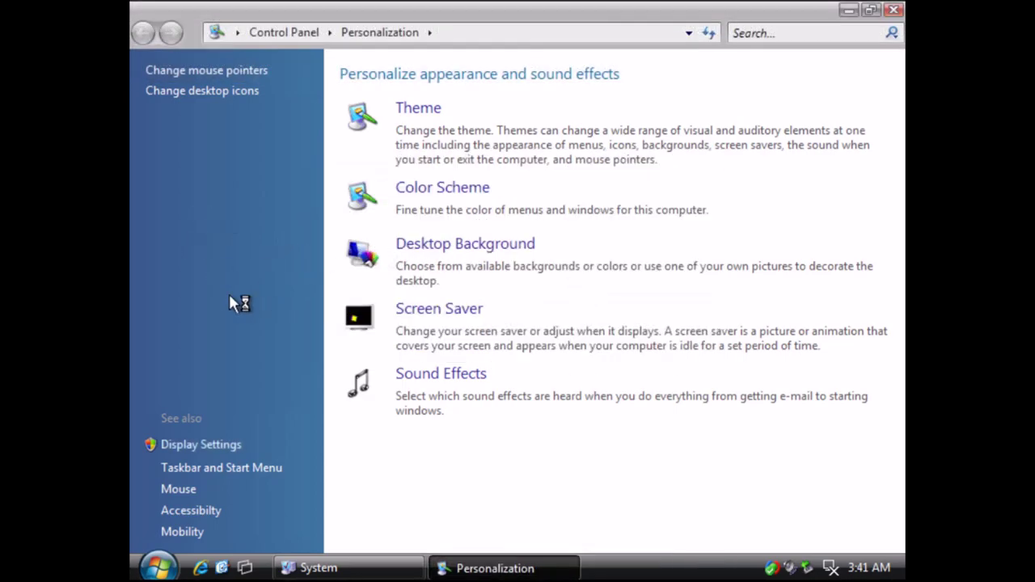
key("Right")
key("Right")
key("Right")
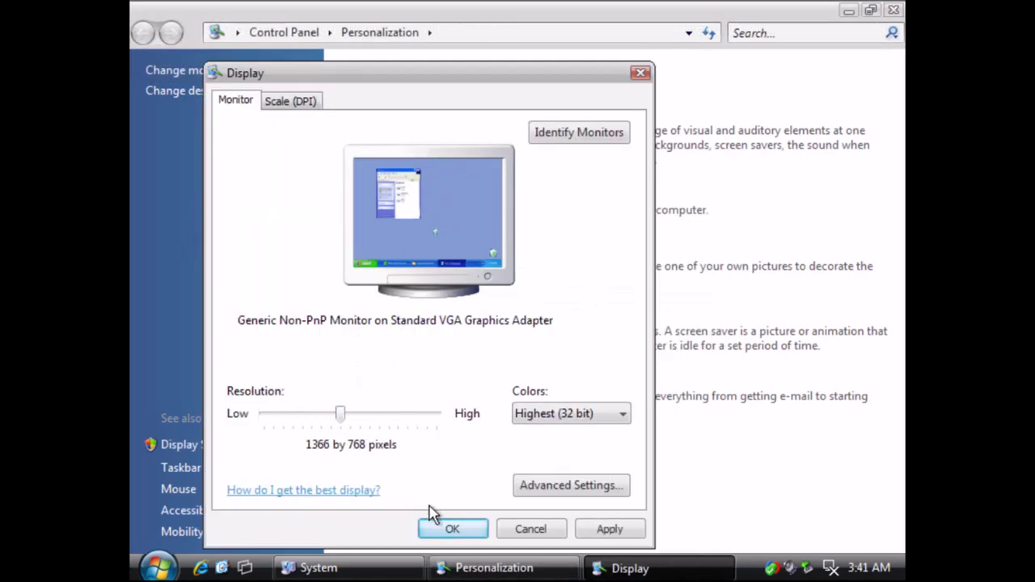
key("Return")
left_click(294, 187)
Restore and reposition the System window, then view and close the winver About Windows box.
key("alt+Tab")
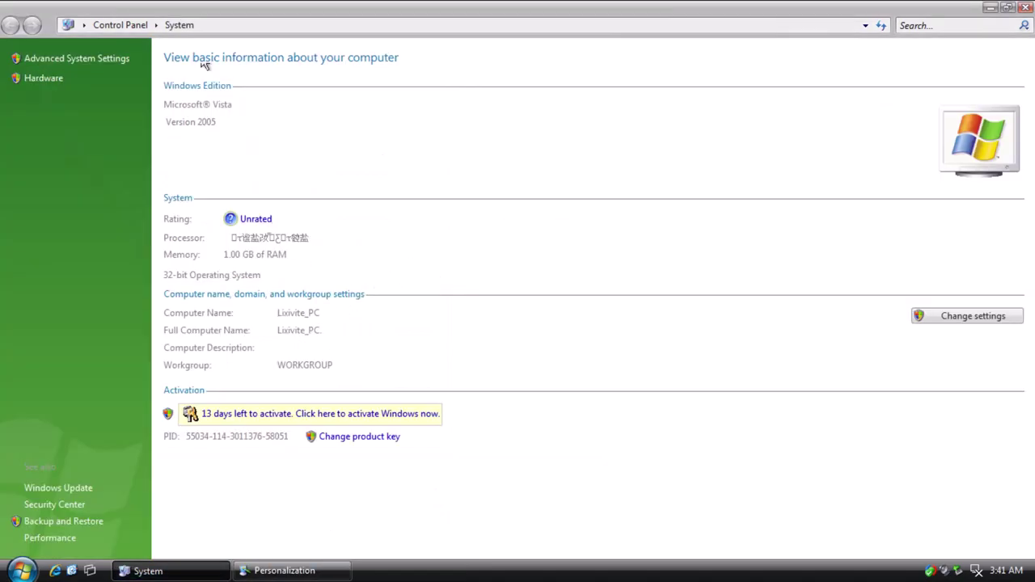
double_click(225, 11)
left_click_drag(213, 22, 572, 64)
key("super+r")
type("winver")
key("Return")
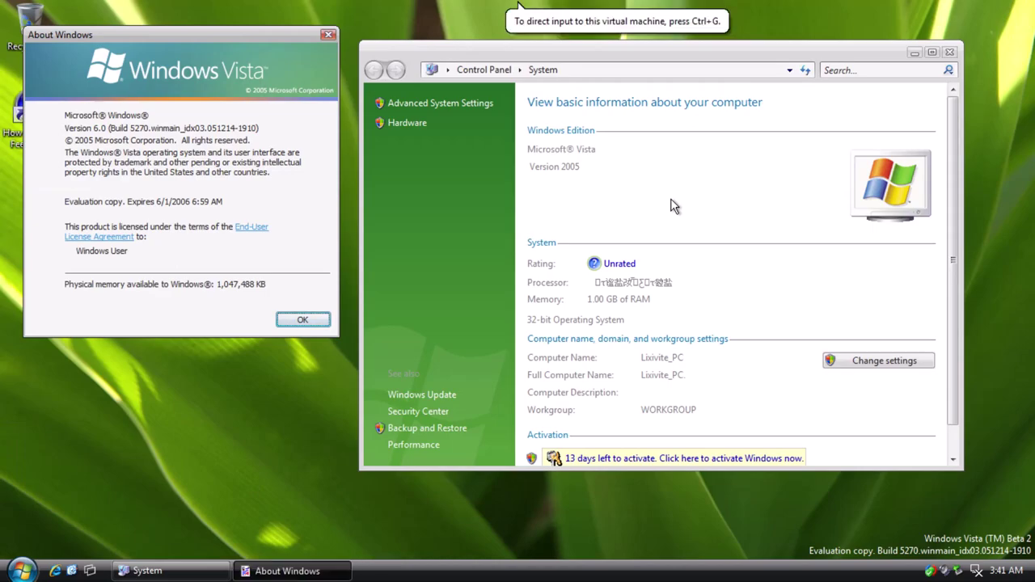
left_click(670, 206)
key("Return")
Launch Device Manager with devmgmt.msc and start a driver update for the VMware display adapter.
left_click(949, 52)
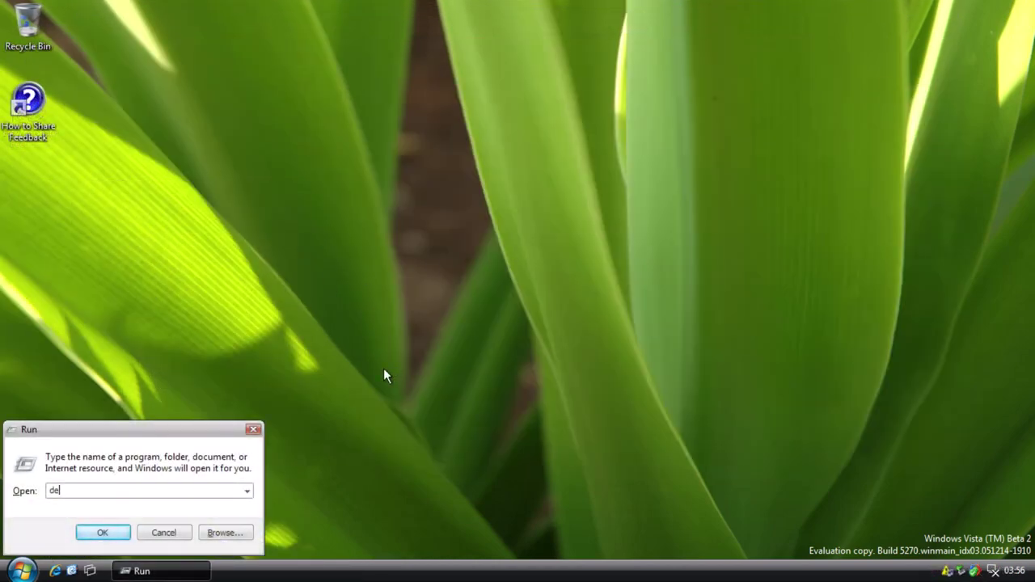
type("devmgmt.msc")
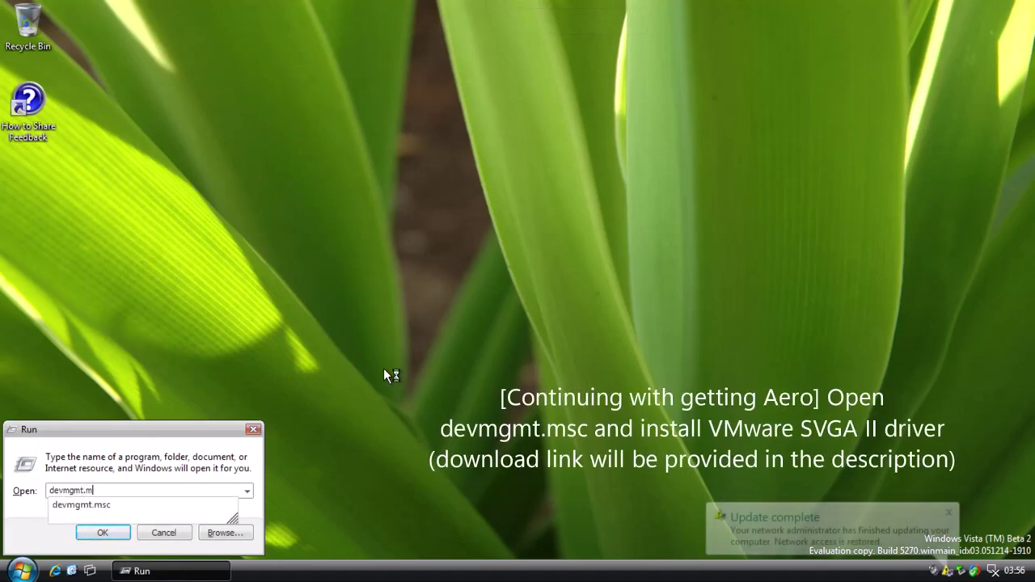
key("Return")
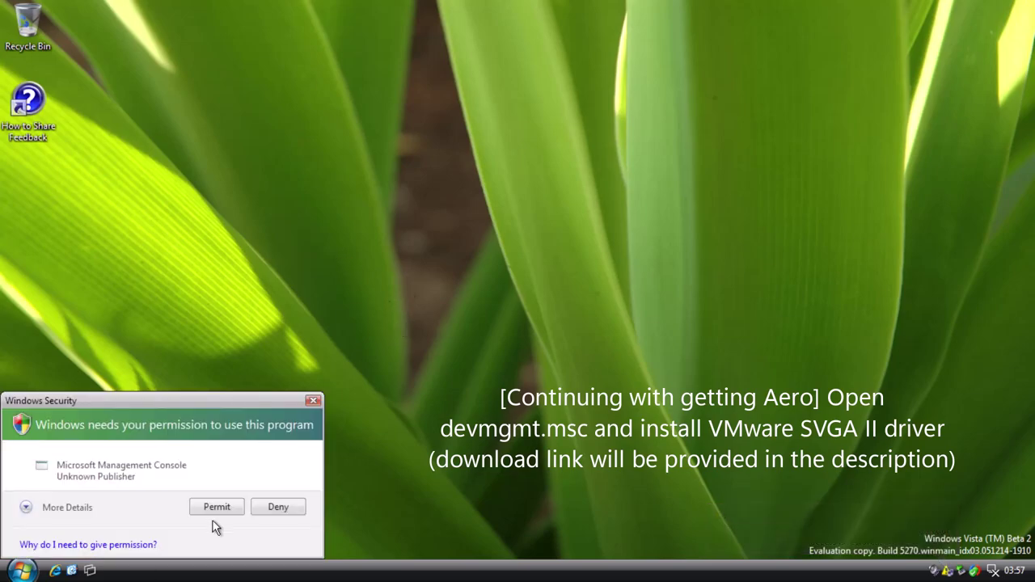
left_click(217, 507)
right_click(172, 156)
right_click(161, 167)
left_click(202, 173)
Install the VMware SVGA II driver from D:\video_xpdm including subfolders, accepting the unverified-driver warning.
left_click(281, 314)
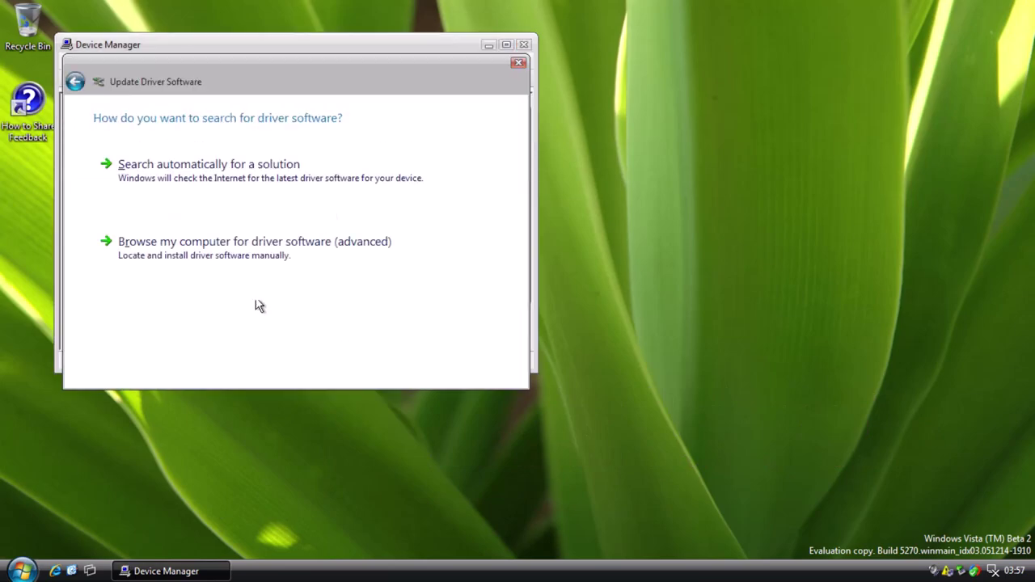
left_click(204, 249)
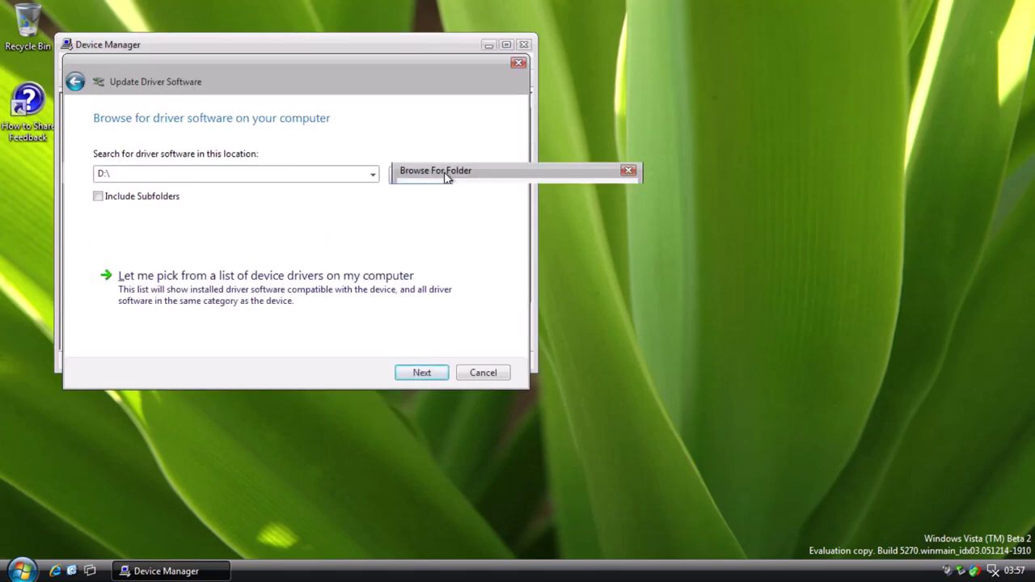
left_click(445, 173)
double_click(555, 288)
left_click(510, 317)
left_click(536, 380)
left_click(146, 198)
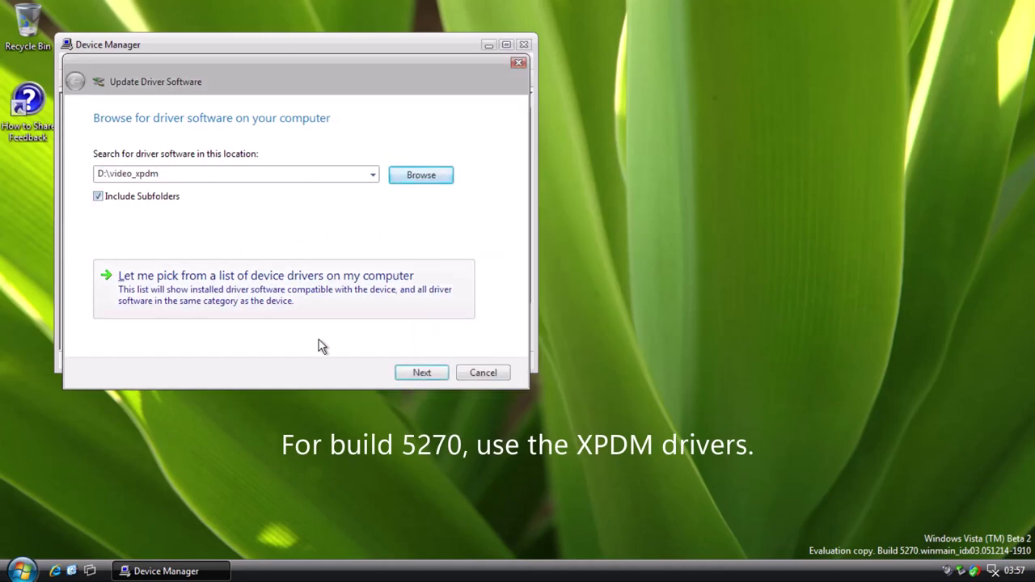
left_click(424, 373)
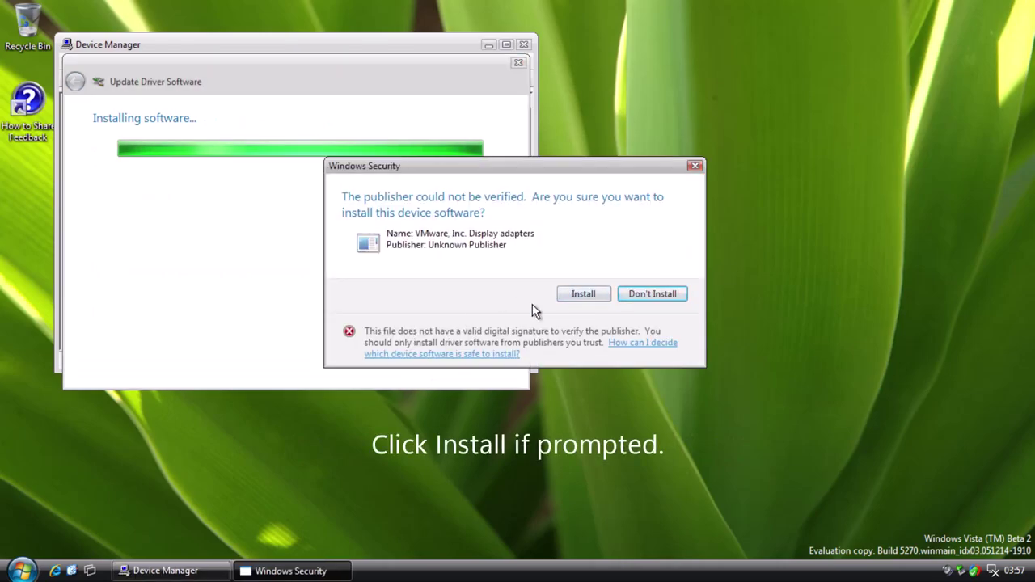
left_click(573, 298)
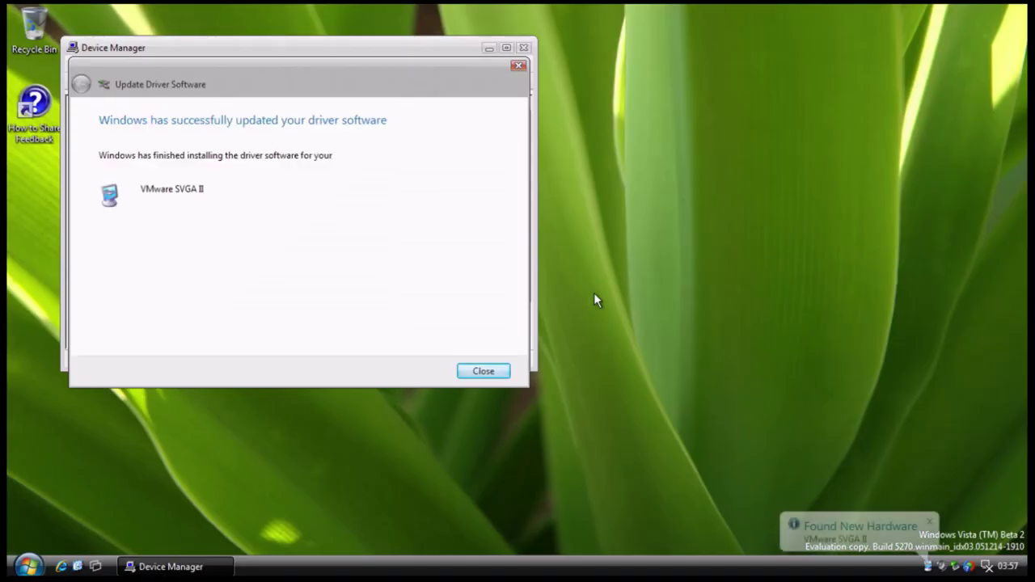
left_click(485, 371)
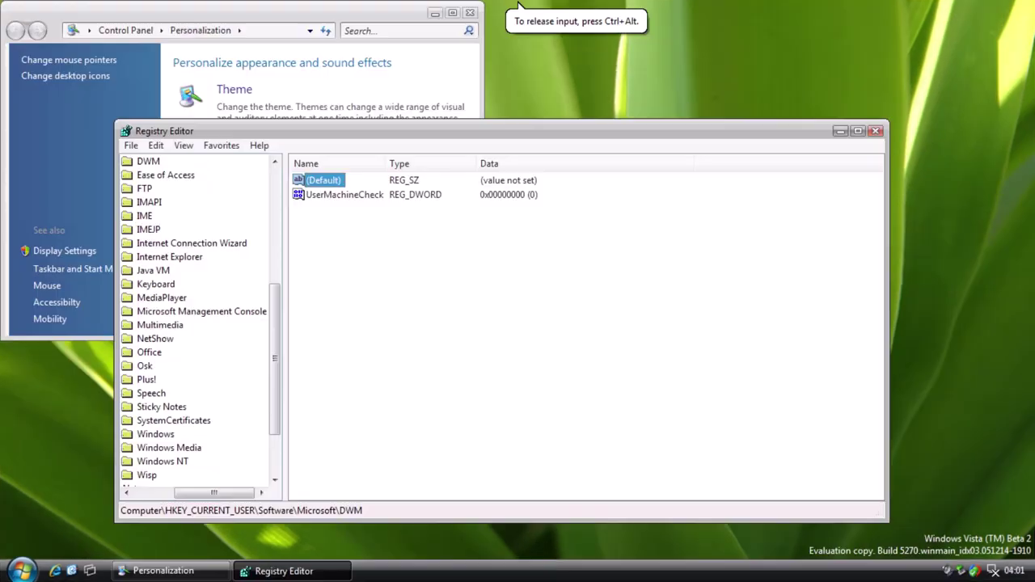
right_click(339, 195)
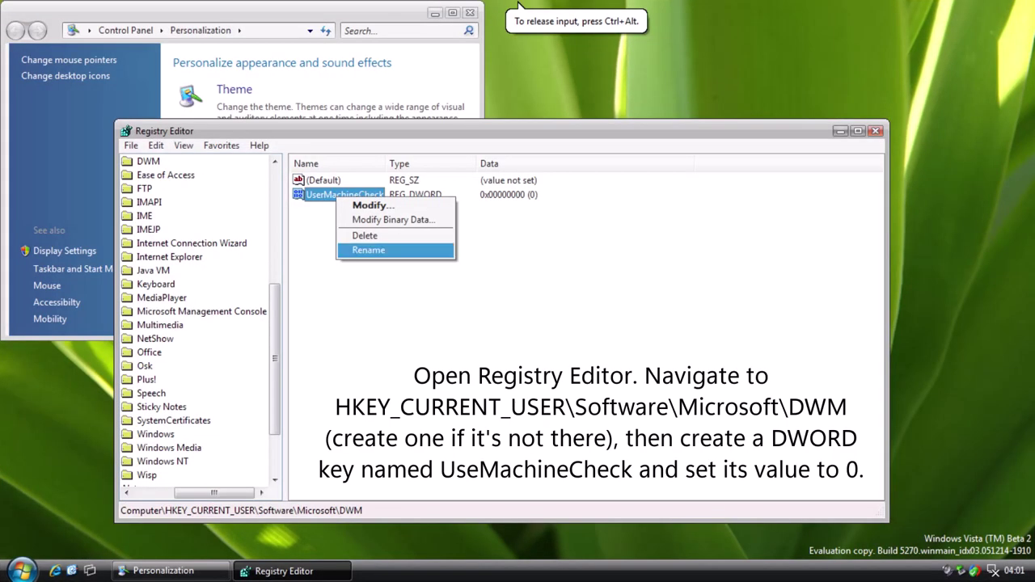
Finish with the UseMachineCheck value and close Registry Editor and Personalization.
left_click(368, 250)
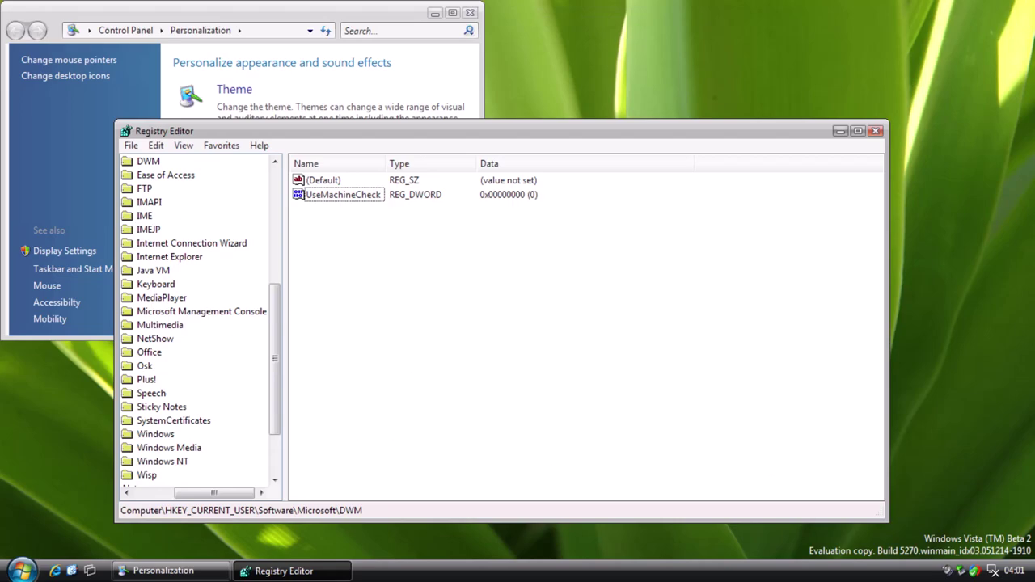
key("Return")
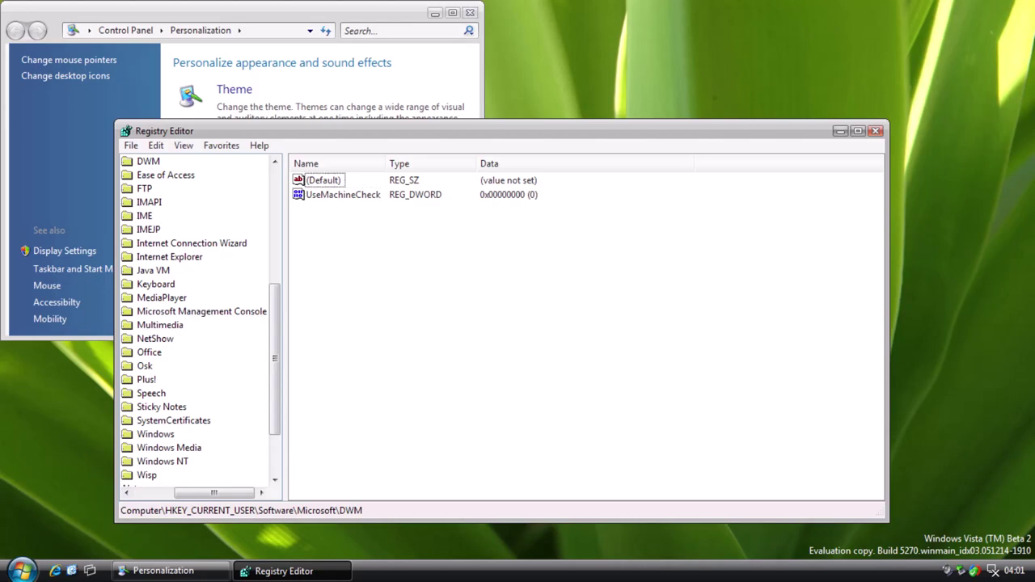
key("alt+F4")
key("alt+F4")
Restart Vista from the Start menu's power options and return input to the VM.
key("super")
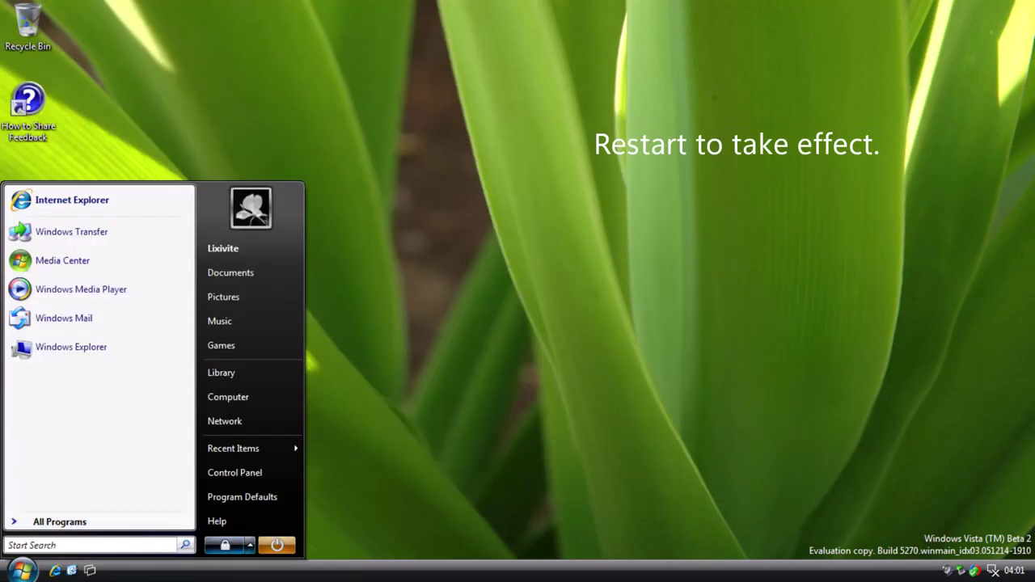
left_click(250, 545)
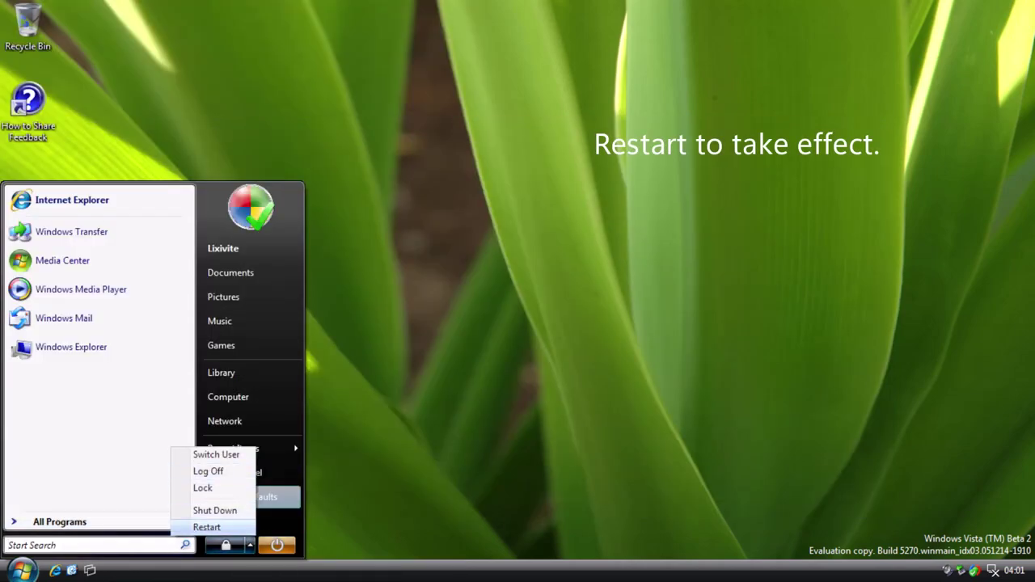
key("Return")
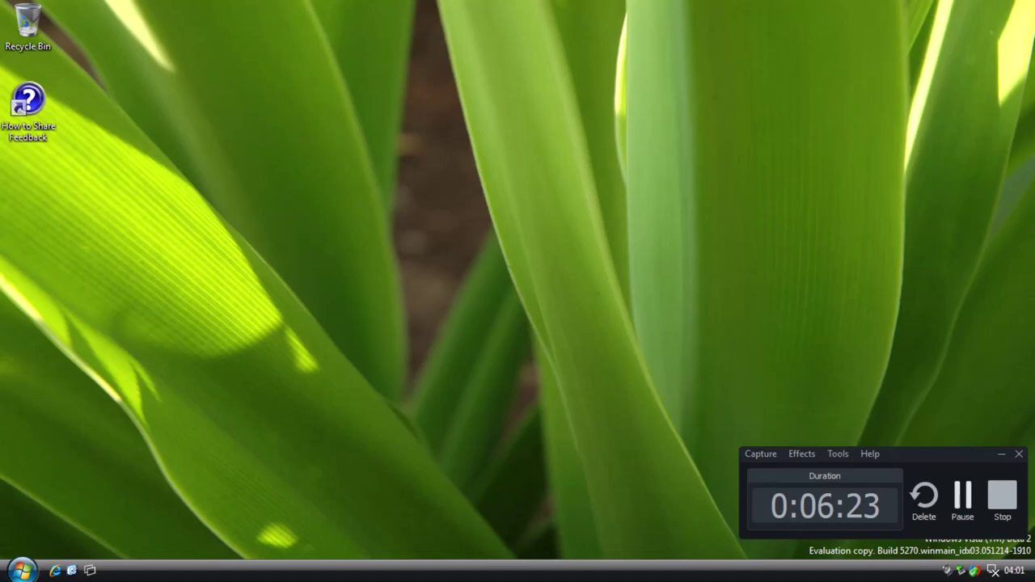
left_click(519, 5)
Show the About Windows version box by running winver.
key("super+r")
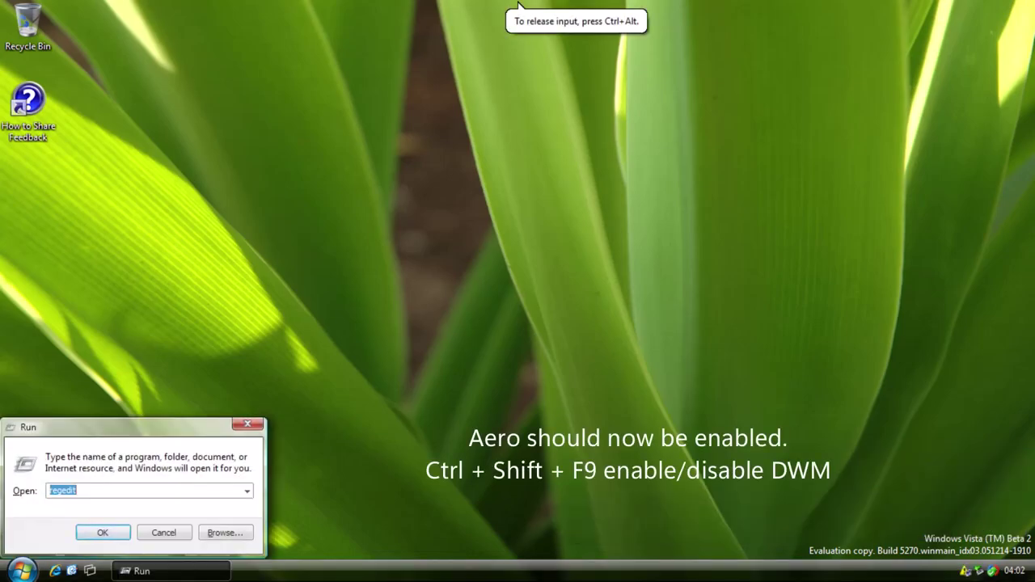
type("winver")
key("Return")
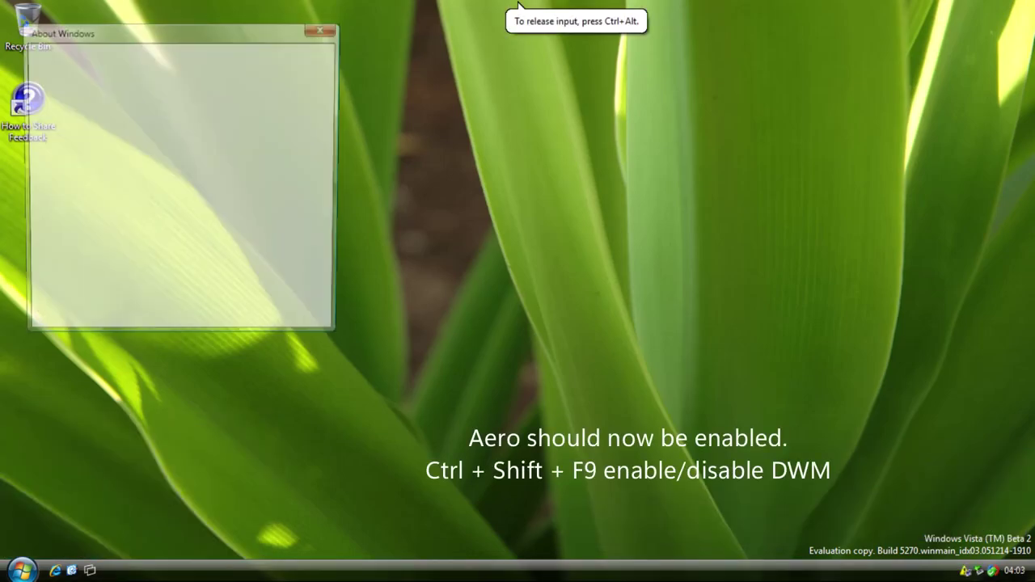
Open the System information page and minimise and restore it twice to watch the animation.
key("super")
right_click(242, 393)
key("Escape")
key("super+Pause")
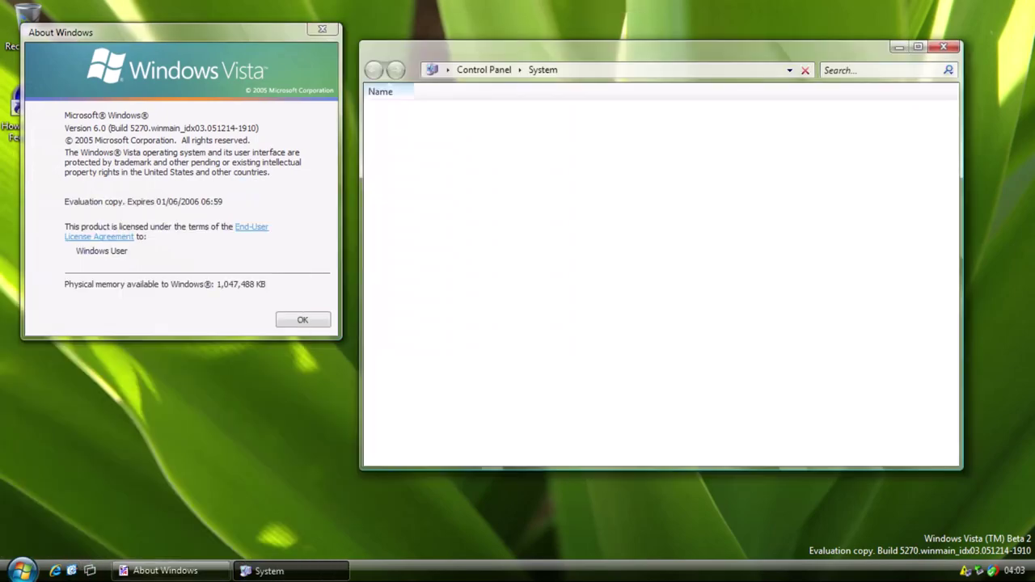
left_click(291, 571)
left_click(292, 571)
left_click(291, 571)
left_click(291, 571)
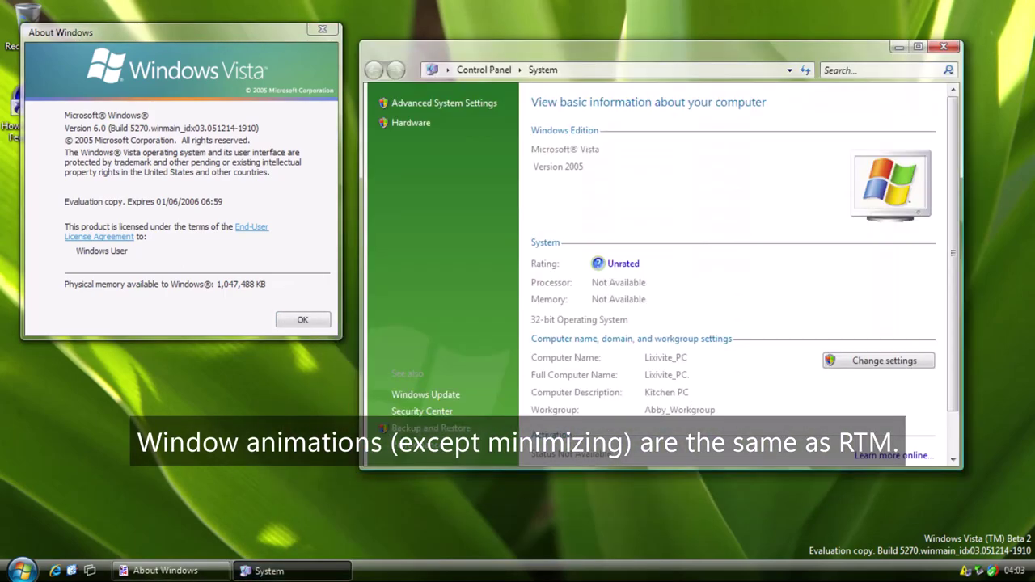
Open the Computer window and launch Windows Mail.
key("super+e")
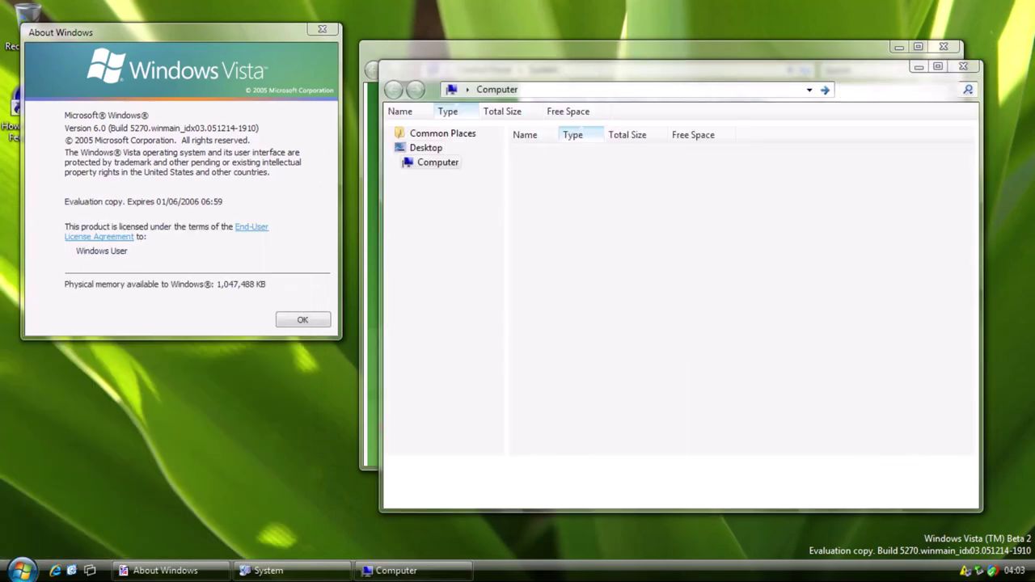
key("super")
key("Escape")
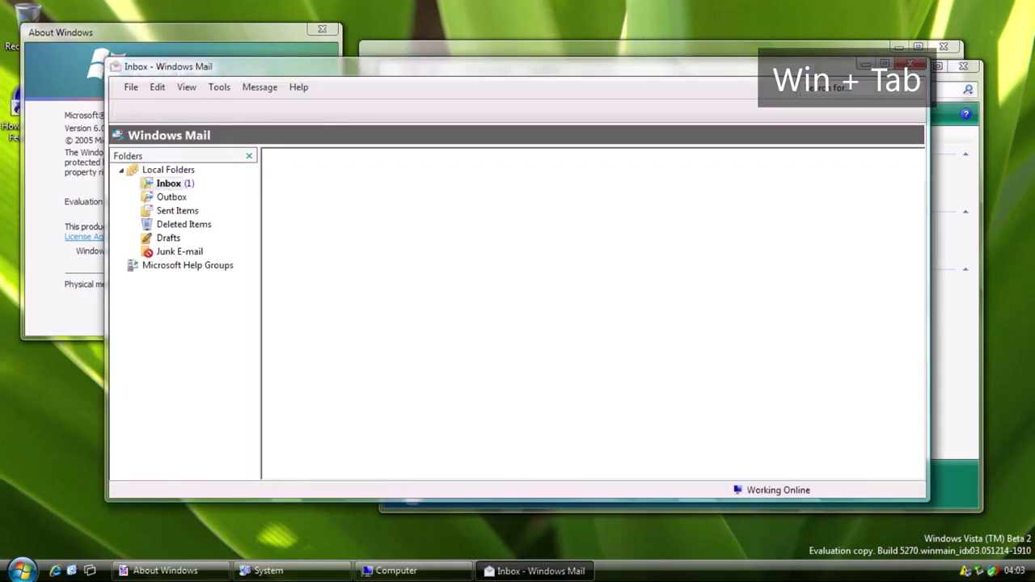
Cycle through the open windows in the Flip 3D stack with Win+Tab.
key("super+Tab")
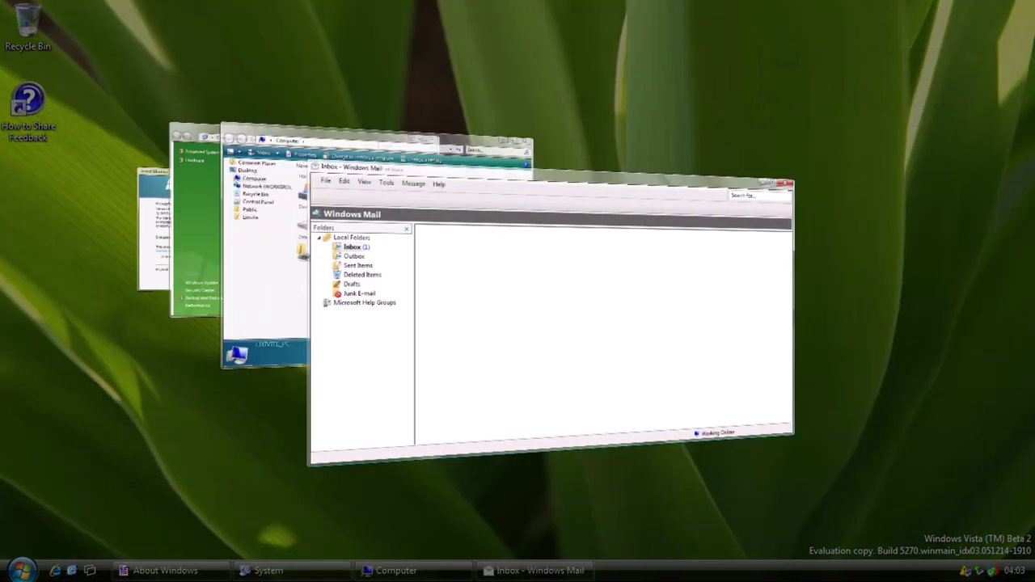
key("super+Tab")
key("super+Tab")
key("super+Tab")
key("super+Tab")
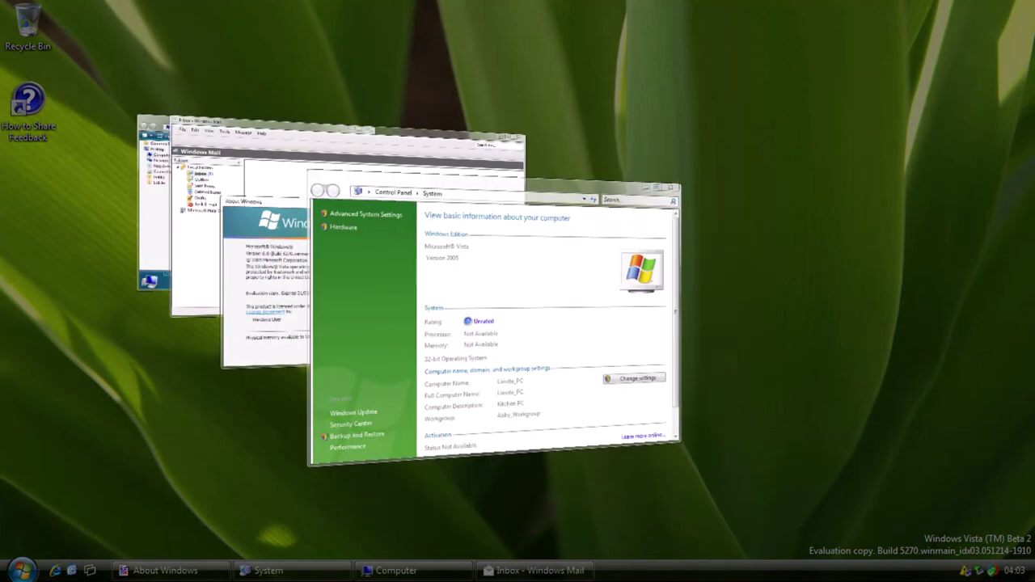
key("super+Tab")
key("super+Tab")
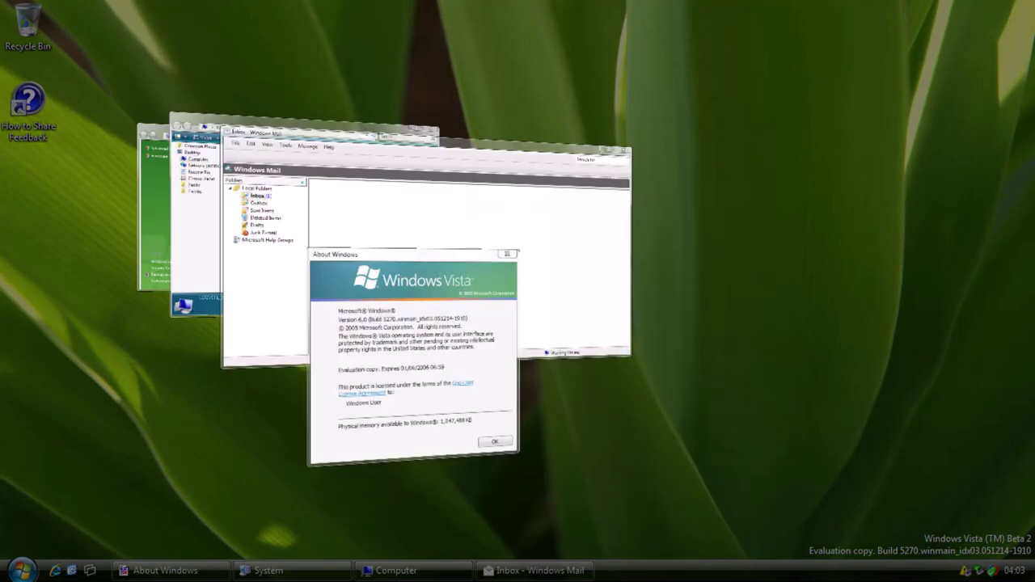
key("super+Tab")
key("super+Tab")
key("super+Tab")
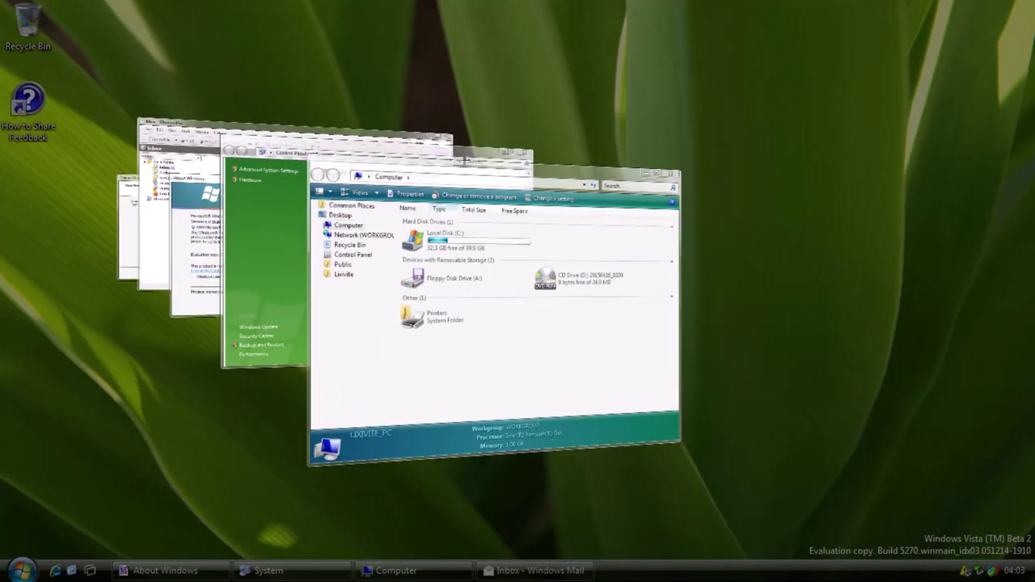
key("super+Tab")
key("super+Tab")
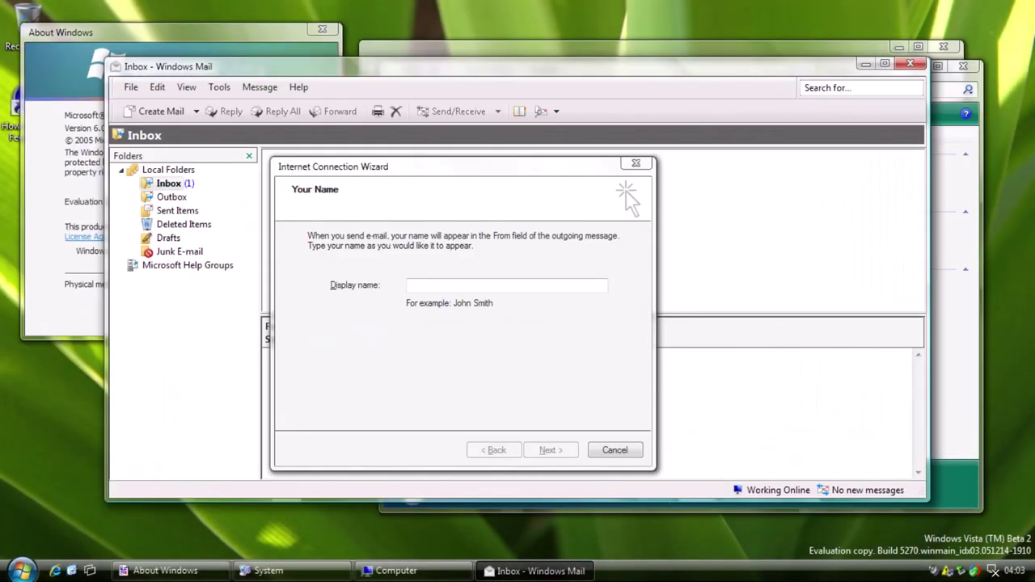
Cancel the Internet account setup wizard, then view and close About Windows Mail.
key("Escape")
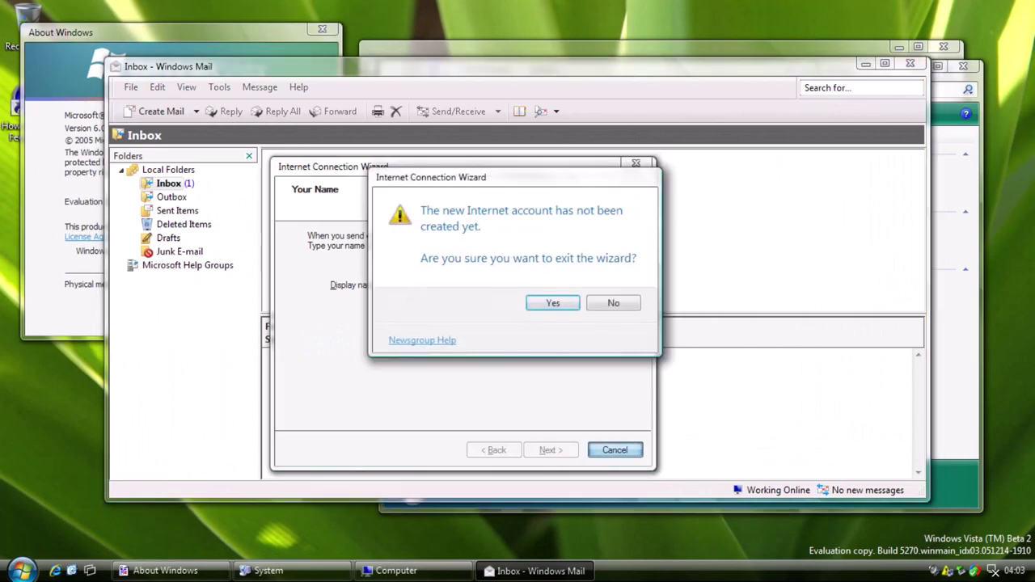
key("Return")
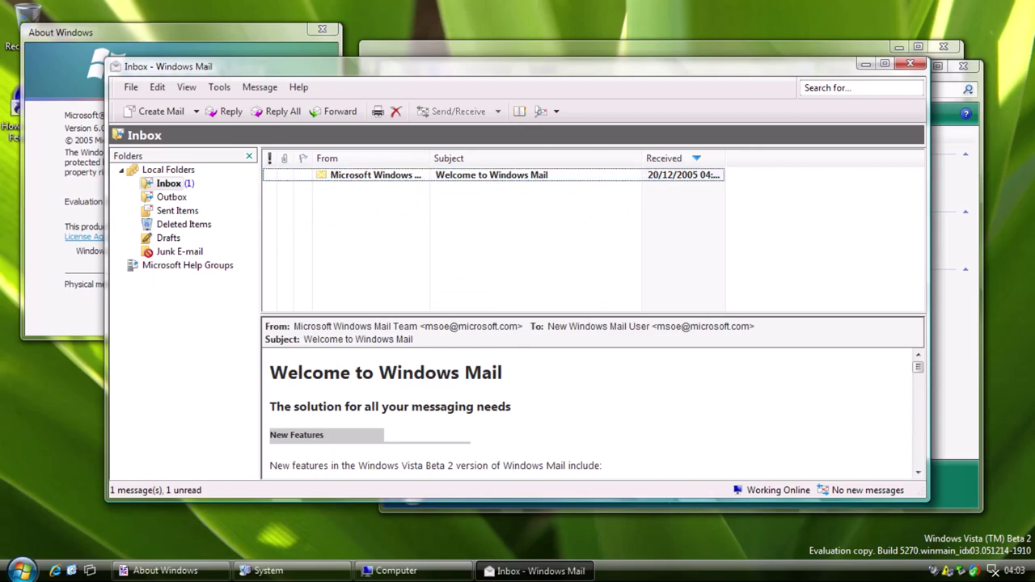
key("alt+h")
key("Up")
key("Return")
left_click_drag(486, 72, 388, 82)
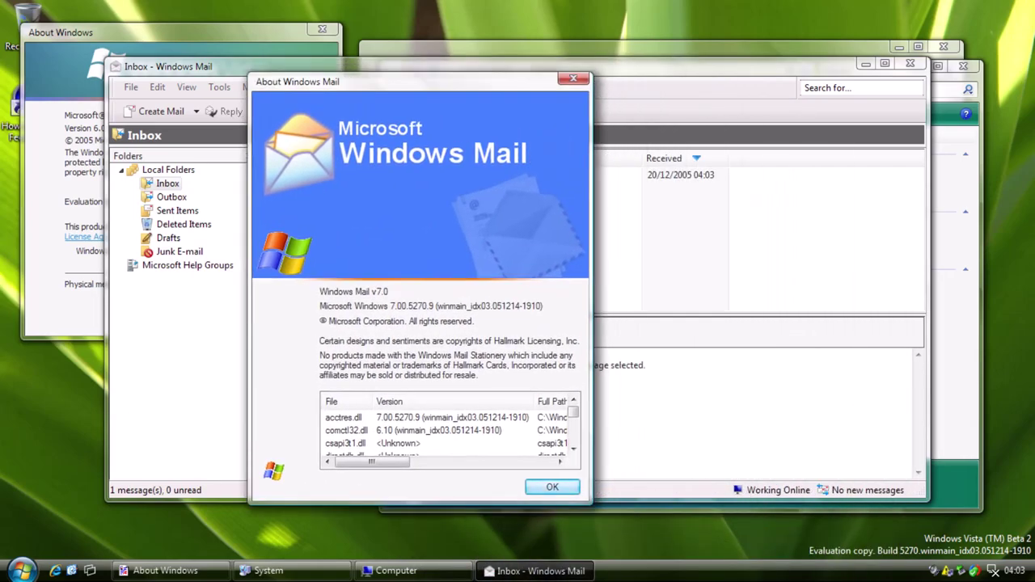
key("Return")
Close Windows Mail, Computer, System and the About Windows dialog.
key("alt+F4")
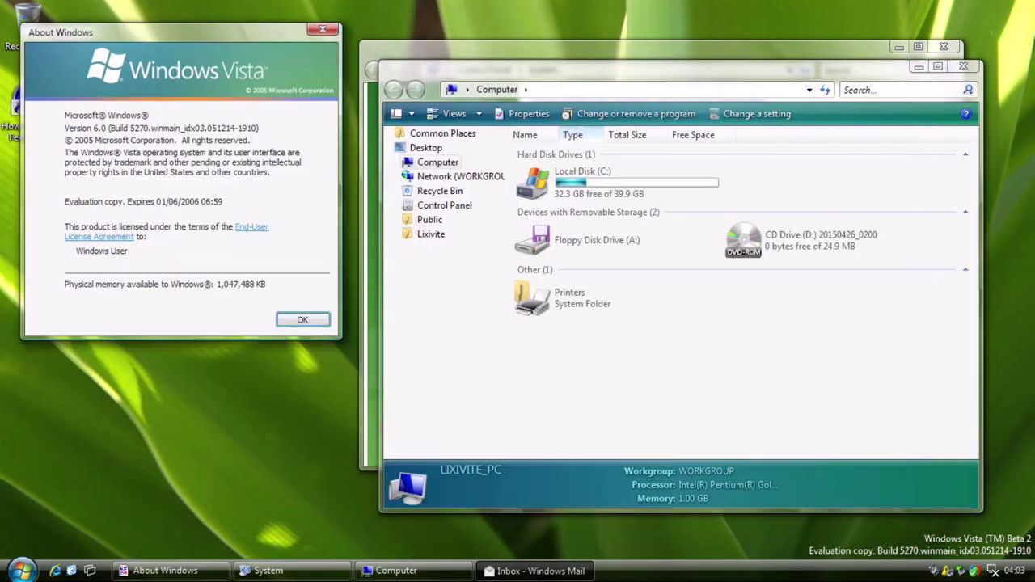
key("alt+F4")
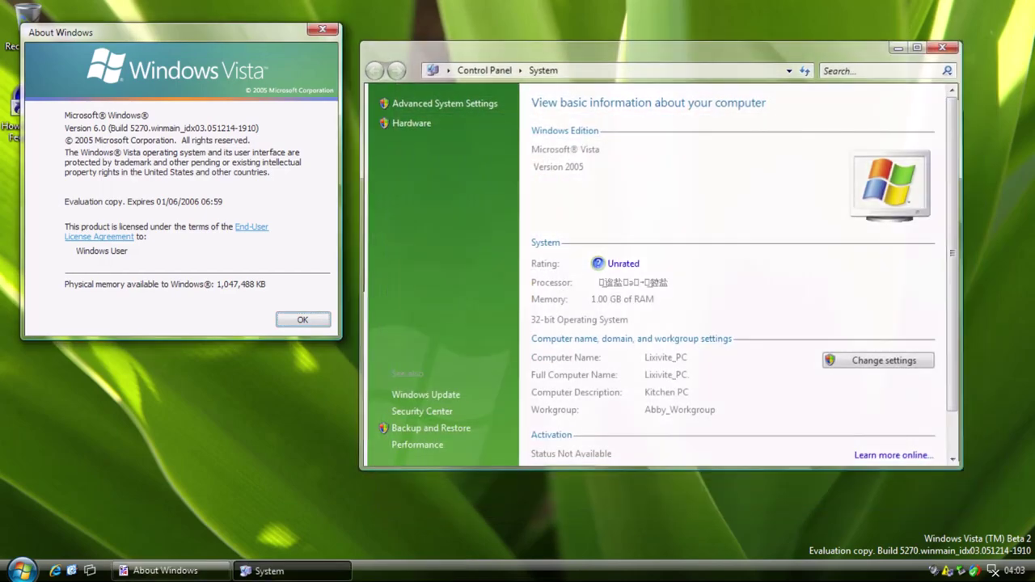
key("alt+F4")
key("Return")
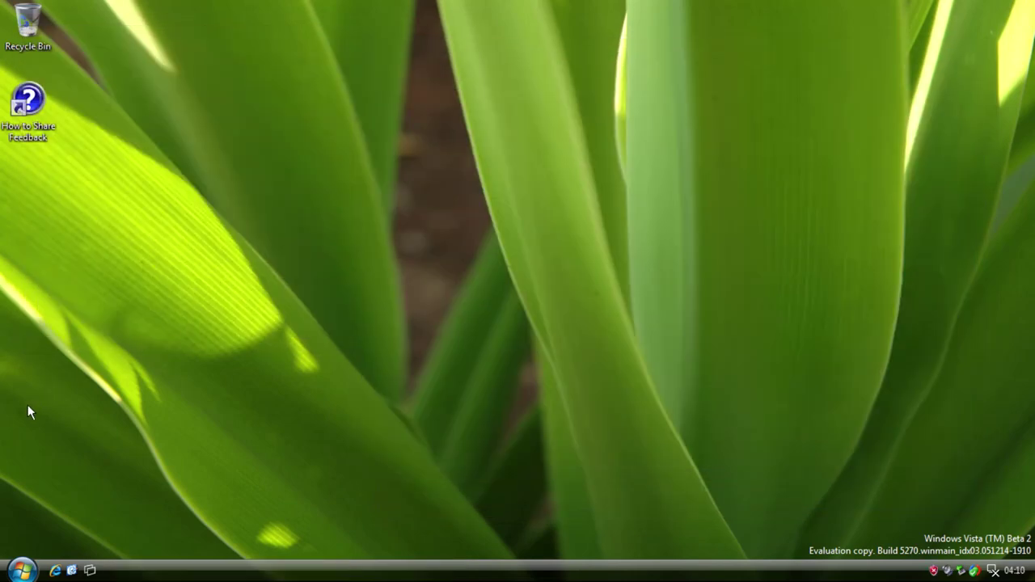
left_click(23, 558)
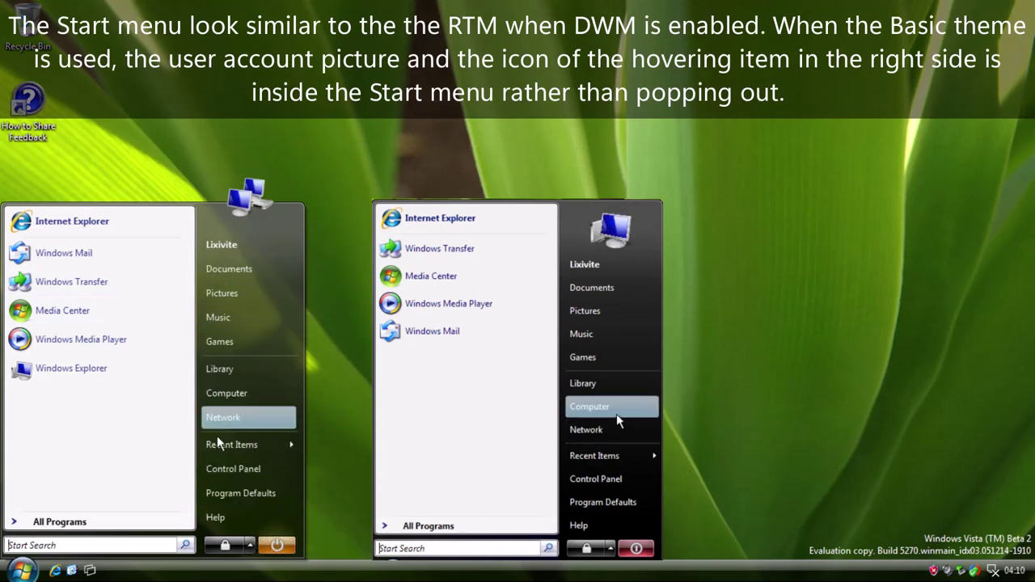
left_click(73, 522)
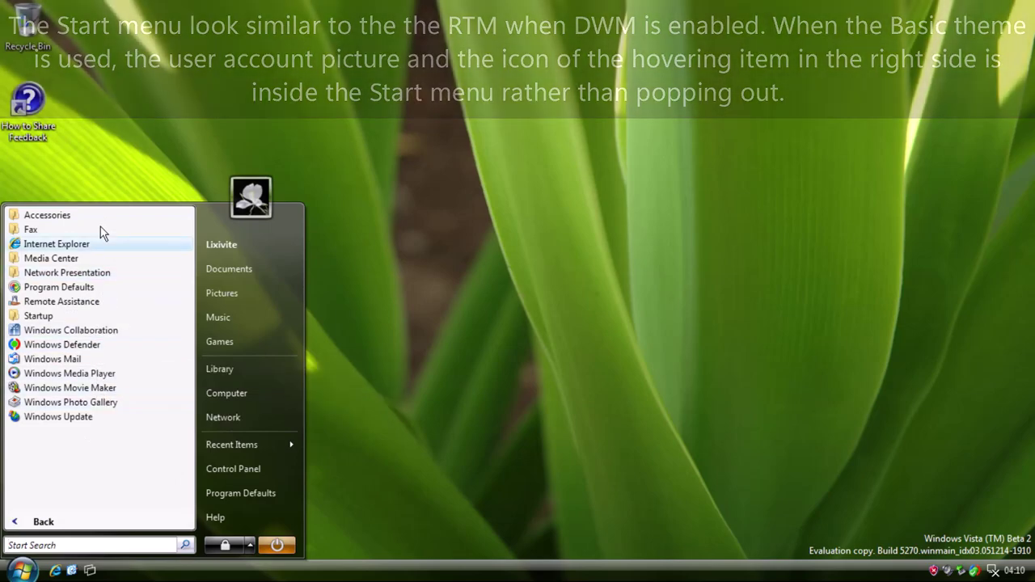
left_click(101, 219)
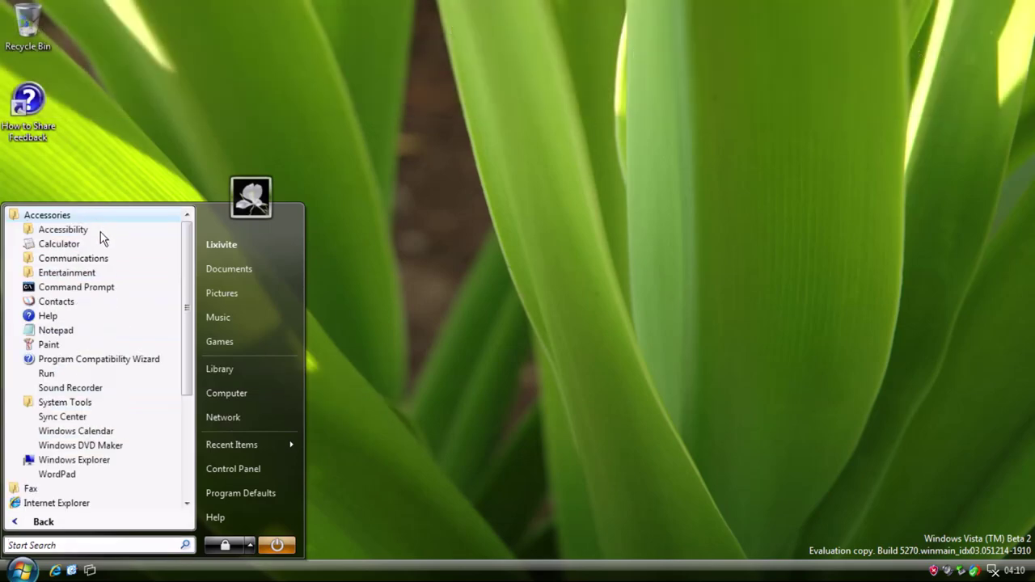
right_click(140, 292)
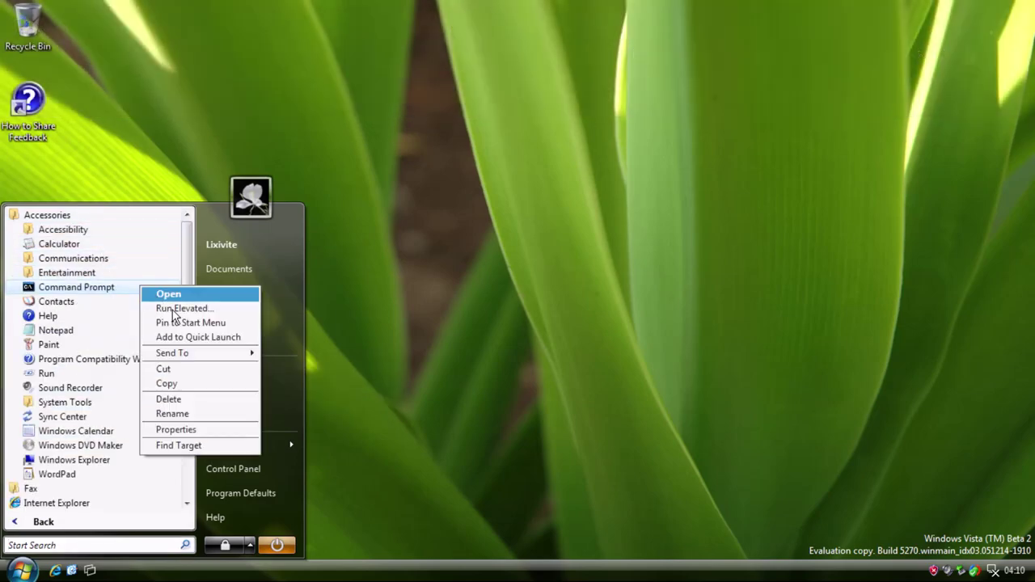
left_click(234, 310)
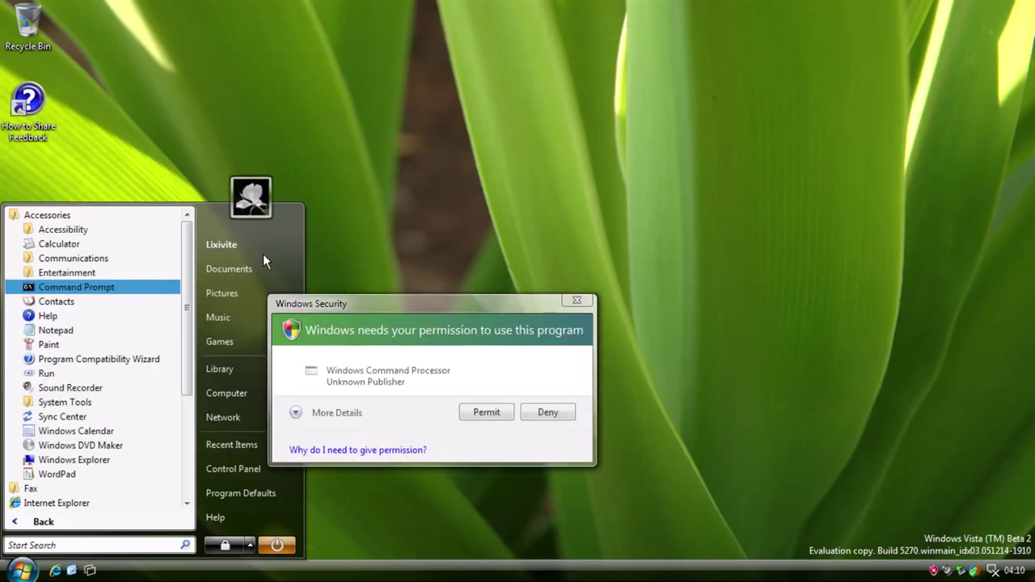
left_click(243, 263)
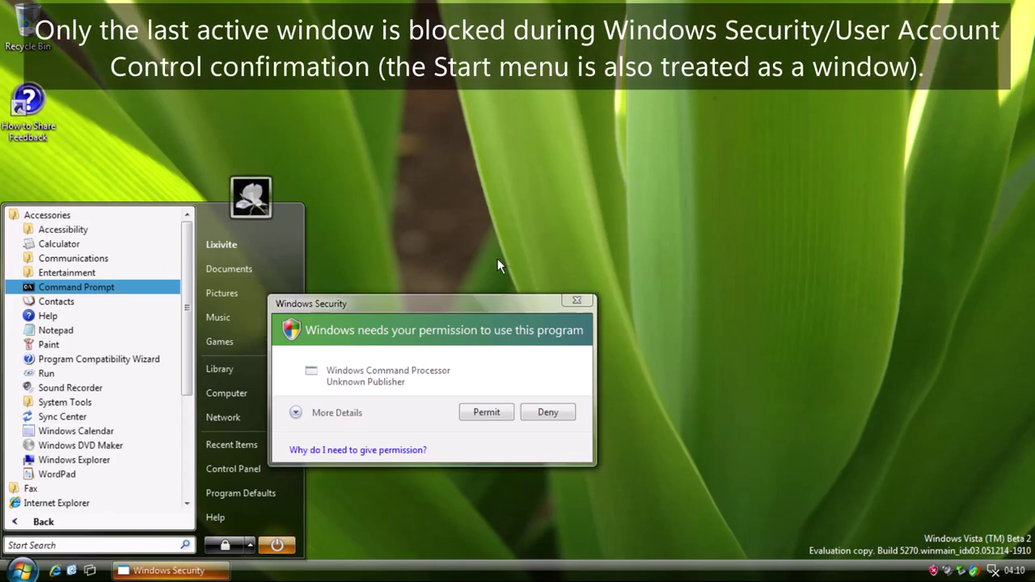
left_click_drag(458, 304, 521, 272)
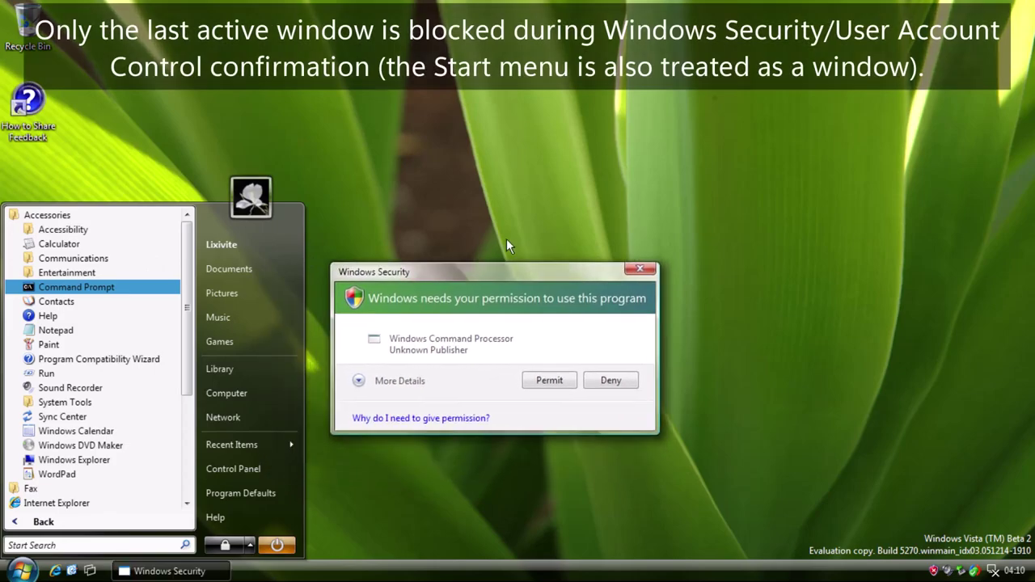
left_click(358, 381)
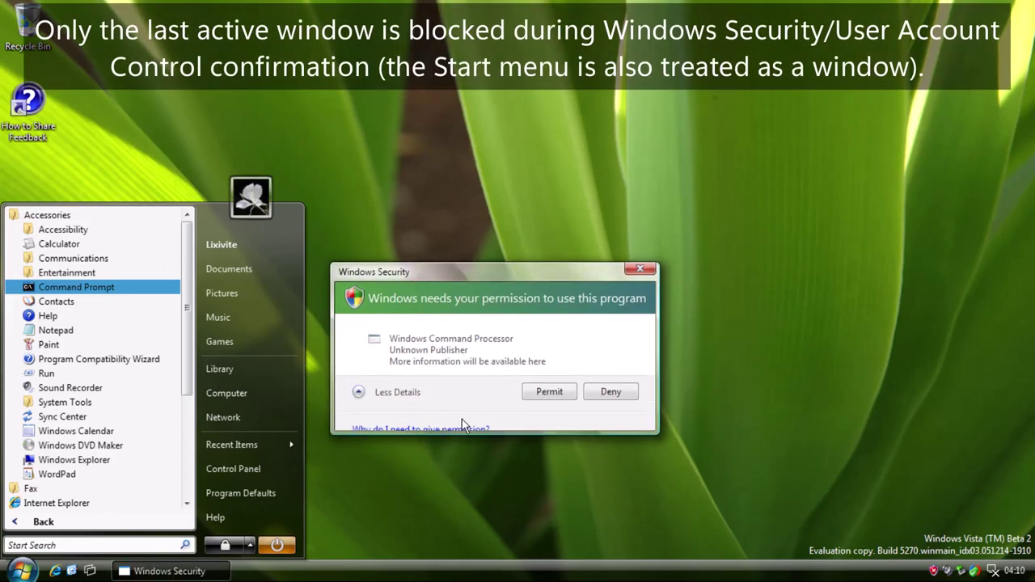
left_click(397, 392)
left_click(358, 381)
left_click(356, 392)
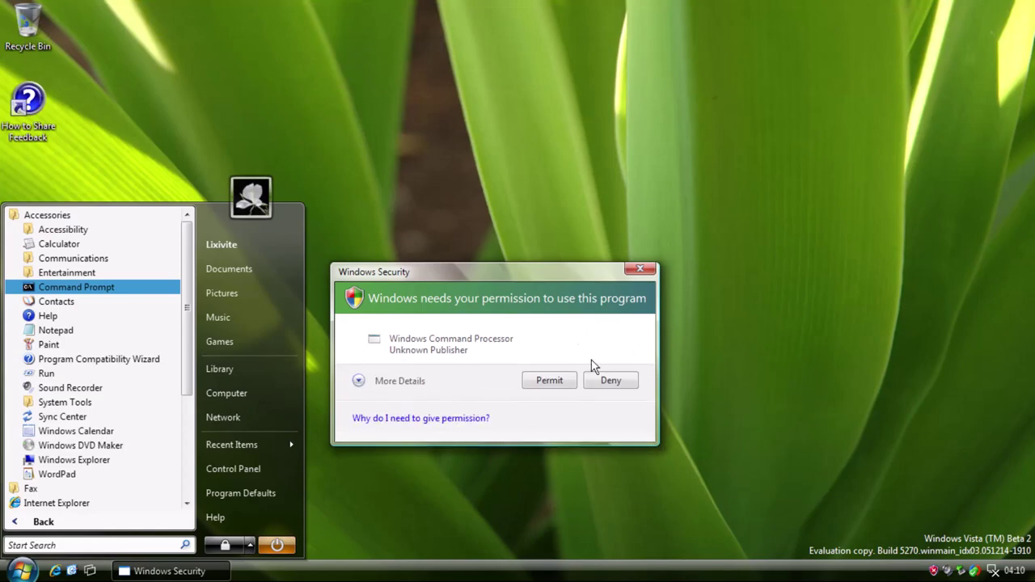
left_click(569, 381)
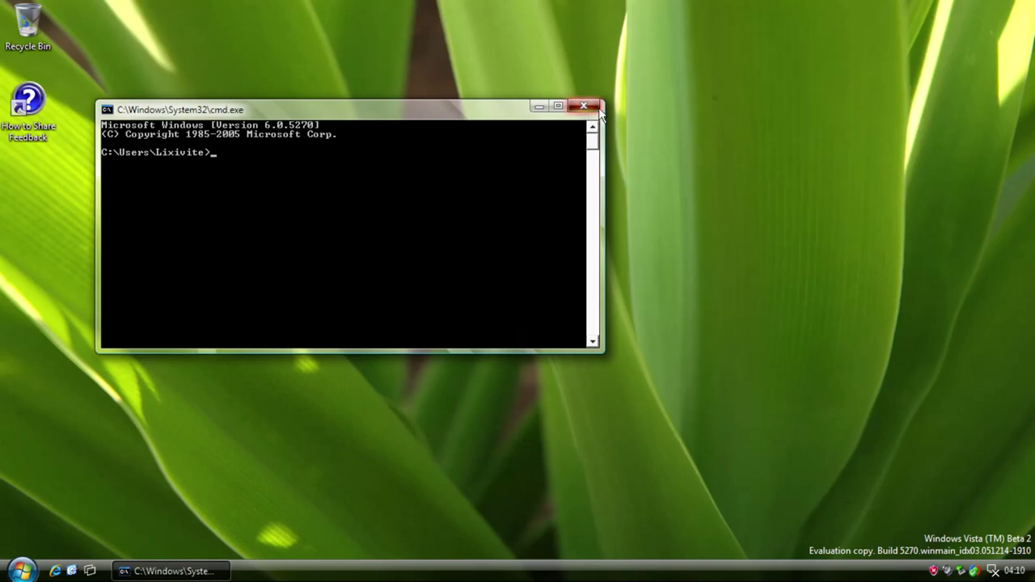
left_click(584, 106)
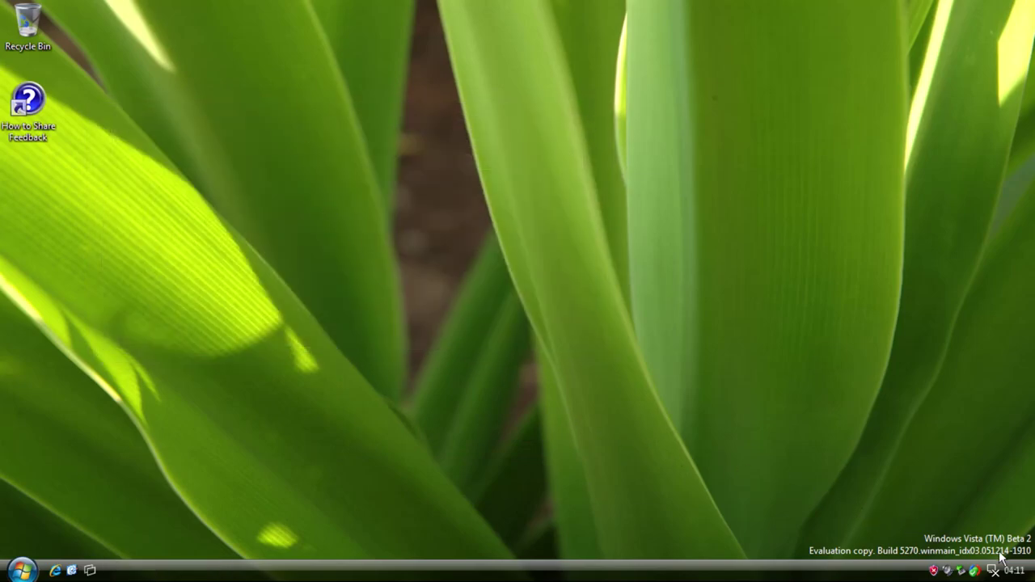
Open Date and Time settings from the clock, check the Internet Time and Date and Time tabs, then close.
left_click(1017, 571)
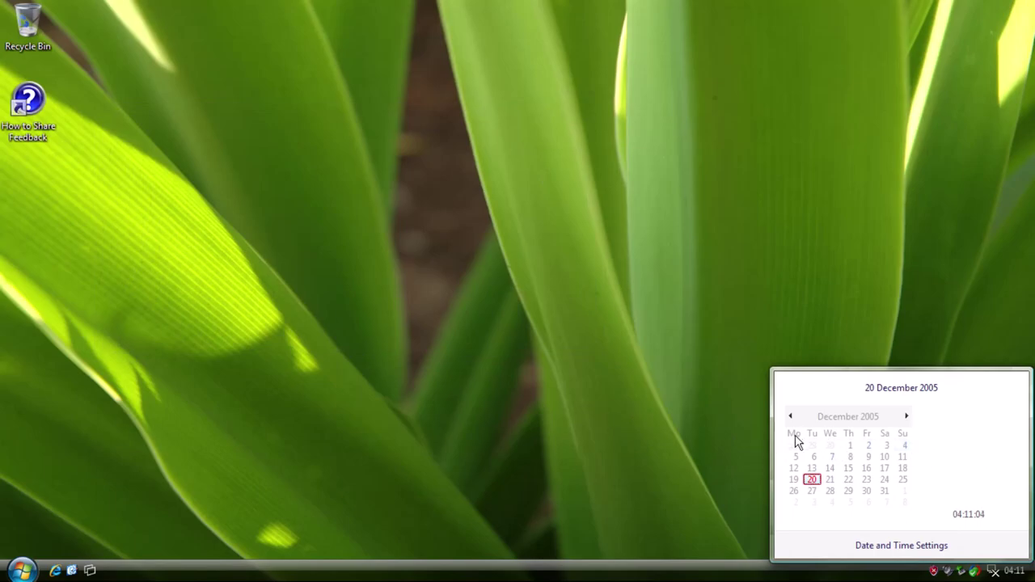
left_click(898, 547)
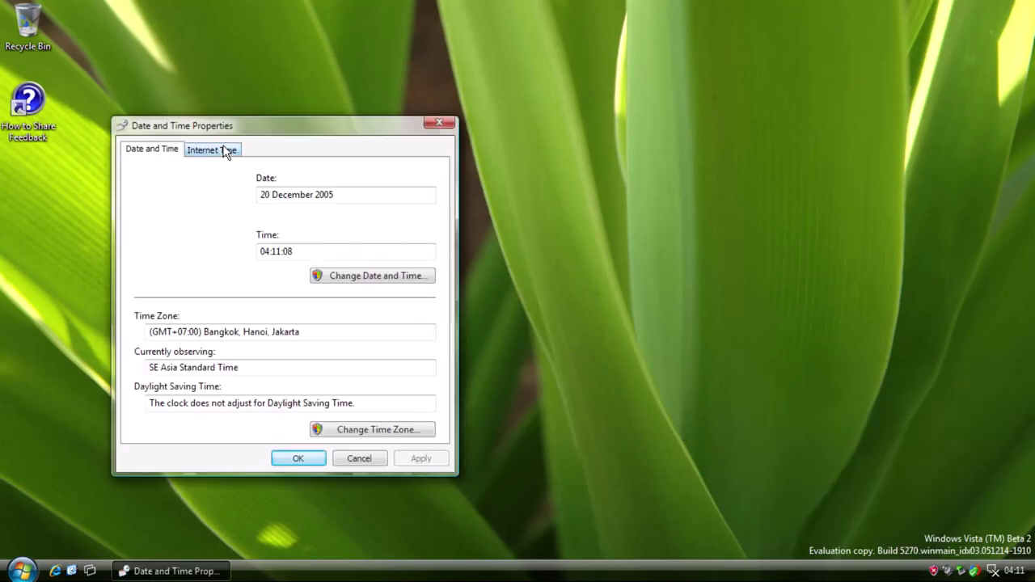
left_click(225, 152)
left_click(142, 155)
left_click(440, 124)
Open Personalization from the desktop menu and enlarge its window so the content fits.
right_click(301, 119)
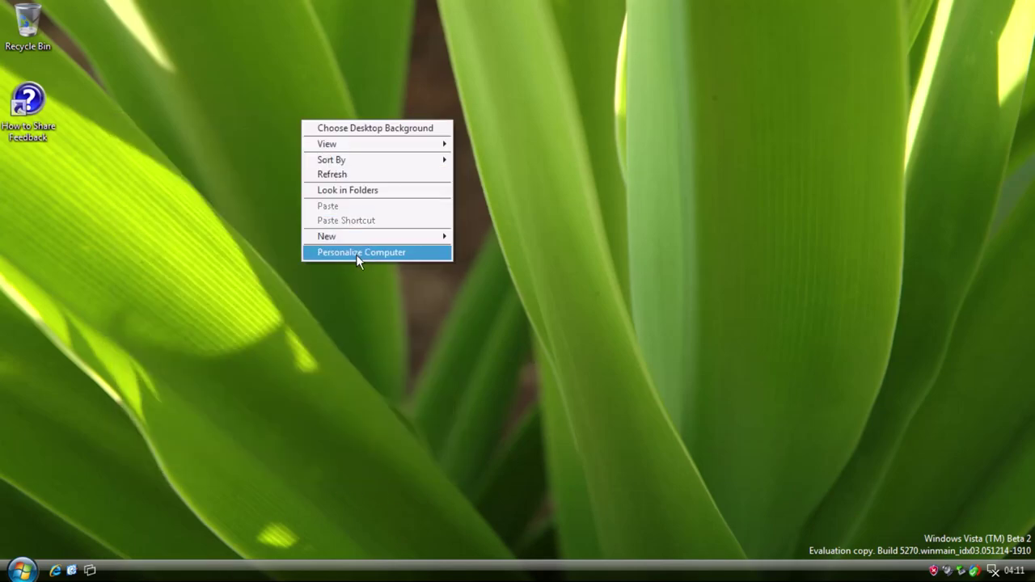
left_click(356, 254)
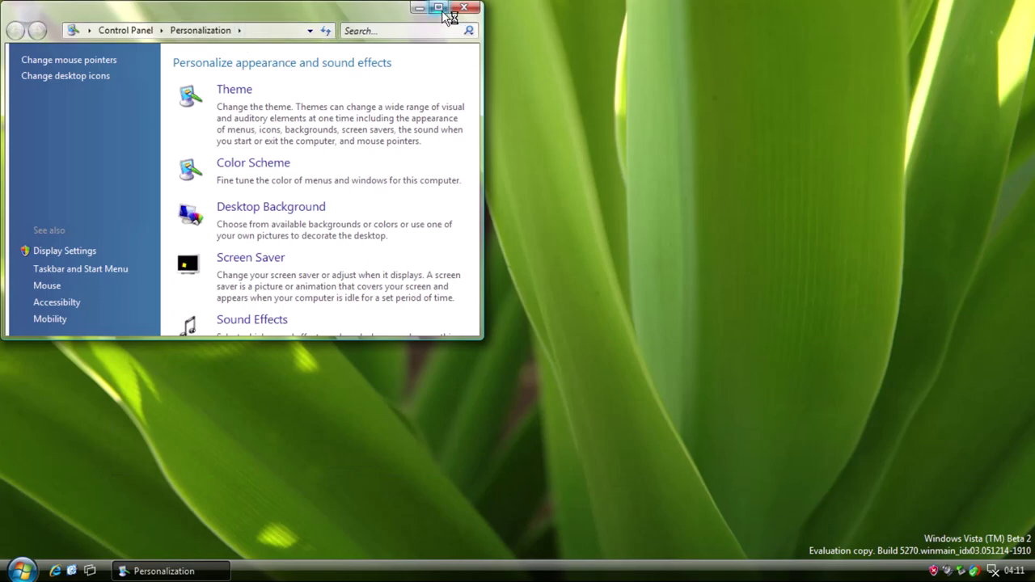
left_click(443, 10)
double_click(300, 11)
left_click_drag(477, 336, 636, 437)
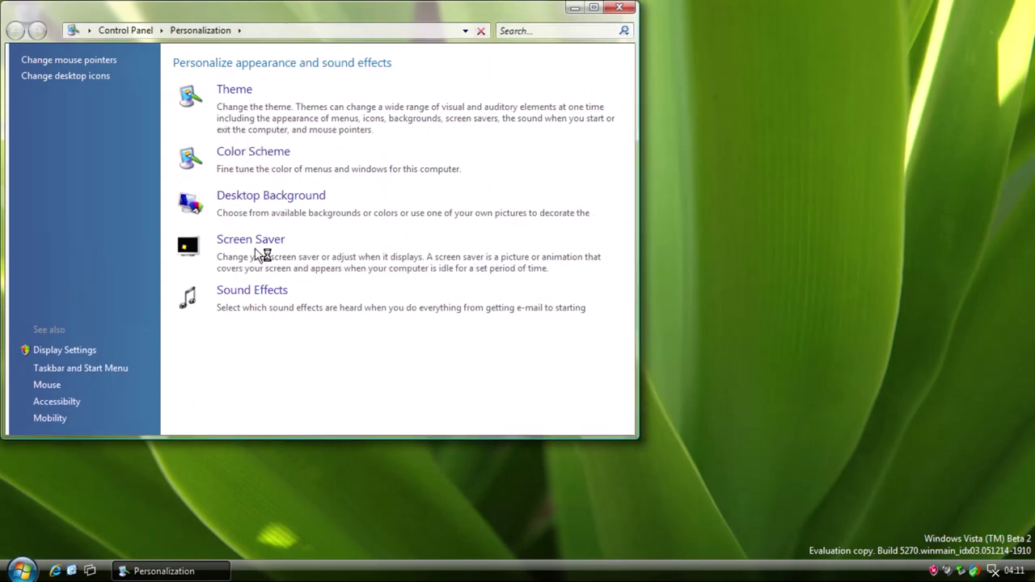
Try the Frost, Smoke, Seafoam and Heritage colour schemes, toggling transparent glass on and off.
left_click(166, 129)
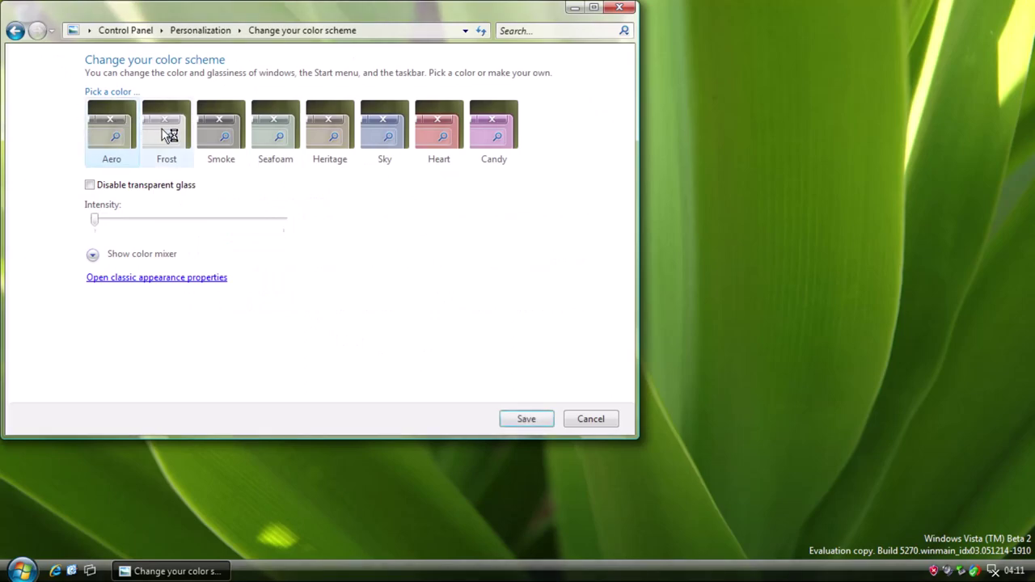
left_click(214, 145)
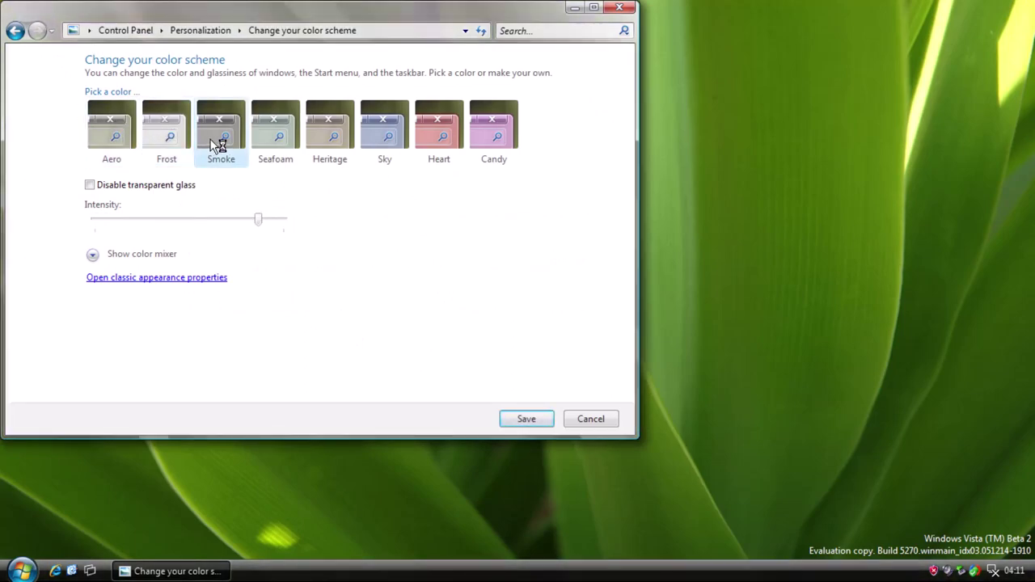
left_click(144, 186)
left_click(188, 137)
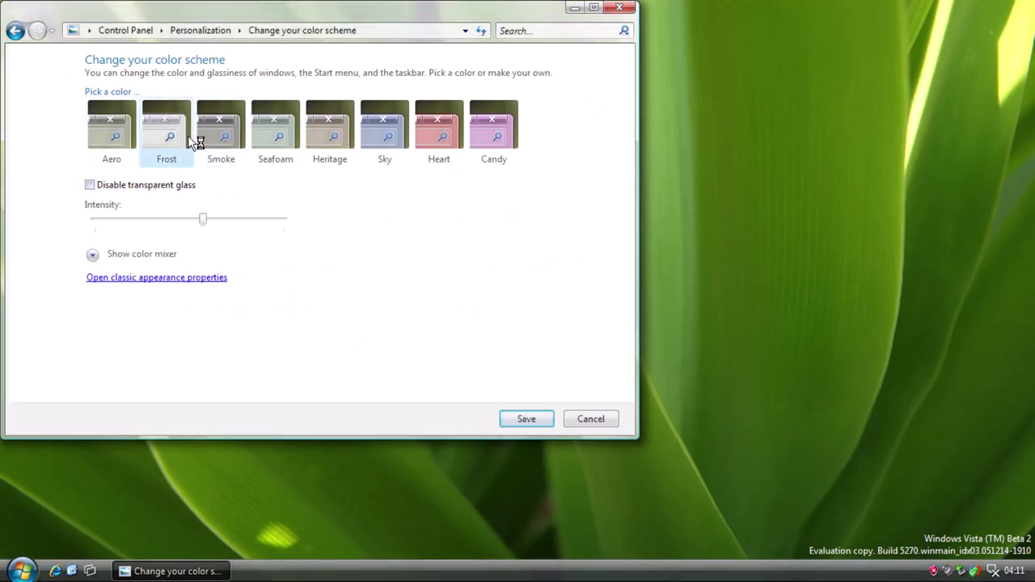
left_click(153, 186)
left_click(235, 154)
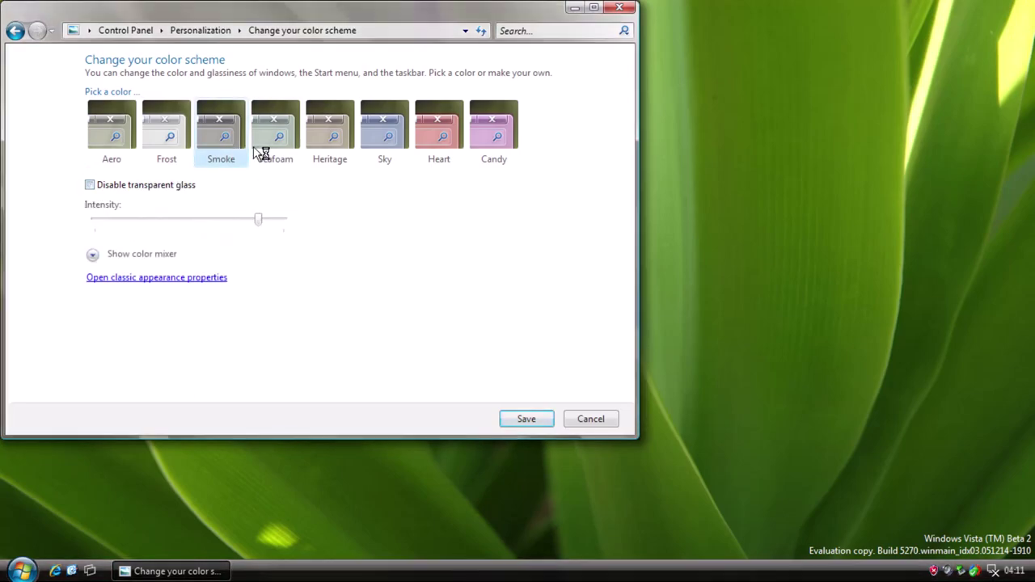
left_click(289, 143)
left_click(349, 143)
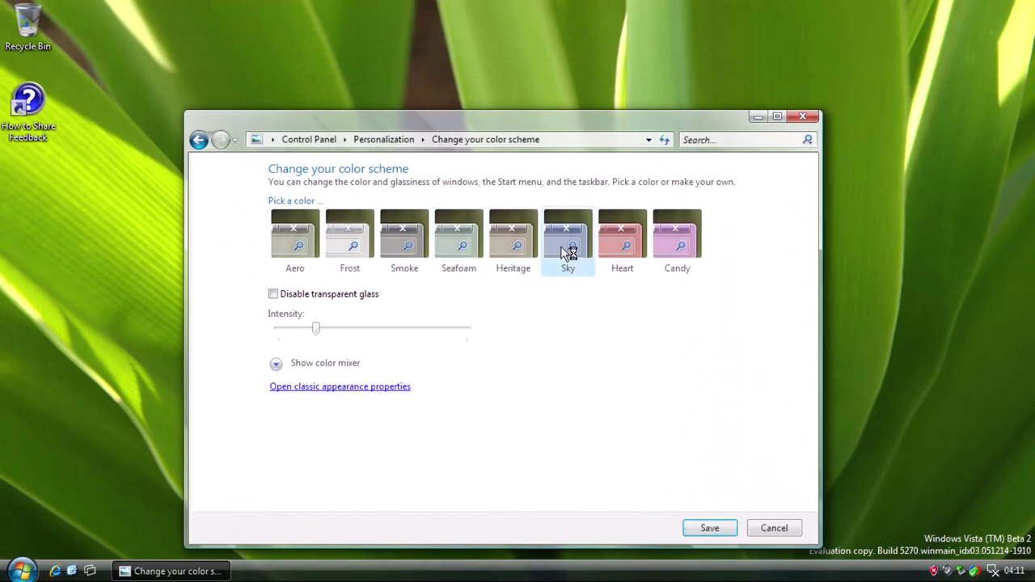
Try the Heart, Heritage, Sky and Candy colour schemes with transparent glass turned off.
left_click(619, 254)
left_click(386, 295)
left_click(522, 257)
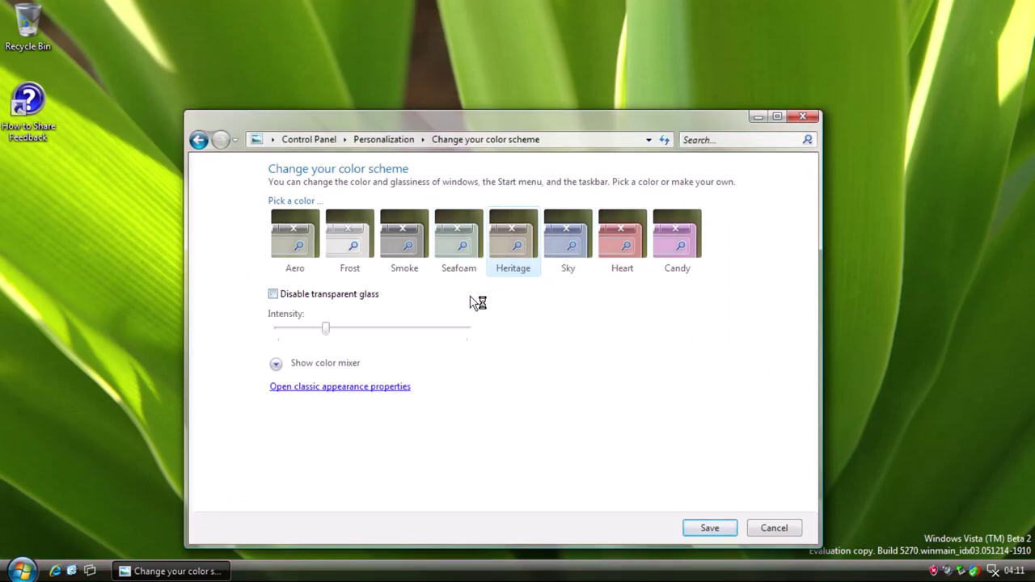
left_click(334, 300)
left_click(578, 266)
left_click(616, 269)
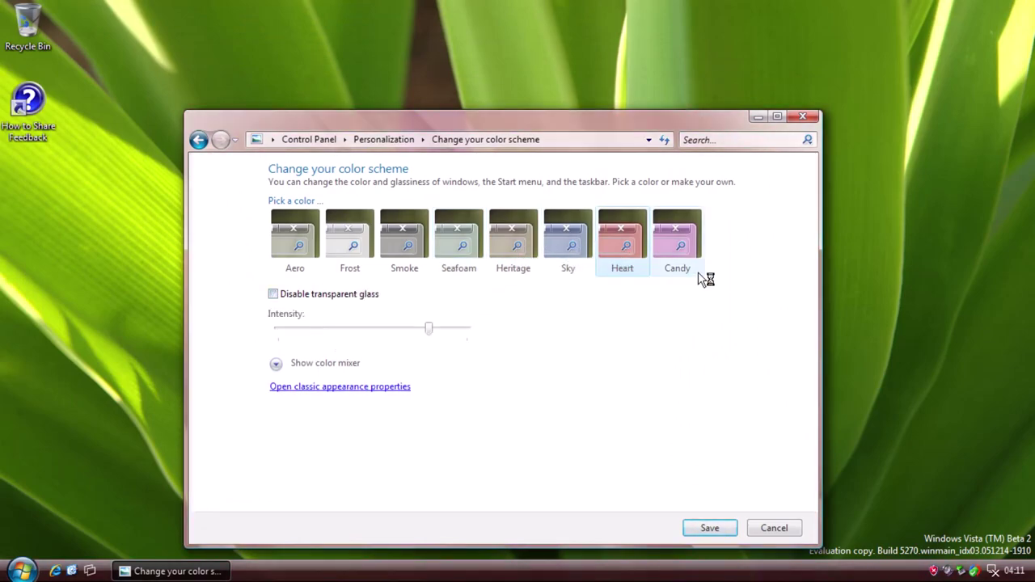
left_click(656, 250)
Shift the custom mixer colour toward blue with maximum saturation and intensity, then return to Personalization.
left_click(356, 364)
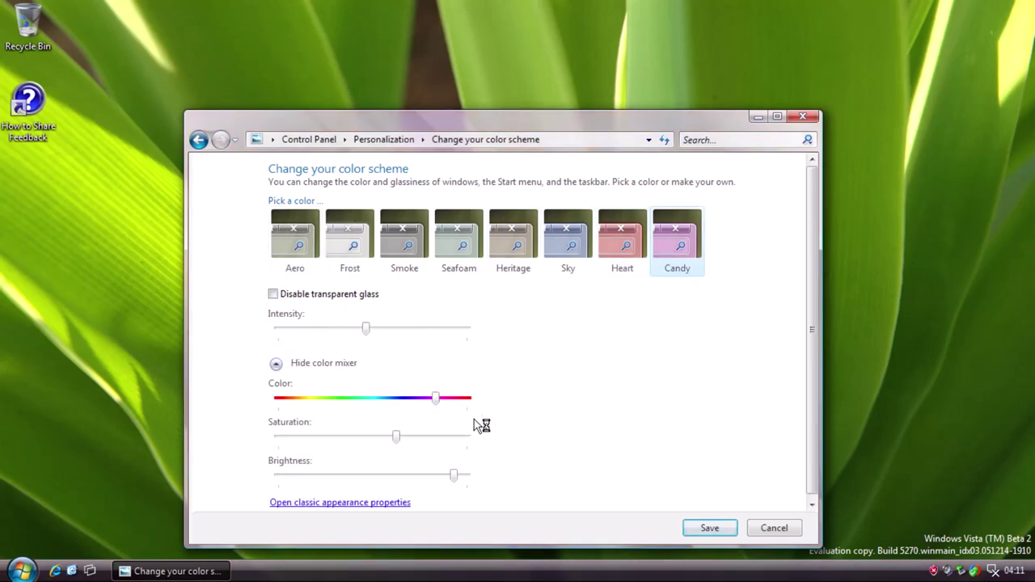
left_click_drag(424, 402, 399, 434)
left_click(469, 437)
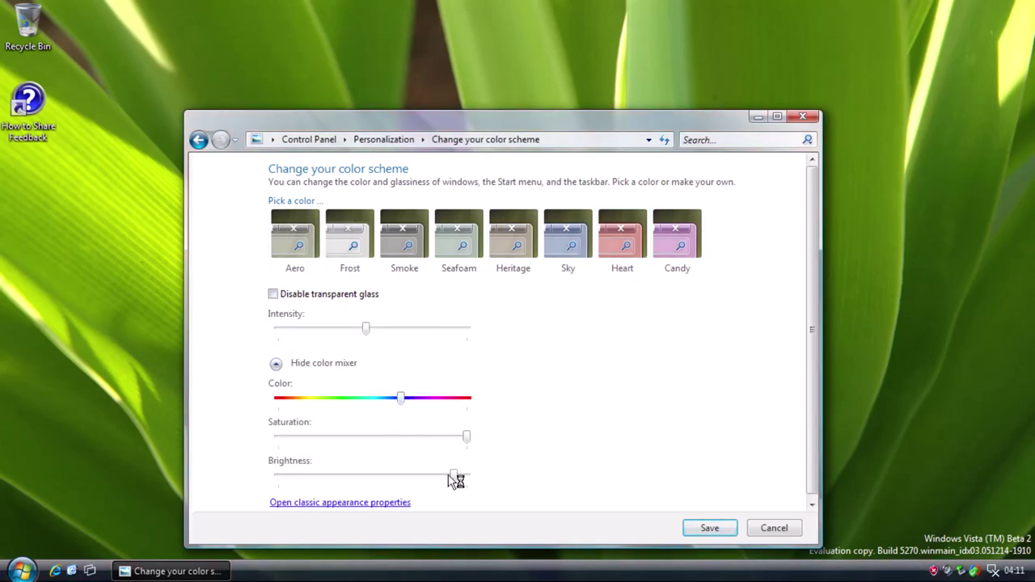
left_click(467, 328)
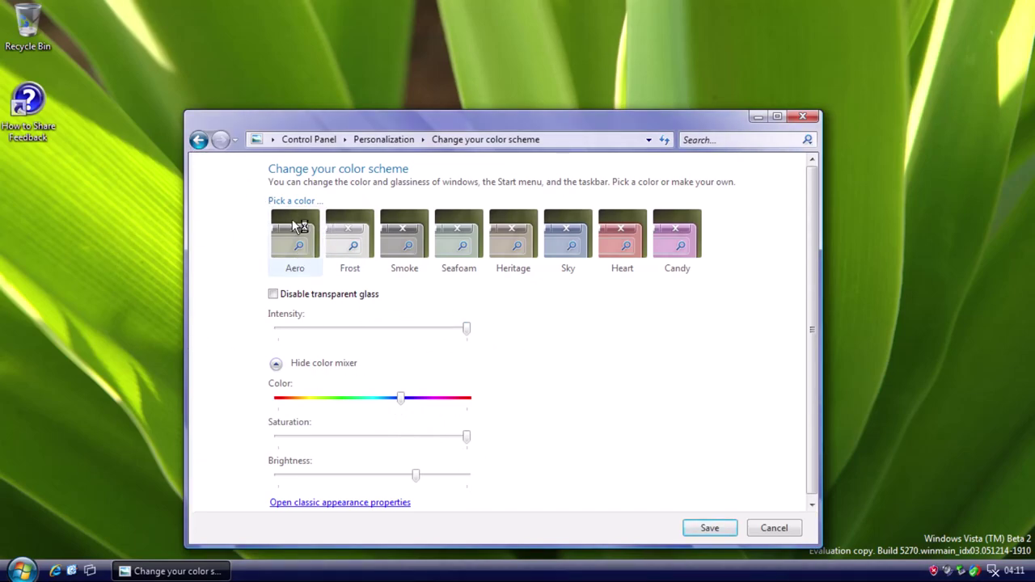
left_click(199, 141)
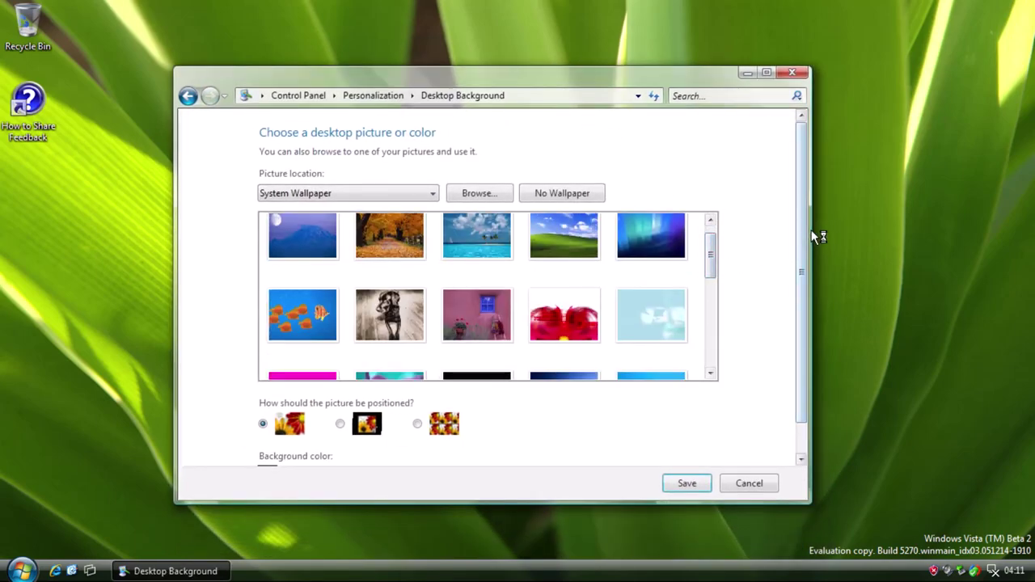
Preview the mountain lake, dark Longhorn, building, fish, palm tree and leaf system wallpapers.
left_click_drag(708, 257, 704, 353)
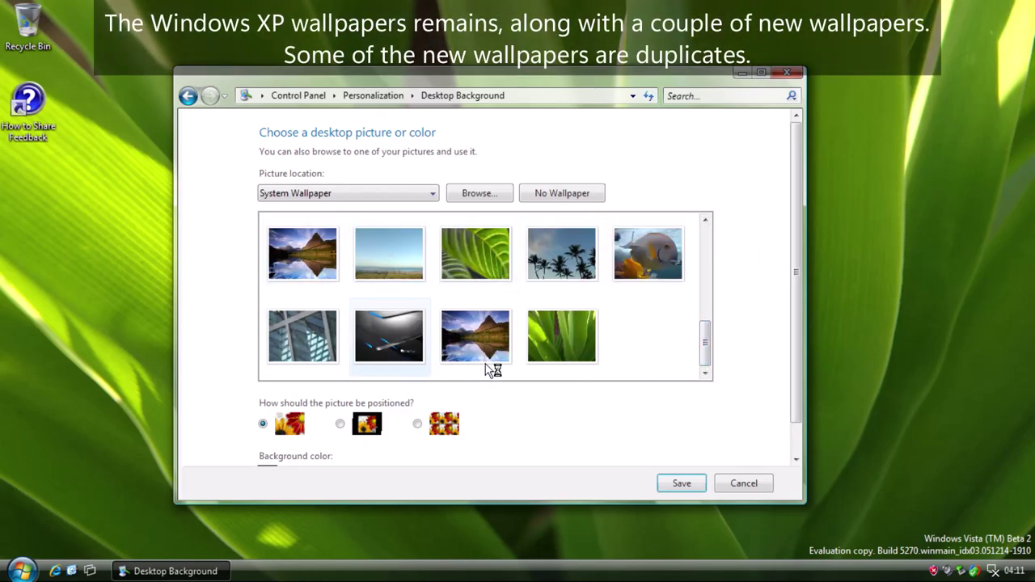
left_click(481, 330)
left_click(385, 329)
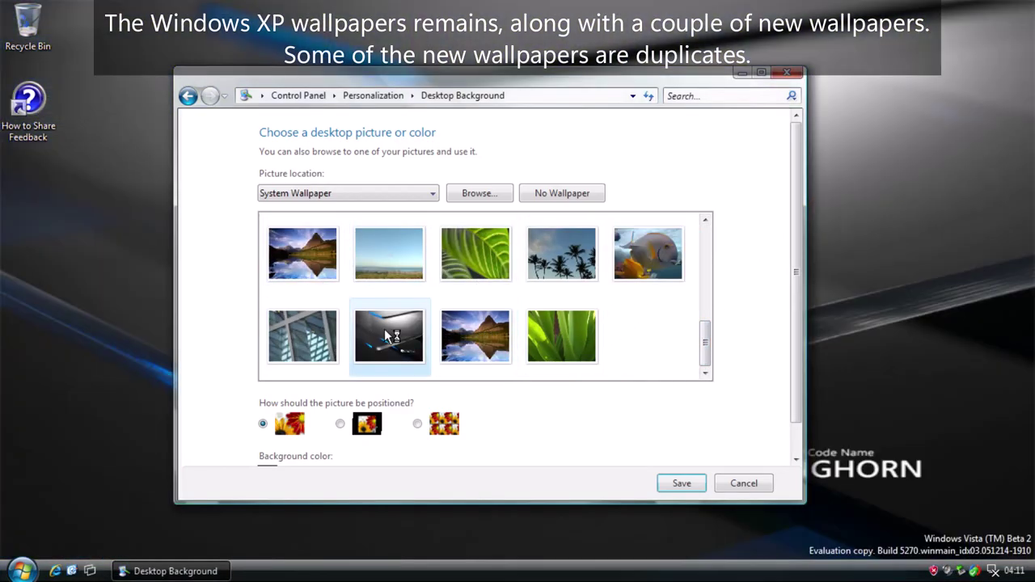
left_click(319, 324)
left_click(646, 244)
left_click(544, 245)
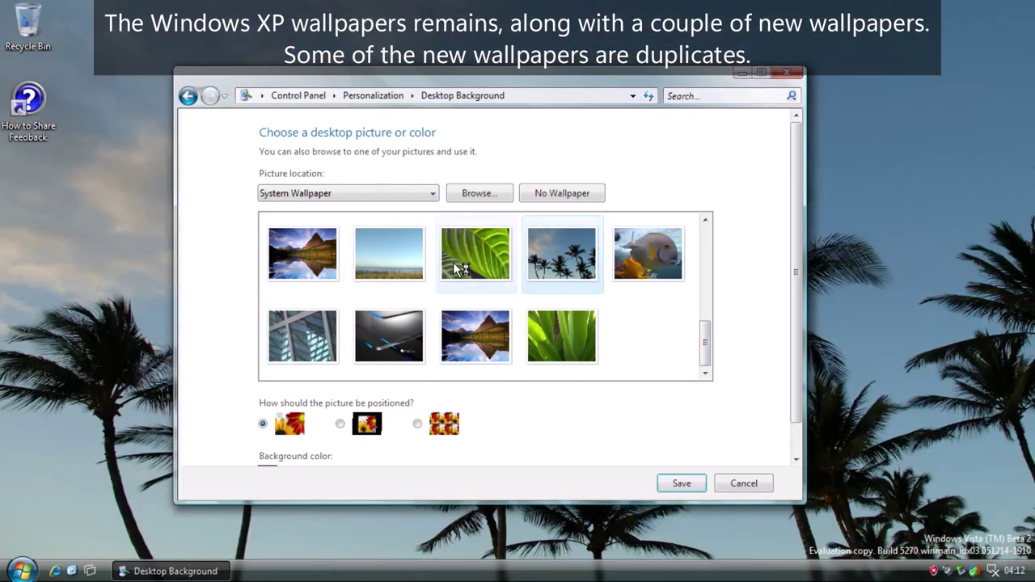
left_click(477, 271)
View the building, mountain lake and dark wallpapers on the desktop by minimising the window.
left_click(174, 571)
left_click(174, 571)
left_click(331, 348)
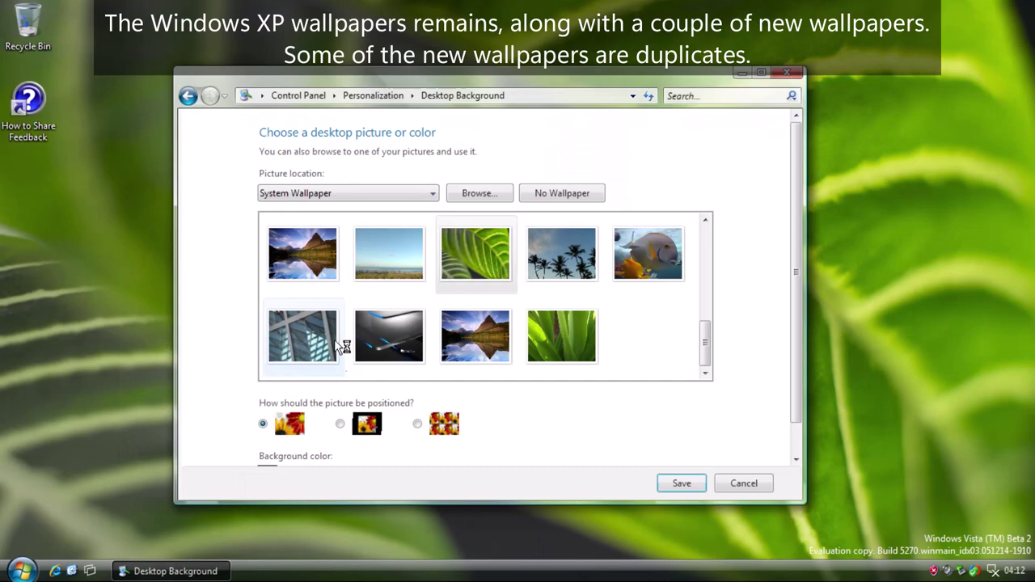
left_click(229, 573)
left_click(211, 572)
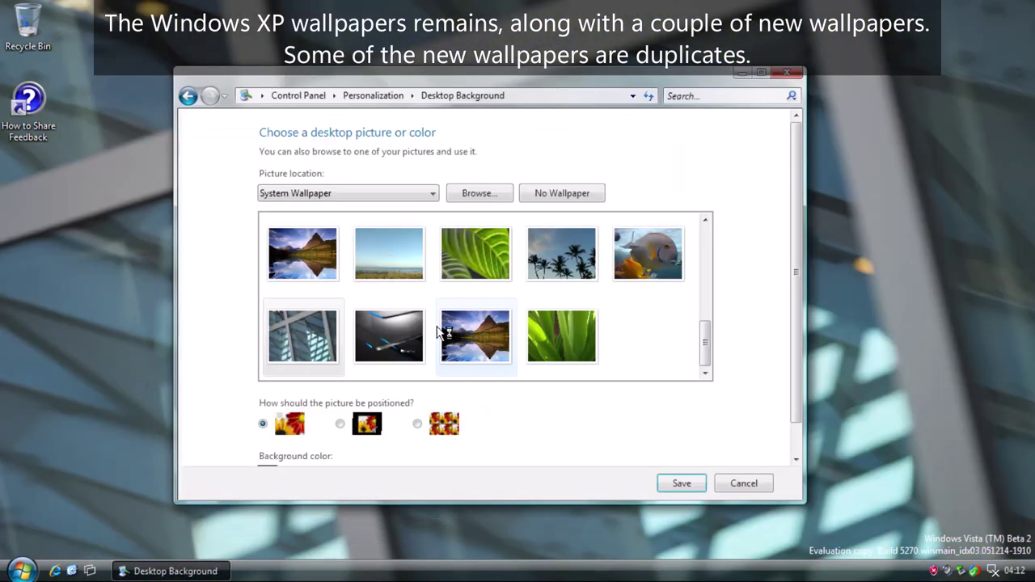
left_click(441, 332)
left_click(174, 571)
left_click(174, 571)
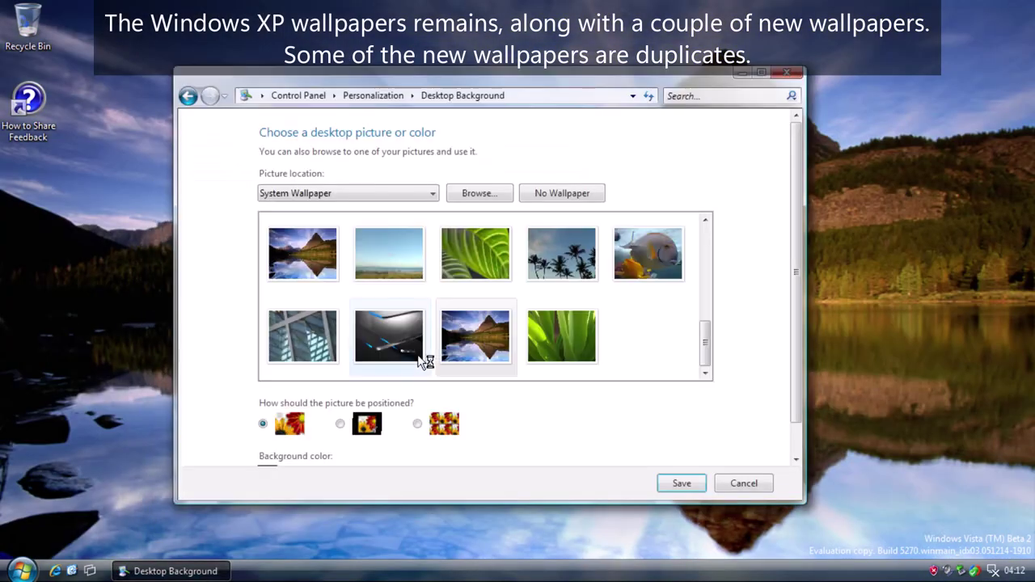
left_click(420, 360)
left_click(174, 571)
left_click(174, 571)
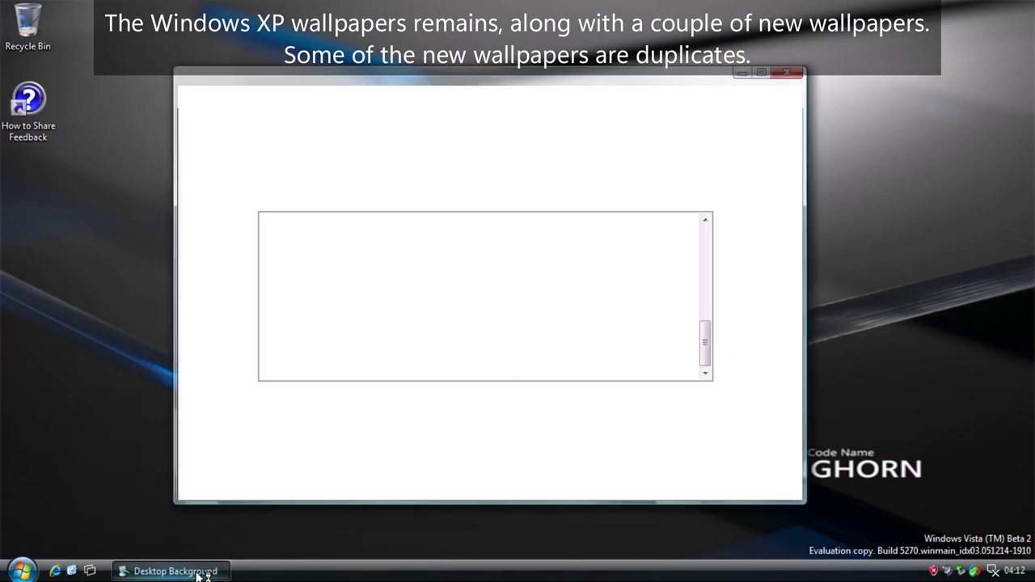
View the fish, palm tree and leaf wallpapers on the uncovered desktop.
left_click(623, 255)
left_click(186, 573)
left_click(186, 573)
left_click(561, 254)
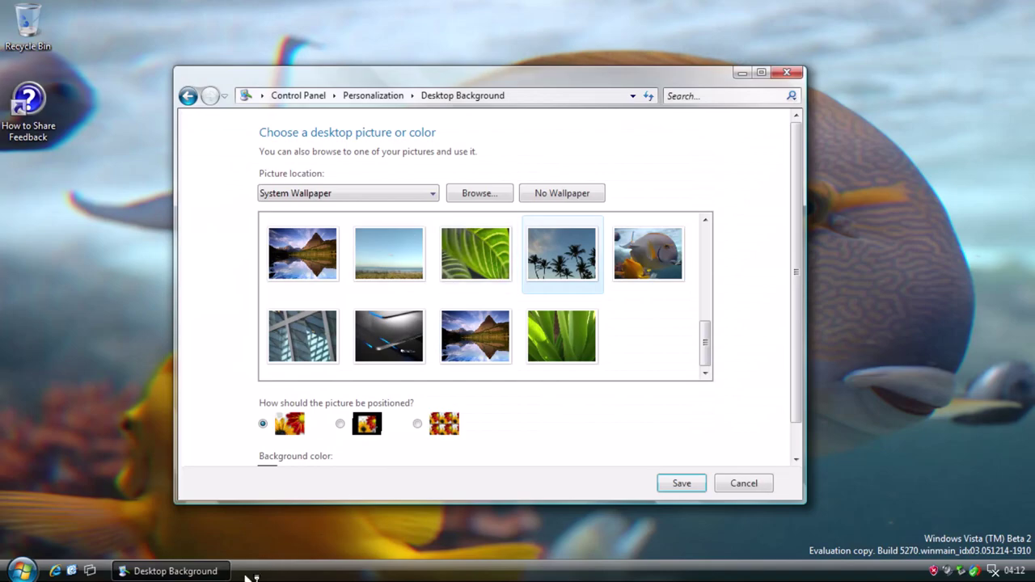
left_click(188, 572)
left_click(186, 573)
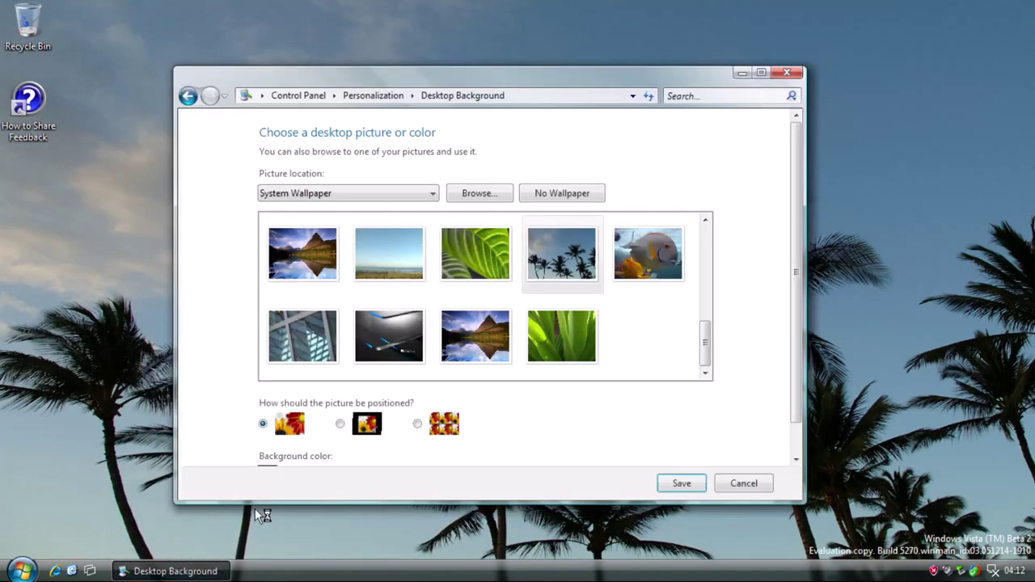
left_click(469, 253)
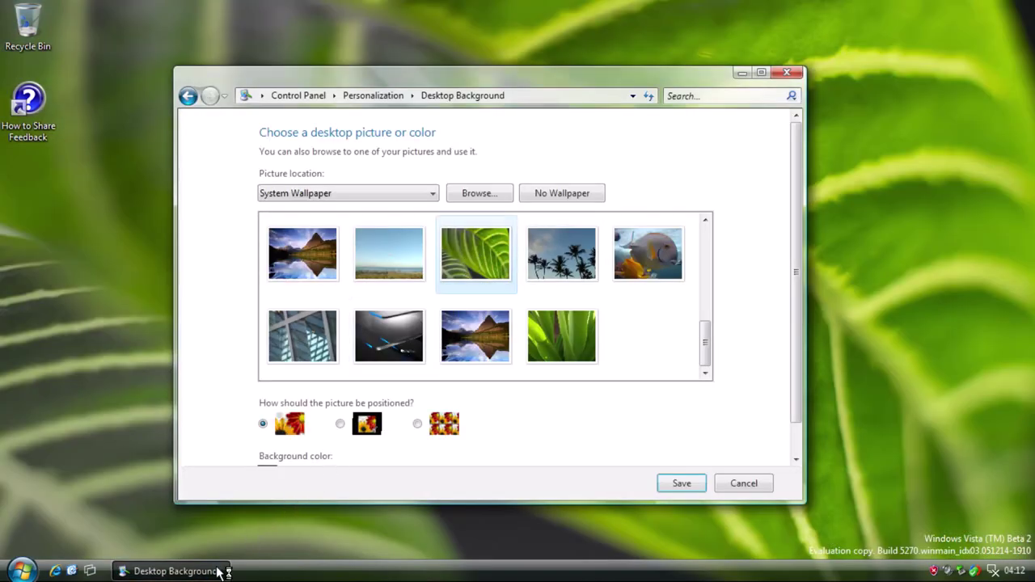
left_click(203, 573)
left_click(204, 573)
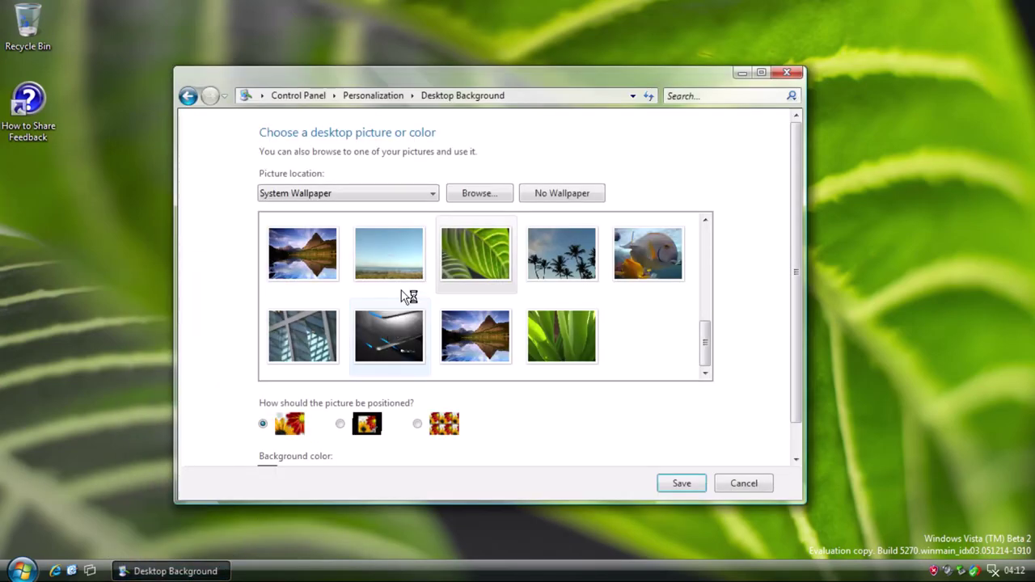
View the sky-and-beach wallpaper, then settle on the mountain lake reflection wallpaper.
left_click(406, 270)
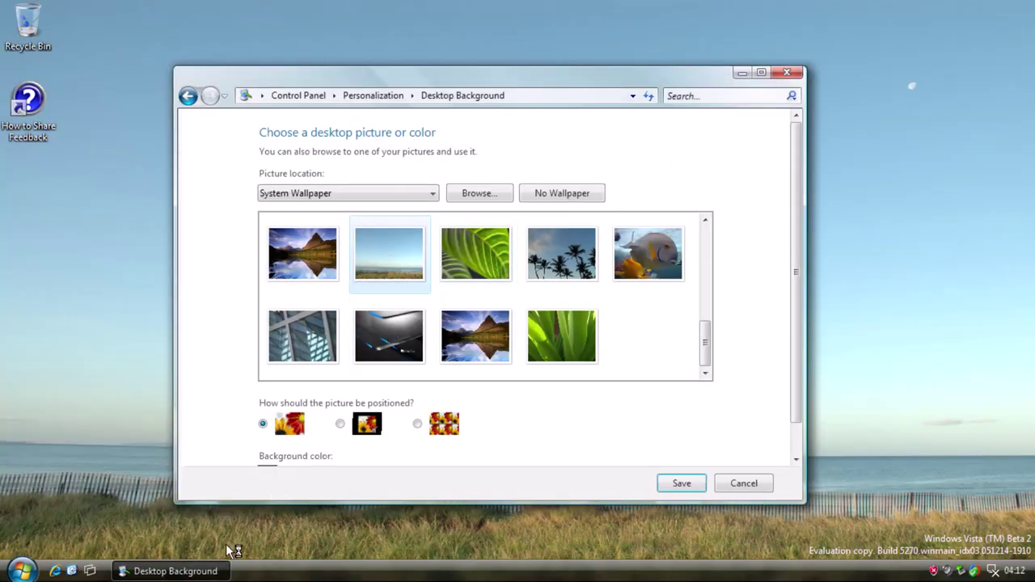
left_click(202, 571)
left_click(203, 571)
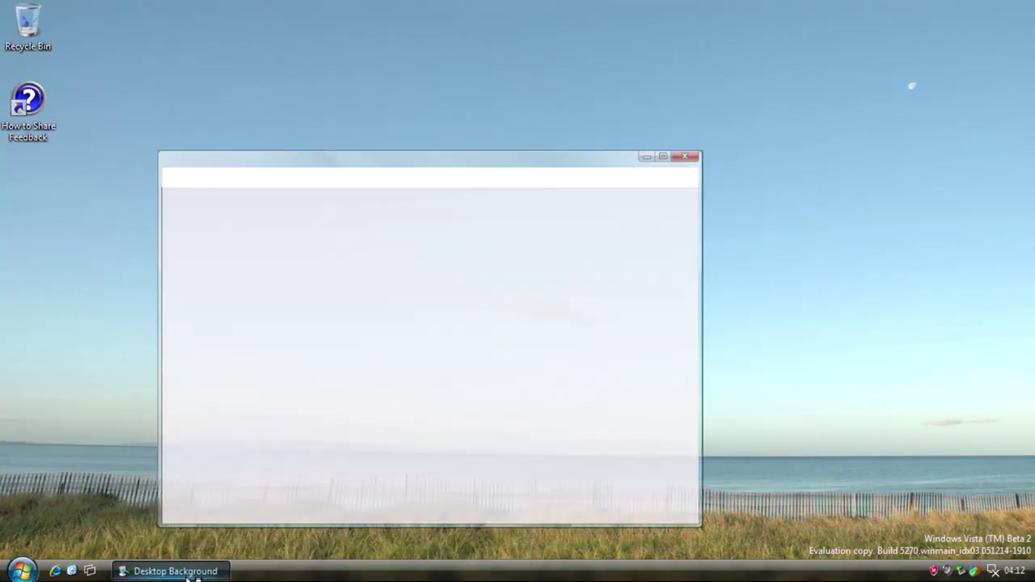
left_click(307, 246)
left_click(203, 571)
left_click(202, 571)
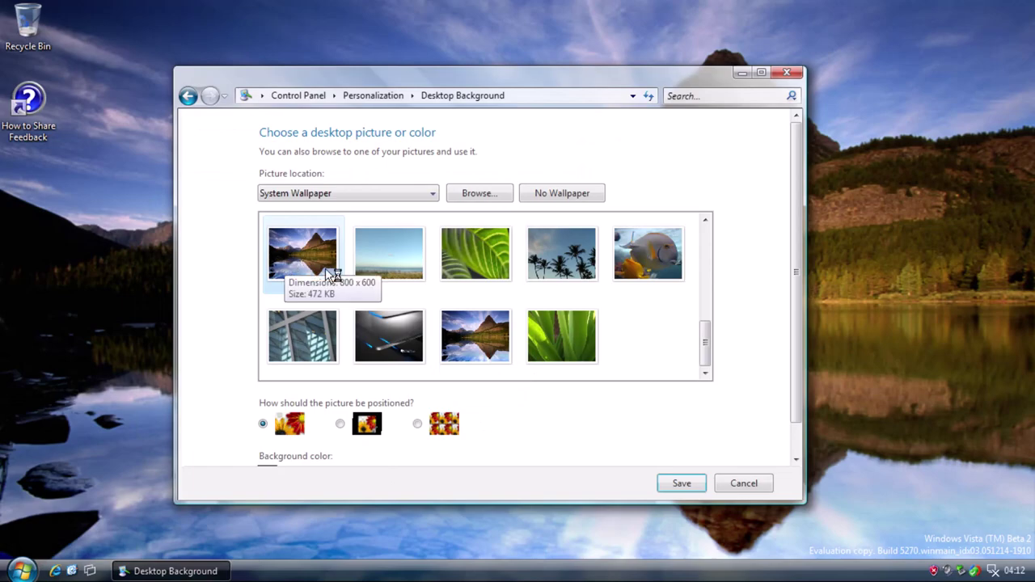
left_click_drag(707, 334, 705, 322)
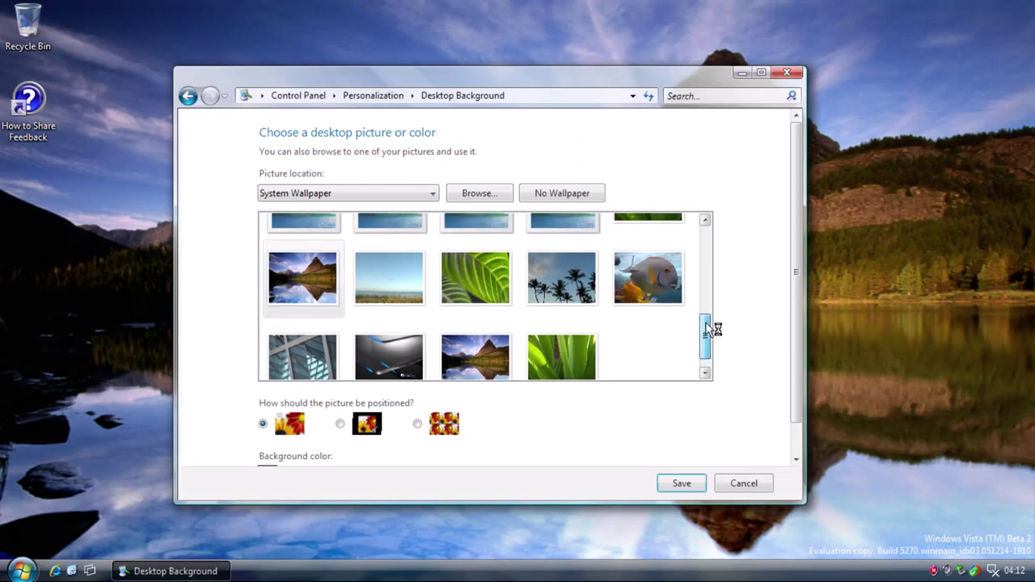
Try the green grass and orange desert dune wallpapers, checking the grass picture's options menu.
left_click(760, 73)
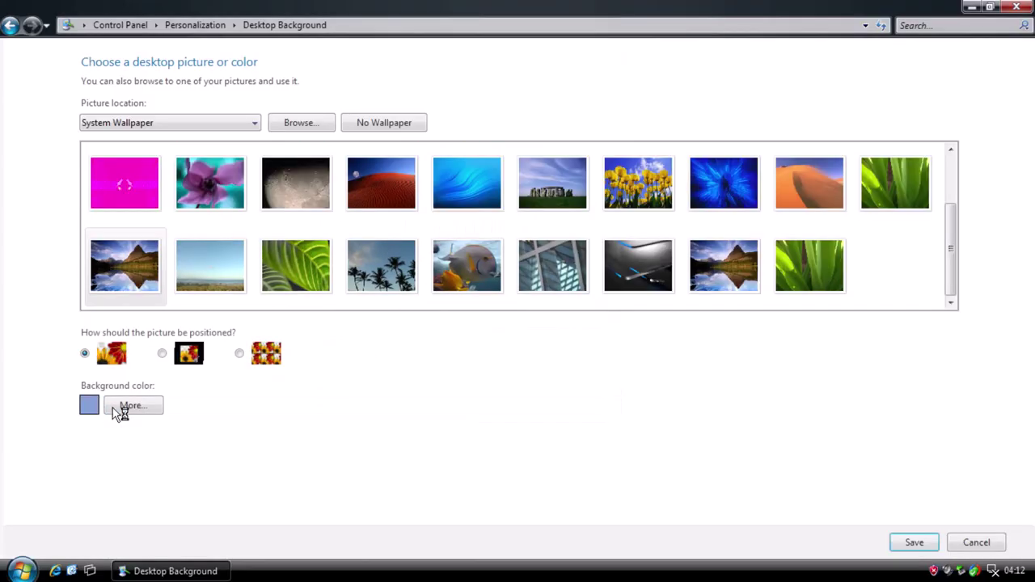
double_click(489, 11)
left_click_drag(700, 292, 709, 312)
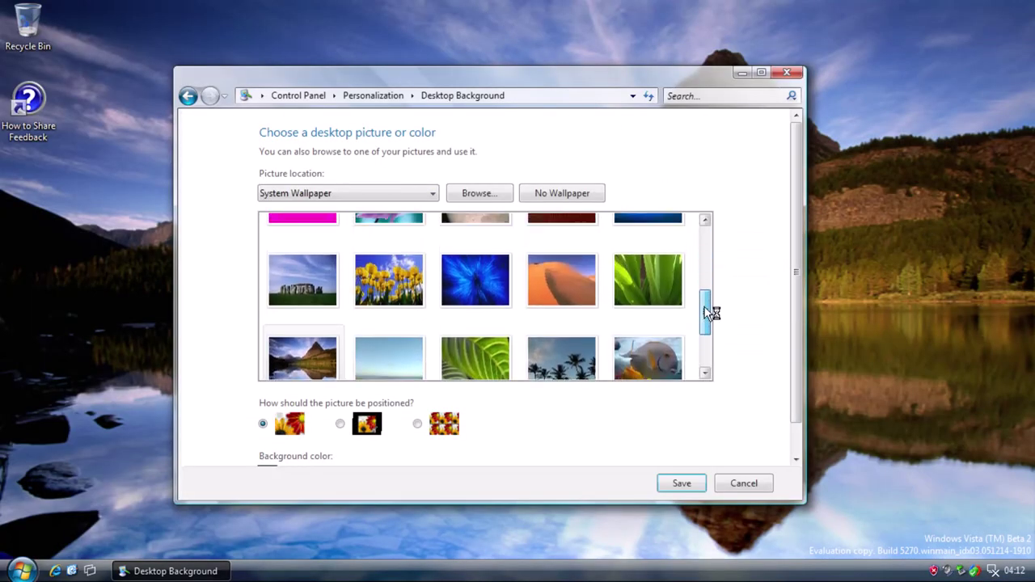
left_click(613, 283)
left_click(569, 280)
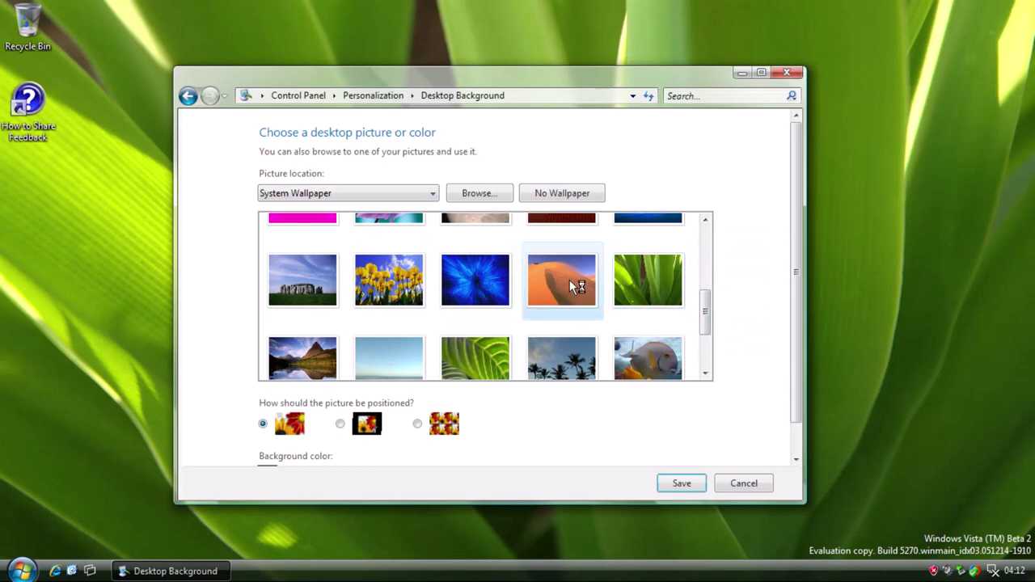
mouse_move(706, 294)
left_mouse_down()
mouse_move(701, 340)
mouse_move(703, 306)
left_mouse_up()
left_click(668, 291)
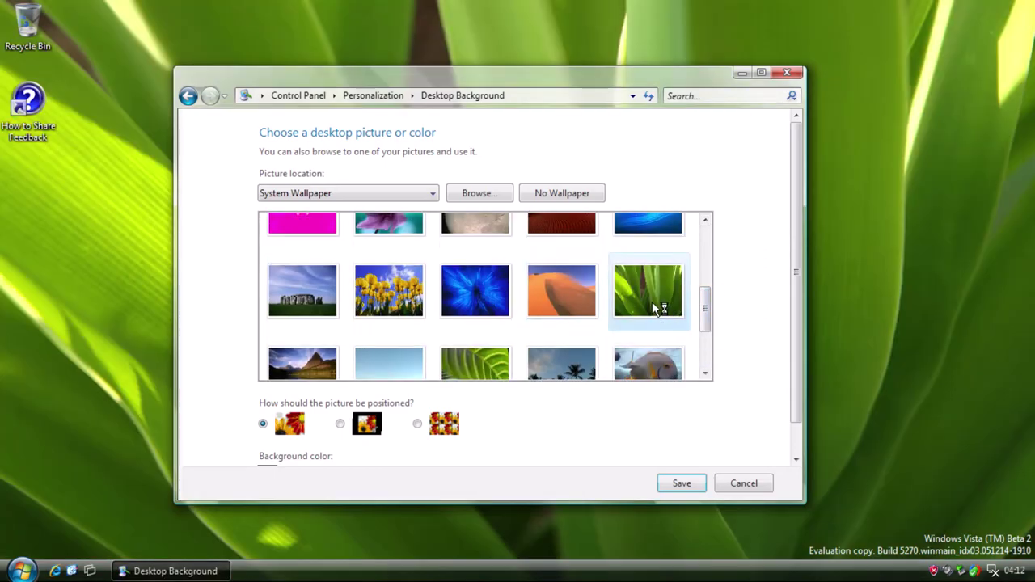
right_click(653, 302)
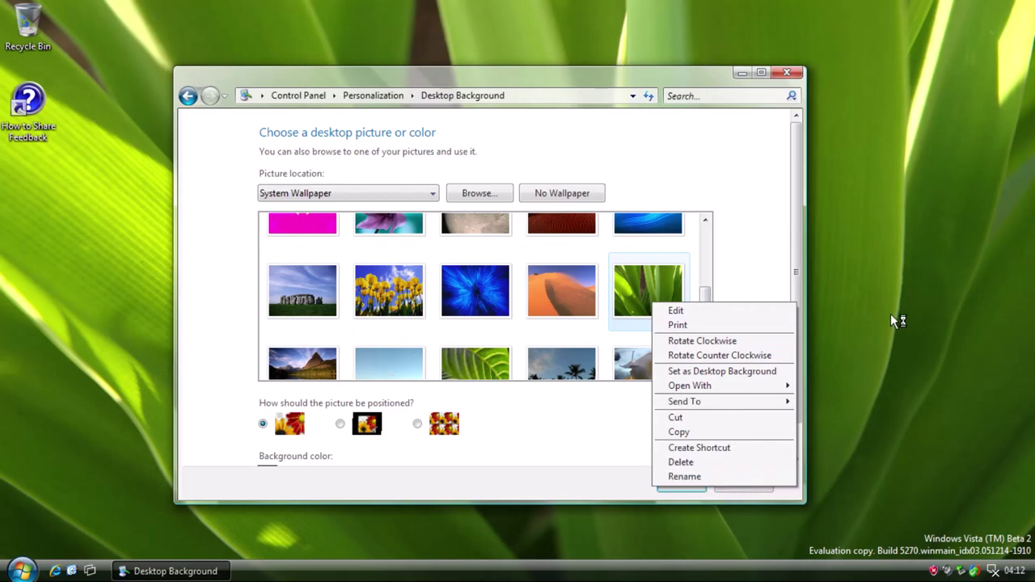
left_click(726, 263)
right_click(676, 285)
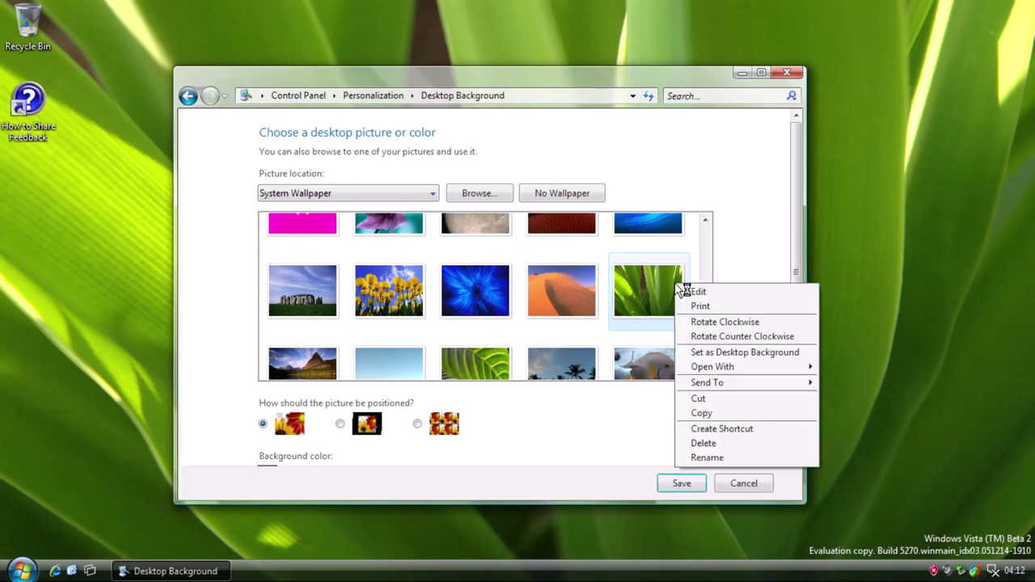
left_click(700, 241)
Preview the orange dune, tulips, red dune and blue wave wallpapers on the desktop.
left_click_drag(704, 288, 707, 344)
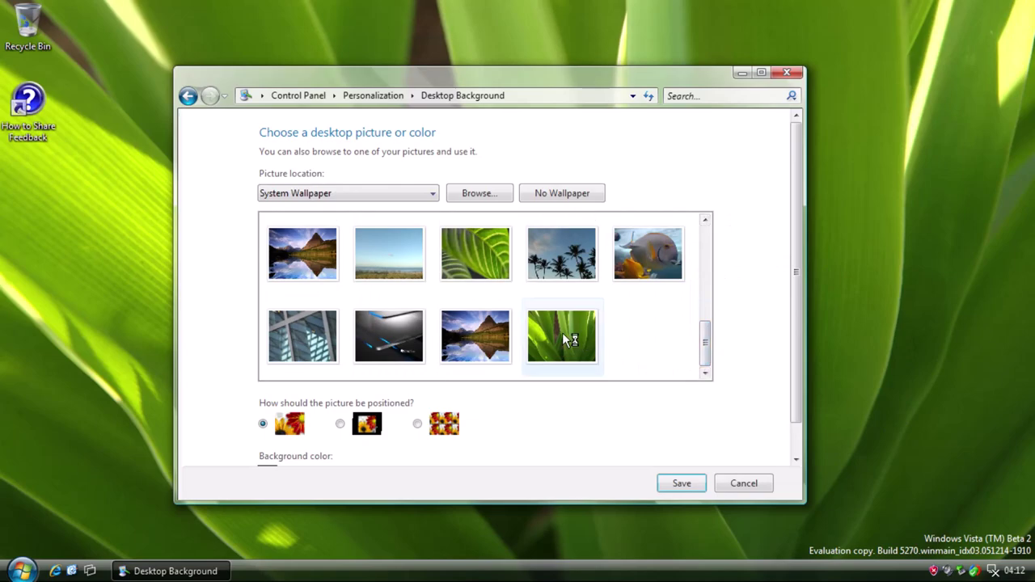
left_click(564, 339)
left_click(735, 250)
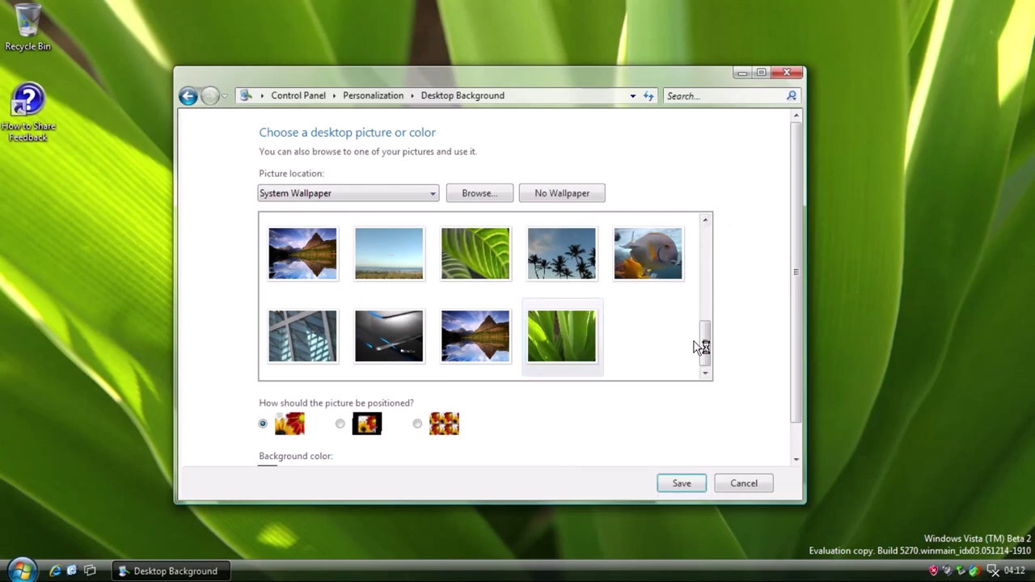
left_click_drag(707, 340, 708, 284)
left_click(568, 344)
left_click(192, 571)
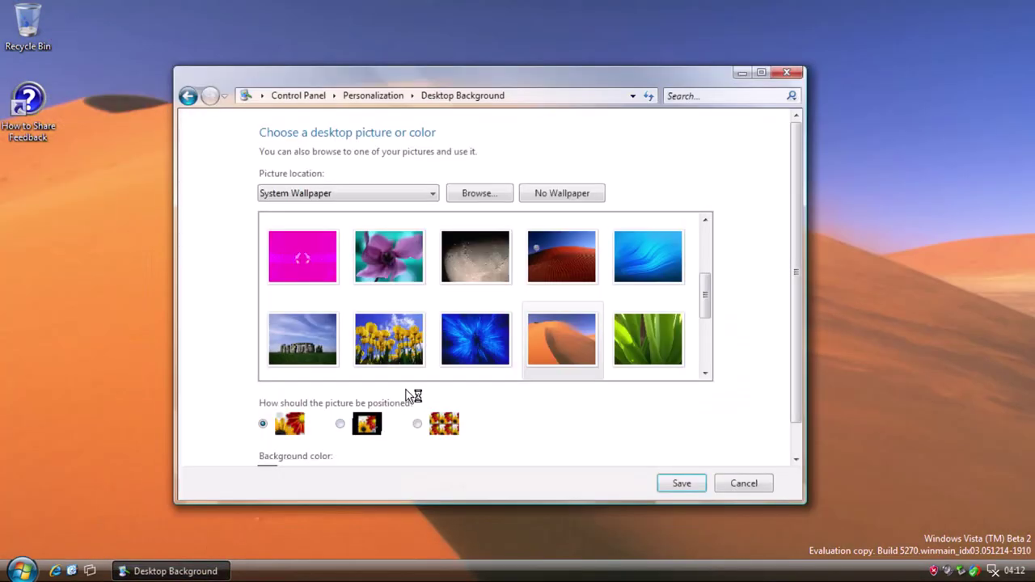
left_click(388, 340)
left_click(215, 573)
left_click(215, 573)
left_click(567, 281)
left_click(165, 576)
left_click(166, 576)
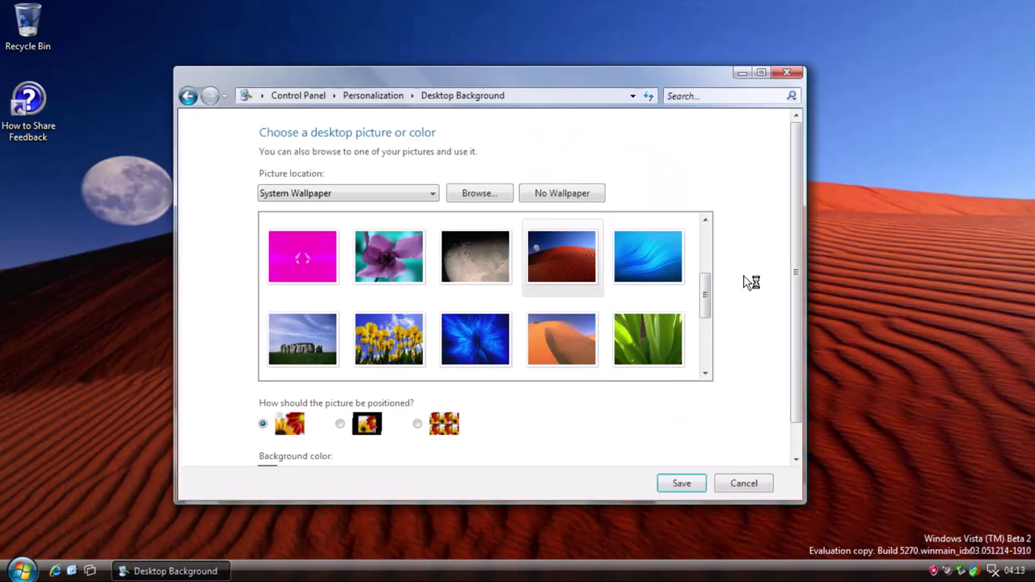
left_click(615, 291)
Try green hills and Stonehenge, then set the glass building wallpaper and save it.
left_click(176, 571)
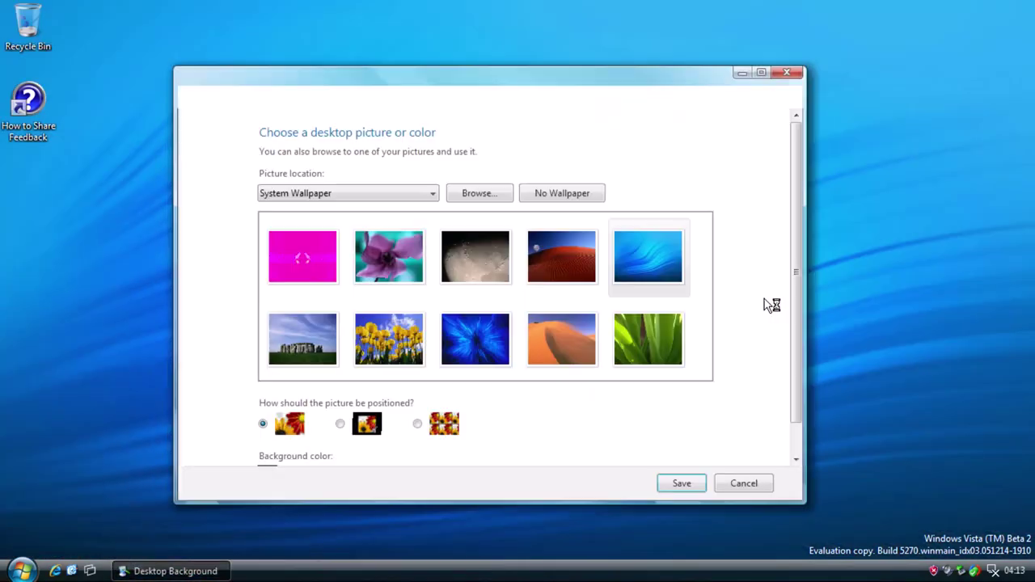
scroll(727, 310, "up", 3)
left_click(561, 253)
left_click(166, 571)
left_click(170, 571)
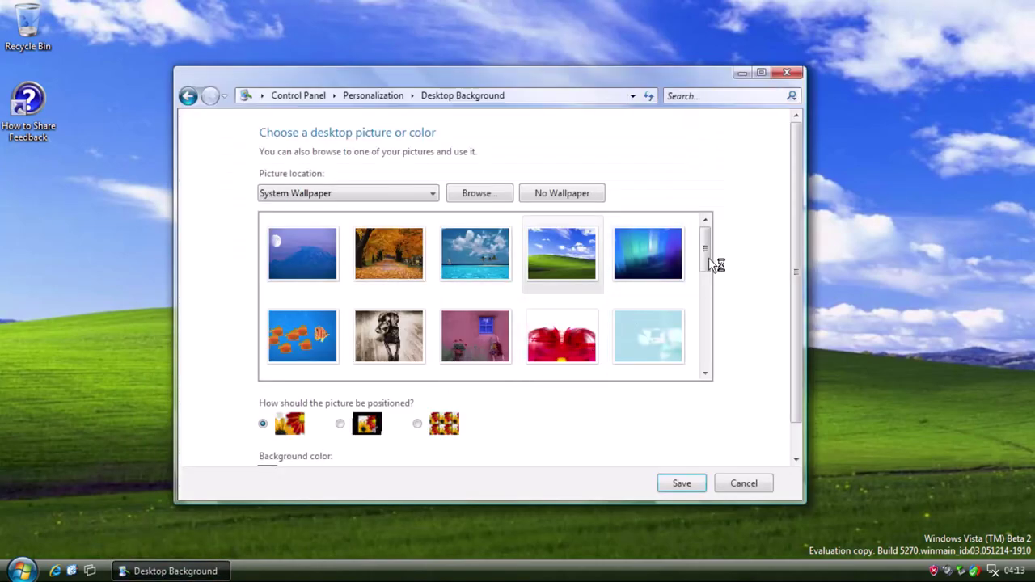
left_click_drag(703, 257, 712, 347)
left_click(277, 306)
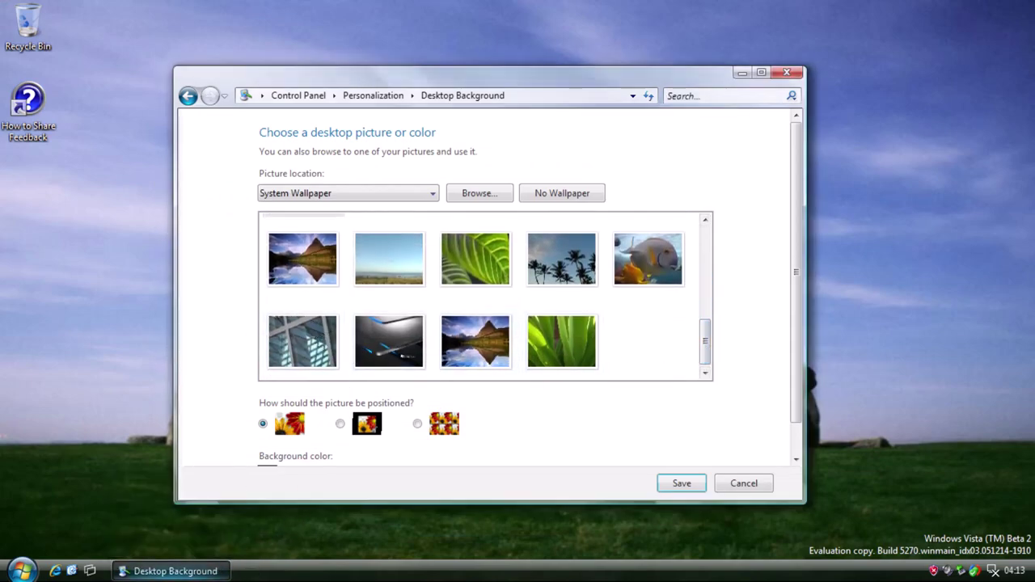
left_click(336, 340)
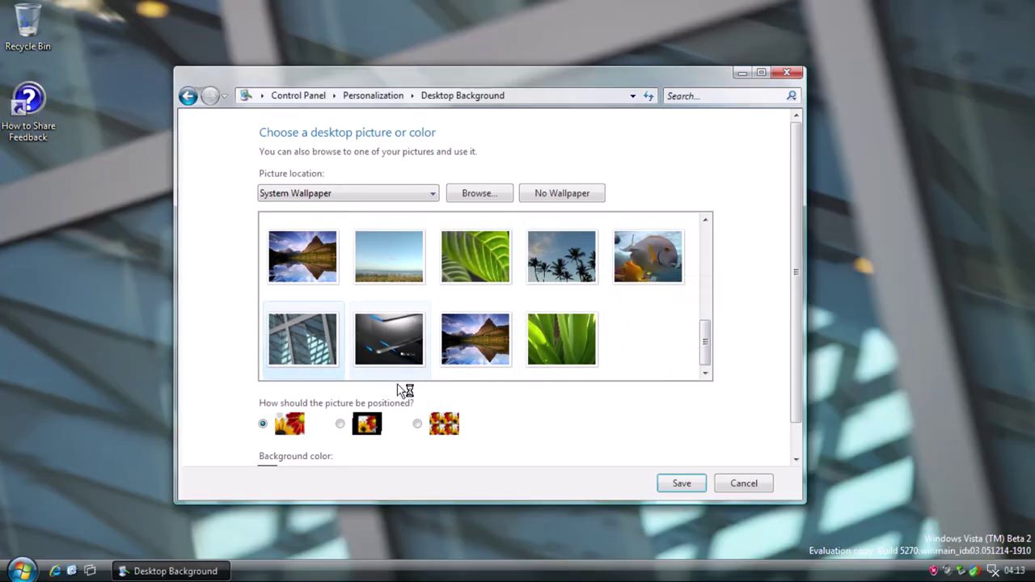
left_click(678, 484)
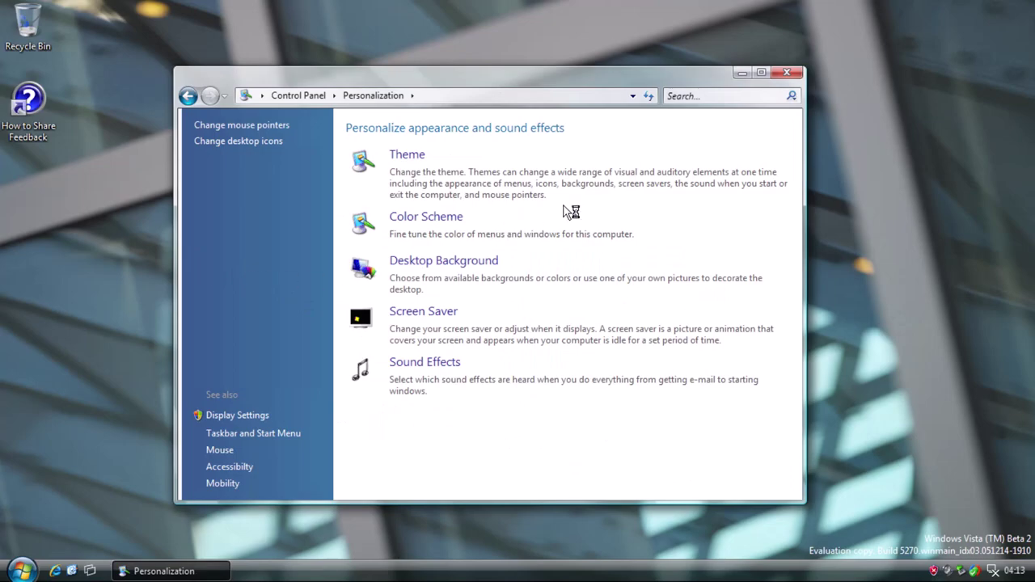
Open the Screen Saver settings, preview the logon screen saver full screen, and list the screen savers.
left_click(422, 316)
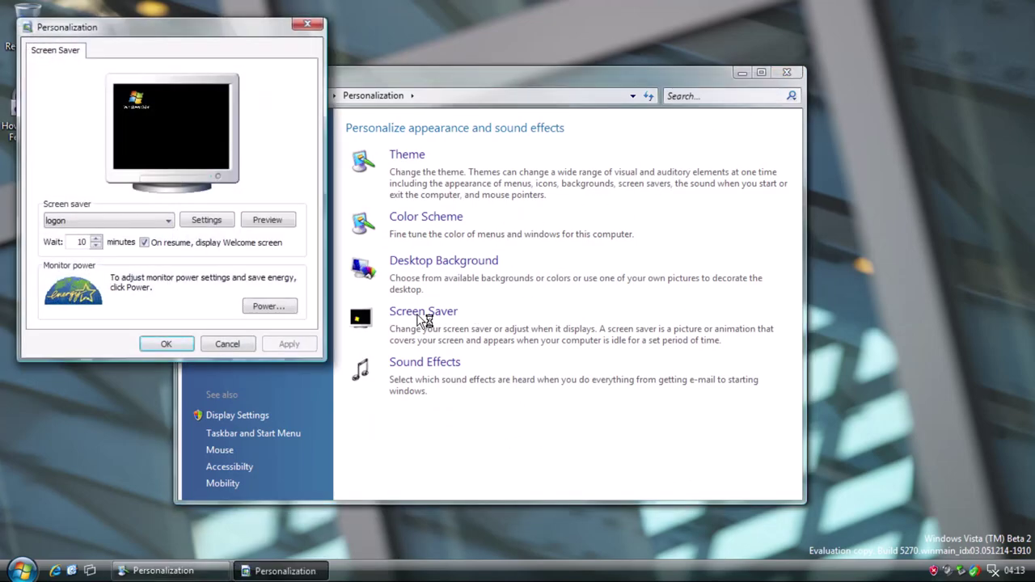
left_click(267, 220)
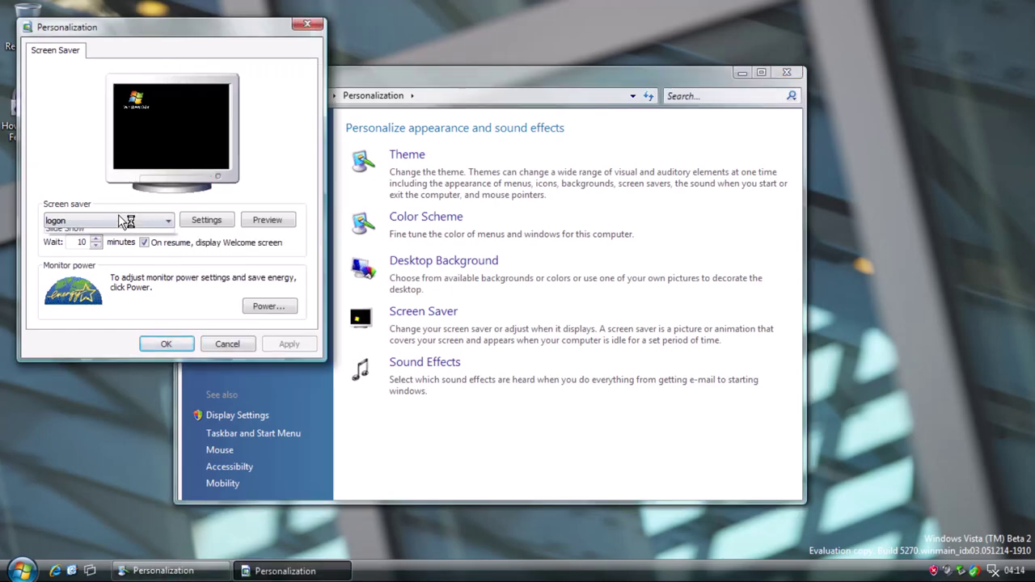
left_click(126, 221)
Choose the scrnsave screen saver, acknowledging its warning message.
left_click(116, 252)
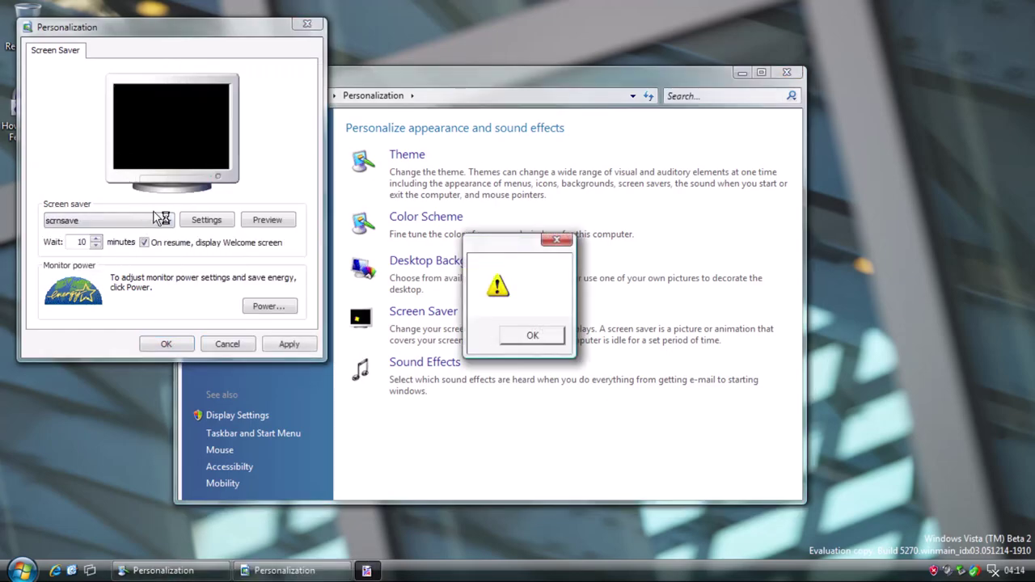
left_click(536, 334)
left_click(92, 222)
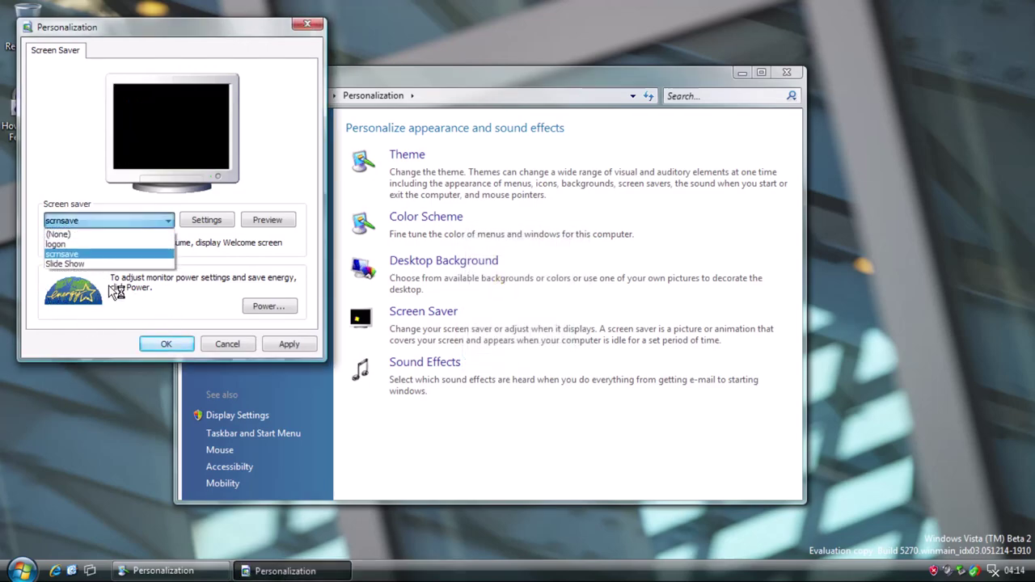
left_click(216, 307)
View the Hibernate tab in Power Options, then cancel both Power Options and Screen Saver settings.
left_click(267, 306)
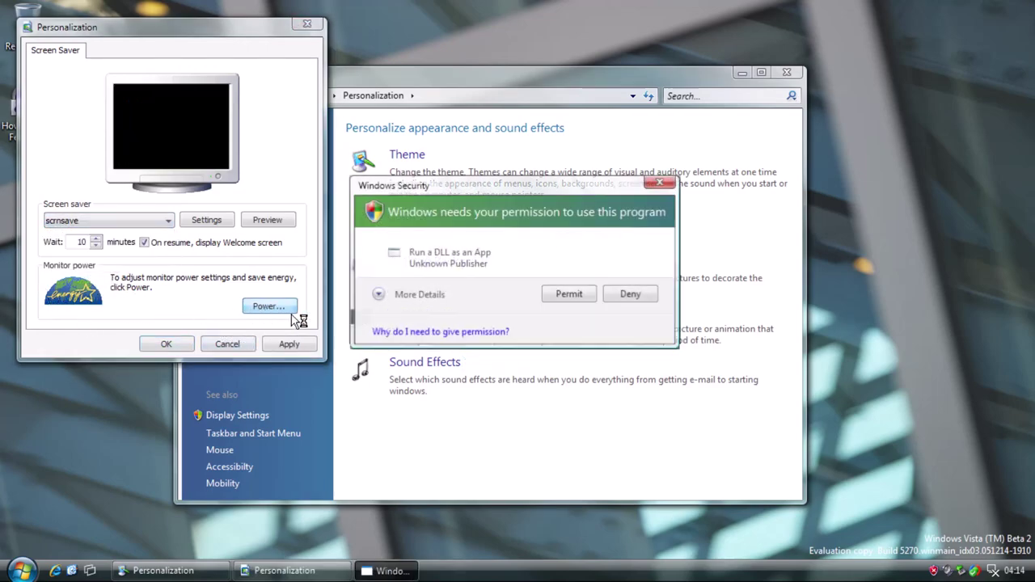
left_click(412, 296)
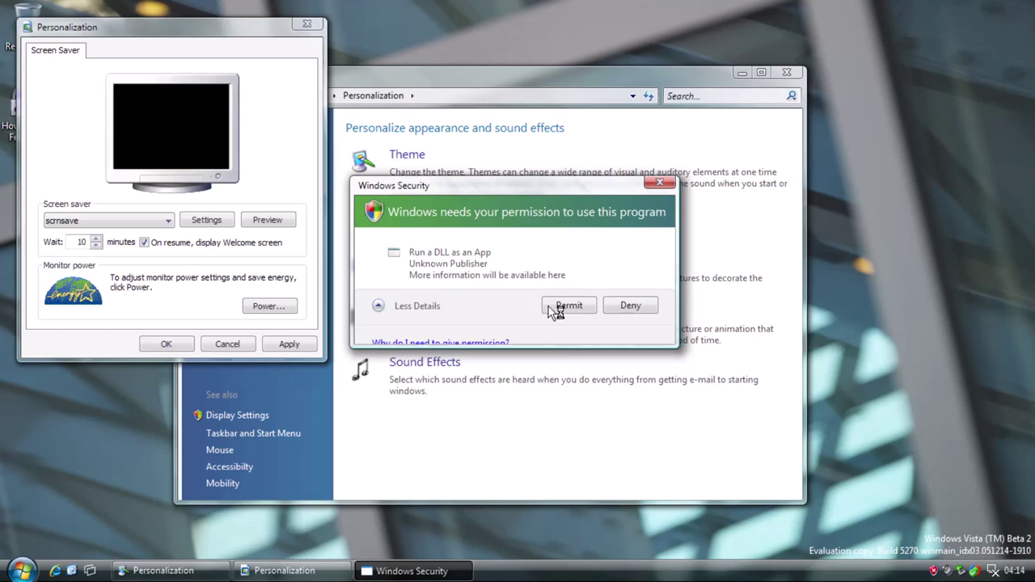
left_click(567, 303)
left_click(144, 74)
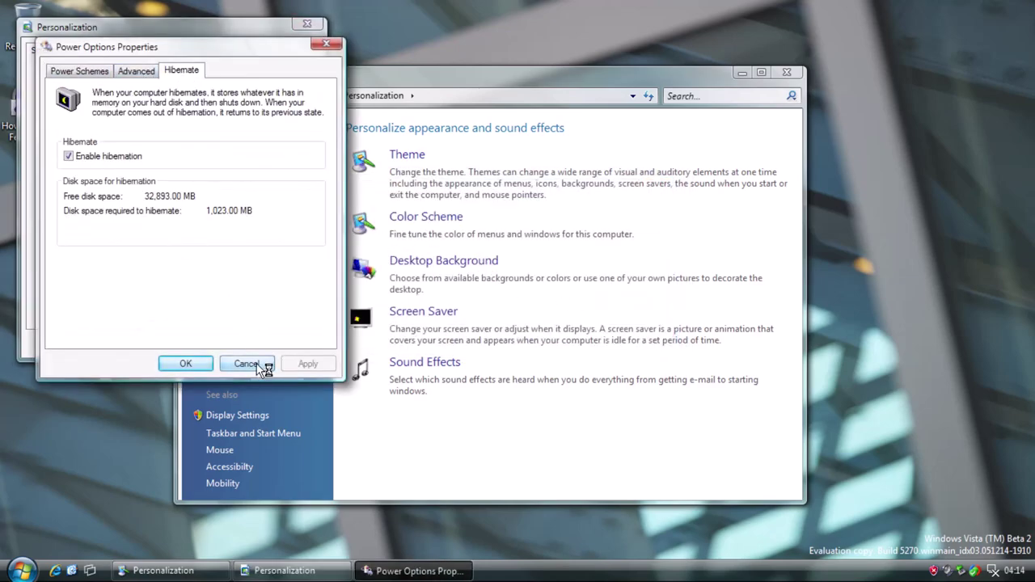
left_click(247, 363)
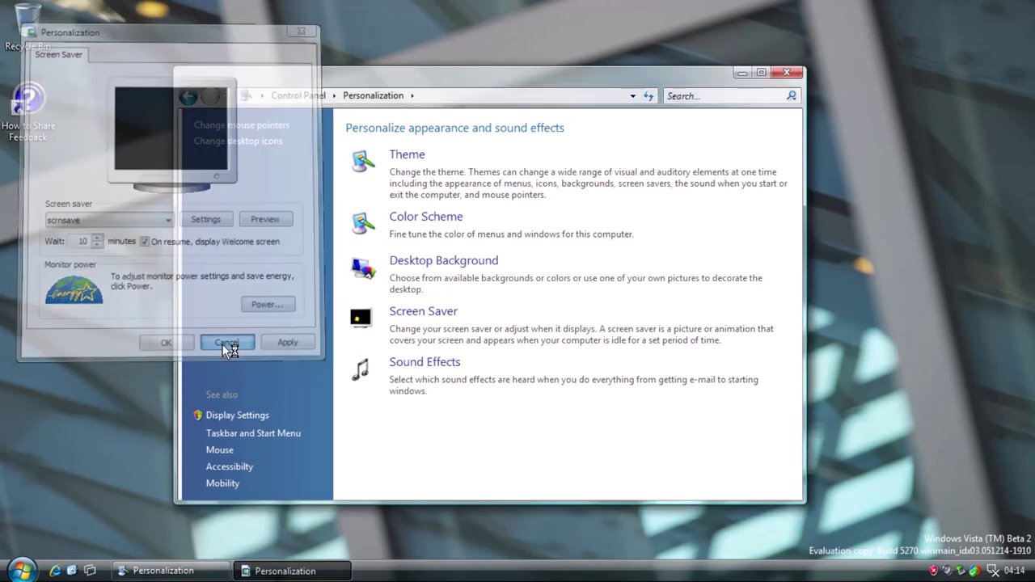
left_click(227, 344)
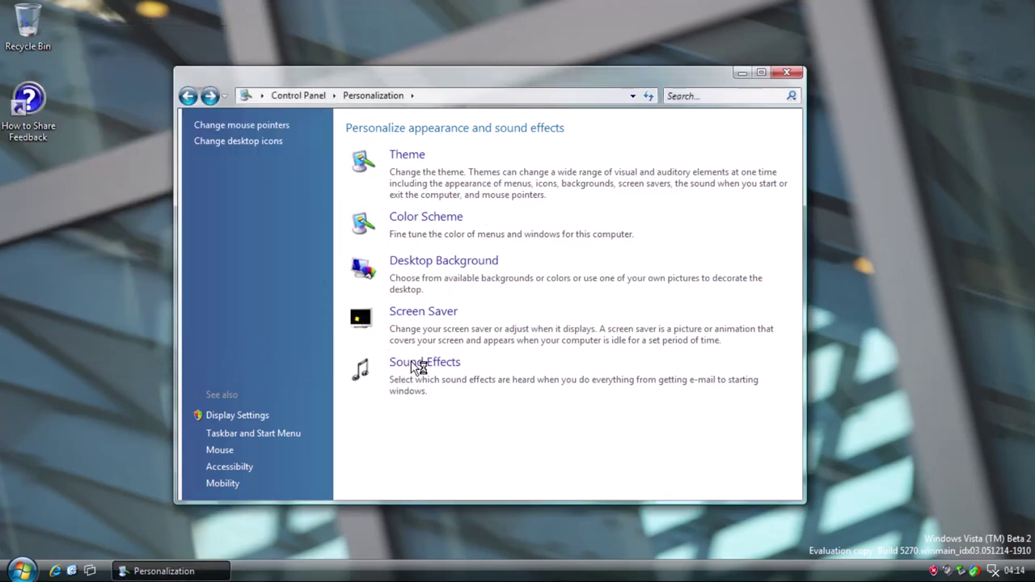
Open the sound effects settings, then try the tray volume slider and full volume control.
left_click(416, 364)
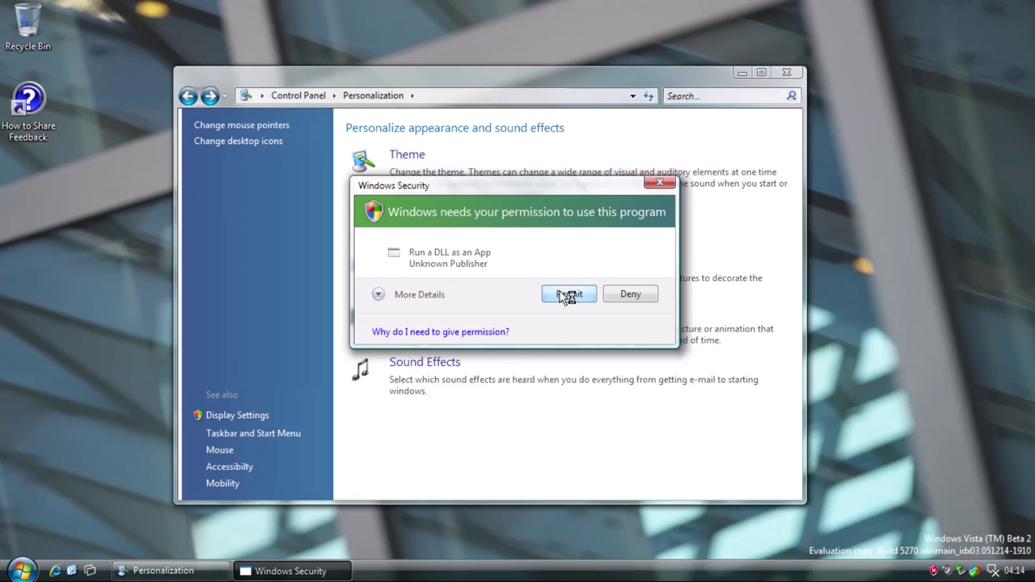
left_click(569, 295)
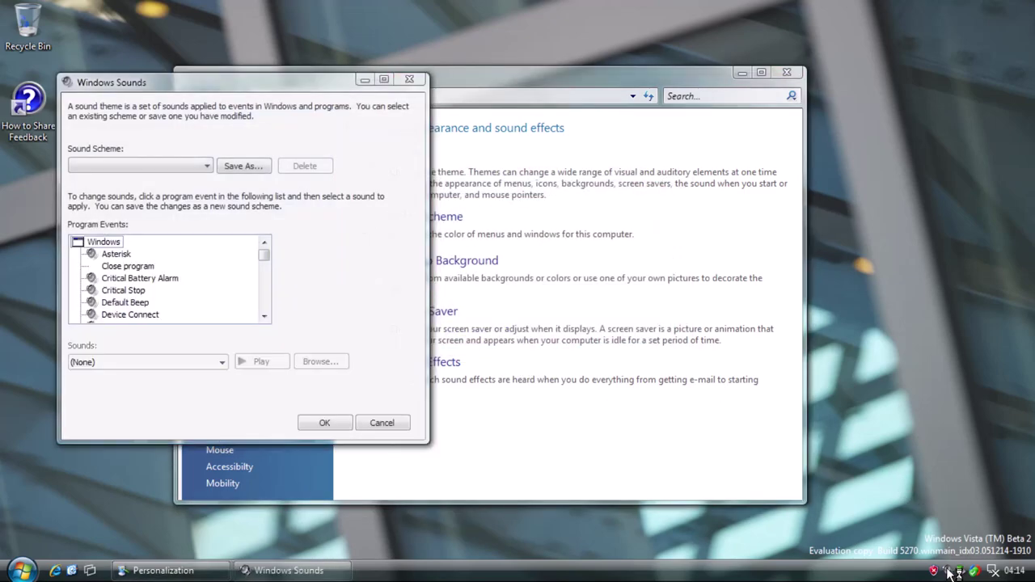
left_click(950, 571)
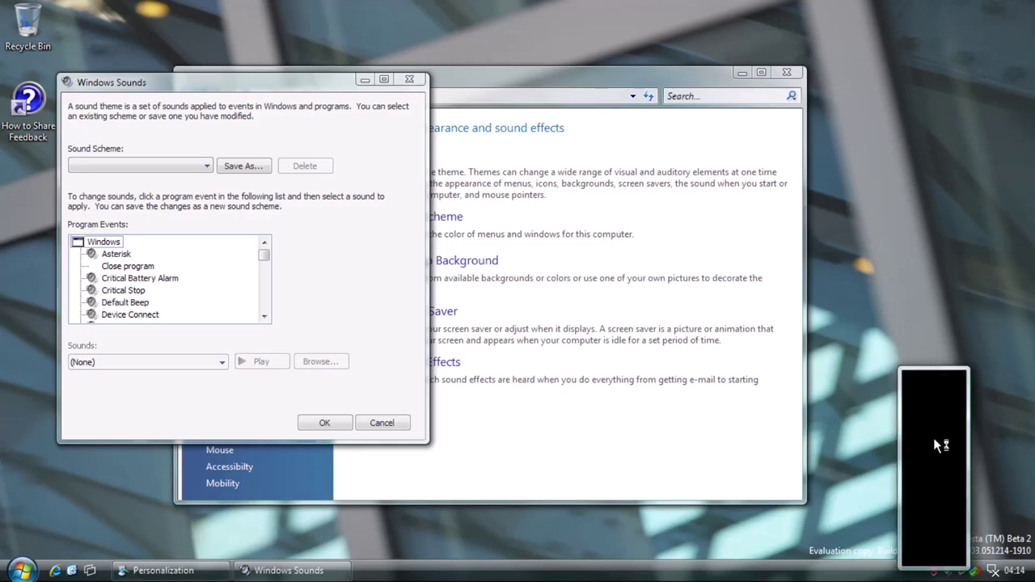
left_click(929, 270)
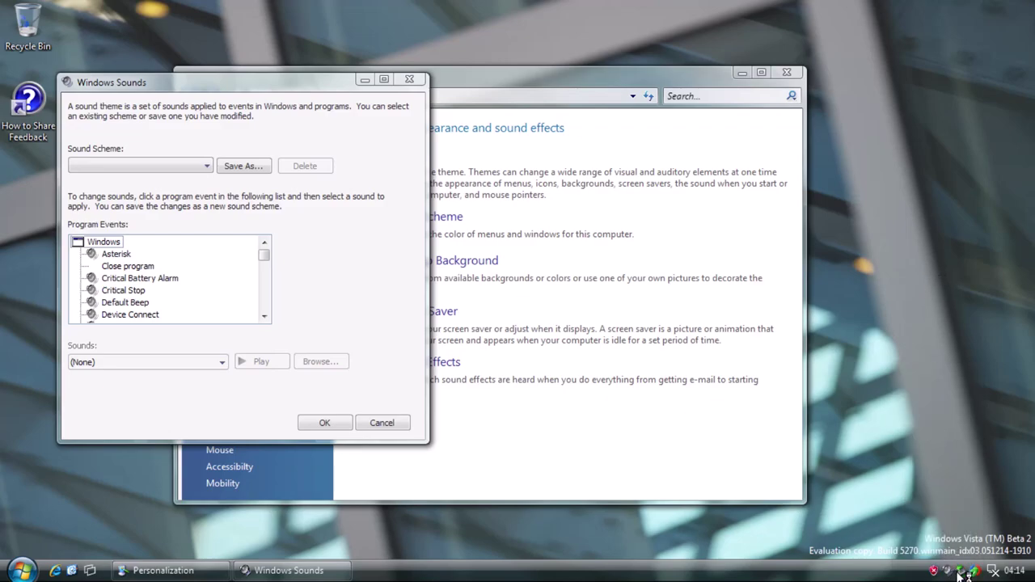
right_click(950, 571)
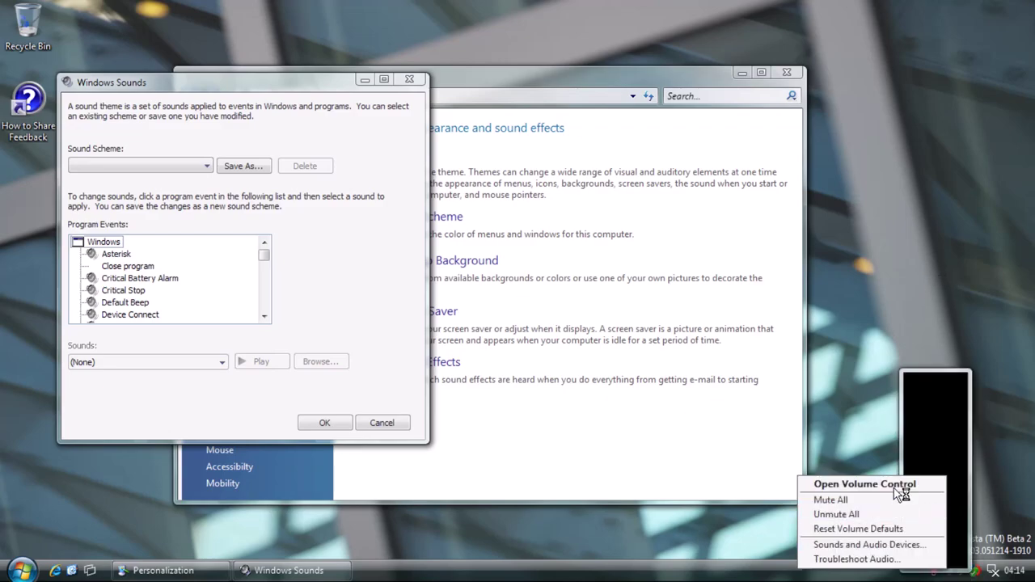
left_click(894, 483)
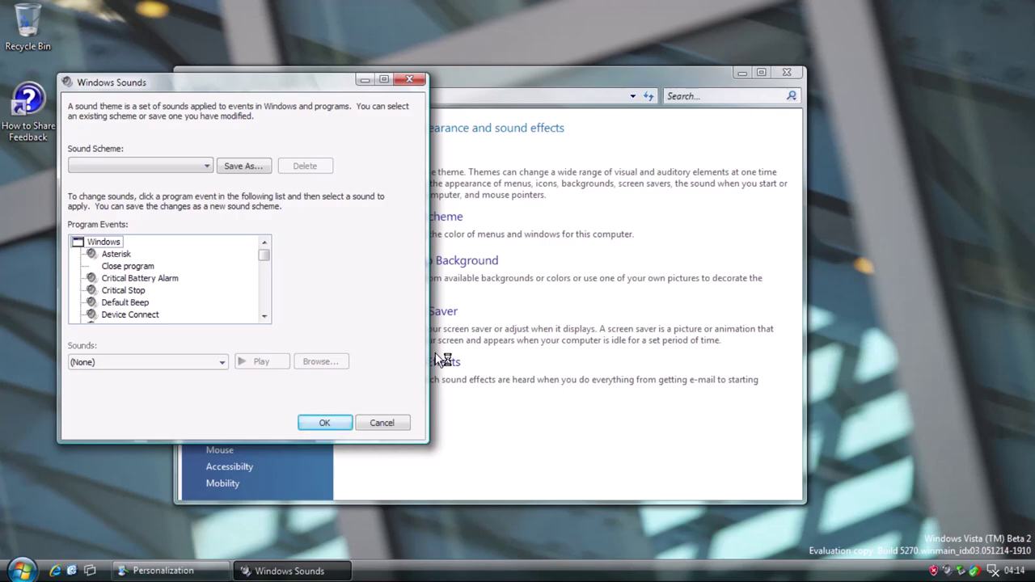
Drag the master volume slider in the tray up to maximum.
left_click(950, 572)
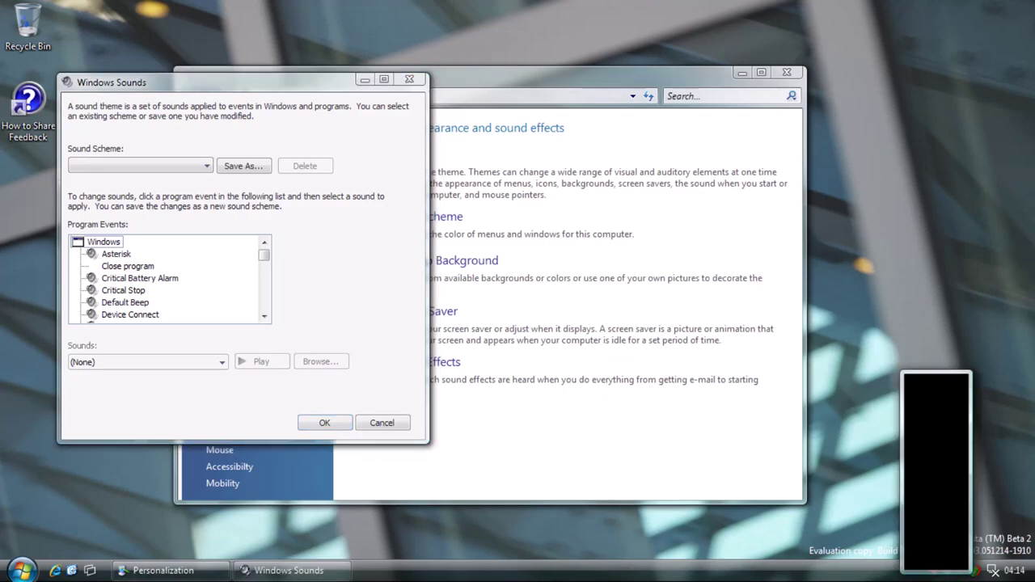
right_click(948, 573)
key("Escape")
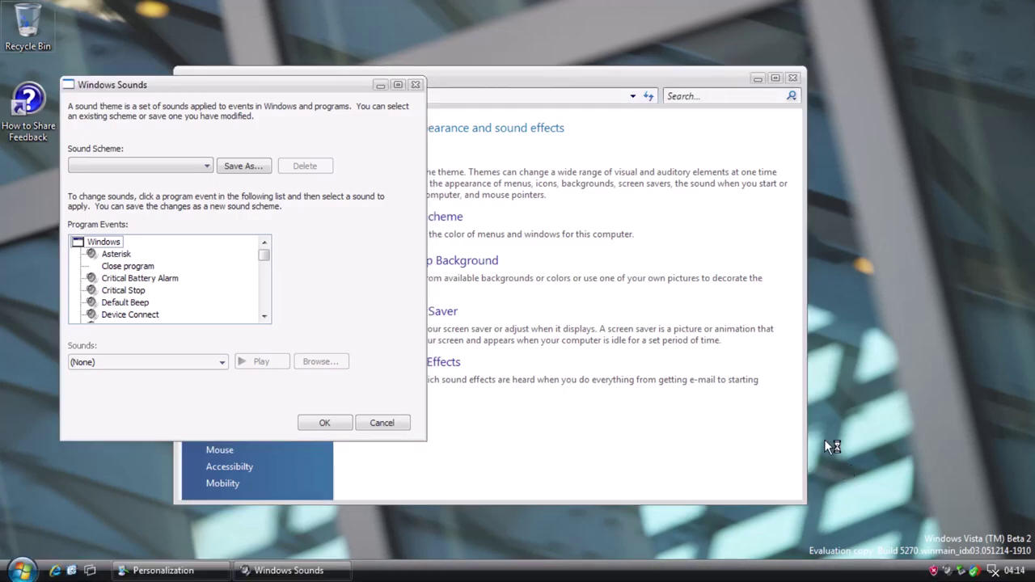
left_click(950, 572)
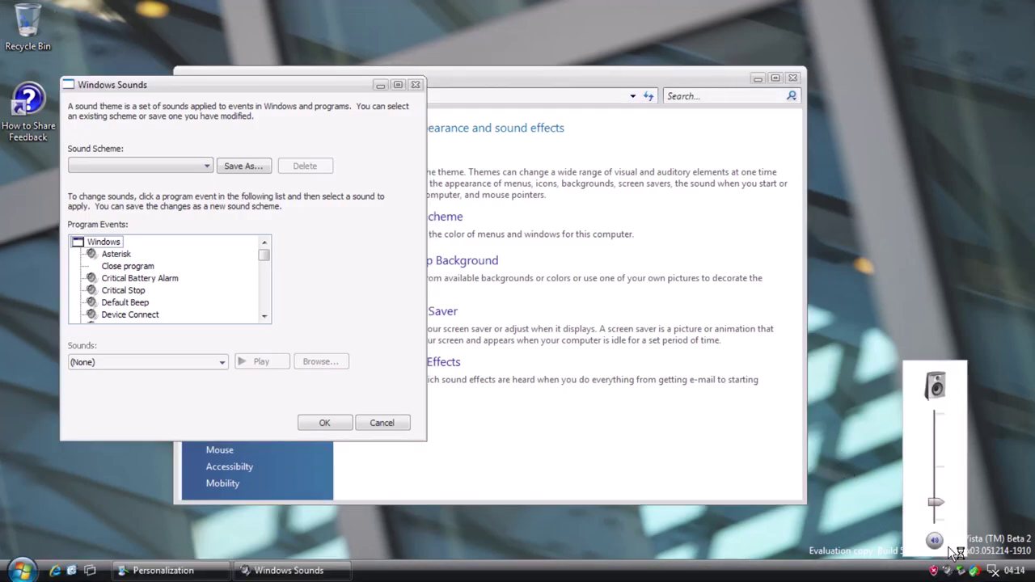
left_click_drag(939, 499, 934, 272)
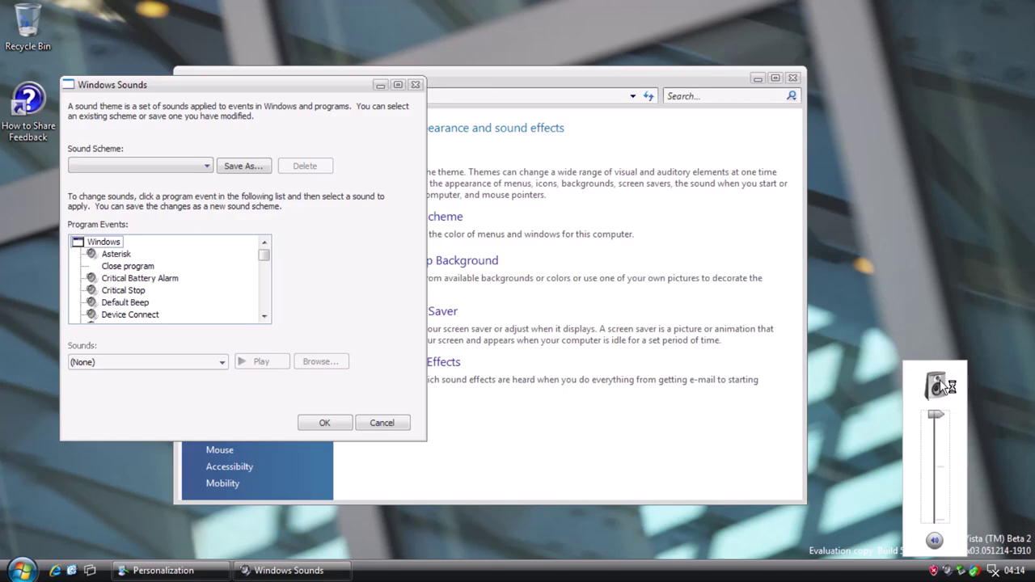
left_click(934, 252)
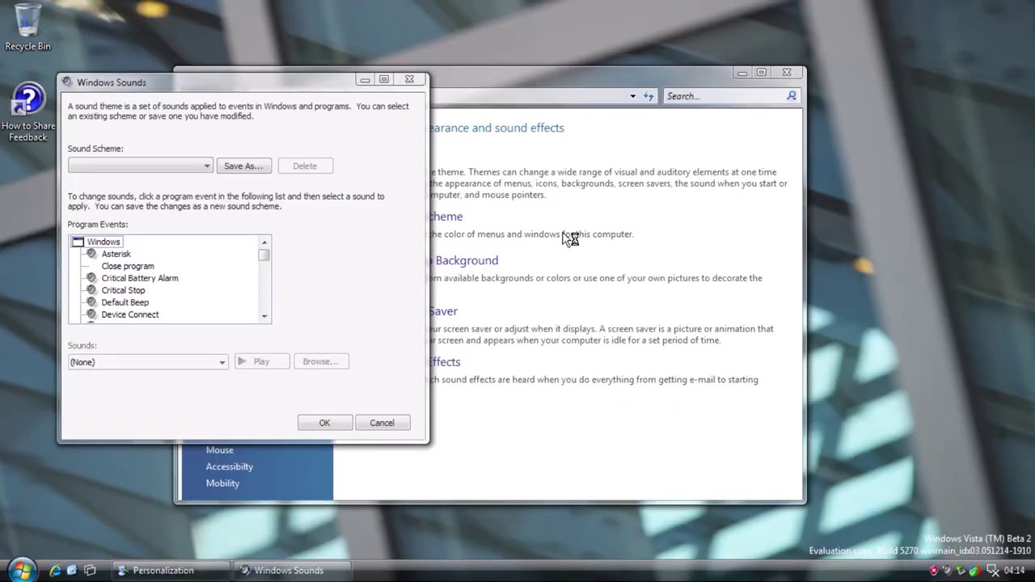
Play the Asterisk, Critical Battery Alarm, Critical Stop, Default Beep and Device Connect sounds.
left_click(121, 255)
left_click(267, 365)
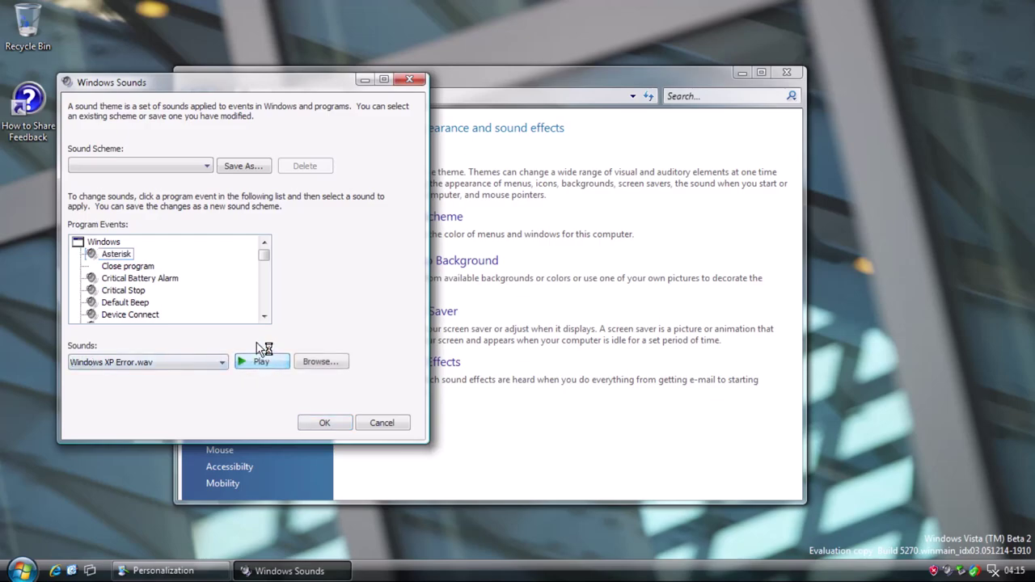
left_click(141, 278)
left_click(279, 363)
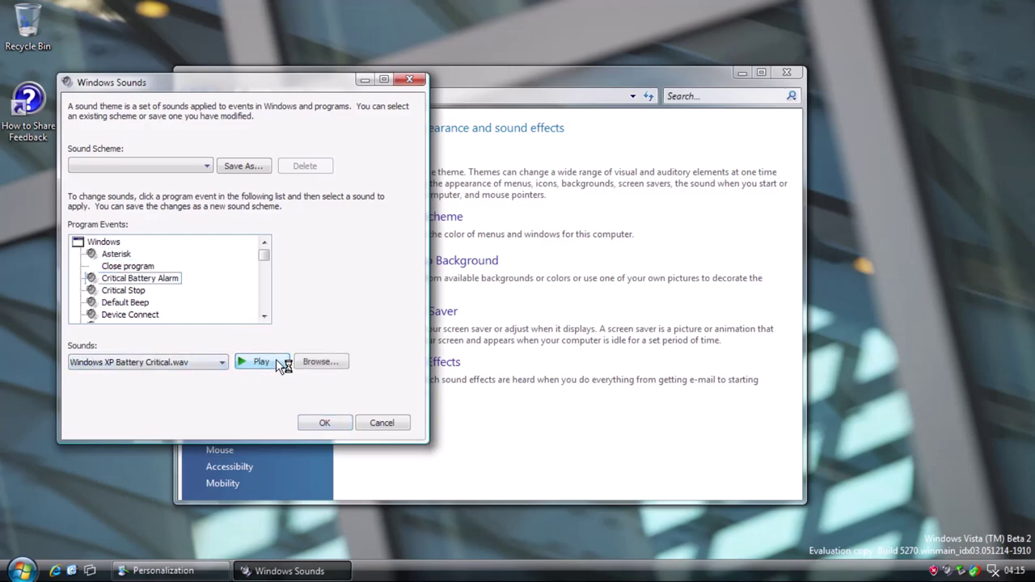
left_click(125, 292)
left_click(270, 368)
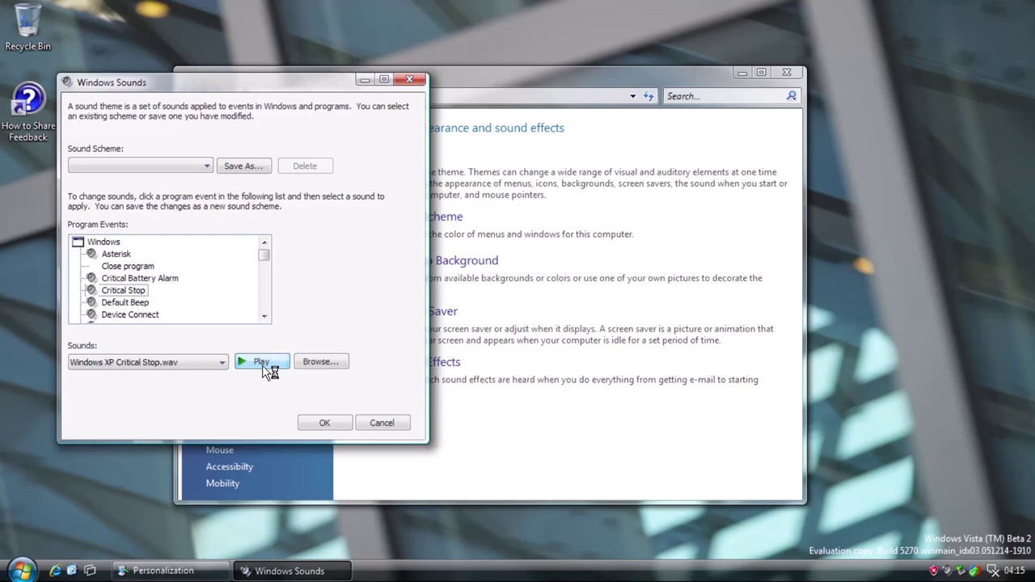
left_click(125, 304)
left_click(275, 366)
left_click(217, 316)
left_click(279, 363)
Play the Device Disconnect and Device Failed to Connect sounds.
left_click(264, 316)
triple_click(264, 316)
left_click(264, 316)
left_click(153, 267)
left_click(270, 362)
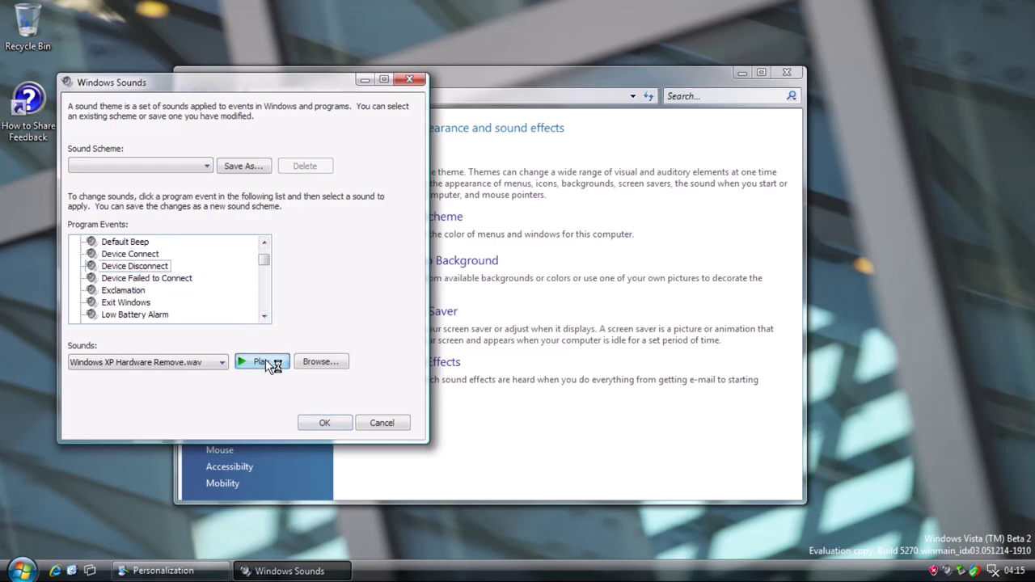
left_click(159, 280)
left_click(267, 364)
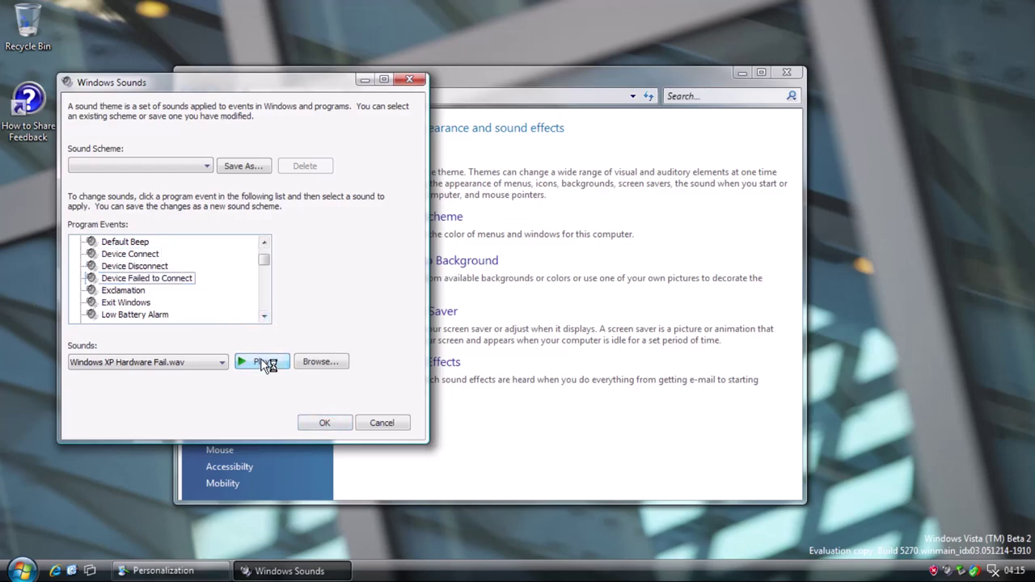
Play the Exclamation, Exit Windows and Low Battery Alarm sounds.
left_click(126, 290)
left_click(271, 363)
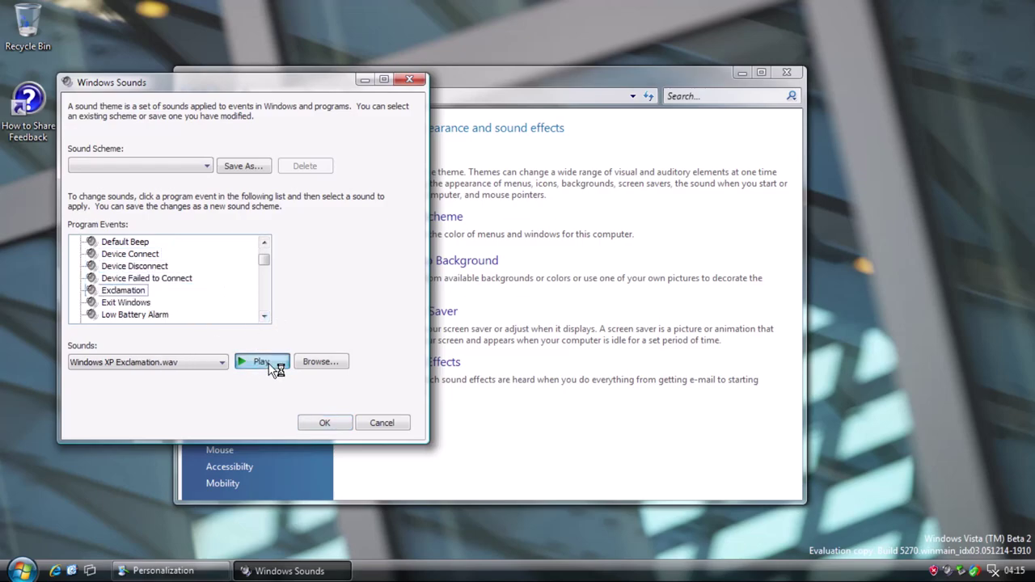
triple_click(264, 316)
left_click(129, 266)
left_click(267, 363)
left_click(267, 363)
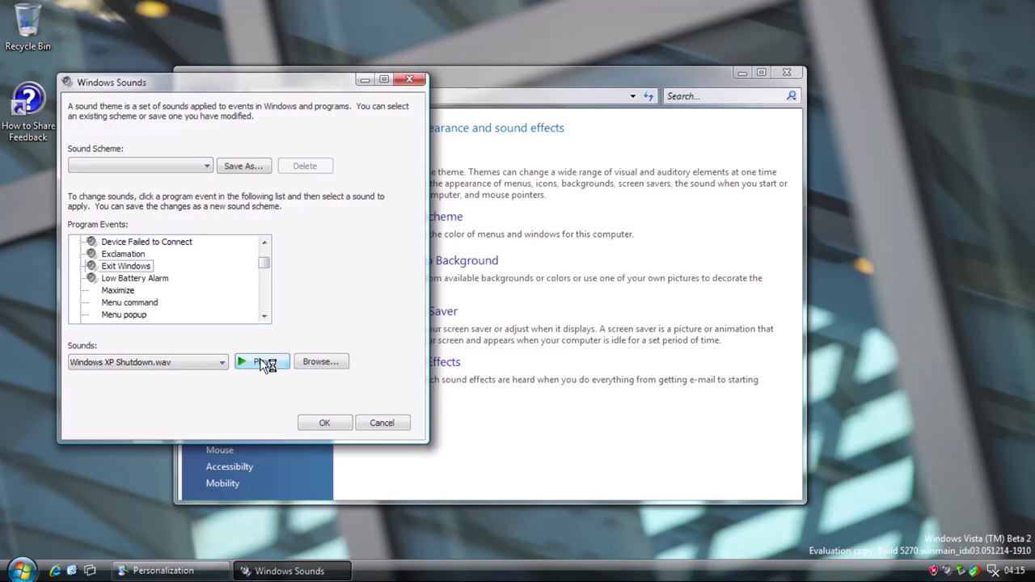
left_click(162, 279)
left_click(267, 363)
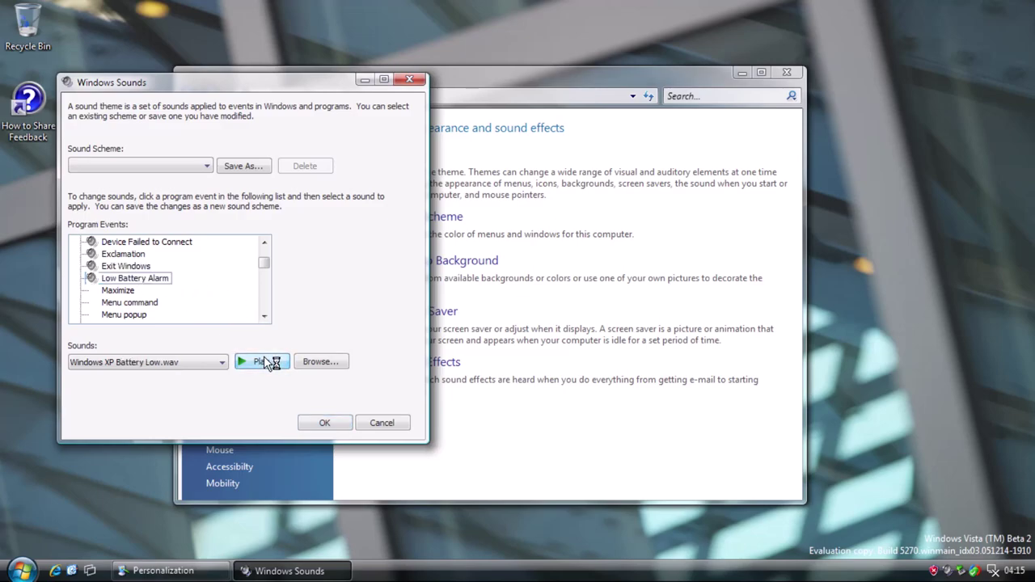
Open the full volume mixer from the tray speaker's menu.
left_click(950, 571)
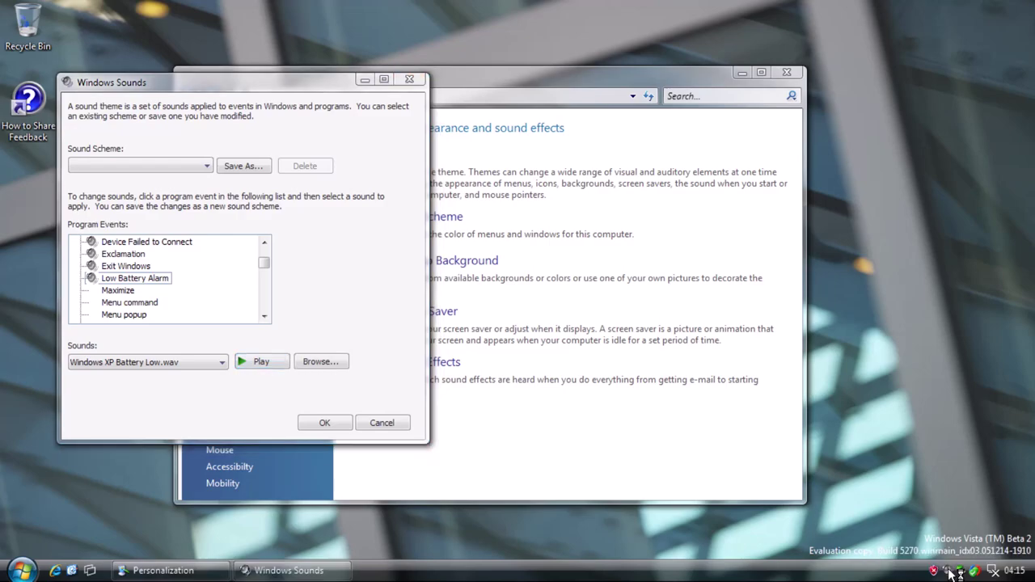
left_click(388, 377)
left_click_drag(264, 264, 263, 270)
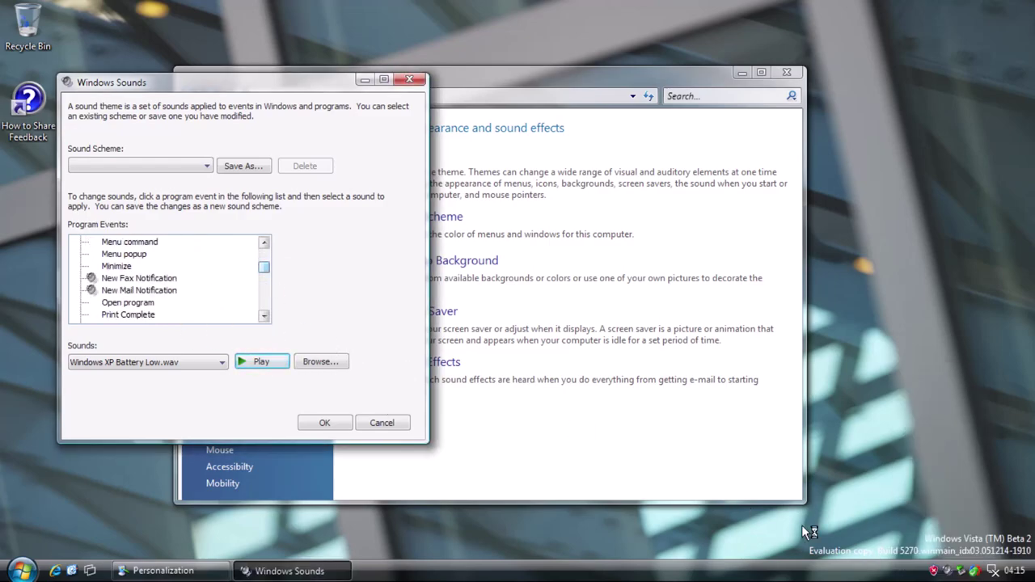
right_click(949, 571)
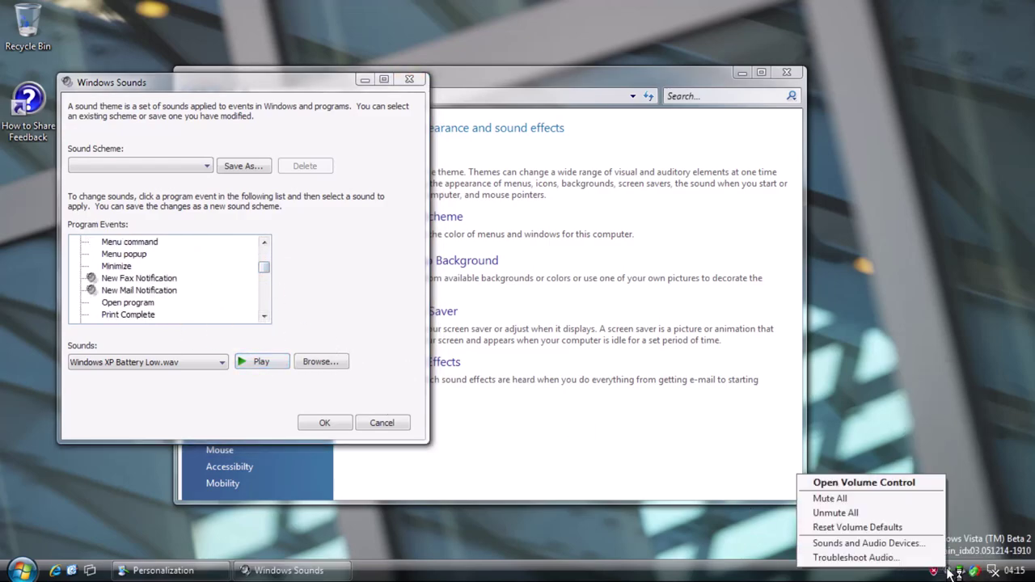
left_click(912, 484)
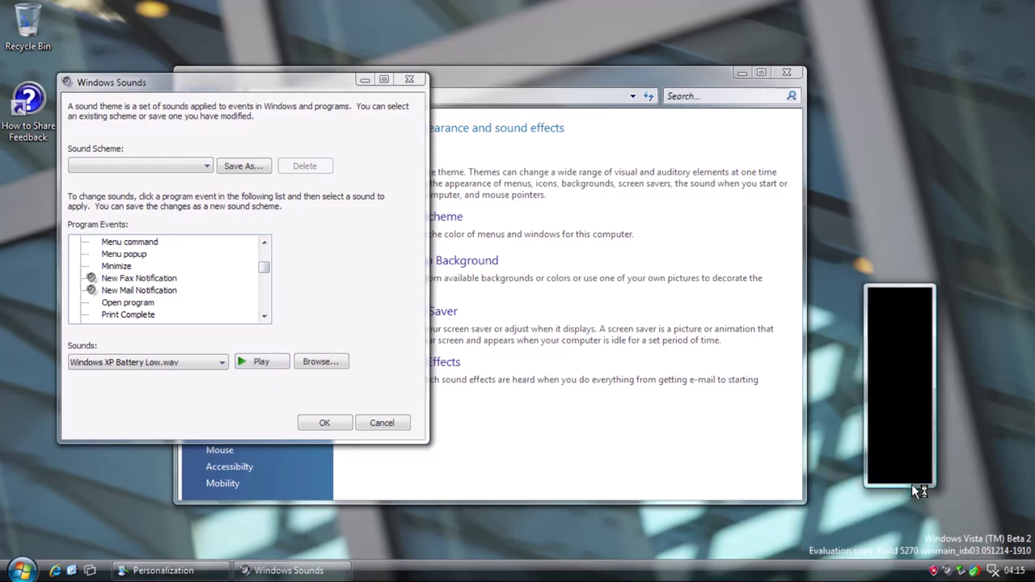
right_click(944, 570)
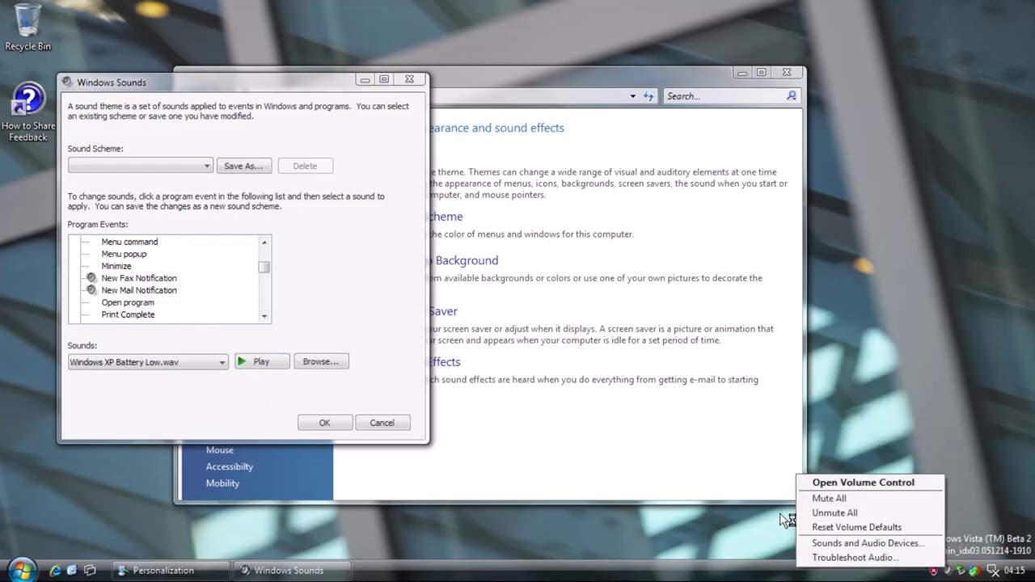
left_click(867, 543)
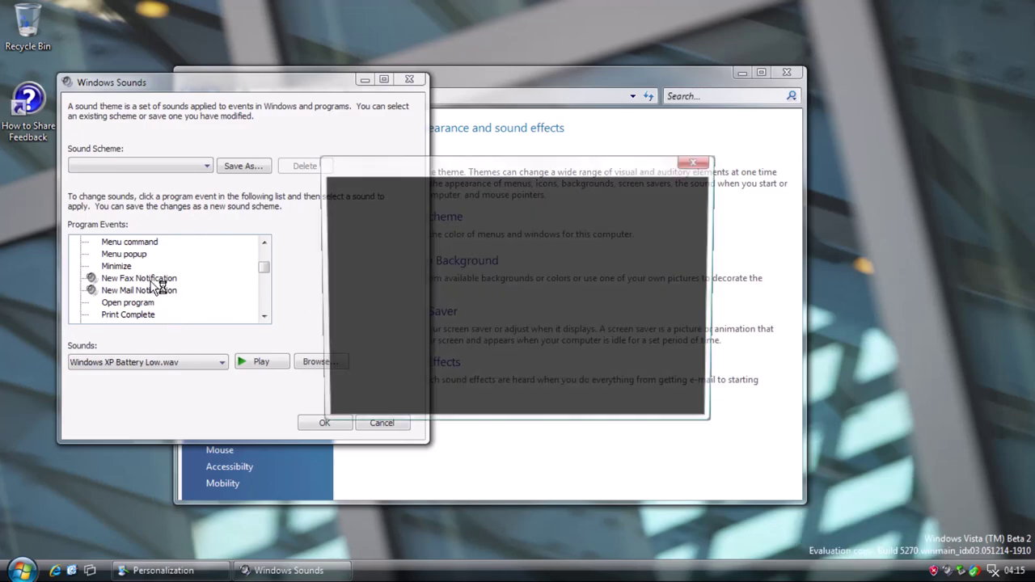
Pick the speaker device in the mixer and raise the Start and Windows Sounds channels to full.
left_click(152, 279)
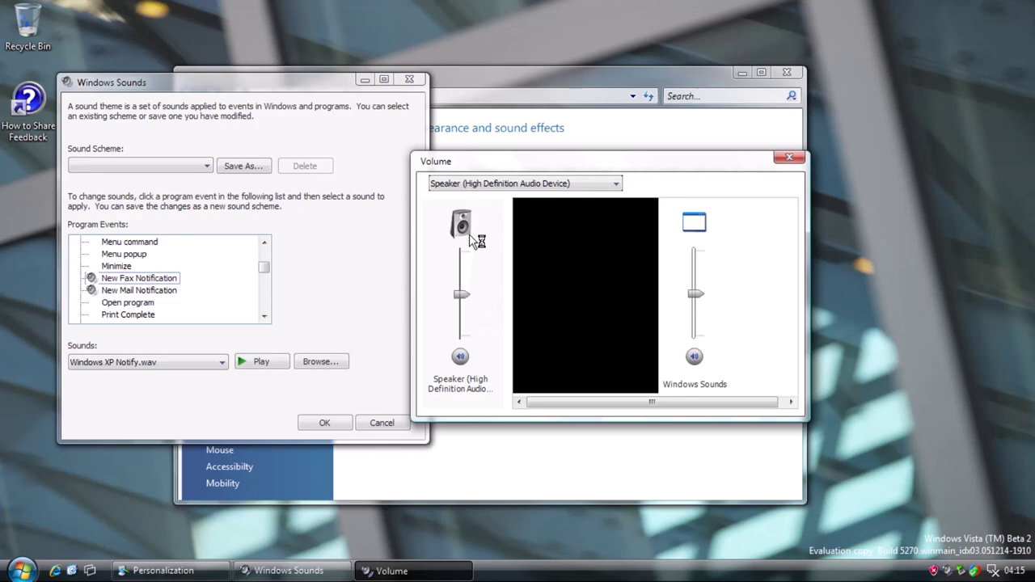
left_click(528, 194)
left_click(529, 204)
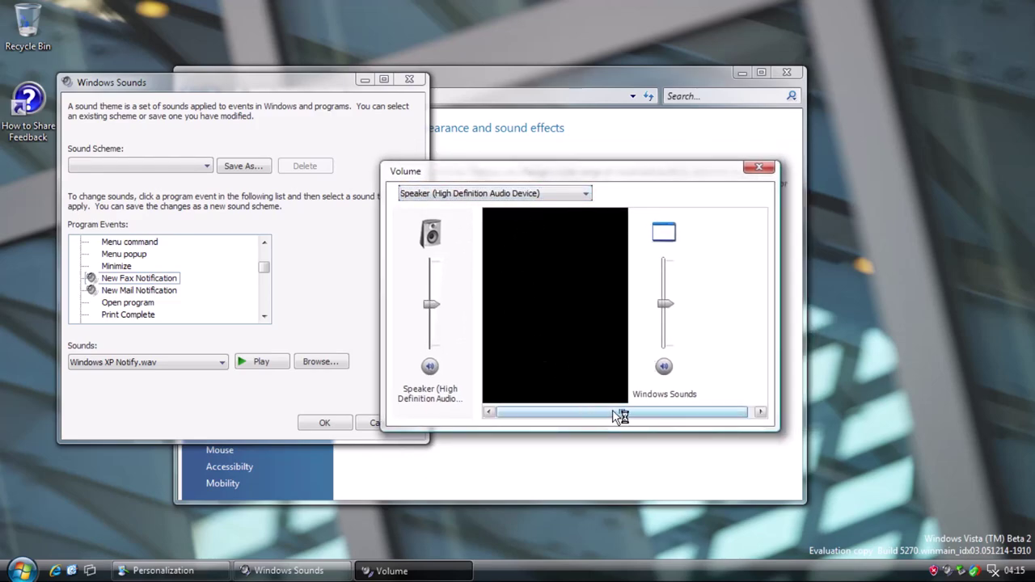
left_click_drag(608, 412, 670, 390)
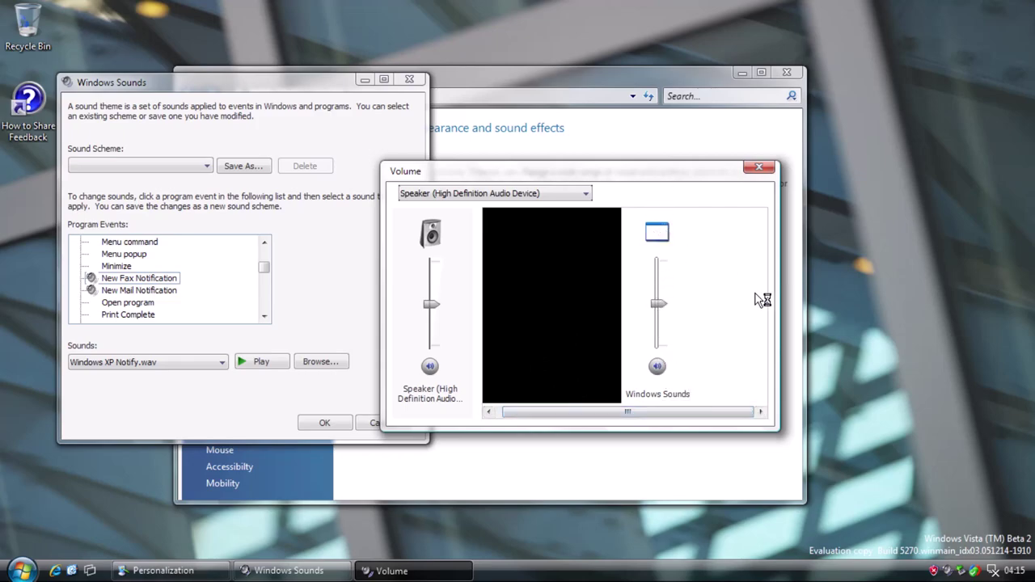
left_click_drag(515, 309, 514, 267)
left_click(585, 269)
left_click_drag(668, 290, 652, 199)
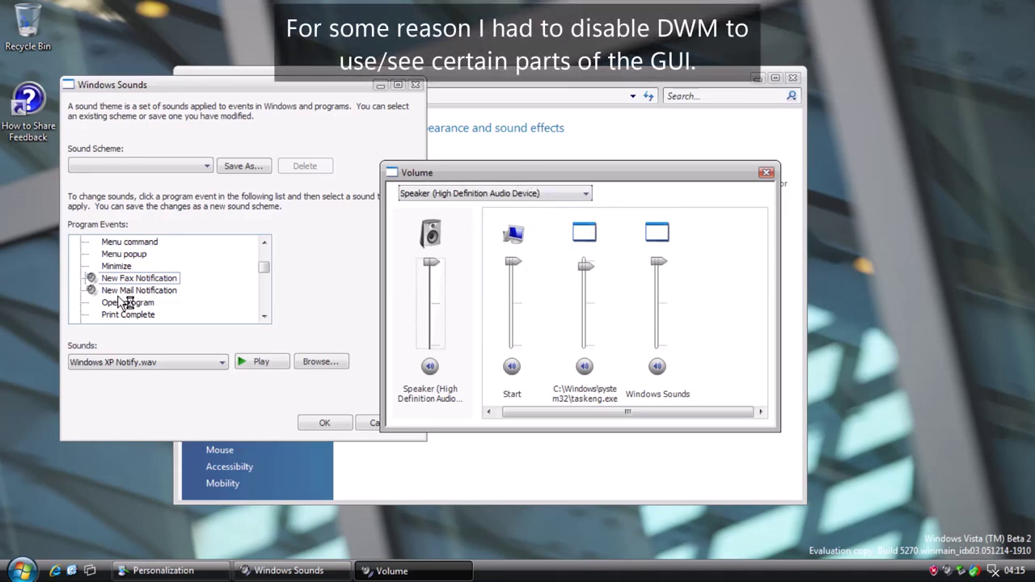
Play the New Fax Notification and New Mail Notification sounds, moving the mixer aside.
left_click(144, 283)
left_click(257, 363)
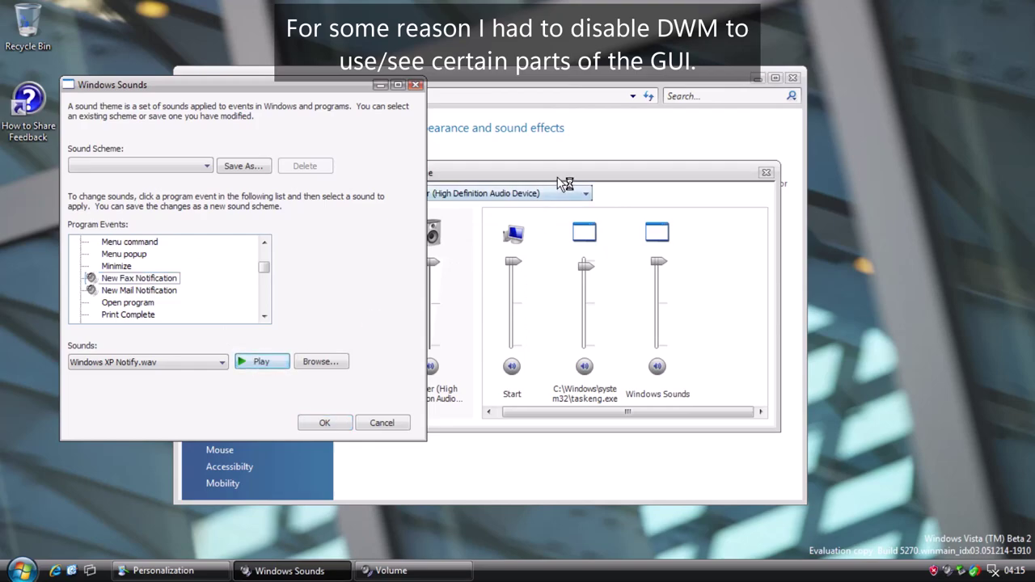
left_click_drag(563, 175, 688, 216)
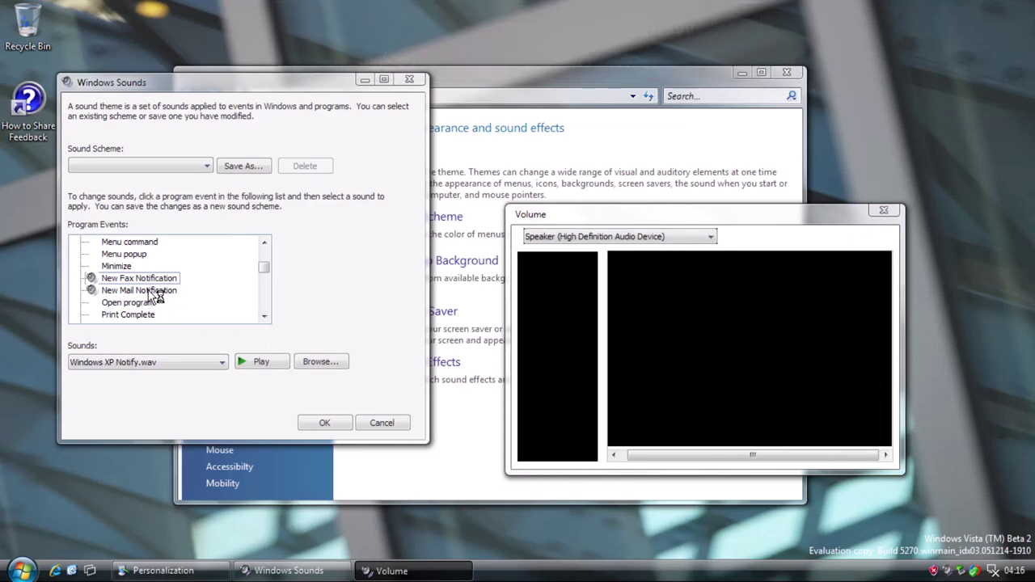
left_click(161, 290)
left_click(261, 361)
Preview the Start Windows, System Notification, Windows Logoff and Windows Logon sounds.
left_click(264, 316)
left_click_drag(264, 316, 265, 316)
left_click(128, 266)
left_click(250, 360)
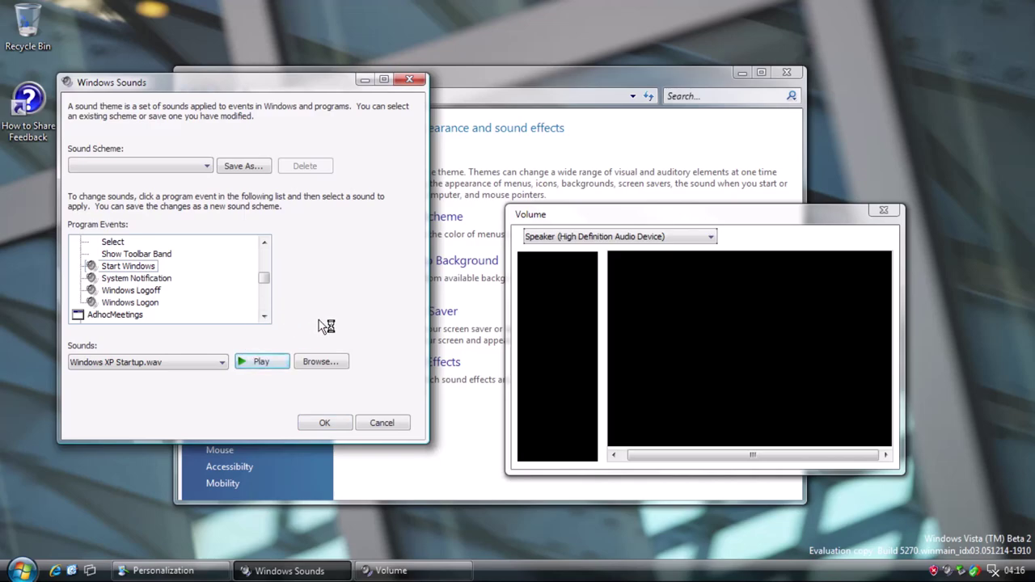
left_click(101, 278)
left_click(279, 364)
left_click(131, 291)
left_click(275, 364)
left_click(130, 303)
left_click(261, 362)
Close the volume mixer, then preview the Person Joins and Receive Request to Join sounds.
left_click(884, 210)
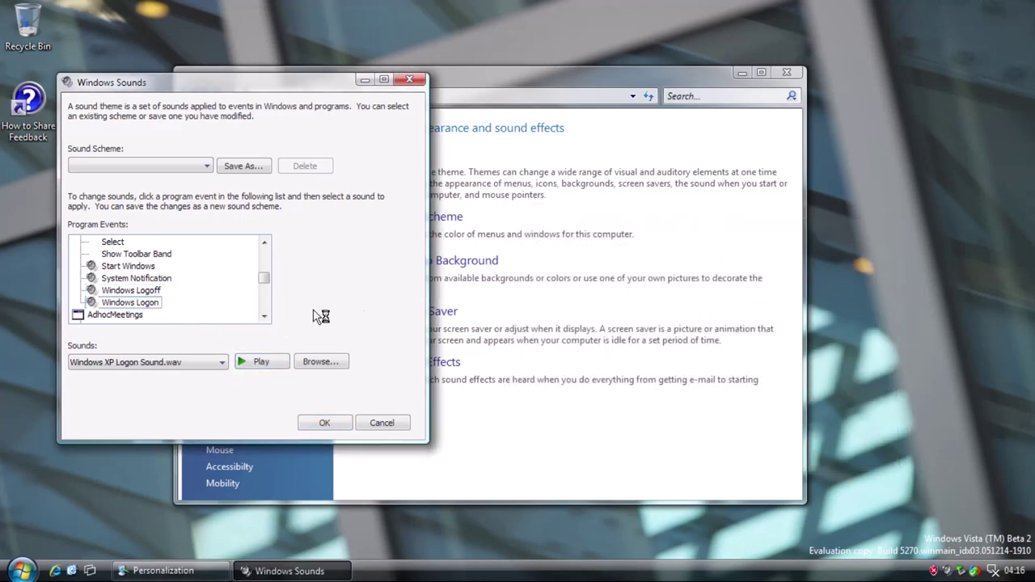
left_click_drag(266, 282, 266, 296)
left_click(123, 256)
left_click(275, 364)
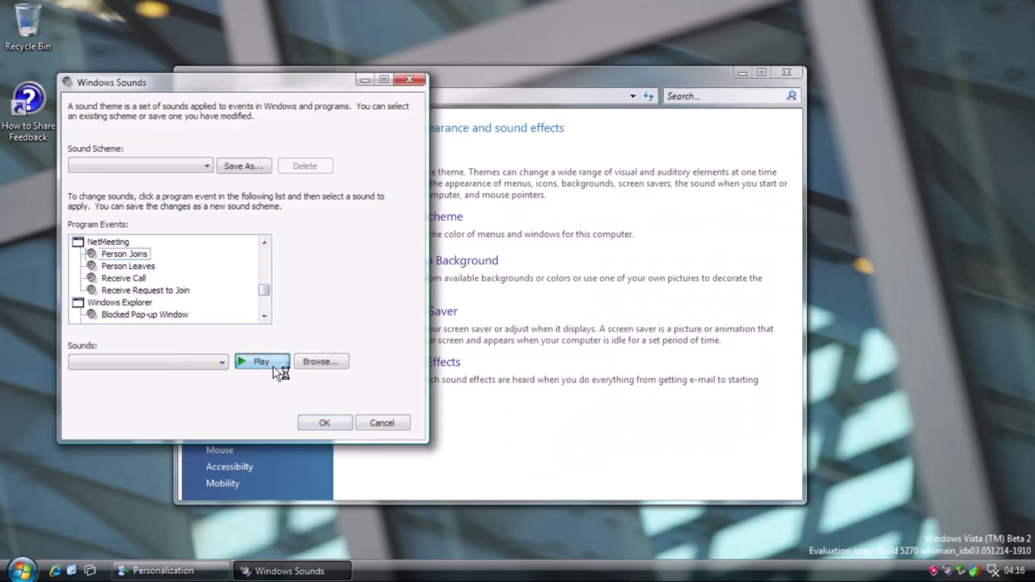
left_click(138, 267)
left_click(128, 278)
left_click(144, 290)
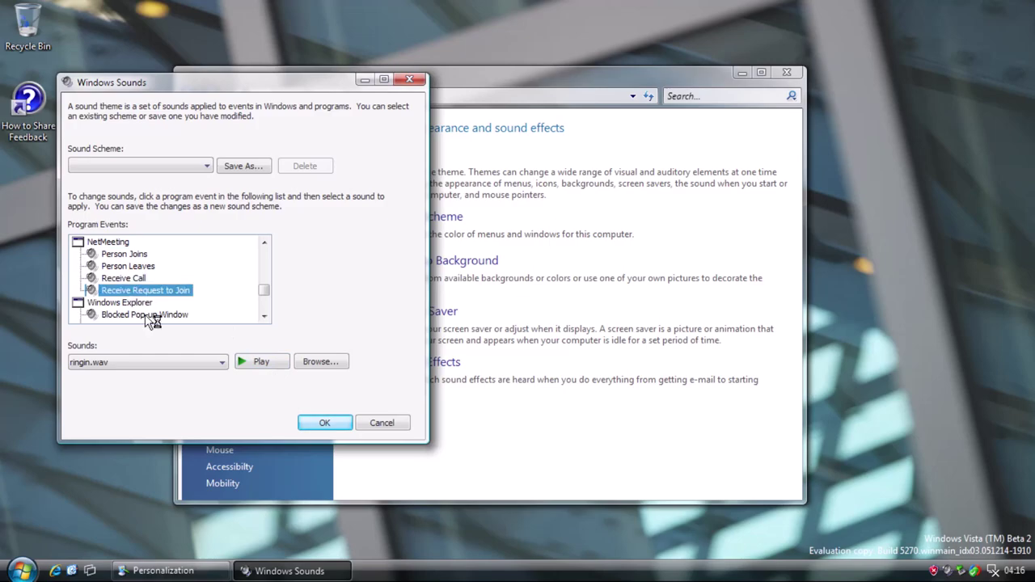
left_click(126, 278)
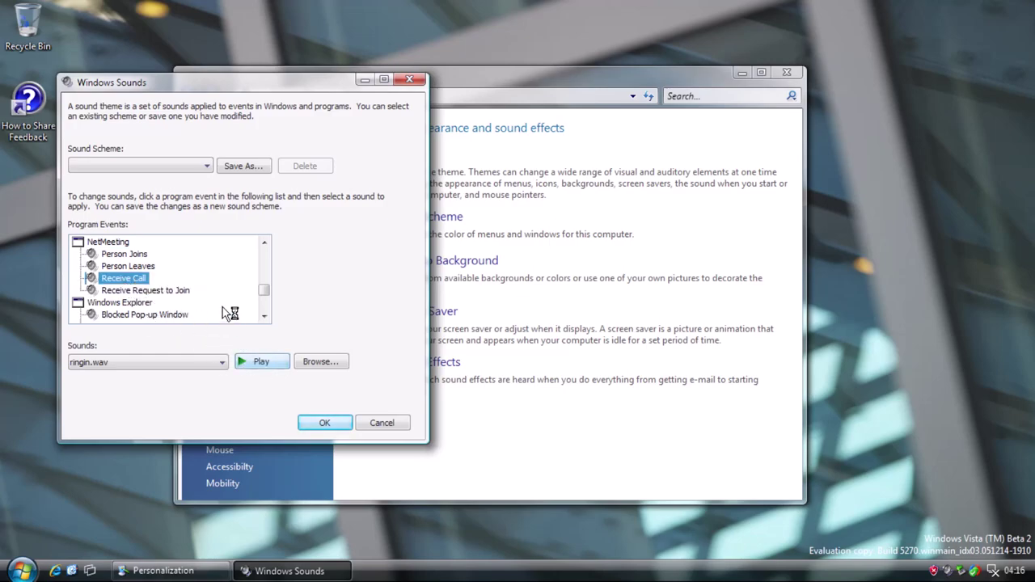
left_click(167, 291)
left_click(262, 361)
Preview the Blocked Pop-up Window, Empty Recycle Bin, Fax error and Fax line rings sounds.
left_click(263, 316)
left_click(264, 315)
left_click(166, 267)
left_click(261, 362)
left_click(263, 316)
left_click(263, 316)
left_click(146, 267)
left_click(261, 362)
left_click(129, 279)
left_click(263, 362)
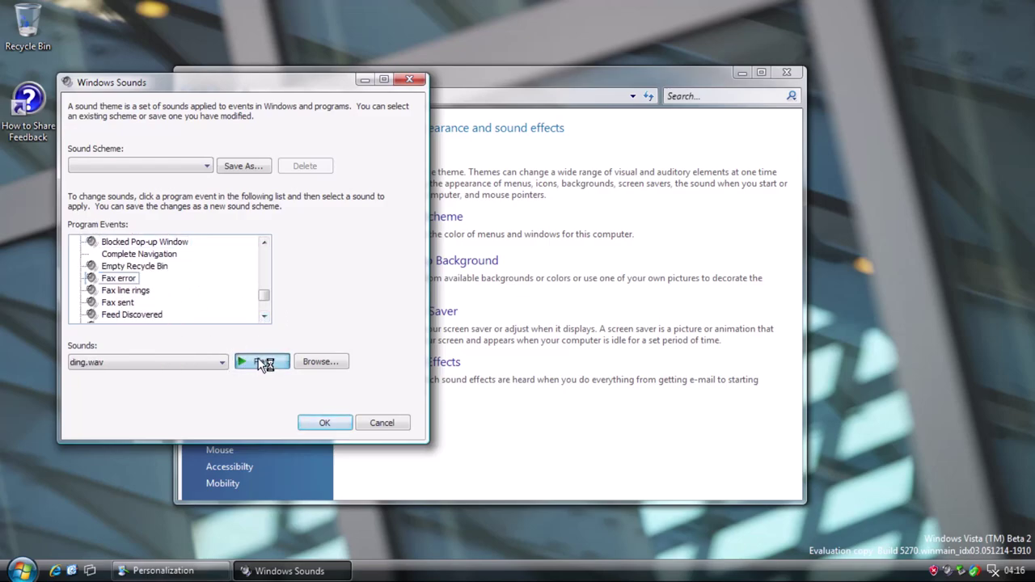
left_click(266, 361)
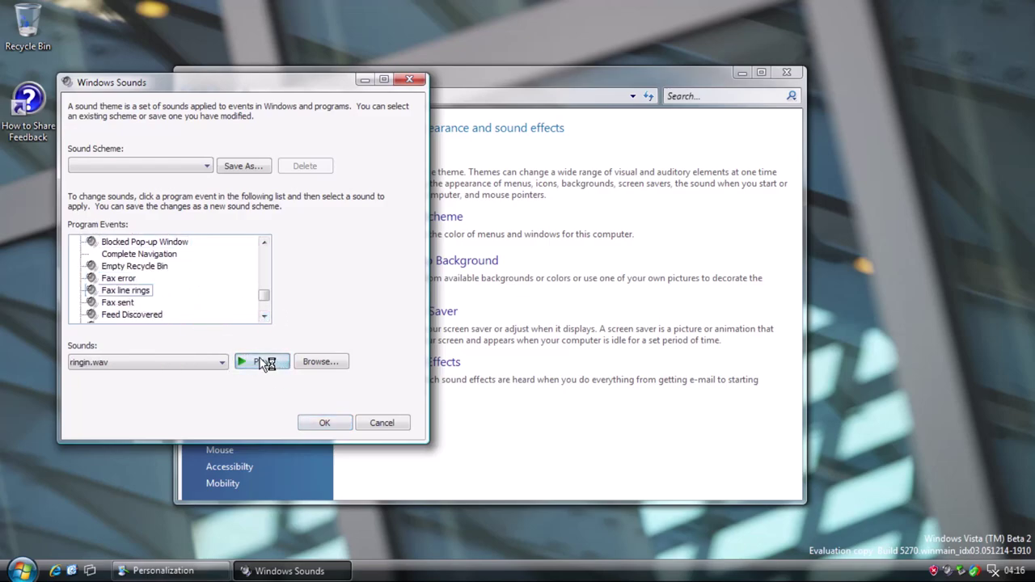
Preview the Fax sent, Feed Discovered, Information Bar and Start Navigation sounds.
left_click(117, 302)
left_click(280, 364)
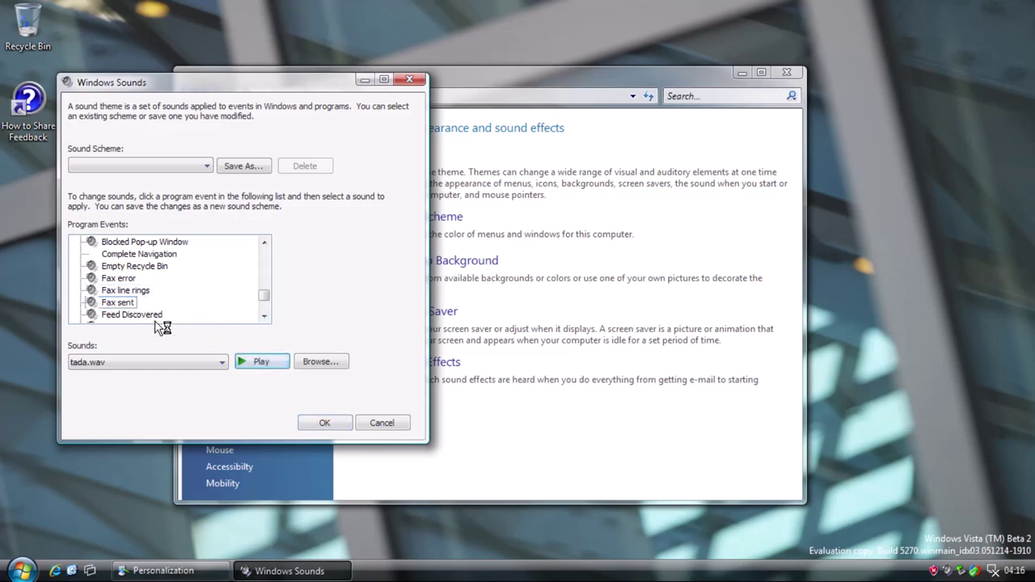
left_click(264, 317)
left_click(131, 268)
left_click(273, 365)
left_click(134, 279)
left_click(275, 360)
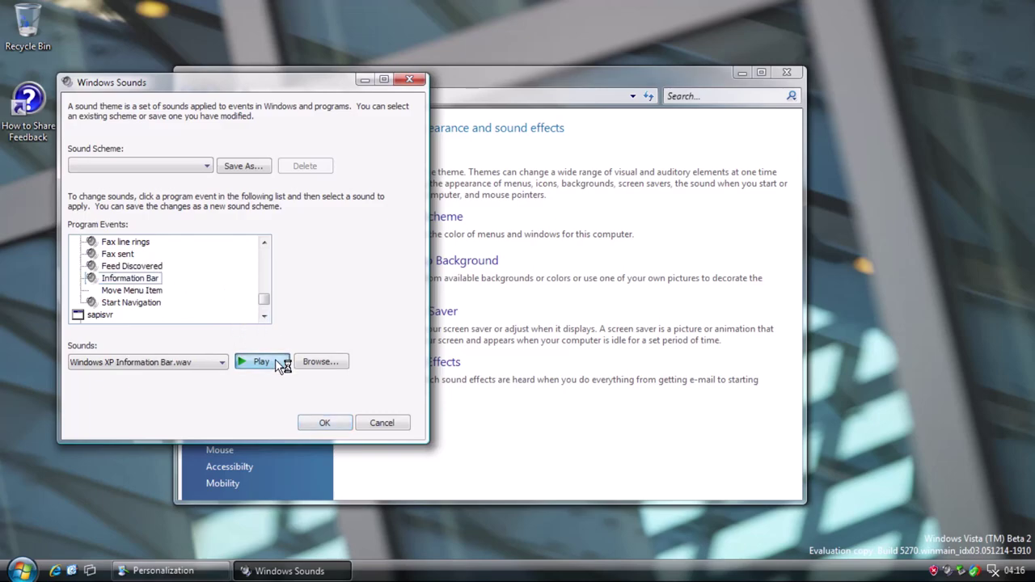
left_click(131, 302)
left_click(263, 361)
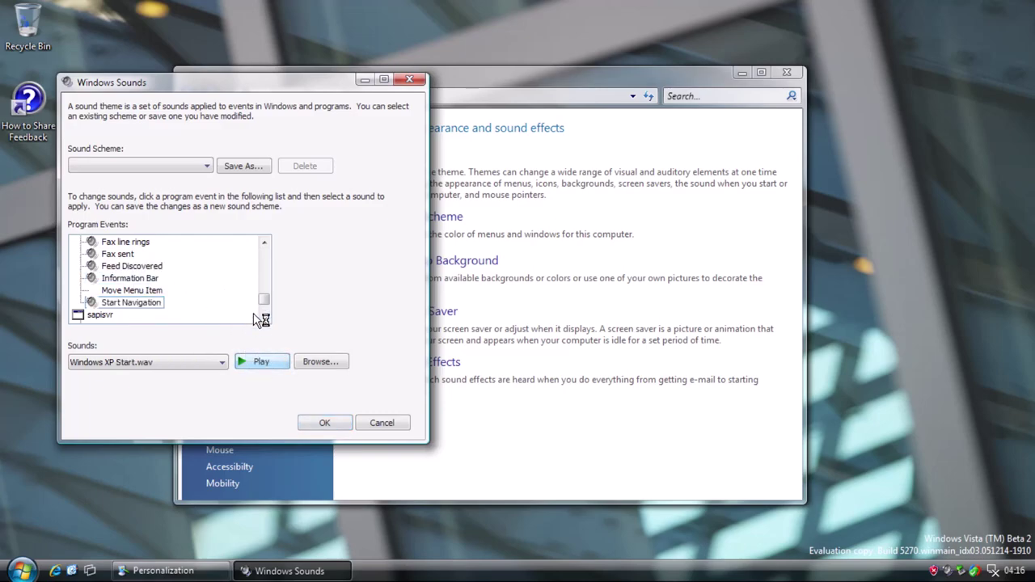
Cancel the sound settings without saving any changes.
left_click(263, 317)
left_click(263, 317)
left_click(263, 317)
left_click(263, 317)
left_click(264, 317)
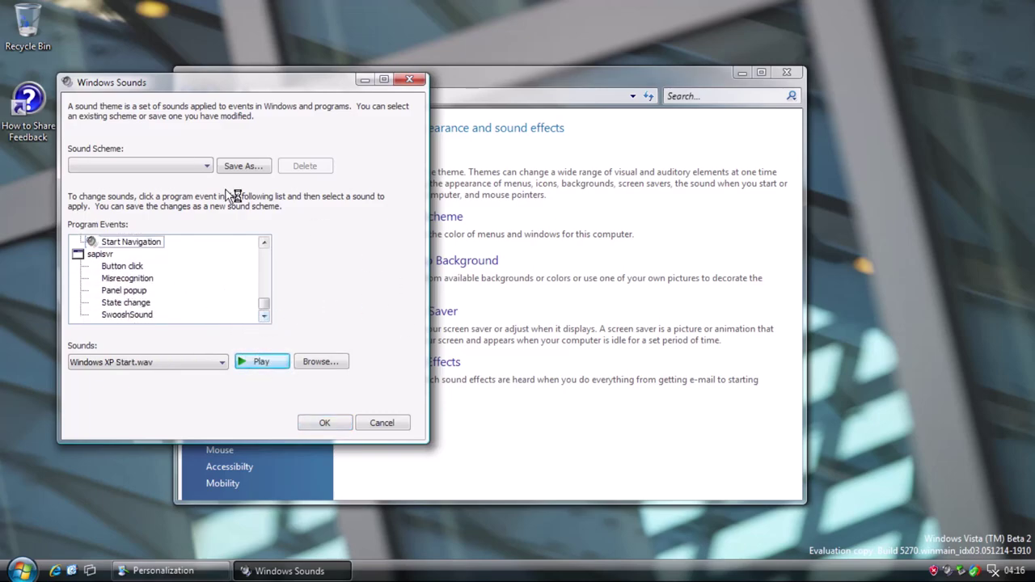
left_click(407, 426)
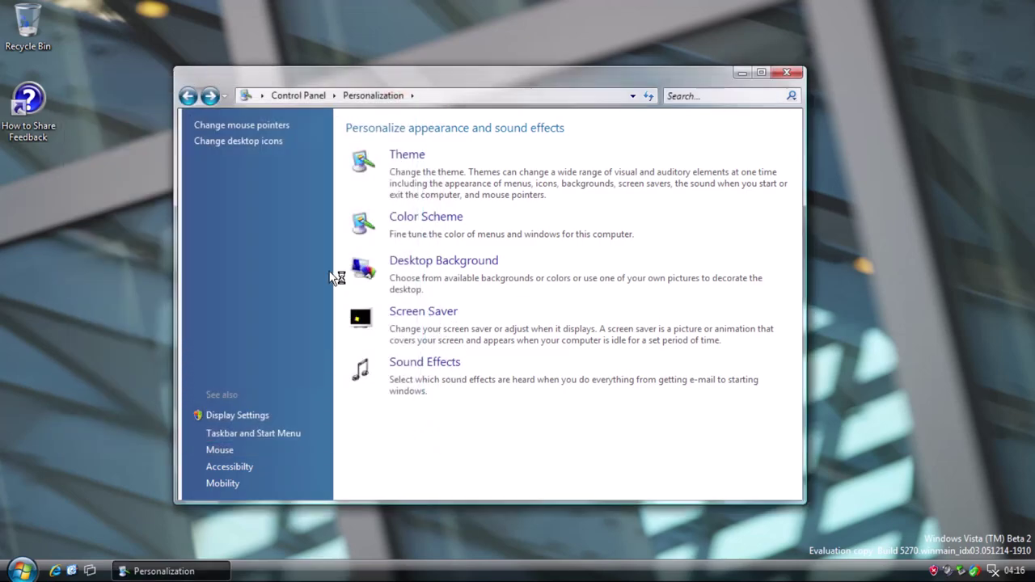
Review the mouse pointer schemes, buttons, wheel and hardware tabs, then close Mouse settings.
left_click(227, 123)
left_click(566, 296)
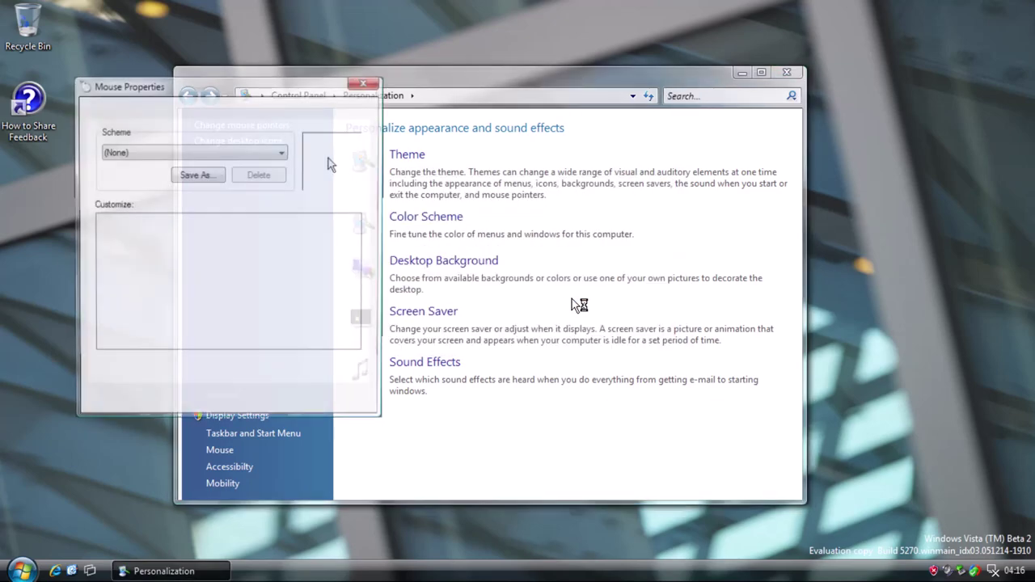
left_click(180, 153)
left_click(116, 138)
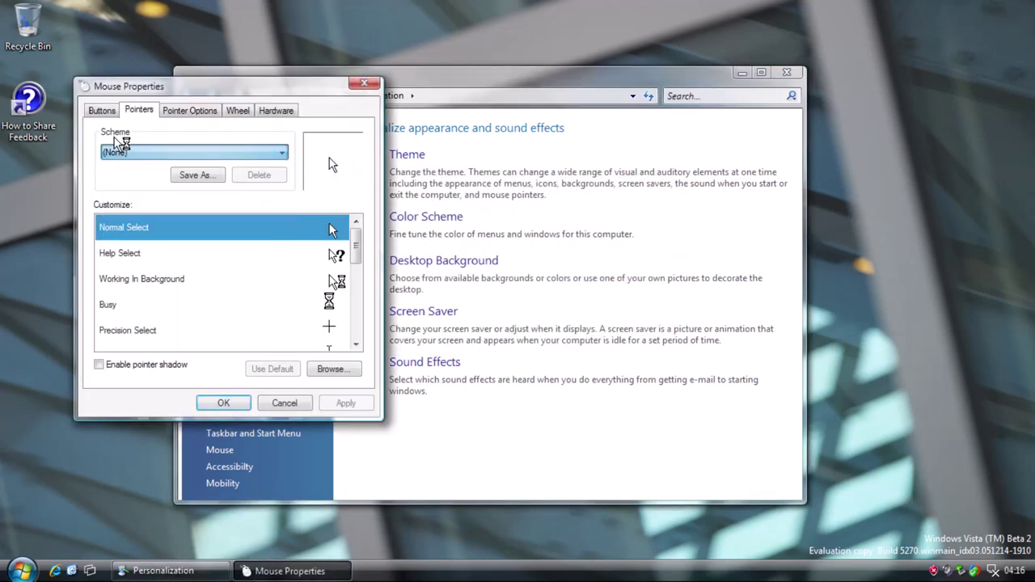
left_click(102, 111)
left_click(252, 111)
left_click(273, 111)
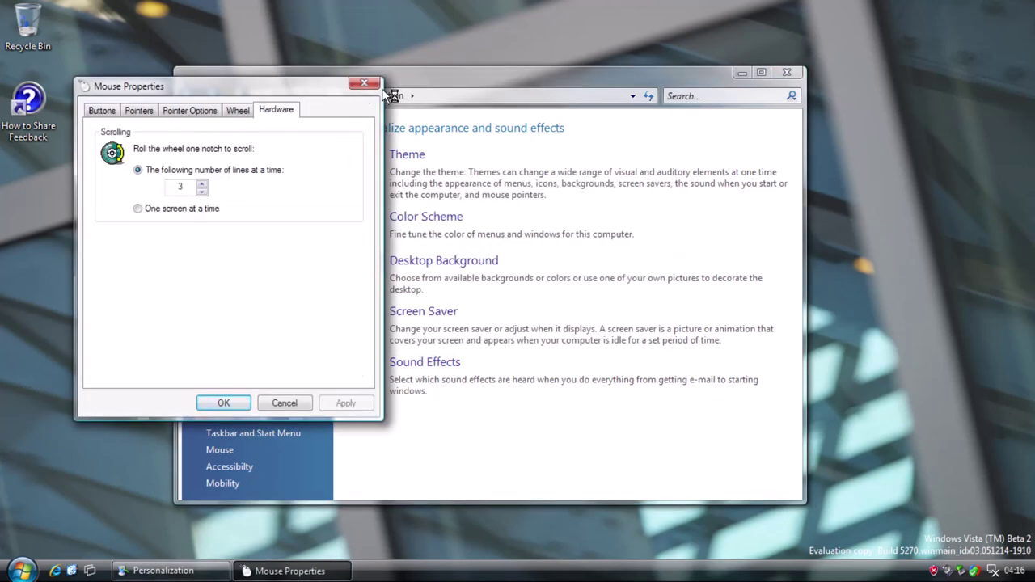
left_click(394, 82)
left_click(98, 95)
left_click(96, 94)
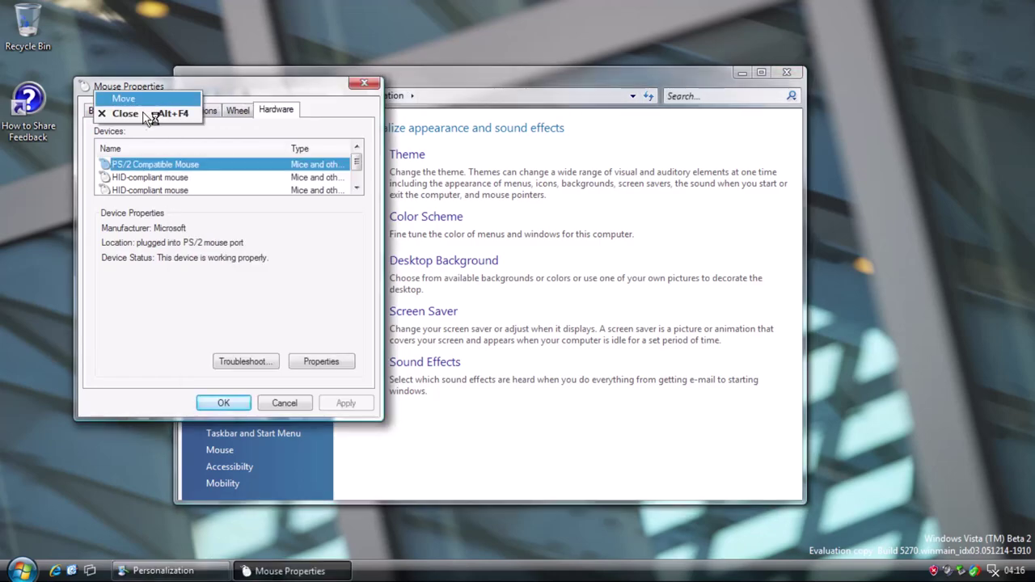
left_click(113, 110)
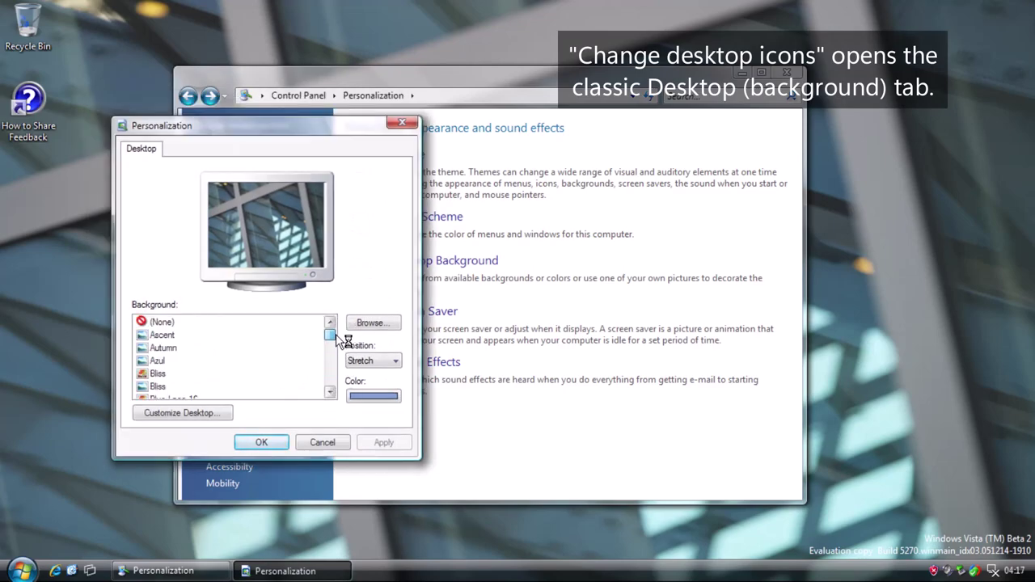
Look at the desktop icon choices and close them and the background settings unchanged.
left_click(182, 414)
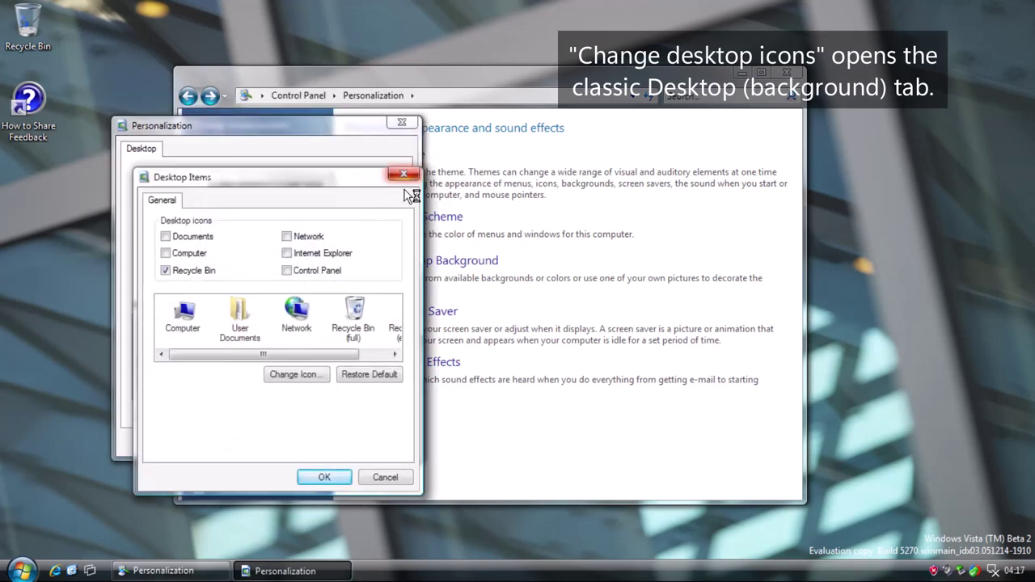
left_click_drag(298, 354, 260, 360)
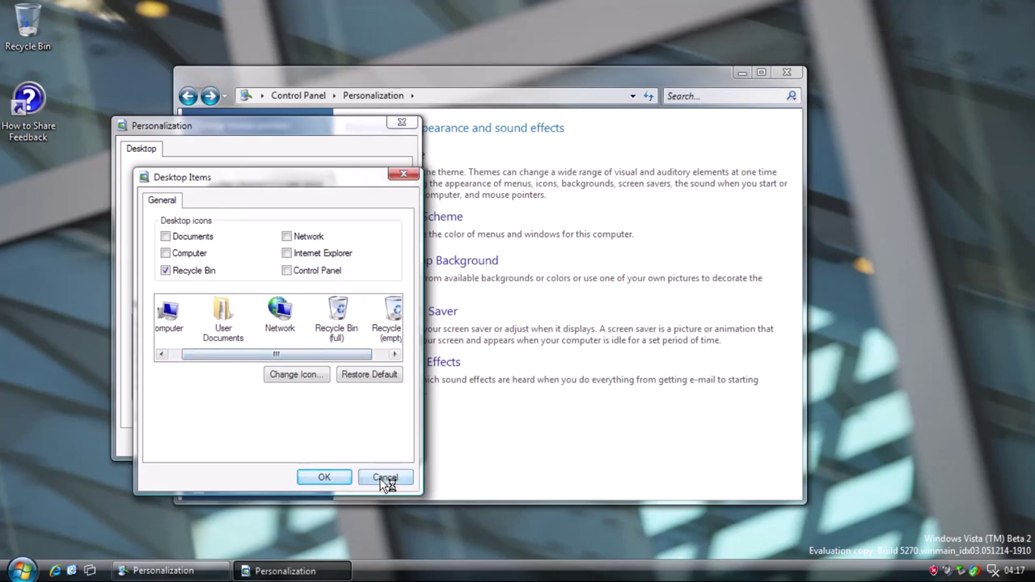
left_click(385, 477)
left_click(325, 443)
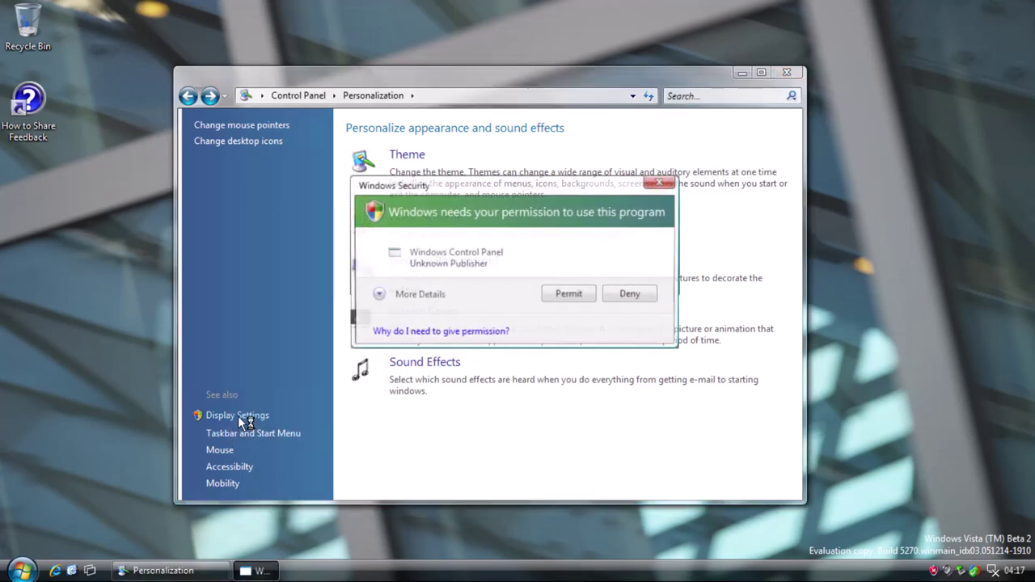
Permit Display Settings, view its Scale (DPI) tab, cancel, and approve the mouse and mobility prompts.
left_click(567, 295)
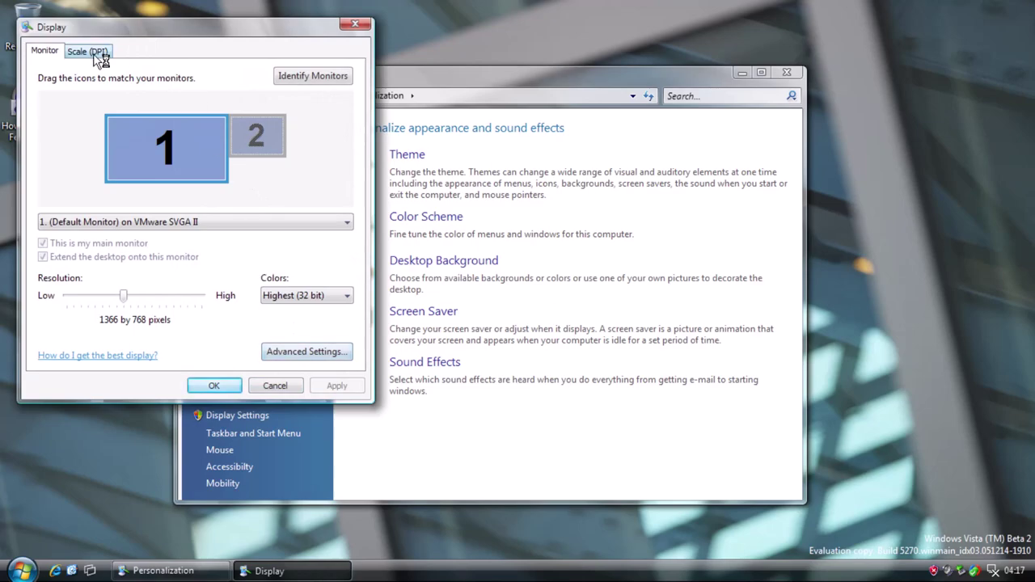
left_click(89, 52)
left_click(287, 385)
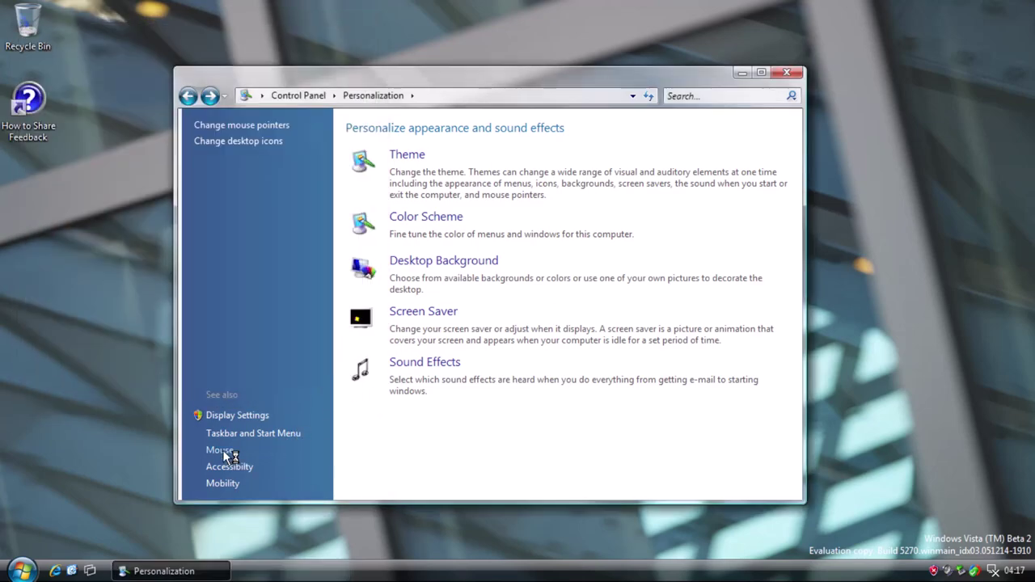
left_click(574, 296)
left_click(577, 297)
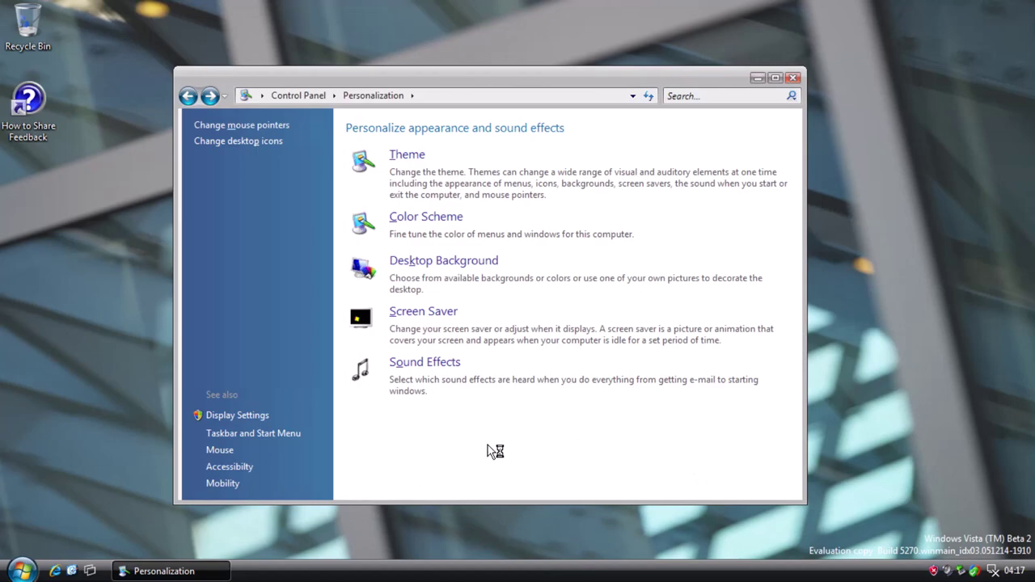
Close Personalization and glance at the taskbar calendar.
key("alt+F4")
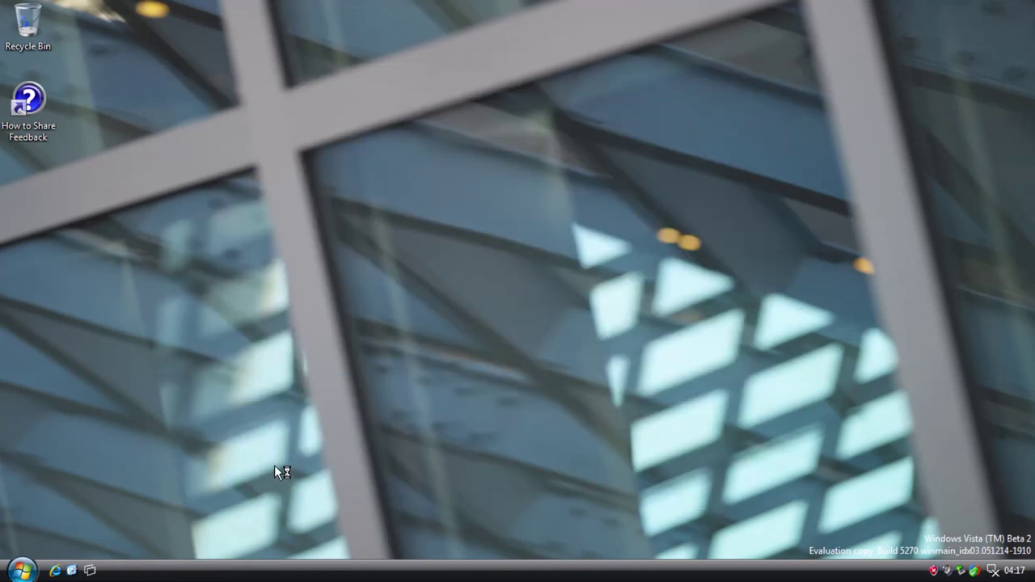
left_click(1015, 570)
left_click(768, 500)
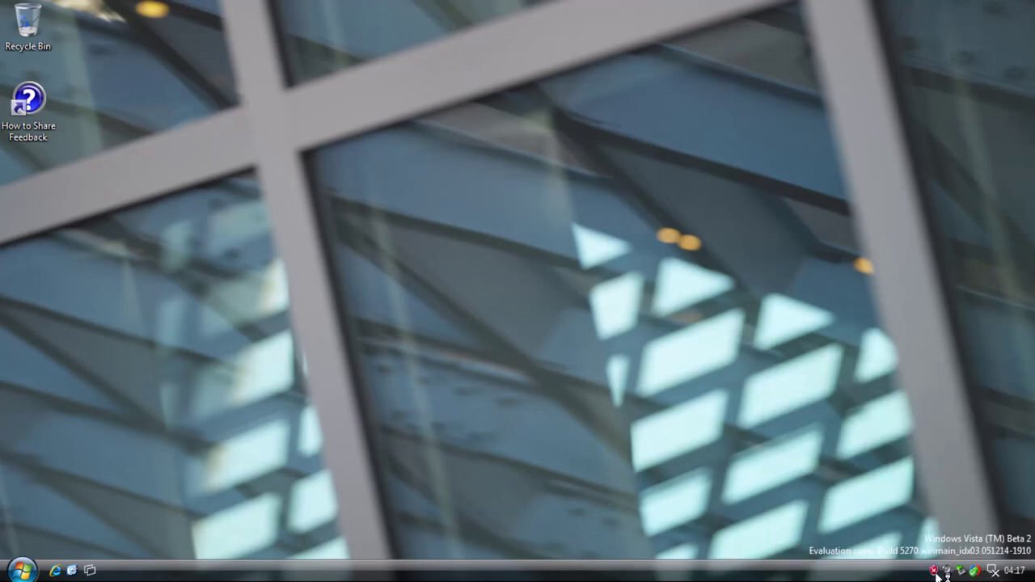
Open Security Center from the tray shield and expand General Security, Spyware and Firewall sections.
double_click(935, 571)
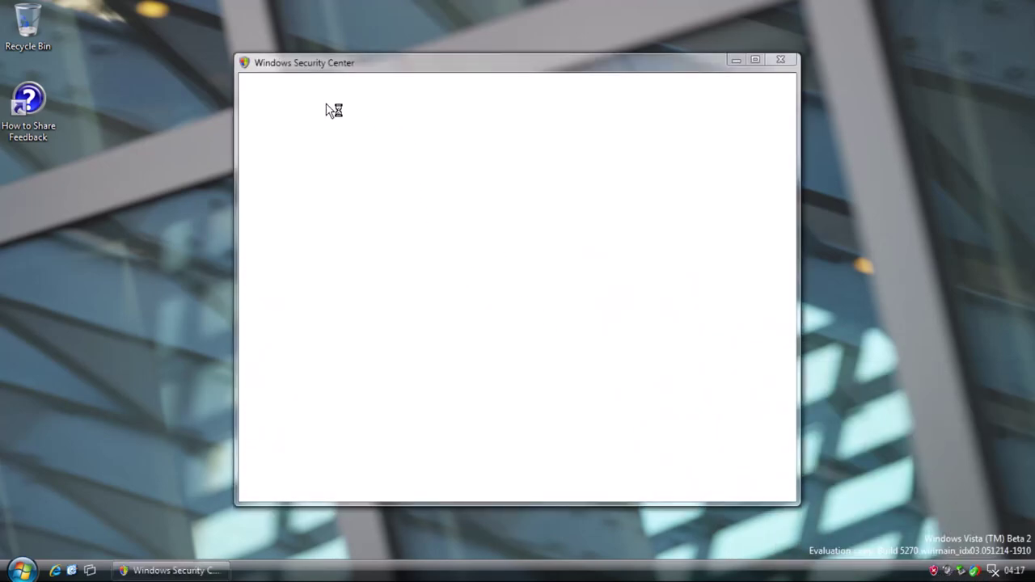
scroll(789, 283, "down", 1)
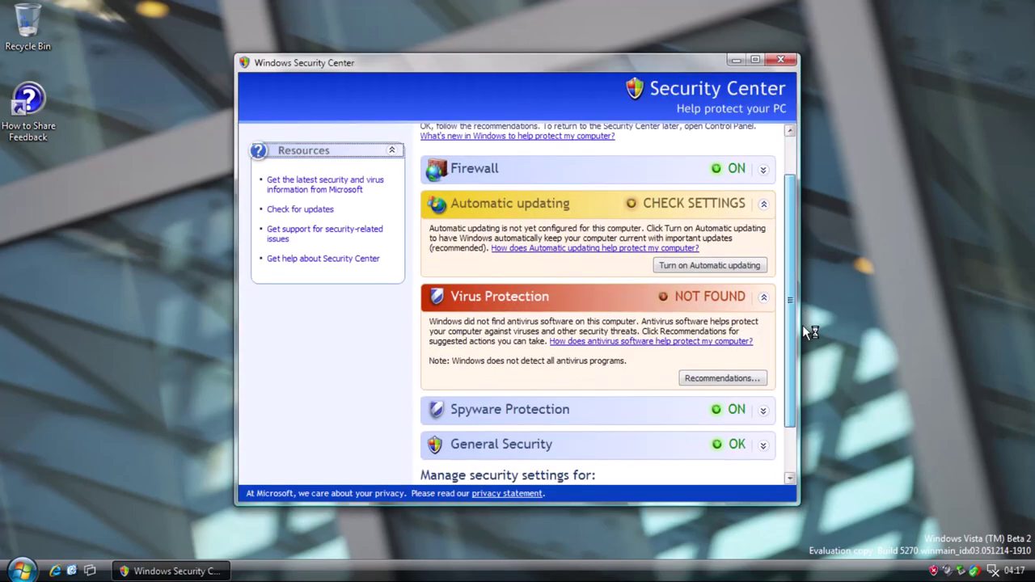
scroll(802, 325, "down", 1)
left_click(763, 386)
left_click(762, 352)
scroll(801, 372, "down", 1)
scroll(802, 374, "down", 1)
scroll(808, 291, "up", 4)
scroll(796, 277, "down", 1)
left_click(763, 167)
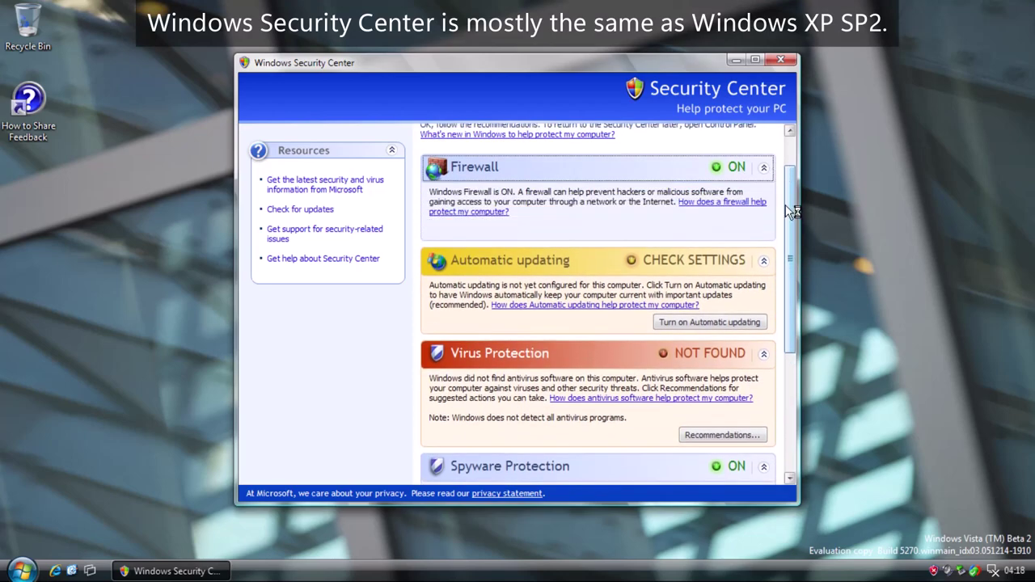
scroll(802, 348, "down", 4)
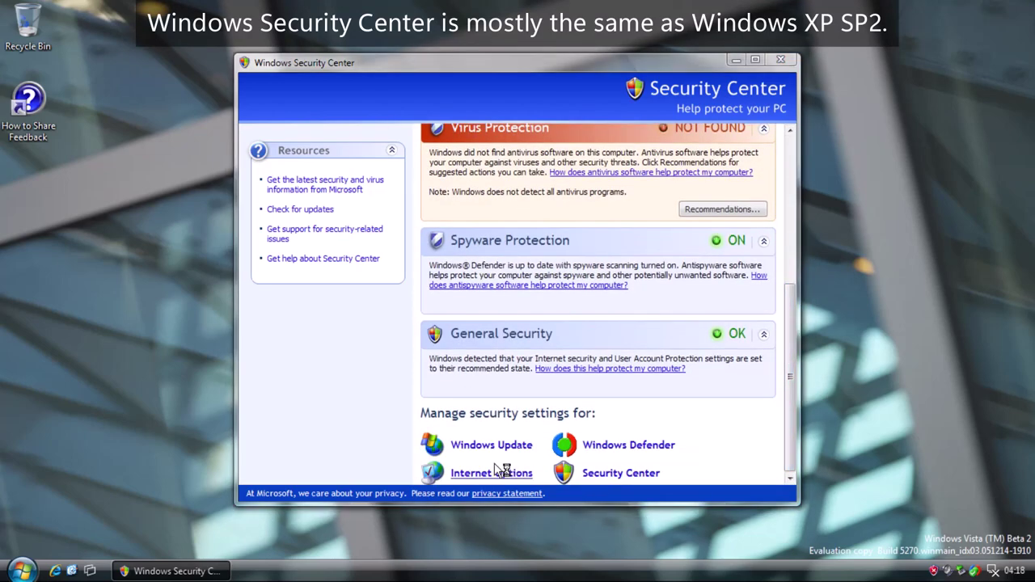
Browse every Internet Options tab from General to Advanced, close it, and go to Windows Update.
left_click(139, 152)
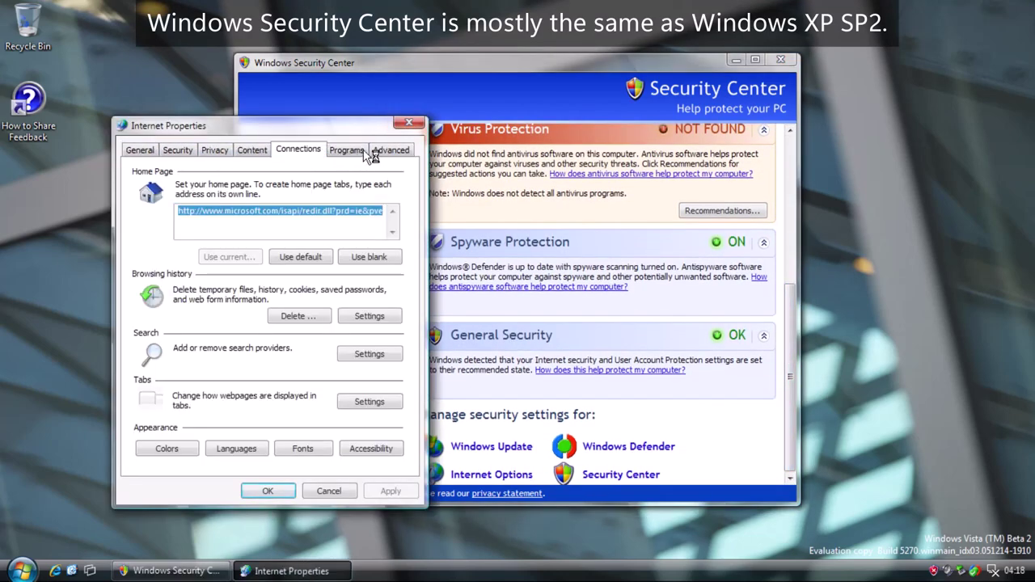
left_click(392, 149)
left_click(177, 150)
left_click(214, 150)
left_click(251, 150)
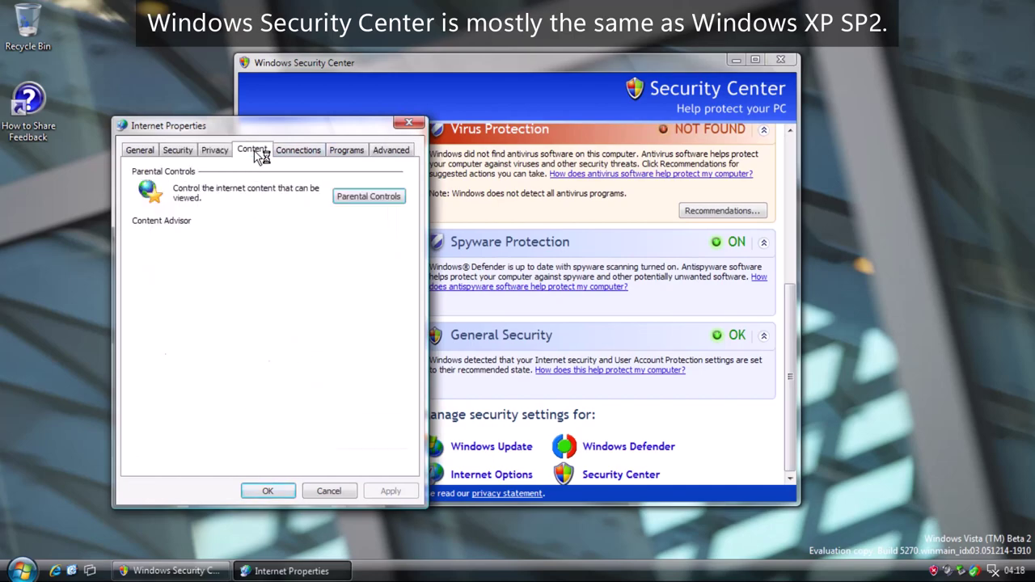
left_click(298, 150)
left_click(346, 150)
left_click(392, 149)
left_click(409, 122)
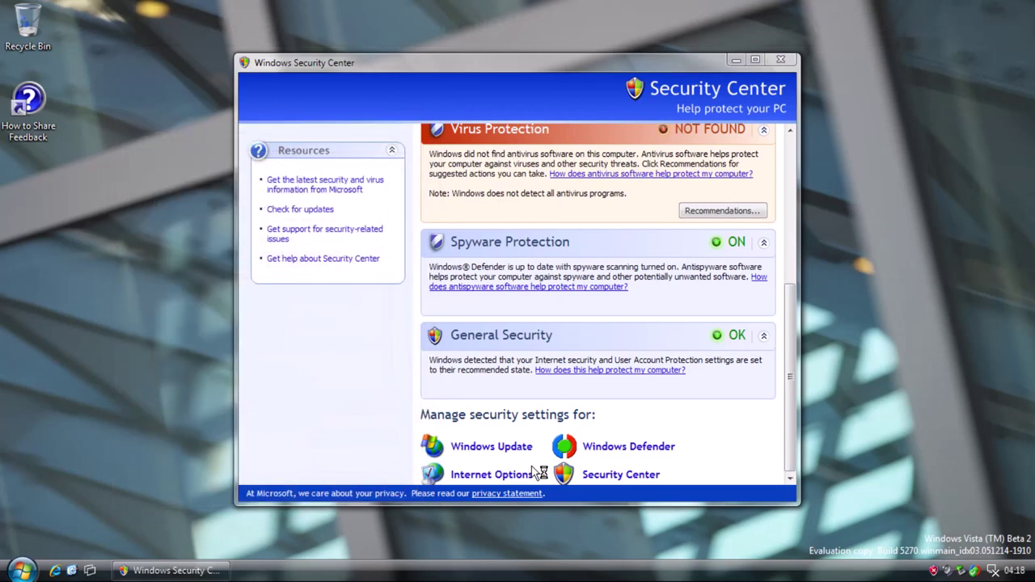
left_click(518, 449)
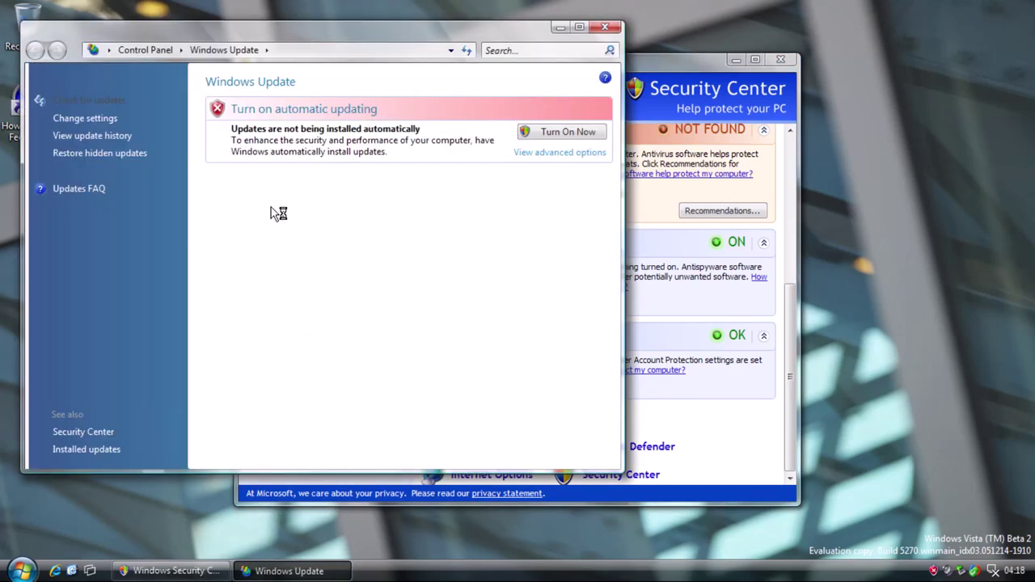
View Windows Update's Change settings page for automatic installation, then go back.
left_click(65, 117)
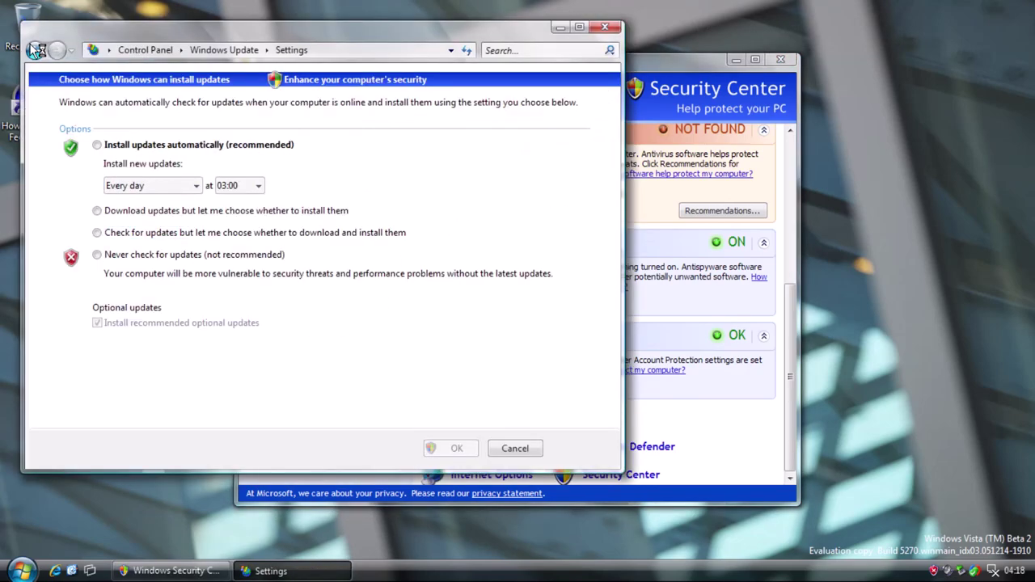
left_click(35, 51)
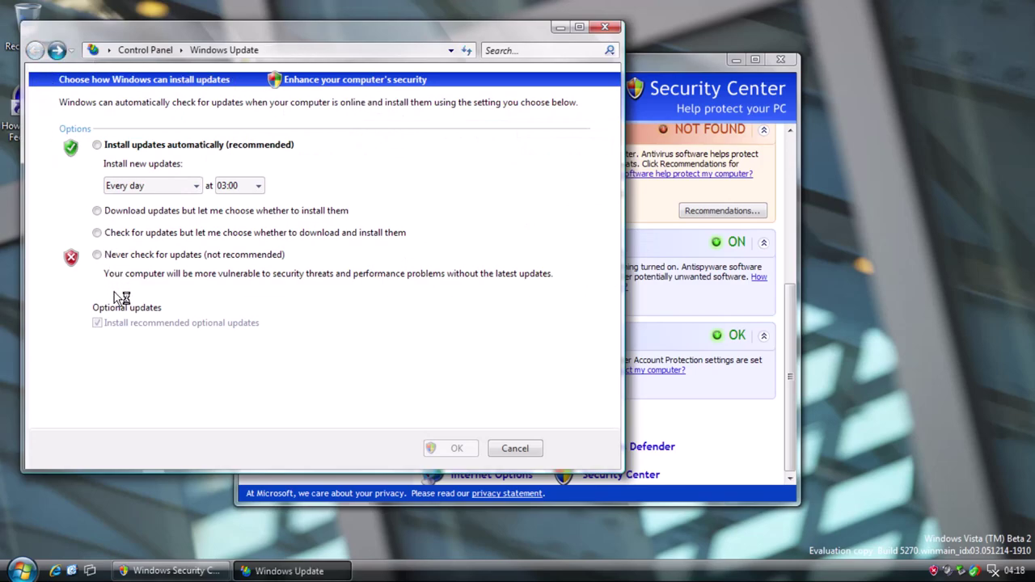
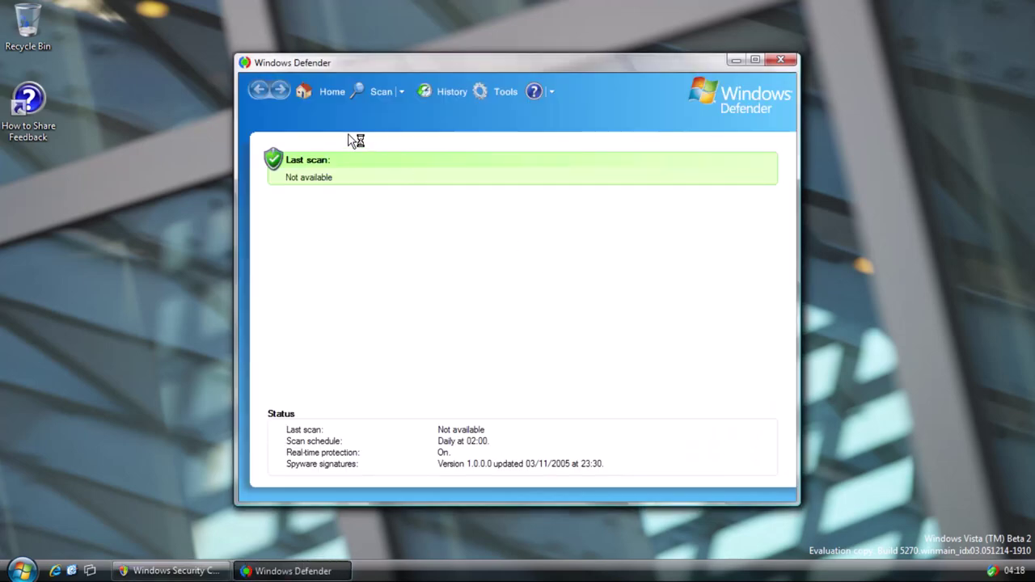
Read the About Windows Defender version details, then close them, leaving the browser's error page in front.
left_click(552, 92)
left_click(597, 168)
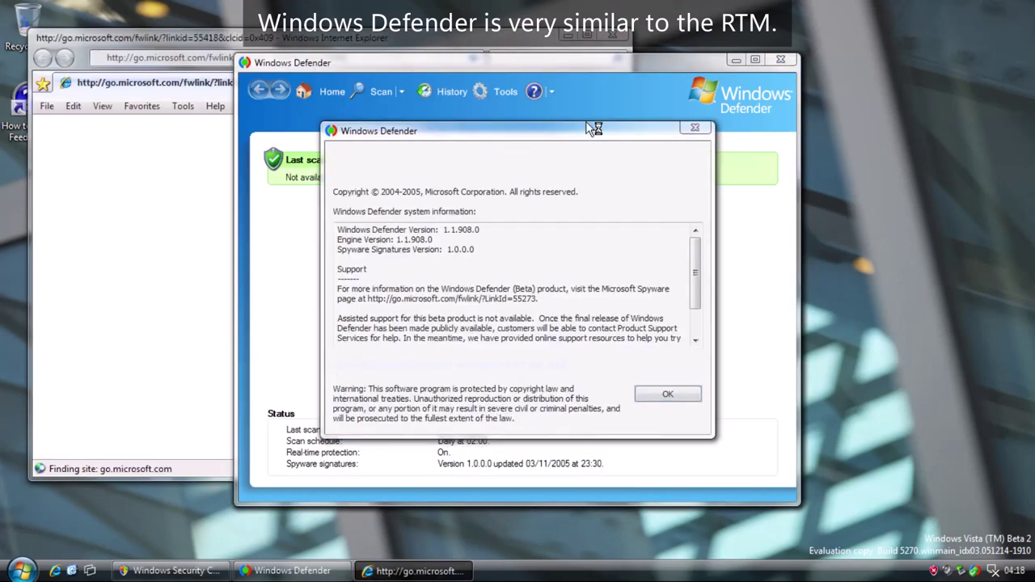
scroll(536, 323, "down", 2)
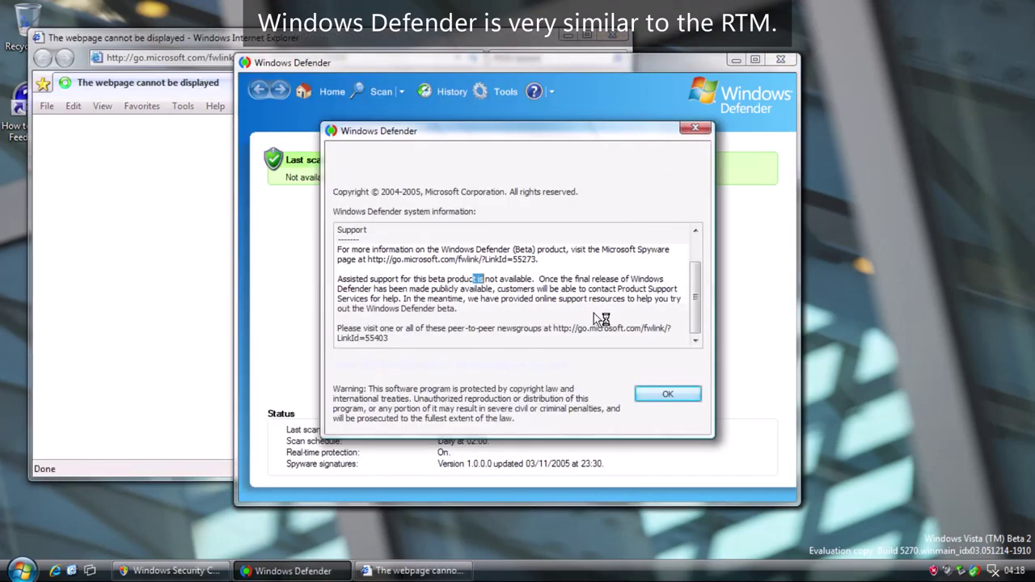
left_click(667, 394)
left_click(146, 196)
left_click_drag(142, 197, 122, 185)
View the About Internet Explorer details, then expand More information on the error page.
left_click(622, 78)
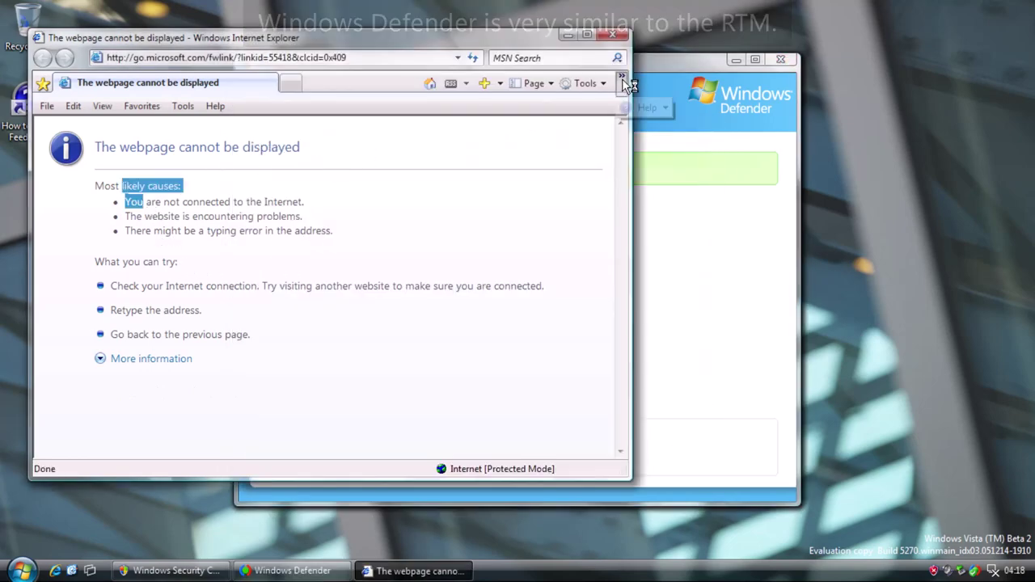
left_click(639, 107)
left_click(680, 216)
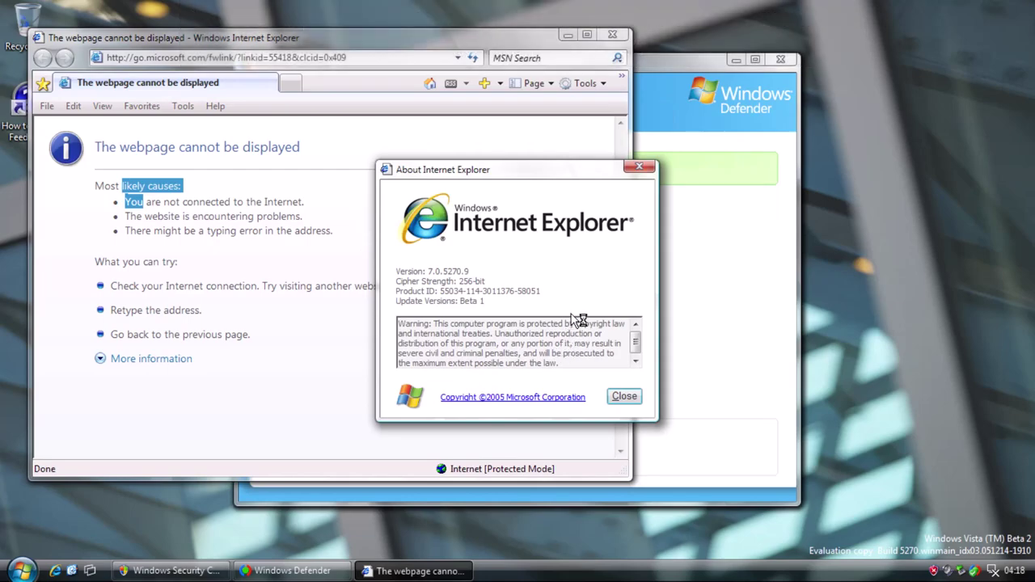
left_click(624, 396)
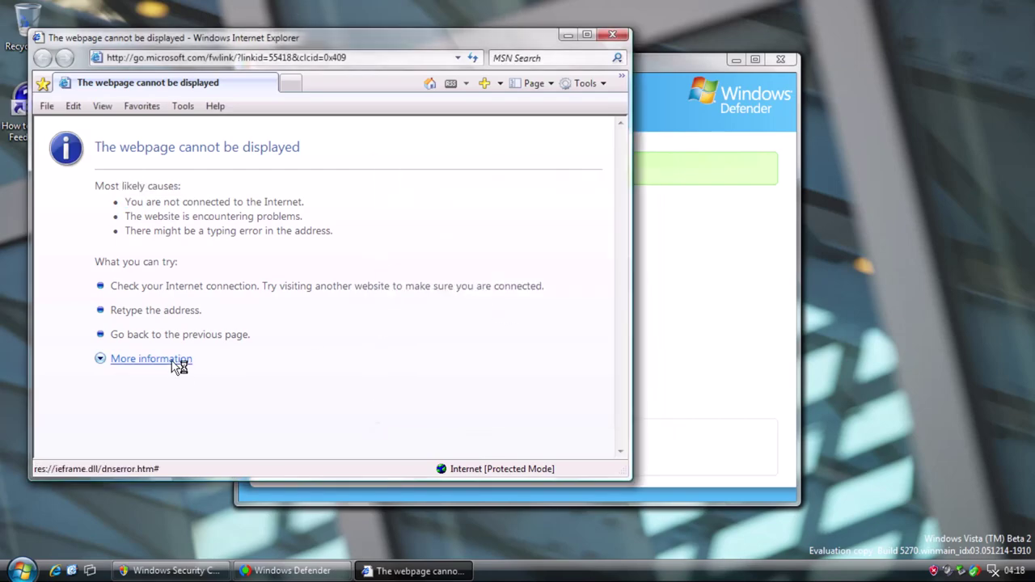
left_click(176, 360)
Look through the Tools and Page menus and open a new blank tab.
left_click(585, 83)
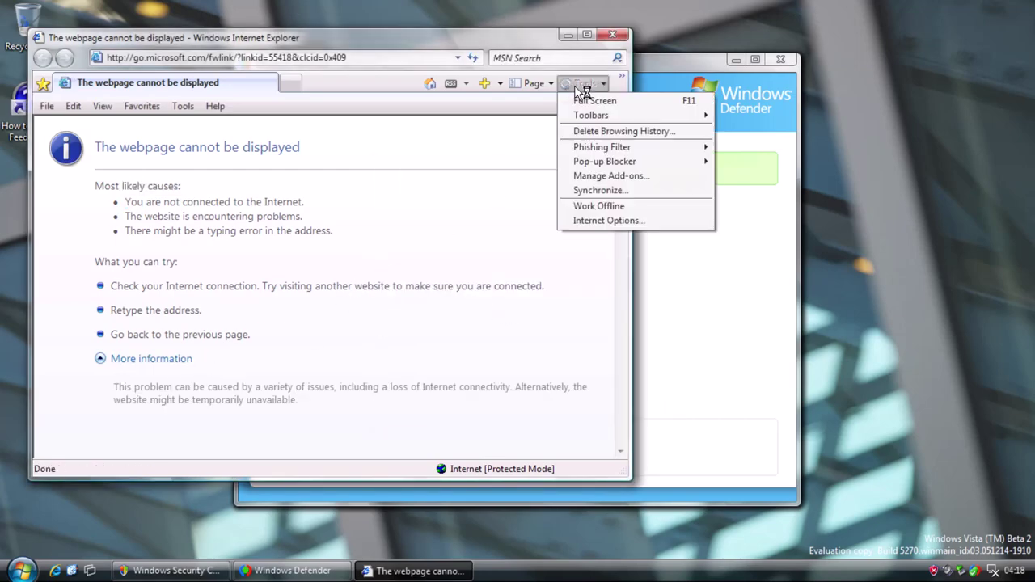
left_click(534, 84)
left_click(305, 85)
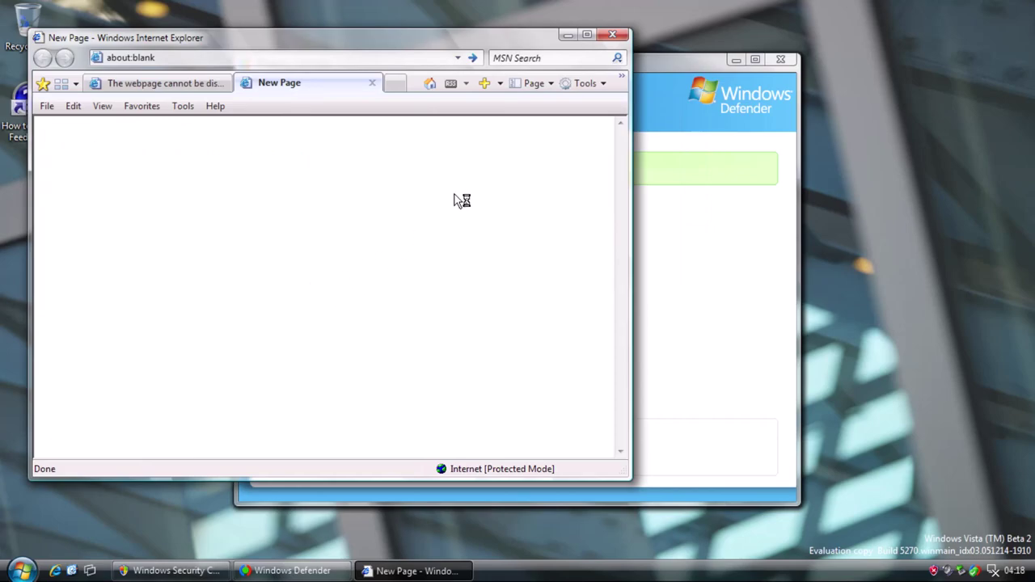
left_click(395, 84)
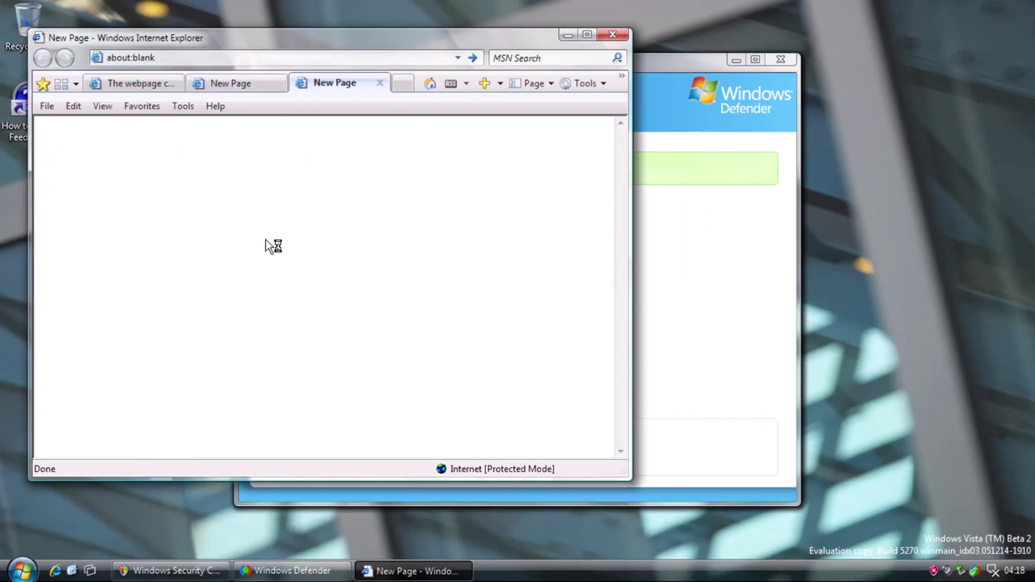
Close Internet Explorer with all its tabs, then show Windows Defender's History page.
left_click(102, 106)
left_click(393, 282)
left_click(624, 38)
left_click(349, 299)
left_click(460, 90)
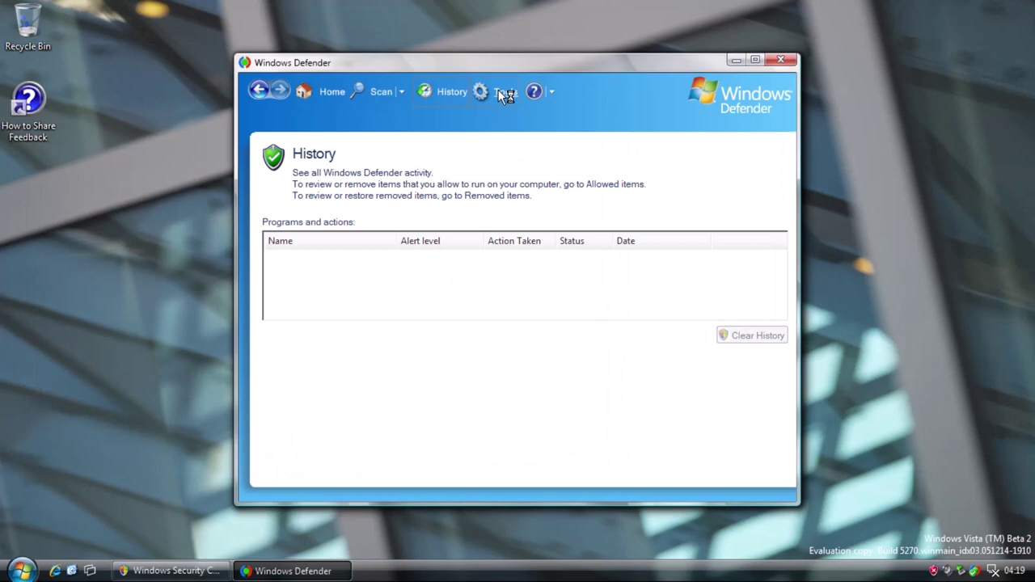
Return Windows Defender to its home status page and close it.
left_click(501, 91)
left_click(324, 94)
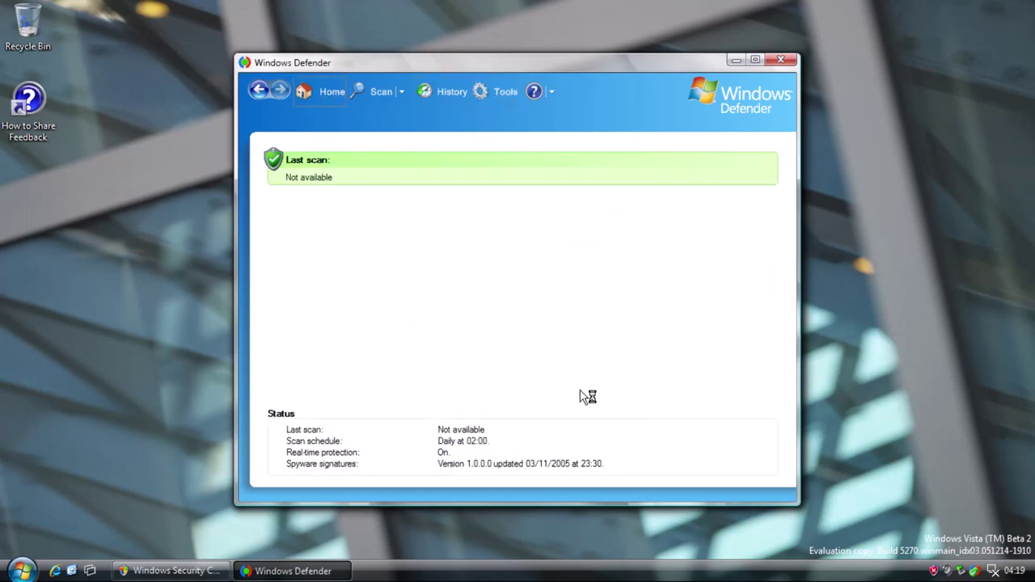
left_click(790, 61)
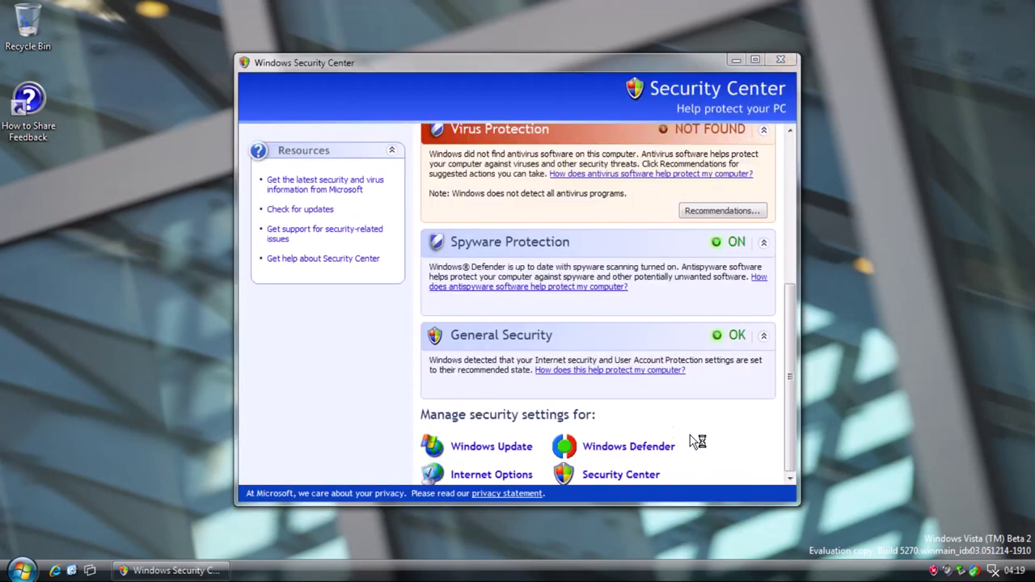
Close the Security Center and open the Computer window from the Start menu.
scroll(789, 364, "up", 7)
left_click(275, 260)
left_click(776, 61)
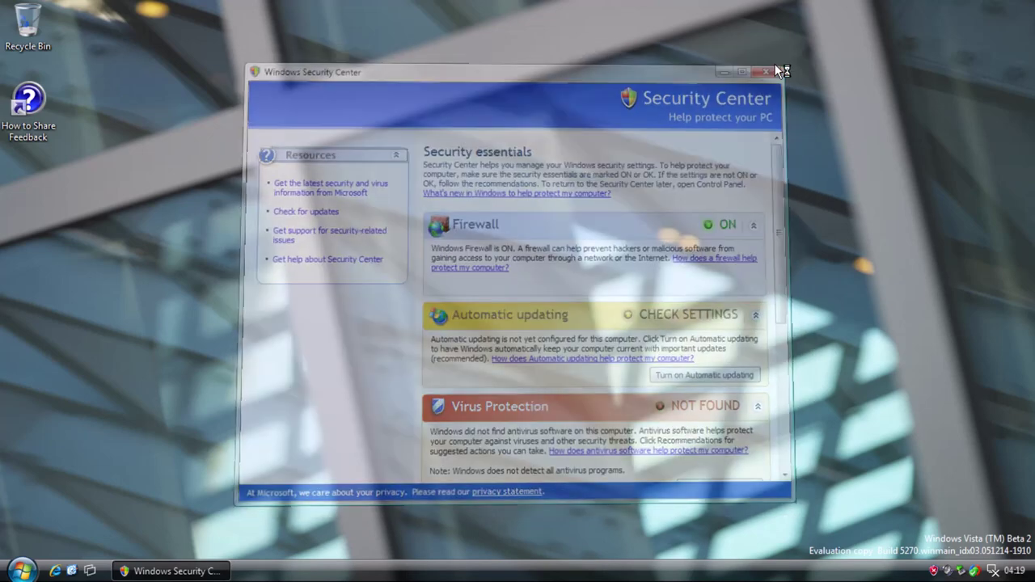
left_click(21, 570)
left_click(274, 391)
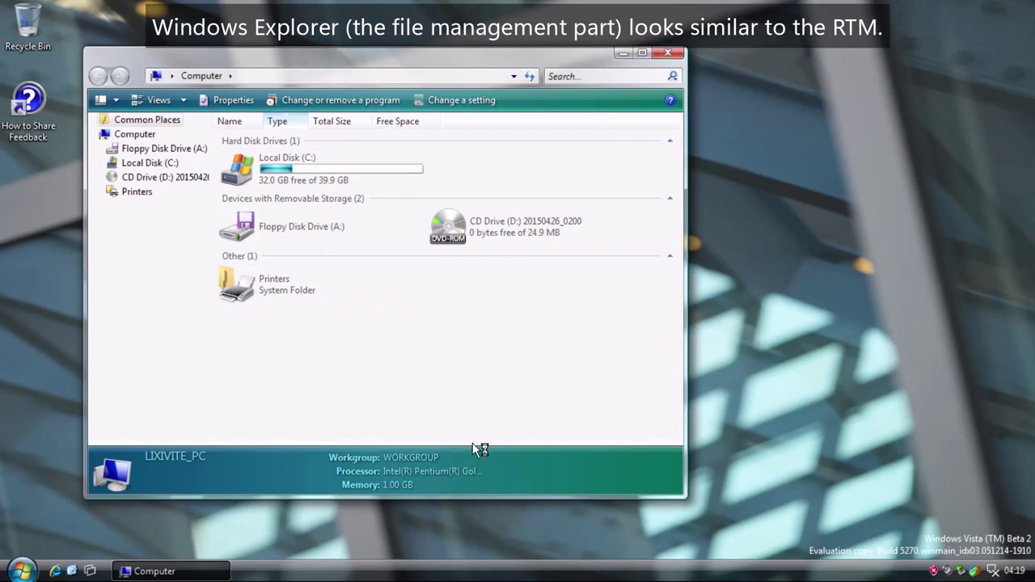
Set the details pane to medium size and maximize the Explorer window.
right_click(532, 479)
mouse_move(615, 516)
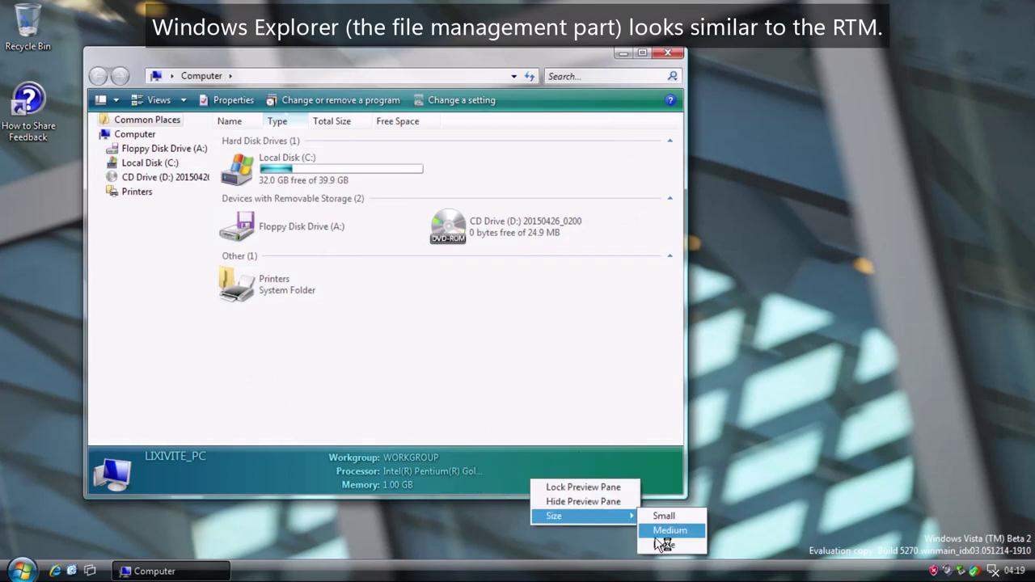
left_click(663, 544)
right_click(472, 431)
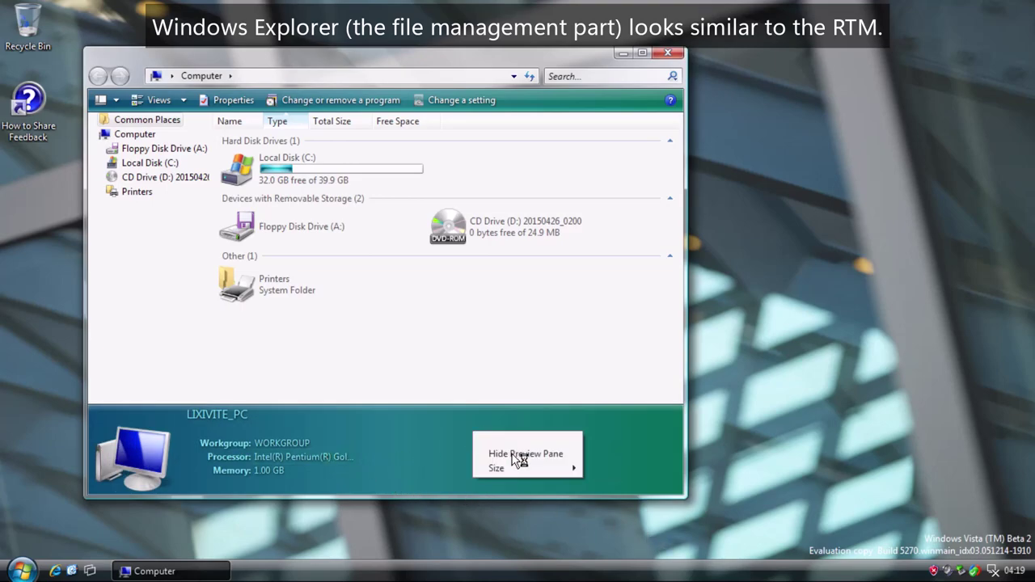
left_click(608, 473)
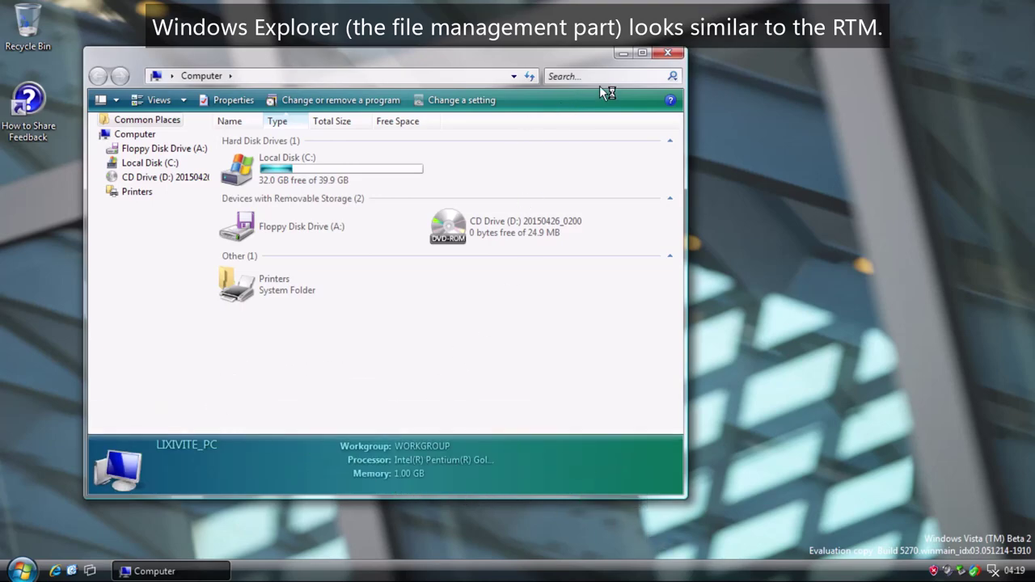
left_click(641, 52)
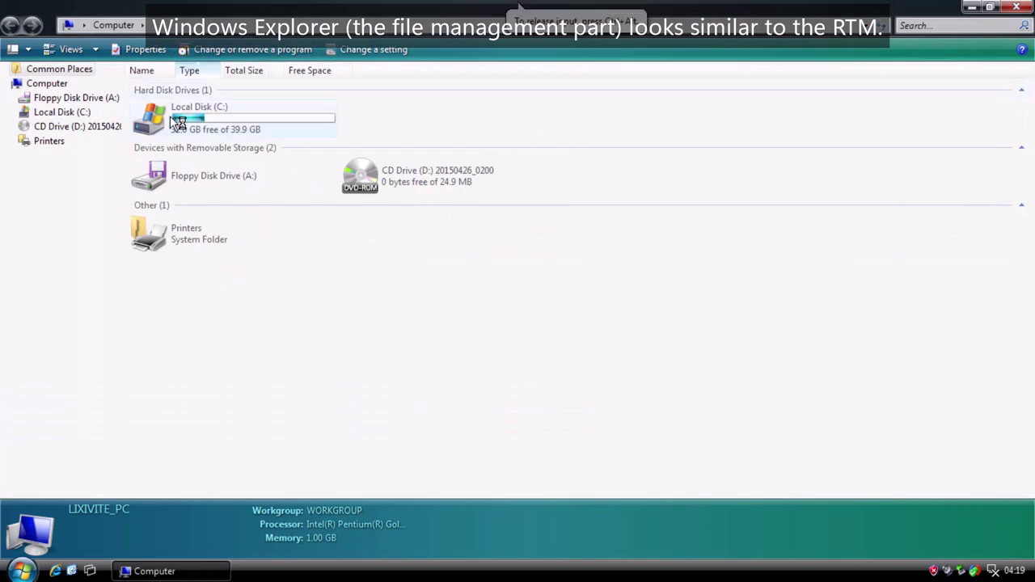
Open the Windows folder on Local Disk (C:).
double_click(178, 122)
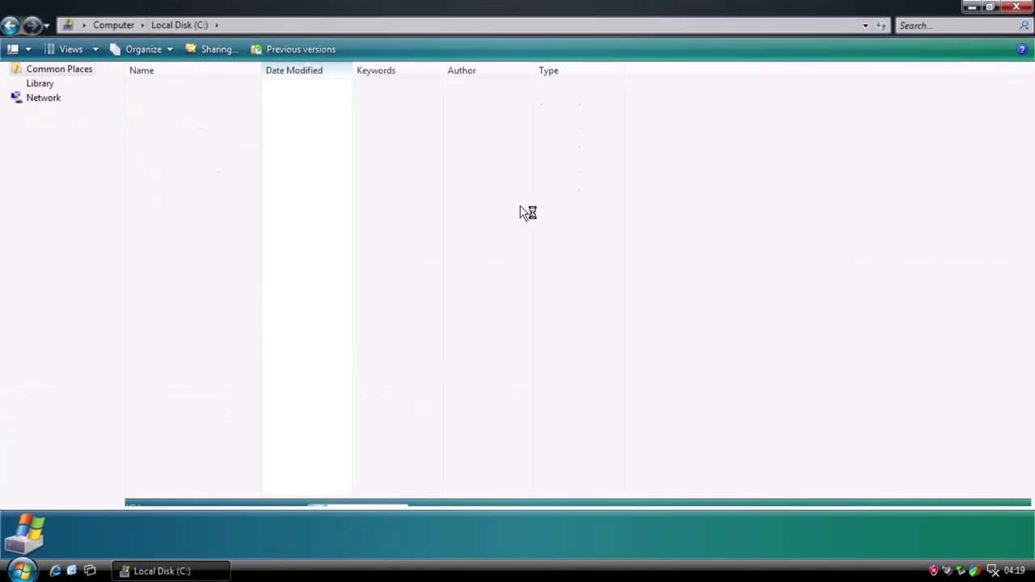
double_click(179, 203)
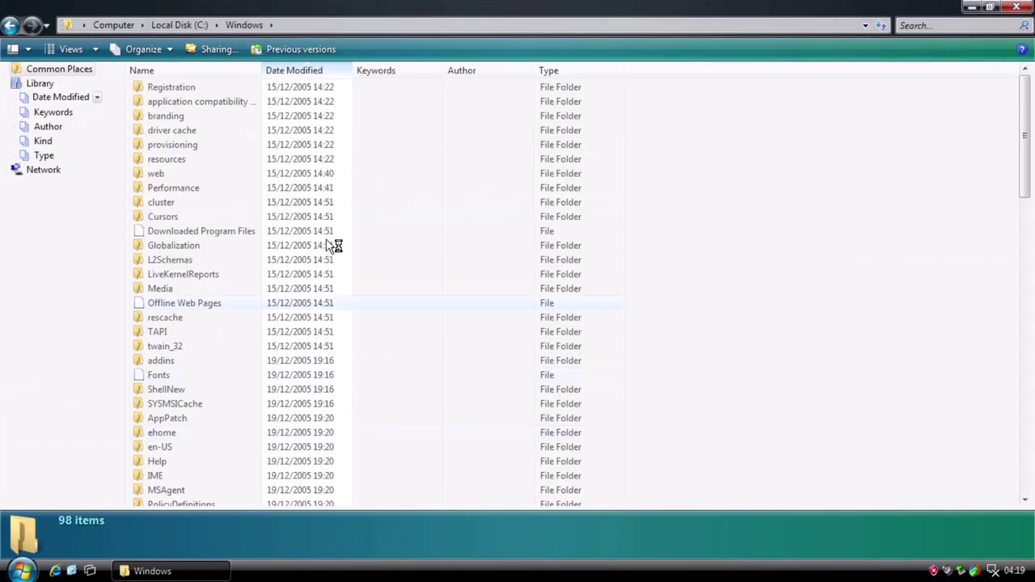
scroll(335, 294, "down", 20)
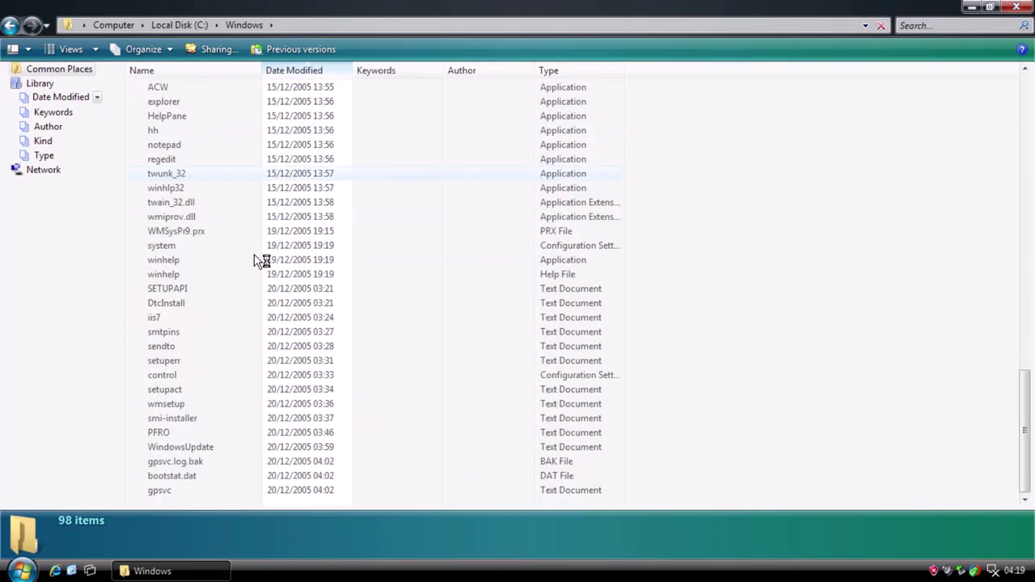
scroll(243, 301, "up", 6)
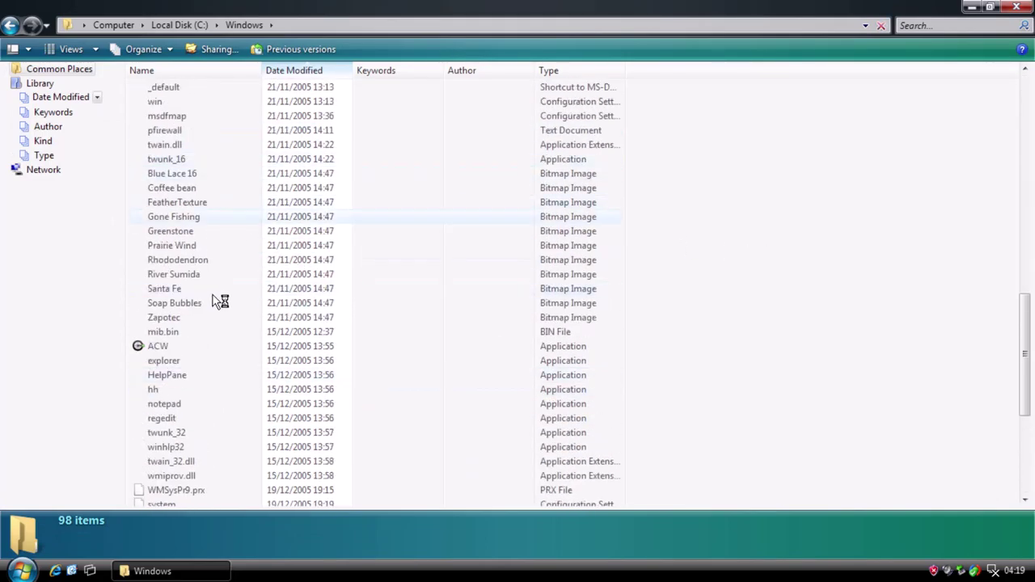
Turn off Hide extensions for known file types in Folder Options.
left_click(18, 50)
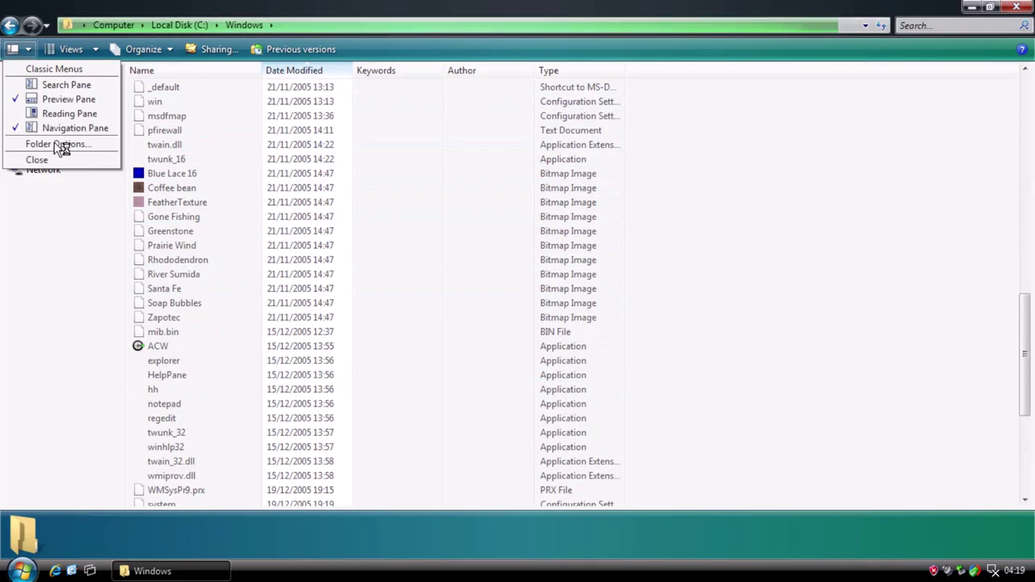
left_click(84, 143)
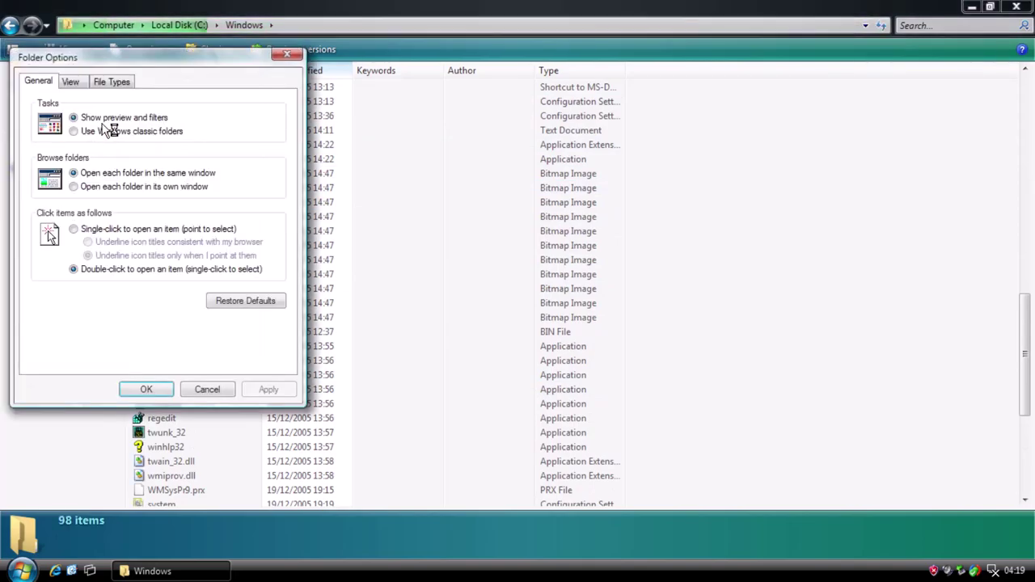
left_click(71, 84)
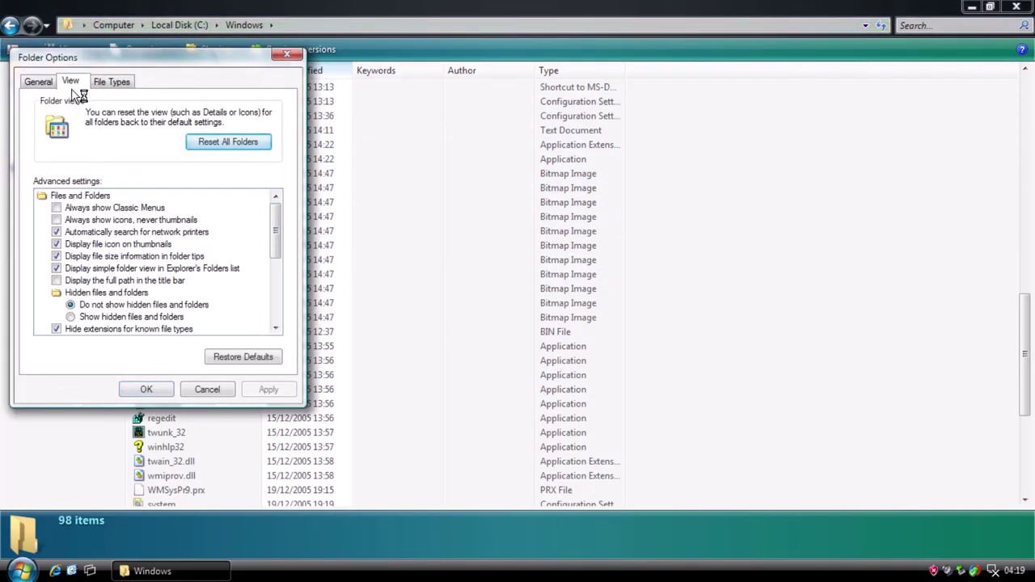
left_click(126, 331)
left_click(146, 391)
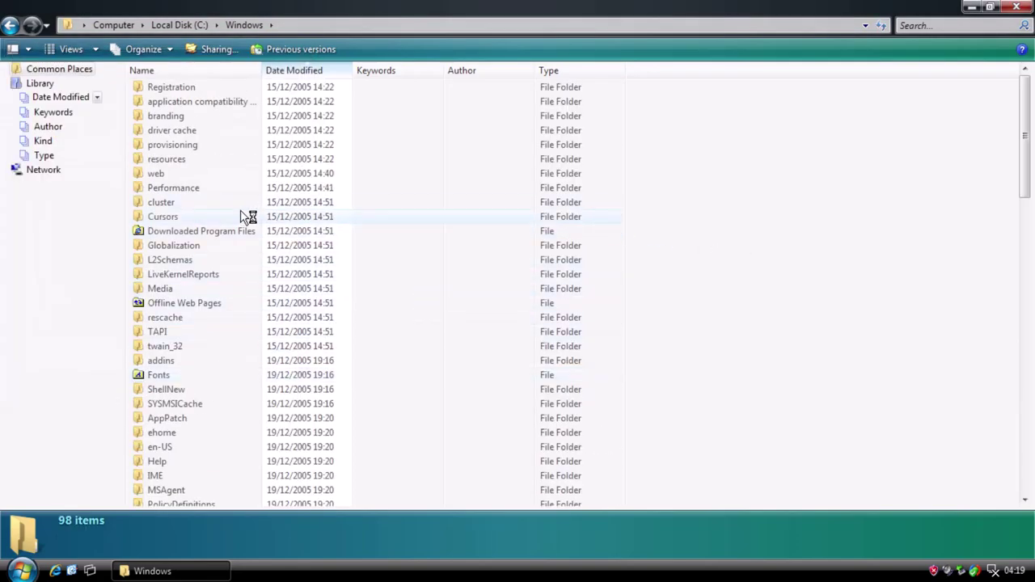
Sort by Name, open web\Wallpaper, and open GreenPla.bmp in the viewer.
scroll(213, 307, "down", 8)
scroll(199, 341, "up", 8)
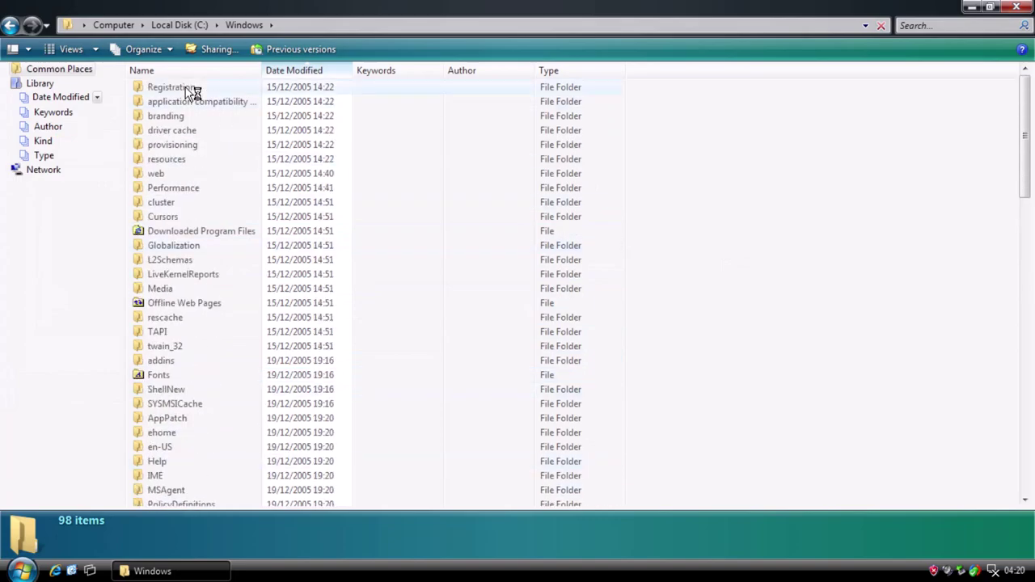
left_click(193, 70)
scroll(232, 360, "down", 6)
scroll(233, 360, "down", 5)
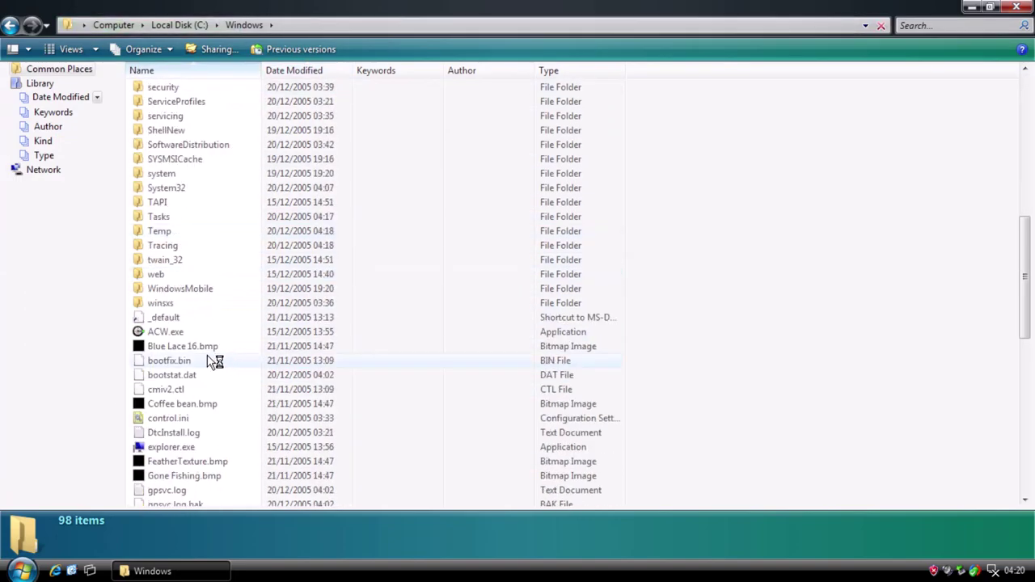
double_click(222, 270)
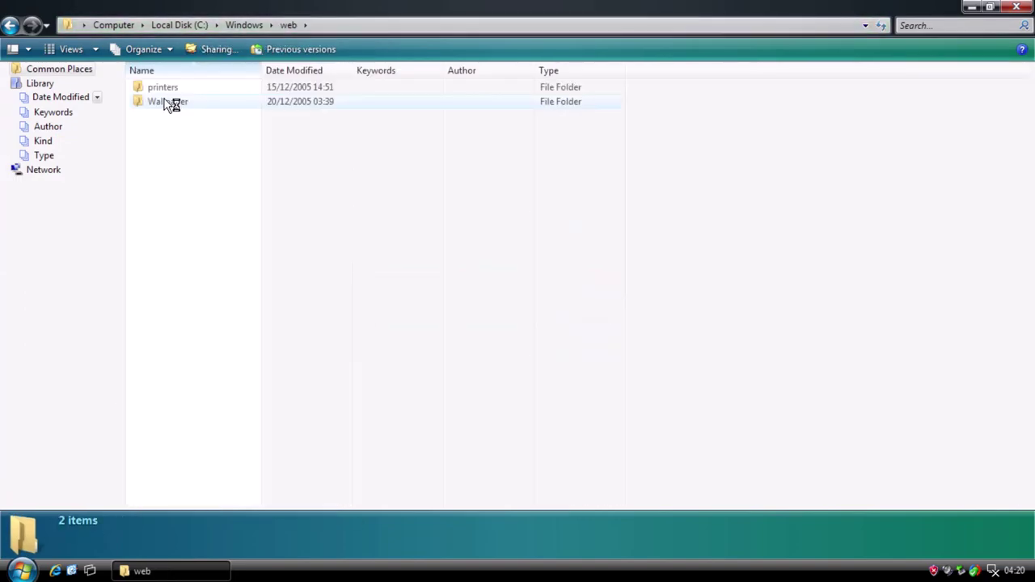
double_click(165, 100)
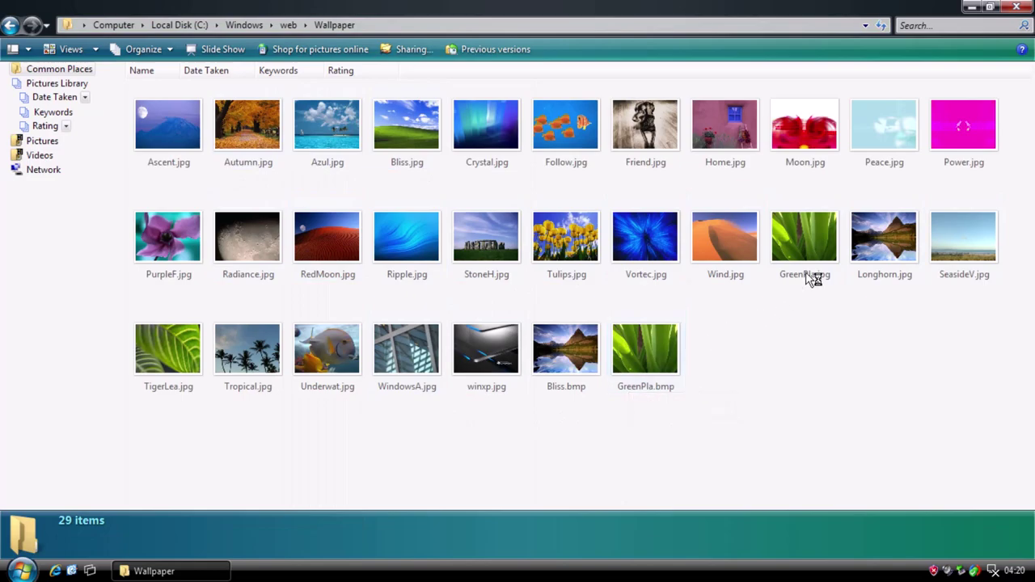
mouse_move(806, 271)
double_click(612, 356)
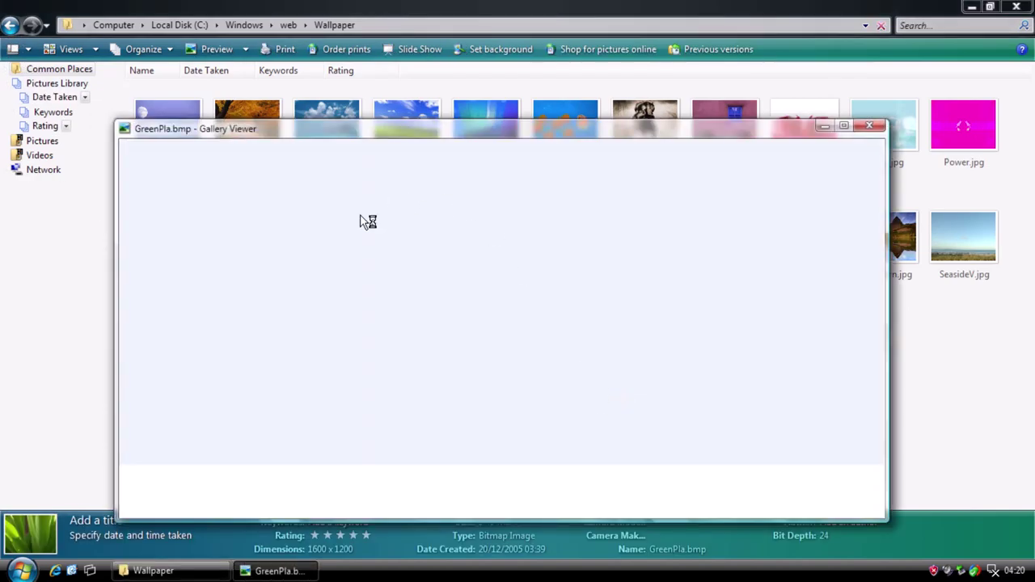
Maximize the viewer, step from GreenPla.jpg back three images to Bliss.jpg, then restore the window.
left_click(845, 127)
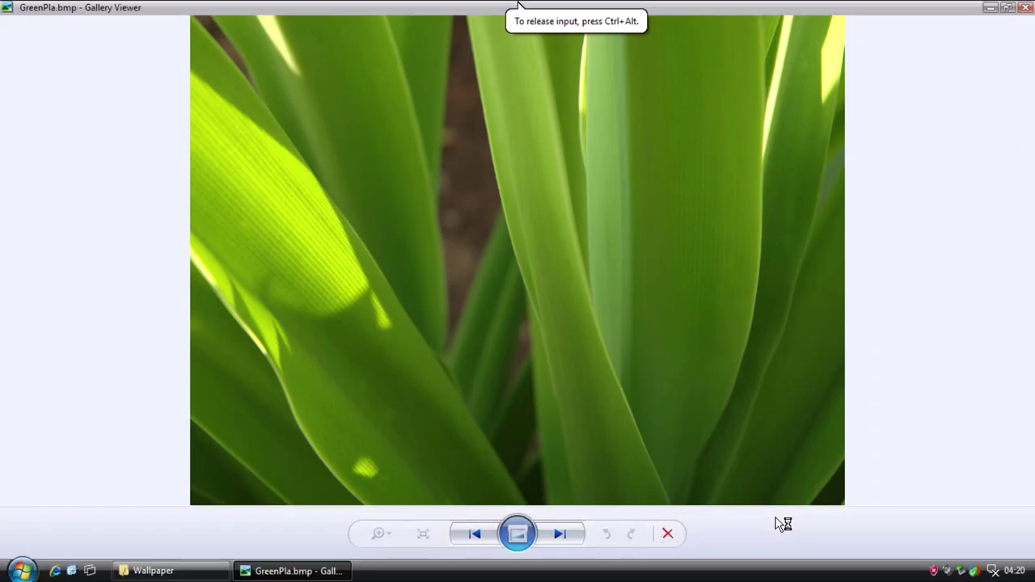
left_click(558, 533)
left_click(474, 535)
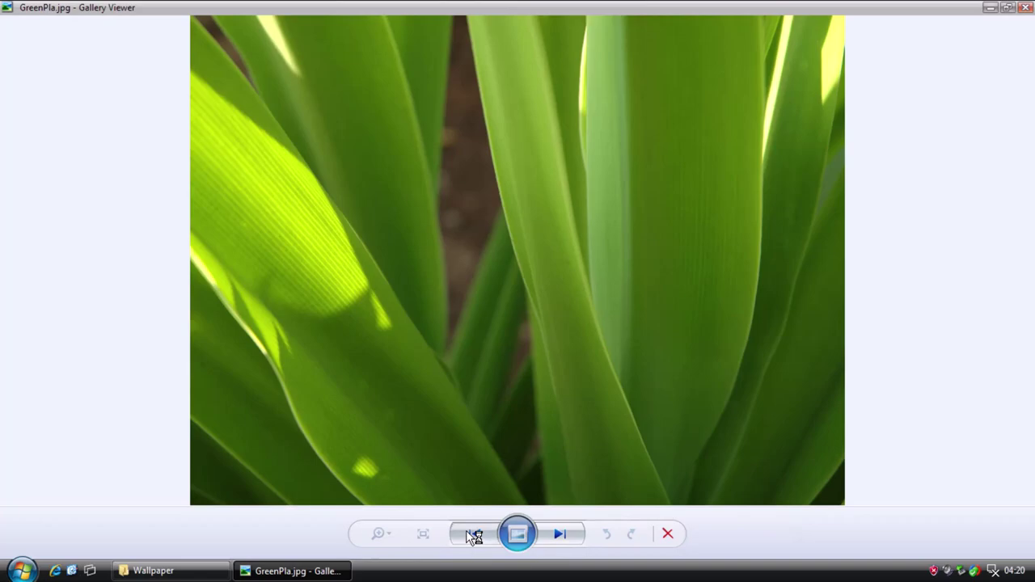
left_click(474, 535)
left_click(474, 534)
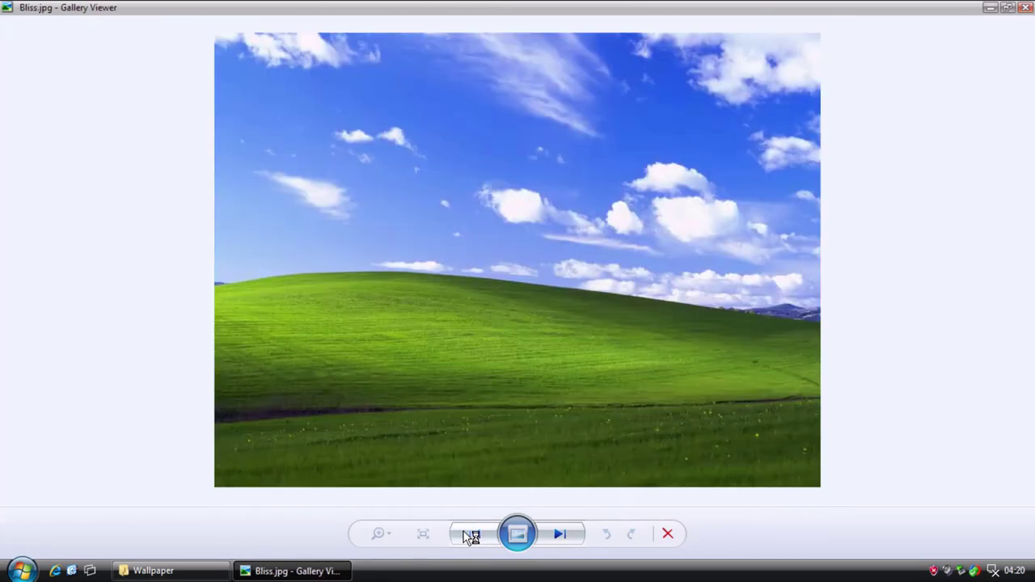
double_click(168, 13)
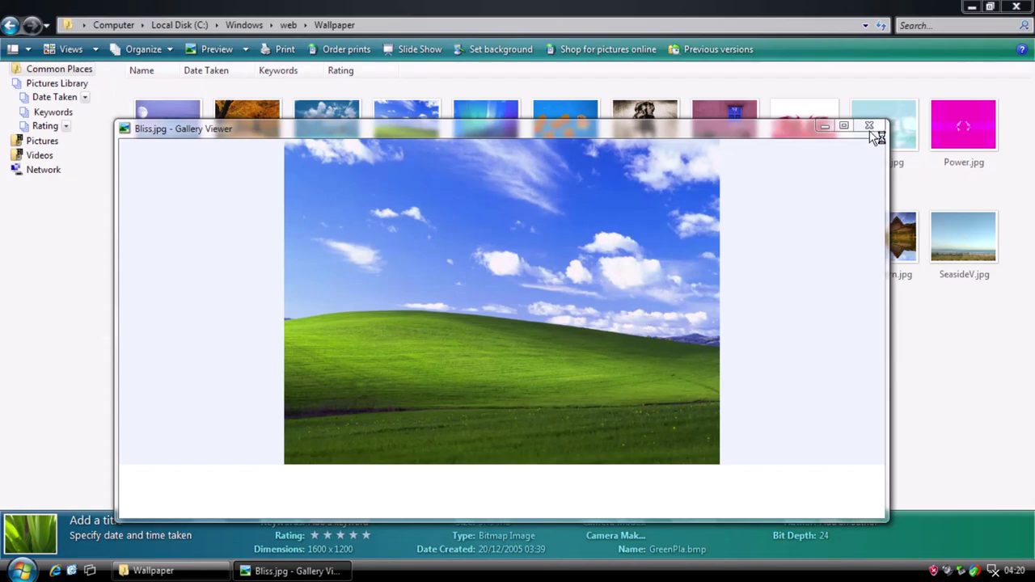
left_click(870, 127)
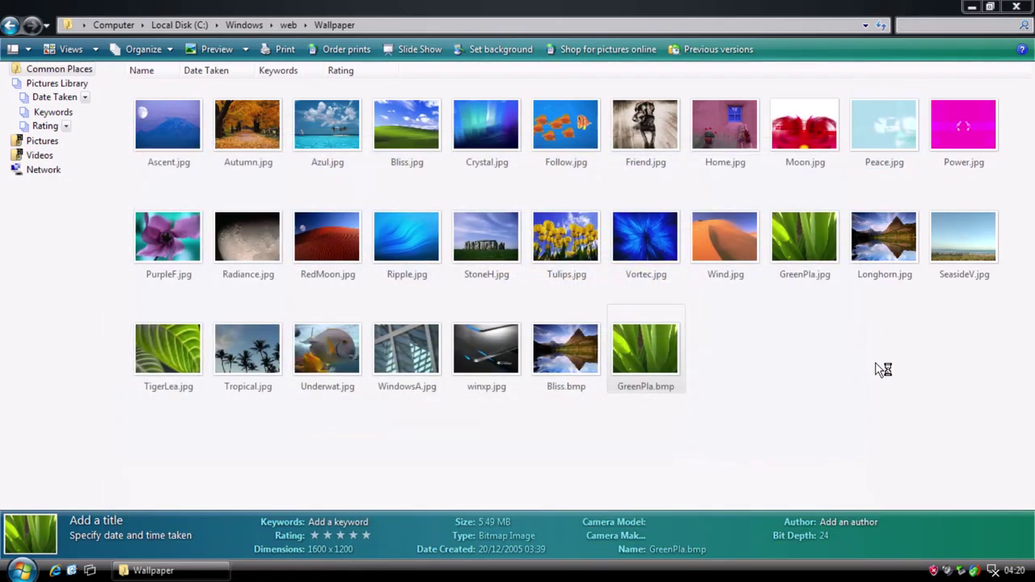
right_click(349, 495)
left_click(343, 323)
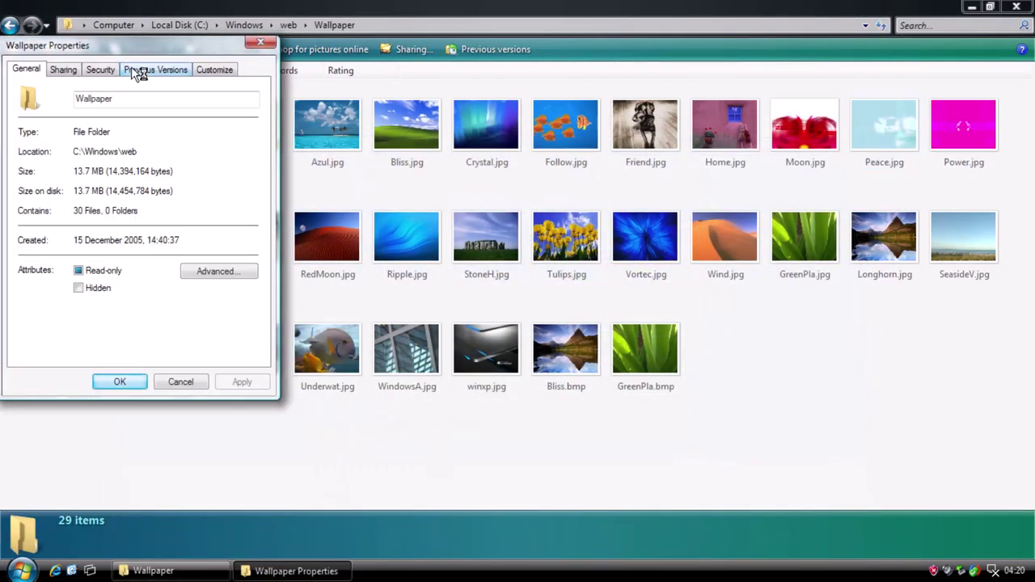
left_click(73, 70)
left_click(106, 70)
left_click(216, 69)
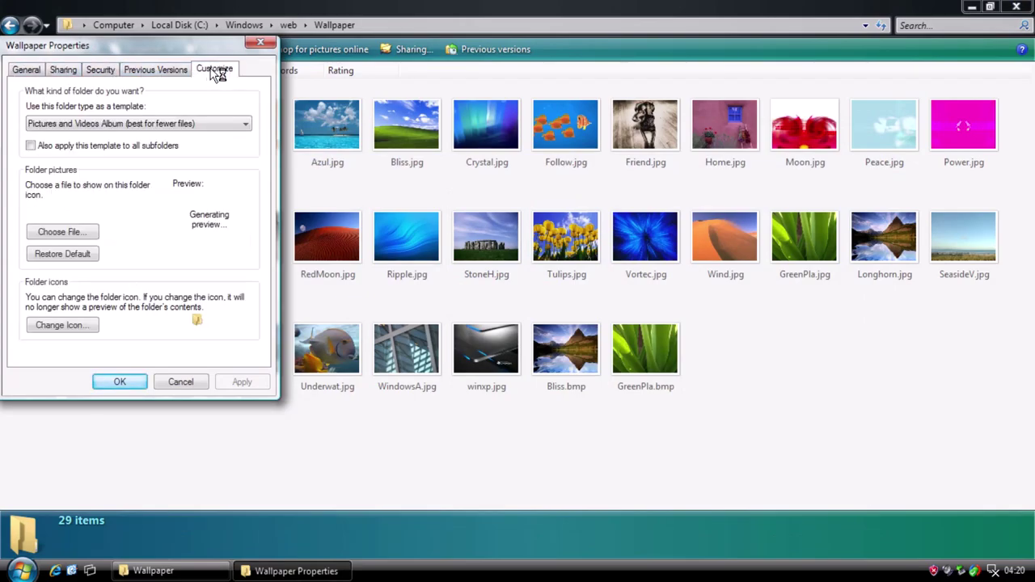
left_click(260, 42)
left_click(84, 97)
left_click(84, 275)
left_click(66, 127)
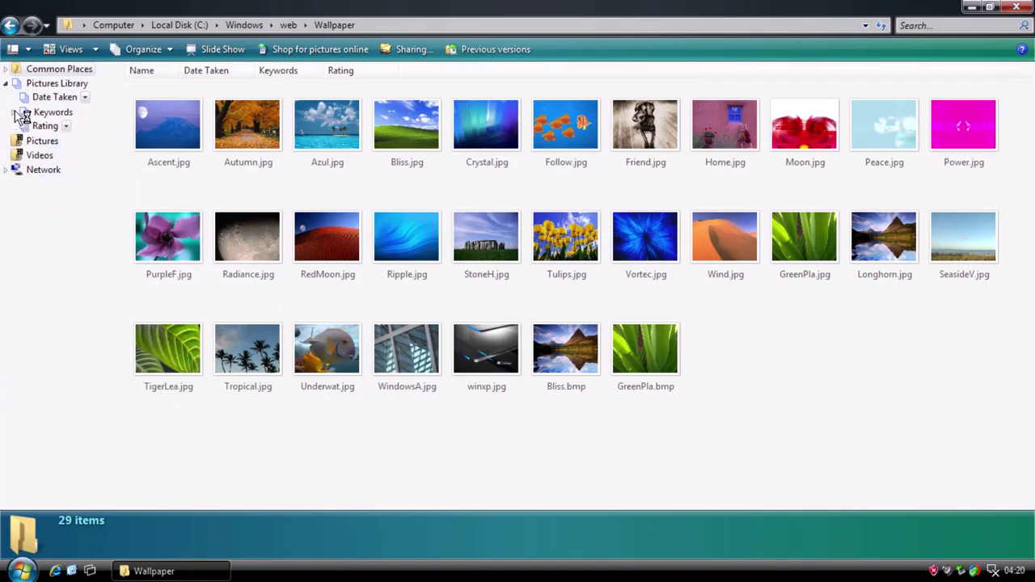
left_click(66, 125)
left_click(84, 97)
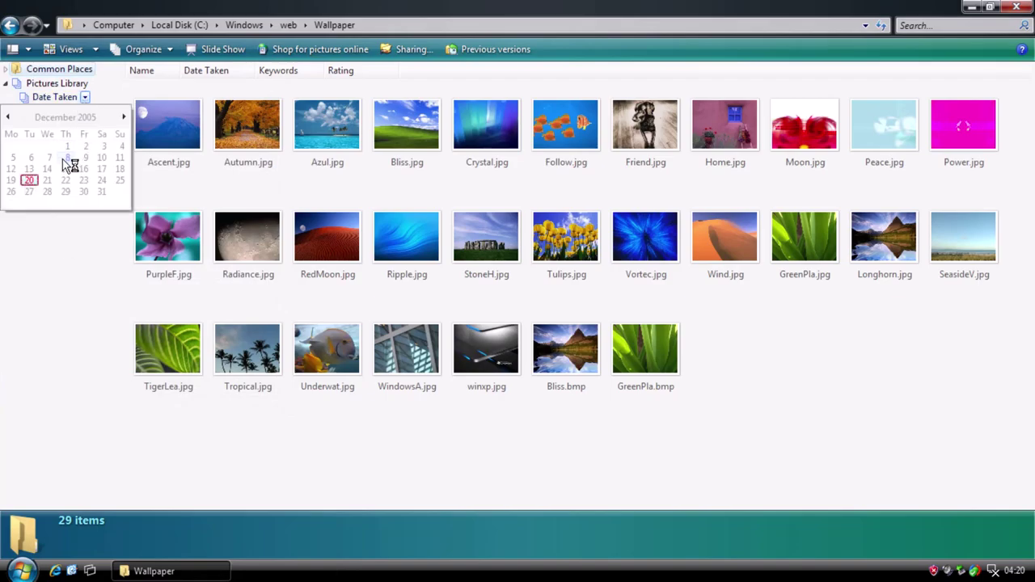
left_click(69, 164)
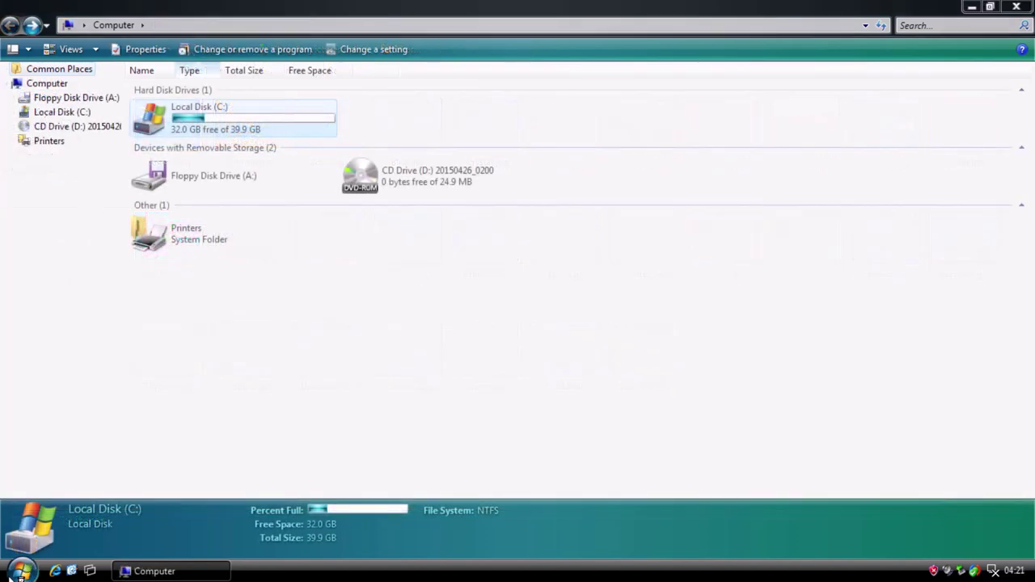
Open the home folder, Documents, Pictures and Games windows from the Start menu.
key("super")
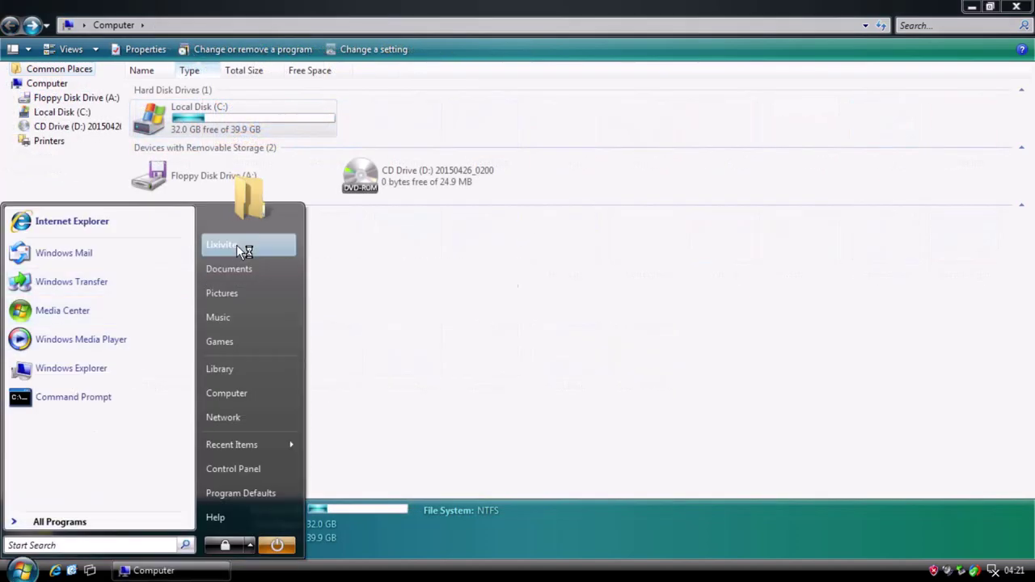
left_click(236, 244)
left_click_drag(472, 103, 300, 108)
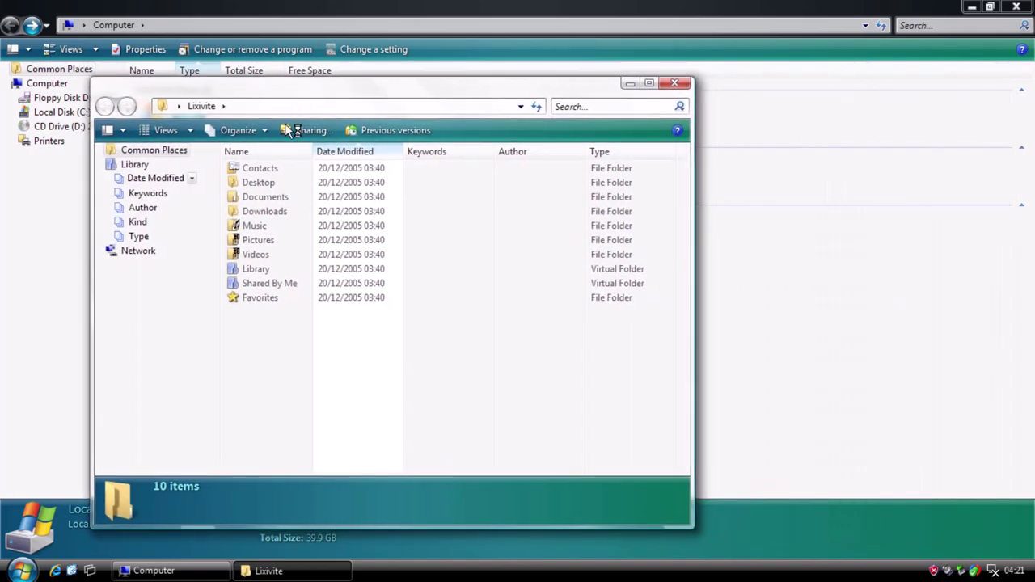
key("super")
left_click(229, 291)
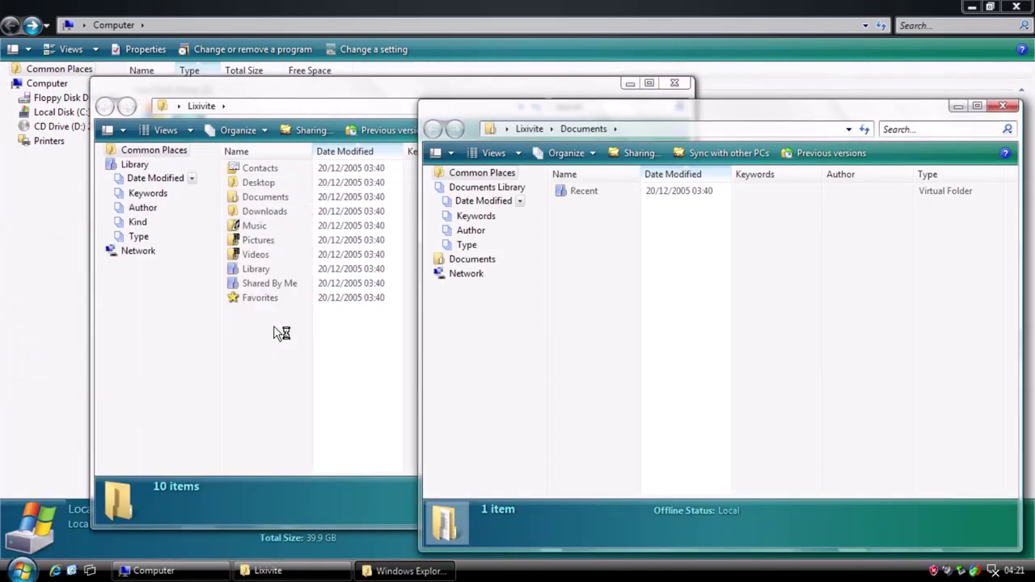
key("super")
key("super")
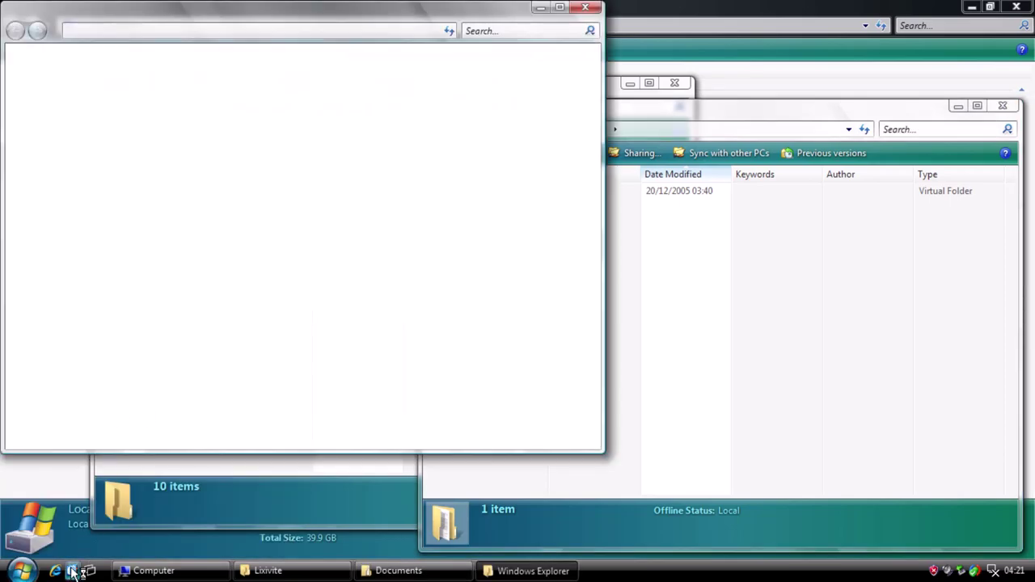
key("super")
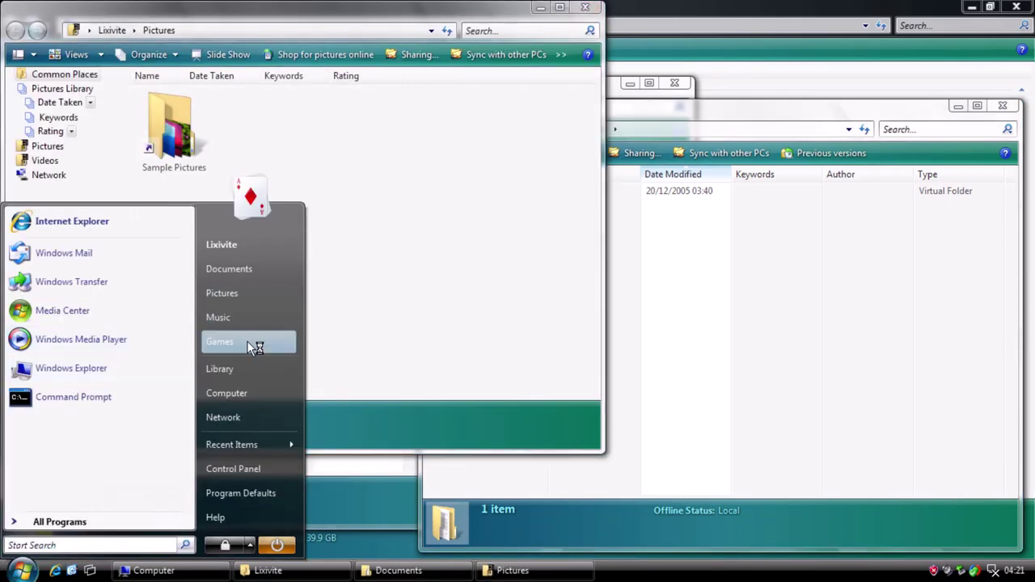
left_click(246, 342)
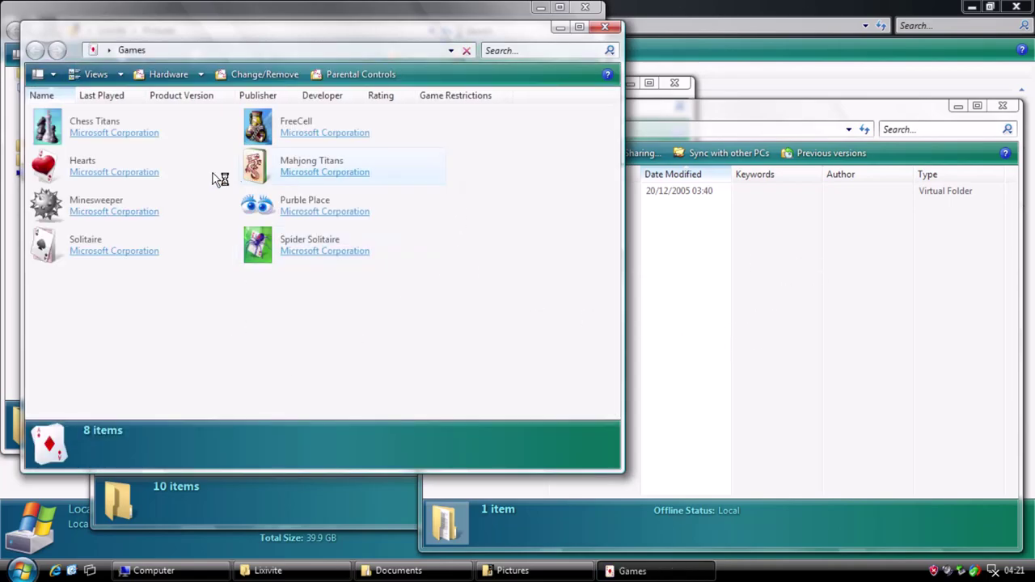
Close the Documents window, move the Games window aside, and open Sample Pictures.
left_click(1002, 106)
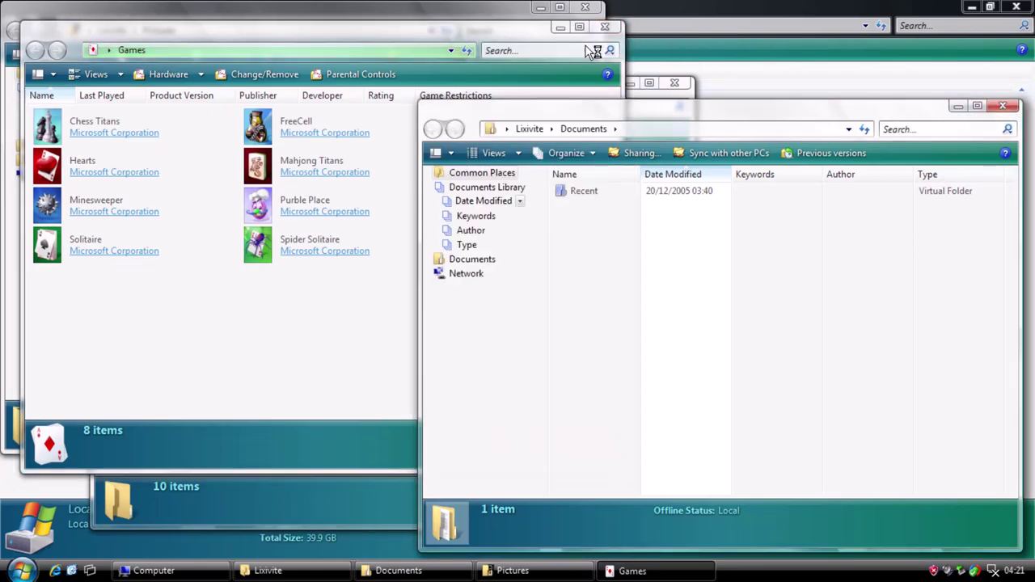
left_click_drag(508, 45, 603, 75)
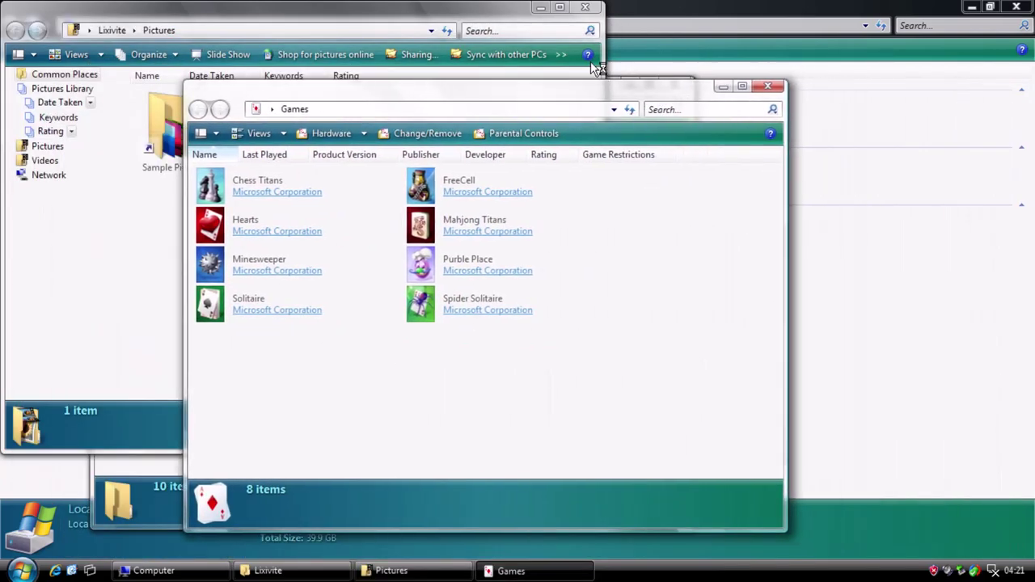
double_click(171, 157)
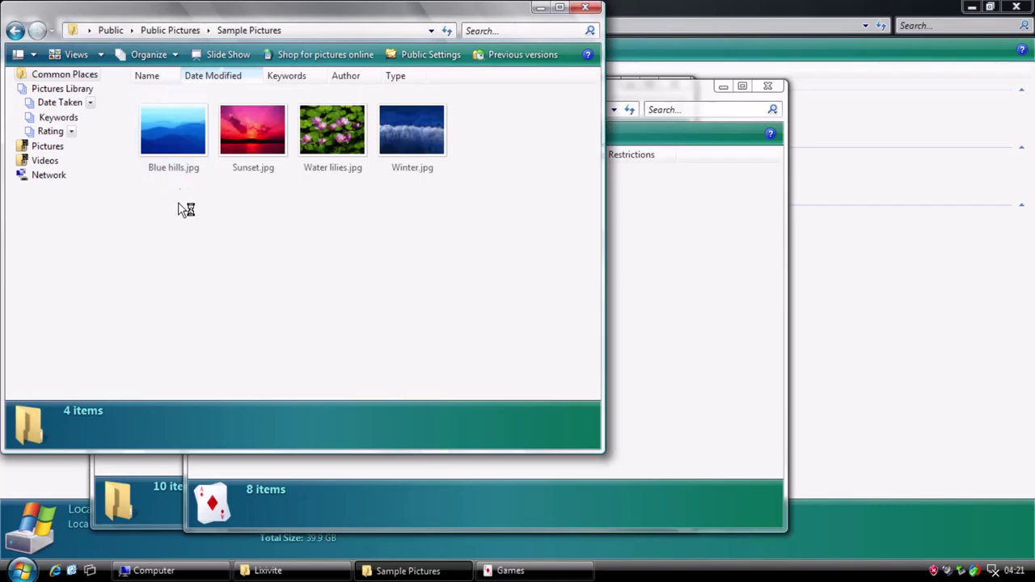
left_click(178, 154)
left_click(215, 120)
Try the Sample Pictures slide show twice, dismiss the errors, and close the window.
left_click(222, 54)
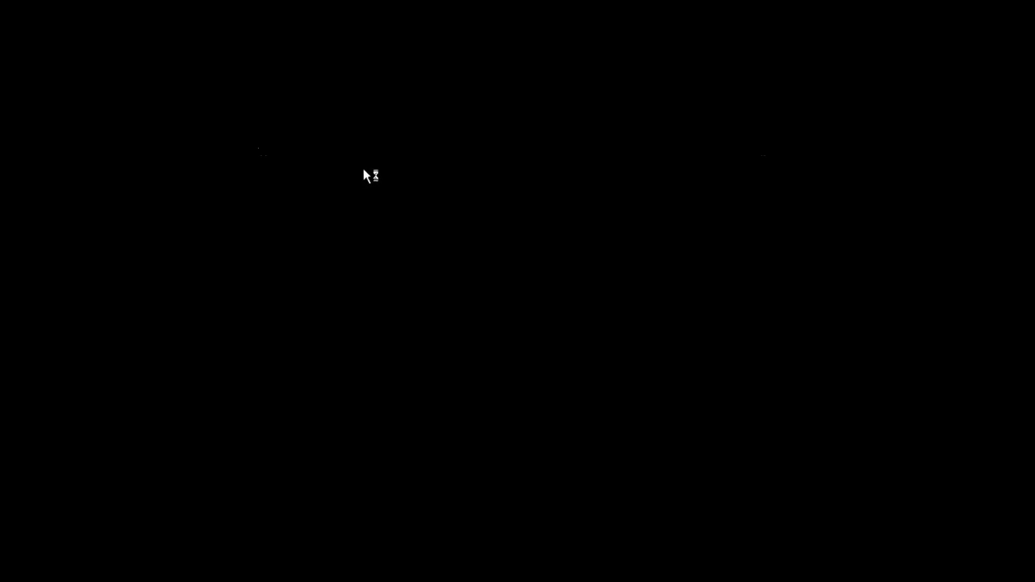
key("Escape")
left_click(226, 57)
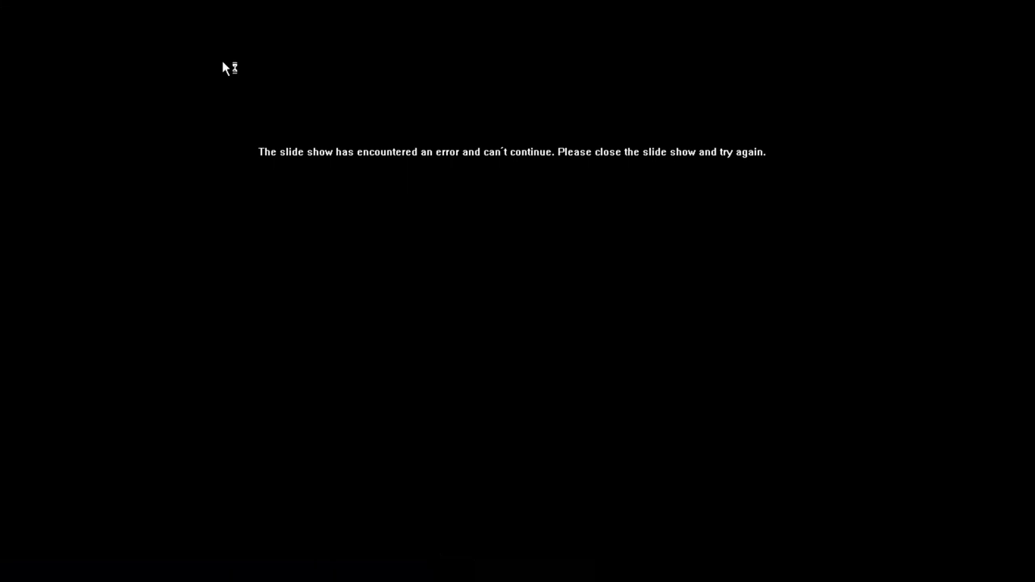
key("Escape")
left_click(589, 13)
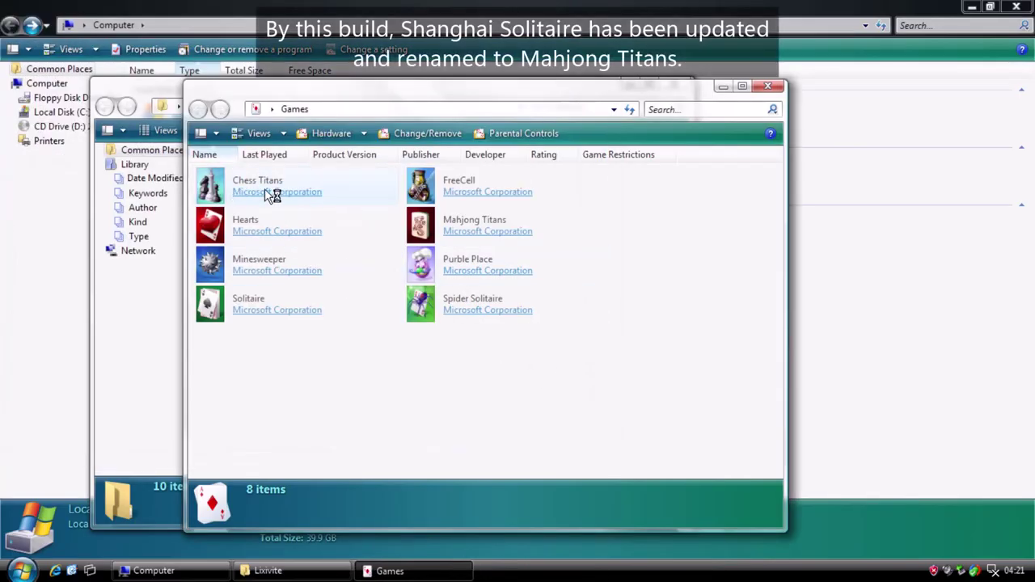
Launch Spider Solitaire, get past the 16-bit colour error via Display settings, relaunch, and choose Beginner.
double_click(479, 297)
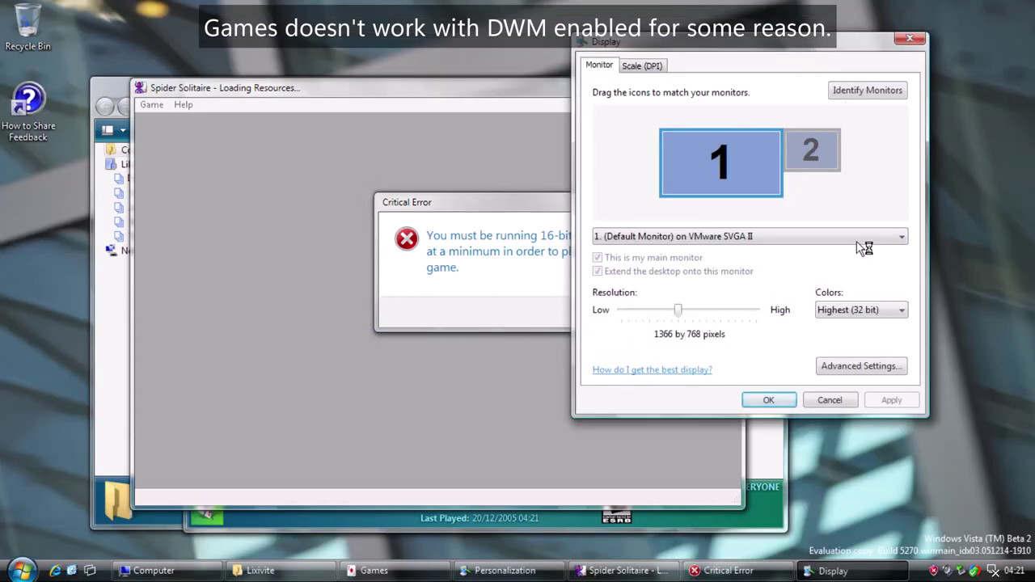
left_click(867, 310)
left_click(471, 219)
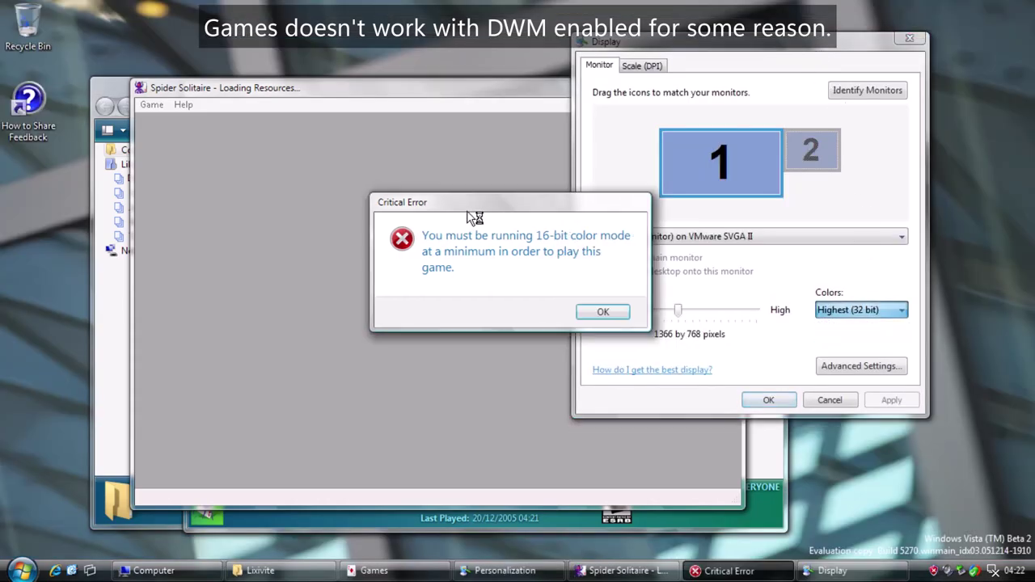
left_click(829, 400)
left_click(602, 311)
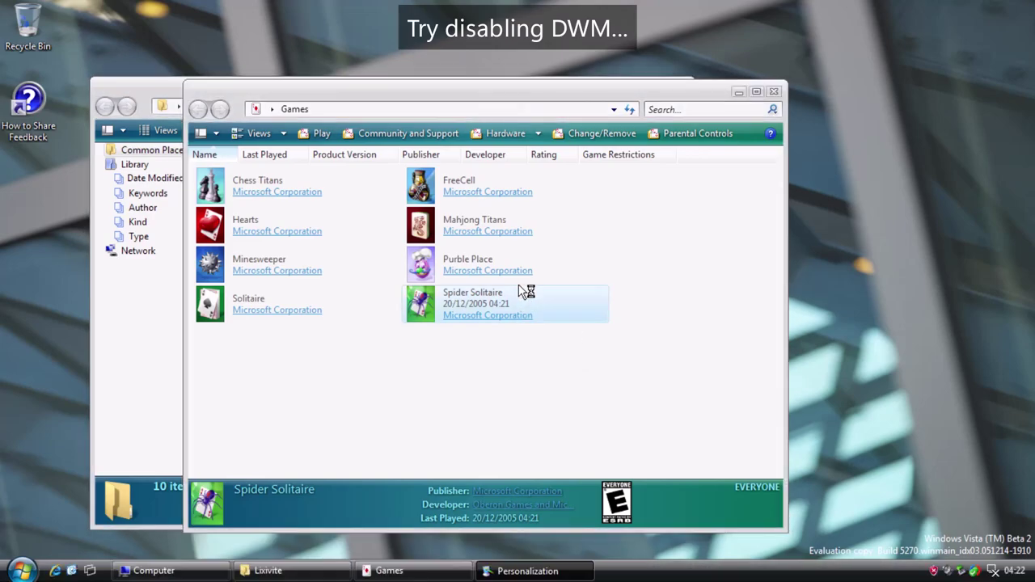
double_click(503, 295)
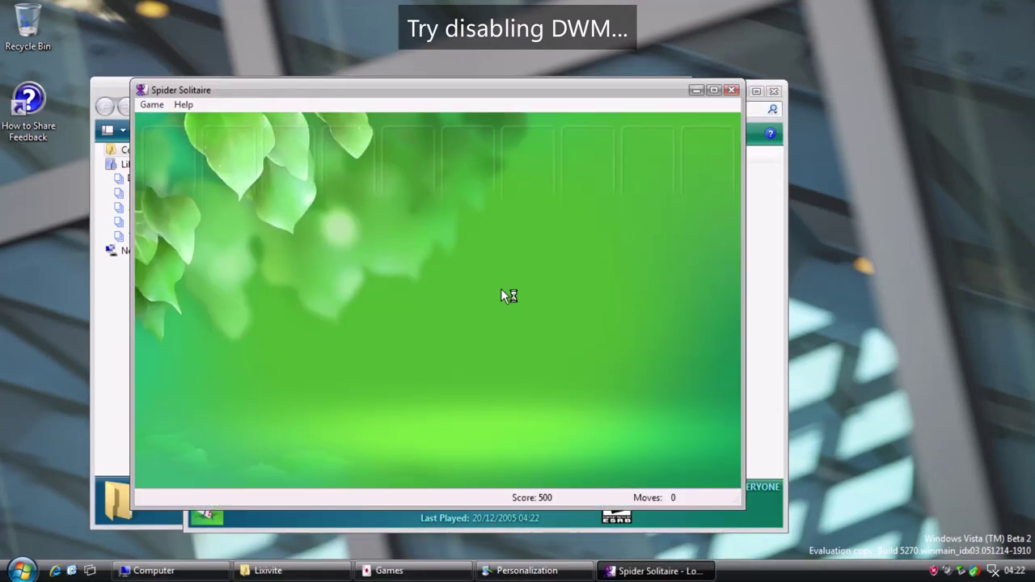
left_click(335, 243)
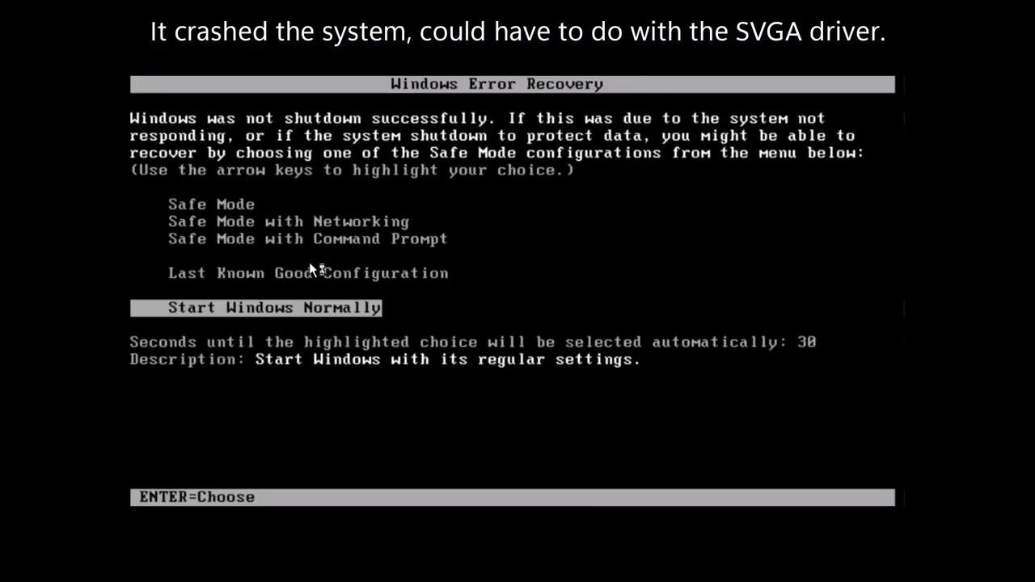
Start Windows normally and return to the desktop.
key("Return")
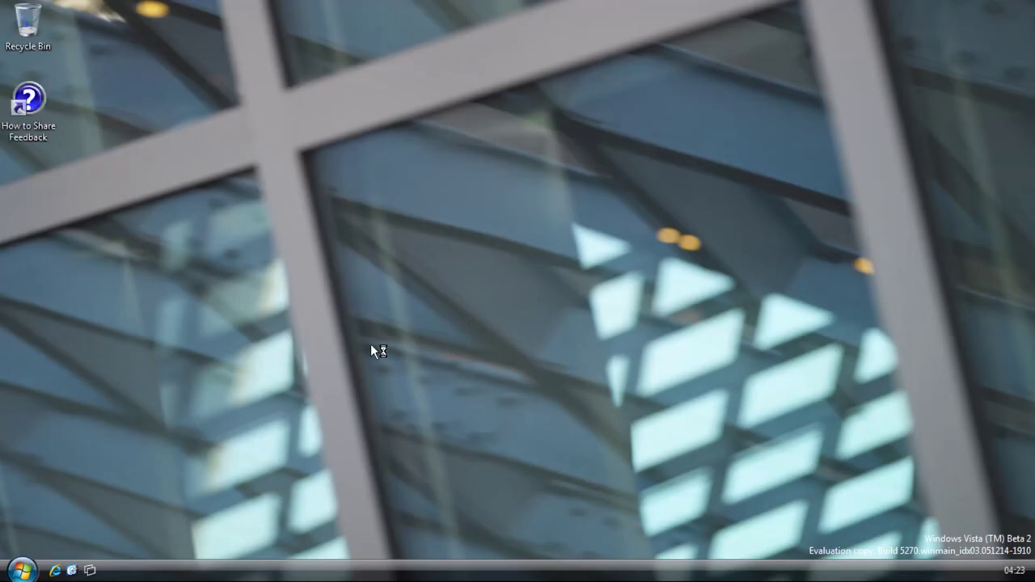
left_click(188, 10)
mouse_move(183, 140)
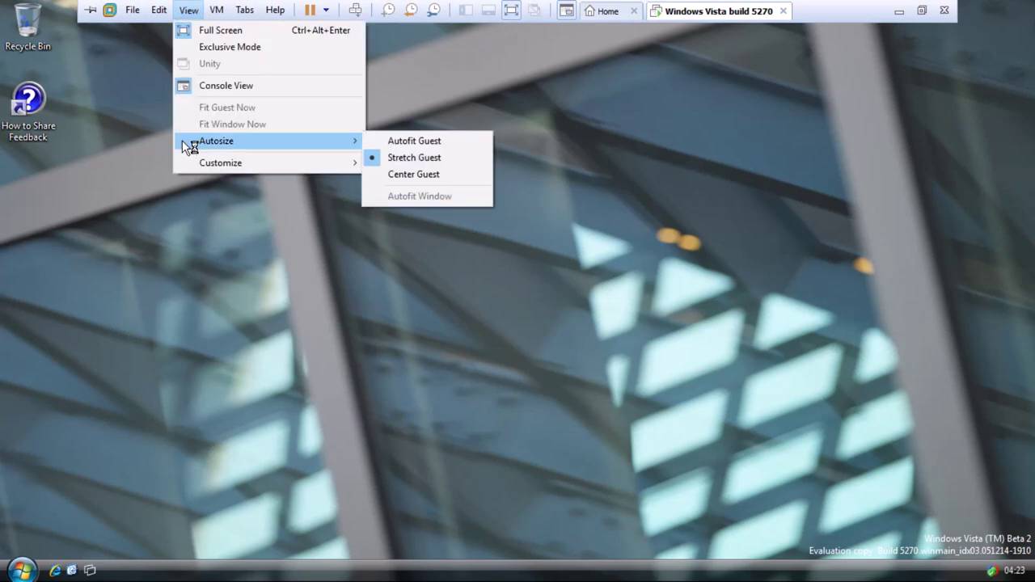
left_click(239, 276)
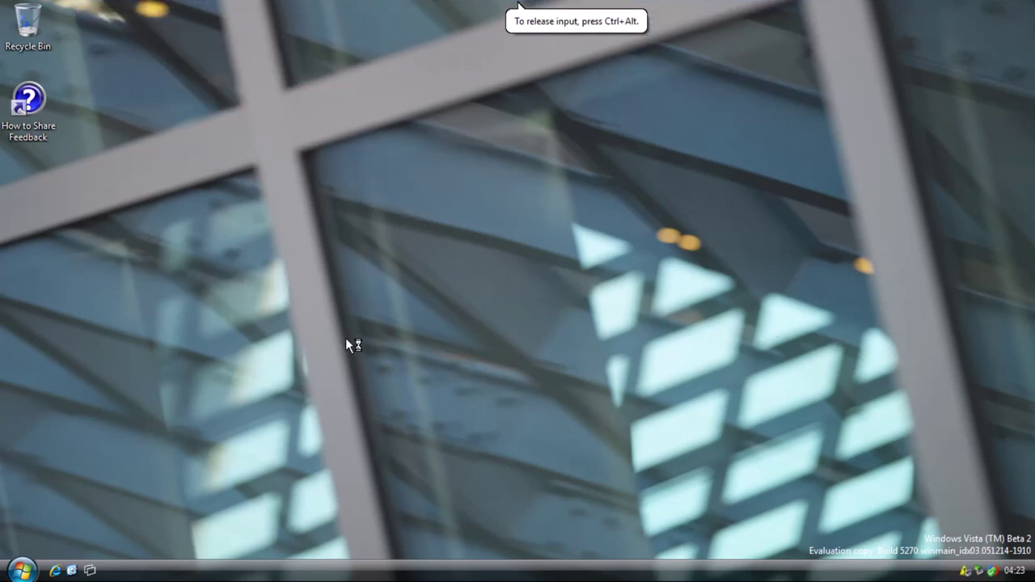
Open Games from the Start menu, launch Spider Solitaire, and choose Beginner.
key("super")
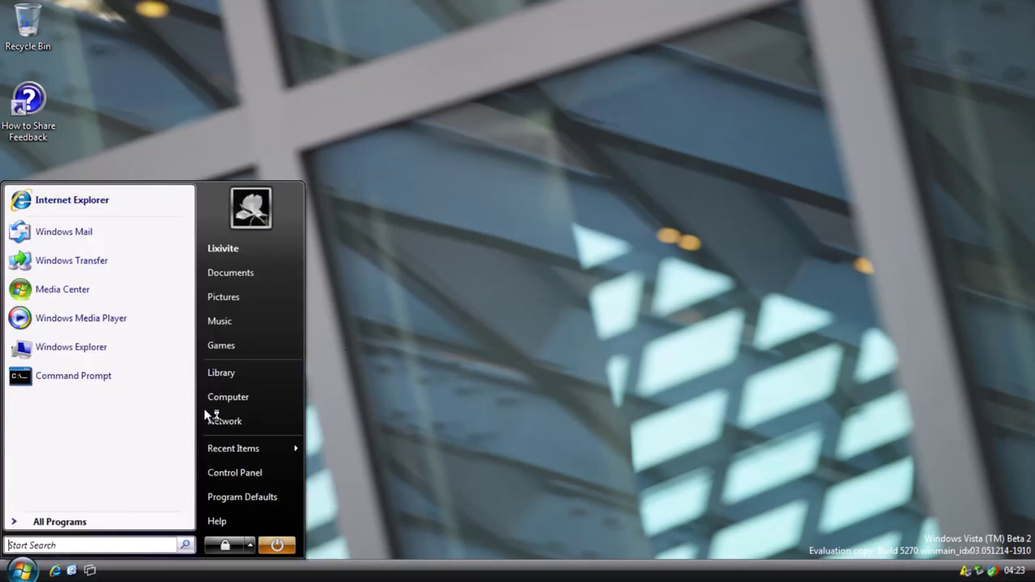
left_click(234, 346)
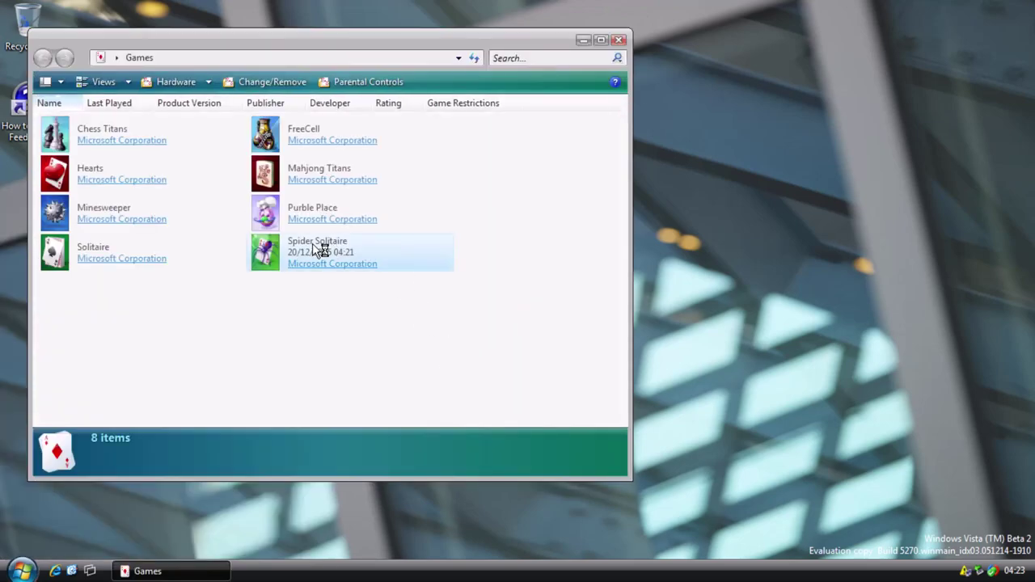
left_click(320, 251)
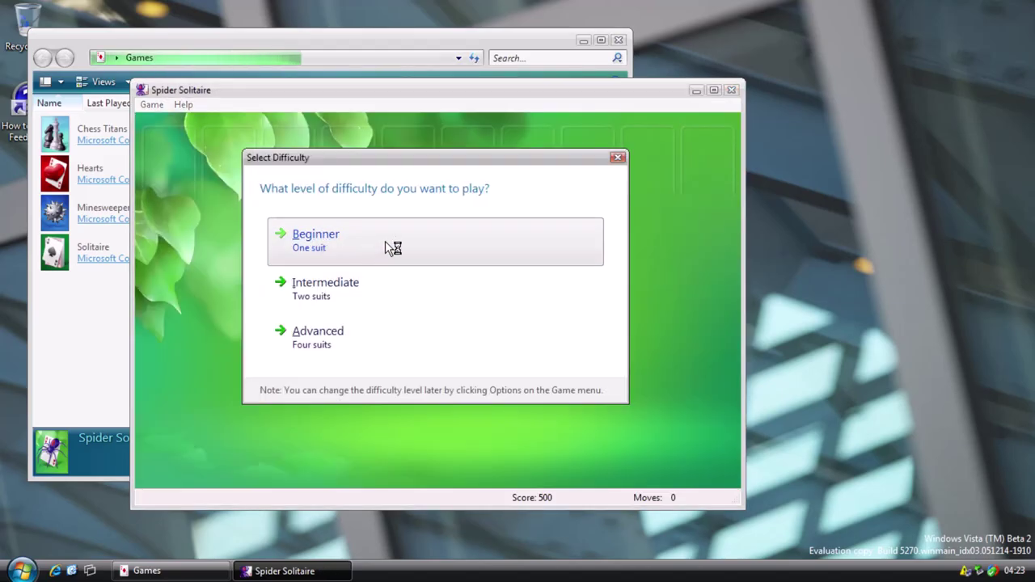
left_click(388, 247)
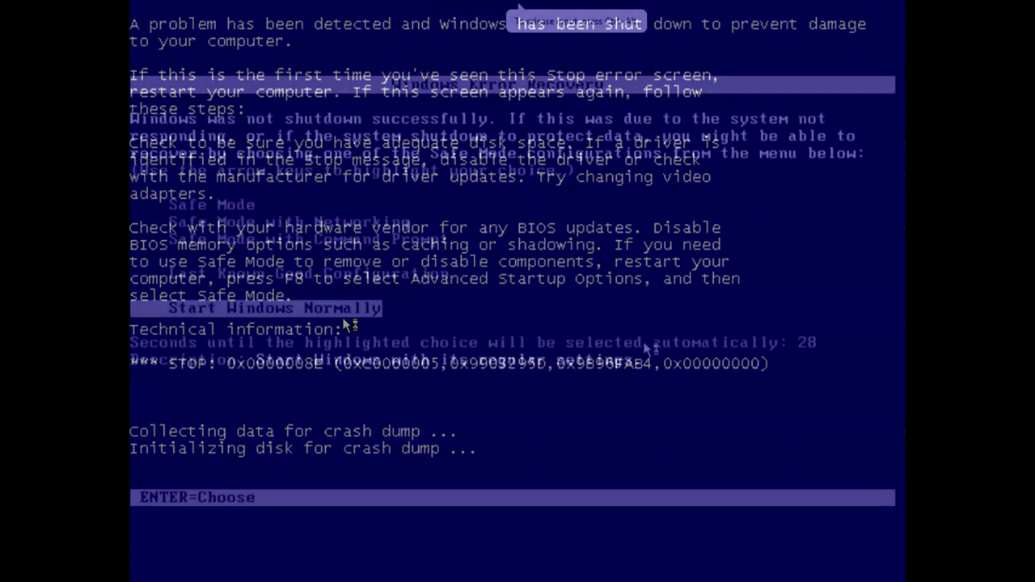
Select Last Known Good Configuration at the recovery menu and boot with it.
key("Up")
key("Return")
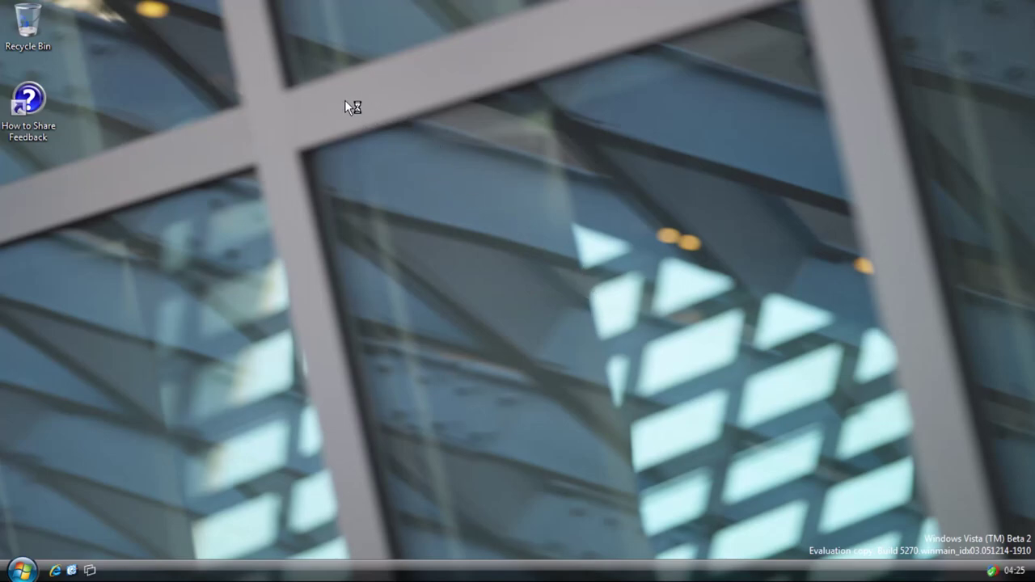
Open a folder search window from the desktop's shortcut menu.
right_click(244, 172)
left_click(271, 448)
right_click(246, 178)
left_click(307, 245)
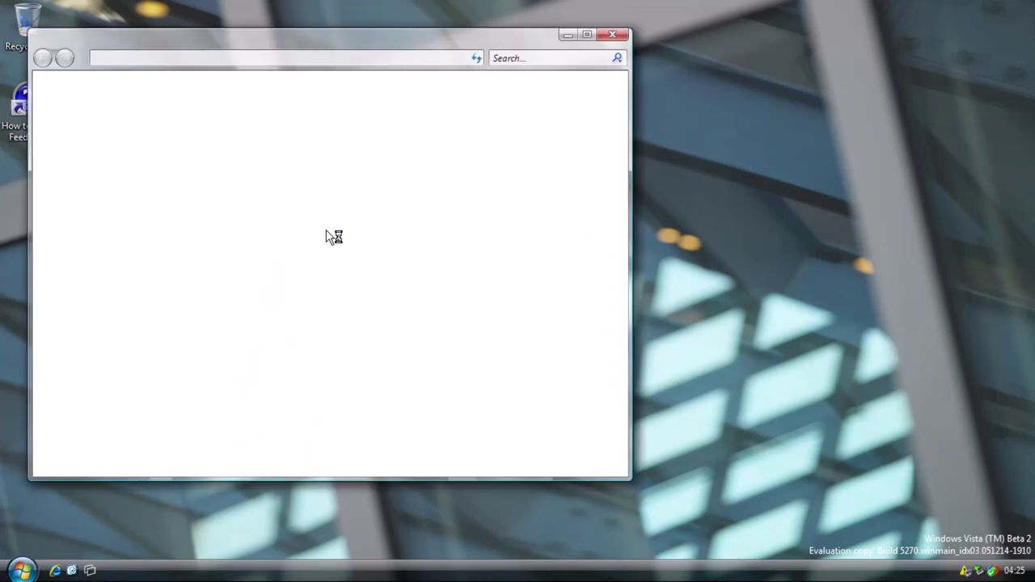
Enter * as the search term, close the search window, and bring up the Start menu.
left_click(544, 60)
type("*")
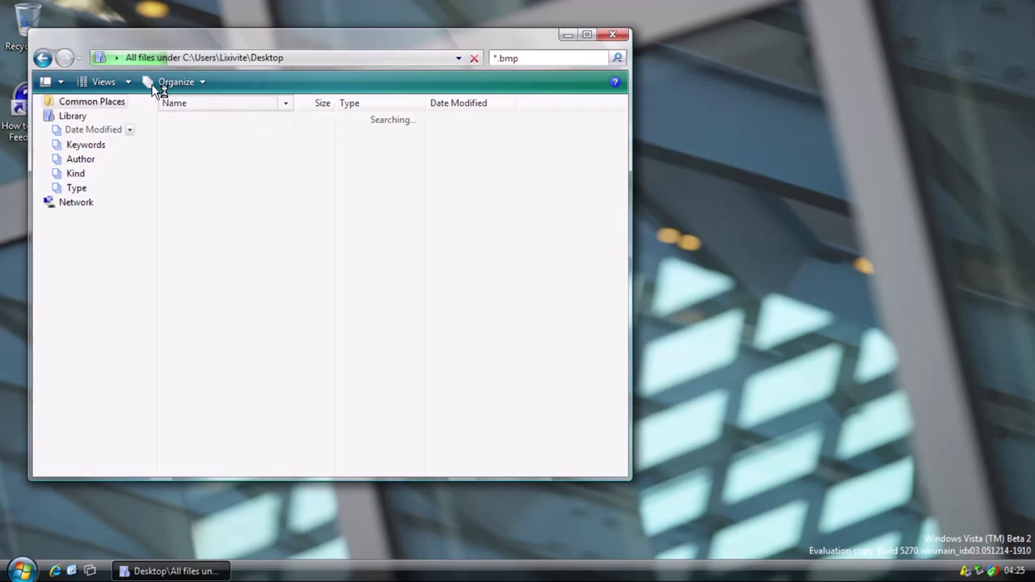
left_click(612, 34)
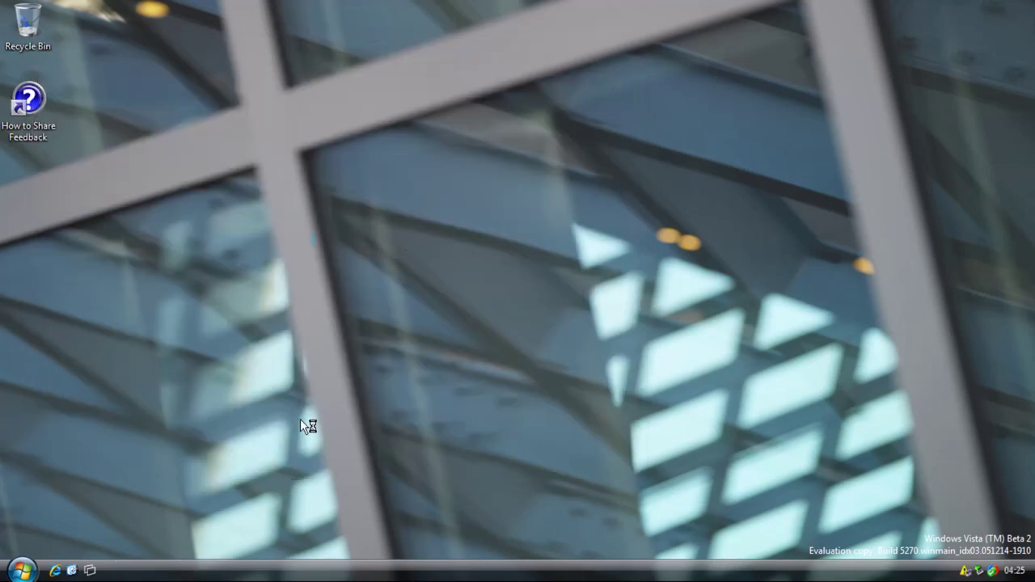
key("super")
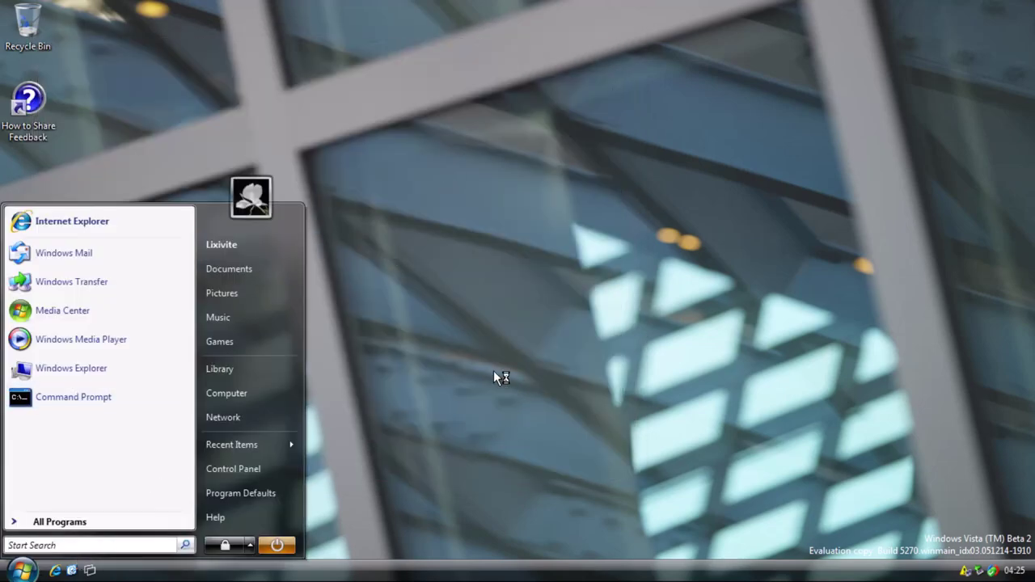
Open Control Panel and browse the Ease of Access, then Performance and Maintenance categories.
left_click(258, 468)
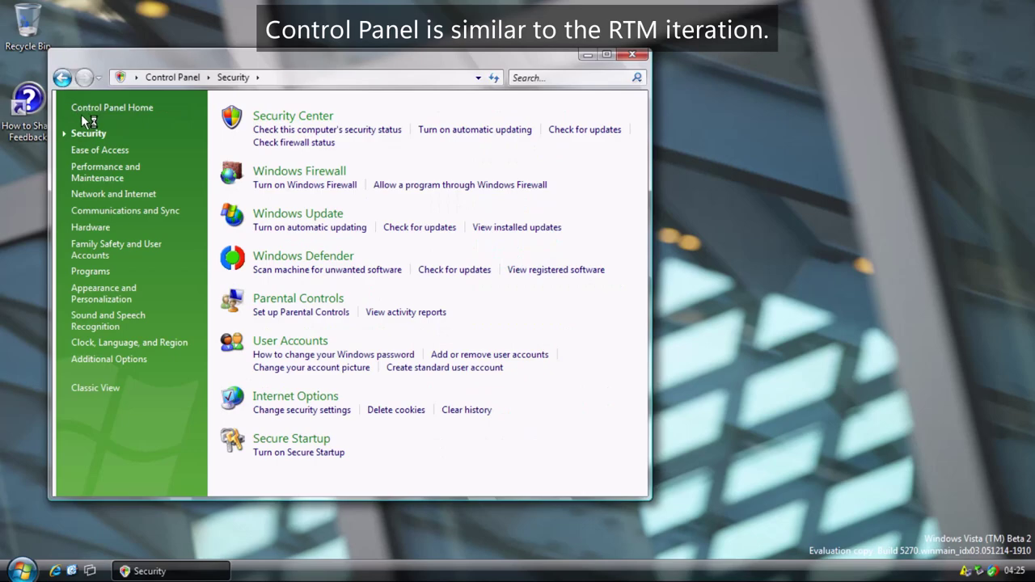
left_click(106, 151)
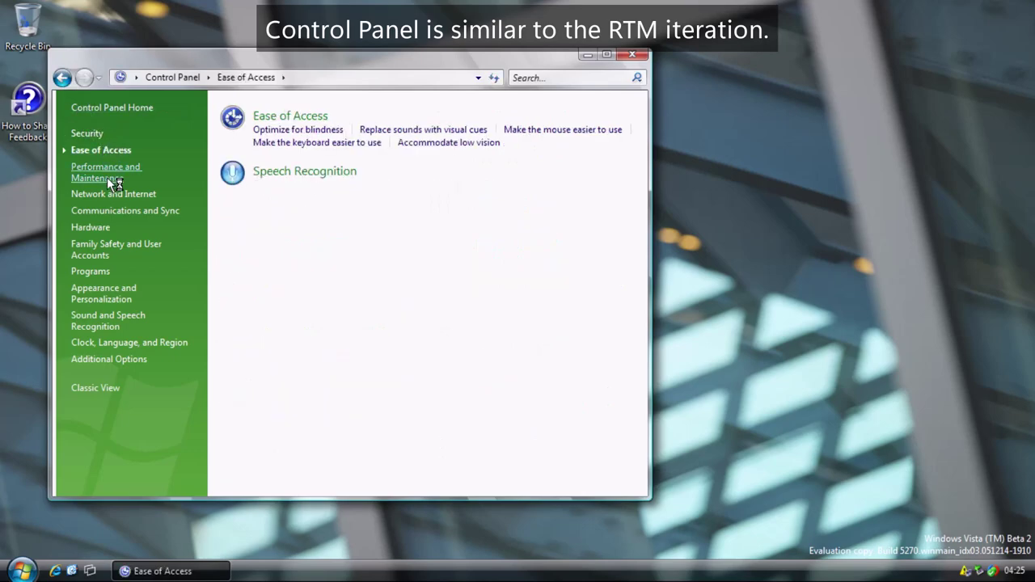
left_click(107, 177)
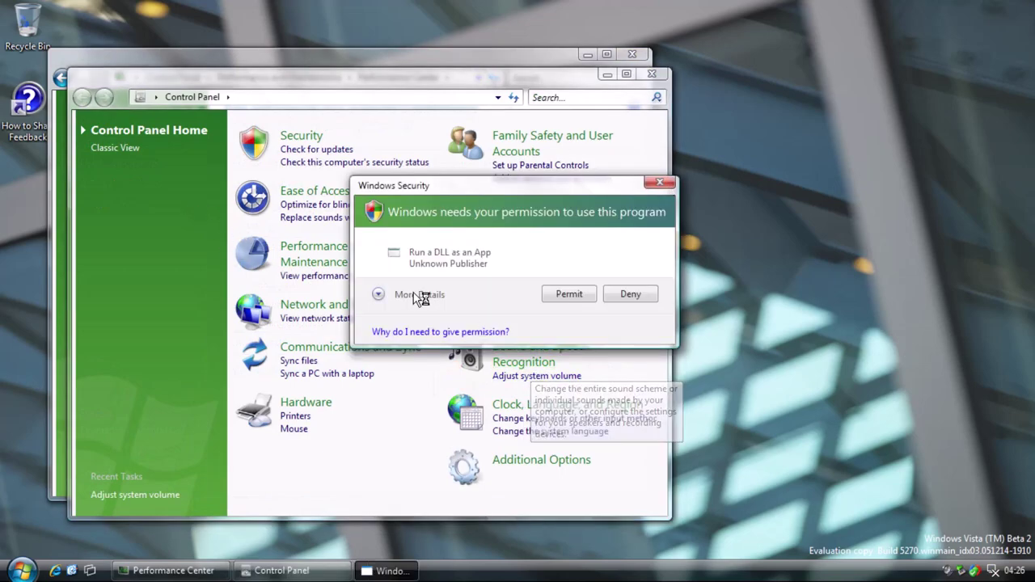
Permit Audio Devices and open the Speaker playback device's properties.
left_click(569, 293)
left_click(114, 162)
double_click(166, 166)
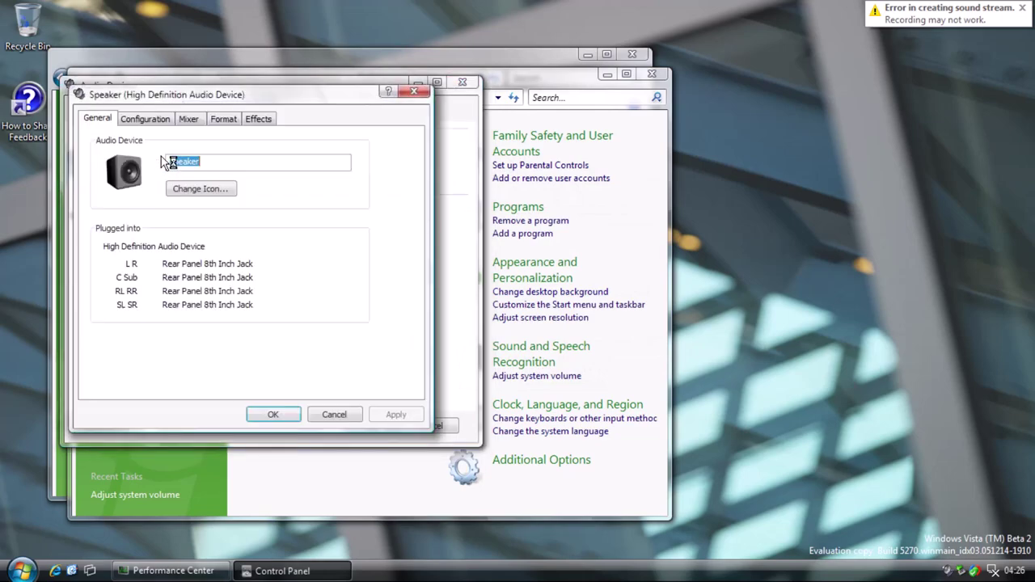
Review the Speaker's Configuration, Mixer, Format and Effects tabs, ending on Mixer's Master Volume.
left_click(144, 118)
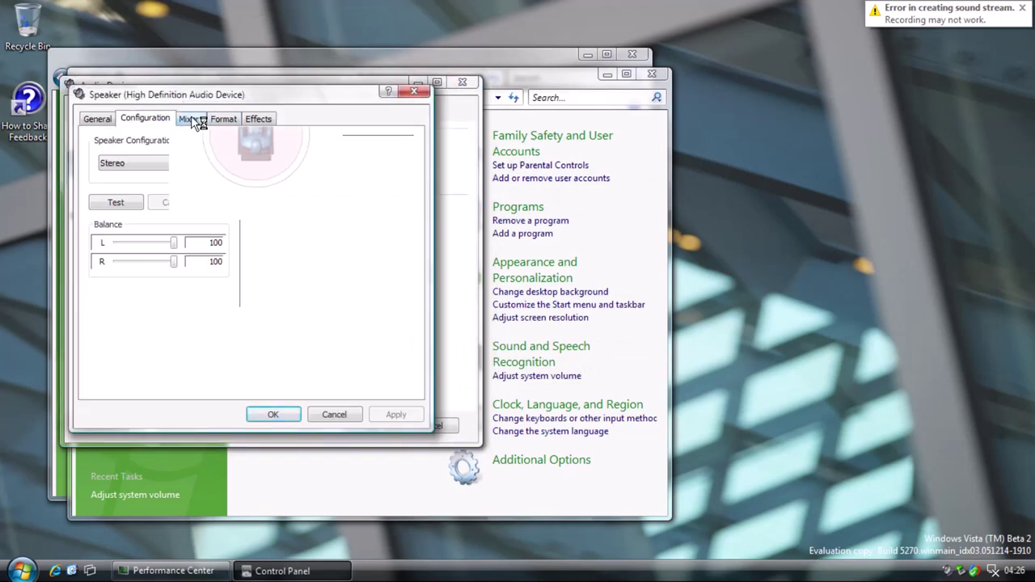
left_click(191, 119)
left_click(230, 119)
left_click(263, 119)
left_click(224, 120)
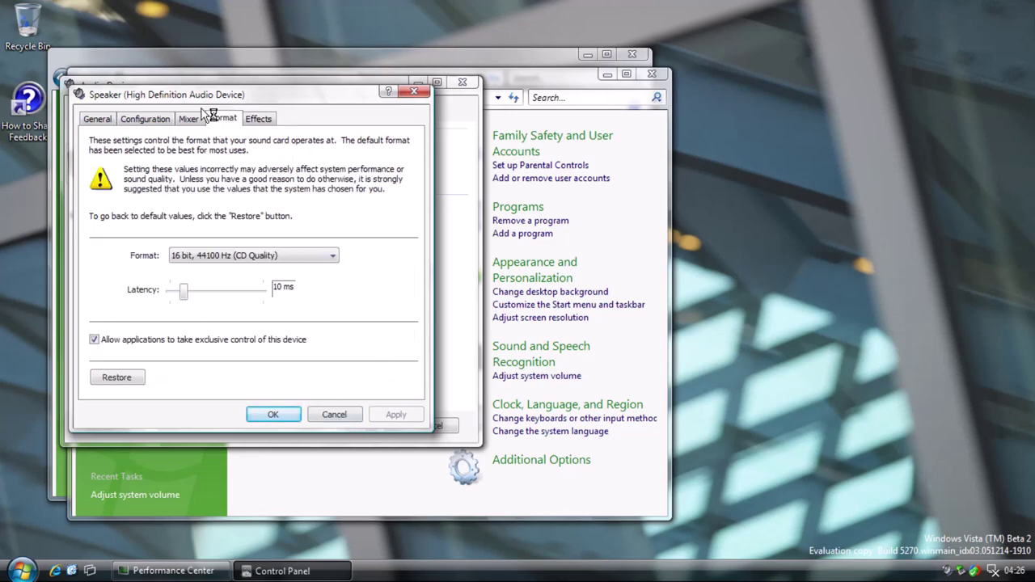
left_click(197, 119)
Cancel the Speaker properties and close Audio Devices and Control Panel.
left_click(334, 415)
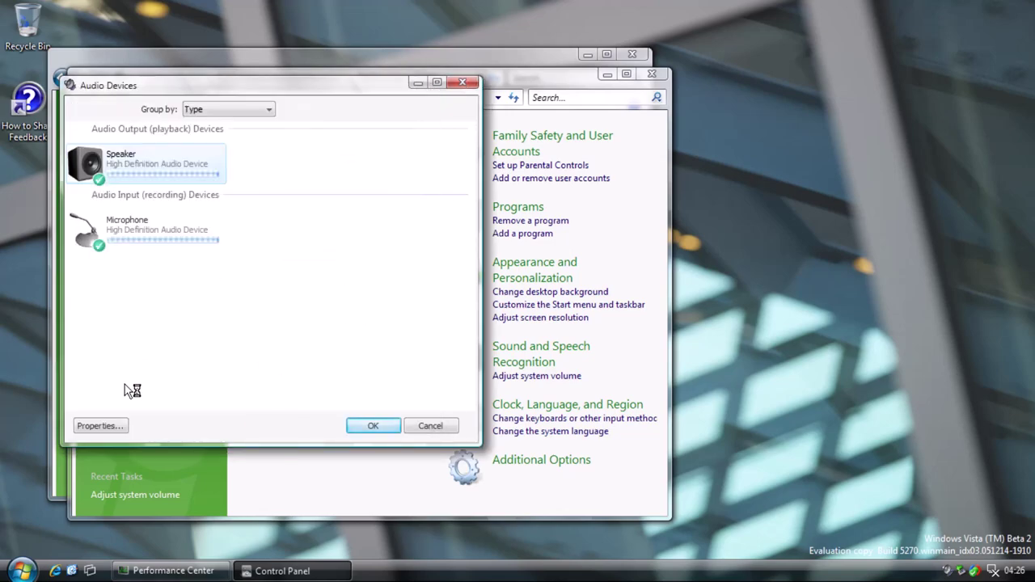
left_click(462, 82)
left_click(651, 73)
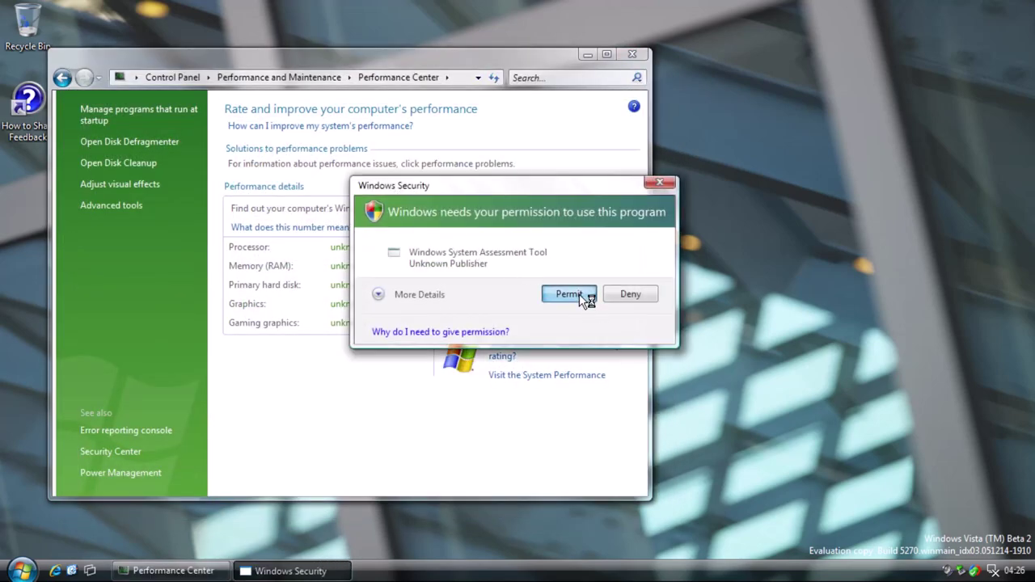
Permit the System Assessment Tool, dismiss its 'computer too busy' message, and close Performance Center.
left_click(585, 298)
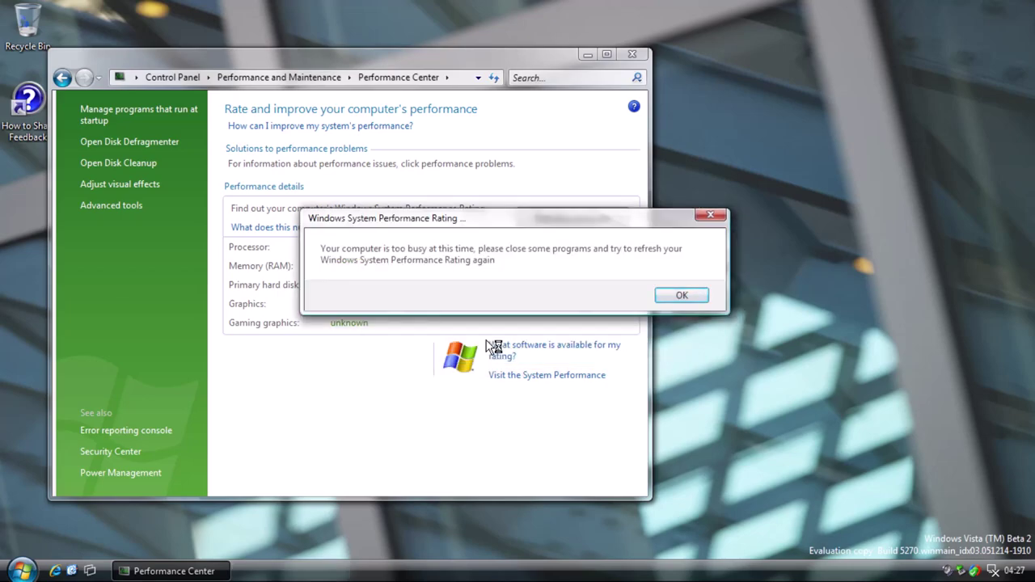
left_click(682, 294)
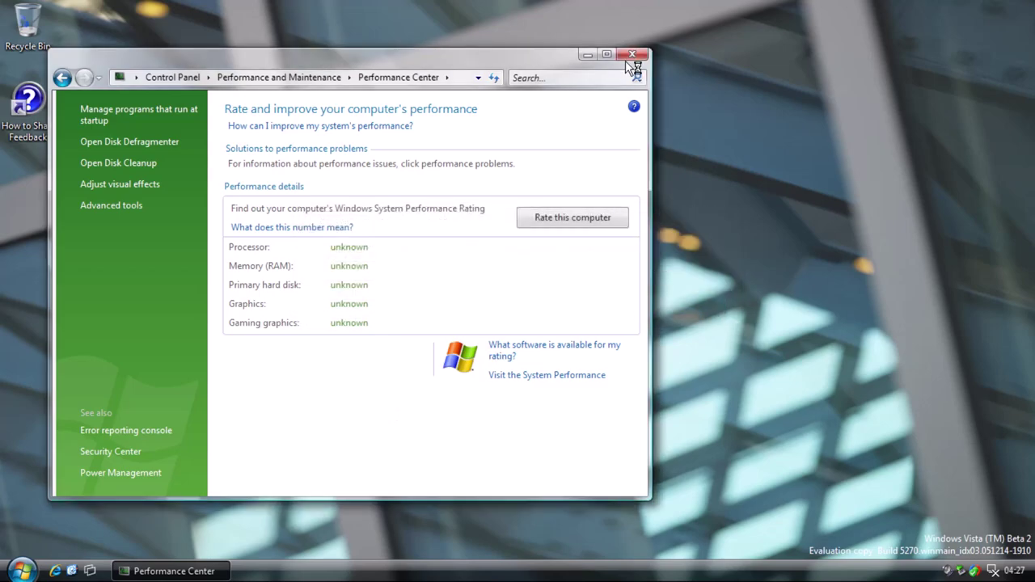
left_click(631, 54)
Log off the current user from the Start menu's power options.
key("super")
left_click(257, 545)
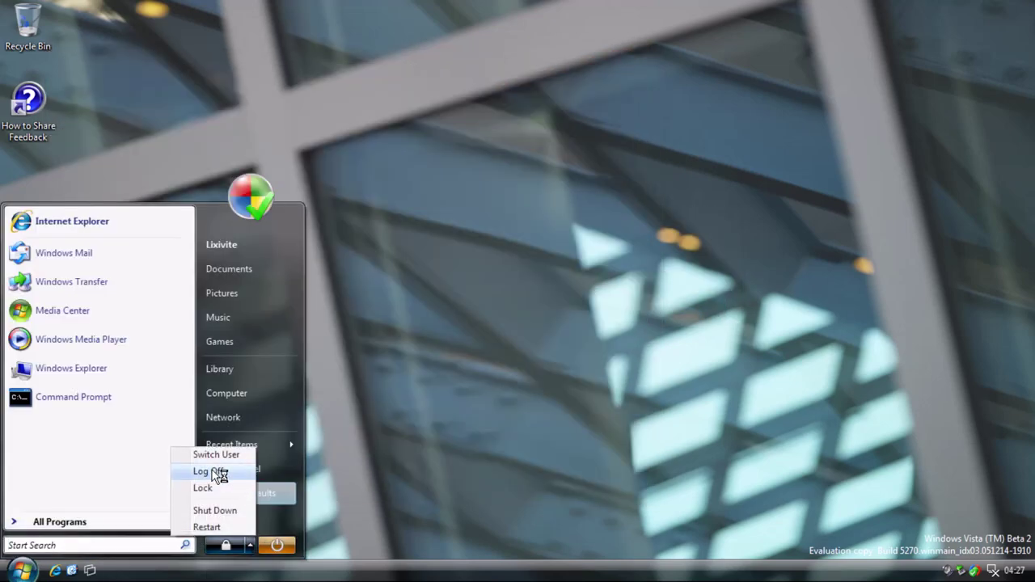
left_click(212, 472)
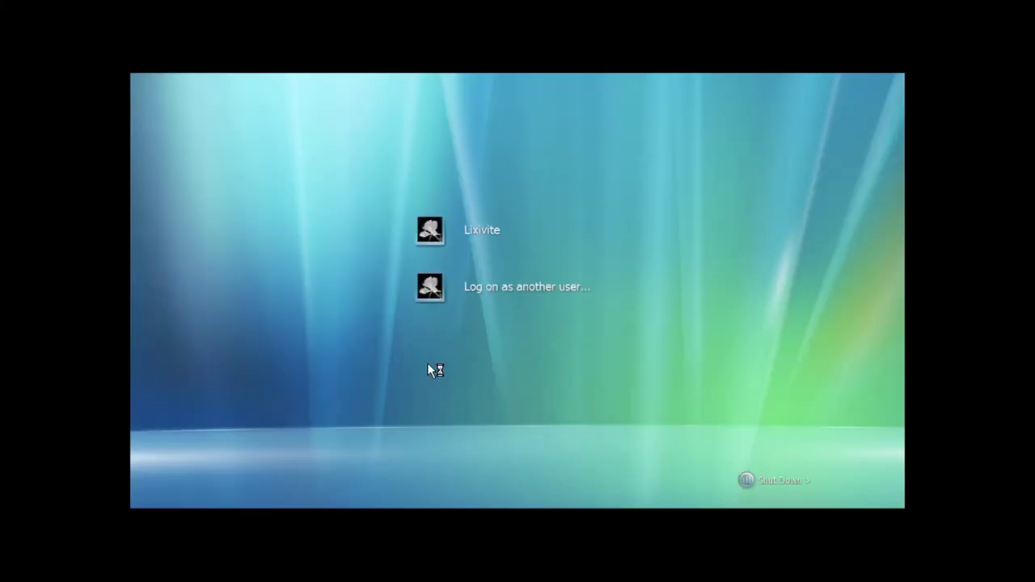
Restore the VM's full screen, log back on, and start rating the computer.
mouse_move(776, 5)
left_click(915, 7)
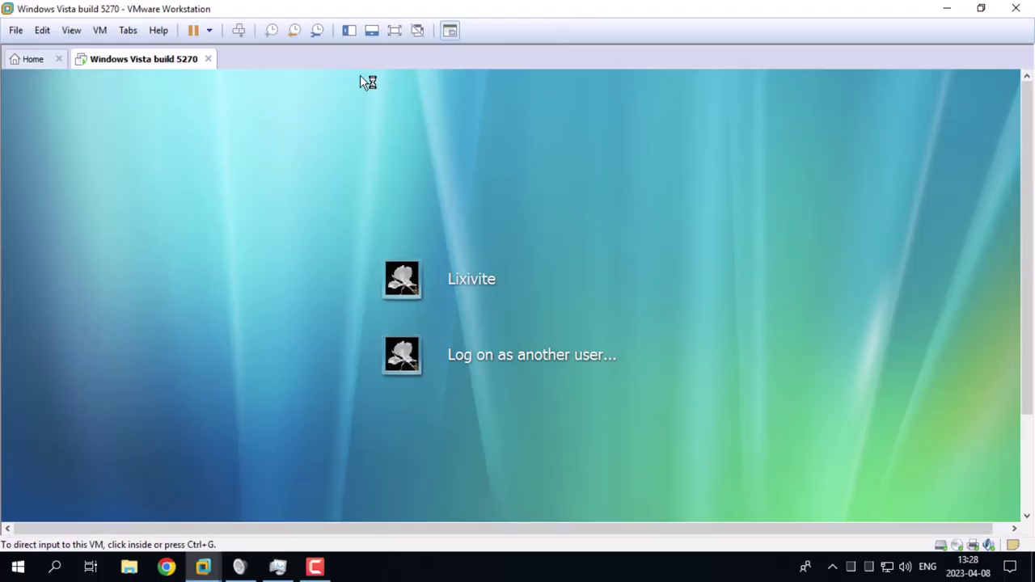
left_click(395, 33)
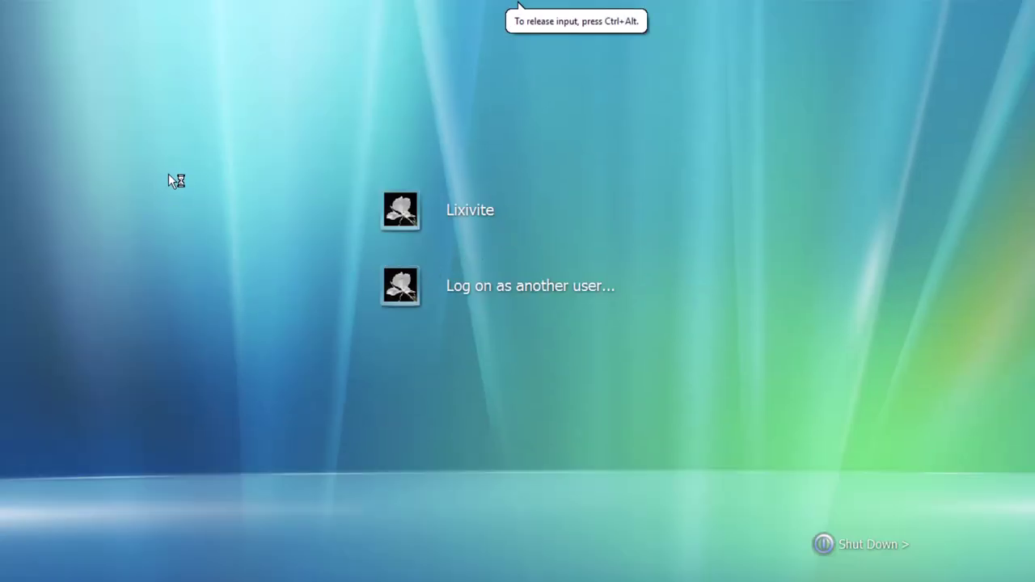
left_click(441, 219)
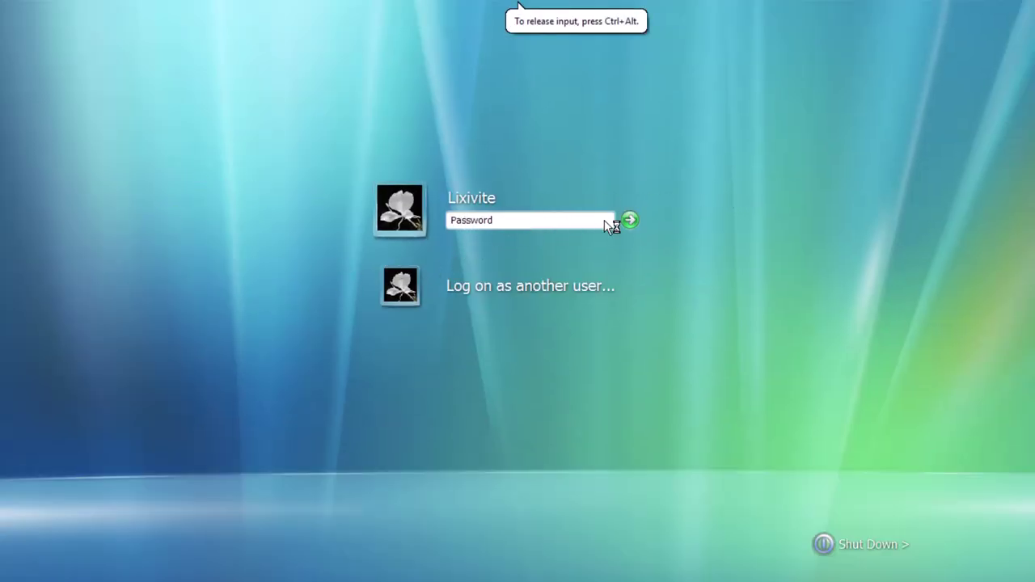
left_click(629, 220)
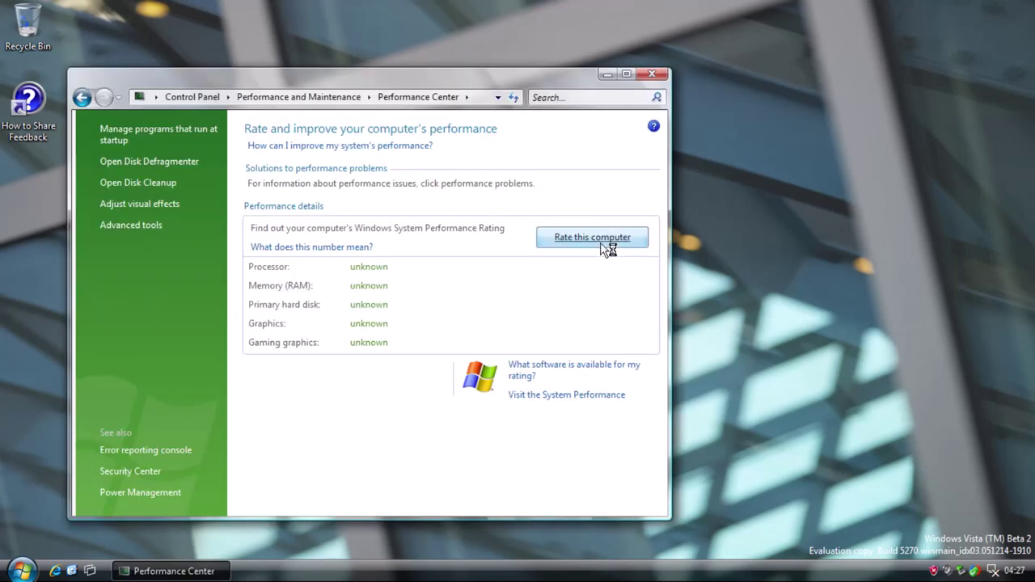
left_click(600, 242)
Rerun the permitted performance assessment, watch the winsat console, and dismiss the busy message.
left_click(577, 292)
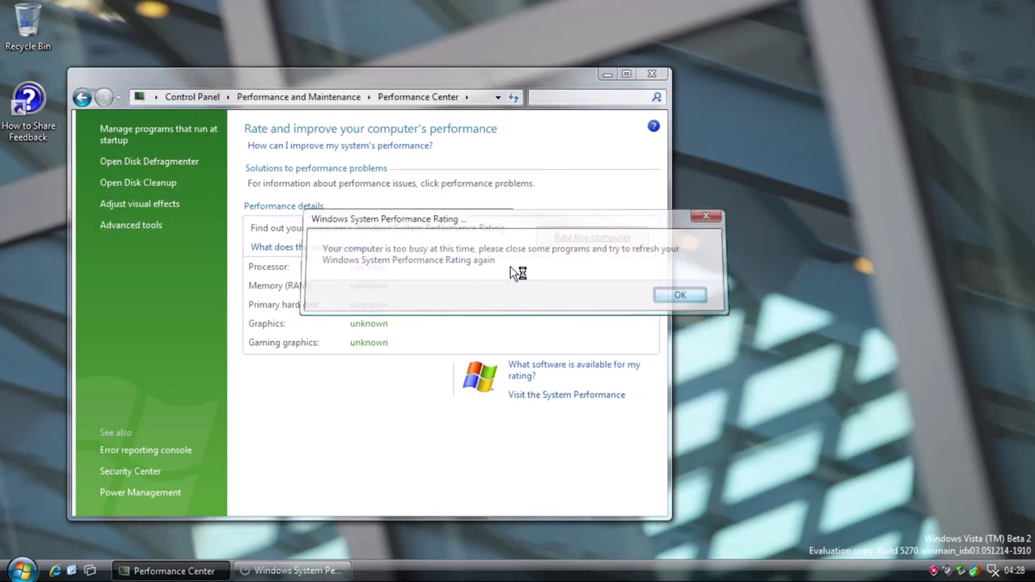
left_click(574, 239)
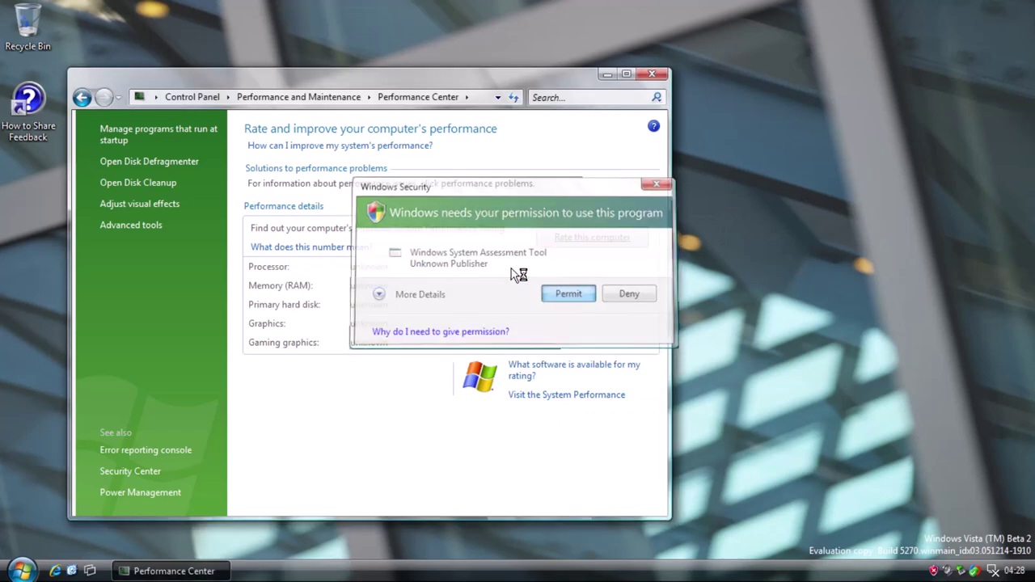
key("Return")
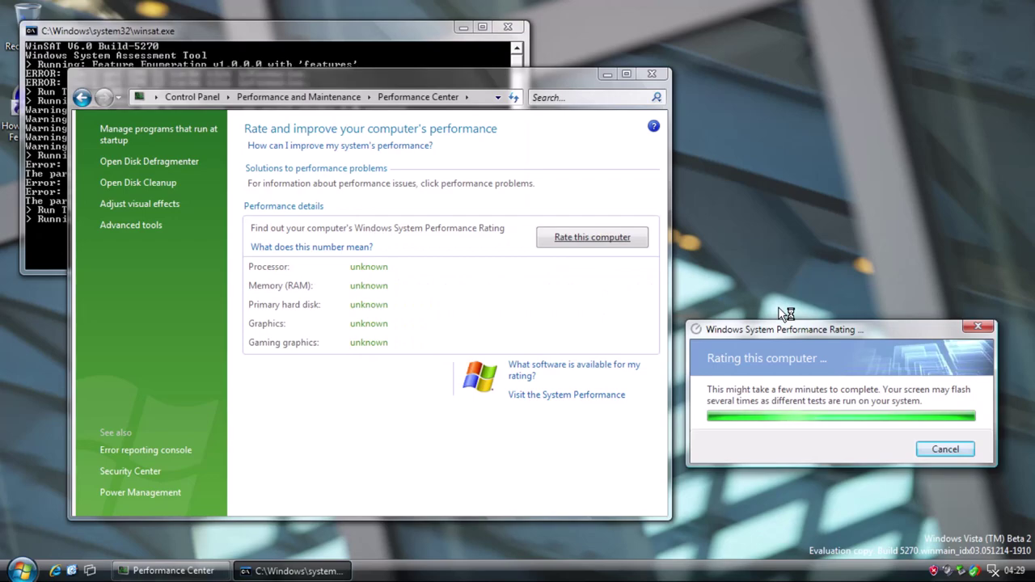
left_click(371, 40)
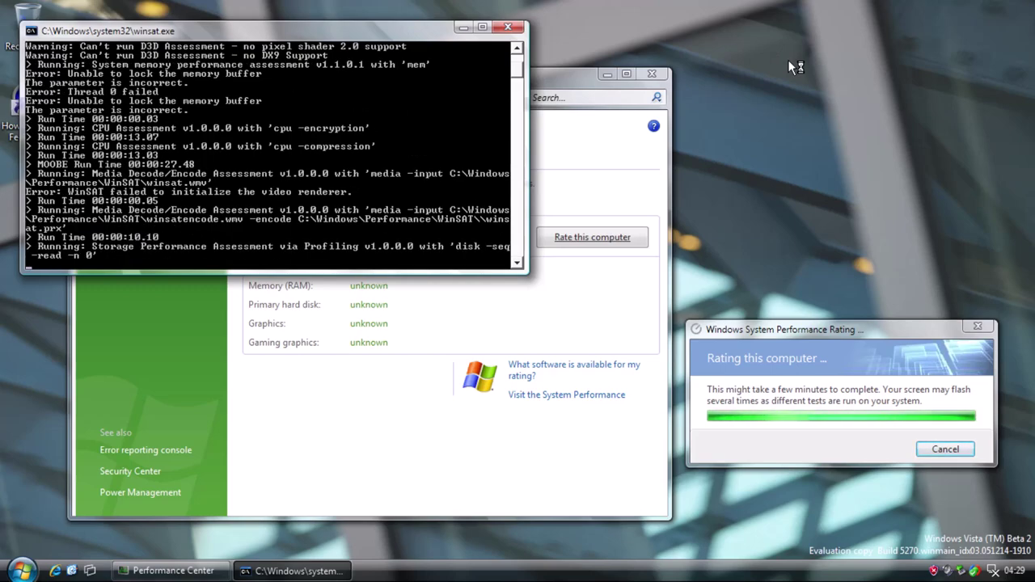
left_click(690, 297)
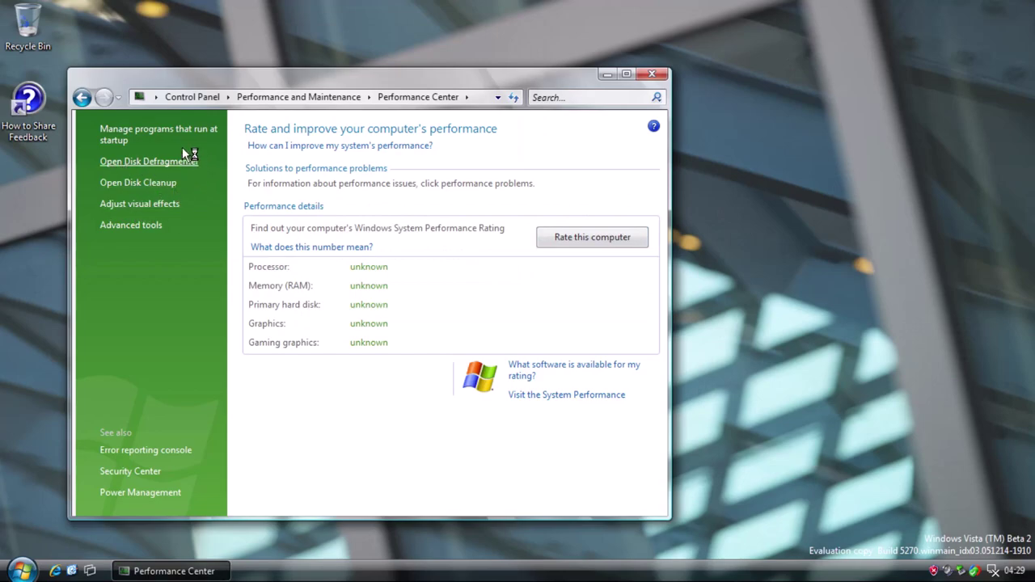
Permit the startup program manager, then close Windows Defender.
left_click(570, 296)
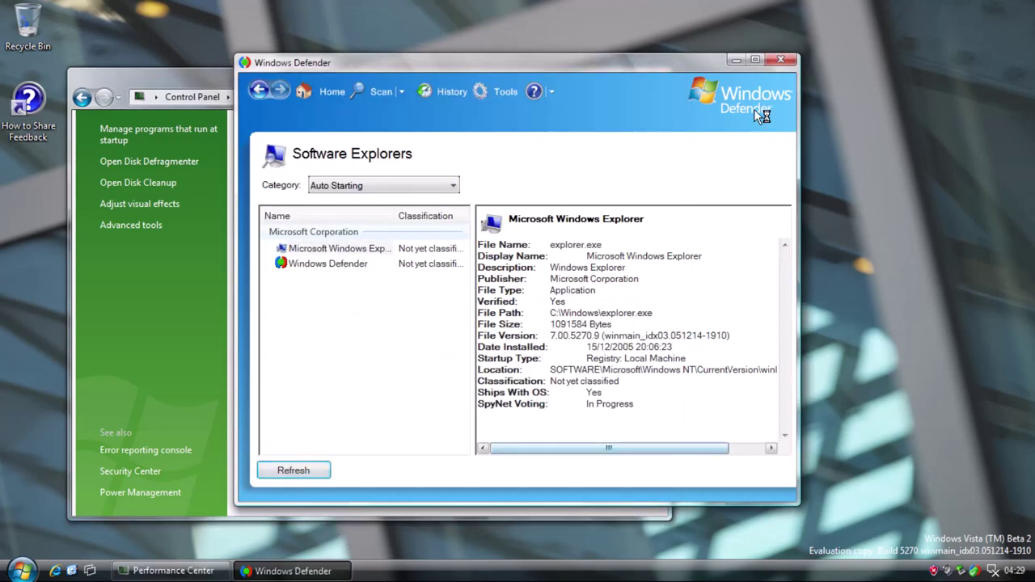
left_click(781, 59)
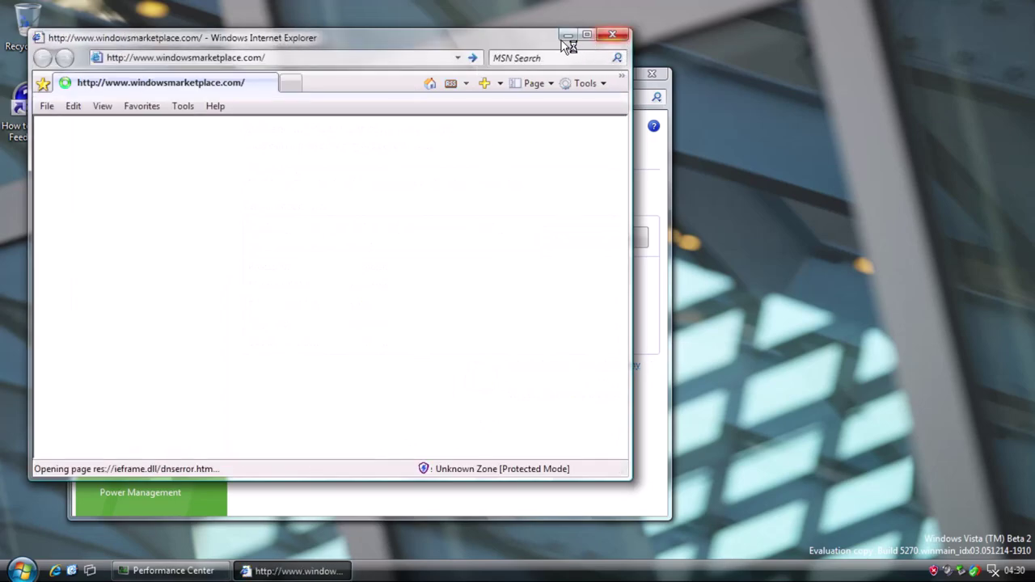
Close Internet Explorer and Personalization, then launch a permitted management console from Advanced Tools.
left_click(612, 35)
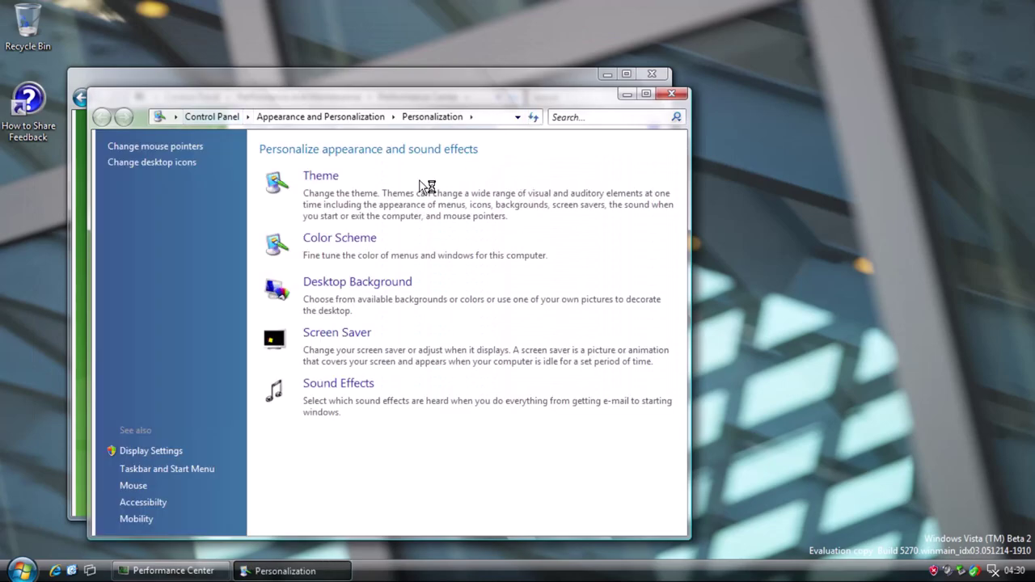
left_click(672, 94)
left_click(132, 226)
left_click(197, 153)
left_click(566, 291)
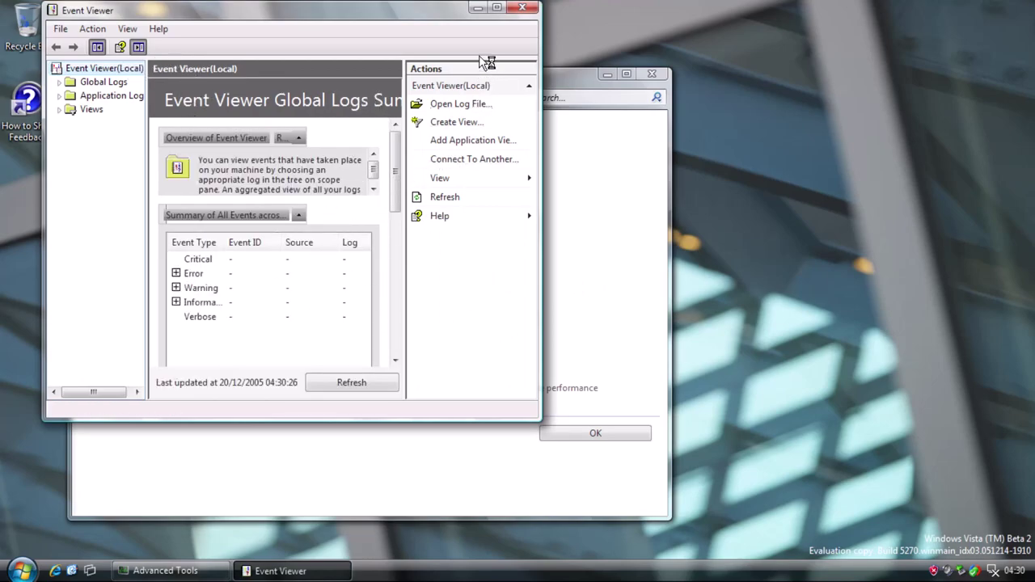
Maximize Event Viewer and expand the Error and Information totals by event ID.
left_click(497, 10)
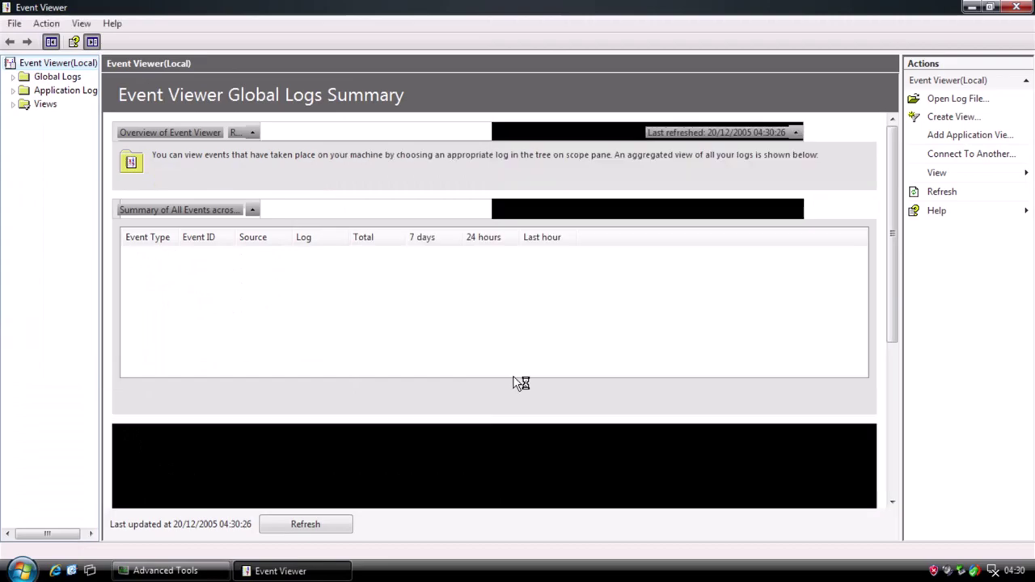
left_click(130, 269)
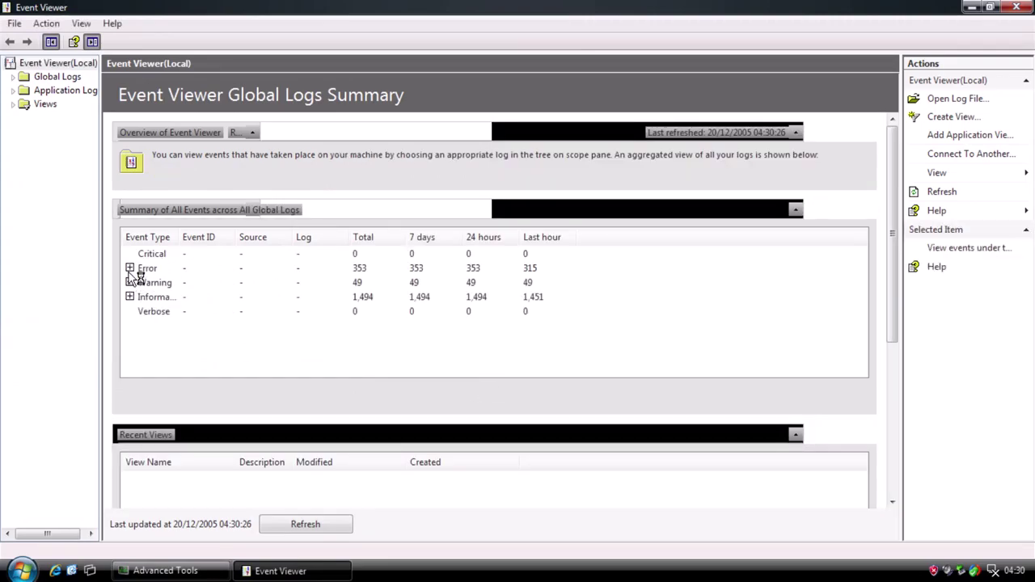
scroll(596, 315, "down", 5)
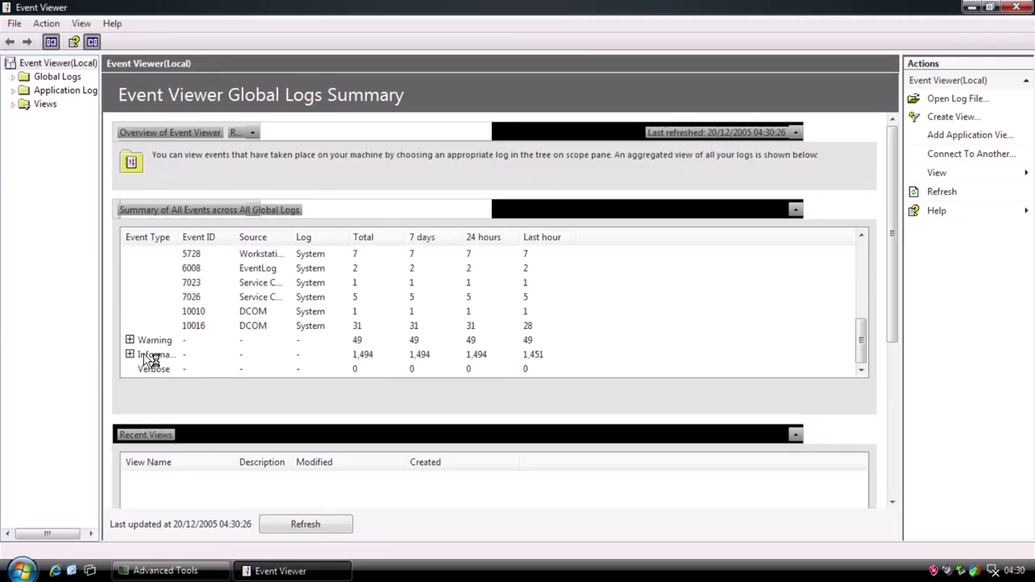
left_click(129, 355)
Check the MMC and Event Viewer version details in Help > About, then close Event Viewer.
left_click(112, 23)
left_click(156, 84)
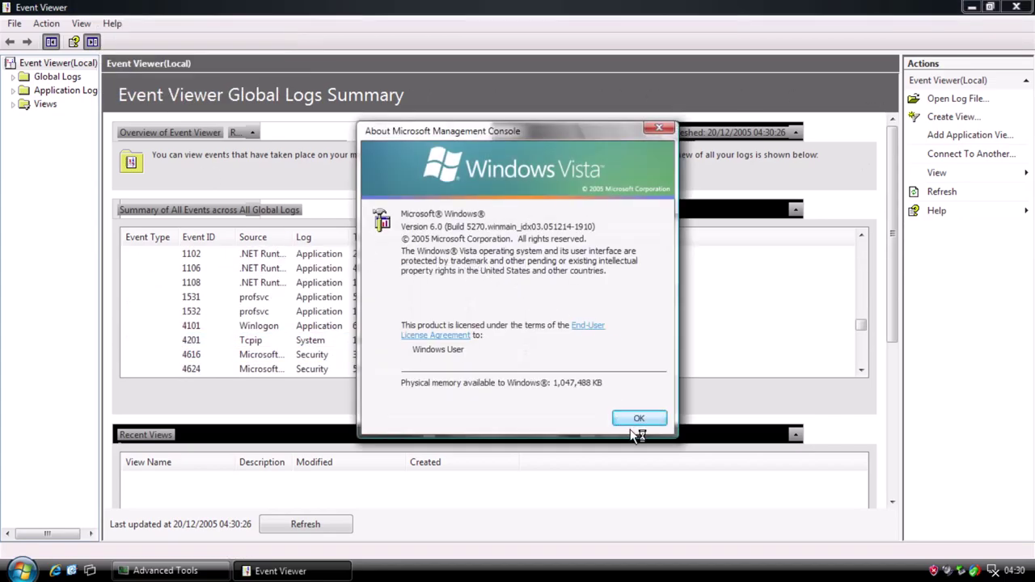
left_click(635, 422)
left_click(112, 23)
left_click(136, 84)
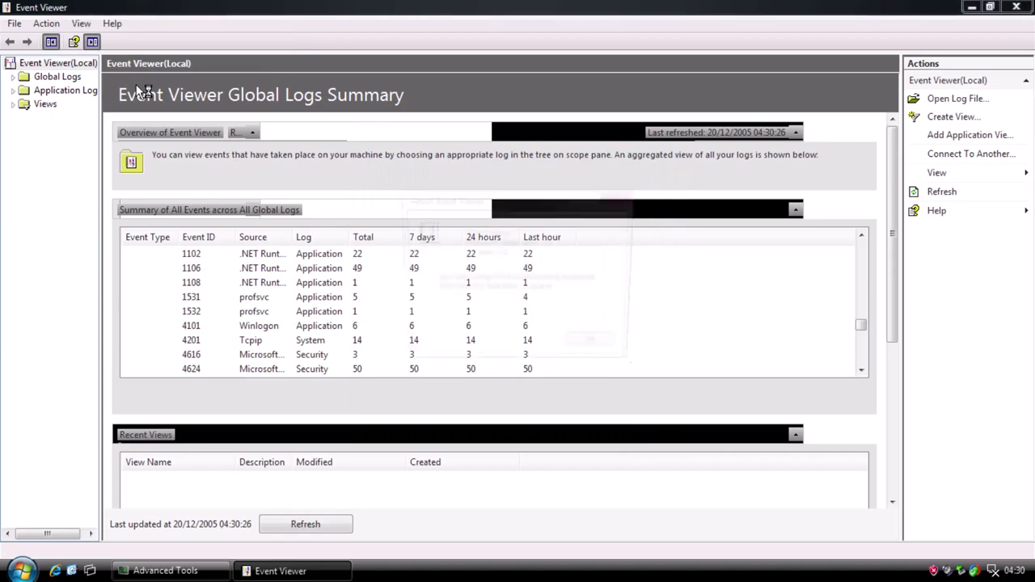
left_click(608, 353)
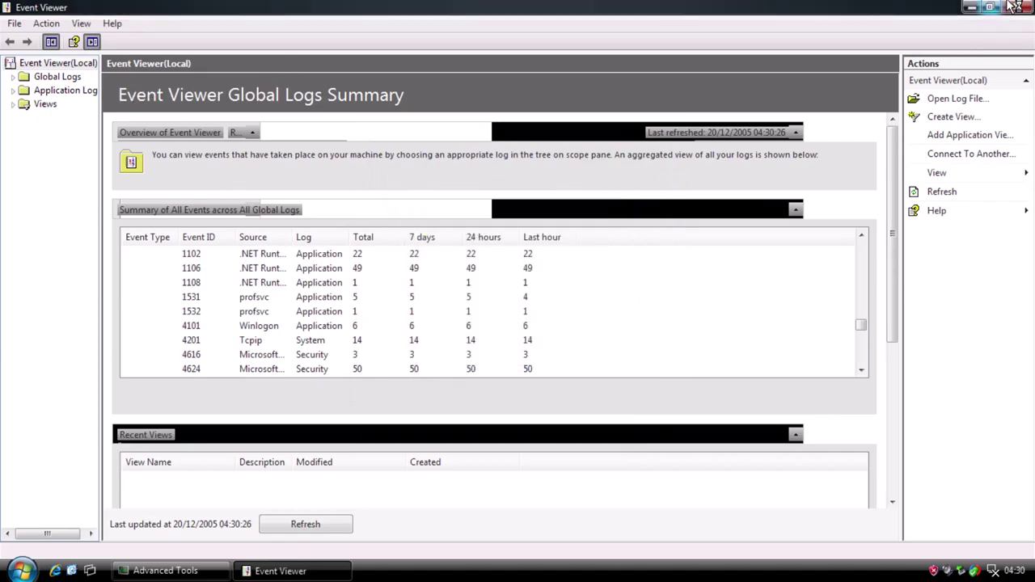
left_click(1016, 7)
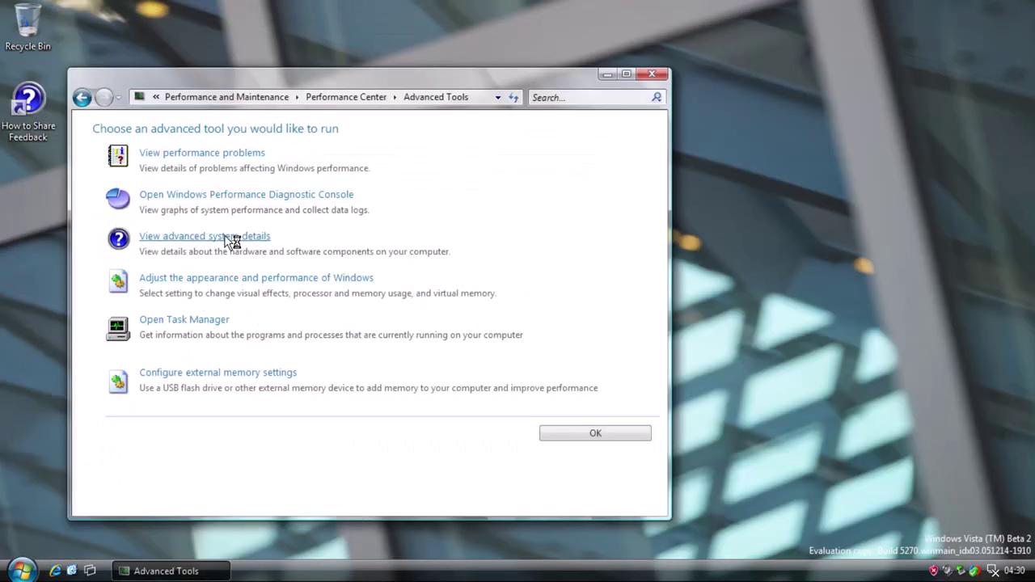
left_click(230, 241)
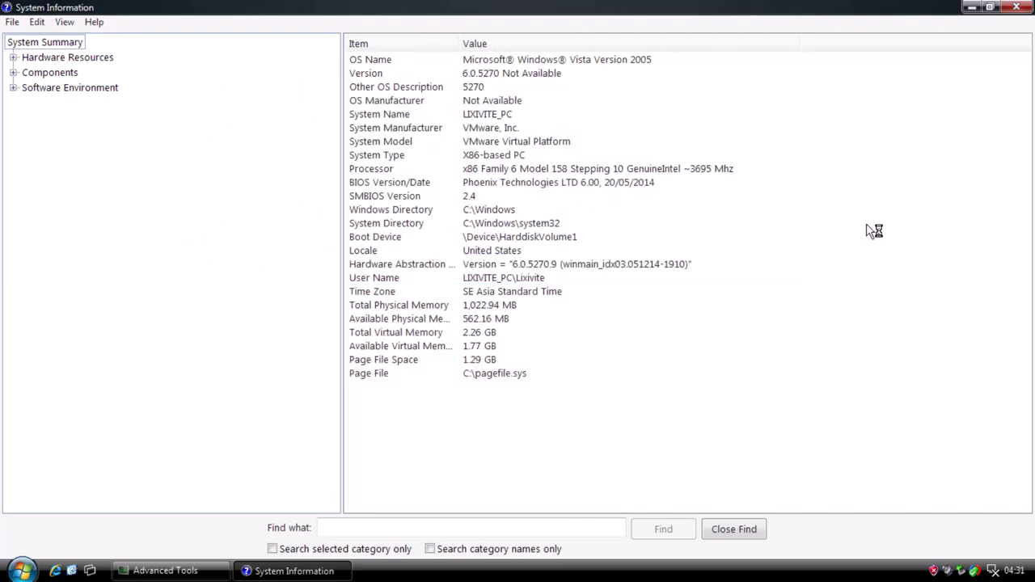
left_click(1017, 7)
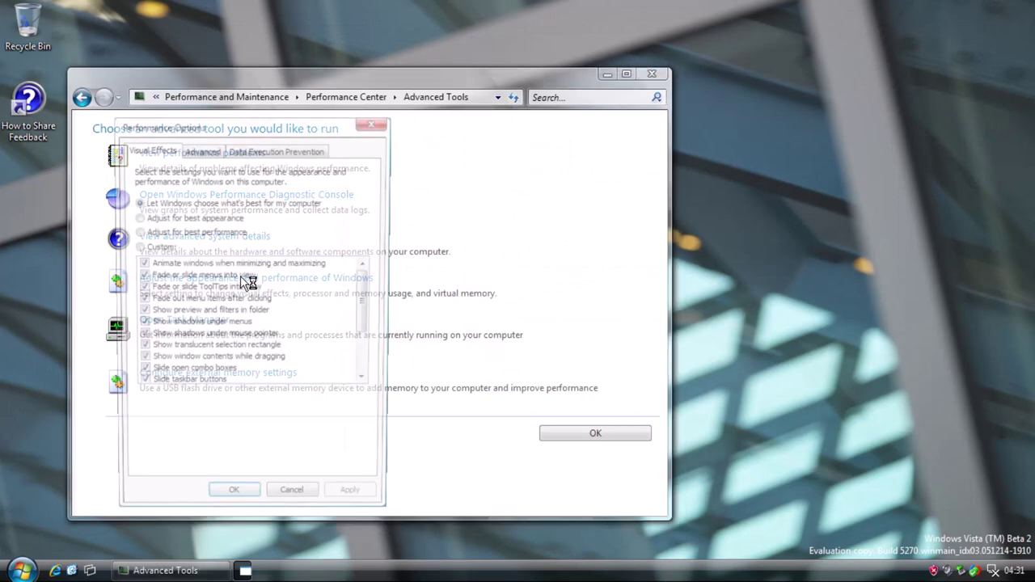
left_click(279, 150)
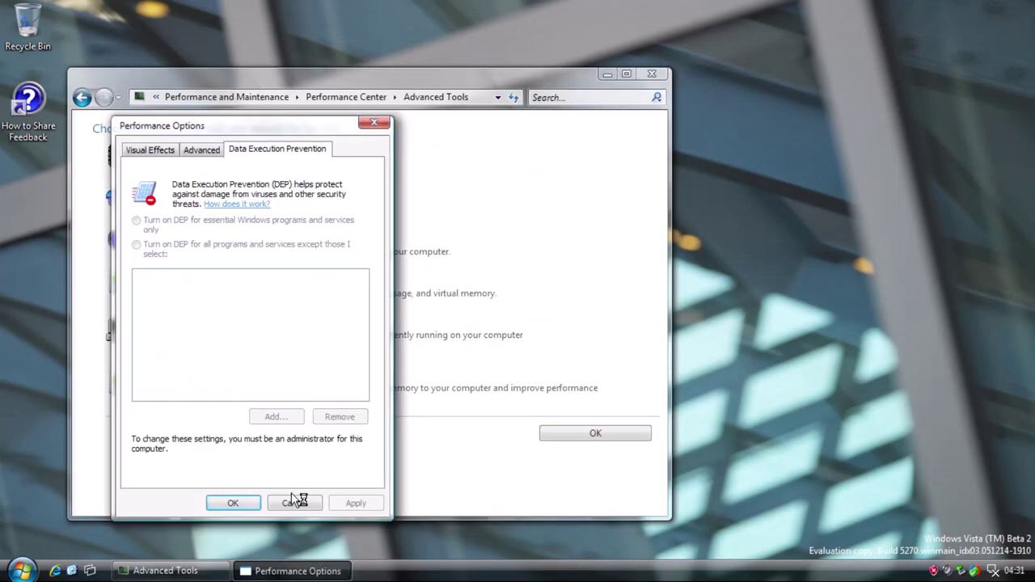
left_click(292, 498)
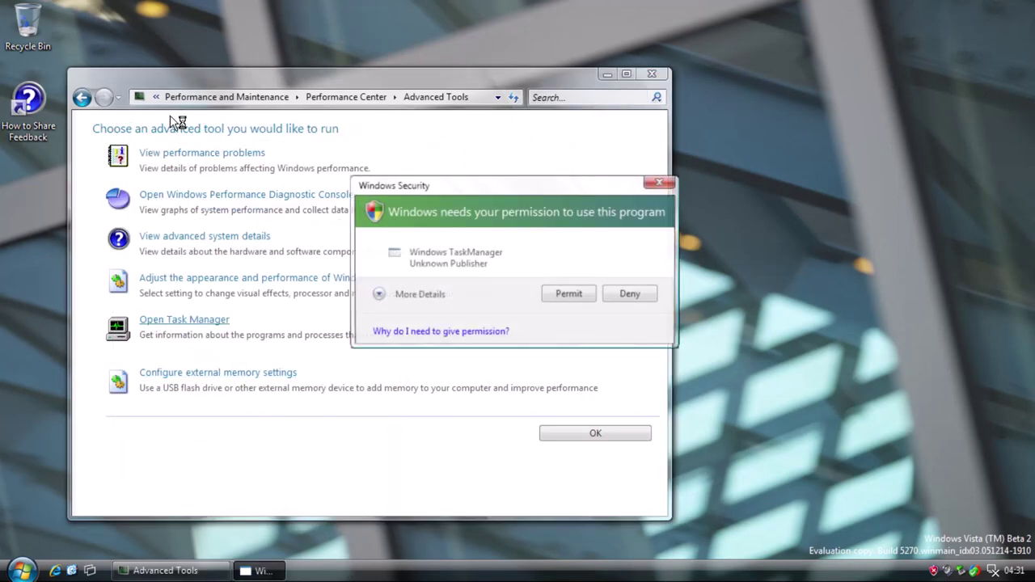
left_click(571, 295)
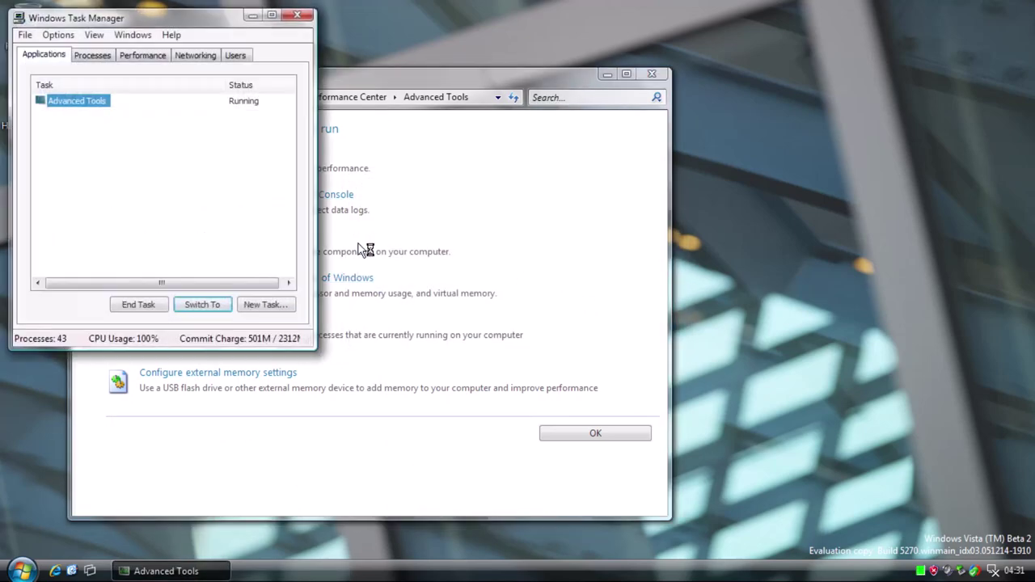
left_click(69, 36)
left_click(69, 38)
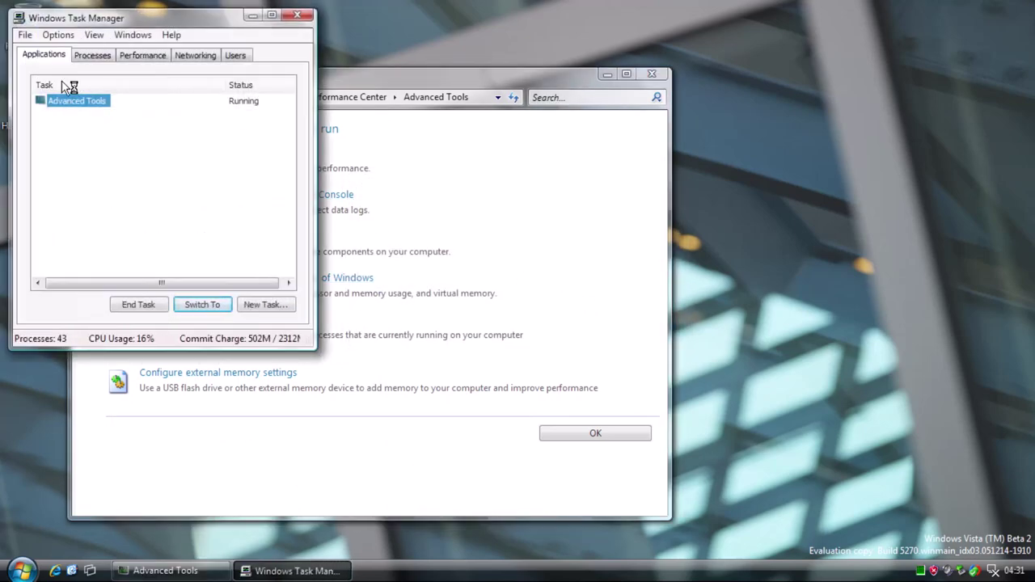
left_click(123, 55)
left_click(85, 55)
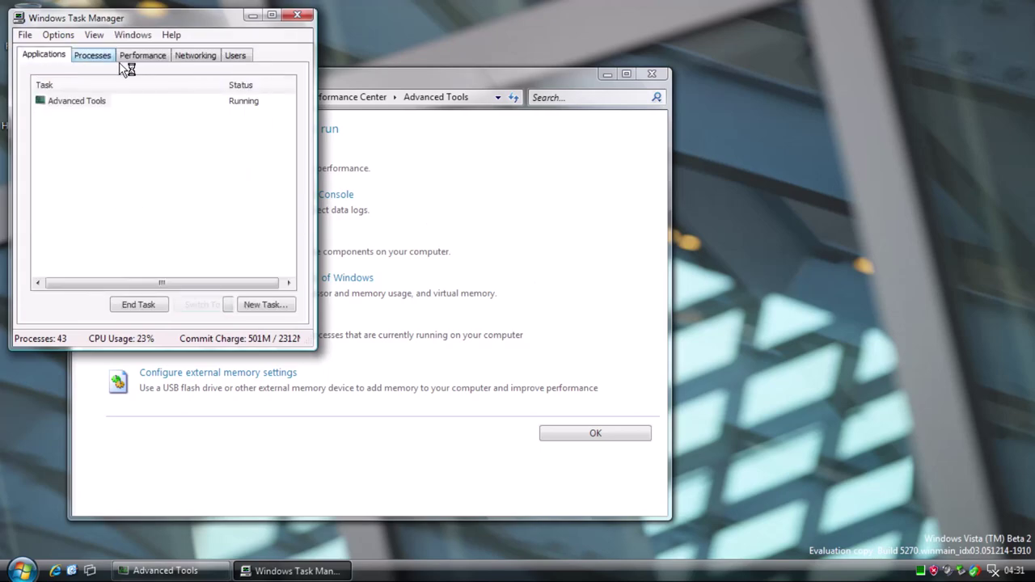
left_click(97, 55)
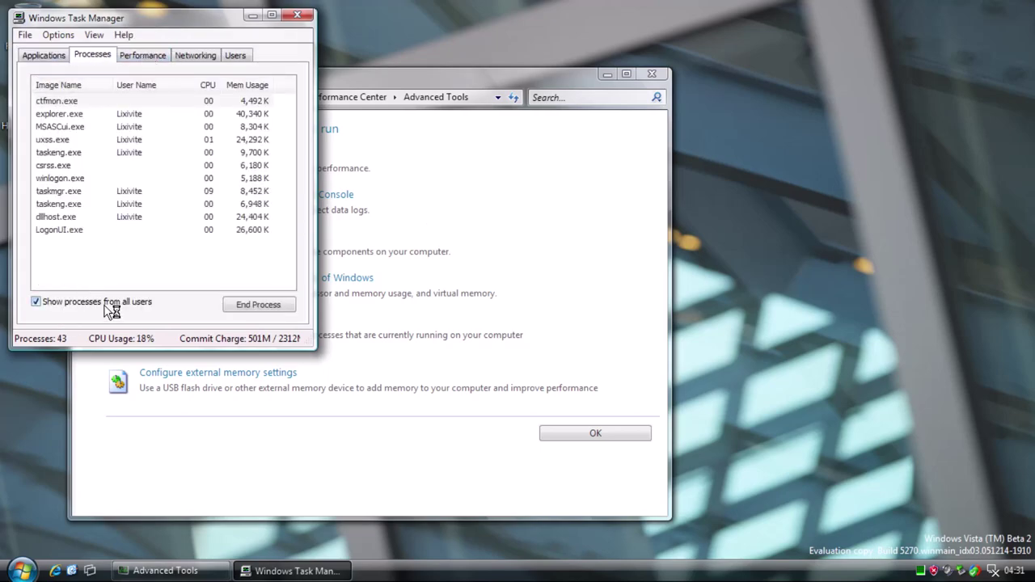
left_click(57, 85)
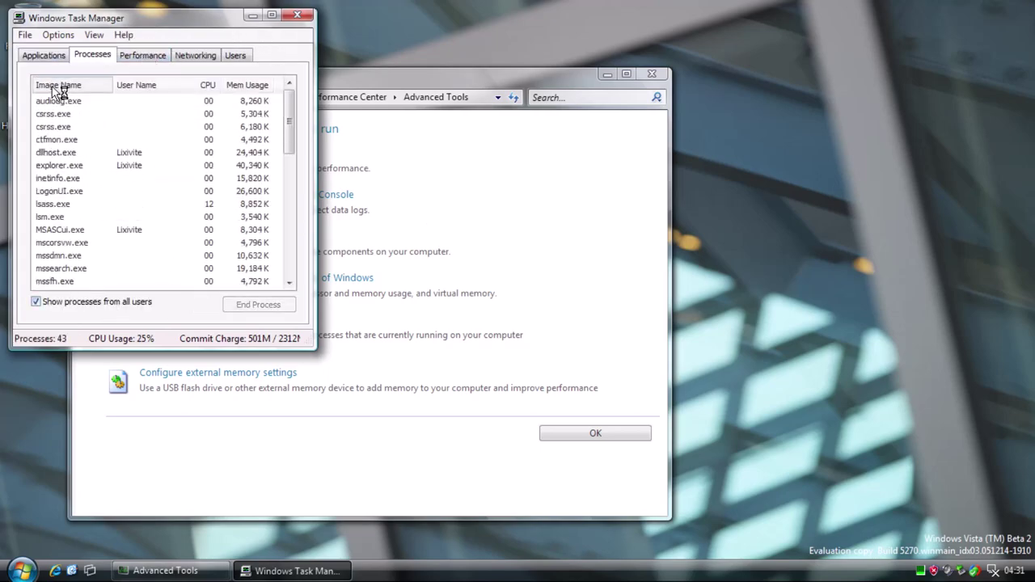
left_click(297, 15)
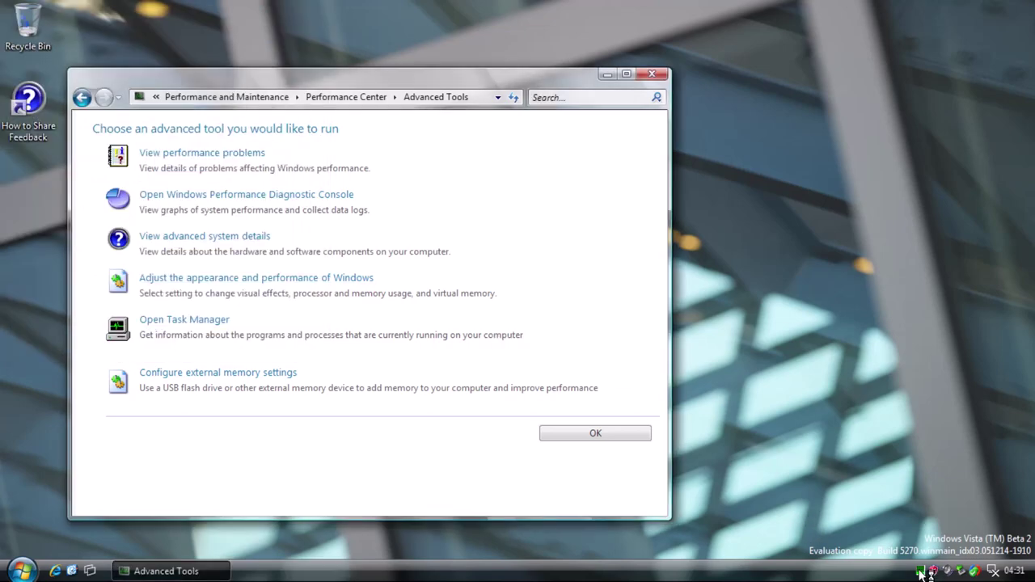
Open and close Task Manager from the tray, then return to Performance Center.
mouse_move(921, 572)
double_click(920, 571)
left_click(304, 16)
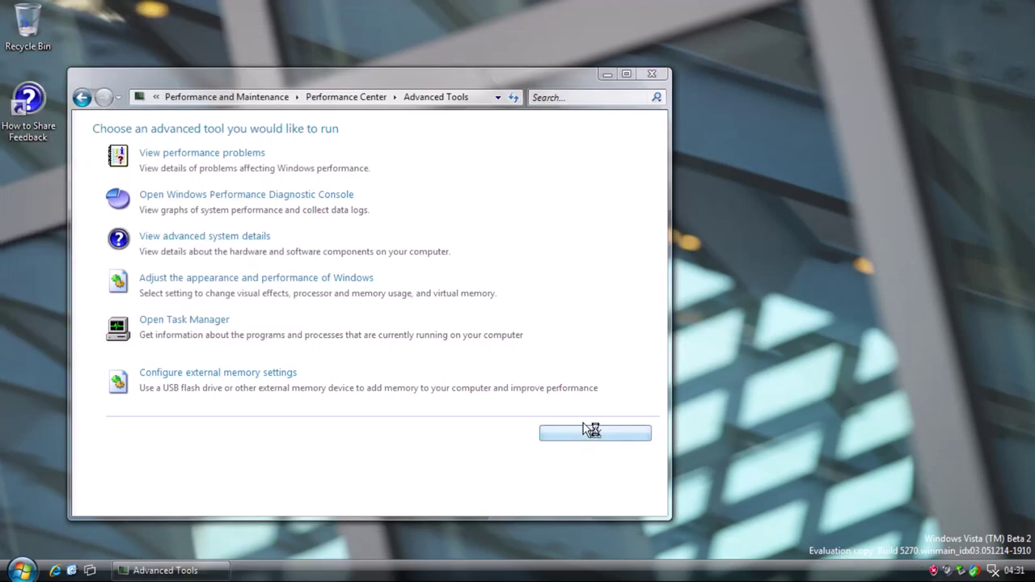
left_click(76, 95)
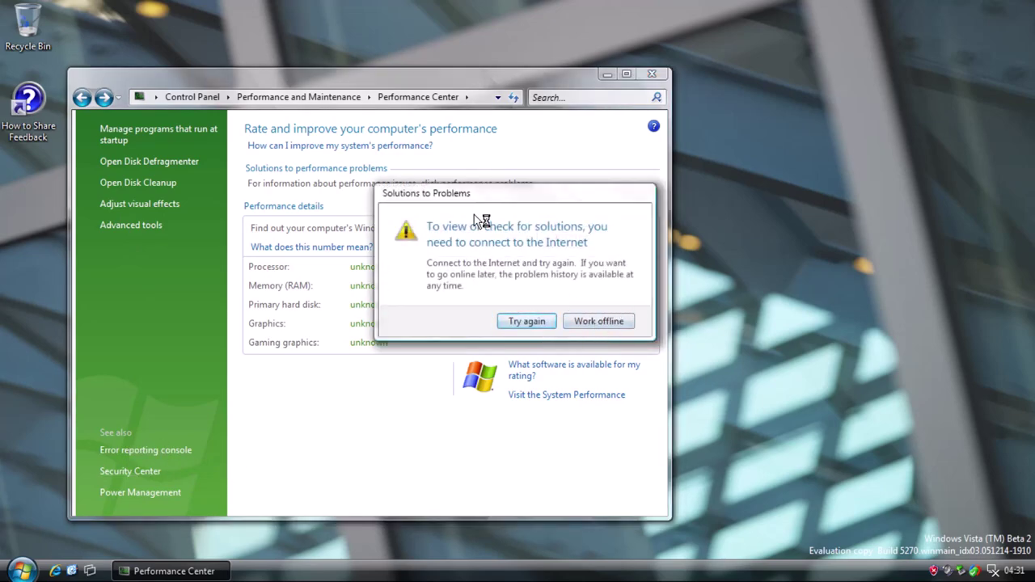
View Solutions to Problems offline and Power Management, close both, and go back to Performance and Maintenance.
left_click(542, 326)
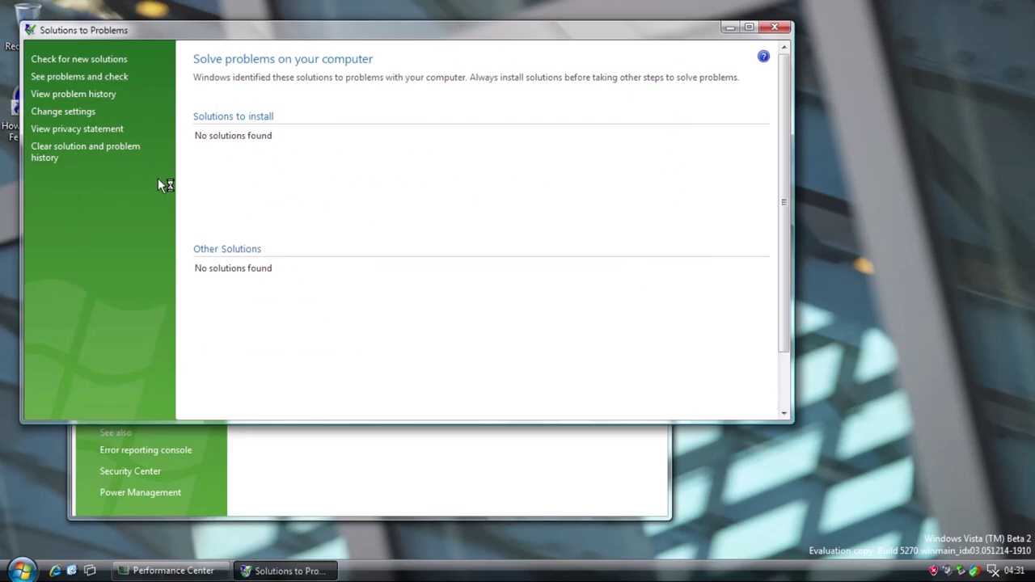
left_click(780, 33)
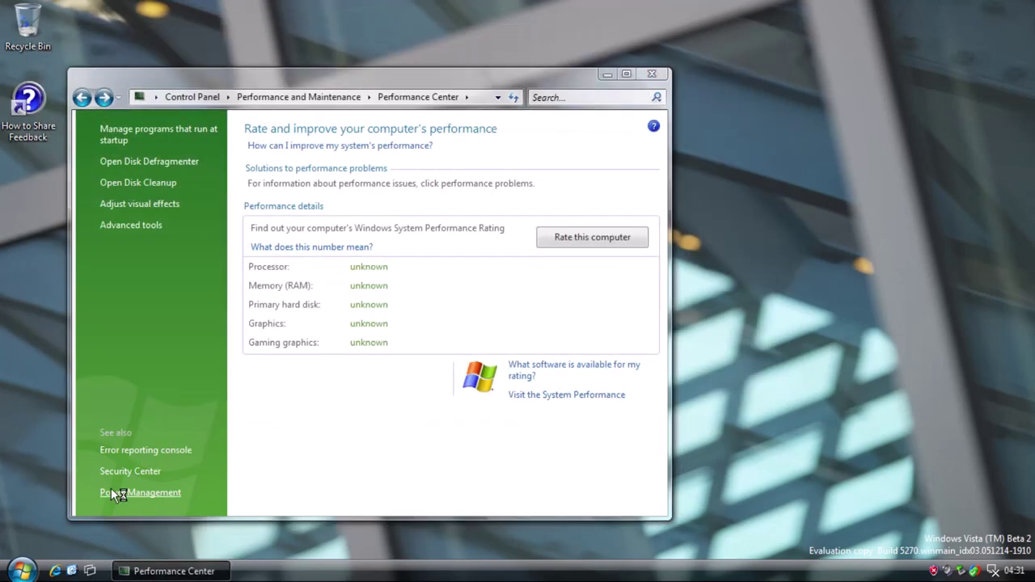
left_click(111, 489)
left_click(332, 46)
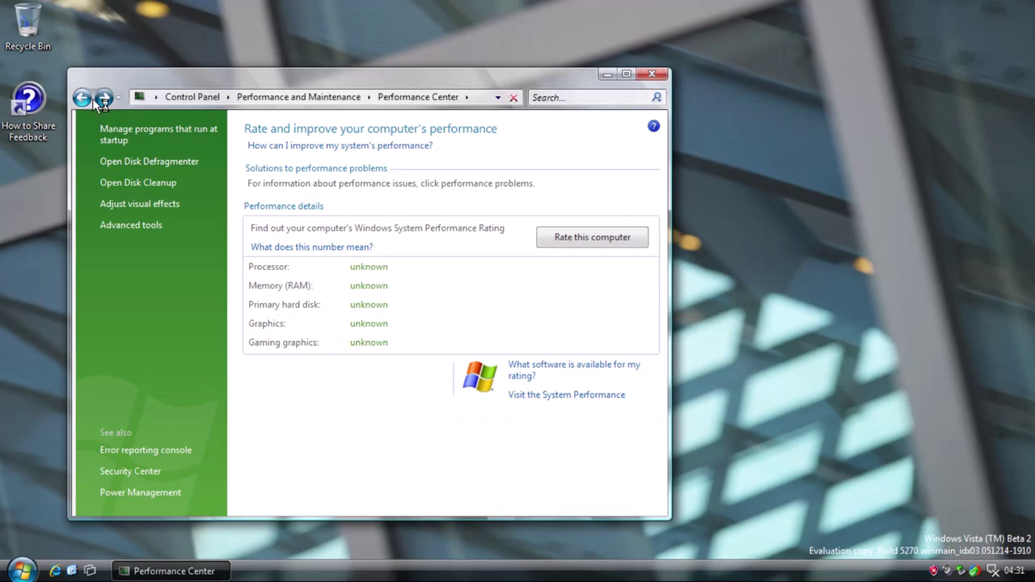
left_click(86, 97)
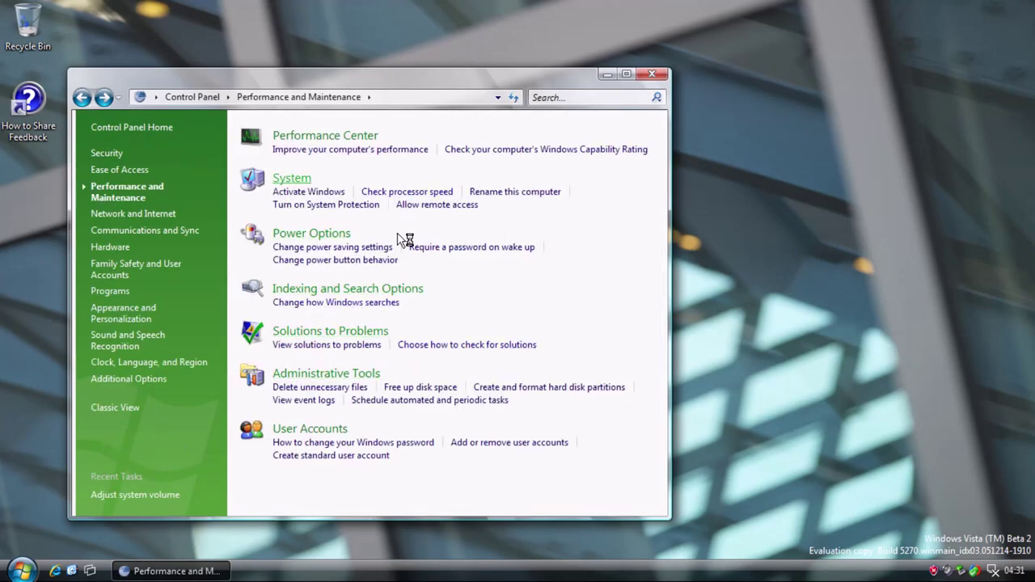
Open Power Options after reviewing and permitting the request, then close it.
left_click(312, 235)
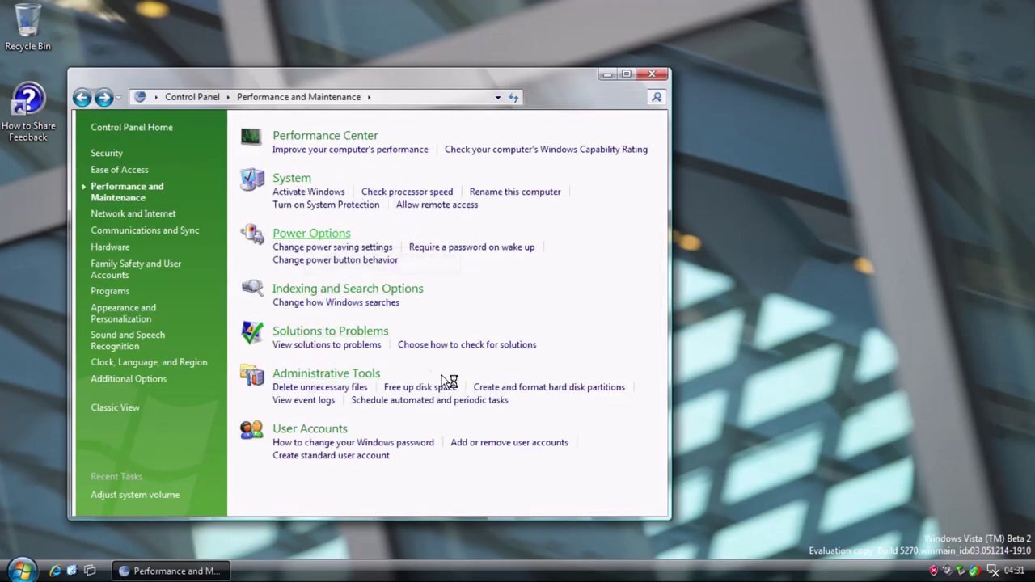
left_click(423, 296)
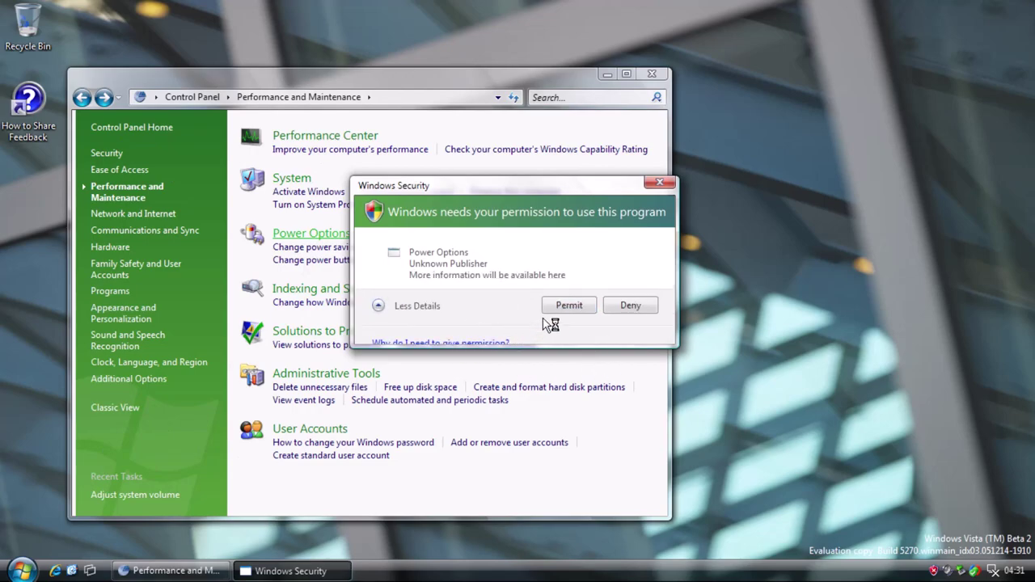
left_click(566, 307)
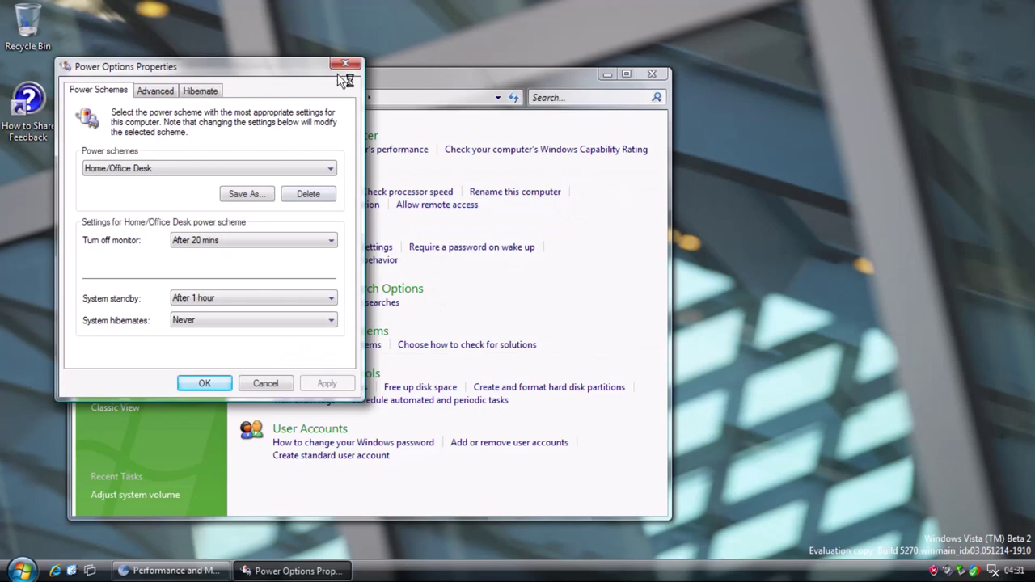
left_click(345, 64)
Open the permitted Indexing and Search Options and its advanced options, then close both.
left_click(393, 292)
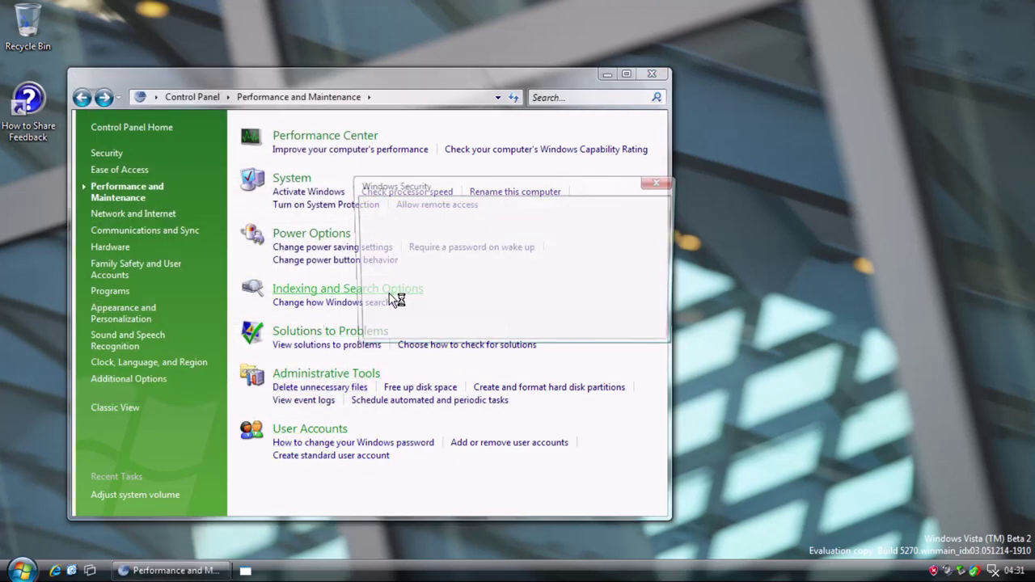
left_click(567, 294)
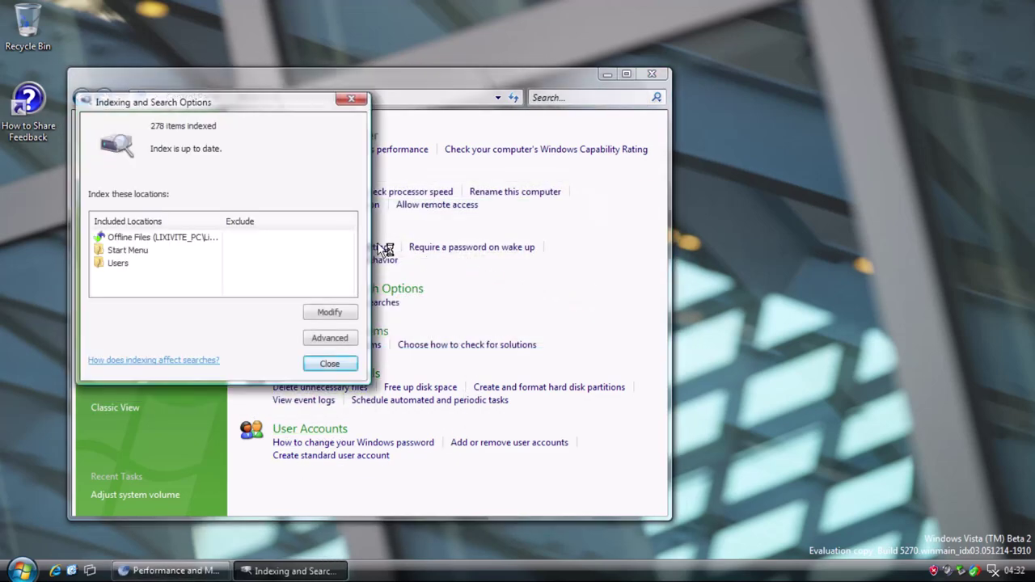
left_click(330, 338)
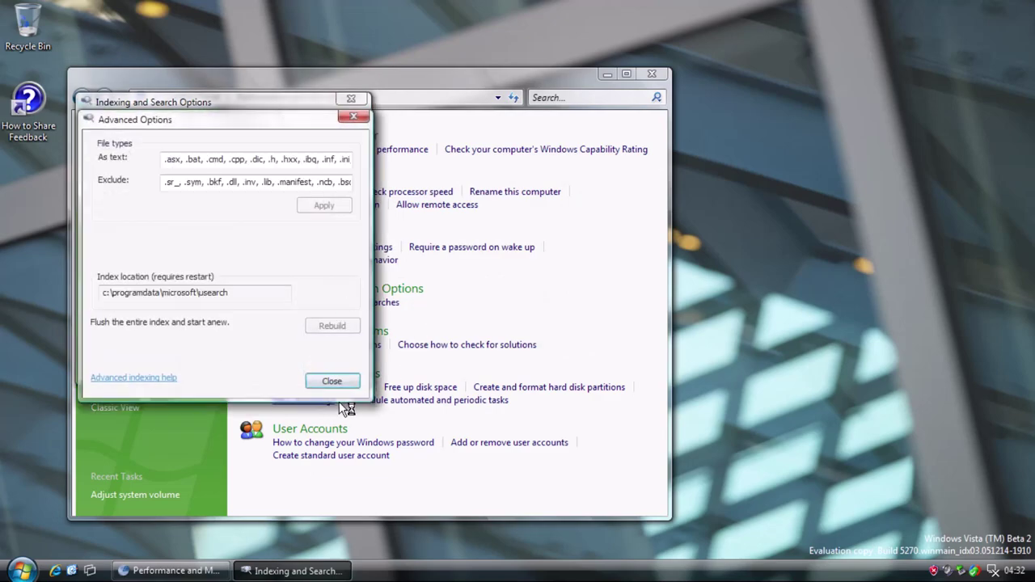
left_click(335, 377)
left_click(332, 365)
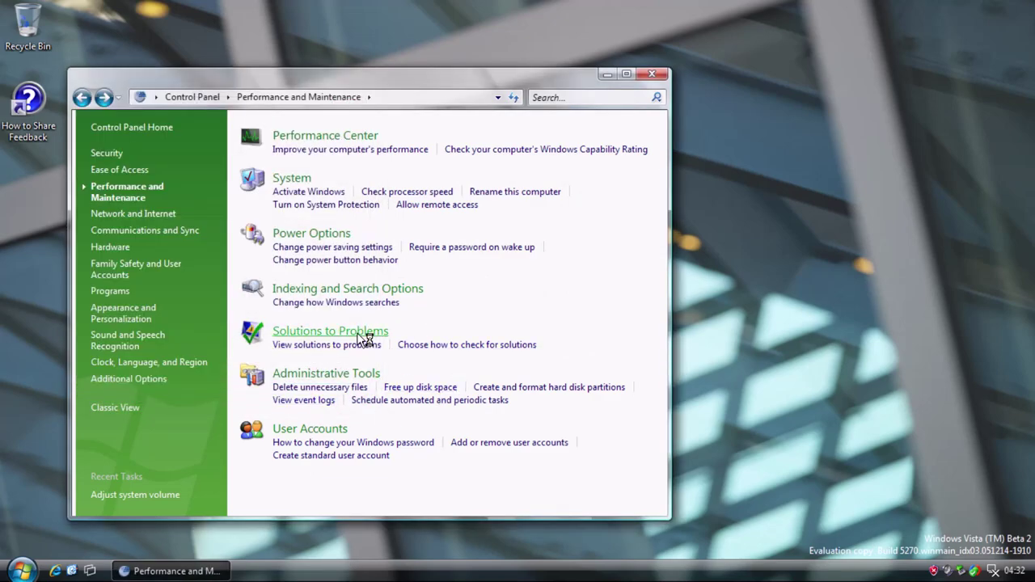
Open Solutions to Problems offline, view its reporting-and-solving help topic, then close both.
left_click(356, 333)
left_click(568, 294)
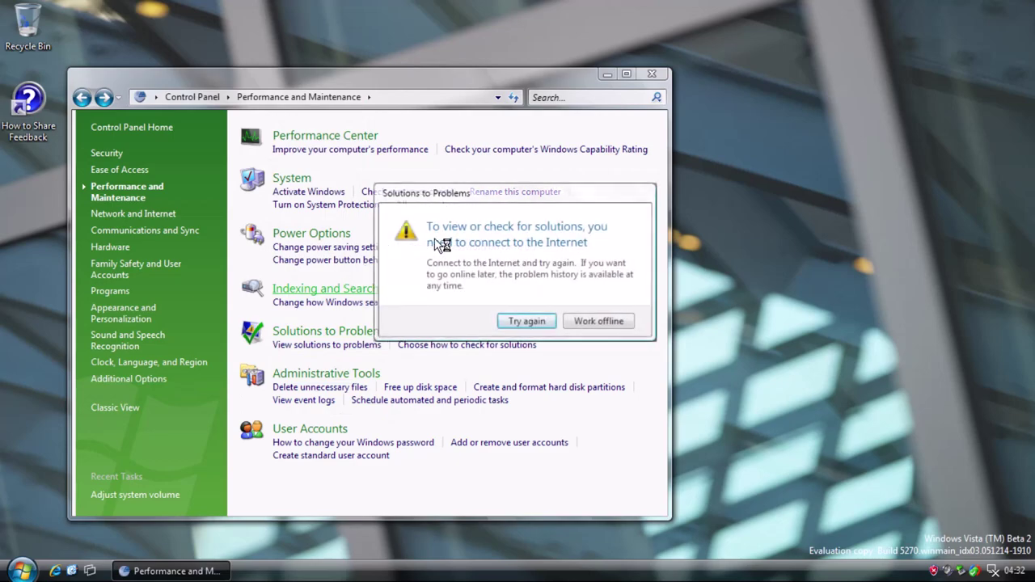
left_click(581, 321)
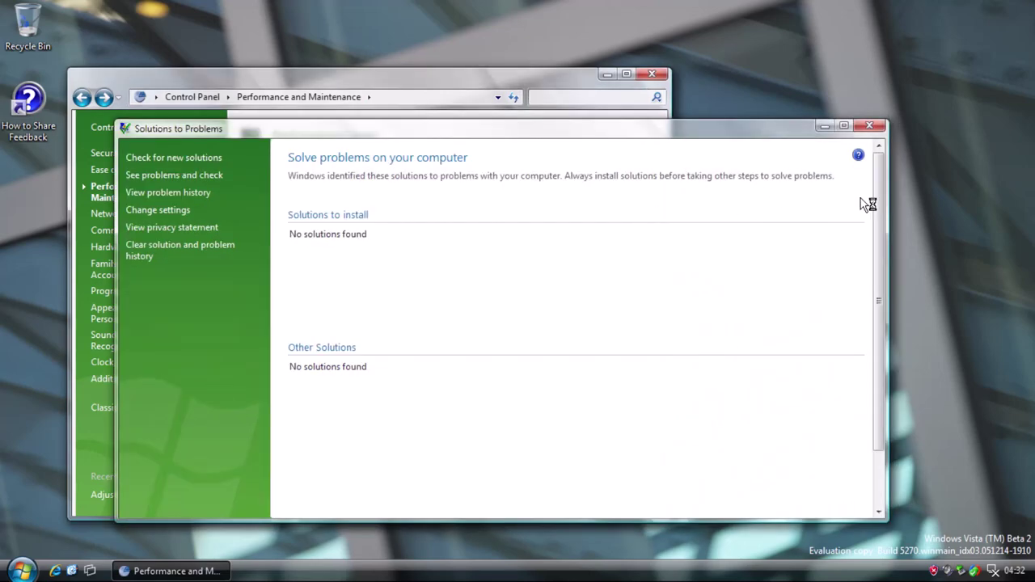
left_click(858, 155)
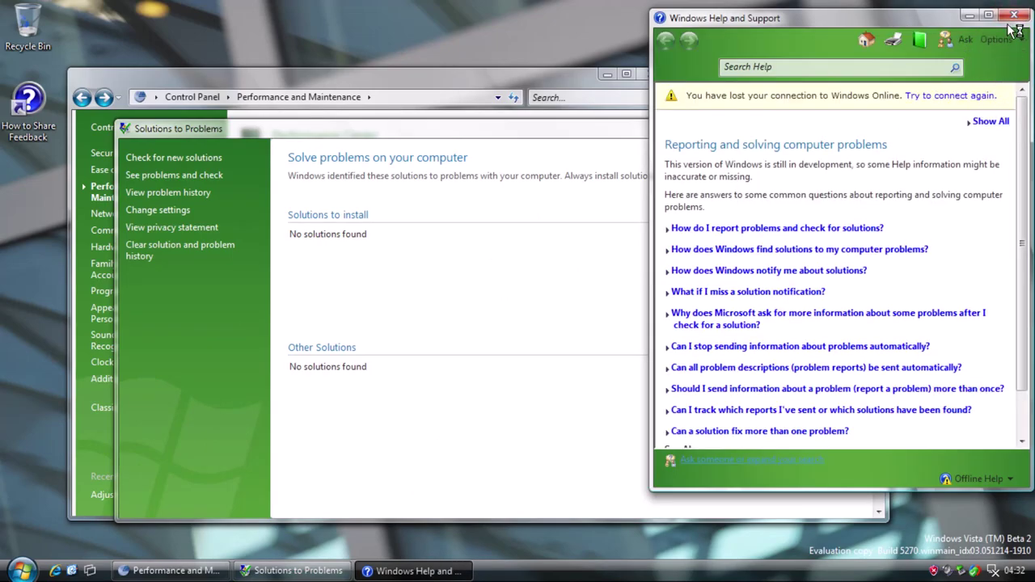
left_click(1015, 16)
left_click(874, 131)
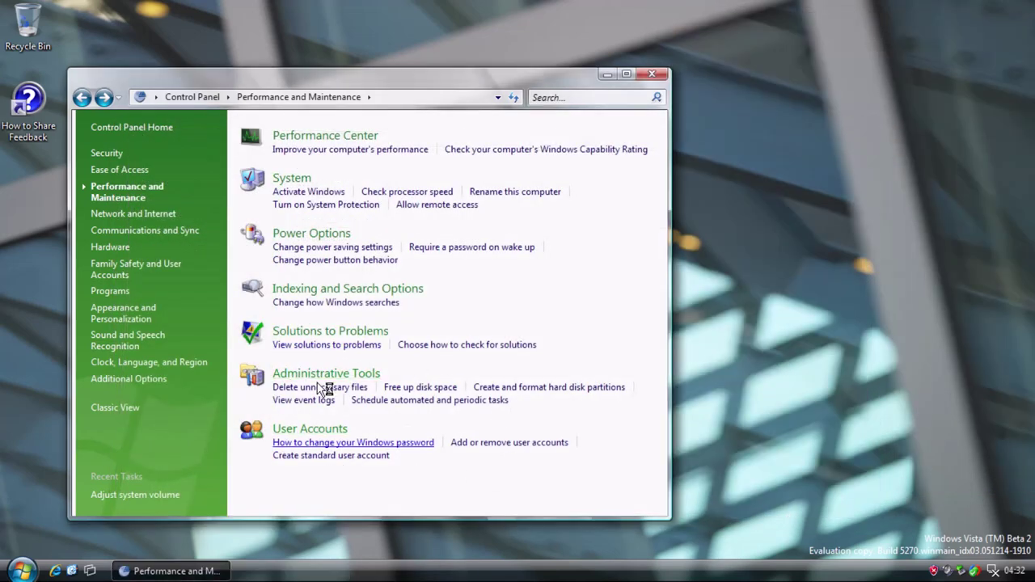
right_click(301, 374)
left_click(312, 380)
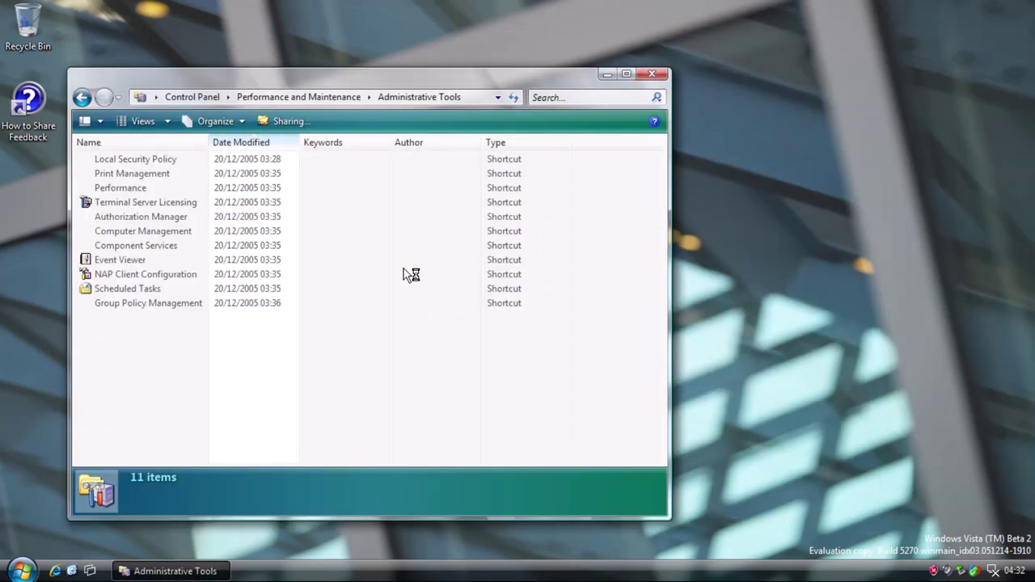
left_click(91, 122)
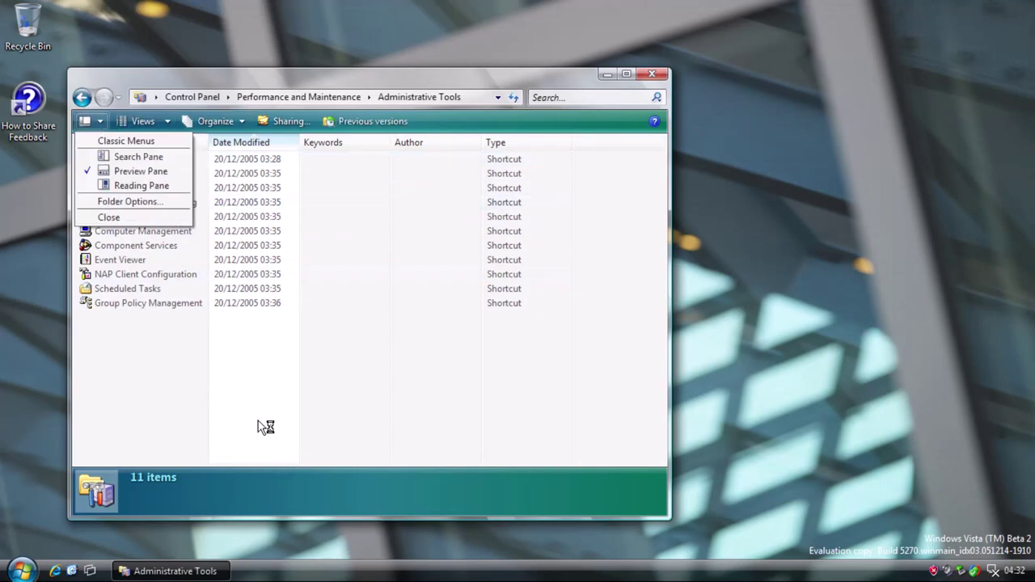
left_click(119, 142)
left_click(86, 118)
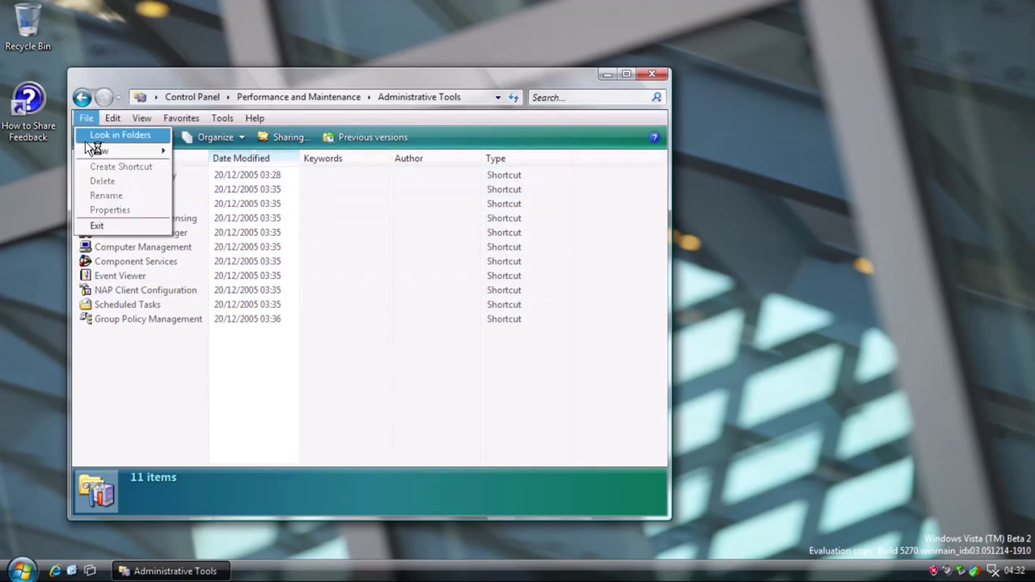
key("Escape")
left_click(86, 137)
left_click(121, 154)
left_click(86, 122)
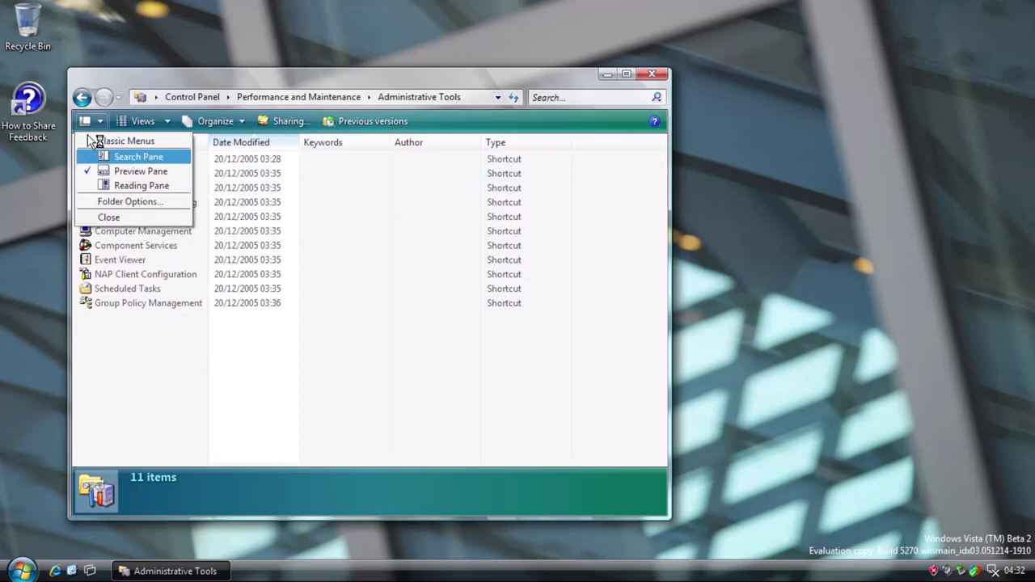
left_click(101, 154)
left_click(97, 127)
left_click(116, 186)
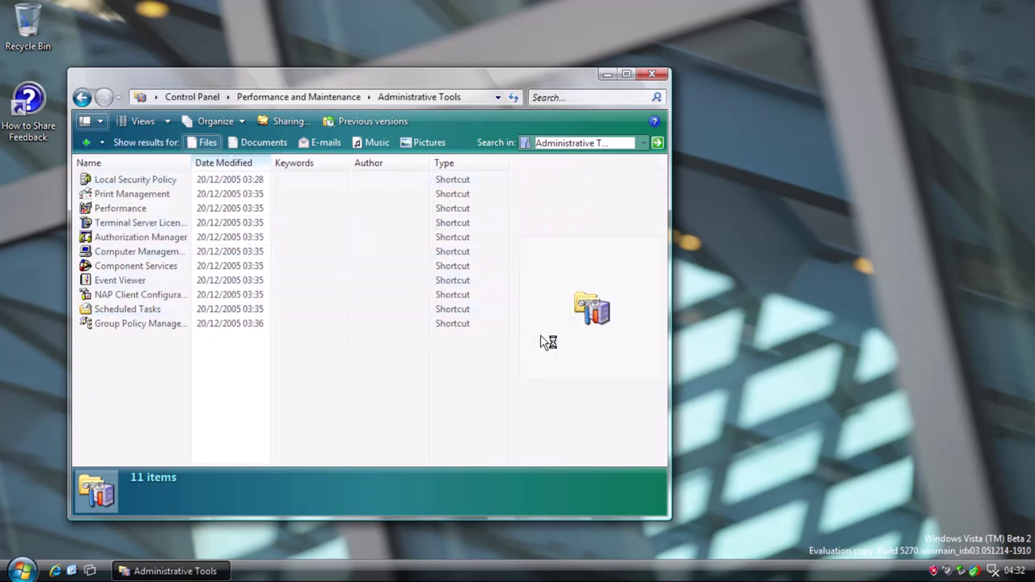
left_click(178, 295)
left_click(171, 252)
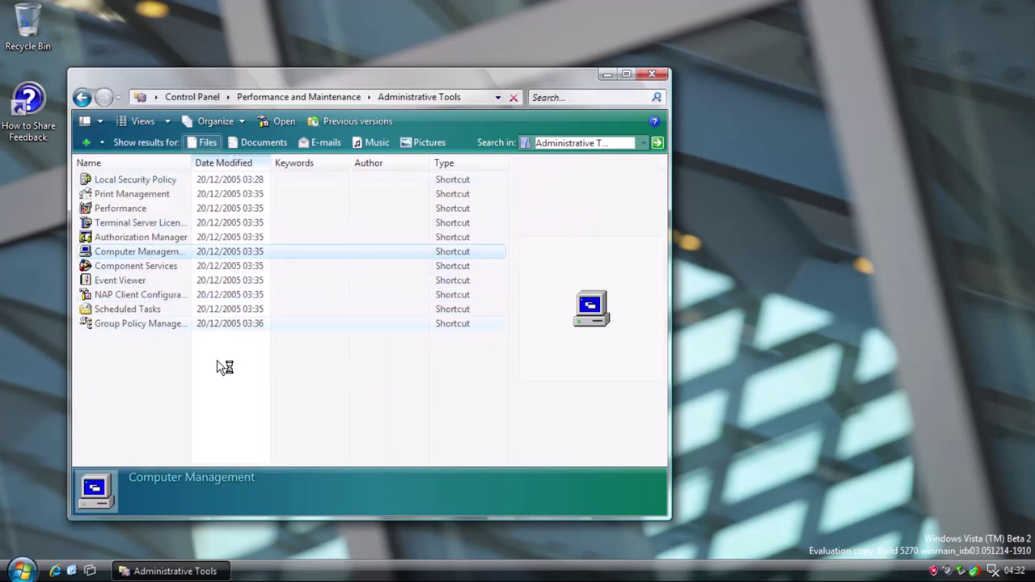
left_click(81, 96)
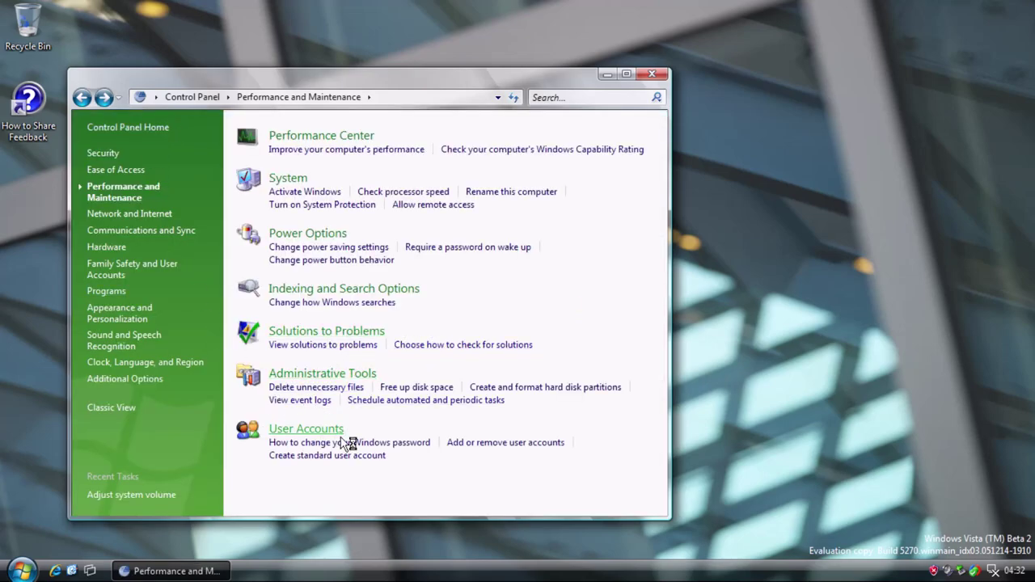
Open User Accounts, manage other accounts with permission, and view the create-new-account page.
left_click(355, 441)
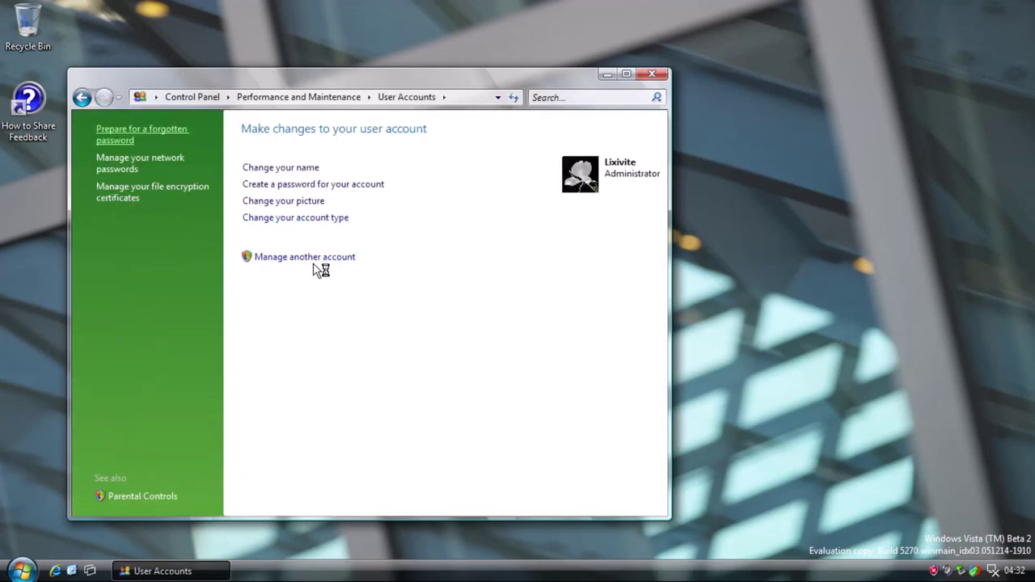
left_click(427, 330)
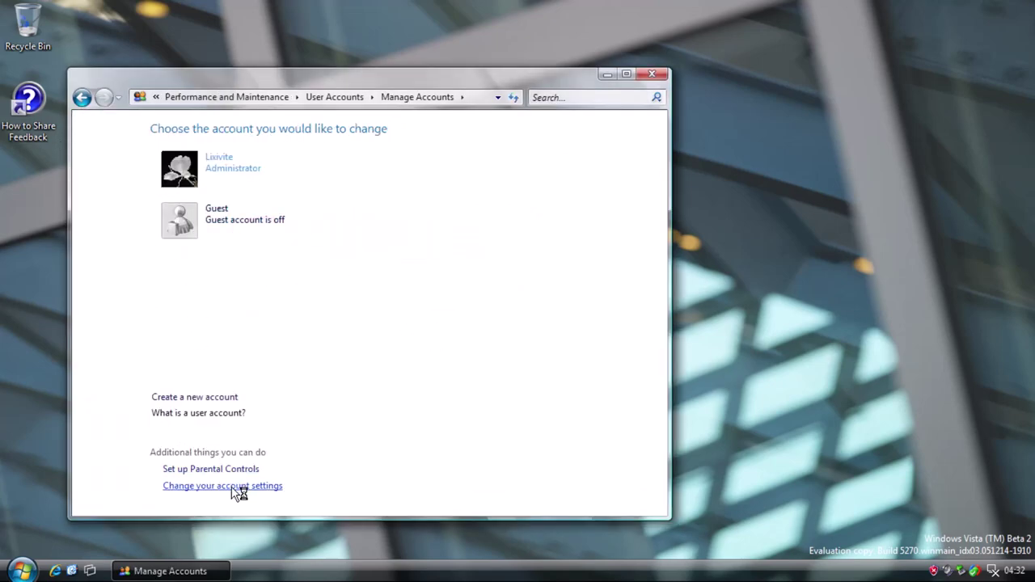
left_click(214, 398)
left_click(81, 98)
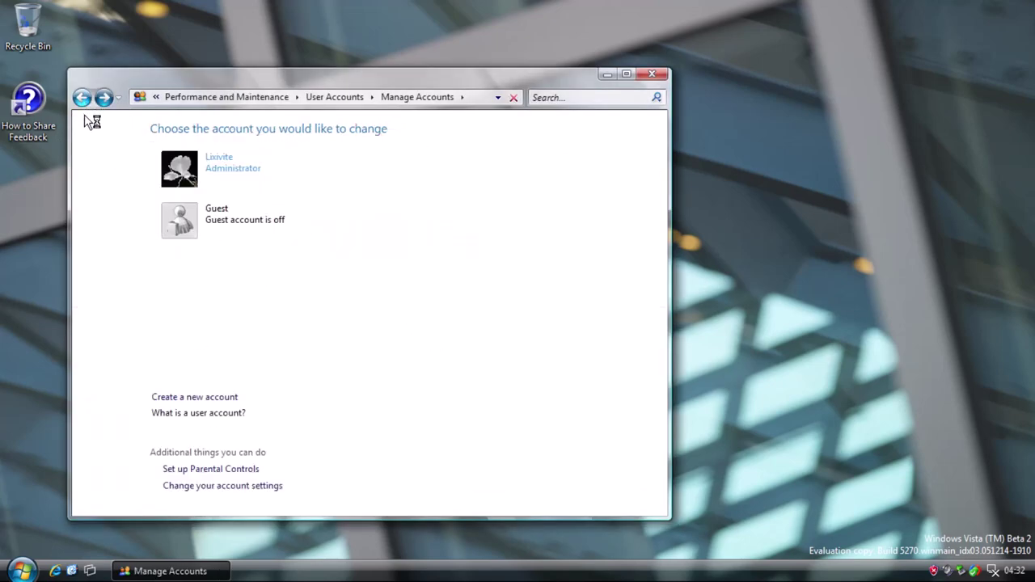
Look through the create-password, change-picture and change-account-type pages, returning after each.
left_click(303, 184)
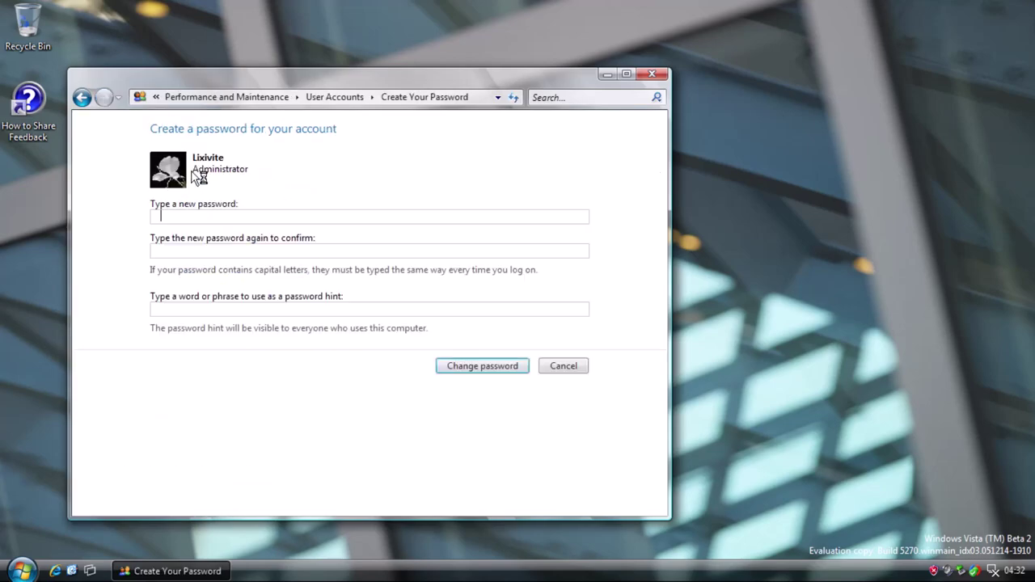
left_click(83, 98)
left_click(291, 393)
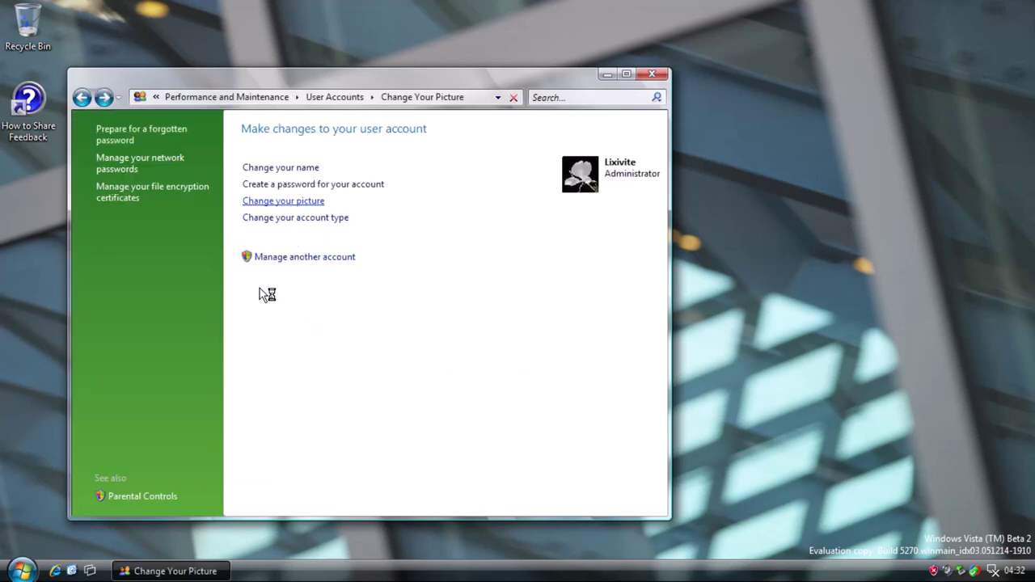
left_click(81, 97)
left_click(324, 218)
key("alt+Left")
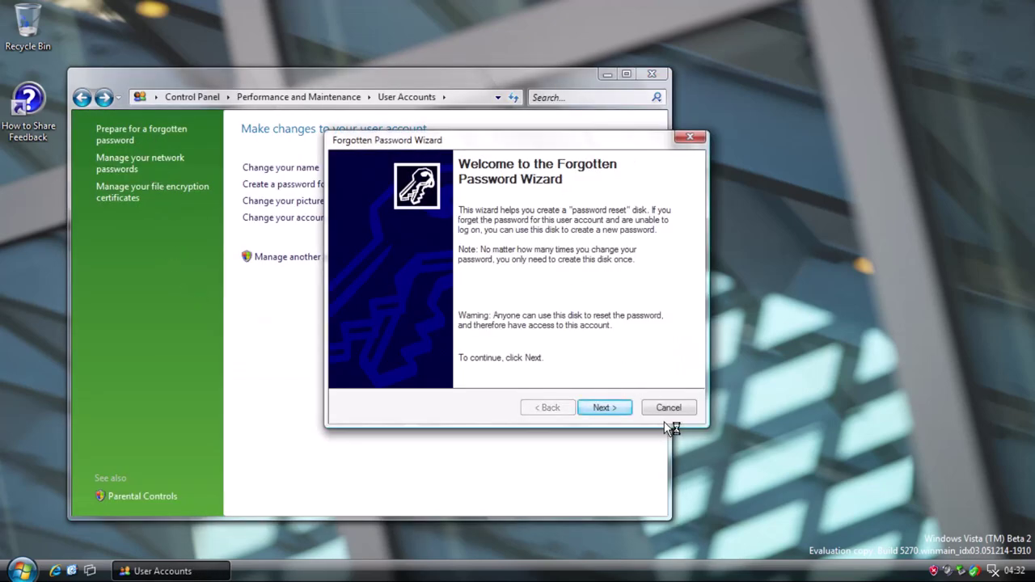
Dismiss the Forgotten Password, stored passwords and Encrypting File System dialogs, then open Parental Controls.
left_click(669, 408)
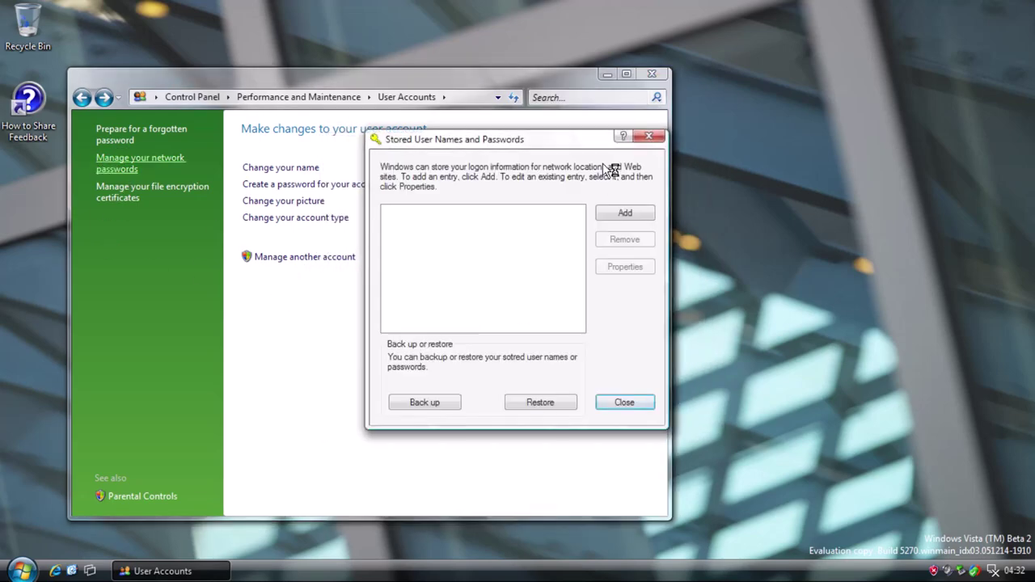
left_click(652, 139)
left_click(110, 192)
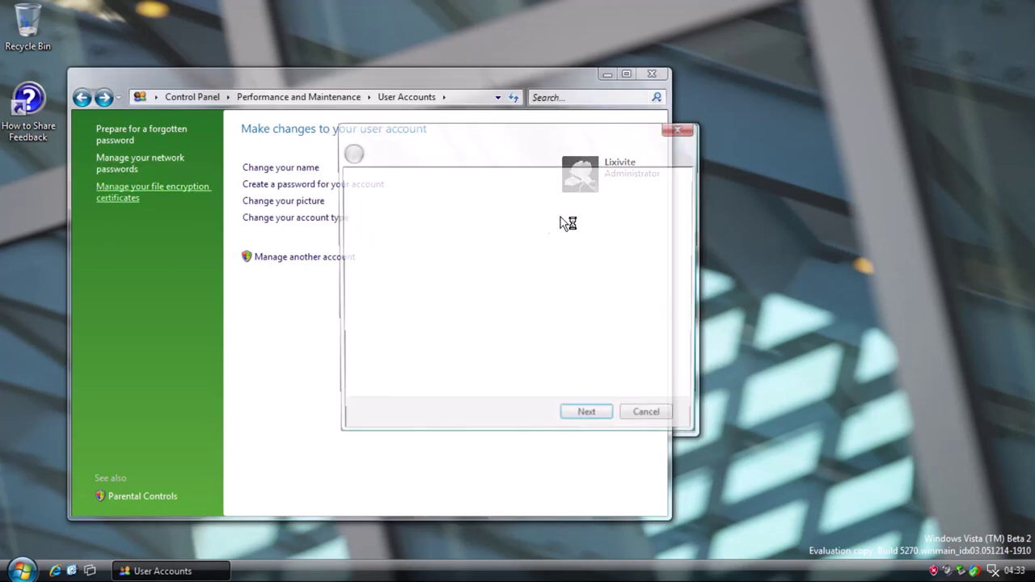
left_click(686, 131)
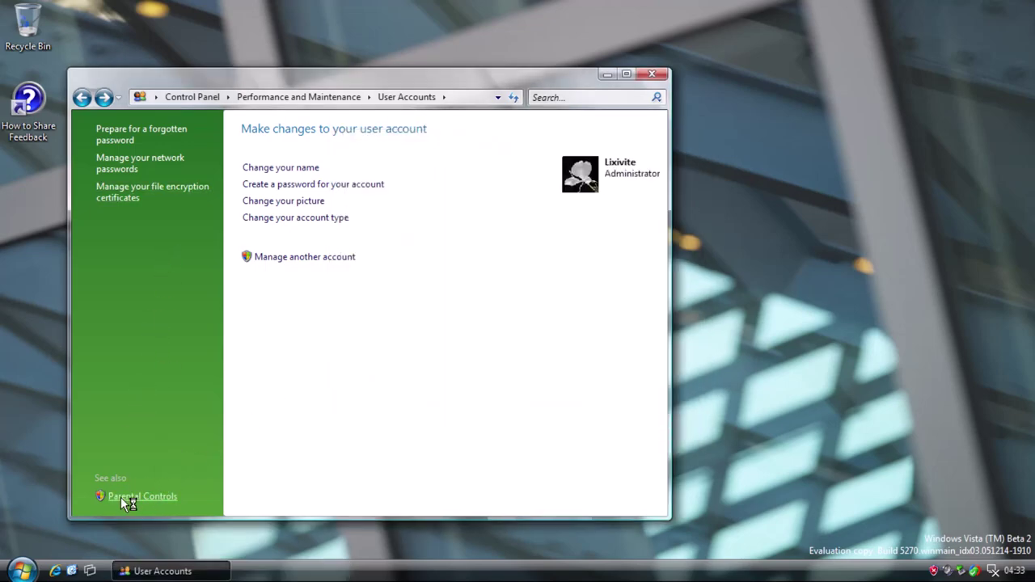
left_click(424, 327)
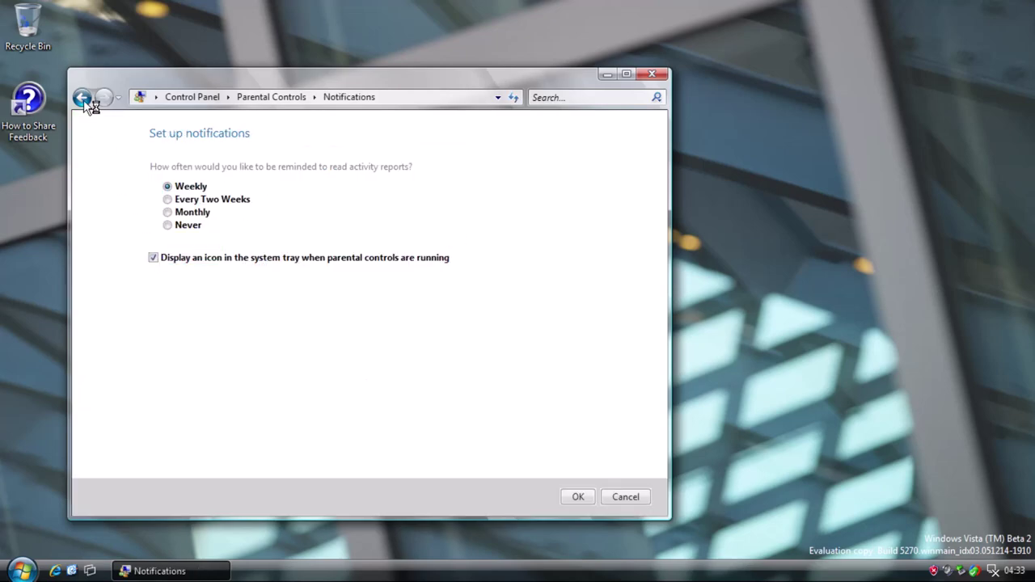
Step back through Parental Controls, User Accounts and Performance and Maintenance to Control Panel Home.
key("alt+Left")
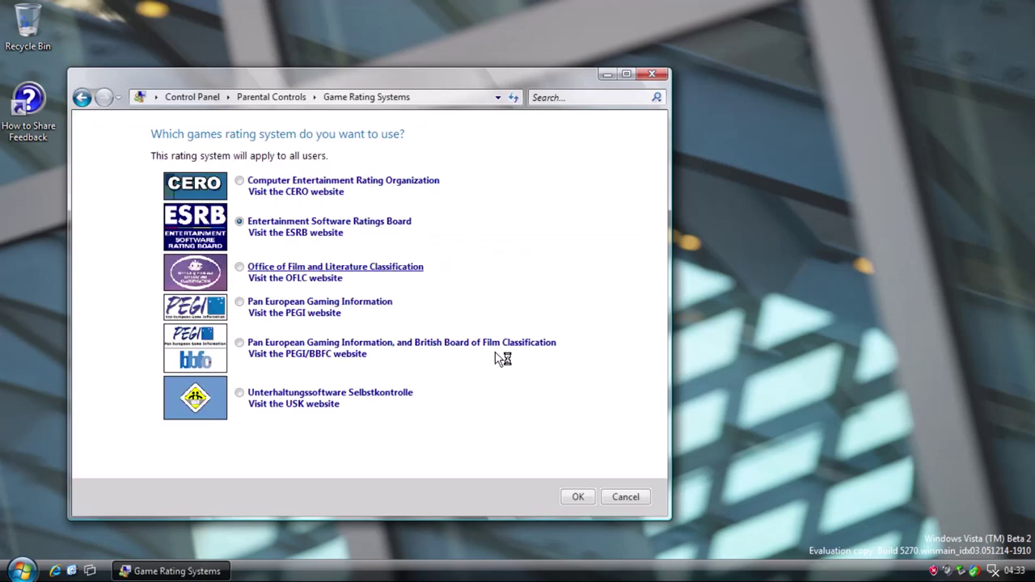
left_click(81, 98)
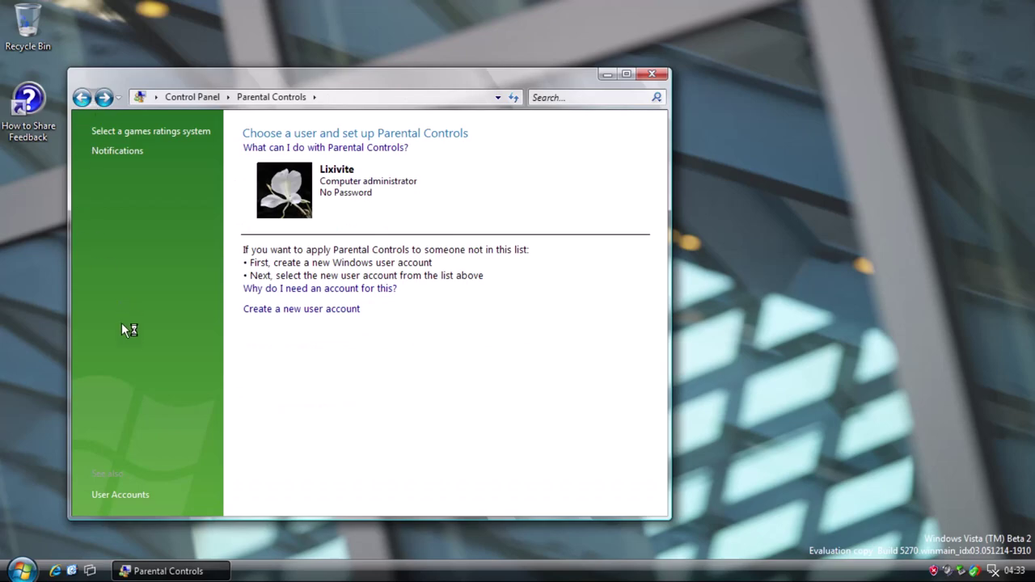
left_click(82, 100)
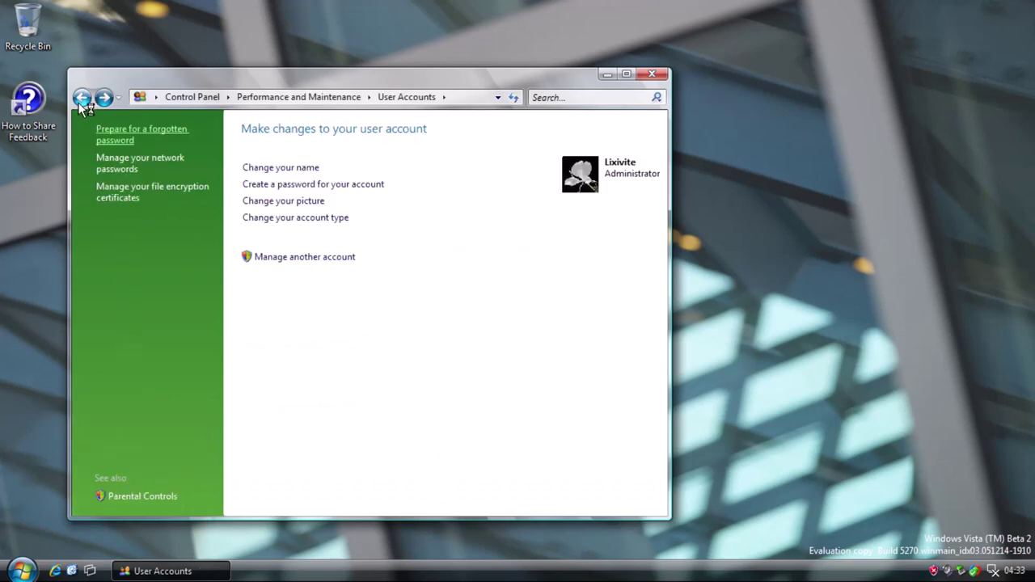
left_click(82, 99)
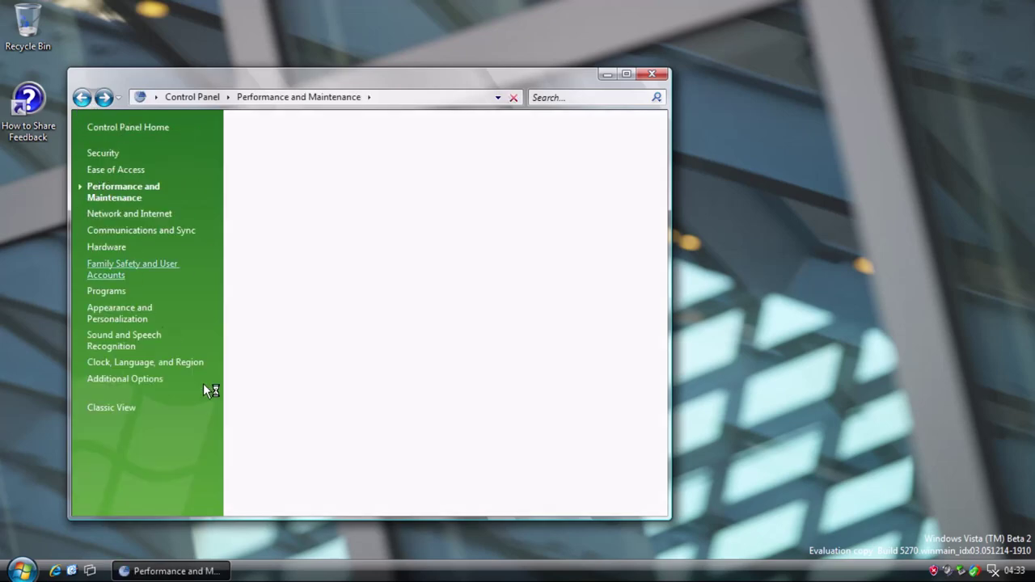
left_click(83, 97)
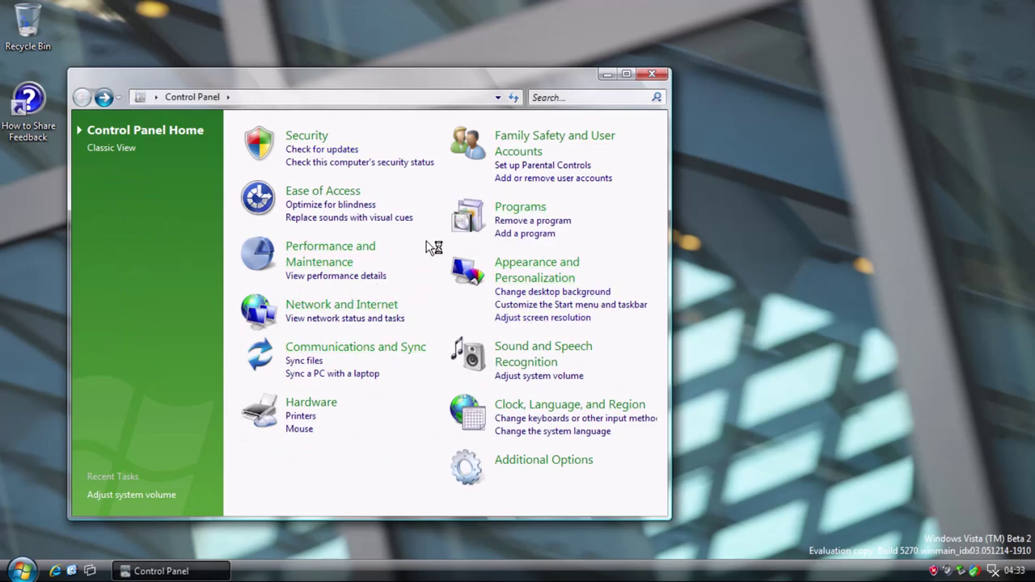
Open Network and Internet and view the Network Map and Network Center.
left_click(356, 306)
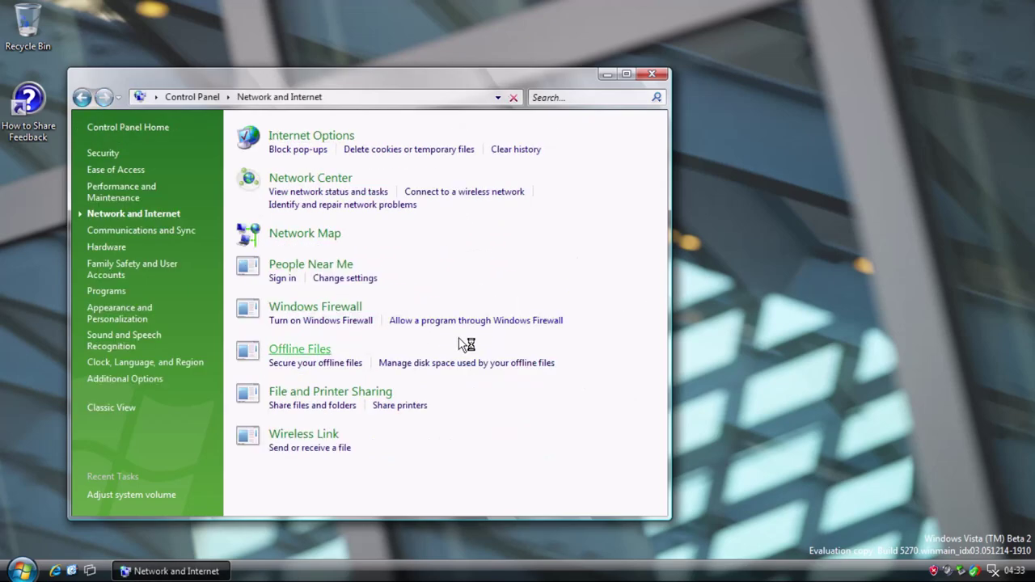
left_click(296, 234)
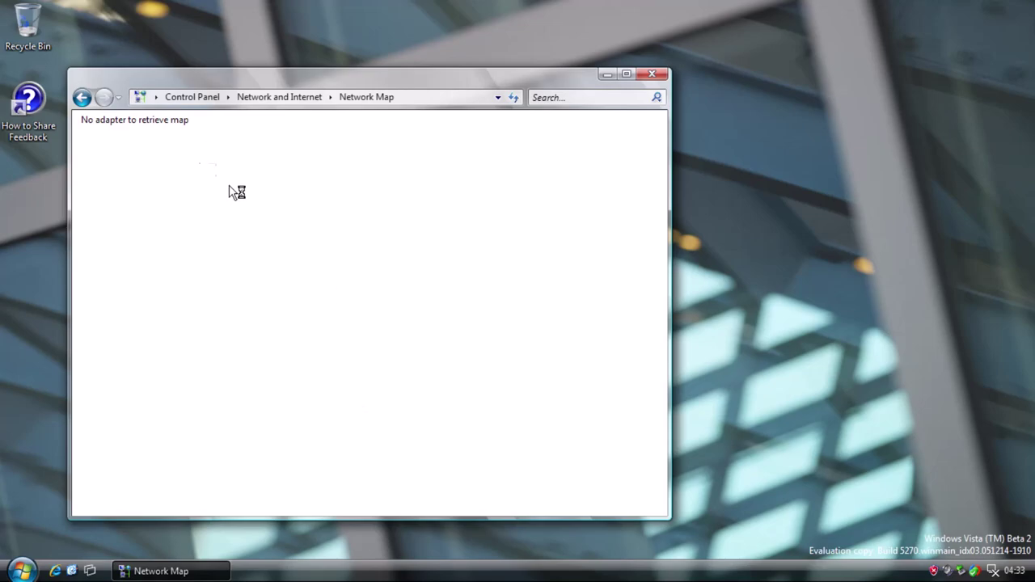
left_click(82, 97)
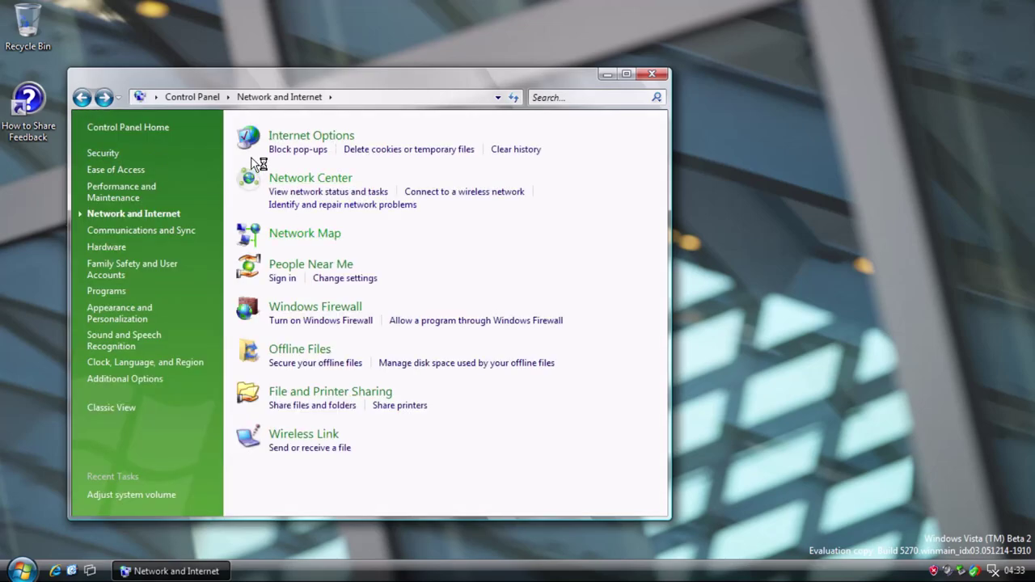
left_click(251, 185)
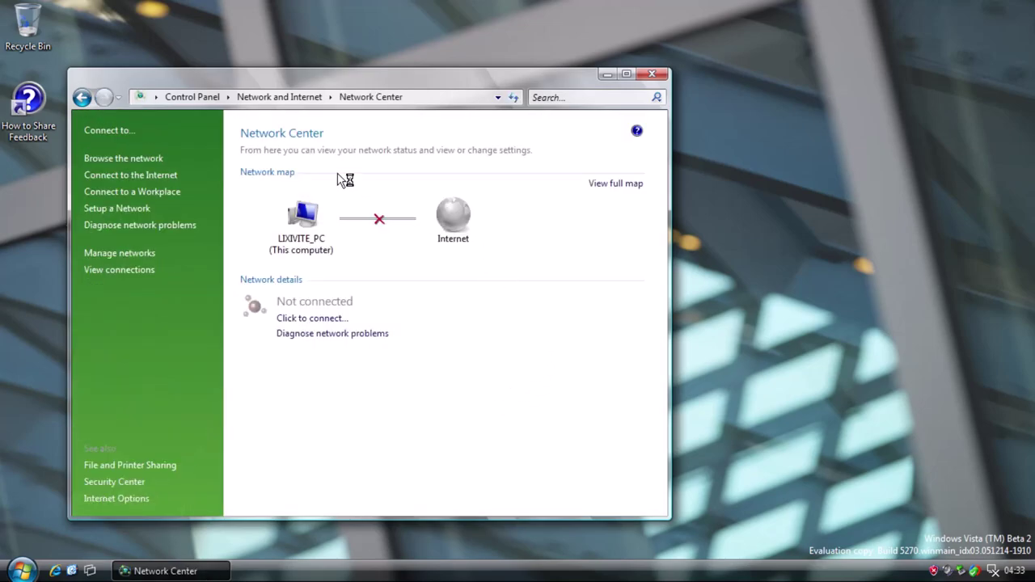
Browse the network, unblock Windows Explorer in the firewall with permission, and return to Network and Internet.
left_click(108, 160)
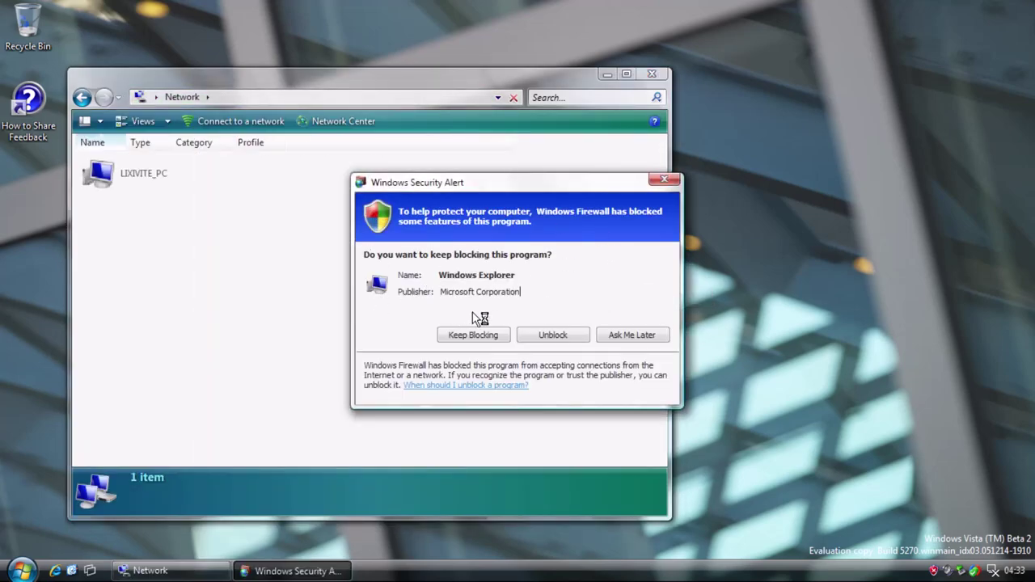
left_click(566, 335)
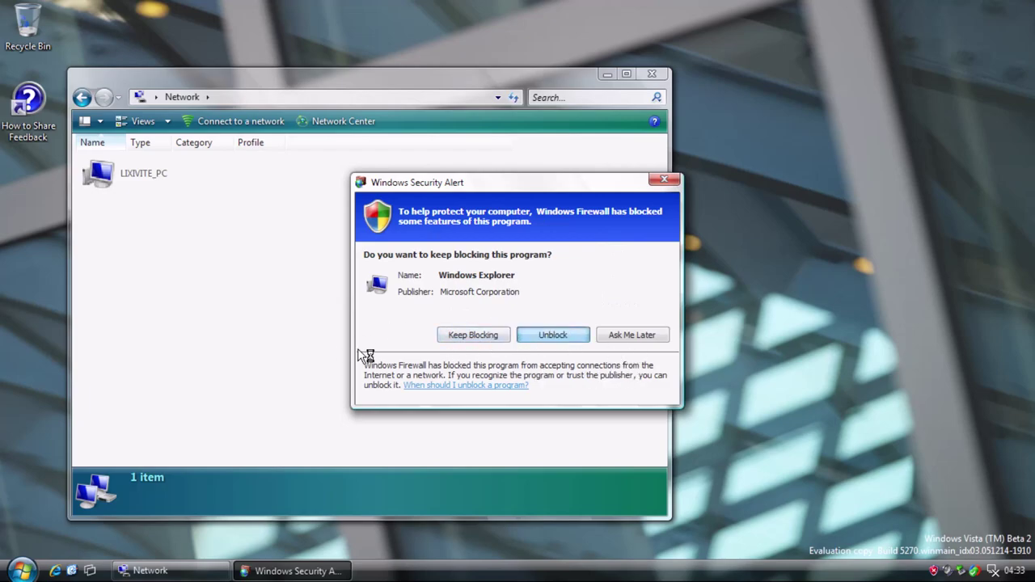
left_click(537, 305)
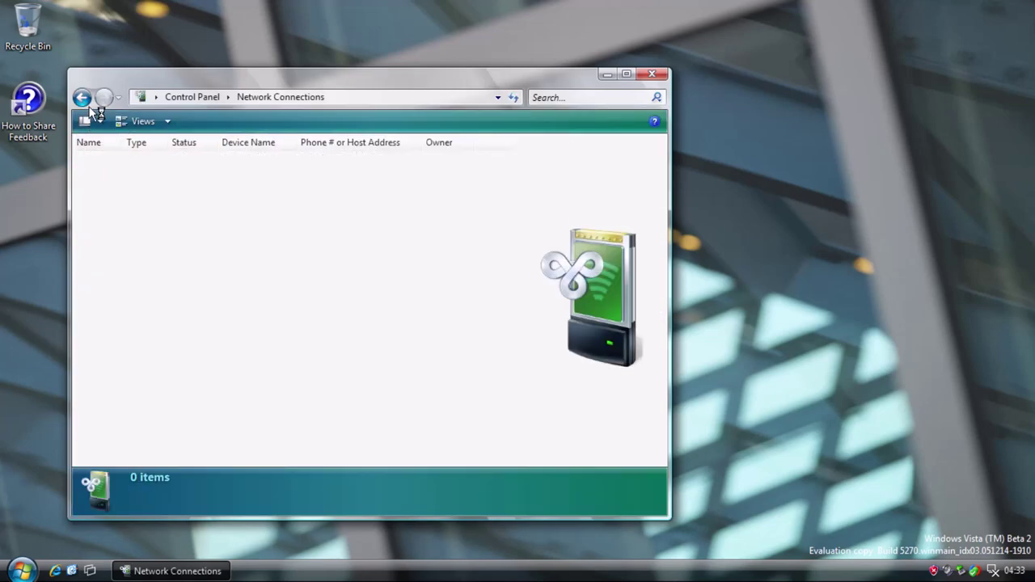
left_click(83, 93)
left_click(82, 91)
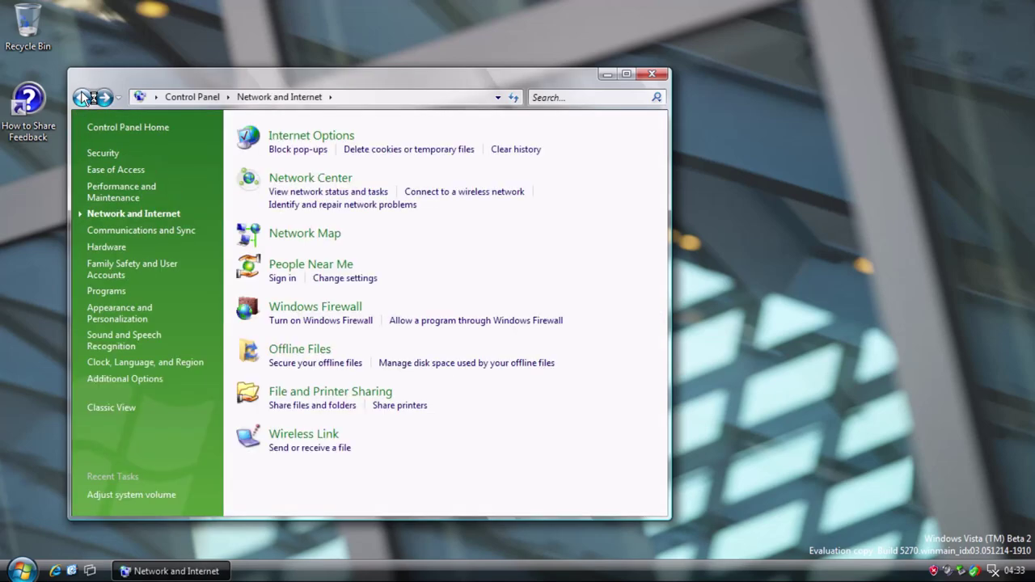
key("super")
Open and close the Computer folder, then view Windows Firewall's advanced settings with permission.
left_click(248, 396)
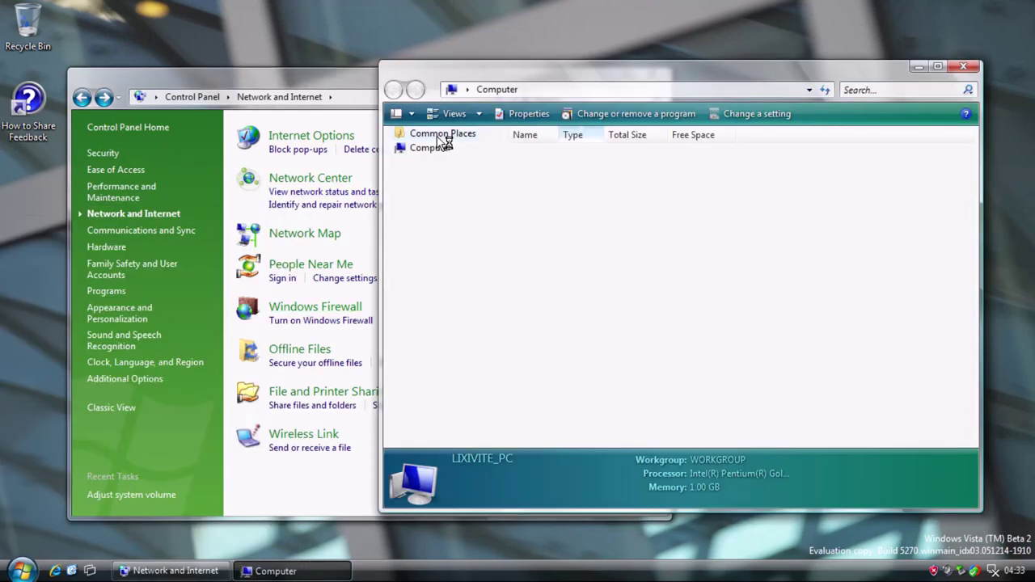
left_click(398, 113)
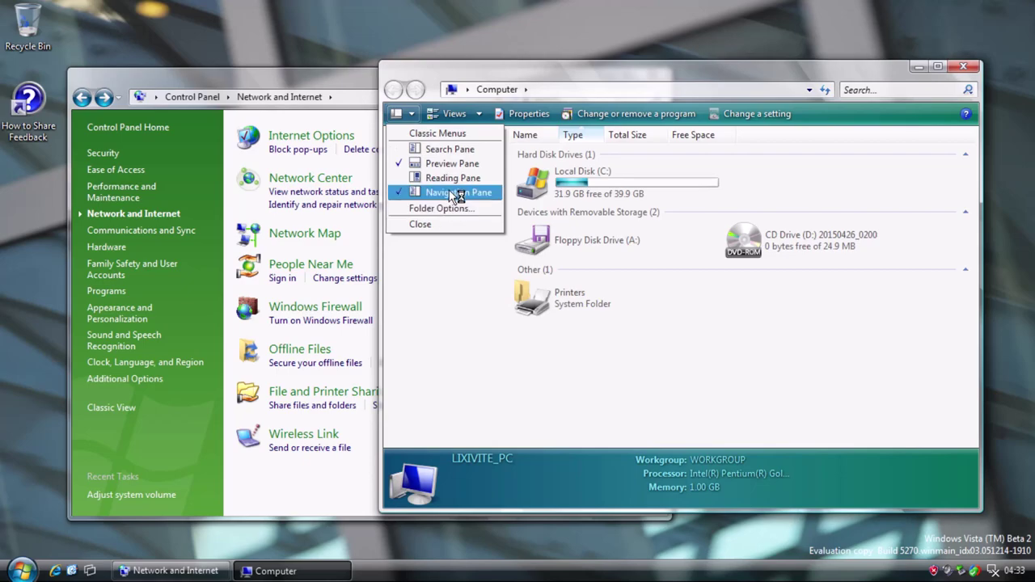
left_click(964, 66)
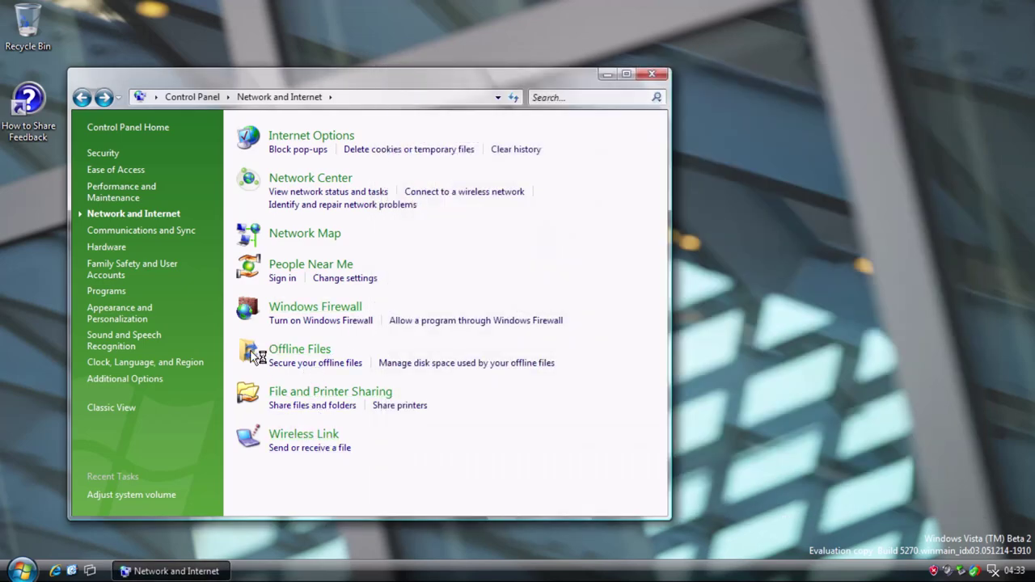
left_click(336, 309)
left_click(569, 295)
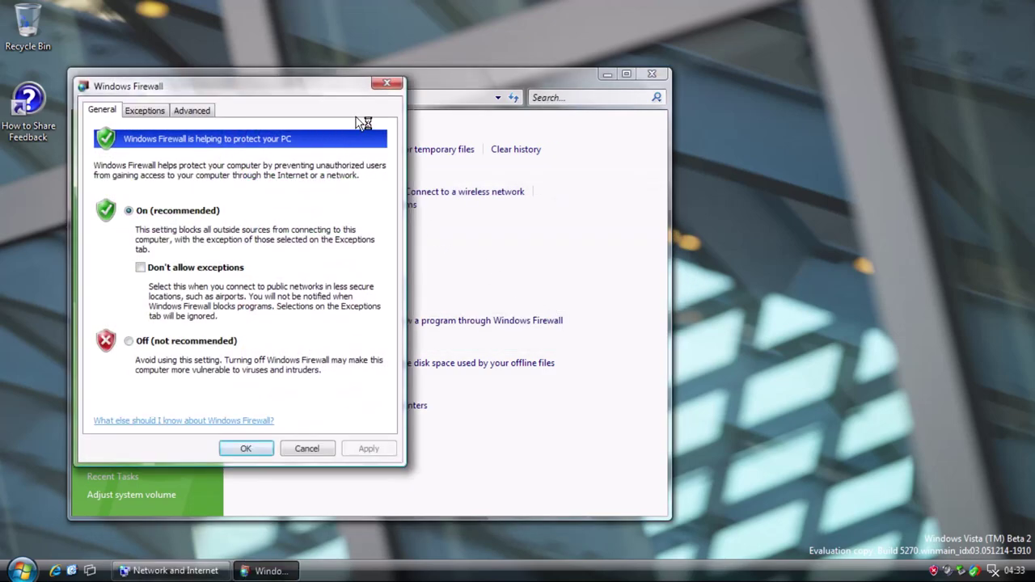
left_click(192, 110)
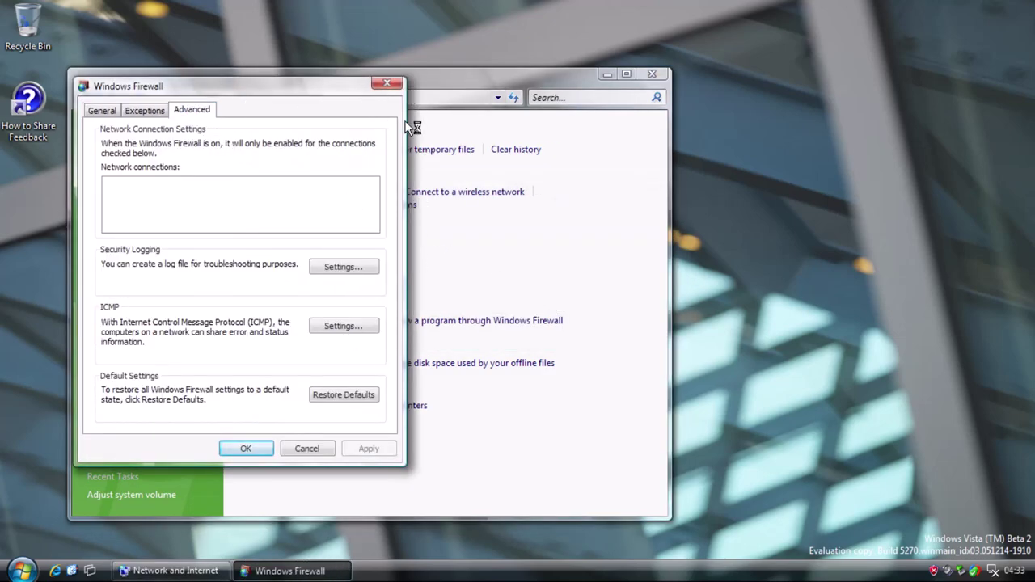
left_click(391, 85)
Open and close the Offline Files settings and the File and Printer Sharing page.
left_click(325, 350)
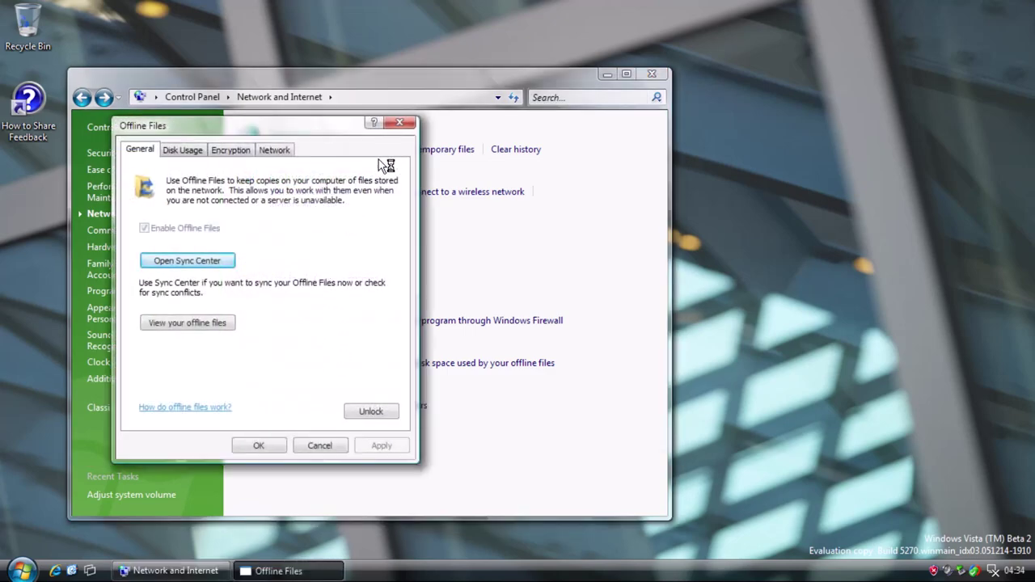
left_click(399, 122)
left_click(306, 388)
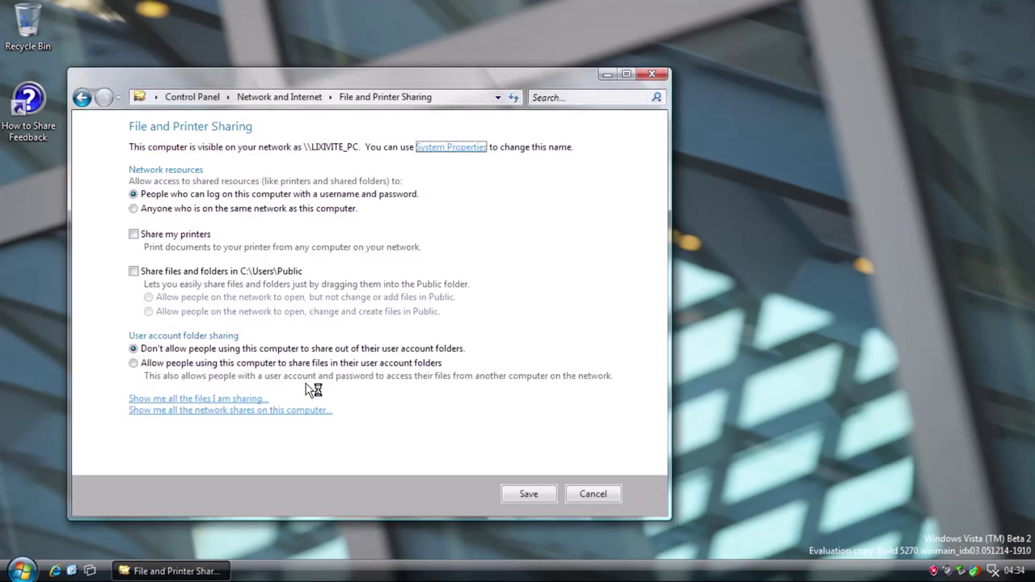
key("alt+Left")
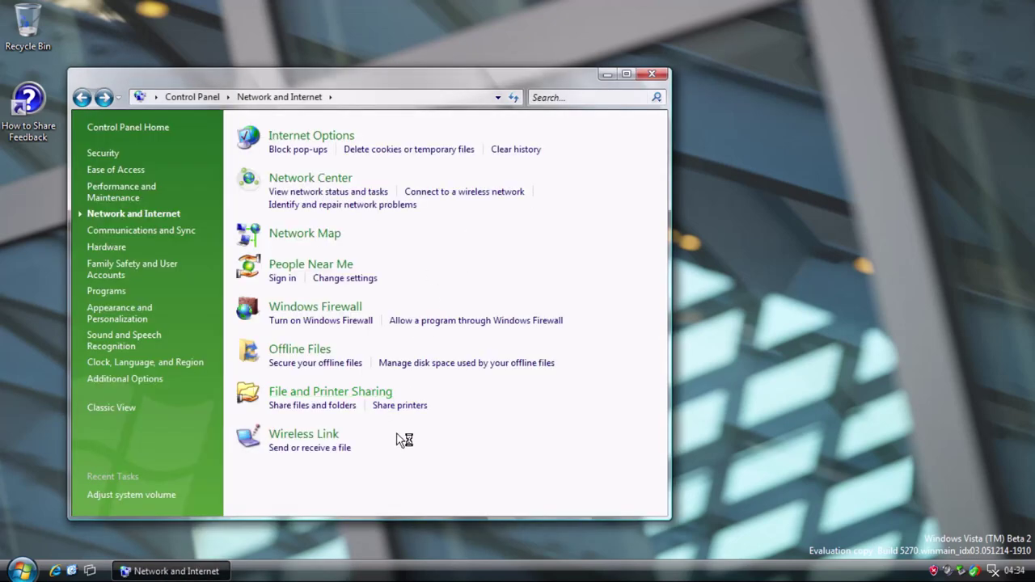
Browse Wireless Link's Infrared, Image Transfer and Hardware tabs, close it, and go to Communications and Sync.
left_click(550, 293)
left_click(97, 51)
left_click(148, 52)
left_click(47, 51)
left_click(94, 51)
left_click(150, 52)
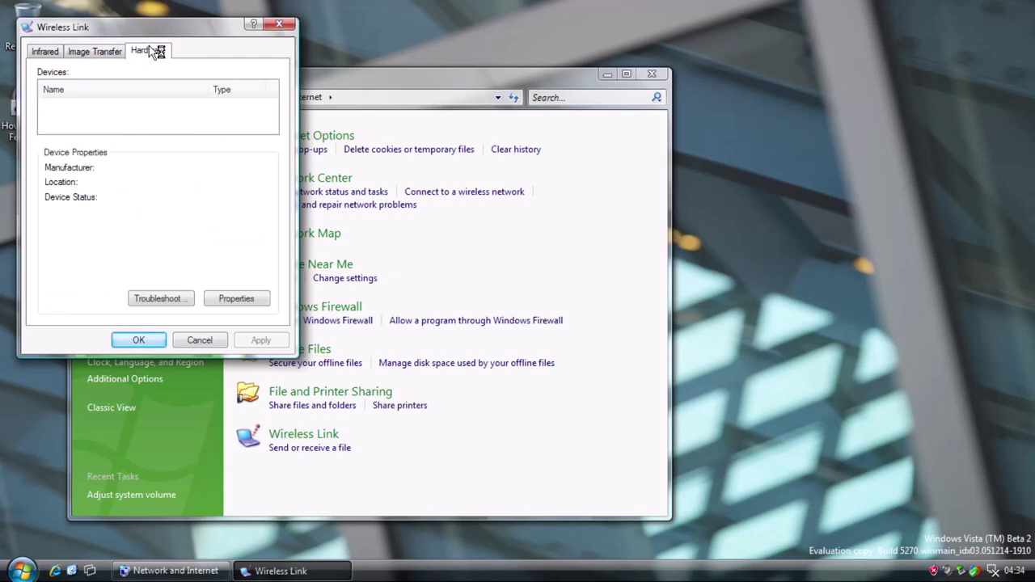
left_click(207, 341)
left_click(146, 232)
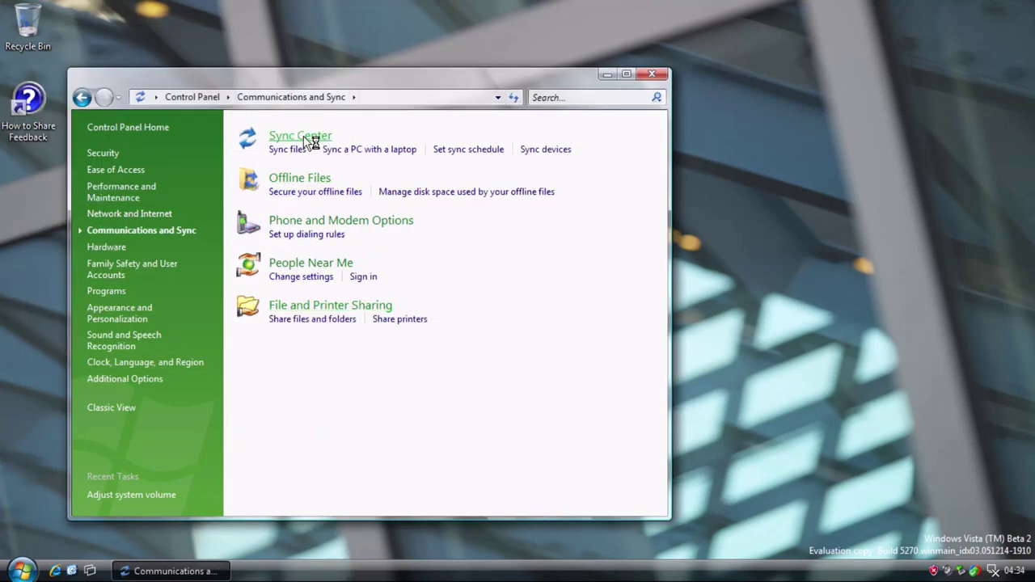
Visit Sync Center, then open the Hardware category and return from AutoPlay.
left_click(306, 137)
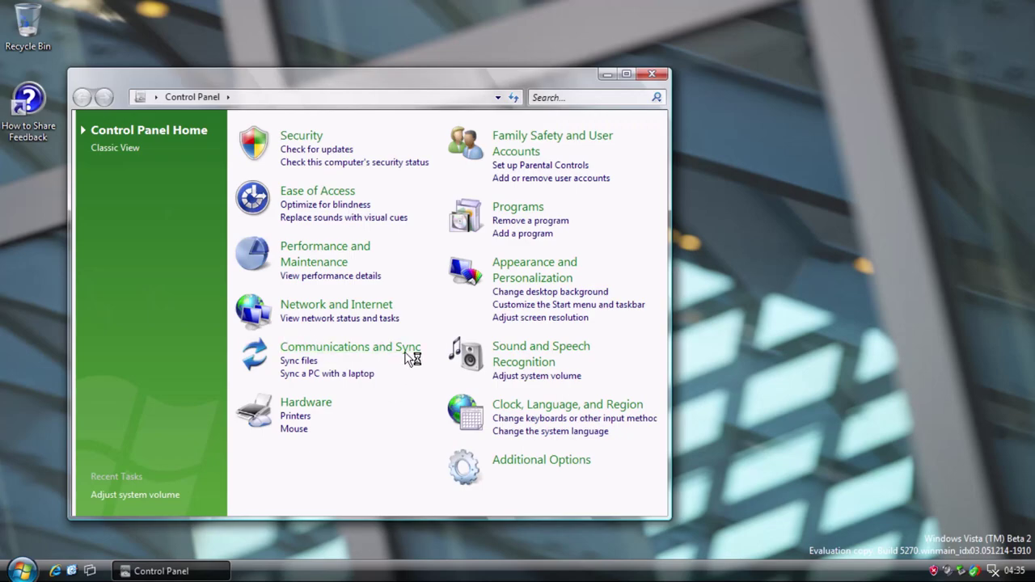
left_click(390, 353)
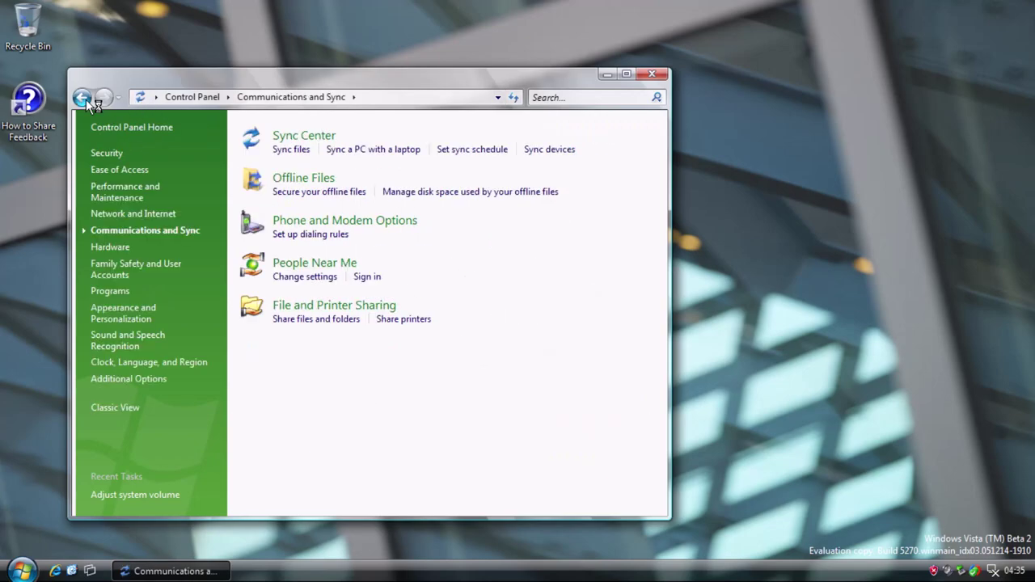
left_click(108, 250)
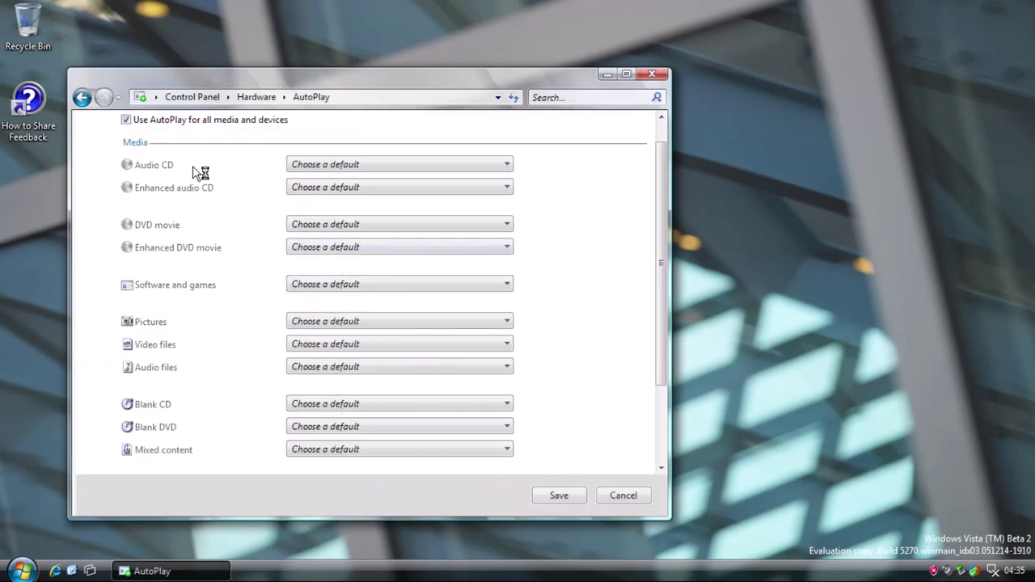
left_click(82, 98)
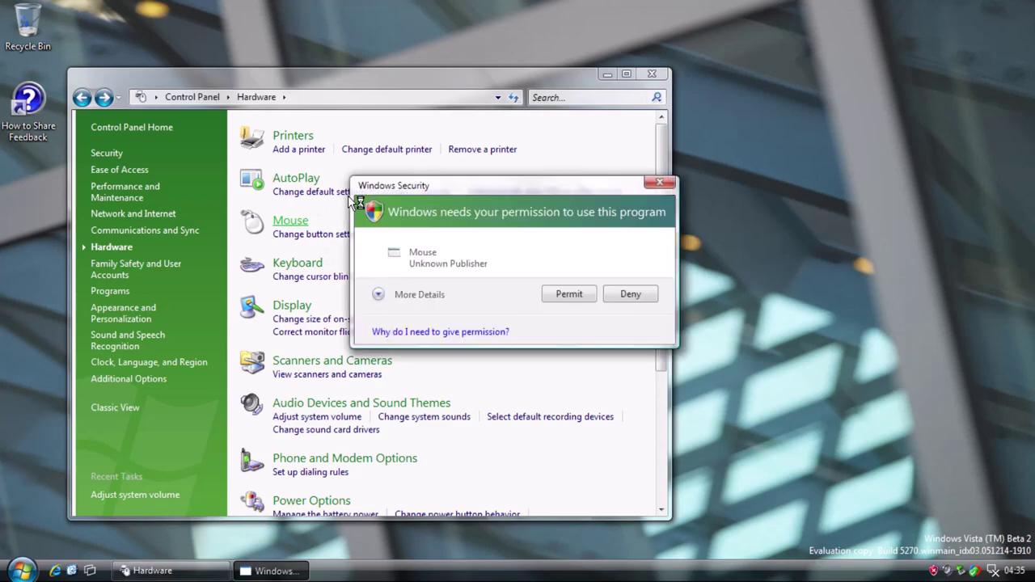
Permit Mouse Properties, view its pointers, options, wheel and hardware tabs, and close it unchanged.
left_click(572, 294)
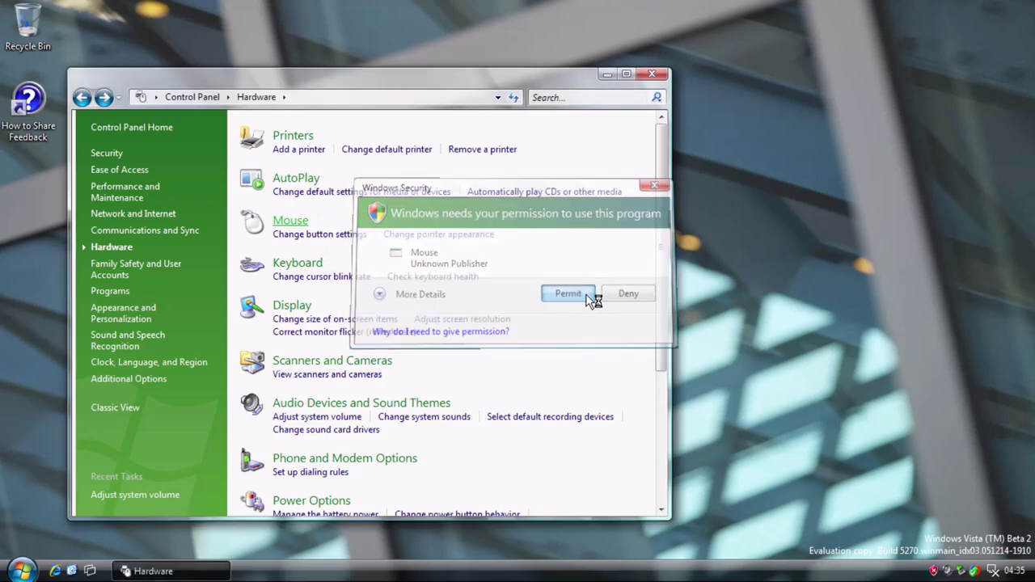
left_click(121, 90)
left_click(170, 90)
left_click(218, 91)
left_click(257, 91)
left_click(266, 383)
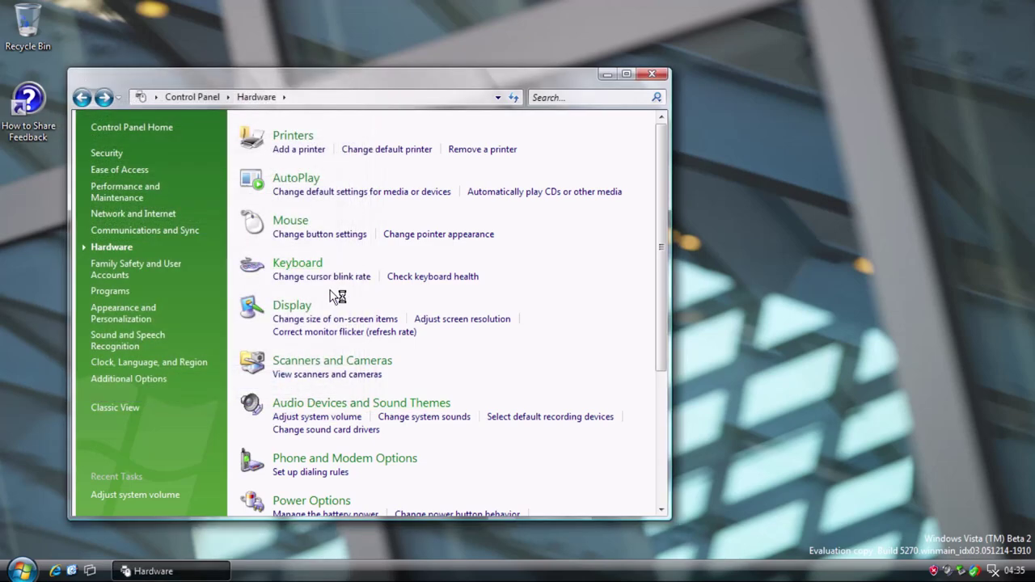
Open the Keyboard settings with permission, view its hardware tab, and close it unchanged.
left_click(318, 268)
left_click(555, 300)
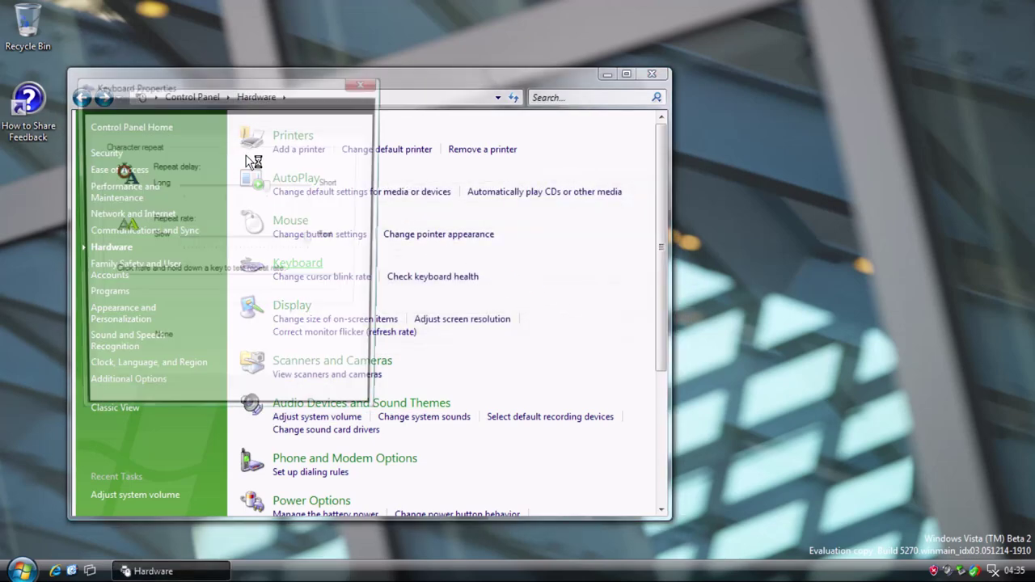
left_click(139, 111)
left_click(291, 404)
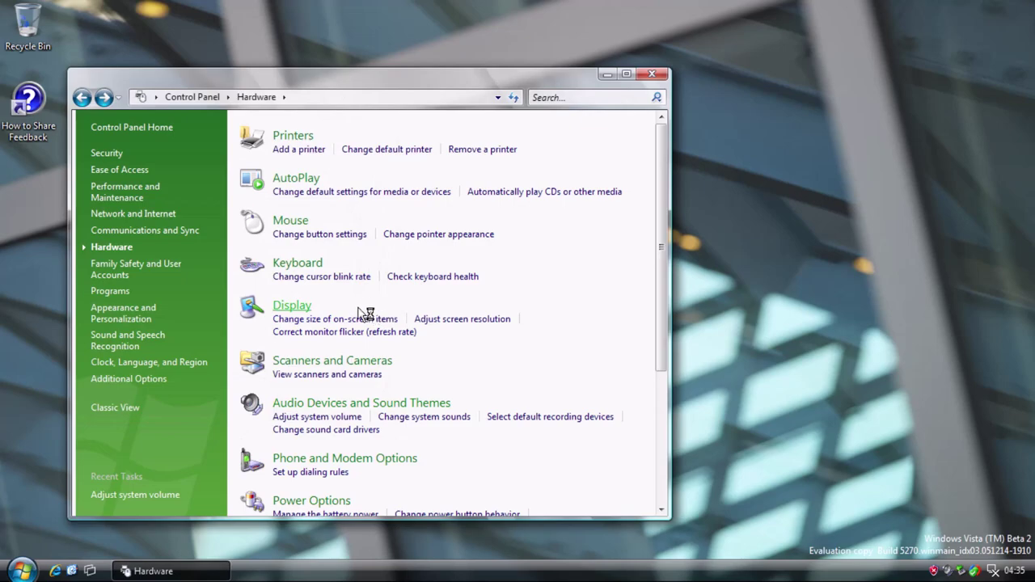
View Display's DPI scaling settings, close them, and glance at the Scanners and Cameras folder.
left_click(566, 296)
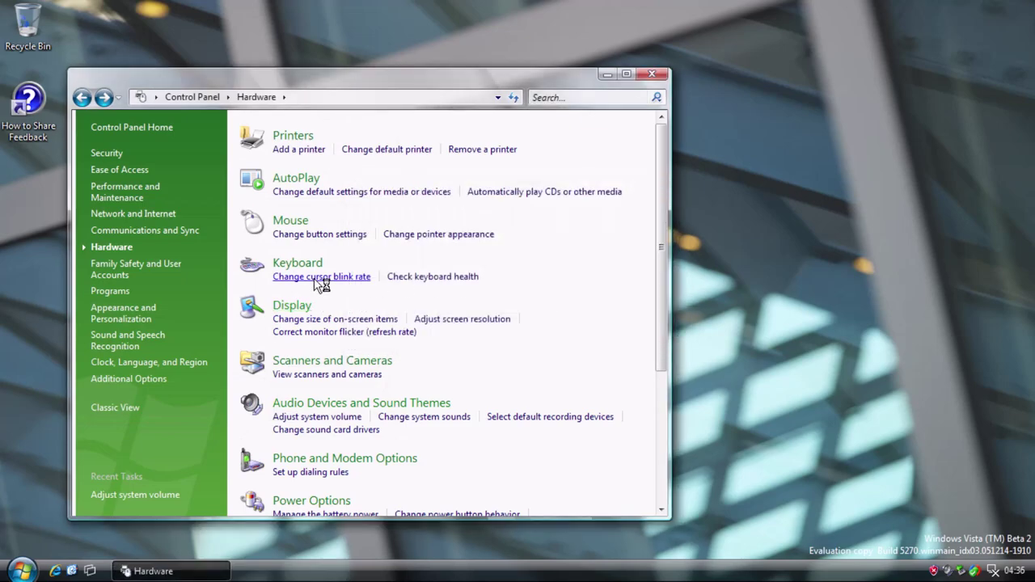
left_click(149, 130)
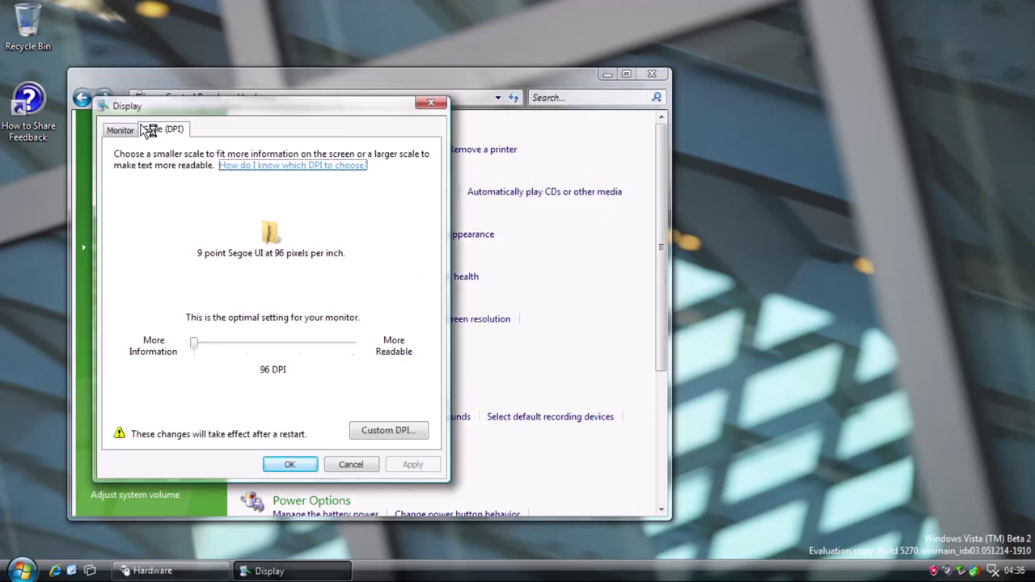
left_click(355, 465)
left_click(377, 363)
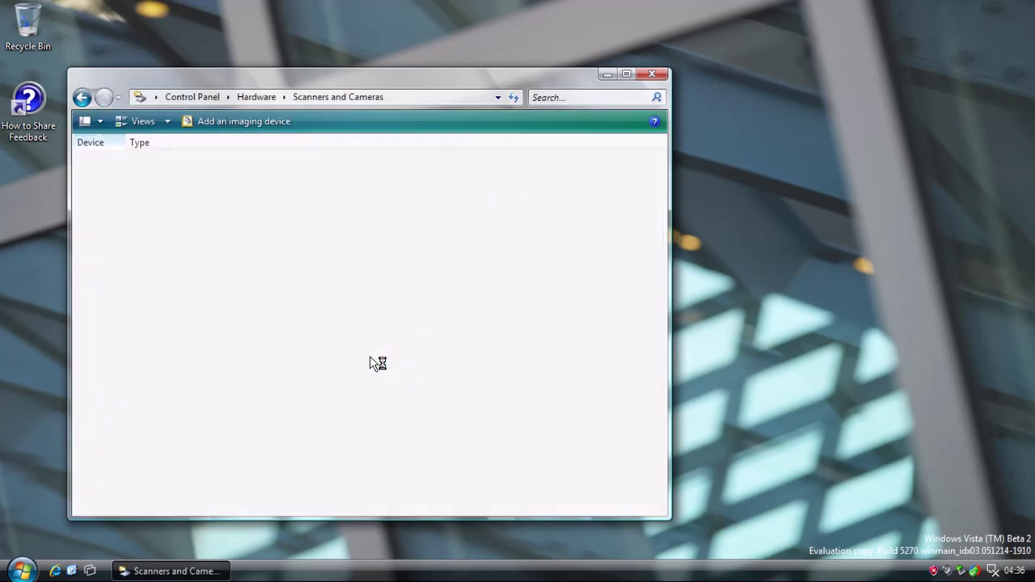
left_click(82, 101)
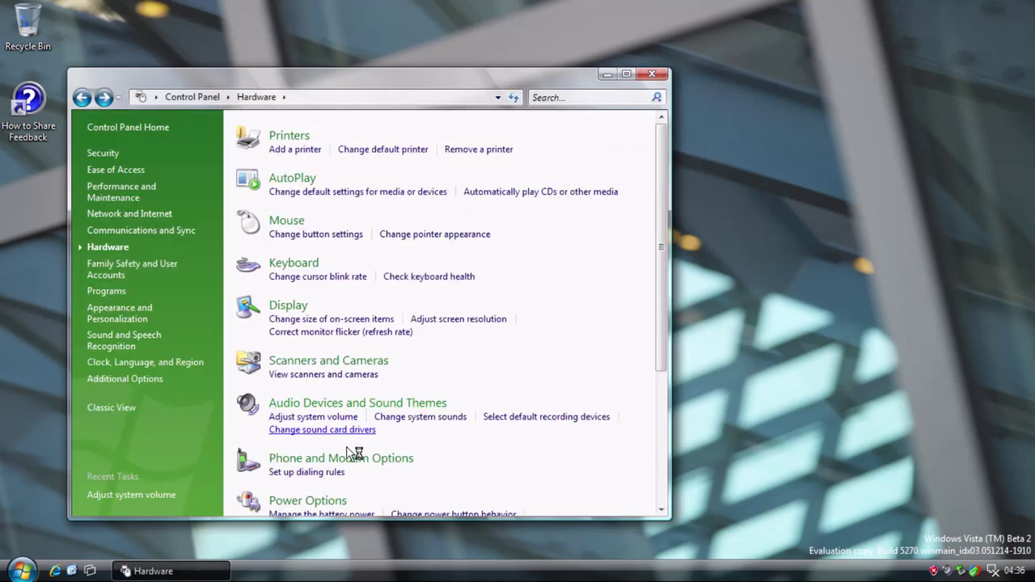
Inspect Audio Devices and Sound Themes and the Speaker's volume, effects and output format tabs, closing unchanged.
left_click(330, 404)
left_click(558, 294)
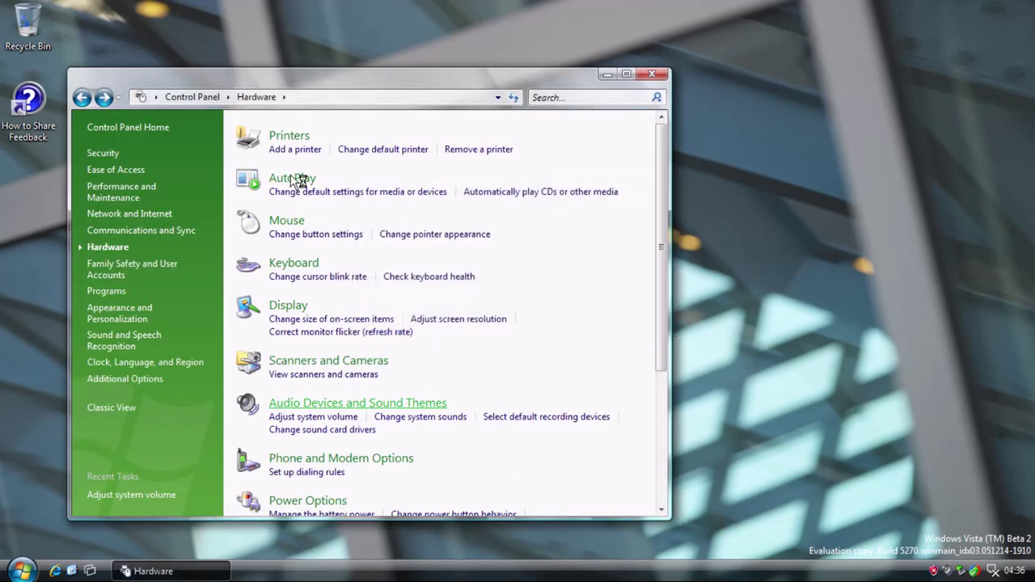
left_click(189, 150)
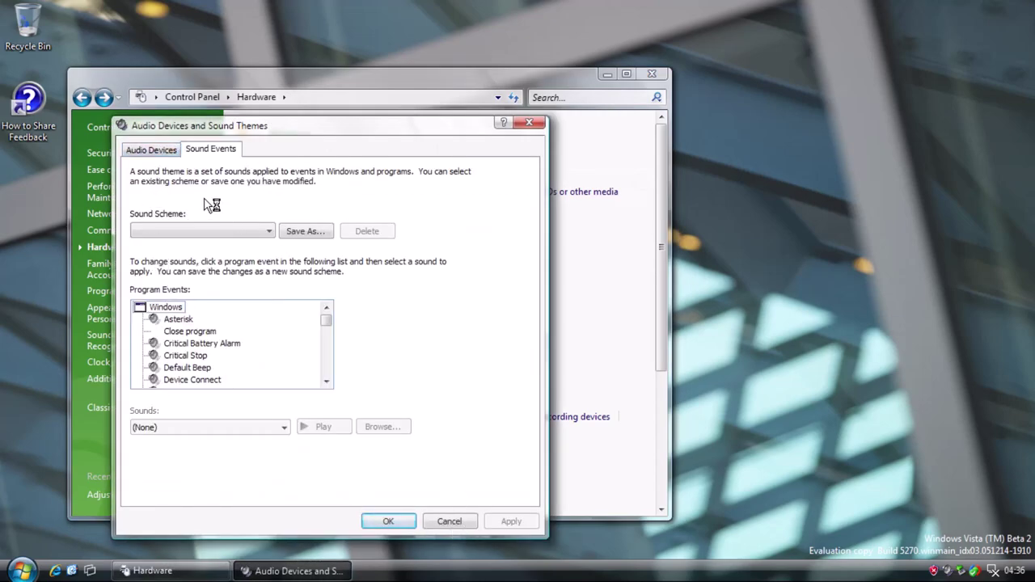
left_click(164, 150)
double_click(201, 232)
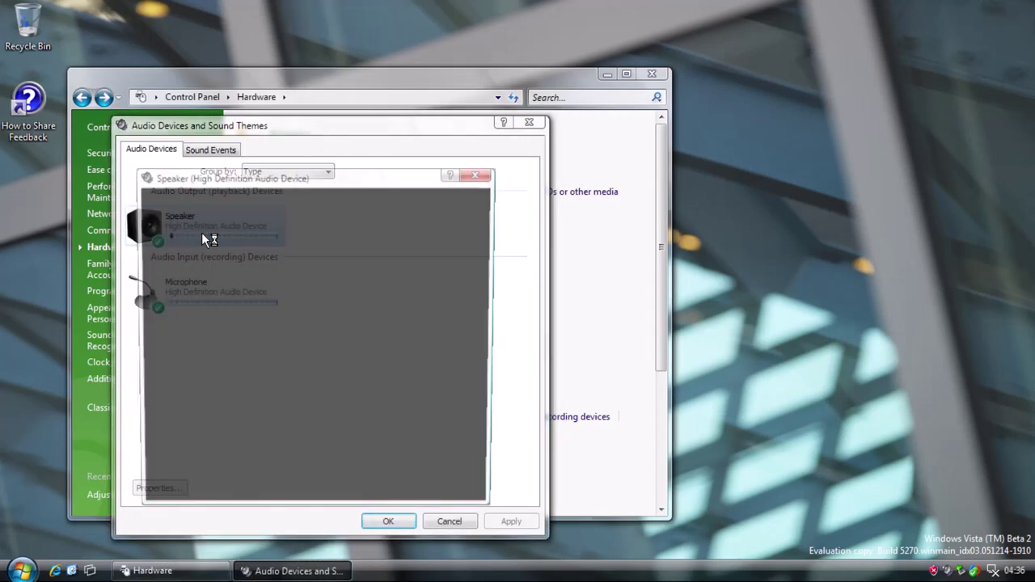
left_click(253, 202)
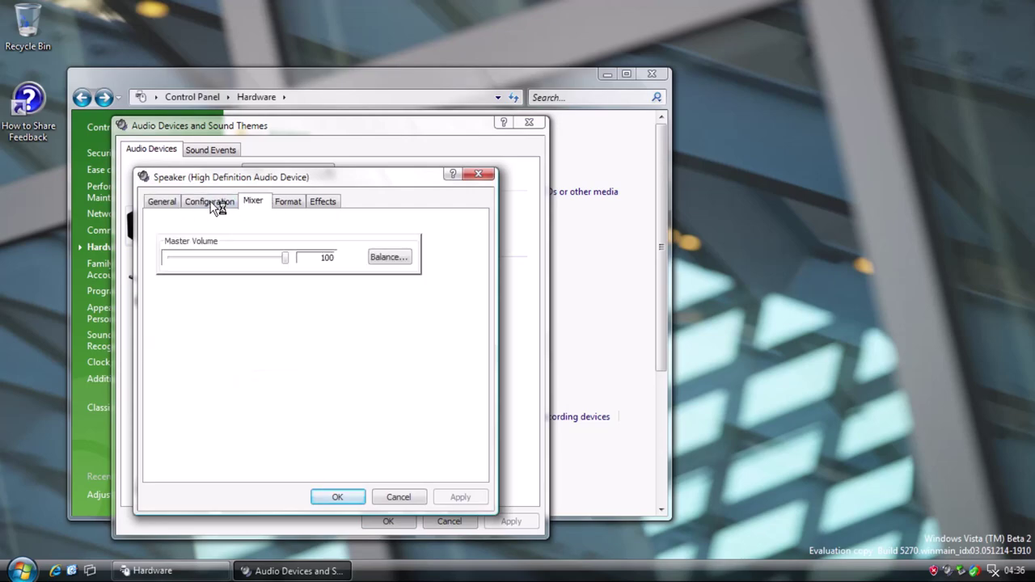
left_click(322, 202)
left_click(288, 202)
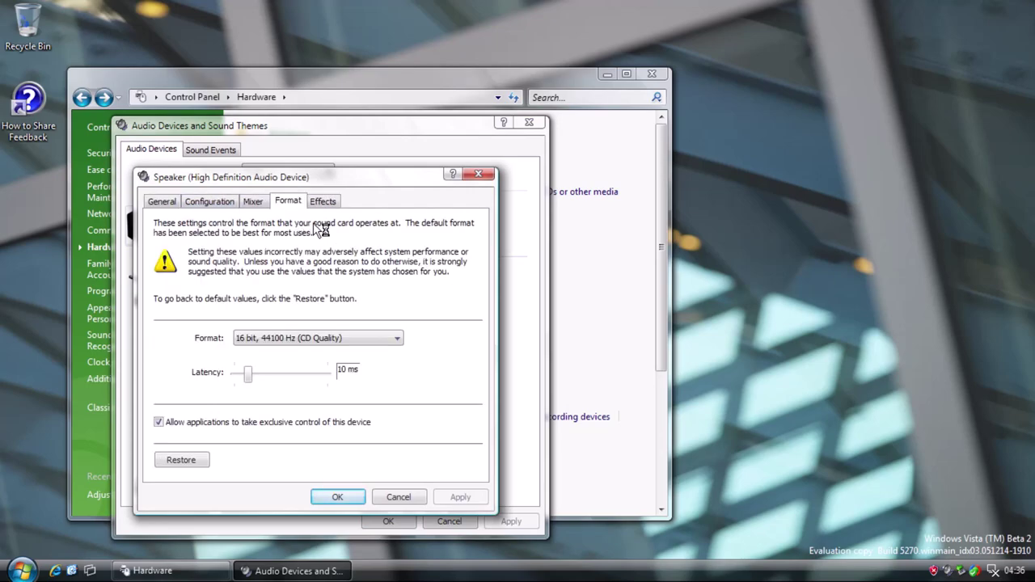
left_click(324, 202)
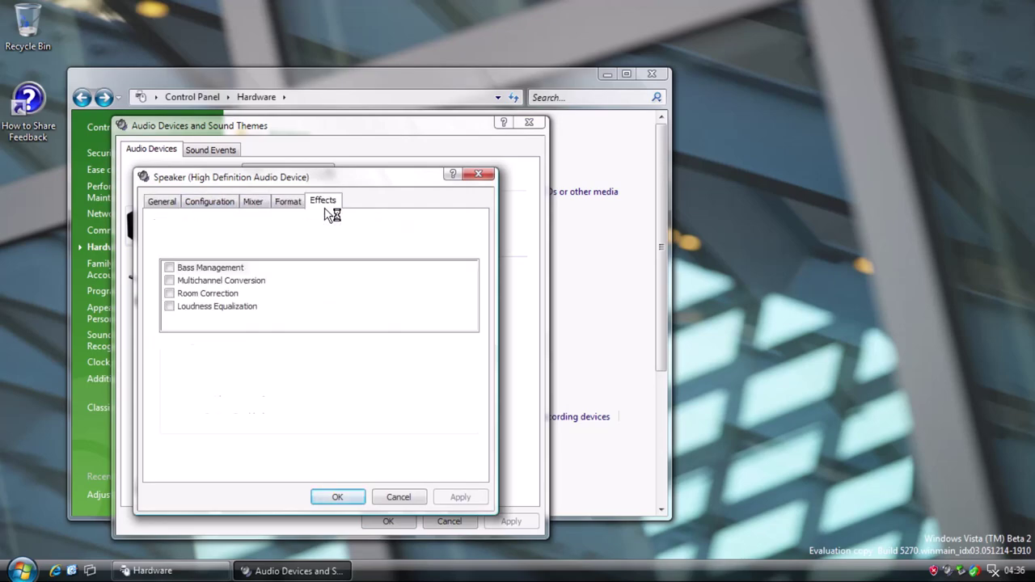
left_click(396, 497)
left_click(450, 522)
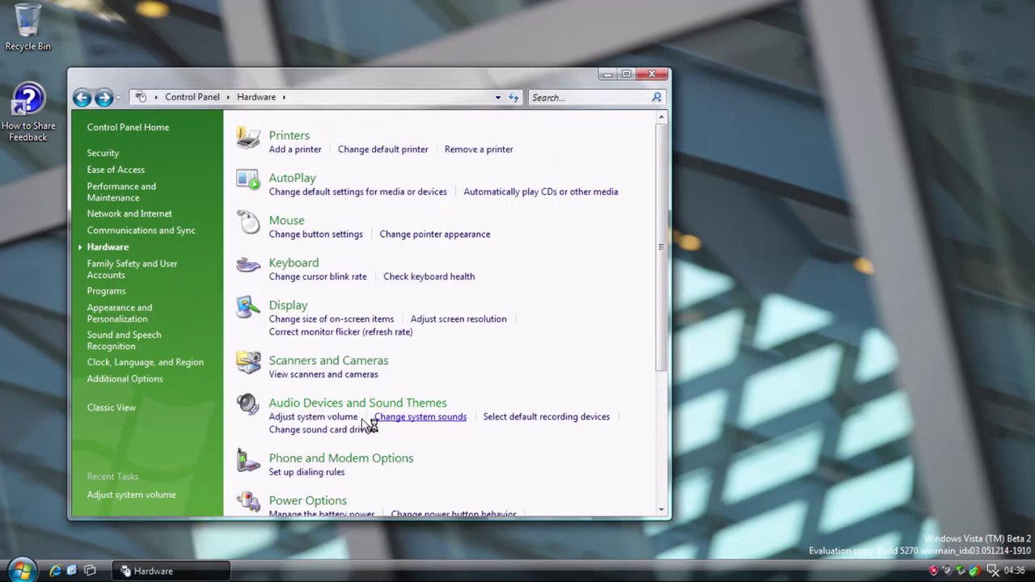
Pick Uzbekistan as the Phone and Modem location country, then open and close Game Controllers.
scroll(429, 404, "down", 3)
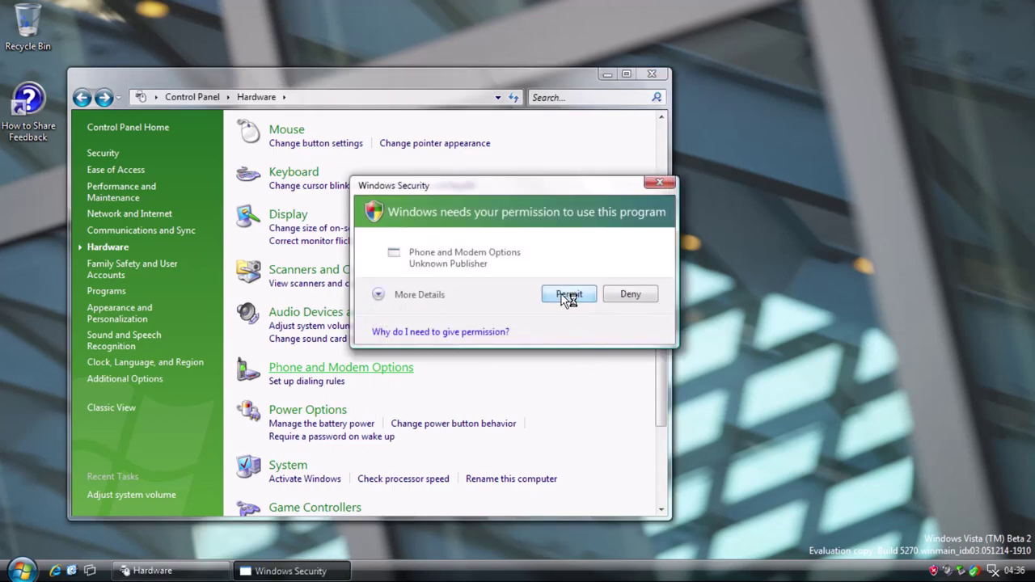
left_click(566, 294)
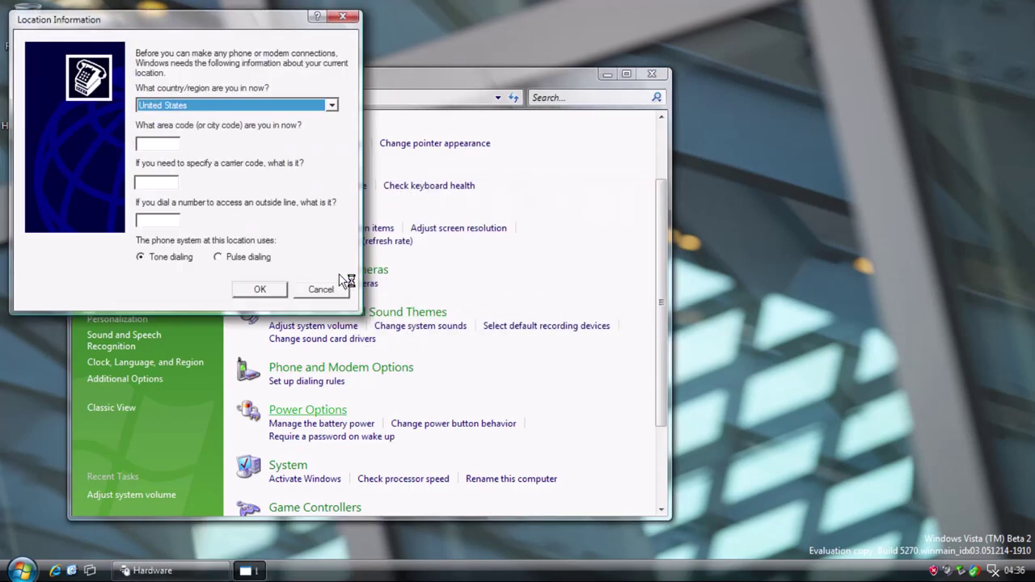
type("uz")
key("Escape")
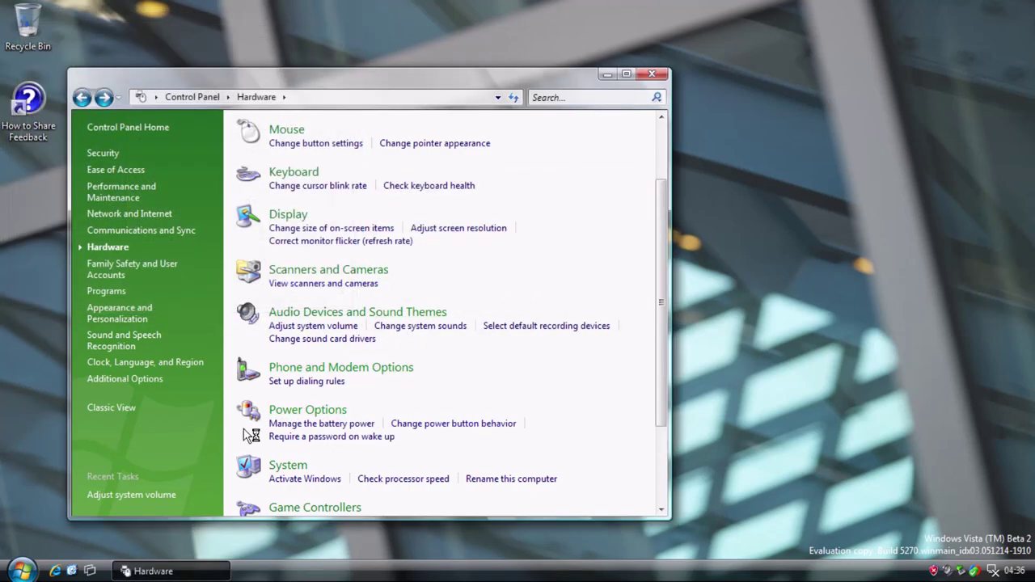
scroll(341, 422, "down", 3)
left_click(330, 386)
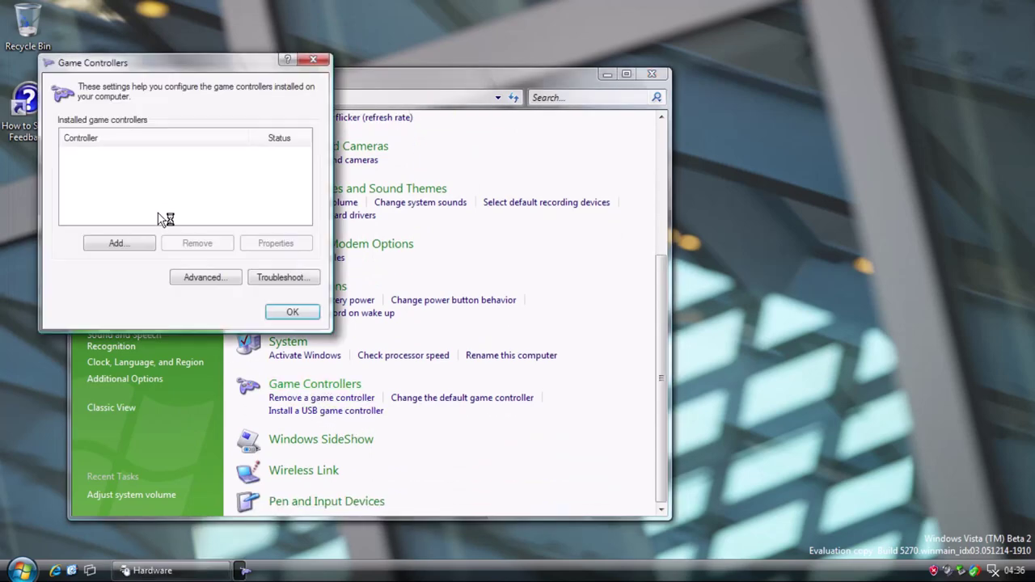
left_click(292, 311)
View Windows SideShow, then decline the permission request for Wireless Link.
left_click(344, 441)
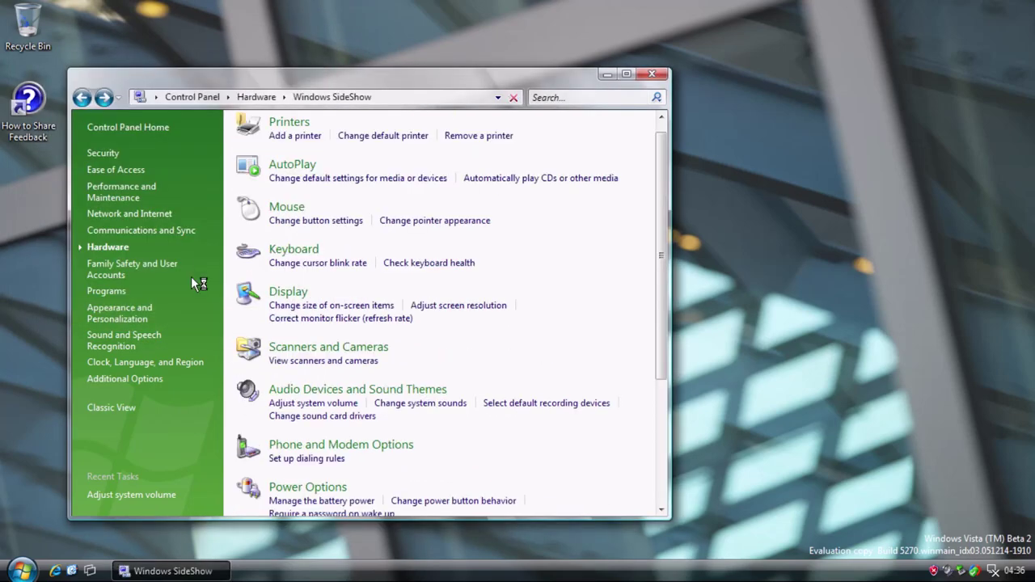
left_click(84, 97)
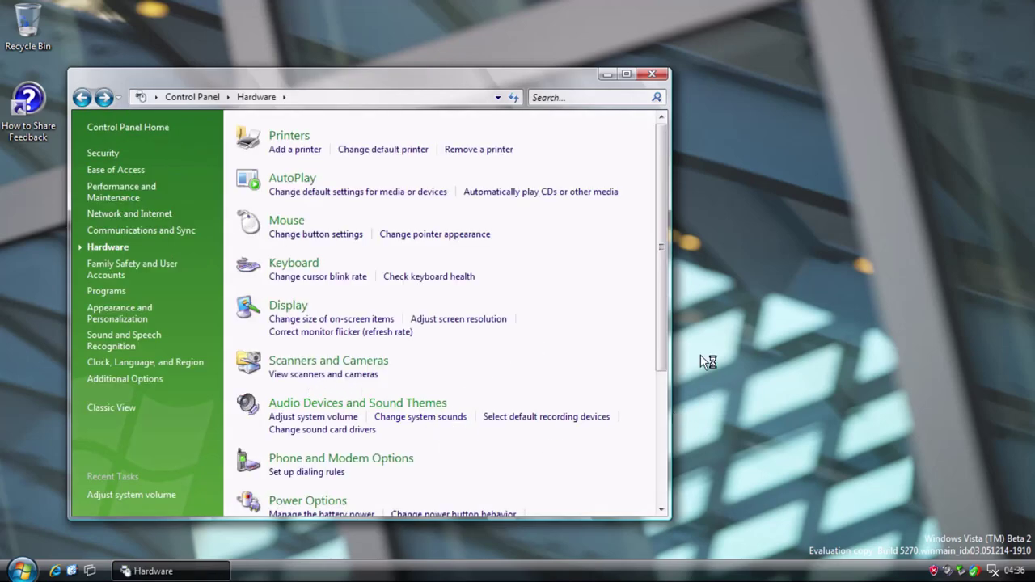
left_click_drag(661, 319, 663, 496)
left_click(316, 473)
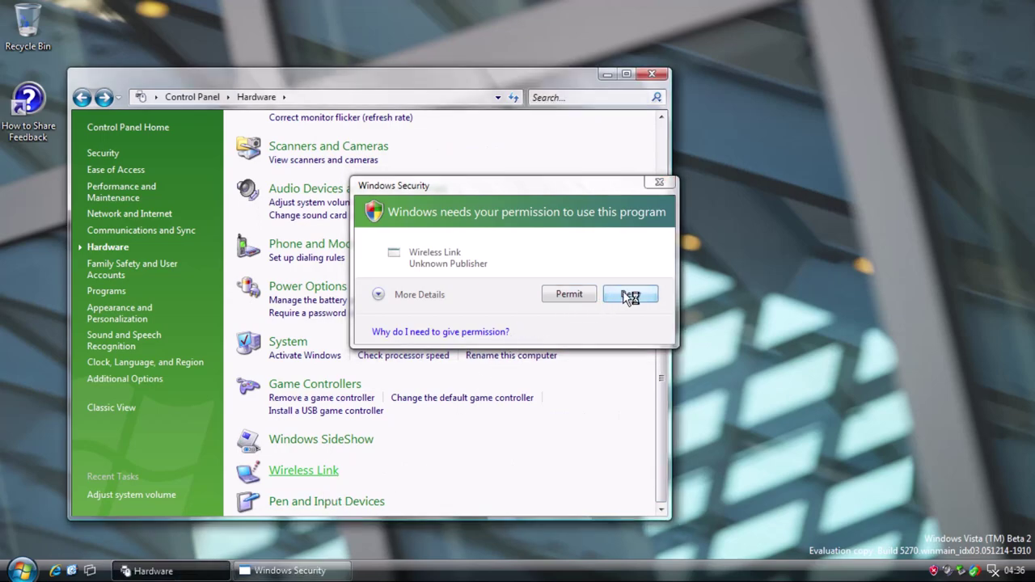
left_click(630, 295)
Open Pen and Input Devices, view its pointer feedback and flicks tabs, and close it.
left_click(347, 501)
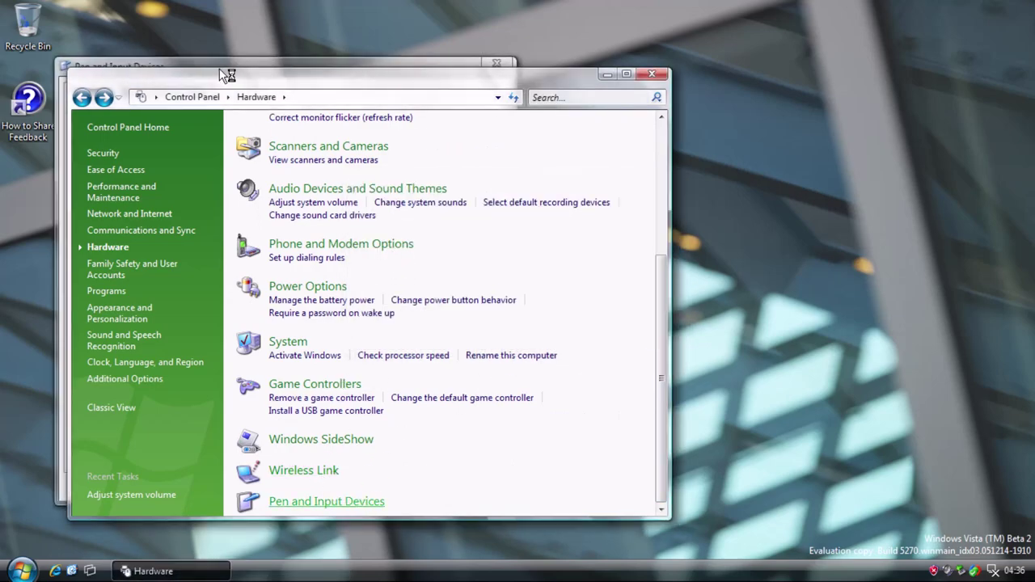
left_click(166, 91)
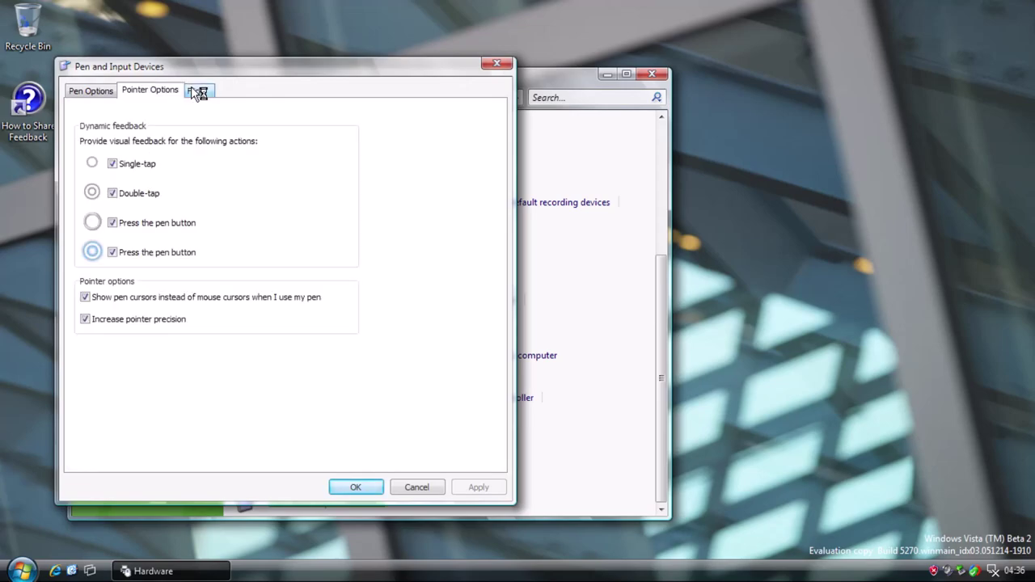
left_click(198, 92)
left_click(497, 64)
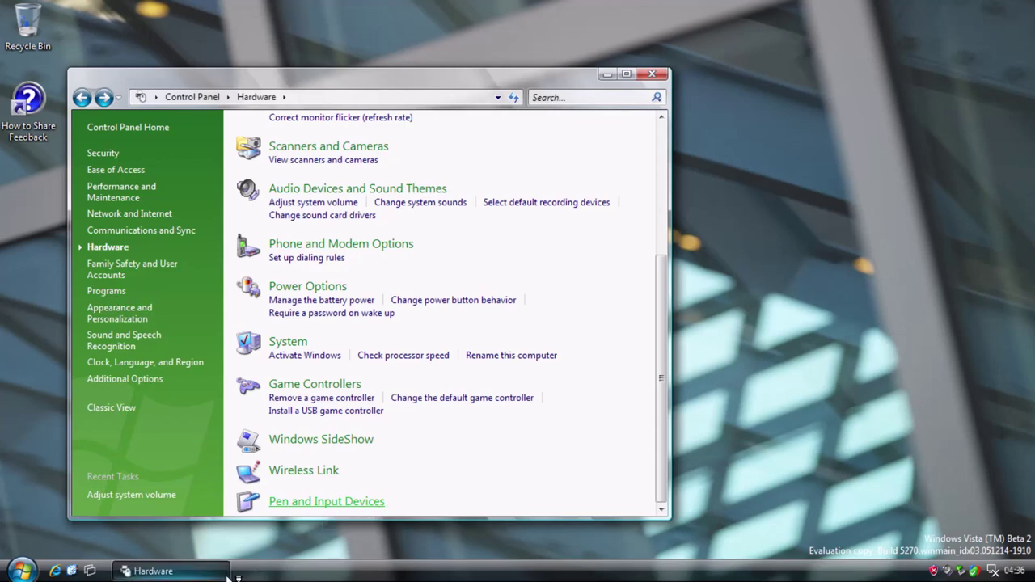
Refresh the desktop, force-end the frozen Hardware window, and move the restarted Computer window left.
right_click(777, 179)
left_click(778, 198)
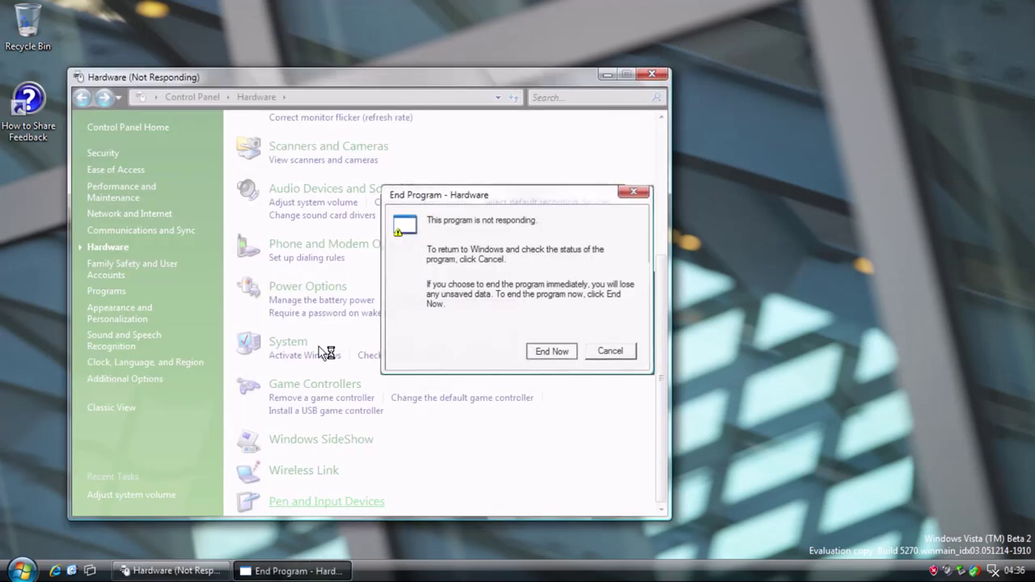
left_click(647, 81)
left_click(535, 350)
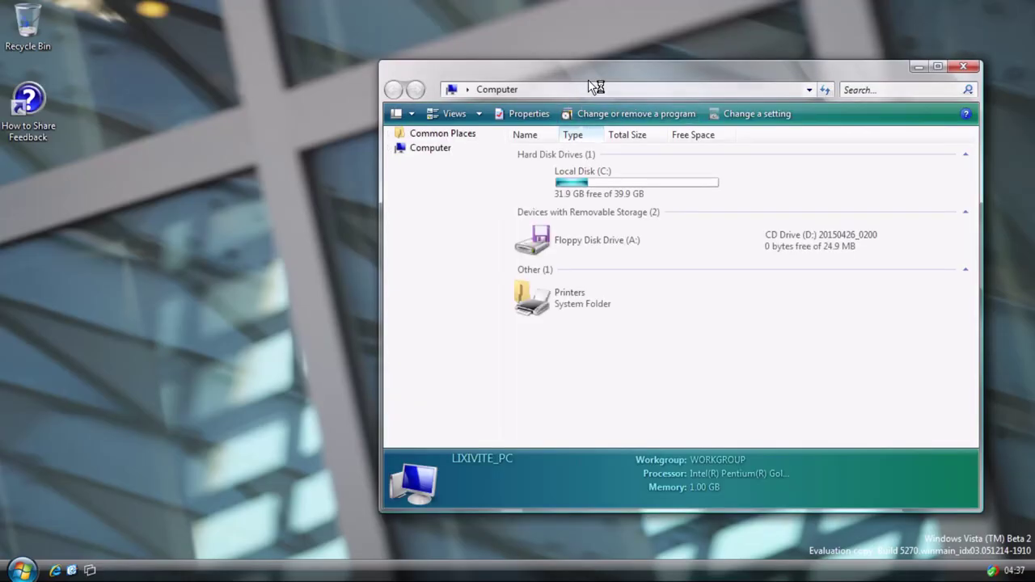
left_click_drag(588, 80, 307, 84)
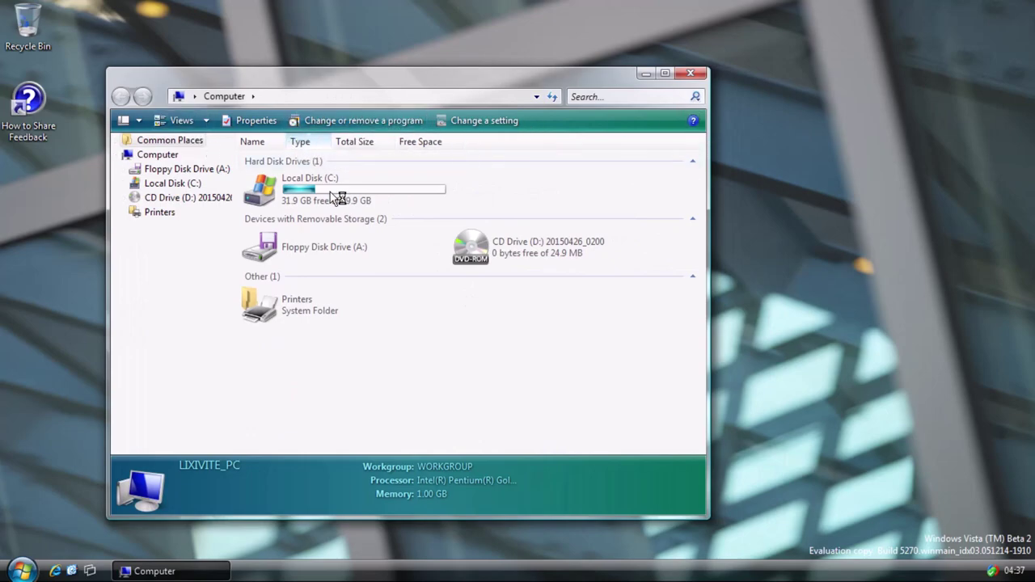
Open Control Panel from Computer and look into the Family Safety and User Accounts and Programs categories.
left_click(477, 123)
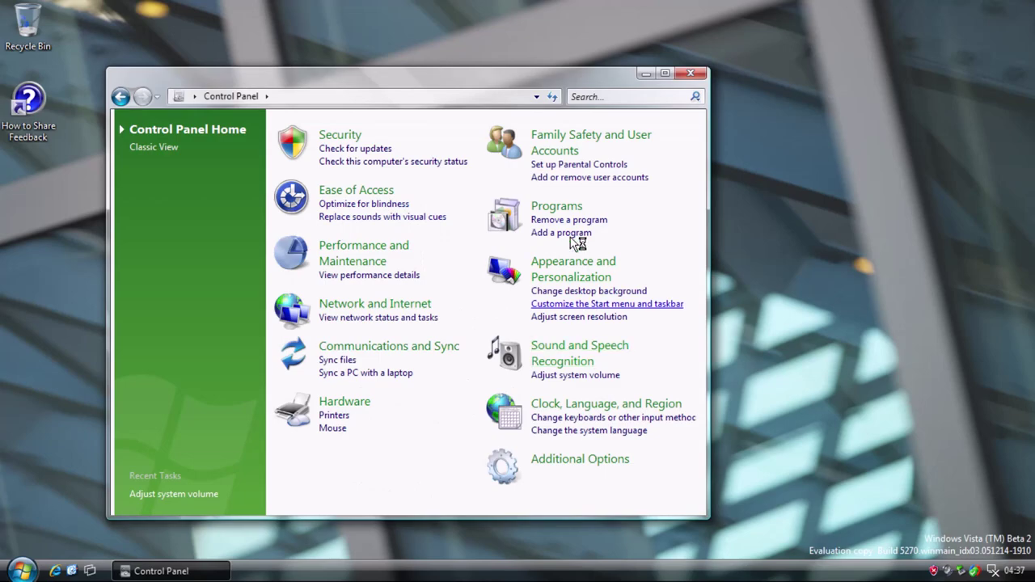
left_click(566, 150)
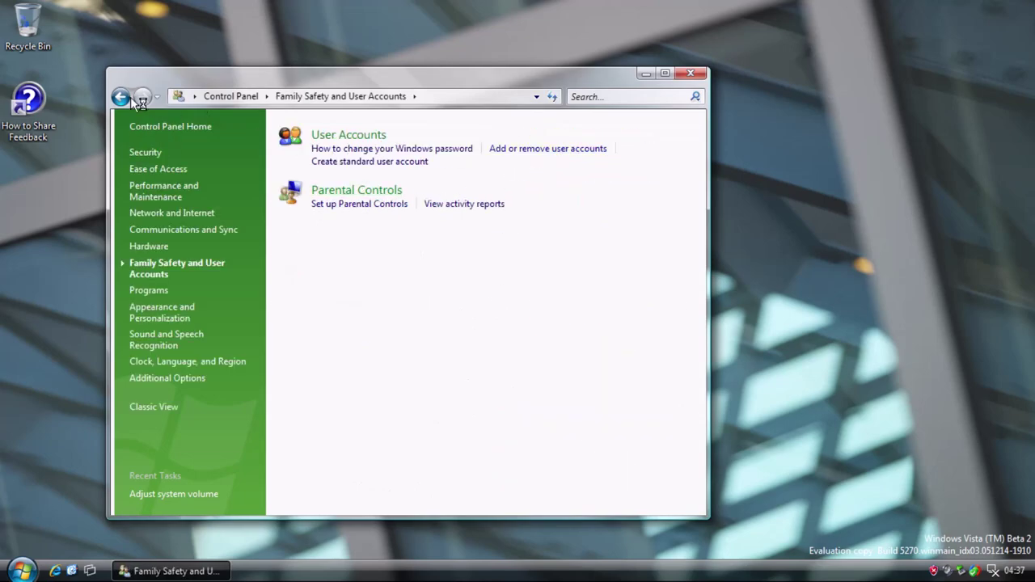
left_click(119, 97)
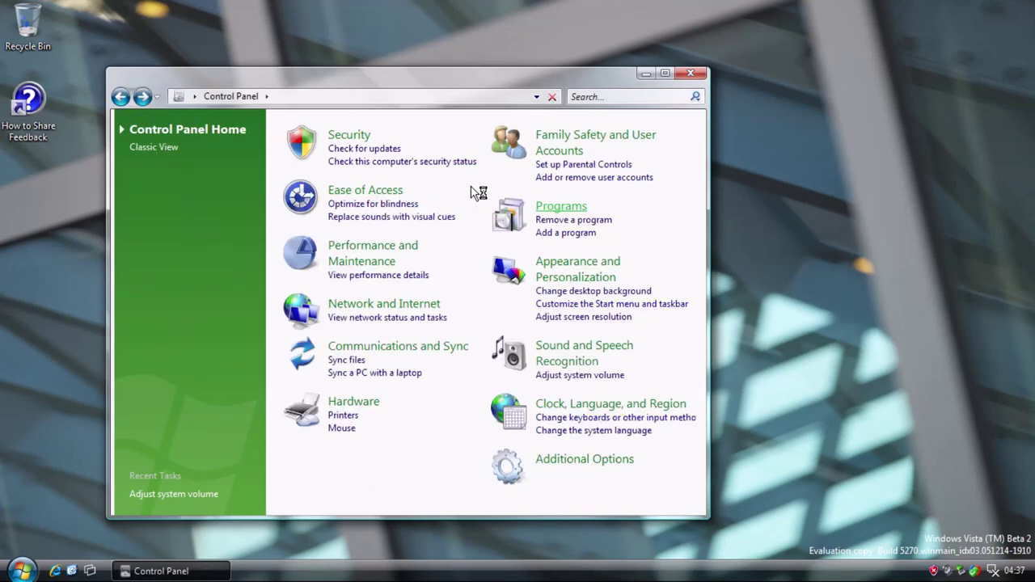
left_click(504, 200)
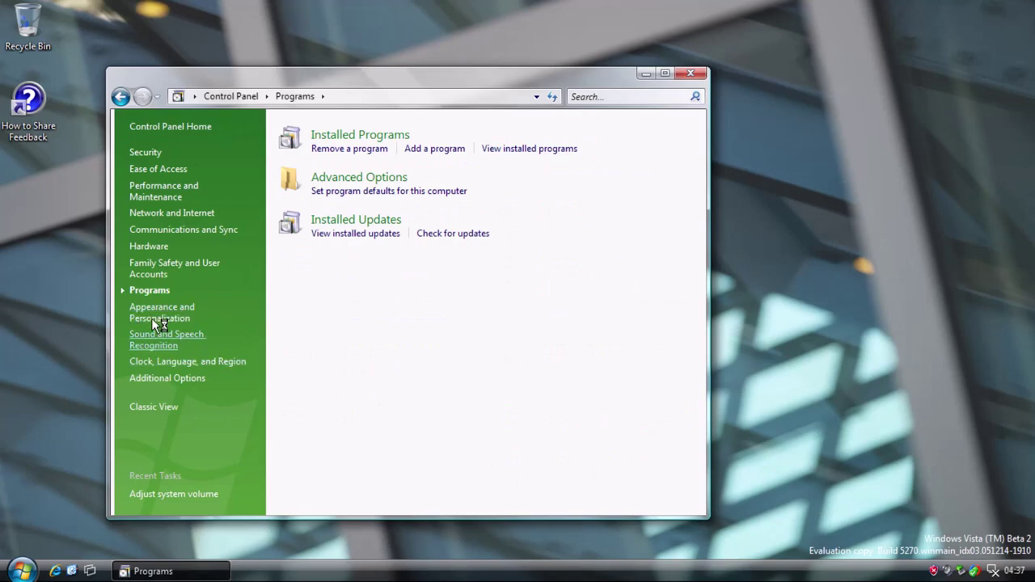
left_click(121, 98)
Open Appearance and Personalization and its Taskbar and Start Menu settings.
left_click(554, 271)
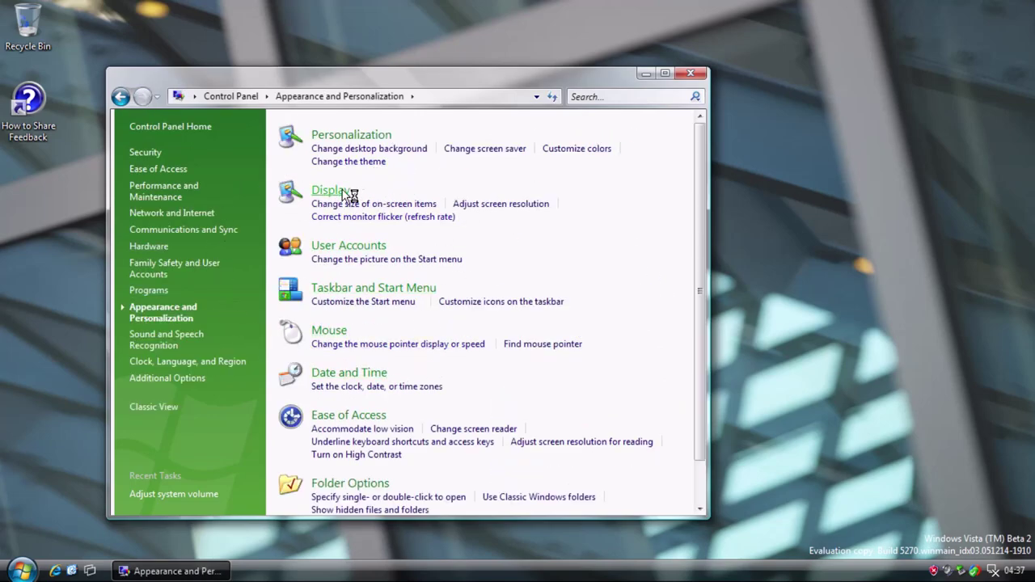
scroll(396, 307, "down", 1)
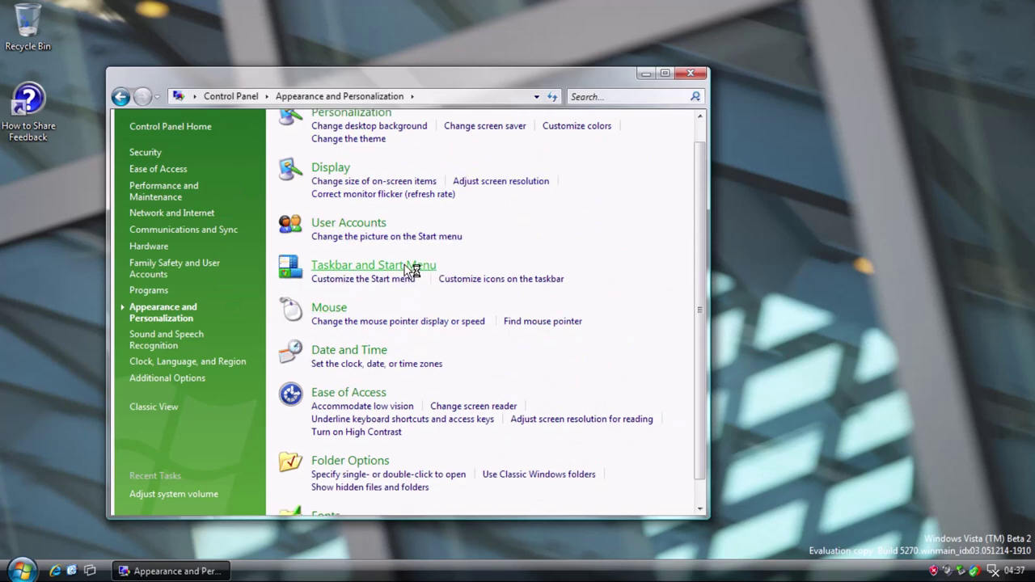
left_click(71, 248)
left_click(140, 247)
left_click(71, 247)
left_click(65, 320)
left_click(269, 541)
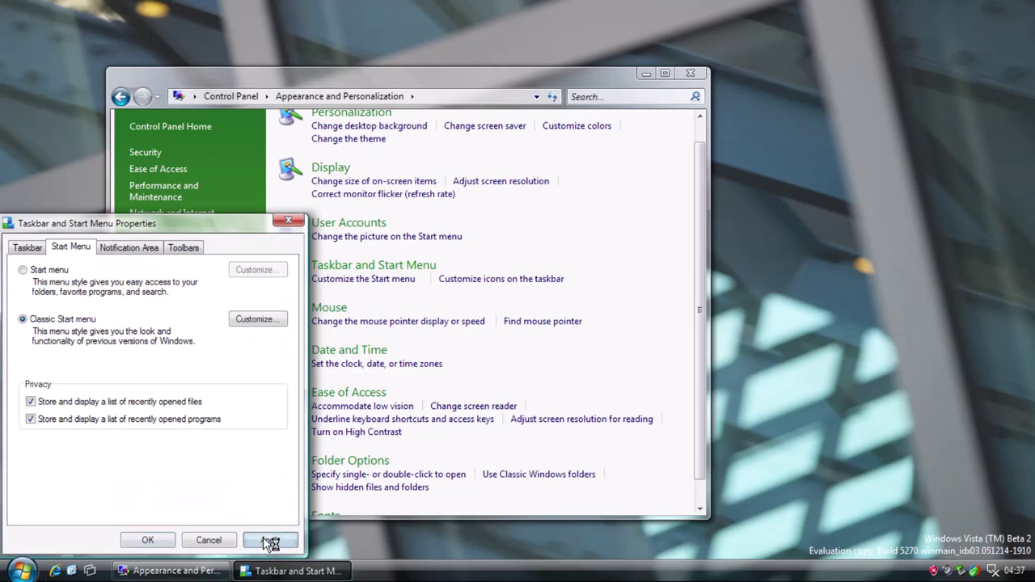
left_click(22, 570)
mouse_move(98, 396)
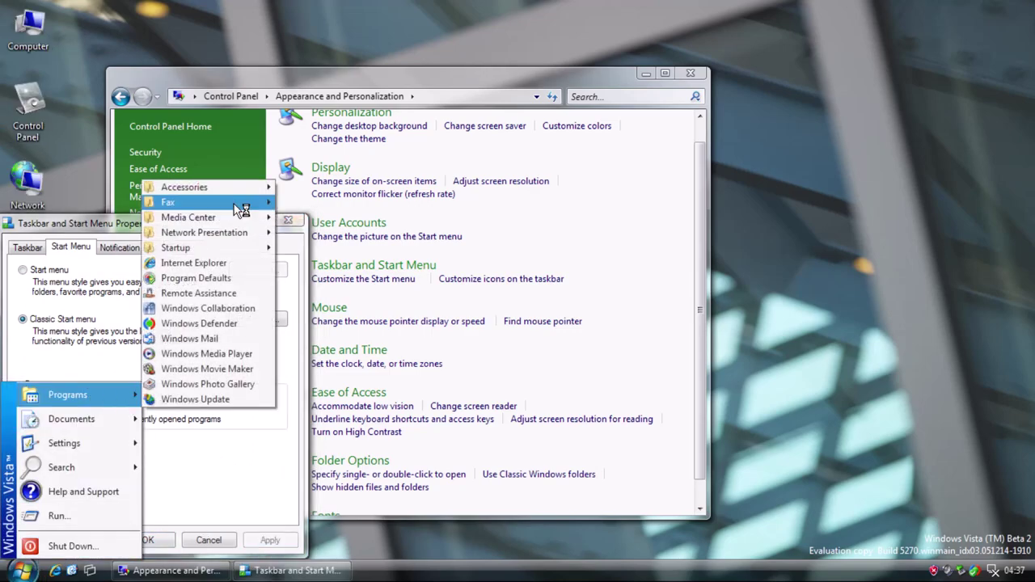
mouse_move(247, 191)
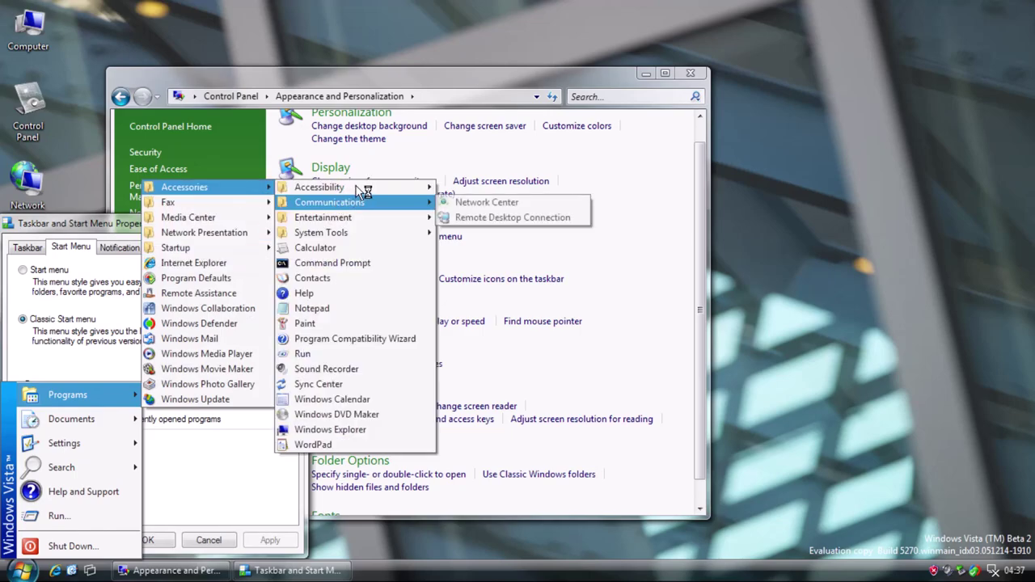
mouse_move(361, 217)
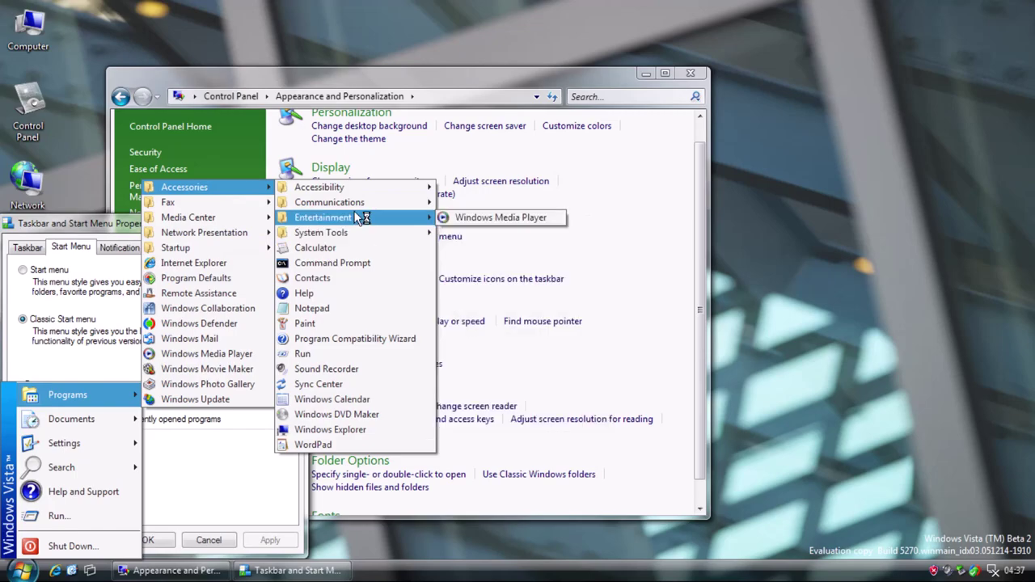
left_click(22, 269)
left_click(270, 541)
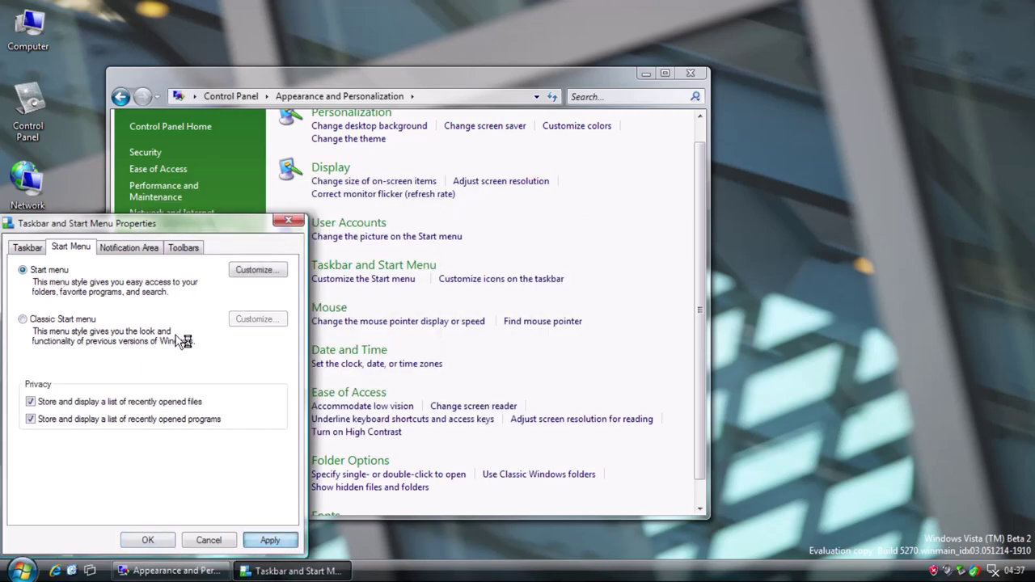
left_click(125, 249)
left_click(184, 249)
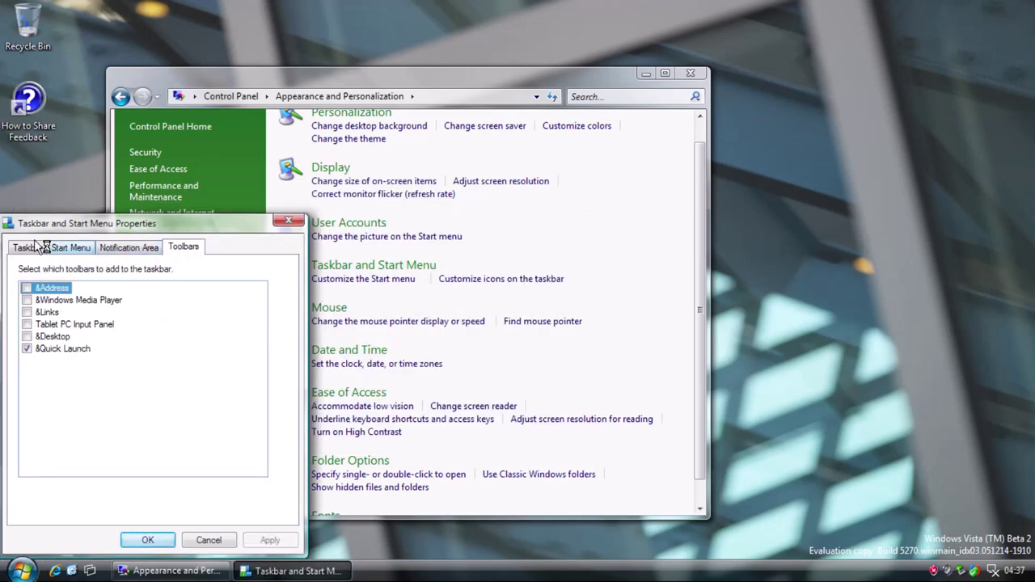
left_click(27, 251)
left_click(148, 540)
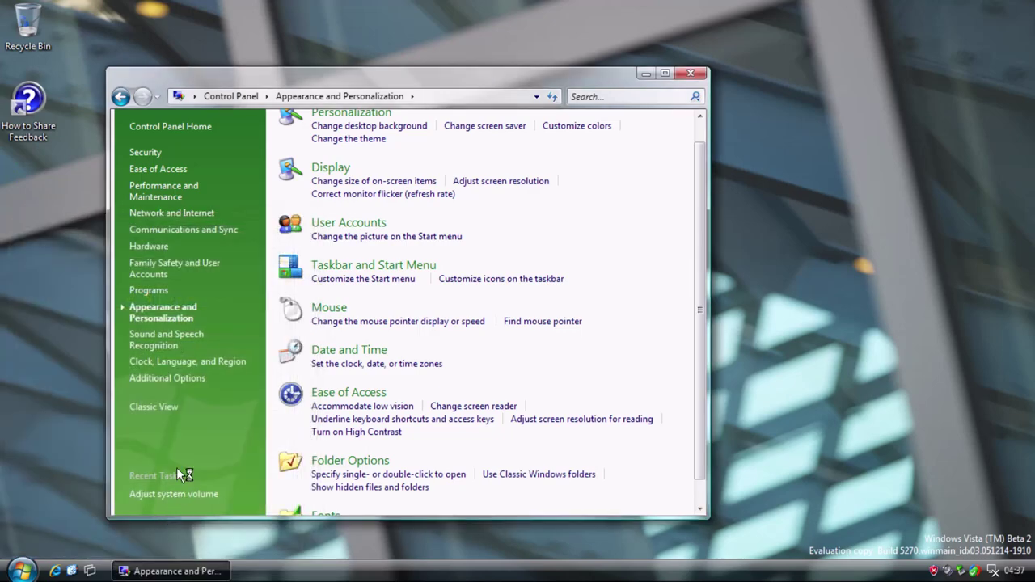
left_click(330, 364)
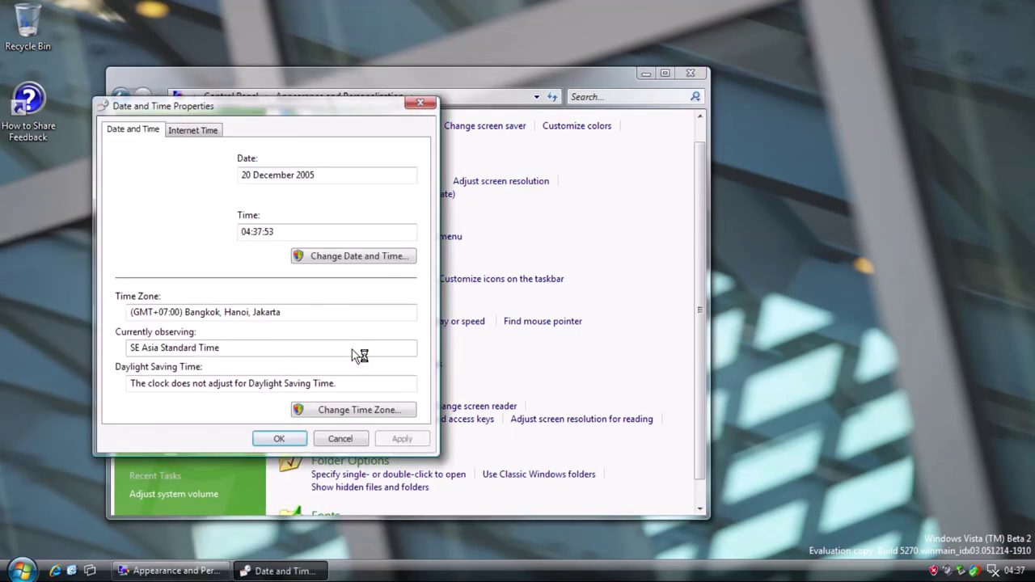
left_click(398, 256)
left_click(312, 267)
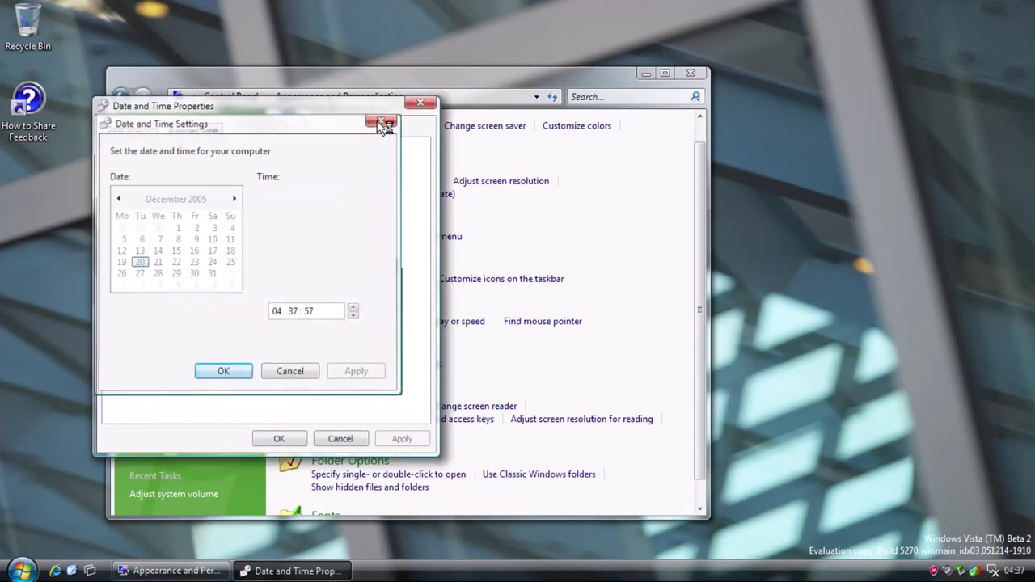
left_click(382, 120)
left_click(361, 412)
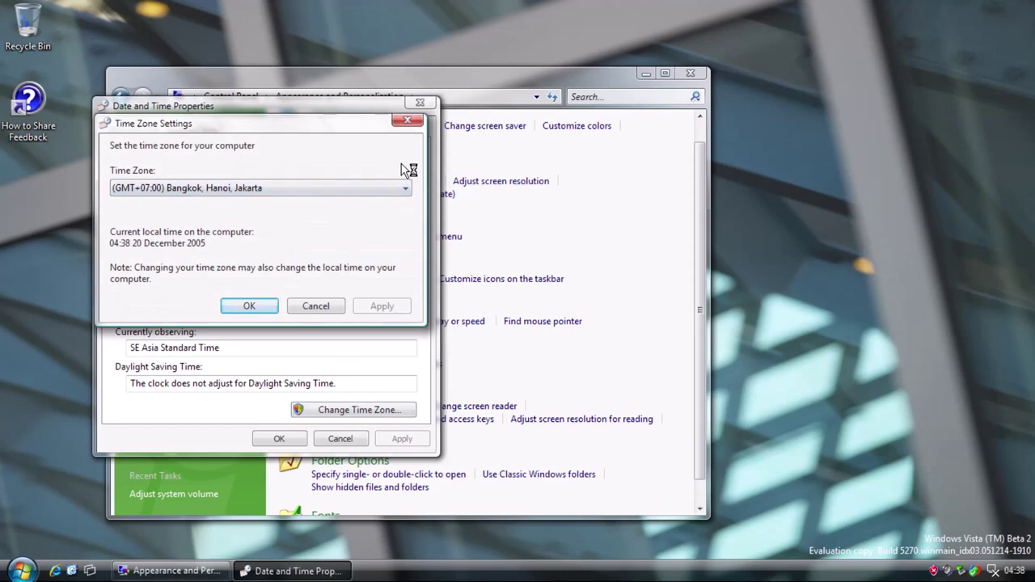
left_click(317, 306)
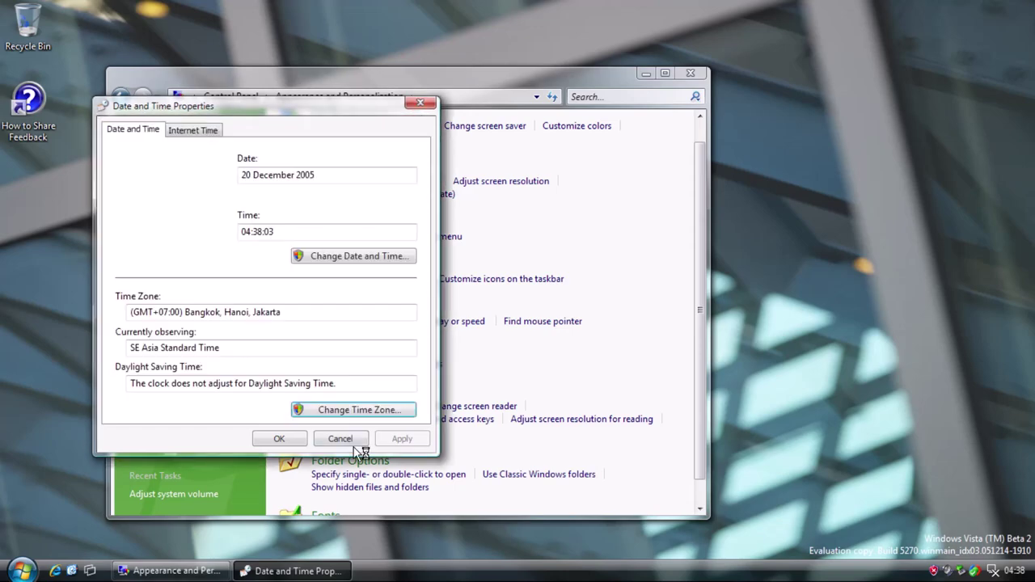
left_click(350, 441)
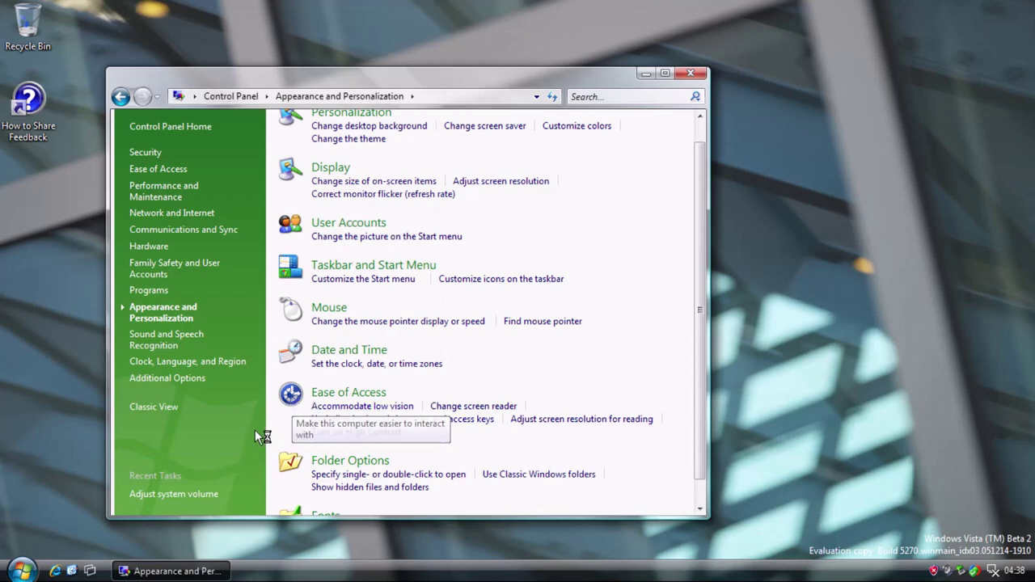
Open Ease of Access, close the extra window, view and close About Screen Magnify, and raise the window.
left_click(306, 401)
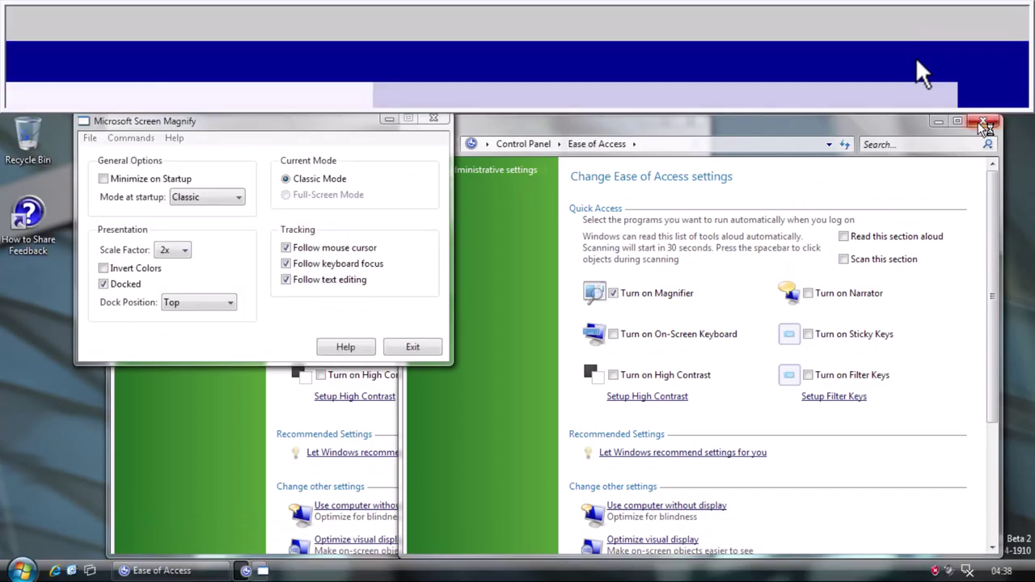
left_click(985, 125)
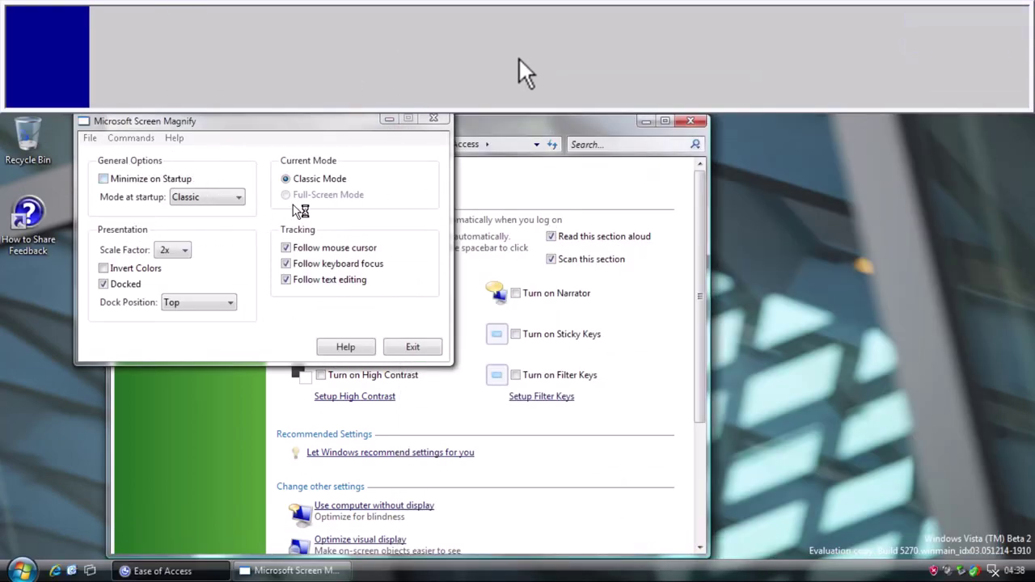
left_click(149, 137)
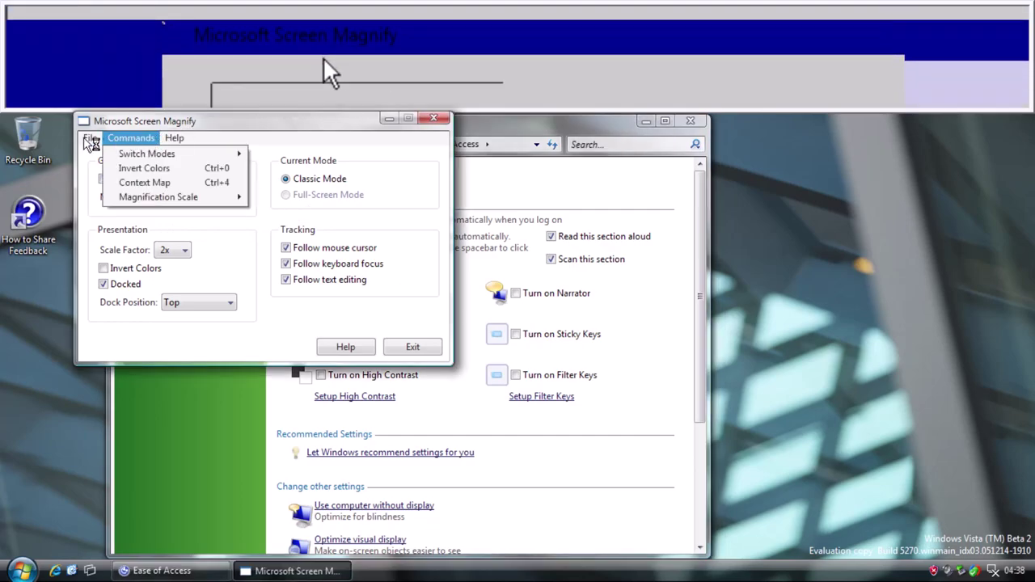
left_click(188, 169)
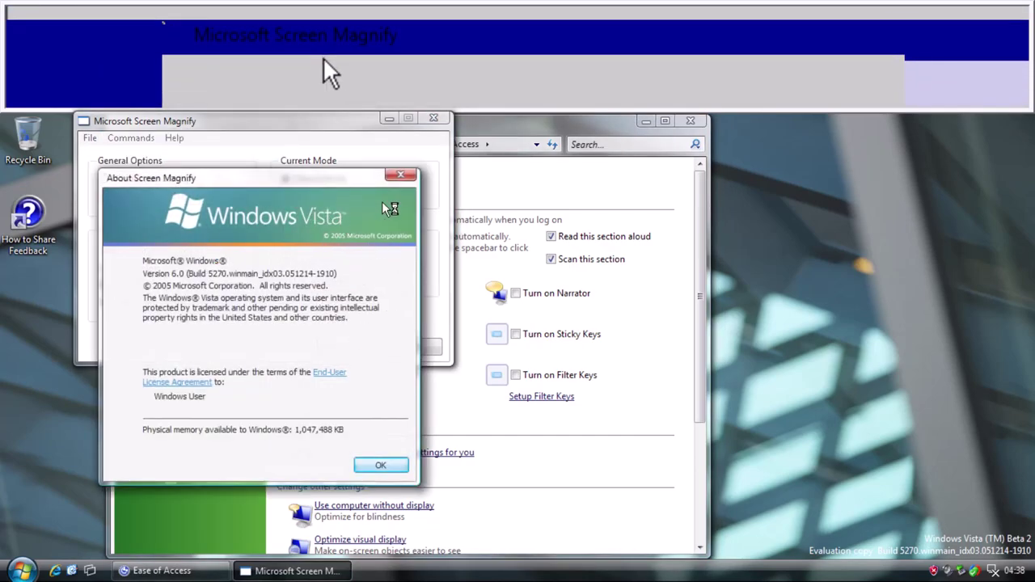
left_click(400, 175)
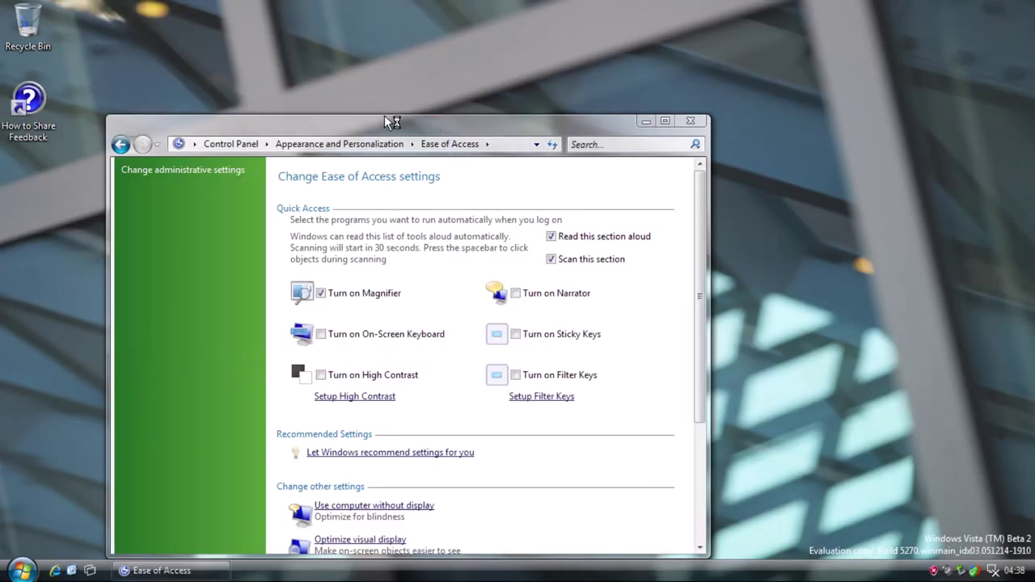
left_click_drag(389, 121, 353, 87)
Return to Appearance and Personalization, open and cancel Folder Options, then go back to Control Panel Home.
left_click(115, 106)
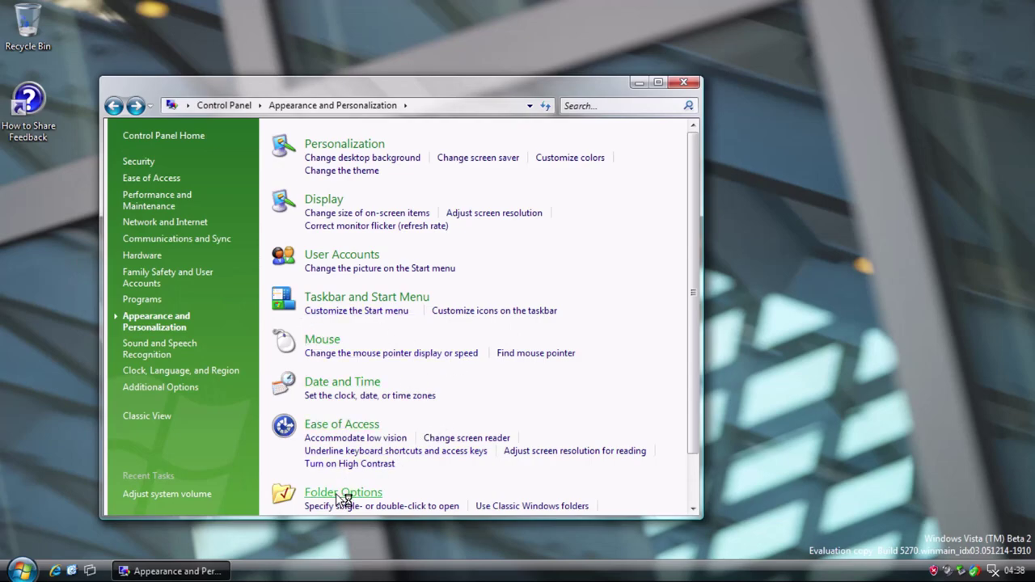
left_click(340, 496)
left_click(227, 378)
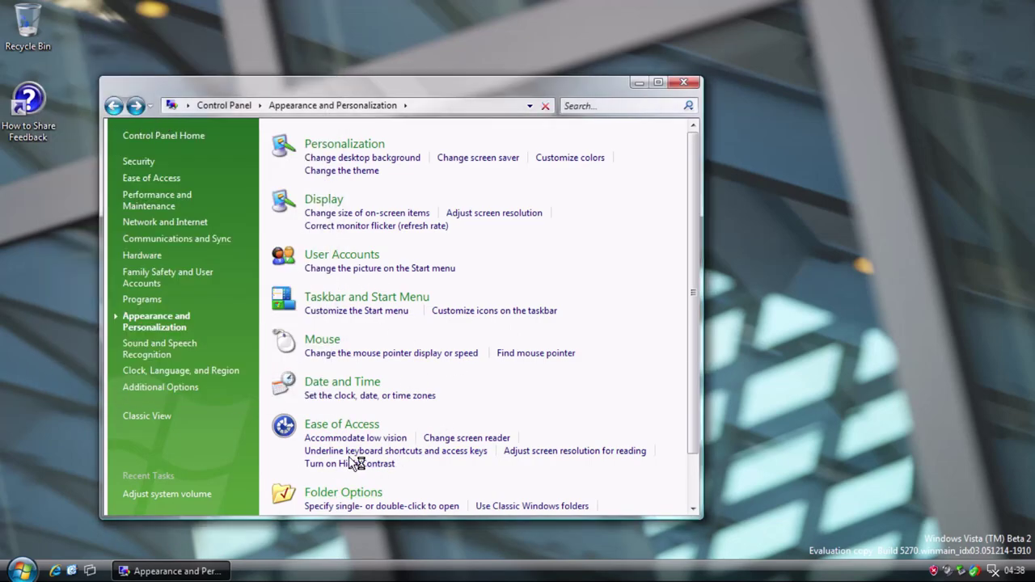
key("BackSpace")
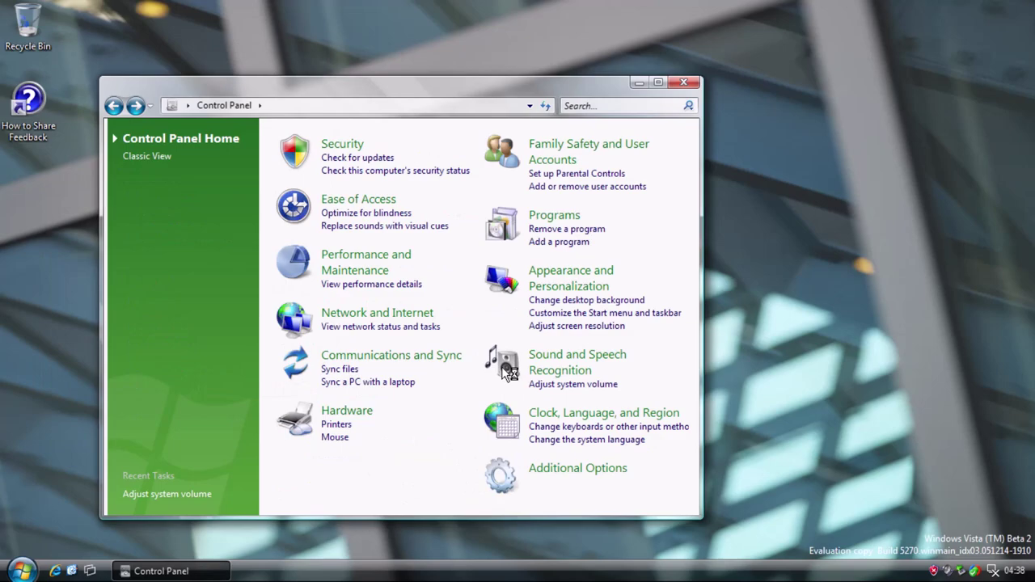
Open Speech Recognition under Sound and Speech Recognition, closing each crash error after trying the tutorials.
left_click(507, 372)
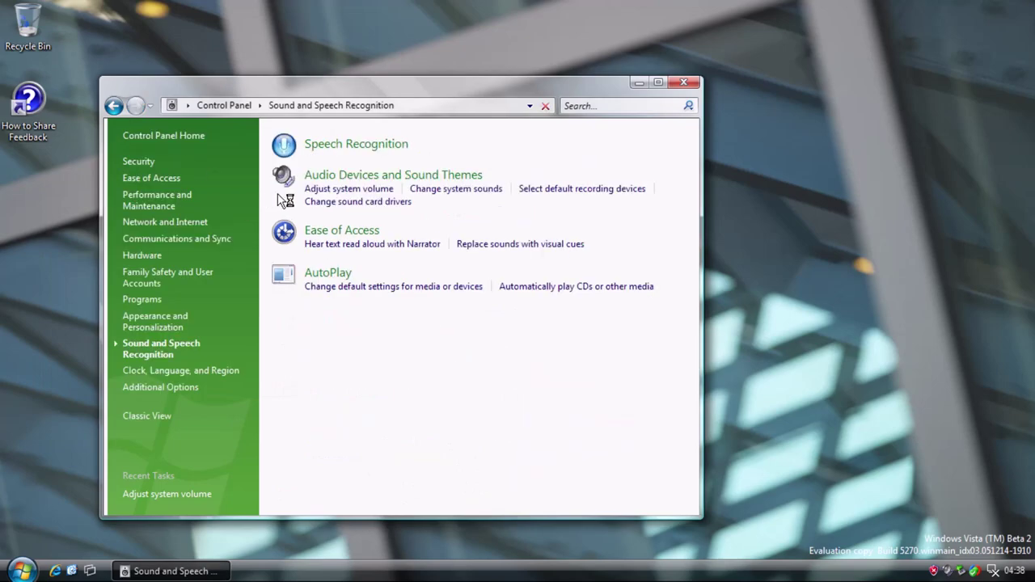
left_click(410, 148)
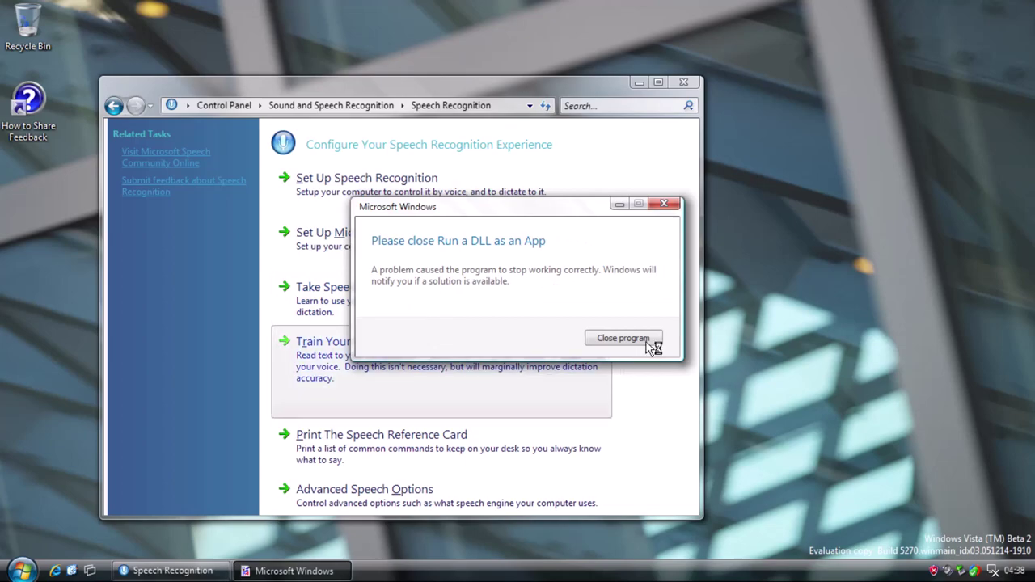
left_click(645, 345)
left_click(421, 293)
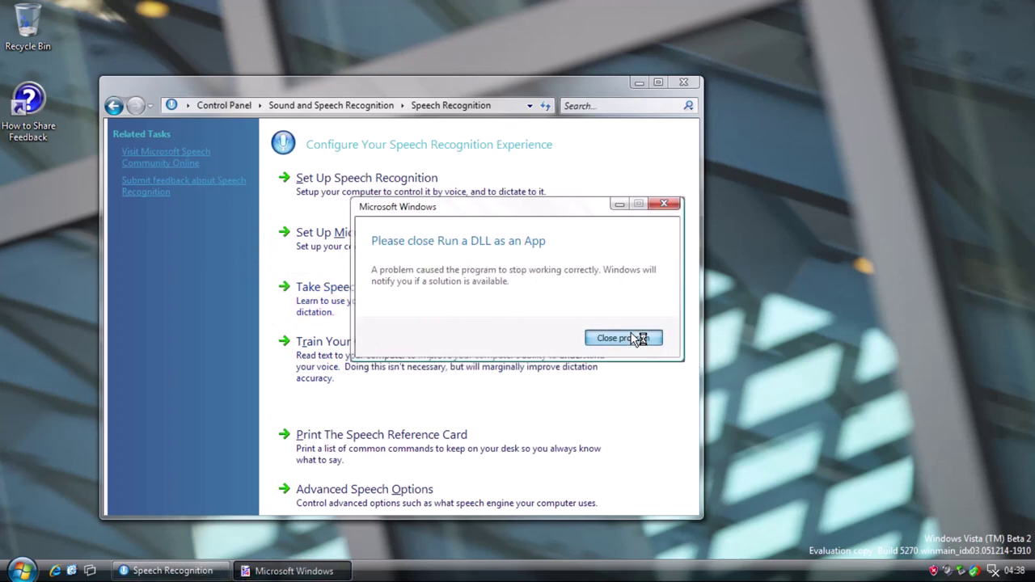
left_click(637, 338)
left_click(404, 492)
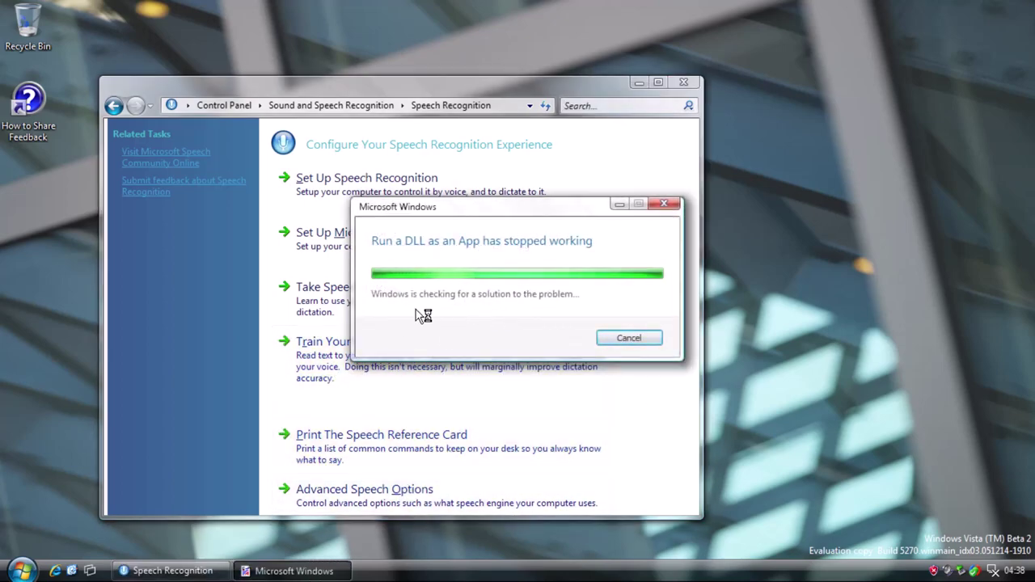
left_click(635, 338)
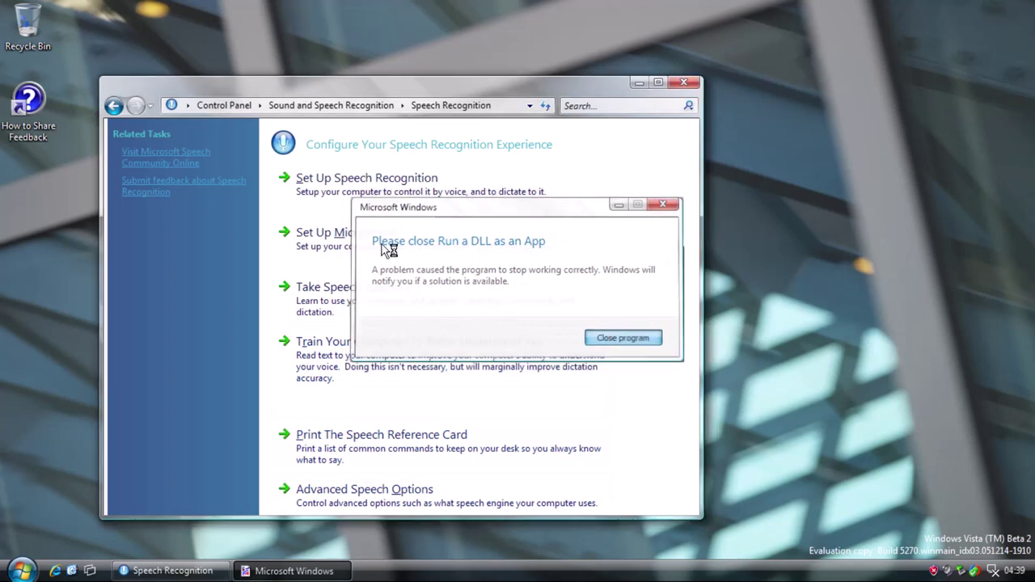
Go back to Control Panel Home, glance at Clock, Language, and Region, then return home.
left_click(114, 106)
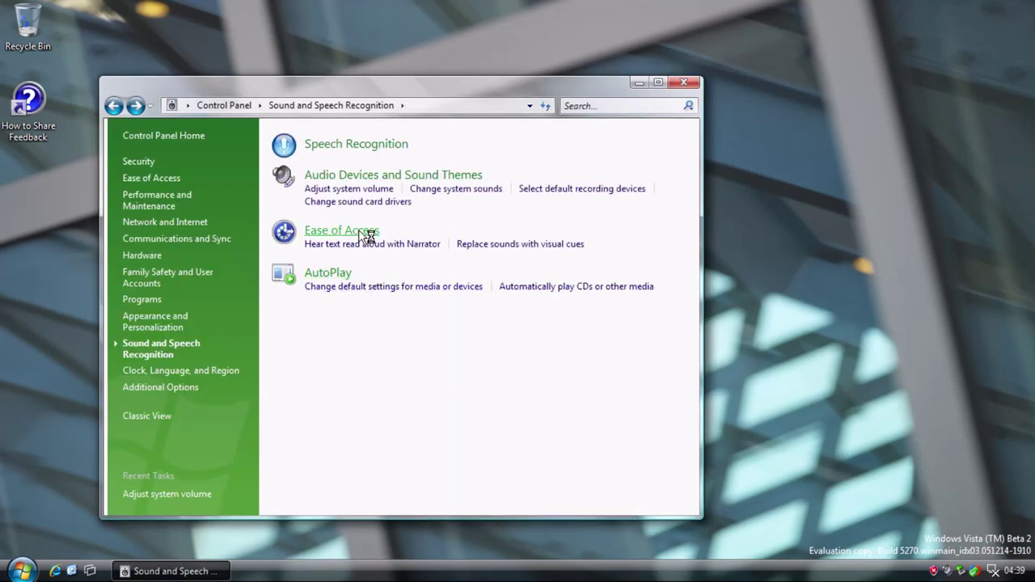
left_click(116, 106)
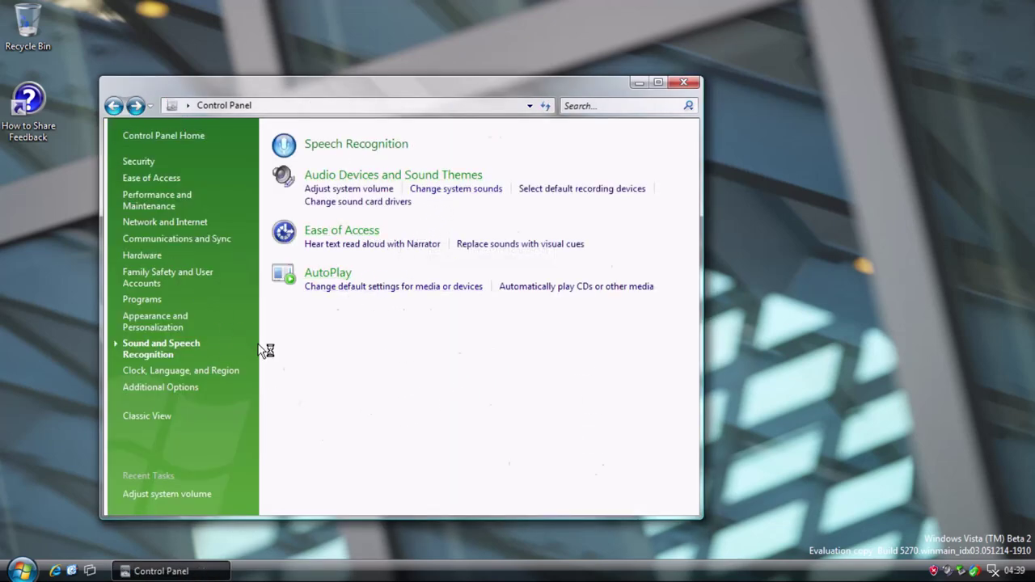
left_click(634, 413)
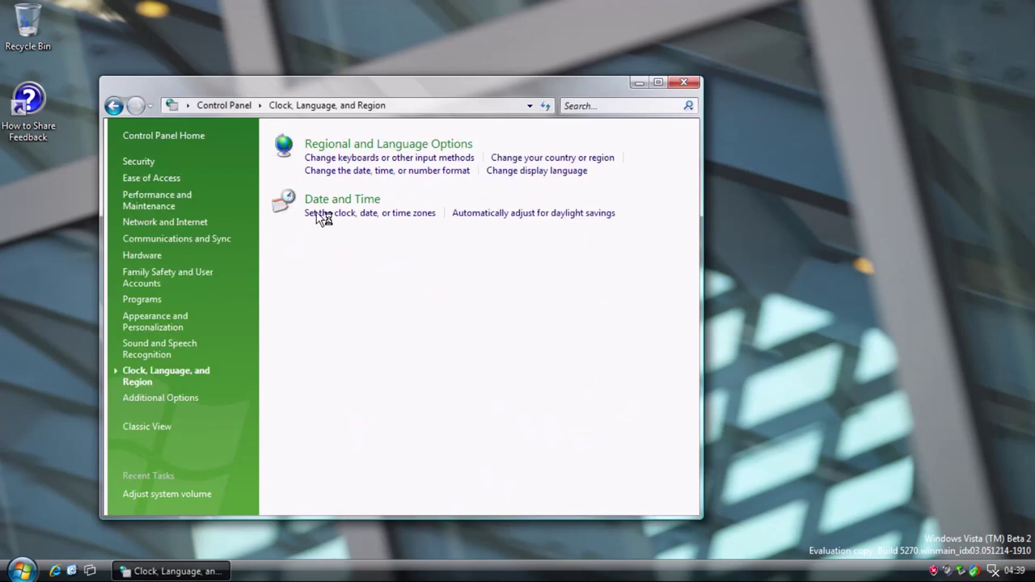
left_click(113, 104)
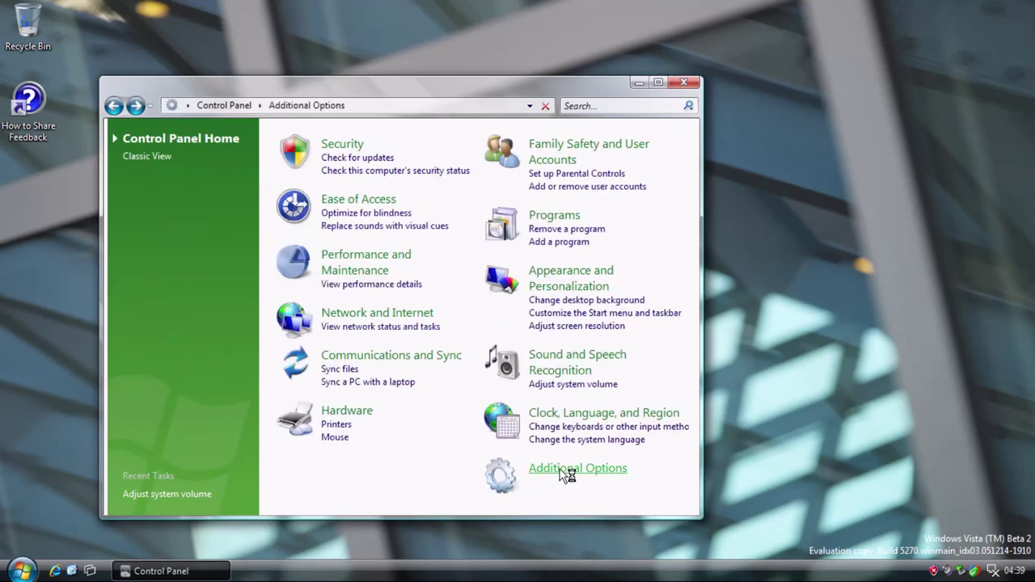
Try Mobility Center from Additional Options, dismissing its mobile-PCs-only message.
left_click(356, 148)
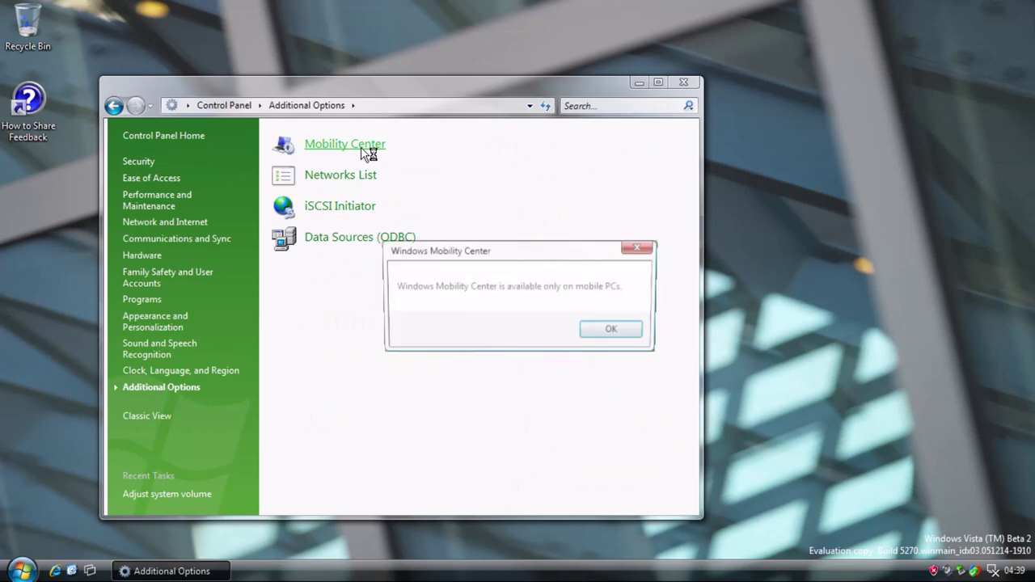
left_click(612, 332)
key("BackSpace")
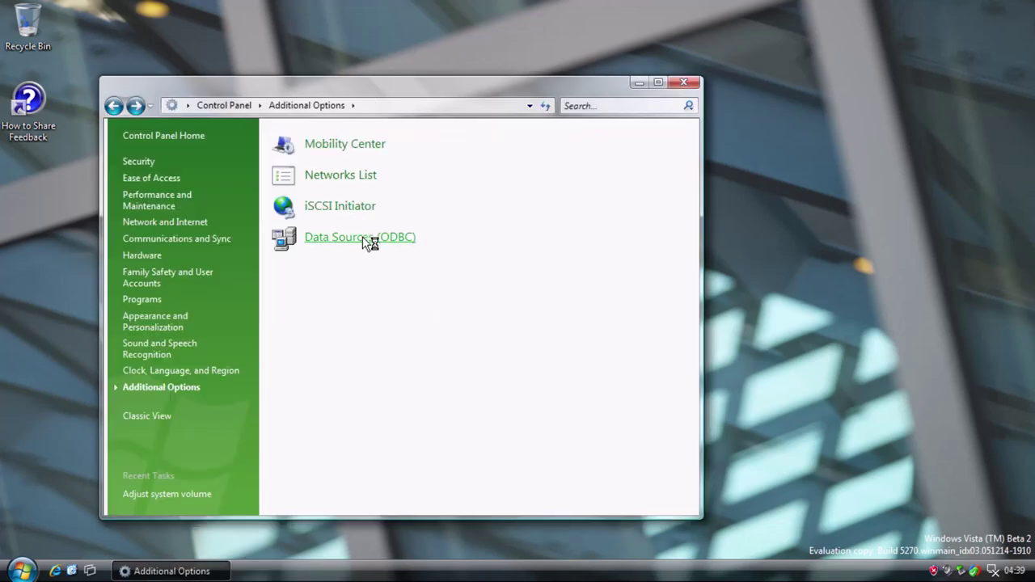
Open and close the ODBC Data Source Administrator, then switch Control Panel to Classic View.
left_click(589, 292)
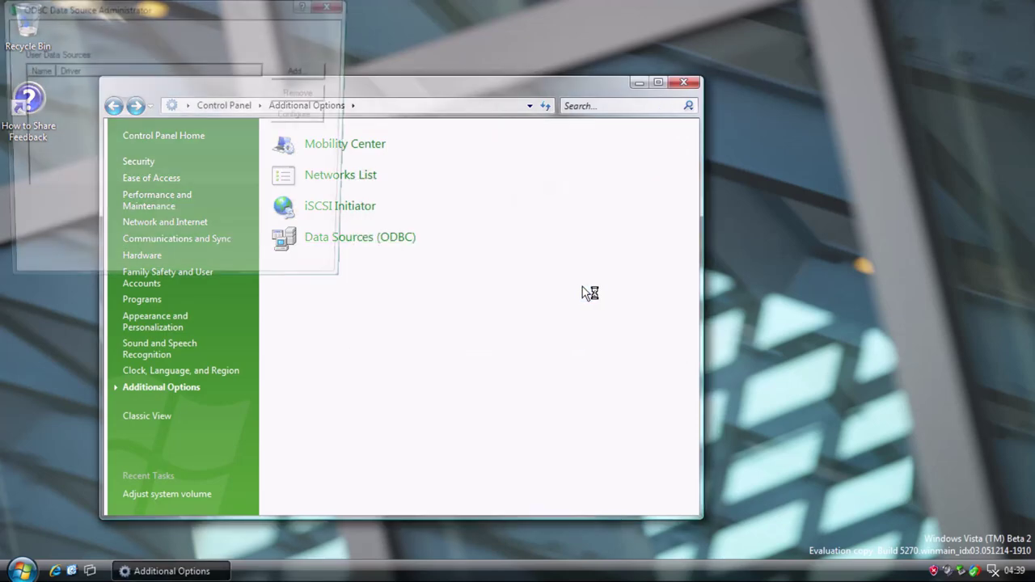
left_click(194, 274)
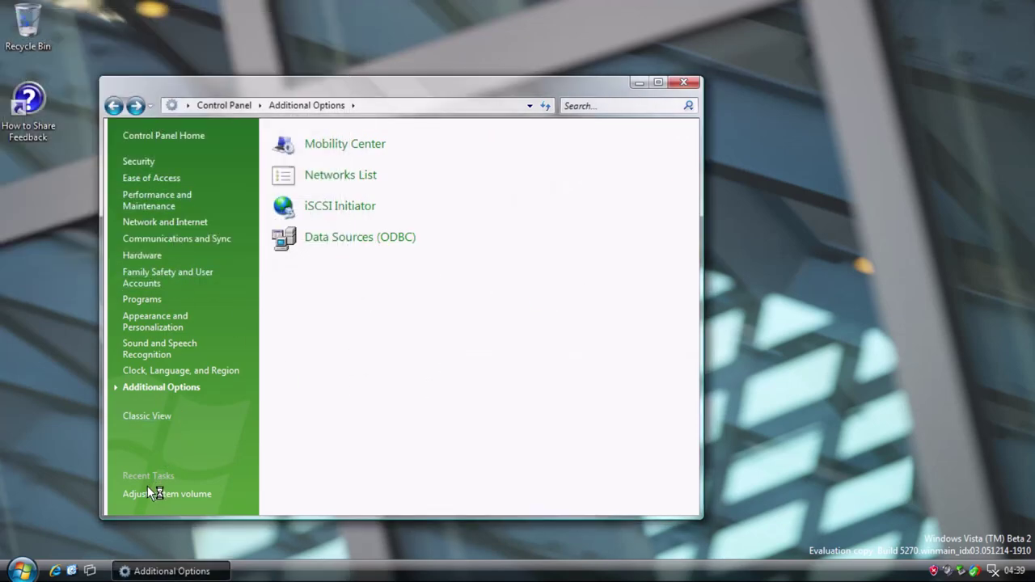
left_click(115, 106)
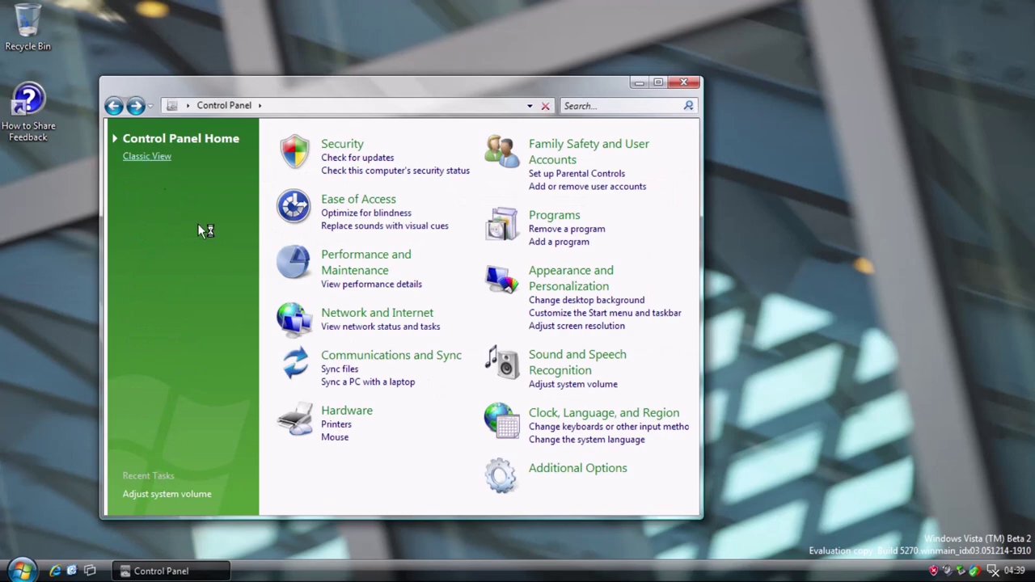
left_click(147, 157)
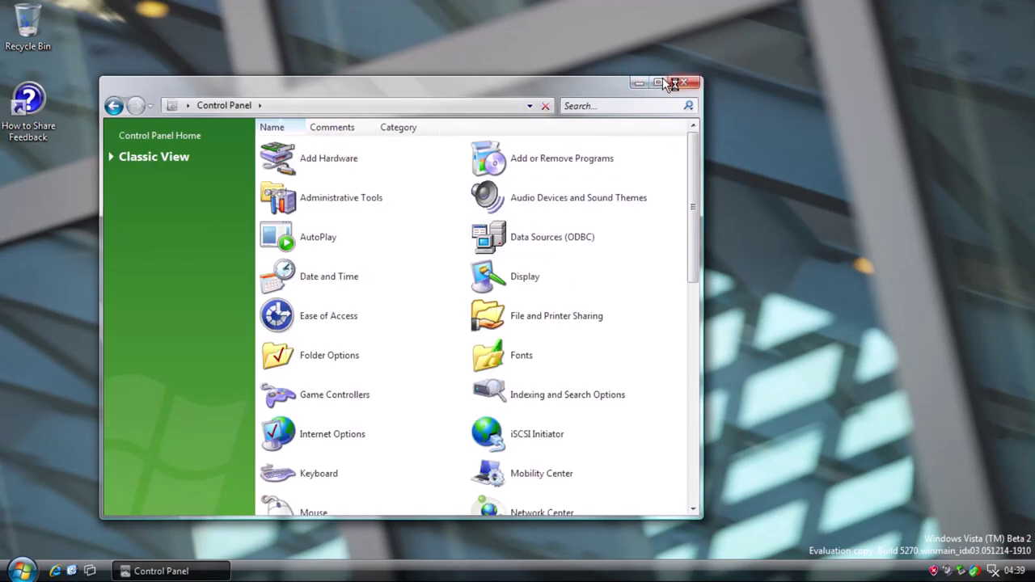
Maximize Control Panel, then start and cancel the Add Hardware wizard.
left_click(660, 83)
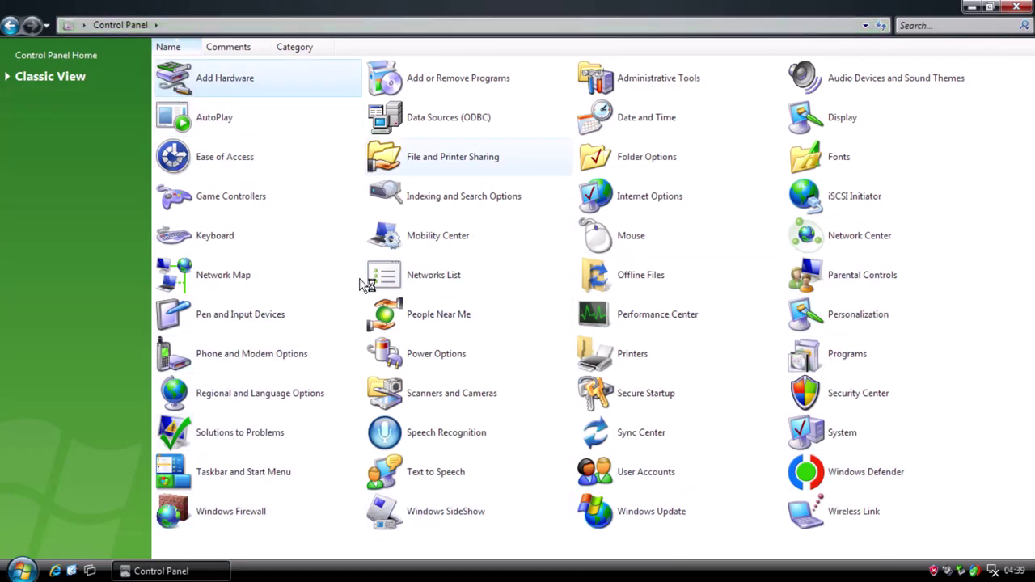
double_click(238, 81)
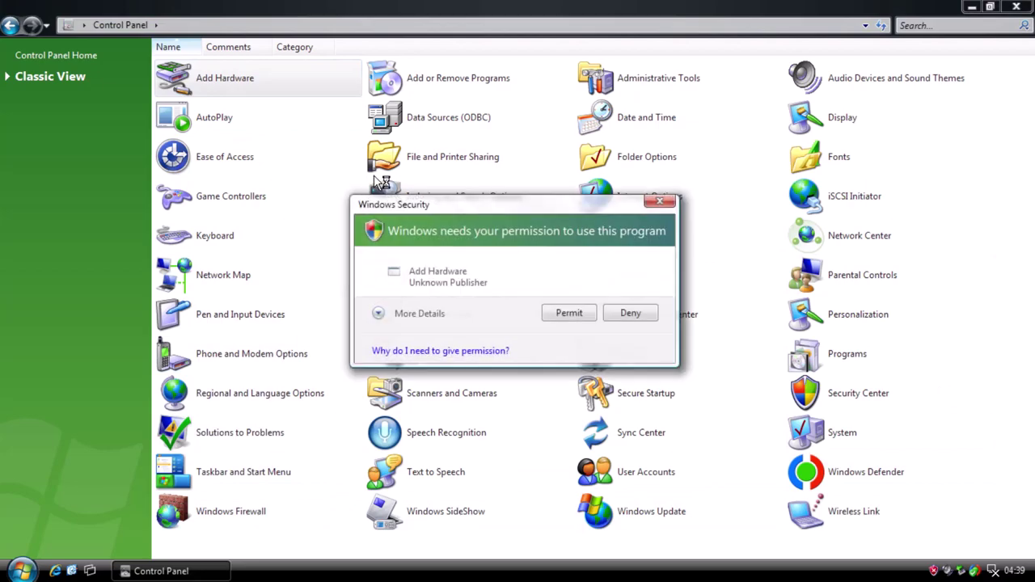
left_click(581, 317)
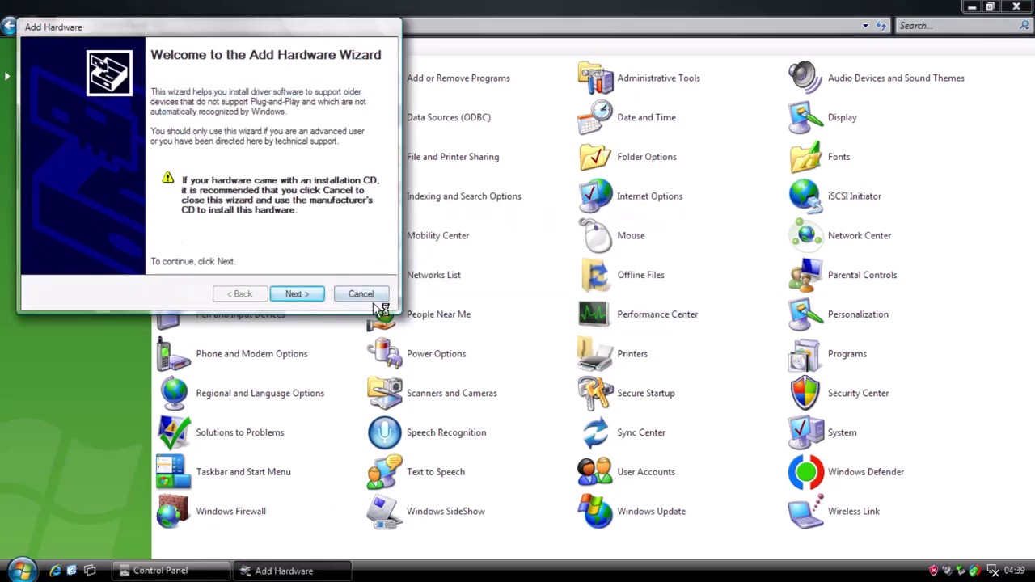
left_click(370, 296)
Run Rate this computer in Performance Center and dismiss the computer-too-busy message.
double_click(628, 335)
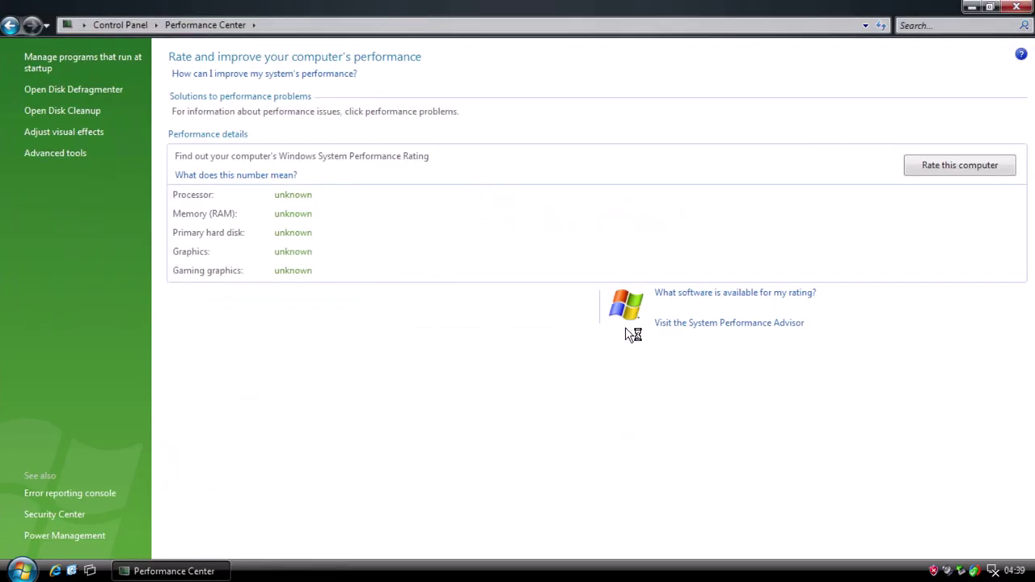
left_click(960, 170)
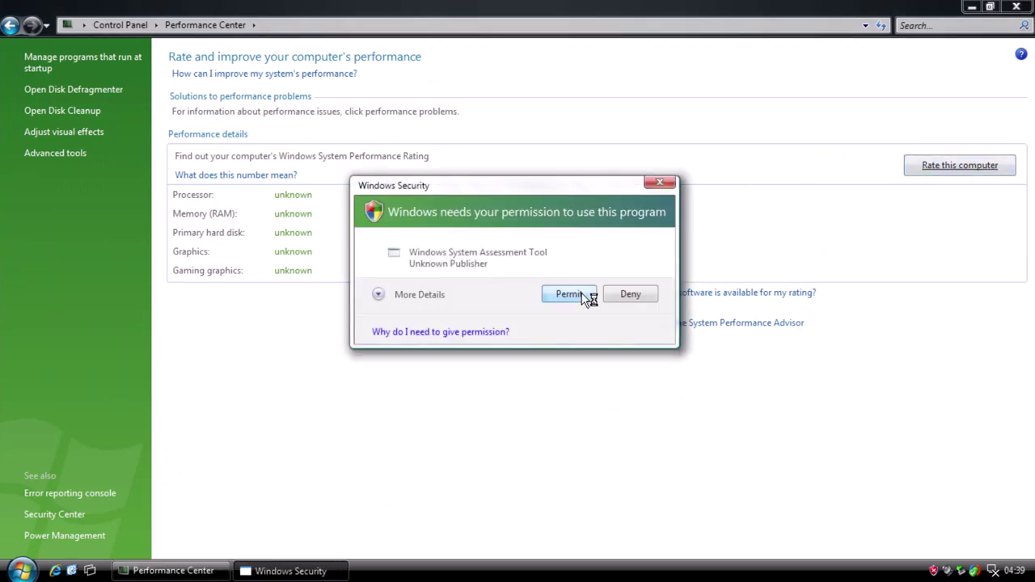
left_click(587, 296)
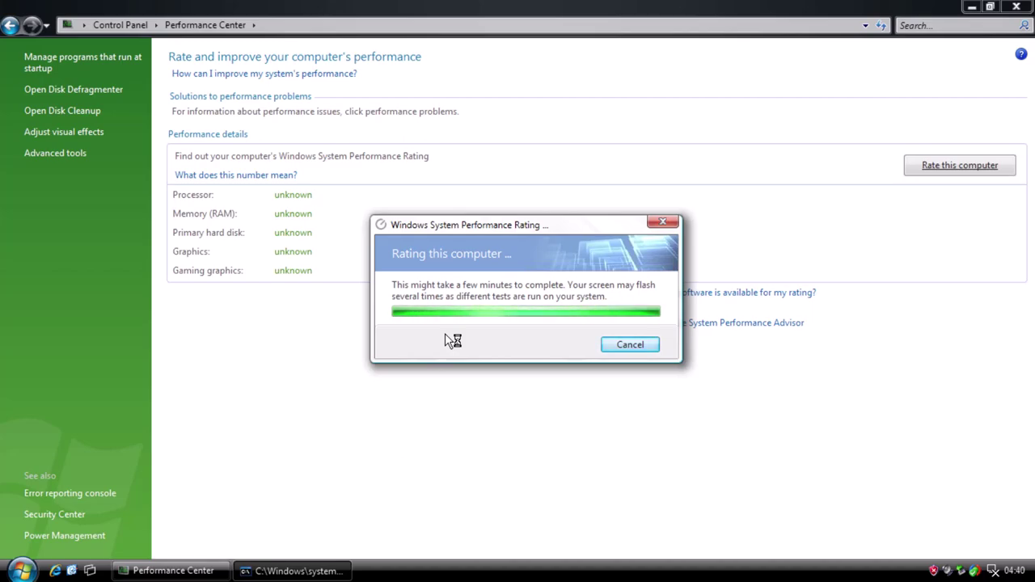
left_click(682, 296)
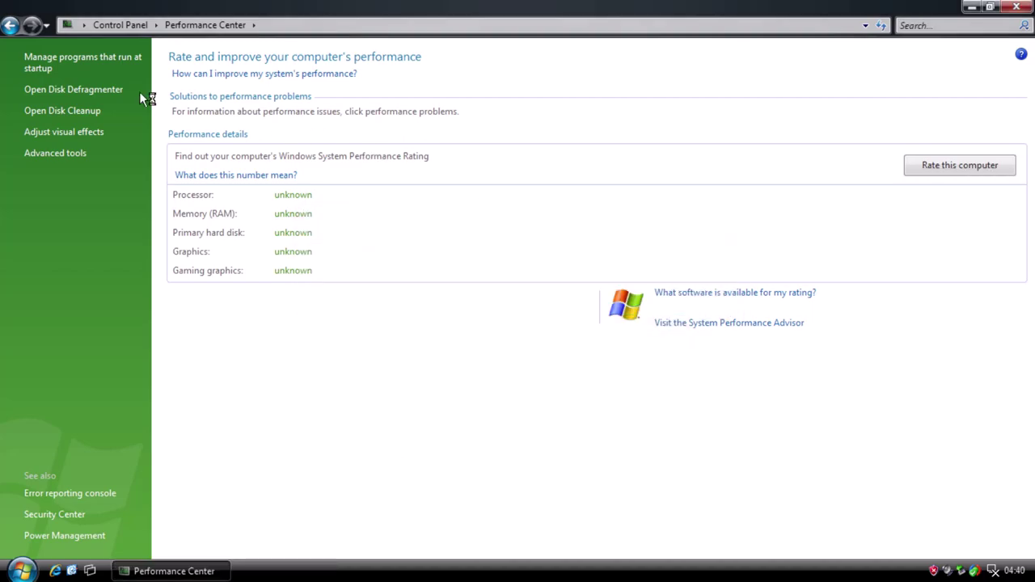
Open the Fonts folder from the Control Panel item list and scroll through it.
left_click(12, 27)
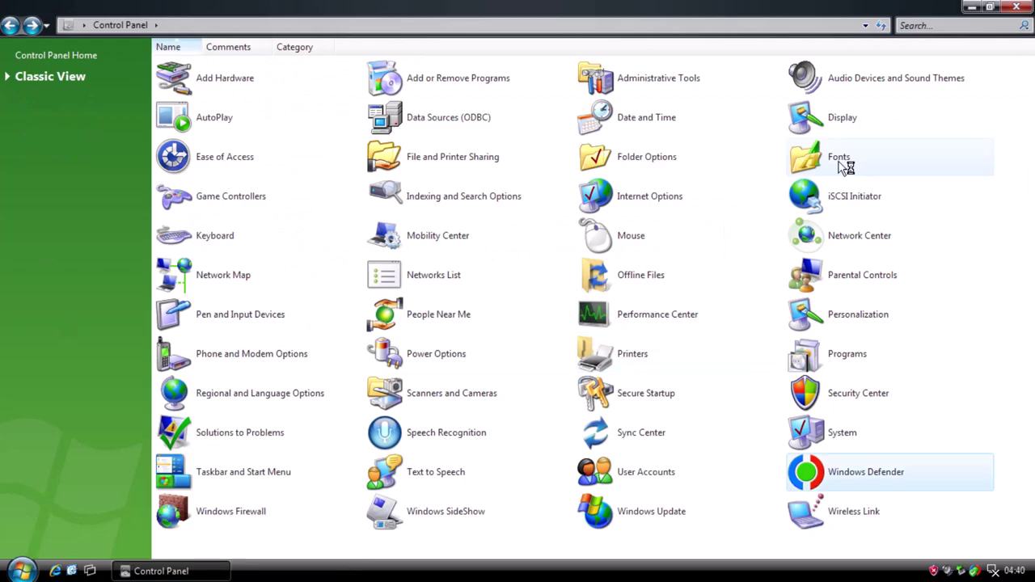
double_click(841, 162)
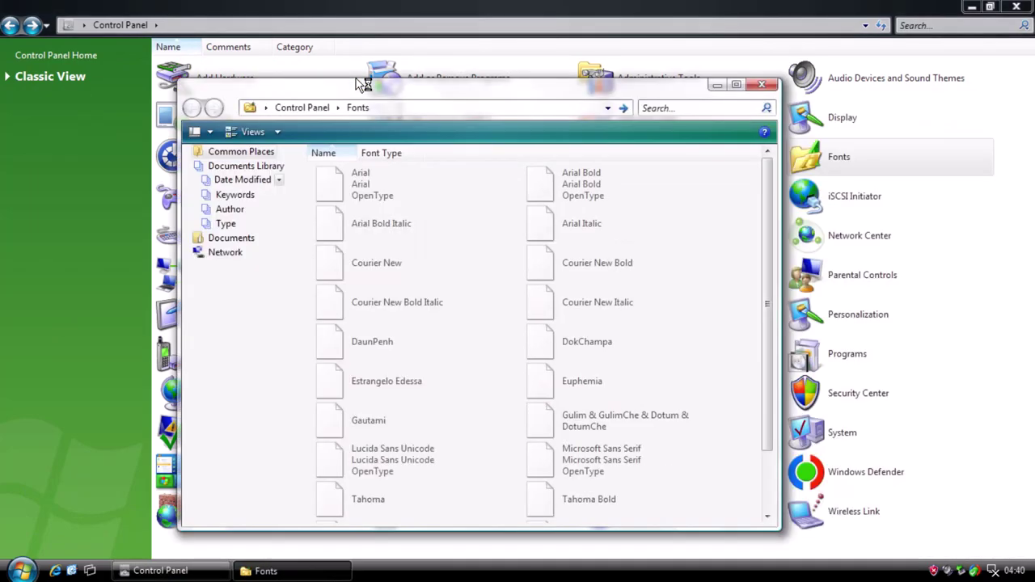
scroll(670, 221, "down", 5)
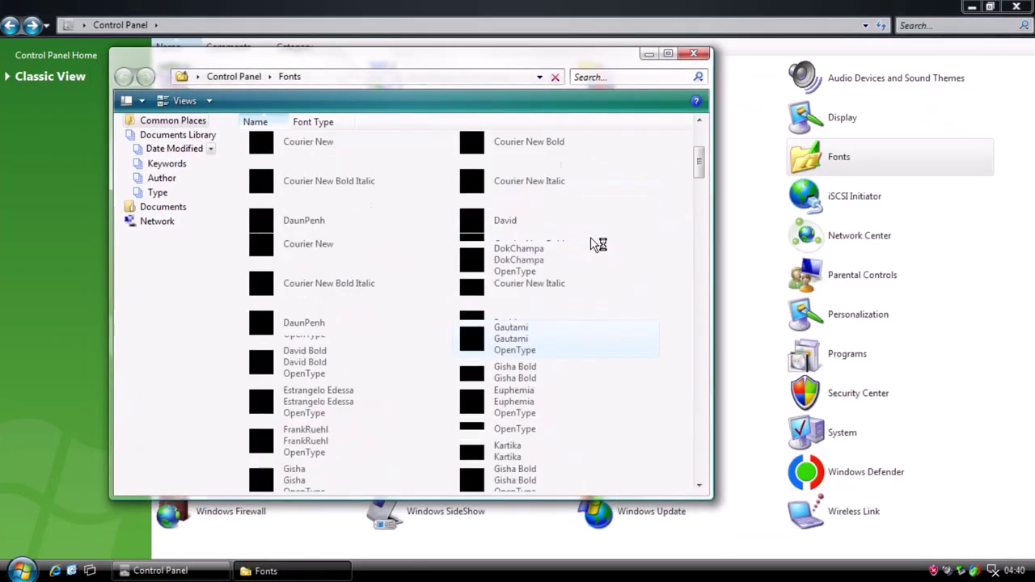
scroll(518, 315, "down", 15)
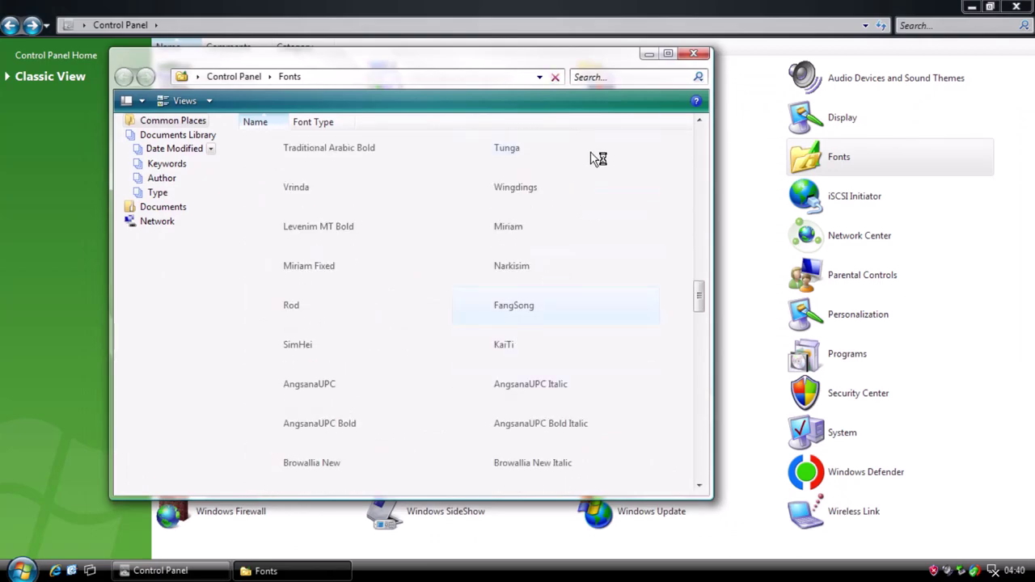
scroll(437, 340, "down", 10)
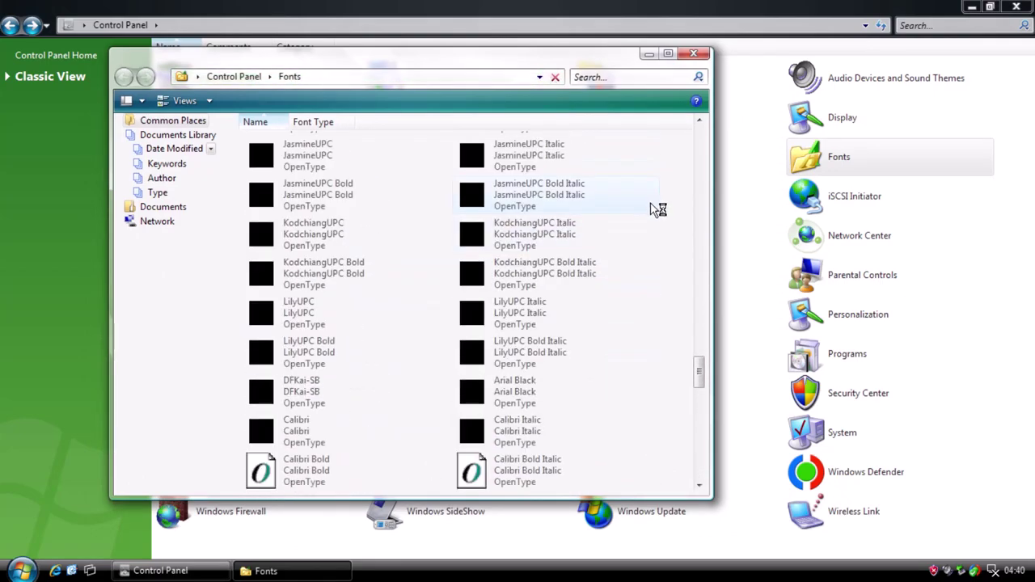
Sort the fonts by name descending, then back to ascending.
right_click(676, 185)
mouse_move(723, 208)
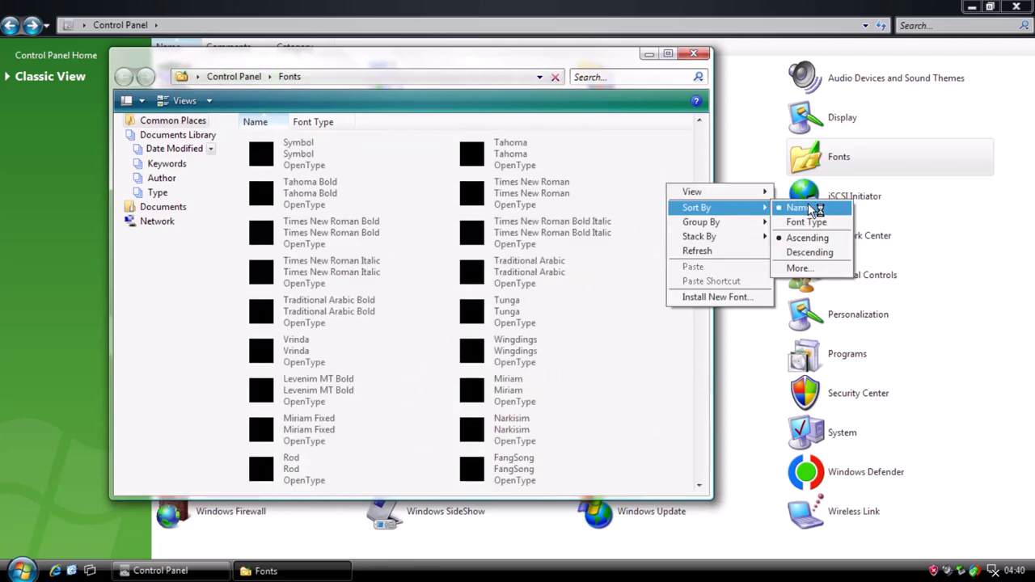
left_click(812, 208)
right_click(668, 206)
mouse_move(716, 228)
left_click(803, 232)
Preview the Segoe UI font, then close the preview.
scroll(353, 263, "down", 10)
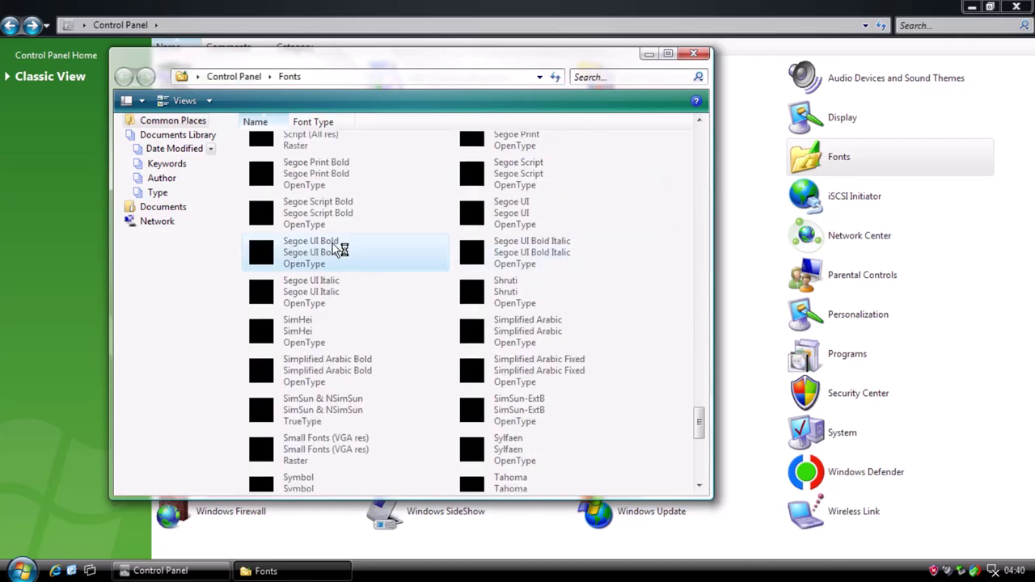
double_click(517, 230)
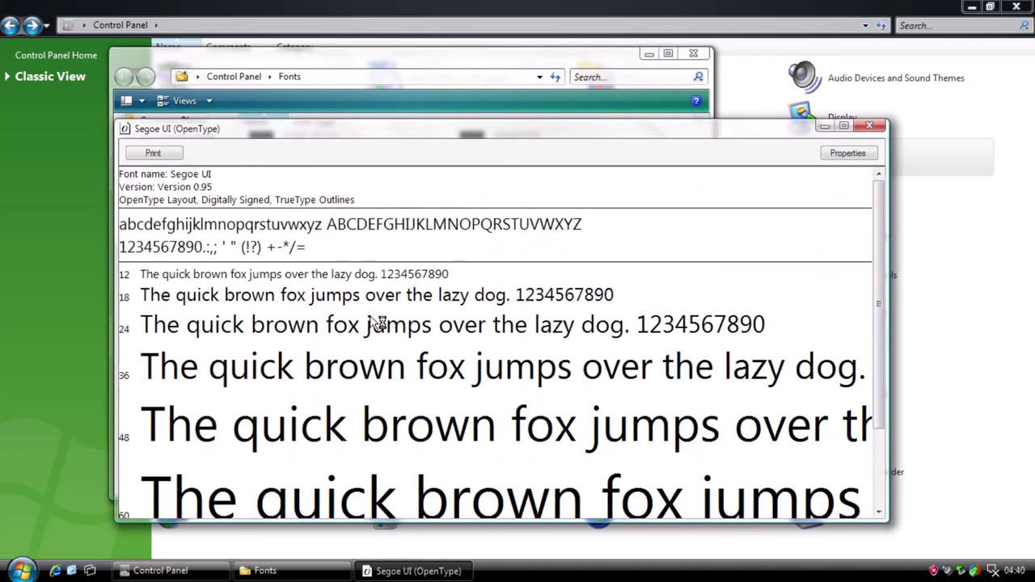
left_click(869, 126)
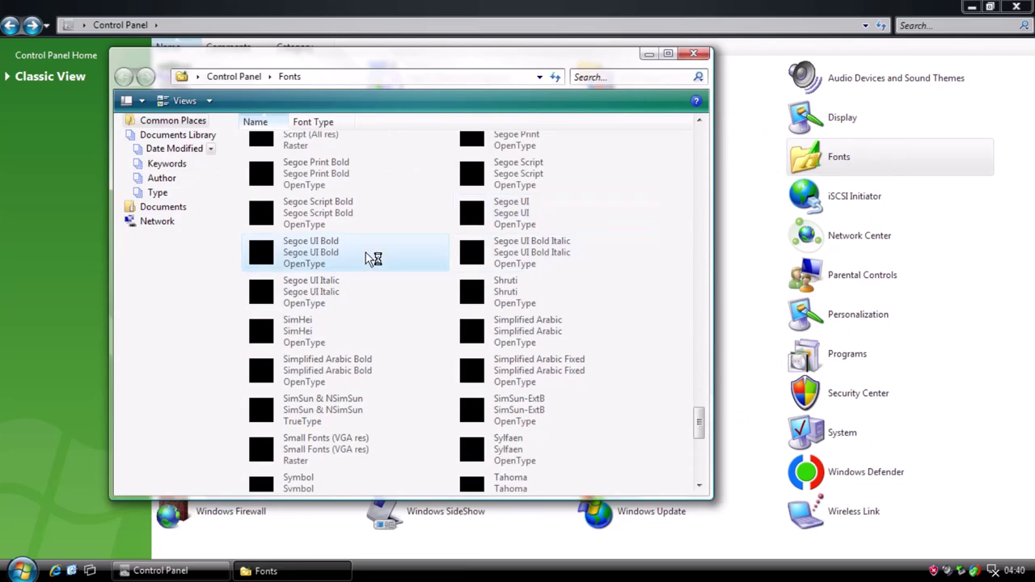
View segoeuib.ttf properties, then close them, the Segoe UI Bold preview and Fonts folder.
left_click(756, 55)
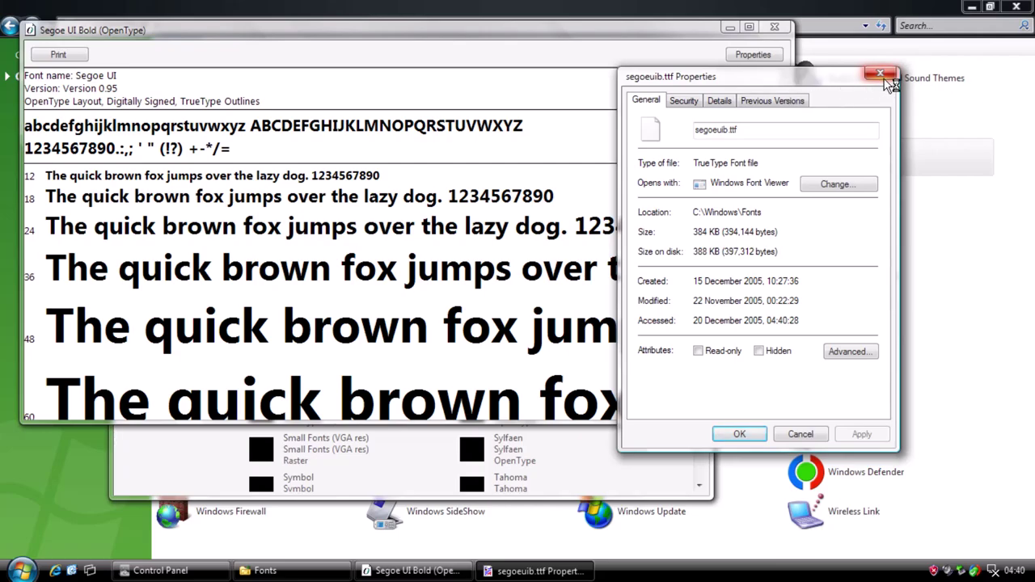
left_click(880, 74)
left_click(781, 30)
left_click(693, 48)
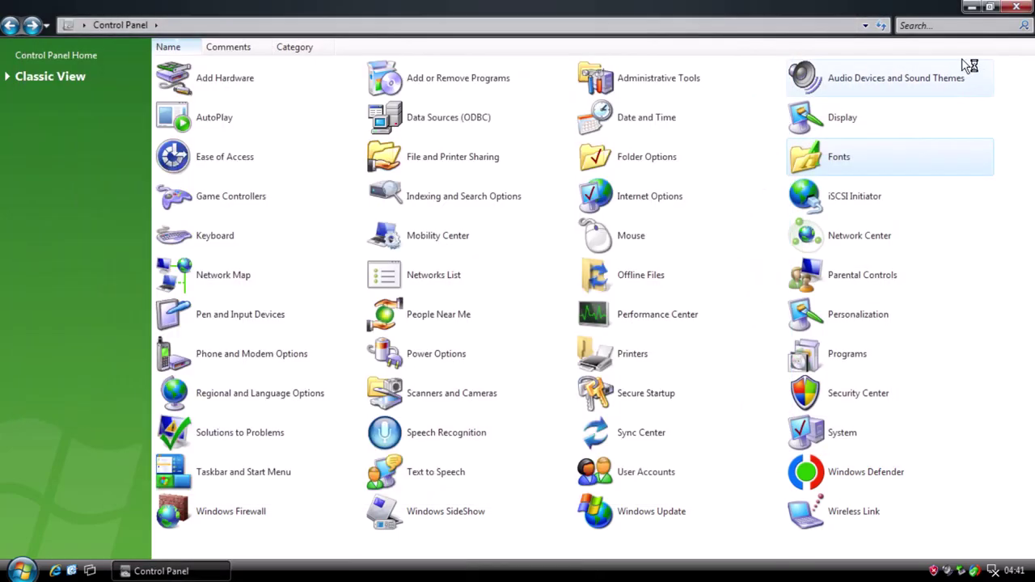
Close Control Panel and launch Windows Media Player from the Start menu.
left_click(1018, 9)
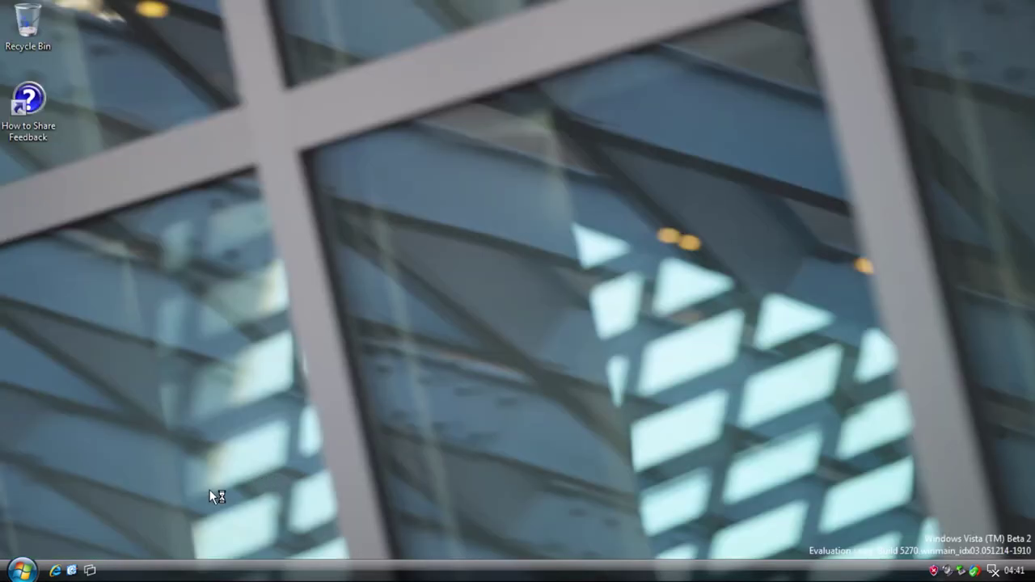
left_click(2, 576)
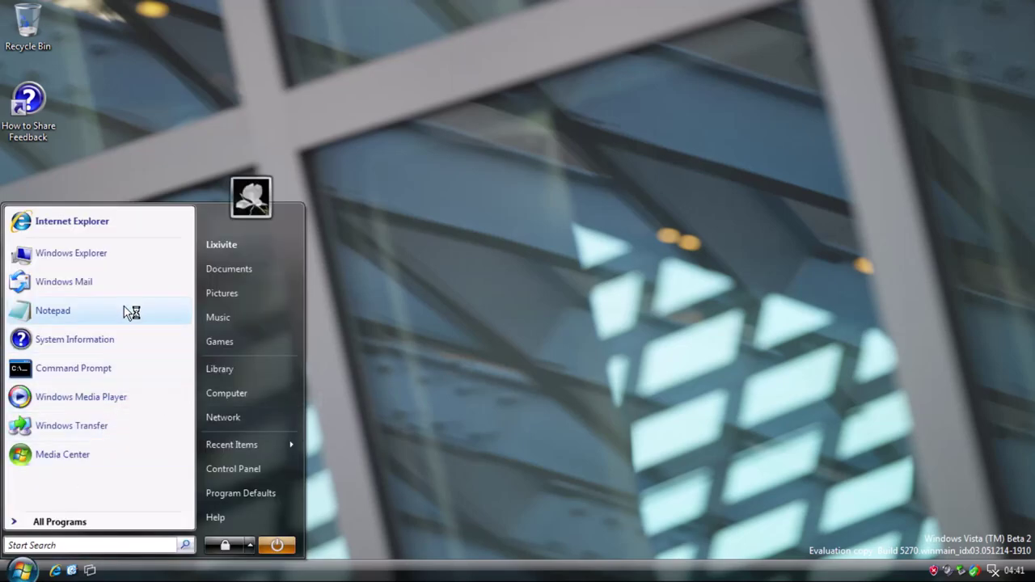
left_click(102, 399)
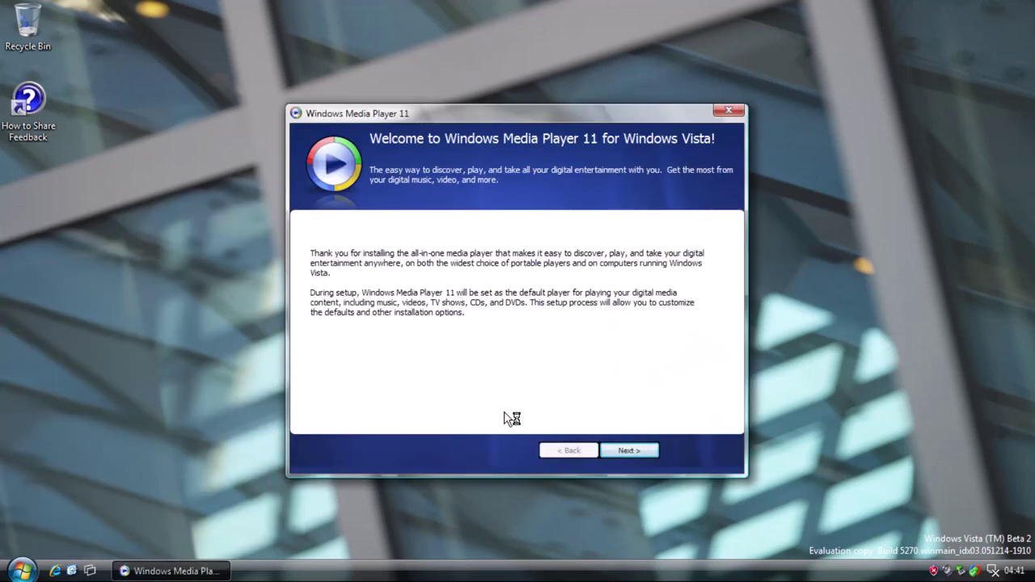
Step through the welcome, privacy and library sharing pages and finish player setup.
left_click(630, 452)
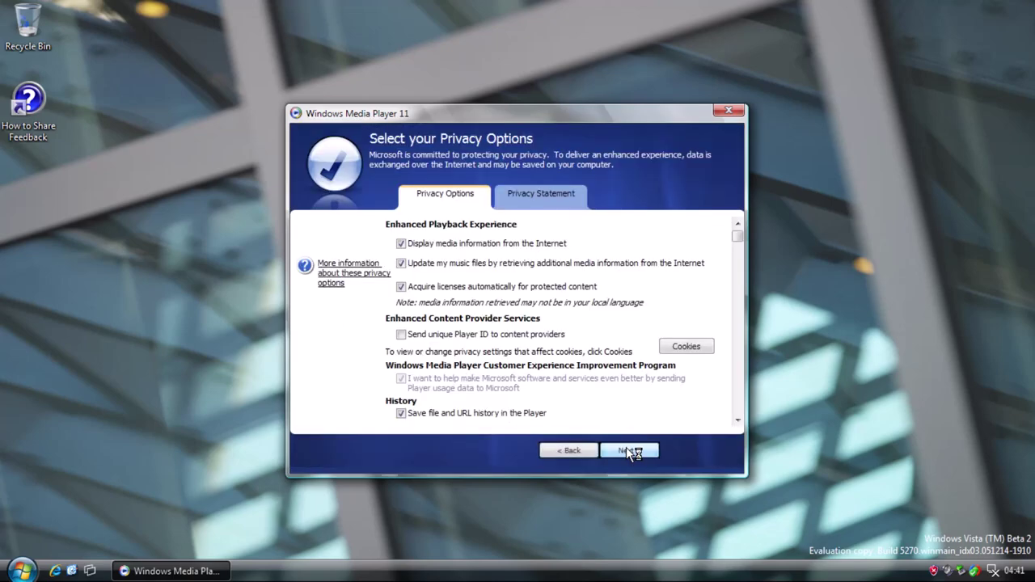
left_click(632, 451)
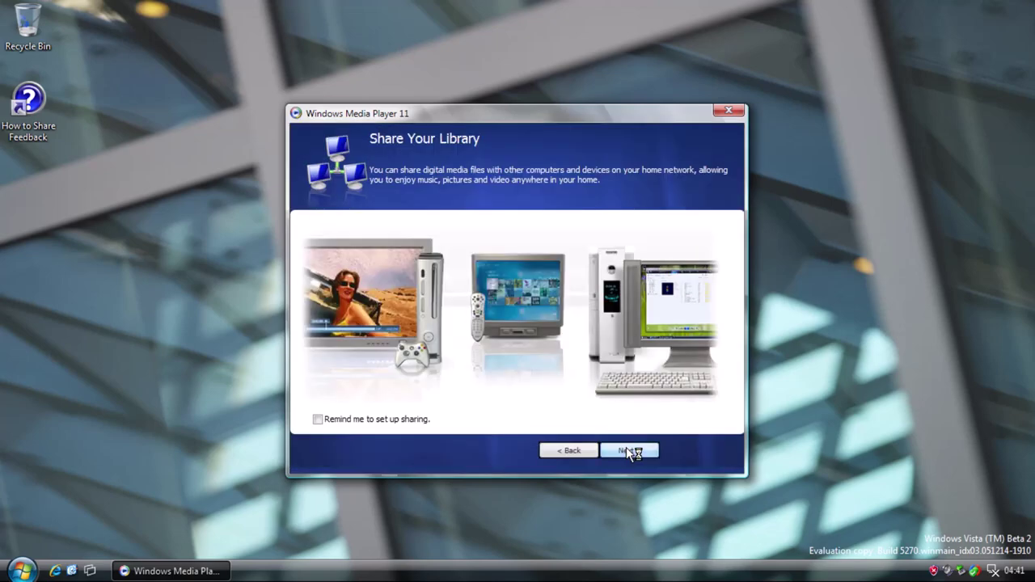
left_click(631, 451)
left_click(689, 451)
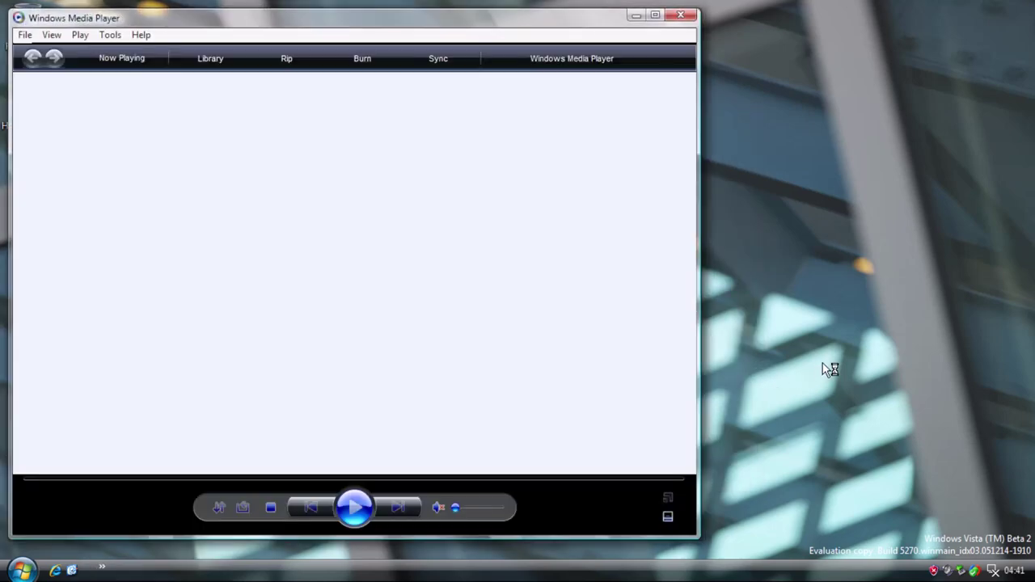
Move the player window and glance at its visualization options.
left_click_drag(257, 192, 497, 353)
left_click(123, 67)
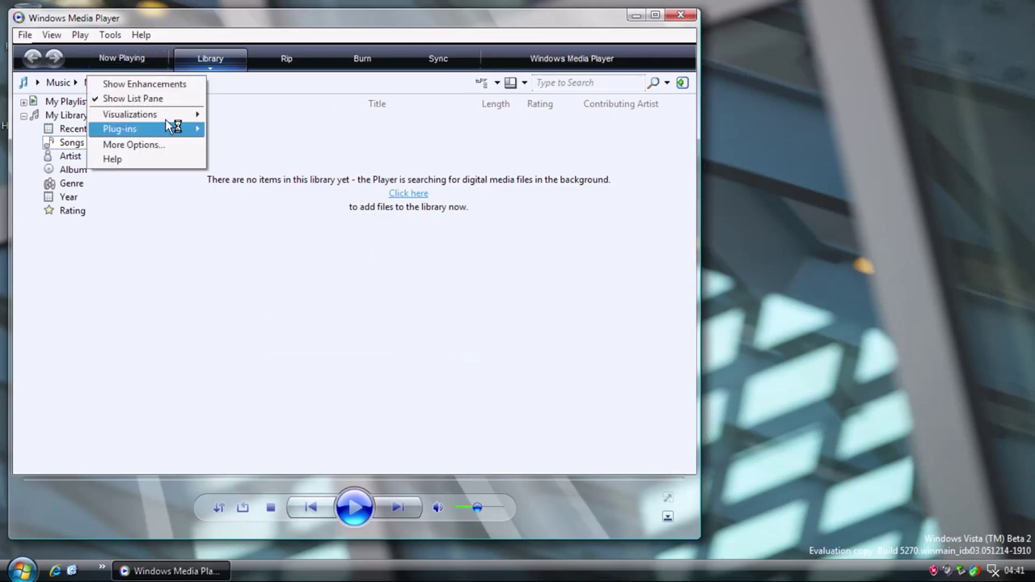
left_click(356, 264)
Open the C:\Windows\Media folder by running 'media'.
left_click(21, 571)
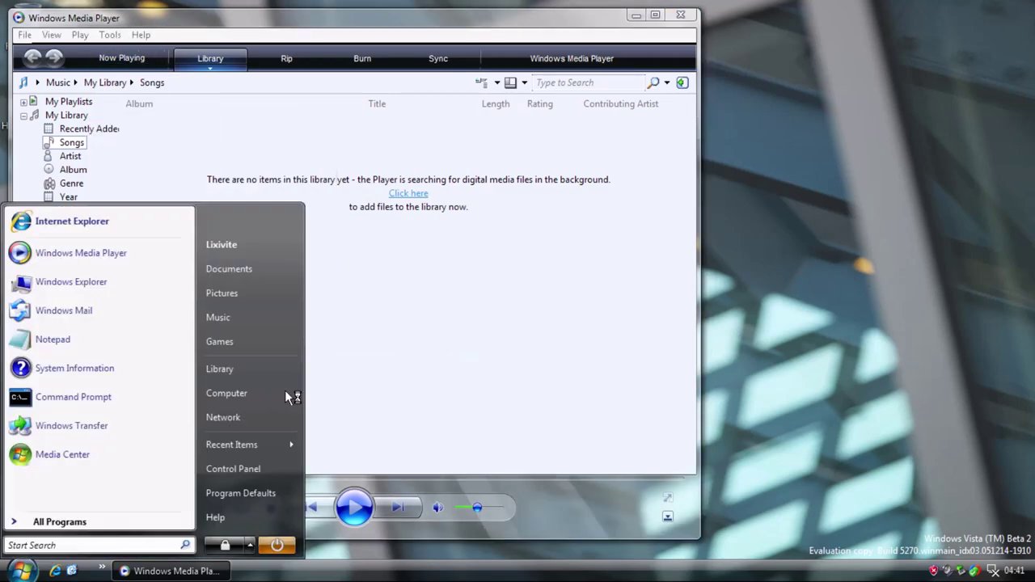
left_click(323, 388)
key("super+r")
type("media")
key("Return")
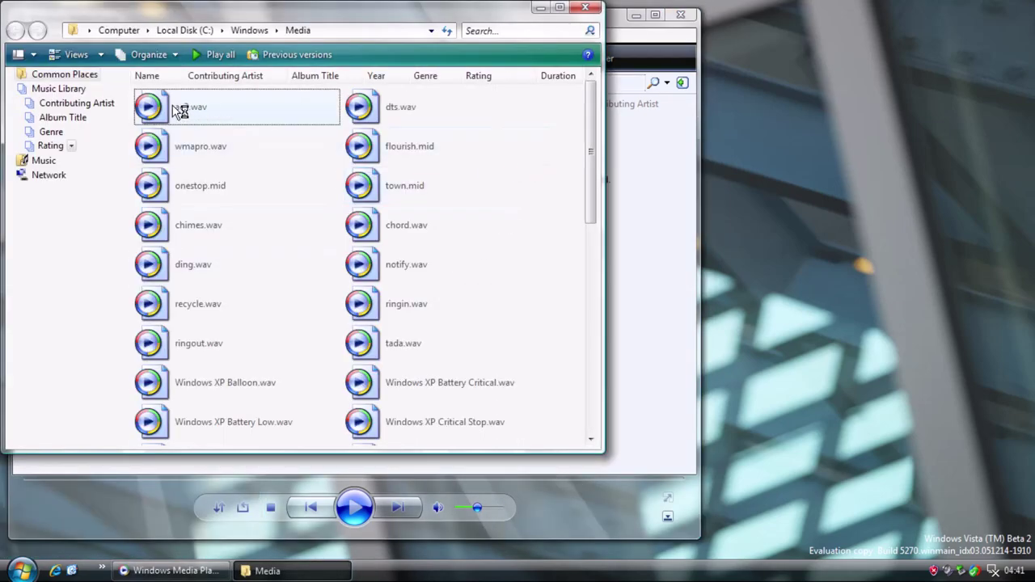
Try ac3.wav, which fails, then play flourish.mid and maximize and restore the player.
double_click(179, 111)
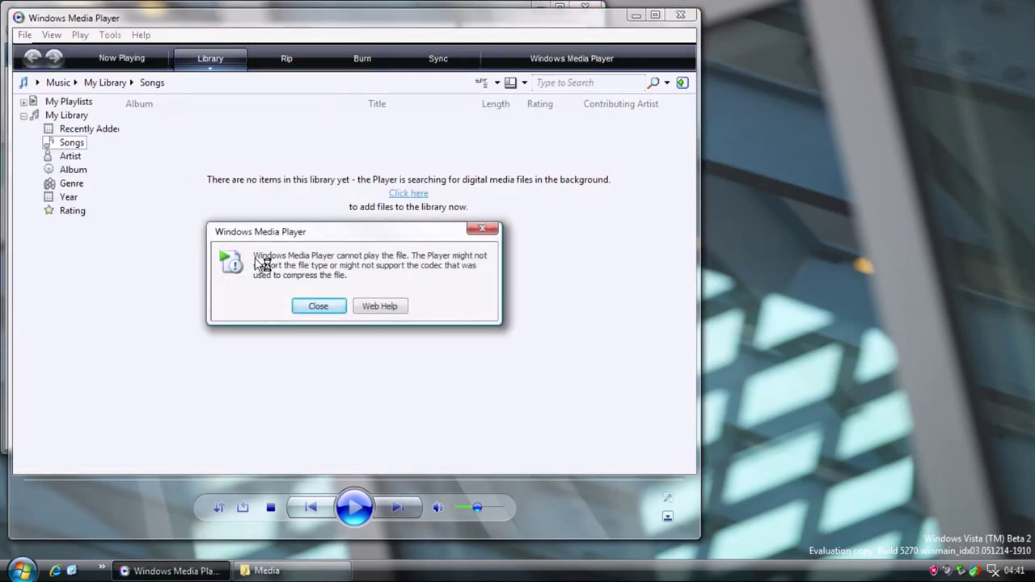
left_click(305, 307)
left_click(342, 6)
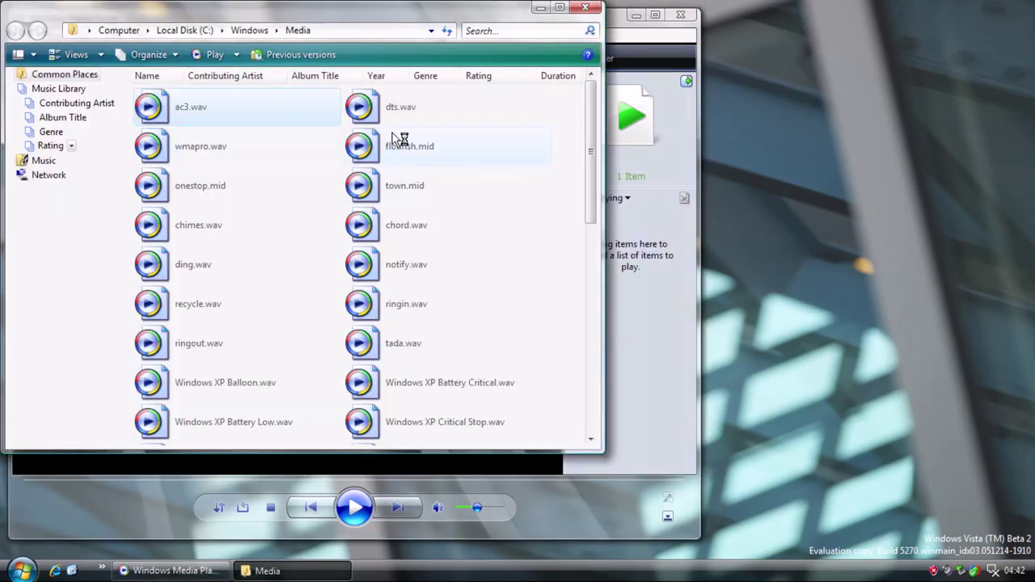
double_click(398, 147)
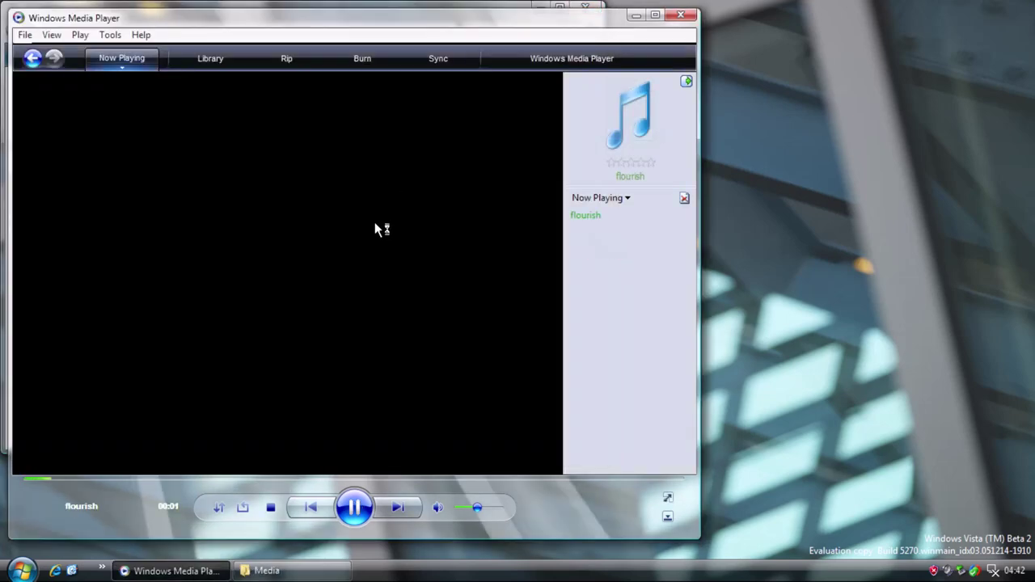
left_click(655, 15)
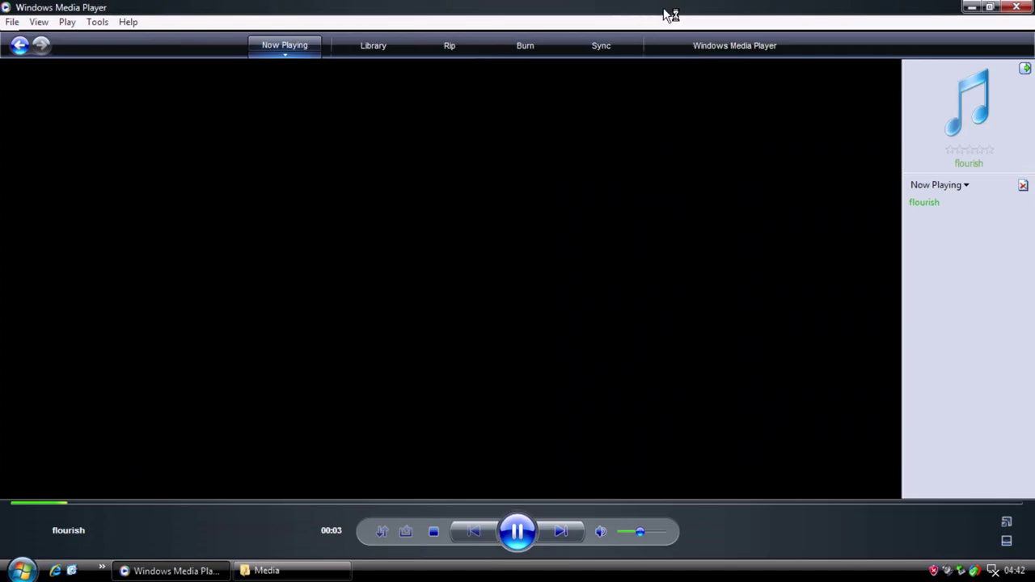
double_click(675, 12)
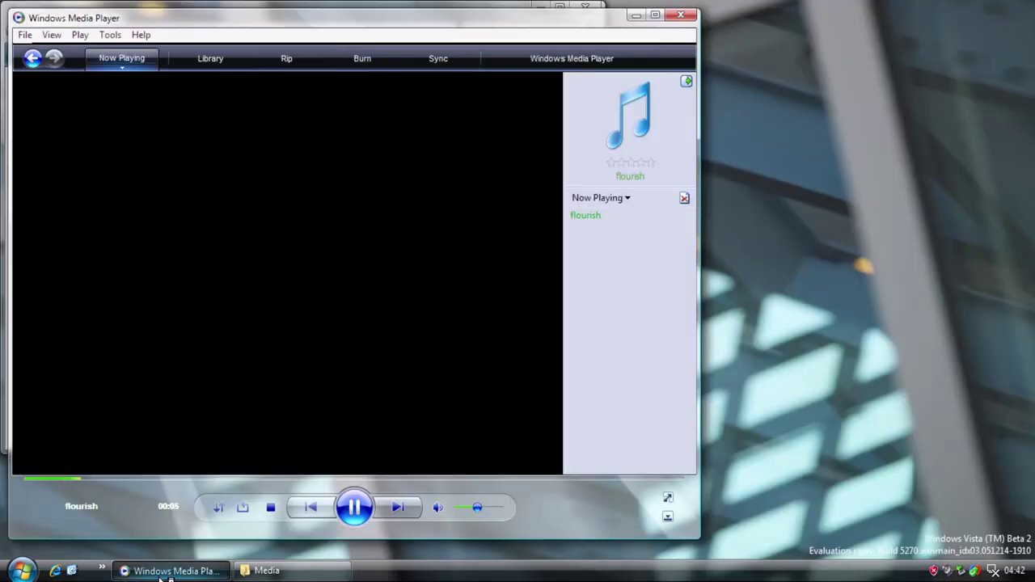
Minimize the player, dismiss the mini-mode tip, and check the taskbar toolbar options.
left_click(165, 571)
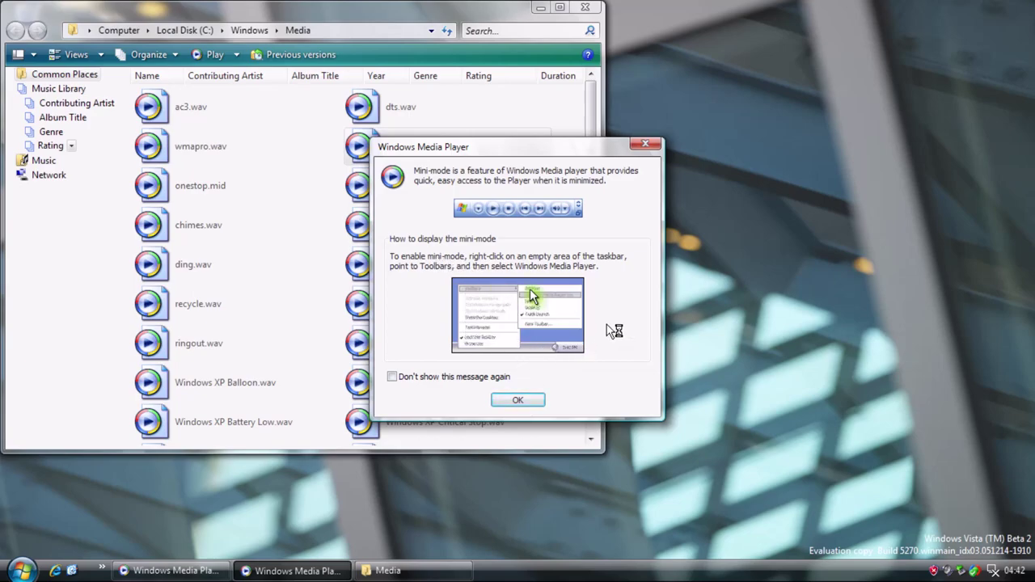
left_click(518, 402)
right_click(748, 570)
mouse_move(776, 465)
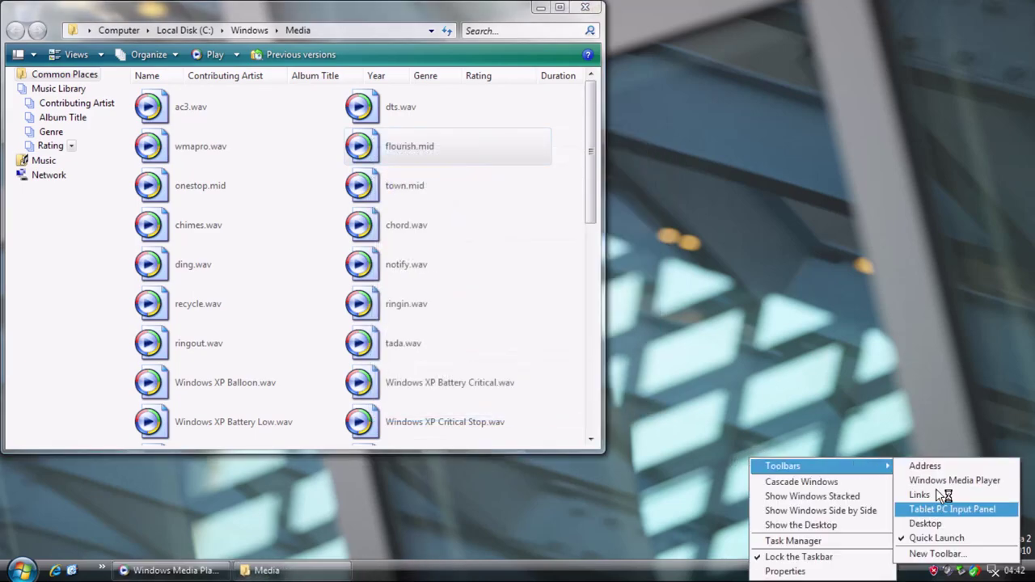
left_click(174, 570)
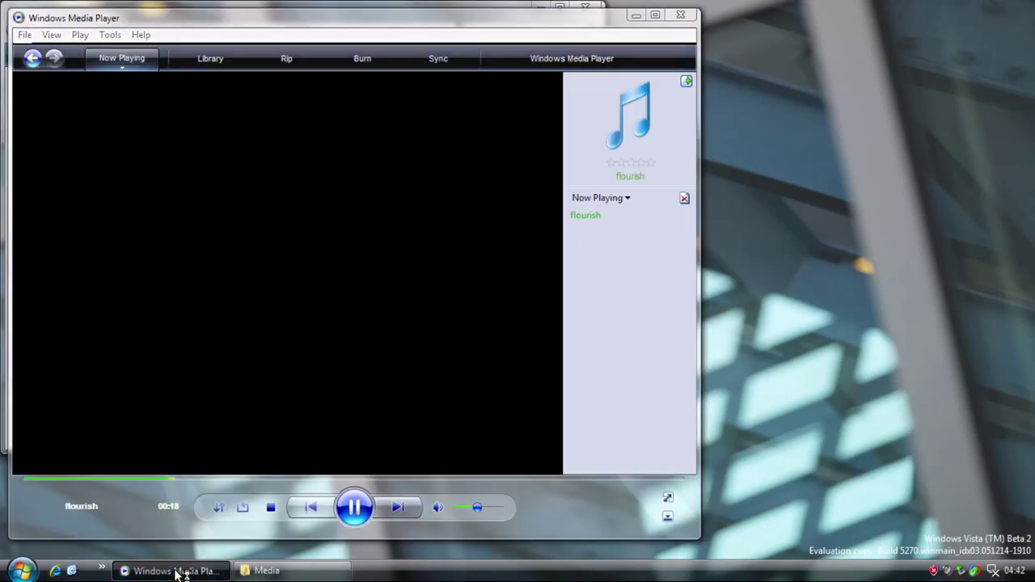
left_click(180, 571)
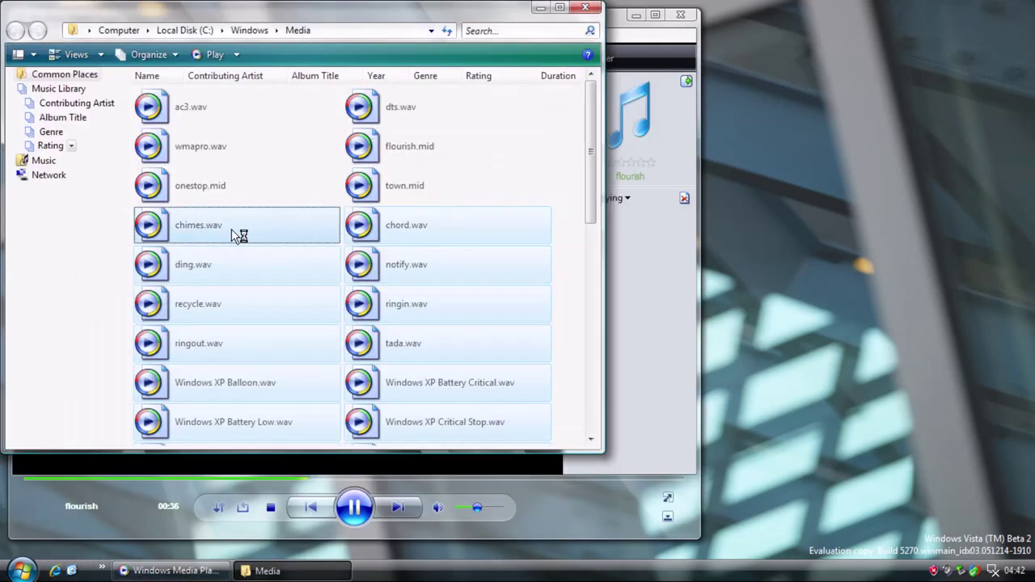
Play the selected system sounds from chimes.wav onward, then maximize and restore the player.
right_click(234, 234)
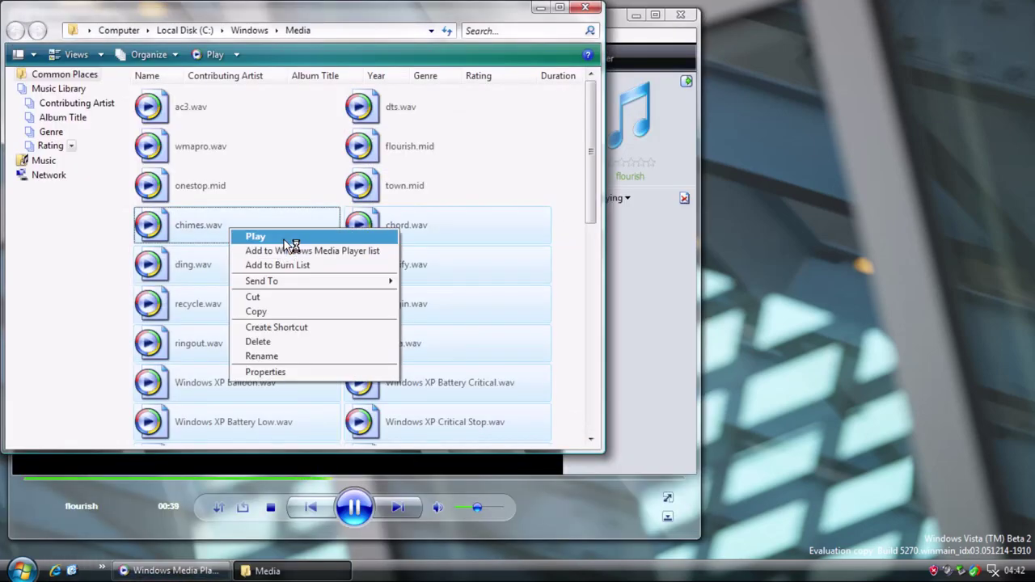
left_click(287, 240)
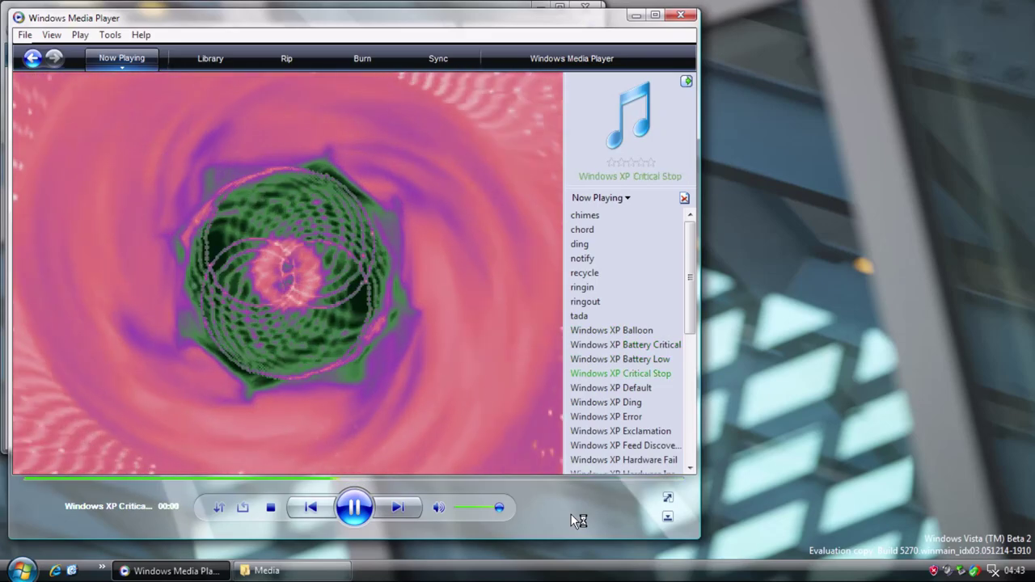
left_click(655, 16)
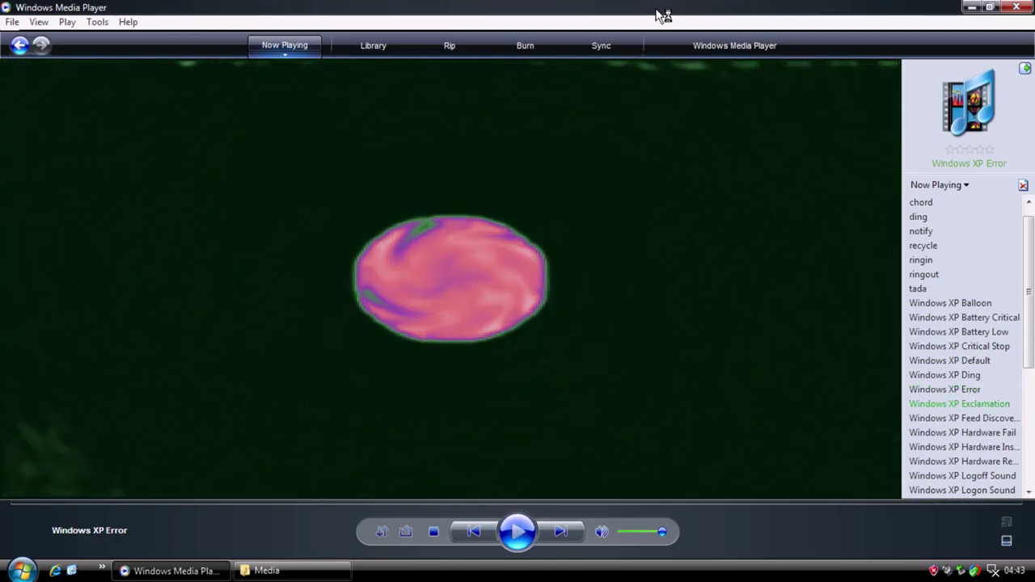
double_click(659, 13)
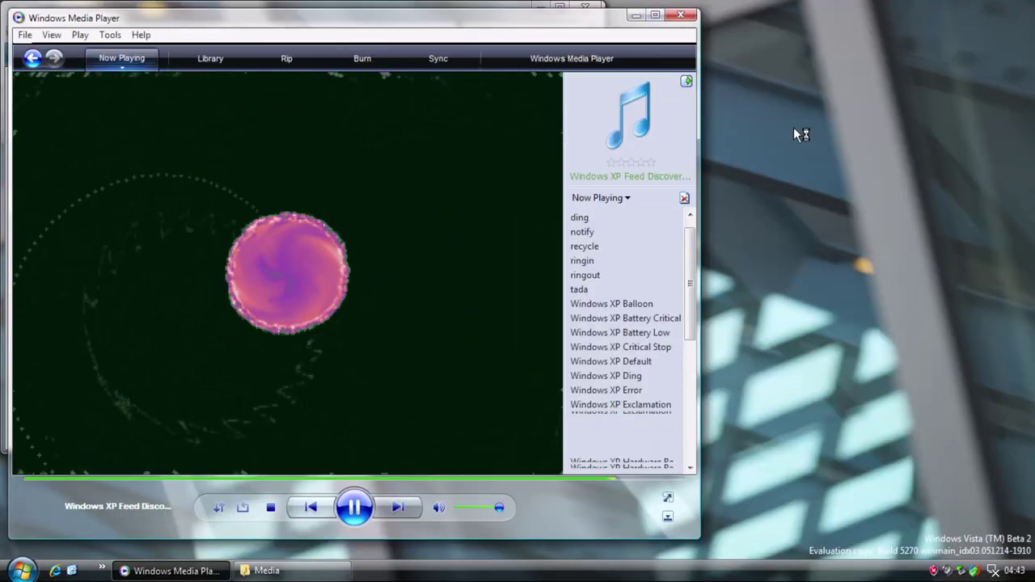
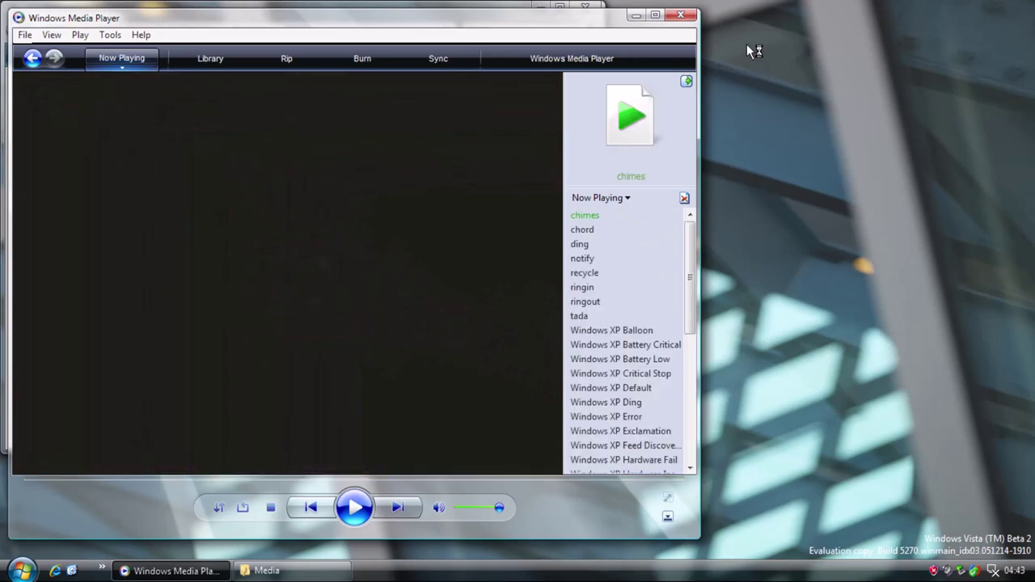
Browse the Media Guide, Library, Burn and Sync views, and check the player's About information.
left_click(567, 65)
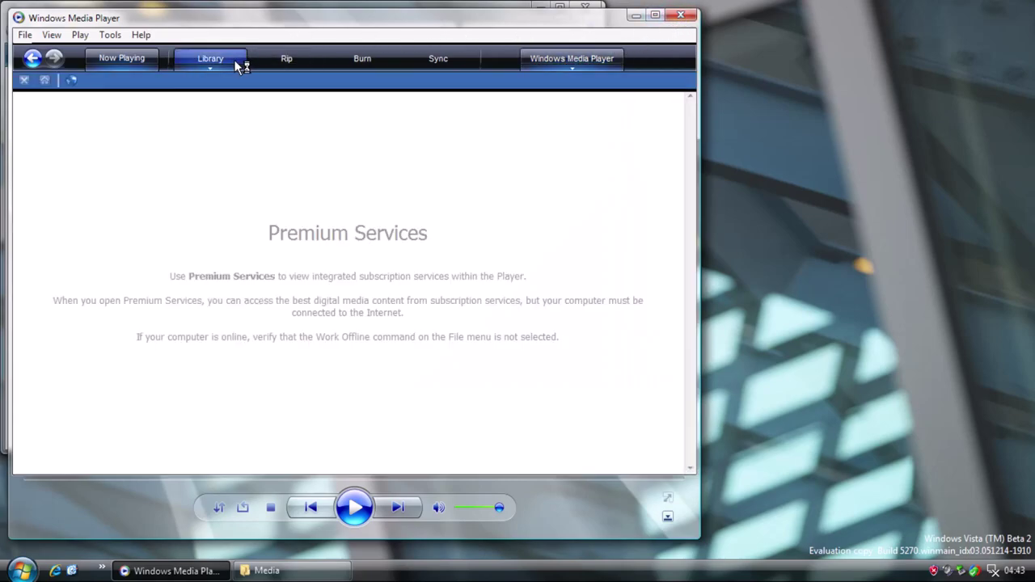
left_click(241, 66)
left_click(362, 61)
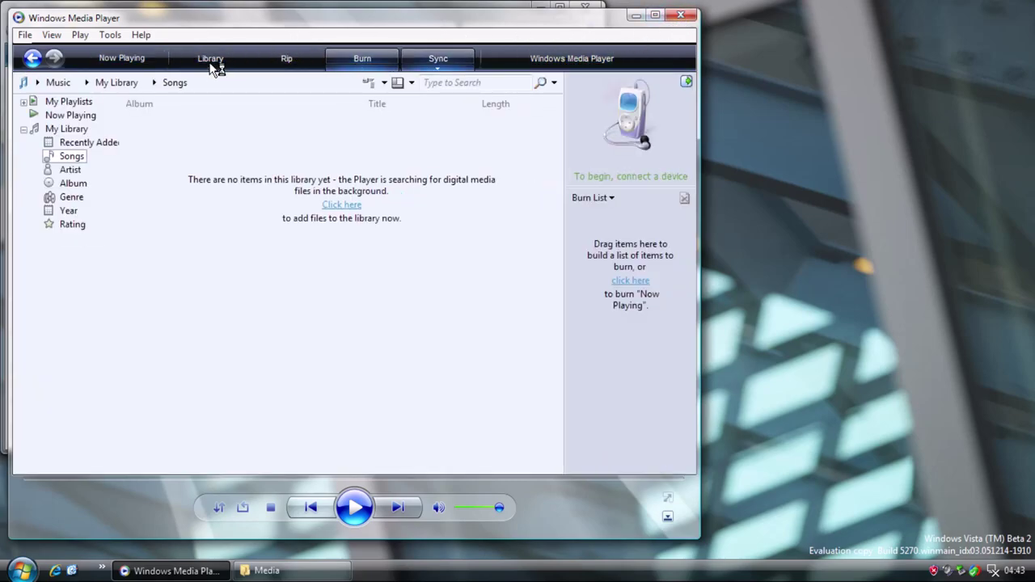
left_click(140, 34)
left_click(203, 124)
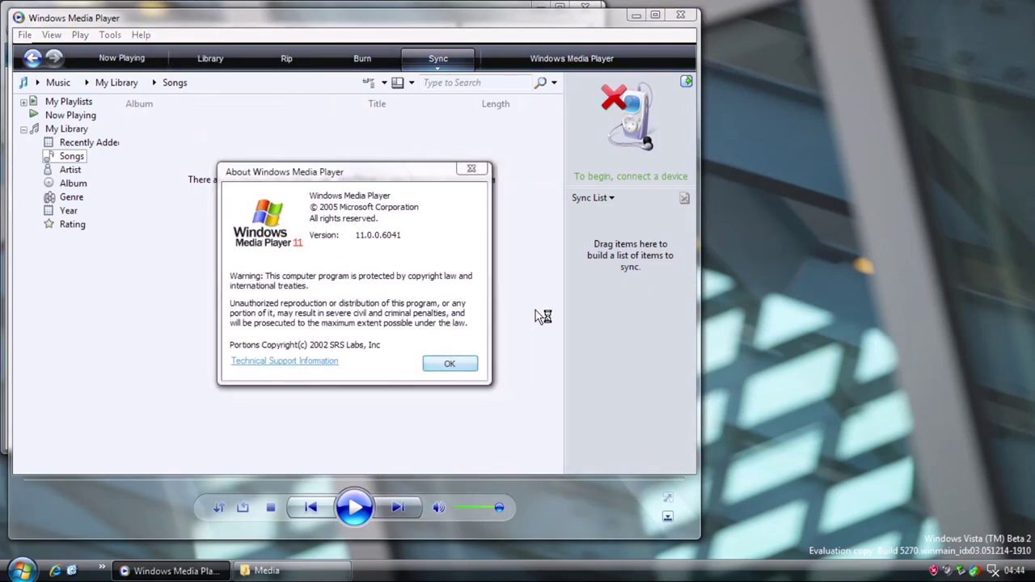
left_click(451, 365)
Close Tools > Options without changes, then bring up View > Skin Chooser.
left_click(110, 35)
left_click(129, 111)
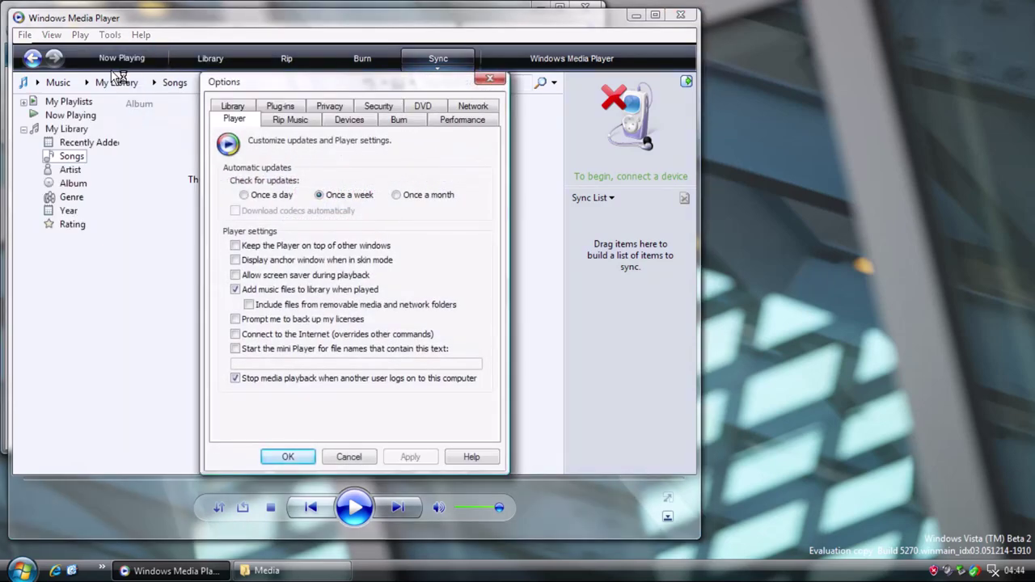
left_click(491, 81)
left_click(51, 34)
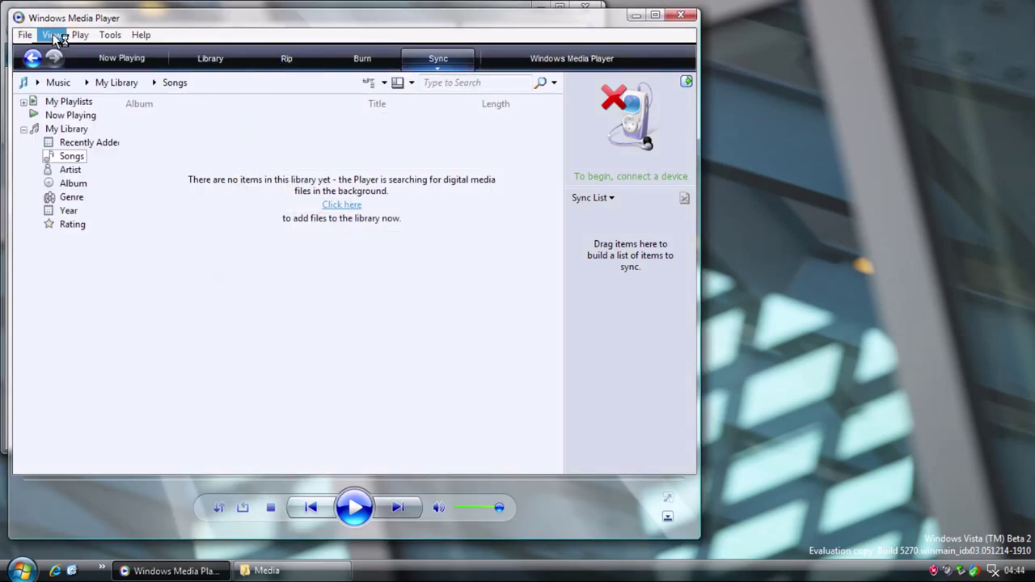
left_click(70, 78)
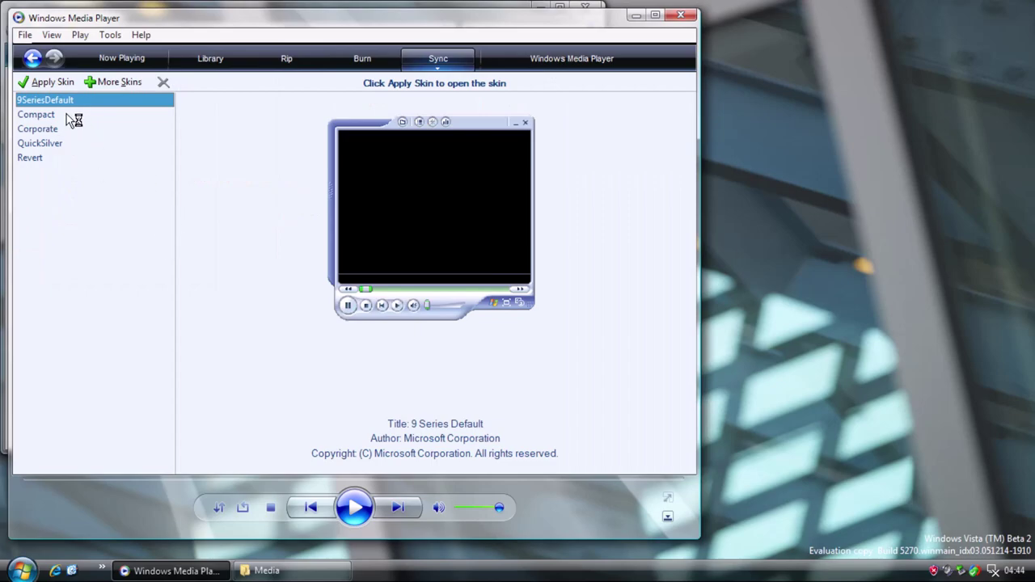
Apply the 9SeriesDefault skin, stop the chord playback, and return to full mode.
left_click(51, 114)
left_click(63, 98)
left_click(52, 82)
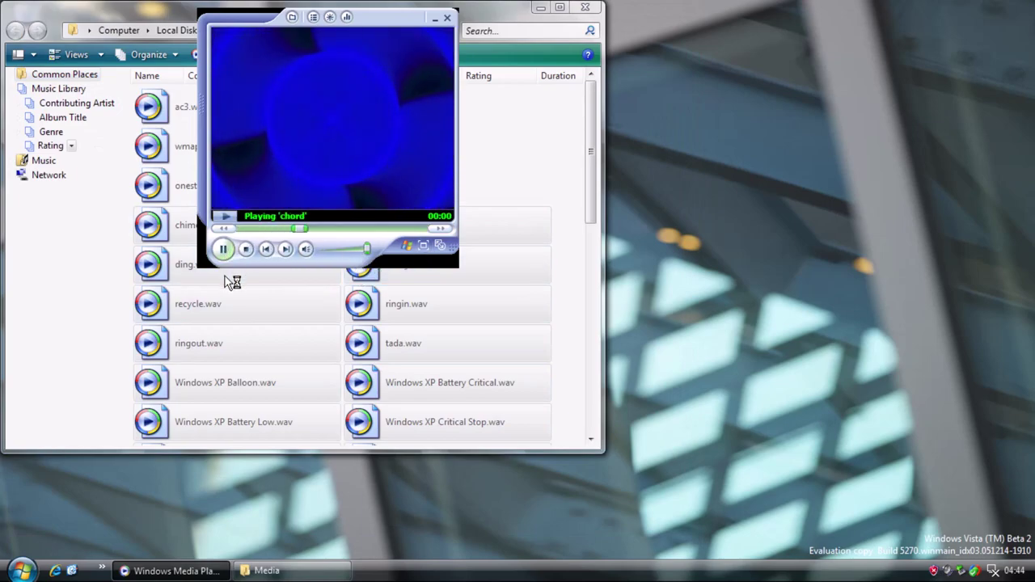
left_click(246, 249)
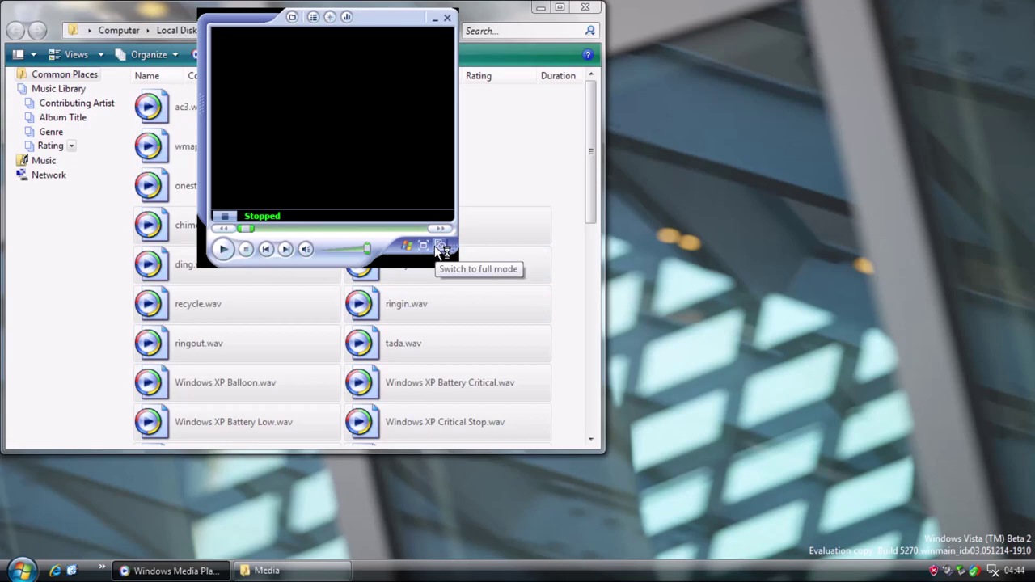
left_click(443, 249)
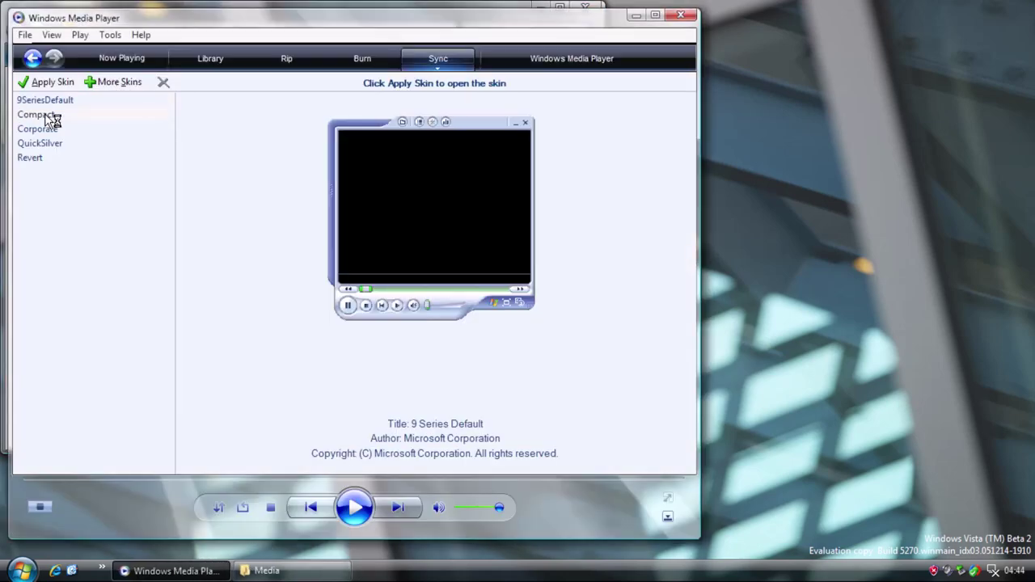
Preview the Compact, Corporate, QuickSilver and Revert skins, return to 9SeriesDefault, and close Media Player.
left_click(46, 114)
left_click(49, 130)
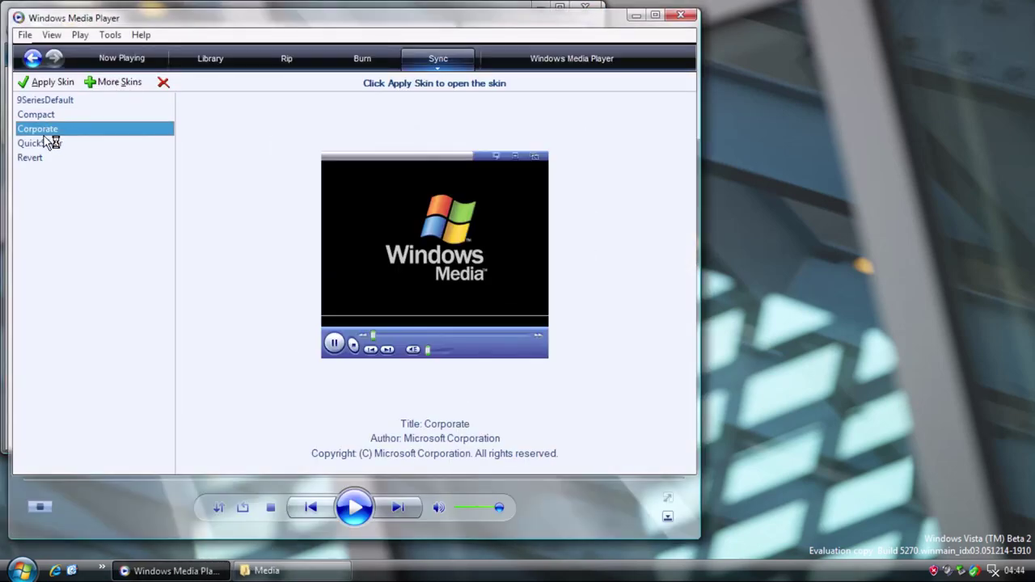
left_click(46, 143)
left_click(42, 157)
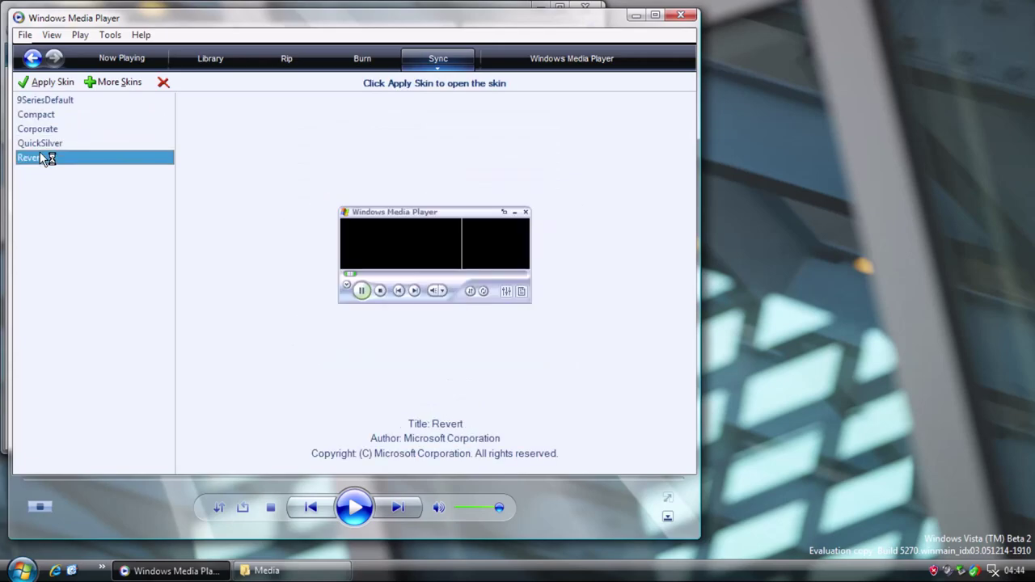
left_click(66, 102)
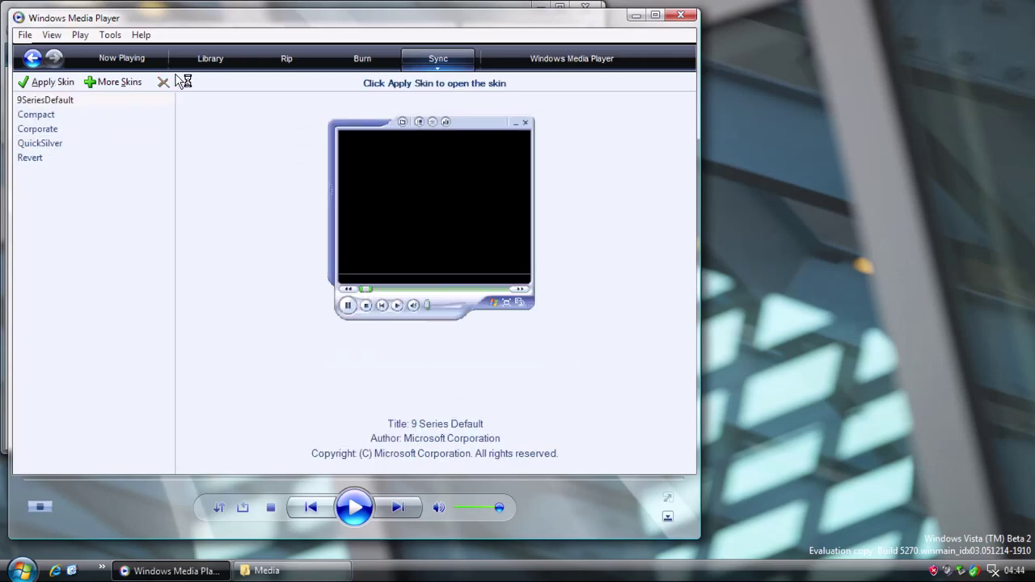
left_click(682, 15)
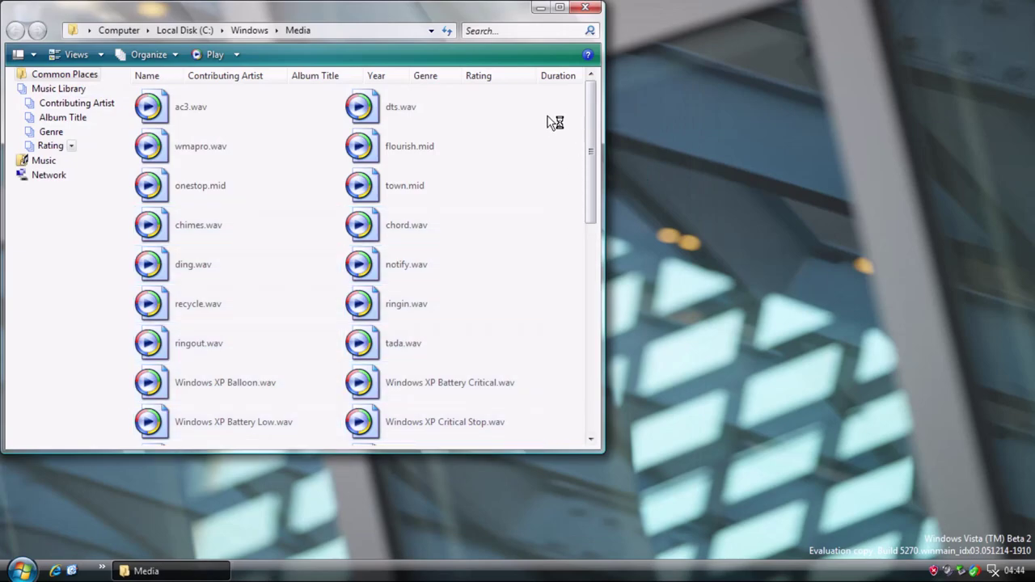
Close the Media folder and open the personal user folder's Contacts, then go back.
left_click(586, 9)
left_click(23, 571)
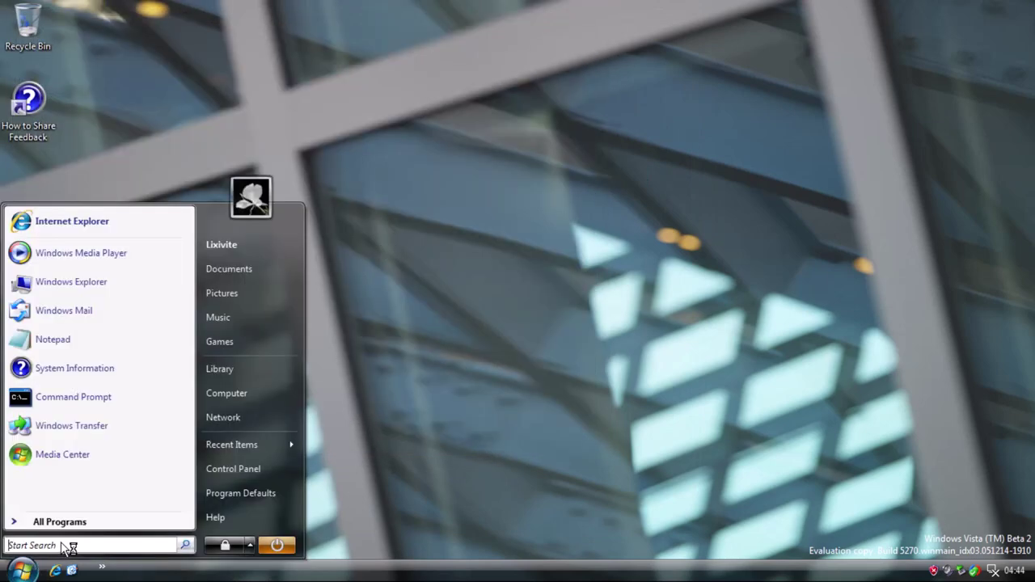
left_click(261, 252)
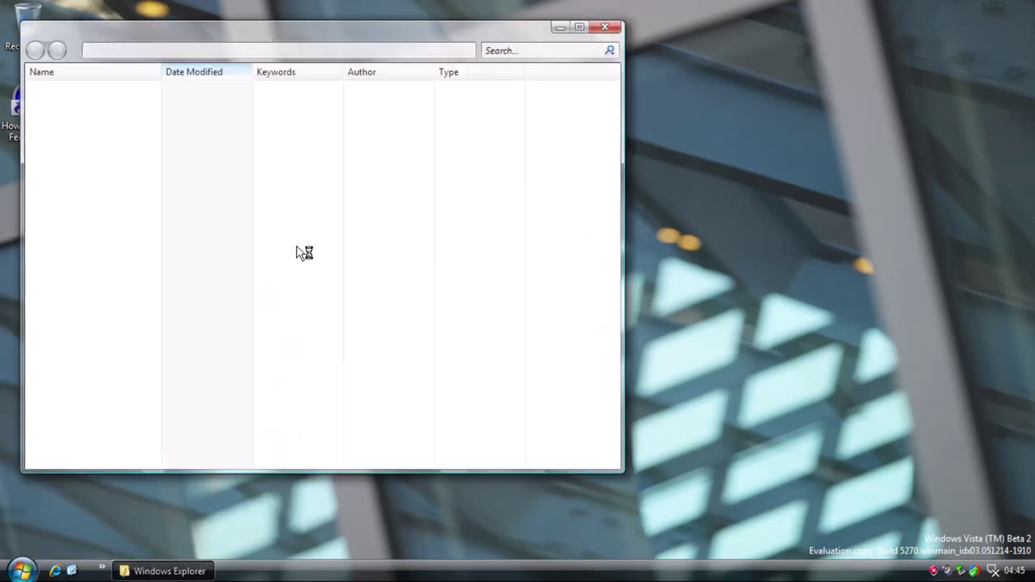
double_click(186, 113)
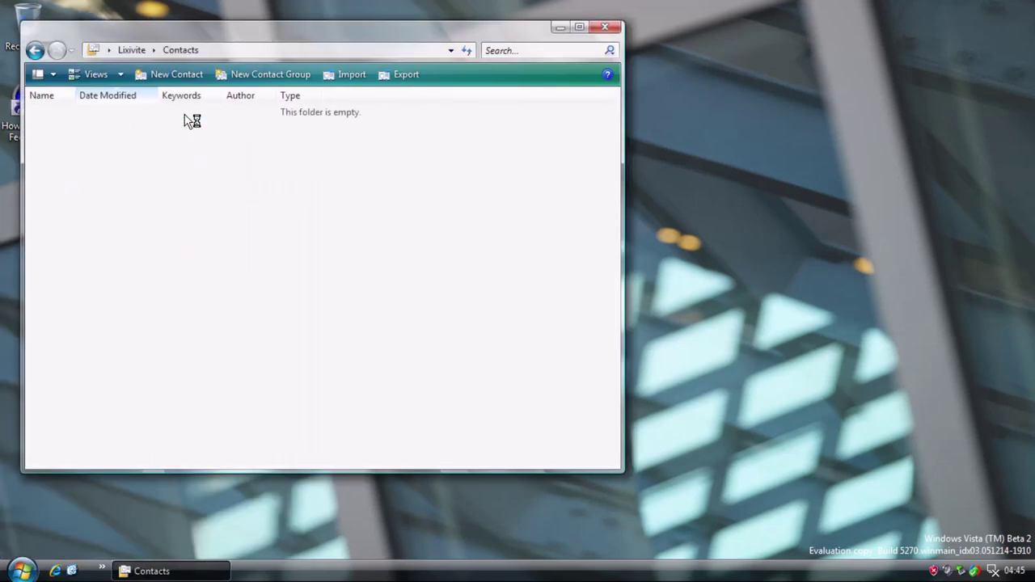
left_click(37, 51)
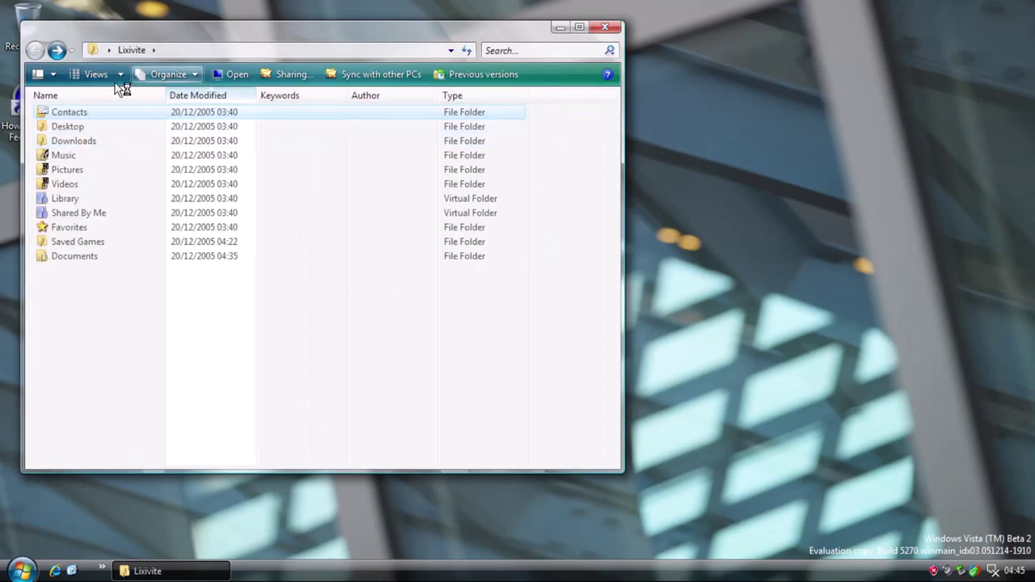
Hide and re-show the navigation pane, then close the user folder window.
left_click(53, 74)
left_click(120, 154)
left_click(38, 73)
left_click(97, 153)
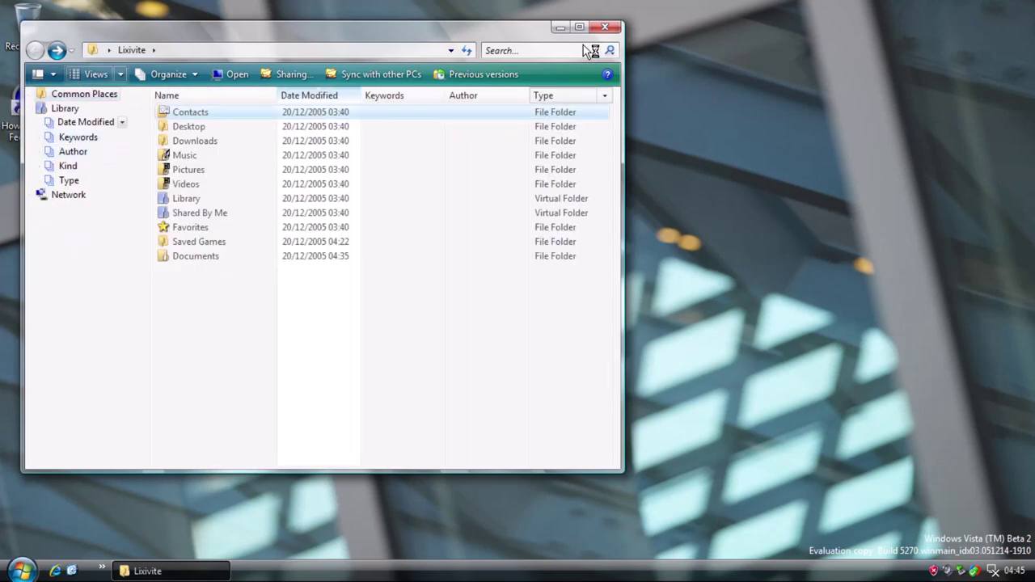
left_click(604, 27)
Open Computer > Local Disk (C:), make the details pane Large, and close the window.
left_click(21, 571)
left_click(254, 386)
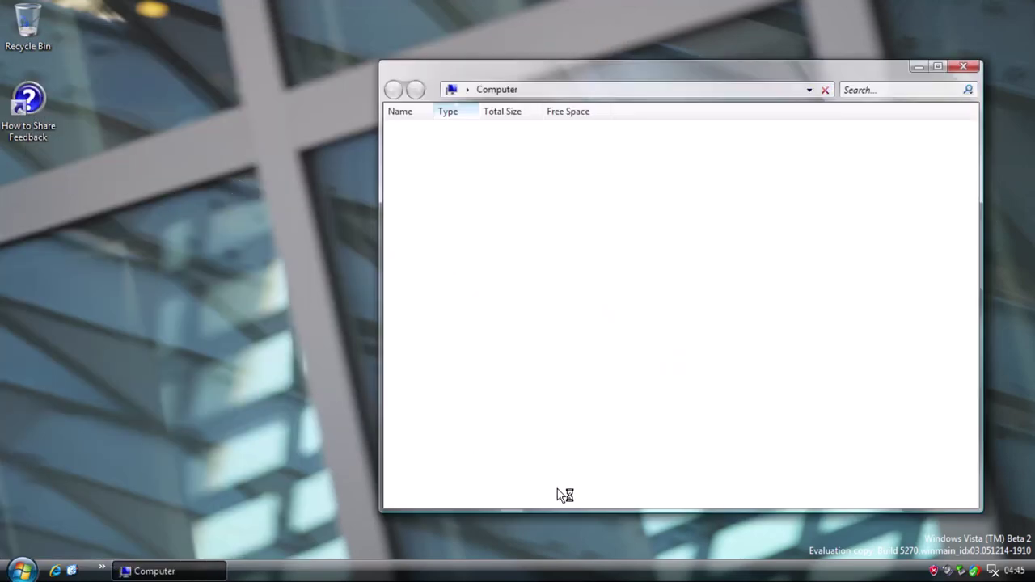
double_click(625, 194)
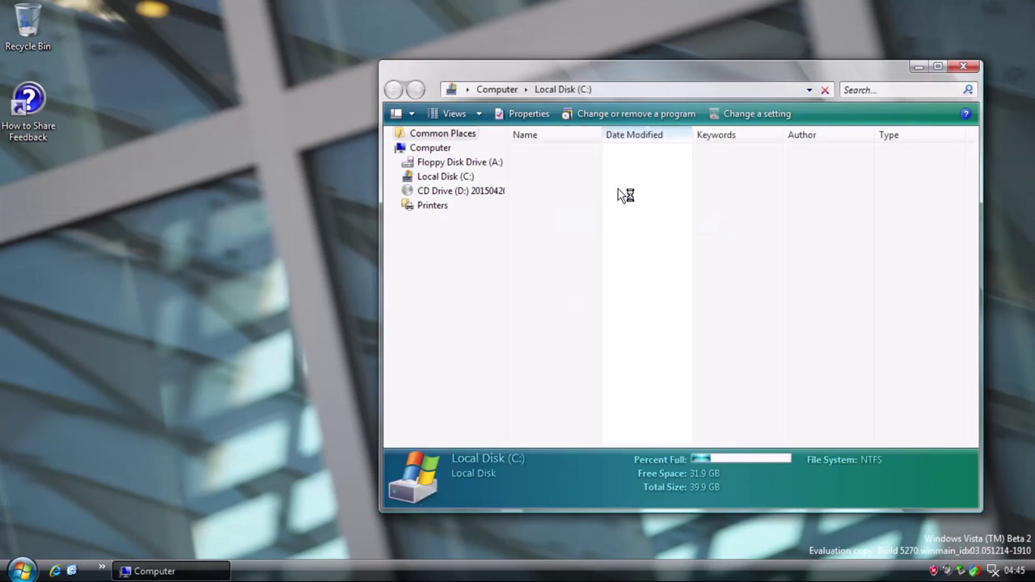
right_click(527, 487)
mouse_move(575, 525)
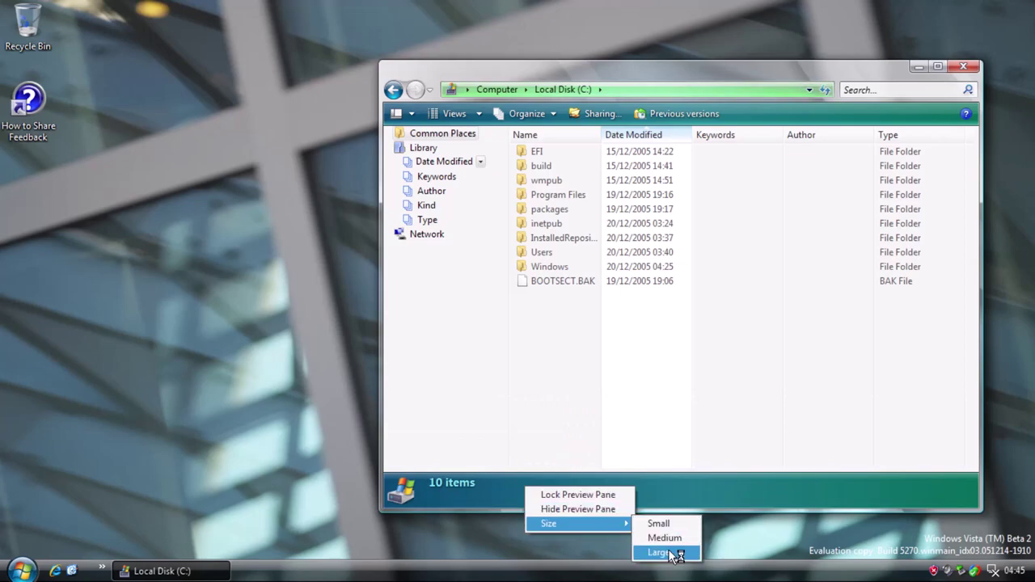
left_click(665, 538)
left_click(973, 68)
key("super")
Launch Windows Collaboration and sign up for People Near Me, accepting its privacy policy.
left_click(103, 511)
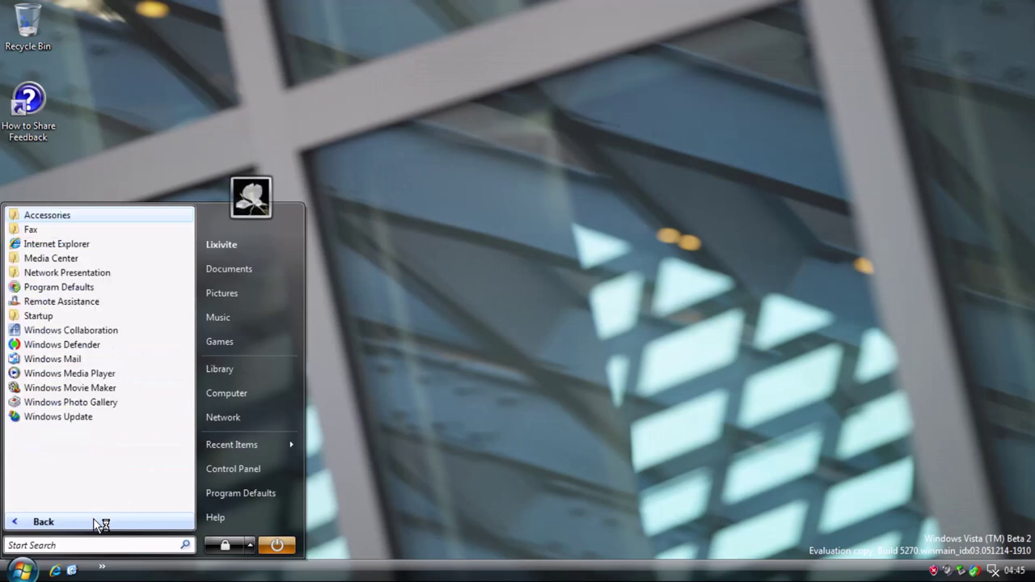
left_click(152, 335)
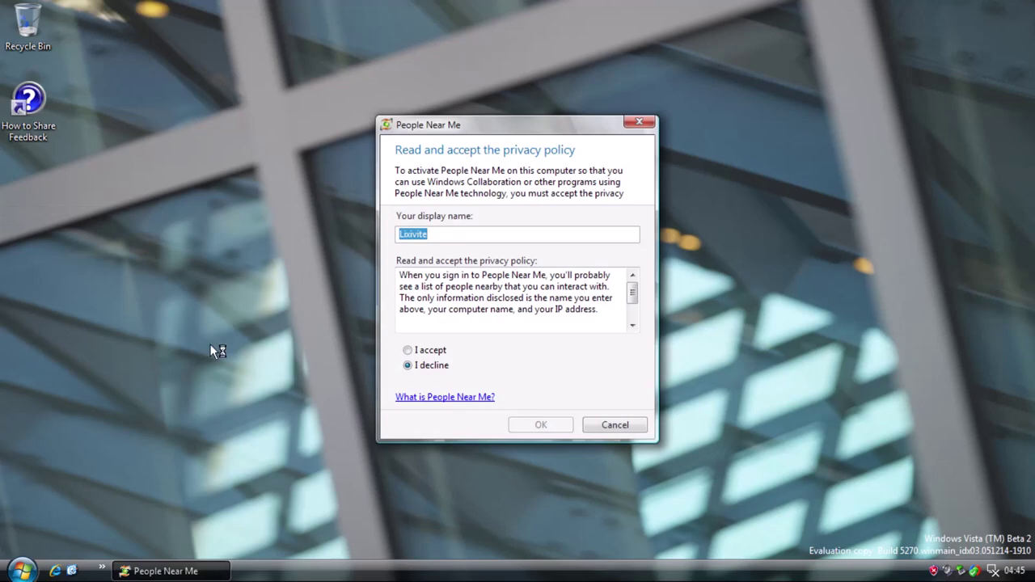
left_click(429, 351)
left_click_drag(634, 296, 633, 308)
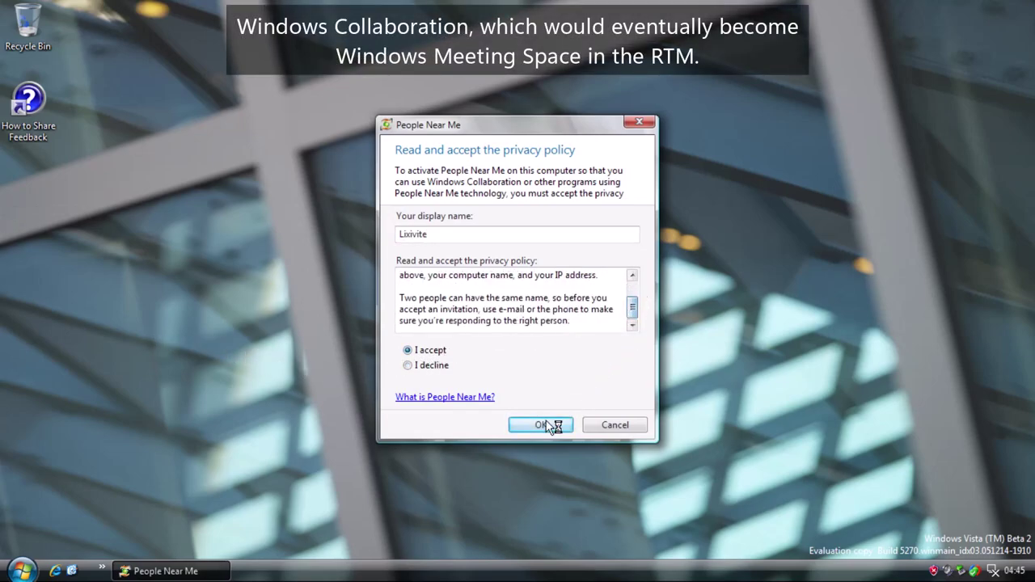
left_click(450, 398)
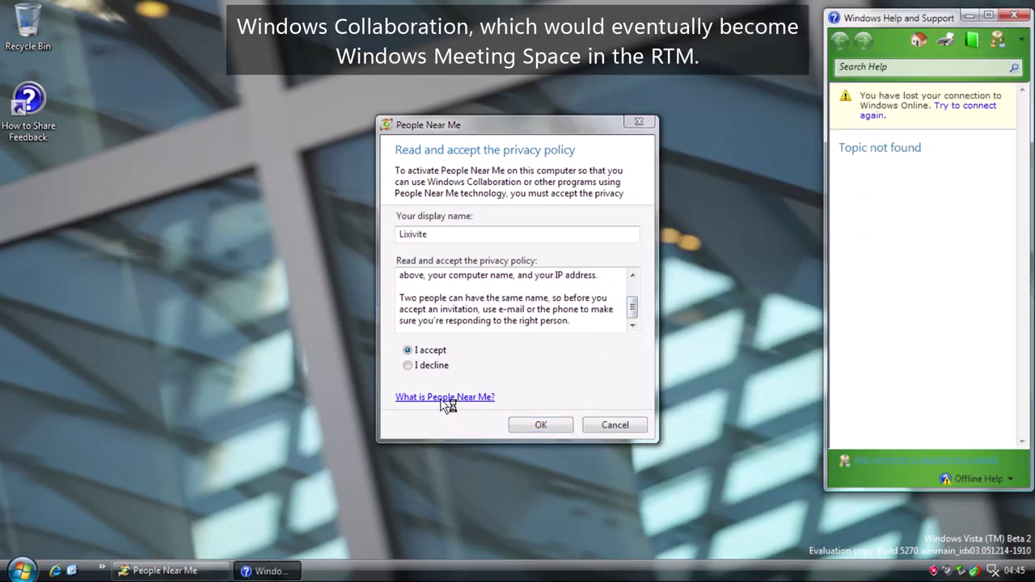
left_click(1018, 13)
left_click(532, 425)
left_click(567, 298)
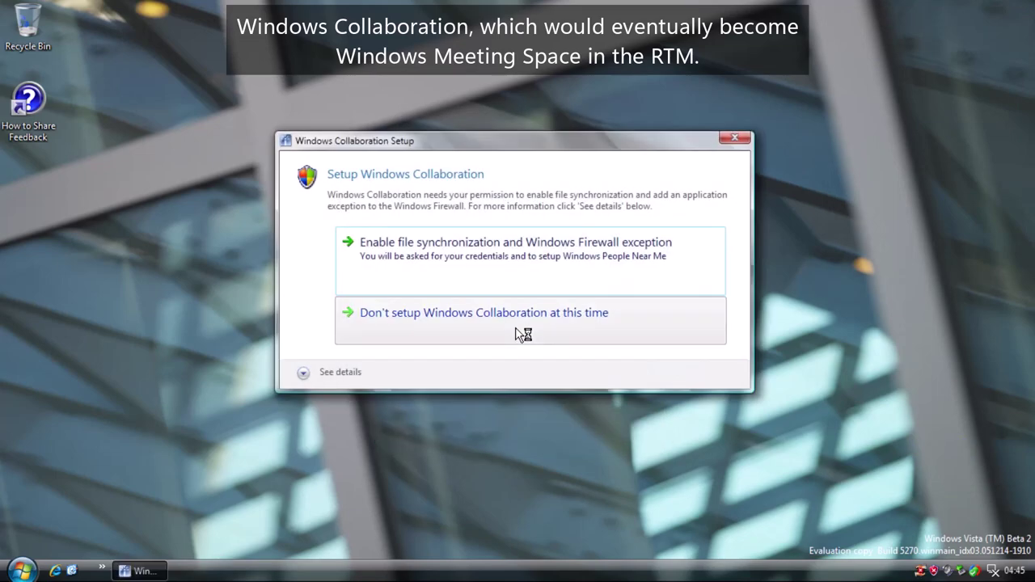
Enable file synchronization and the firewall exception, approving the security prompts.
left_click(340, 372)
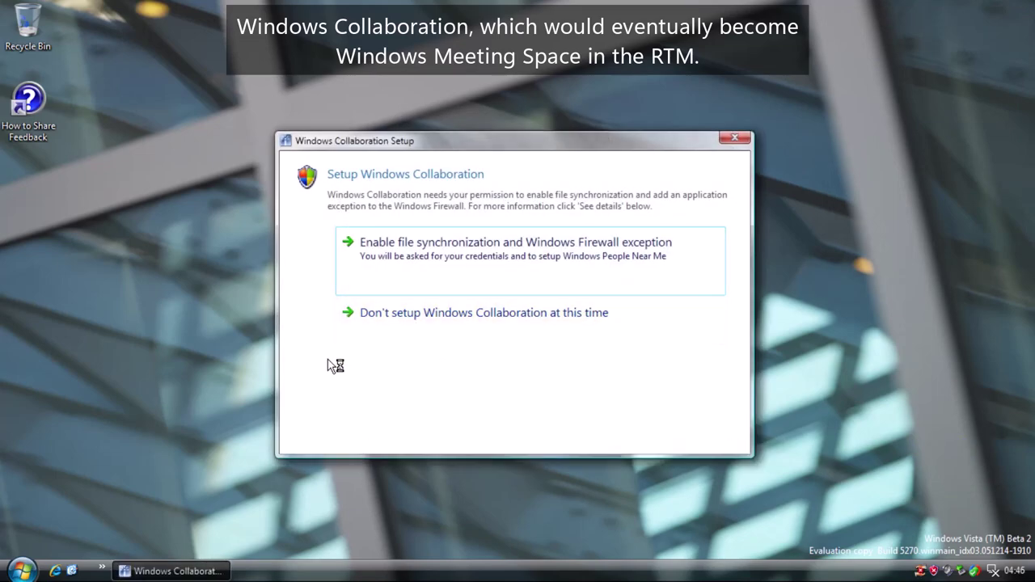
left_click(453, 259)
left_click(566, 306)
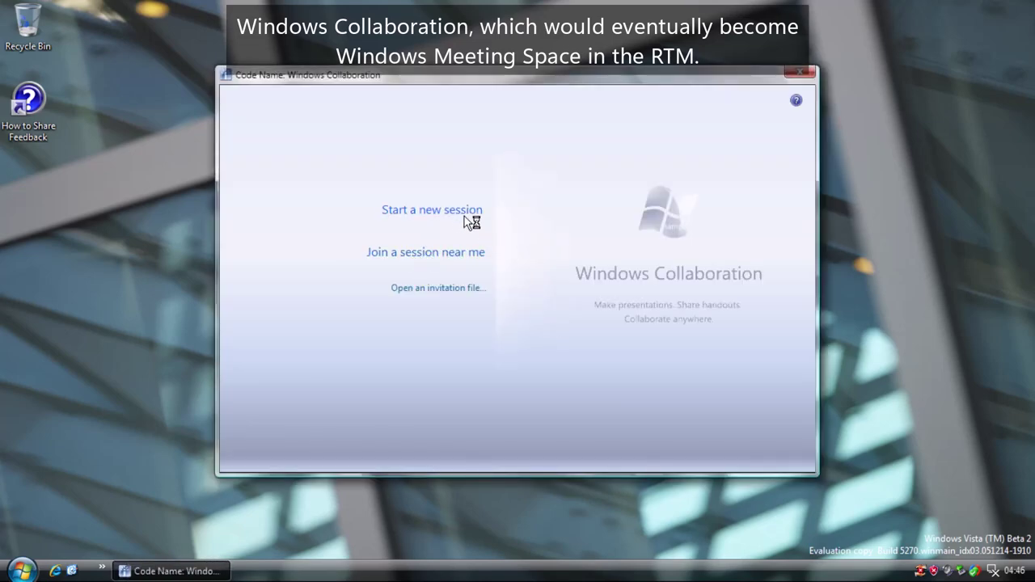
Look at nearby sessions and the invitation-file option, then close Collaboration and list all programs.
left_click(397, 247)
left_click(427, 291)
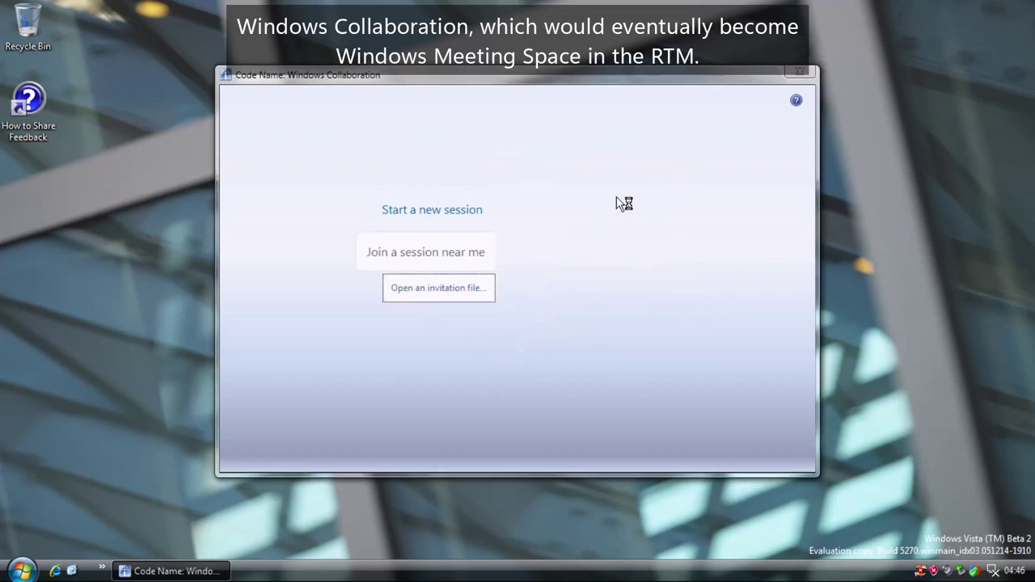
left_click(779, 502)
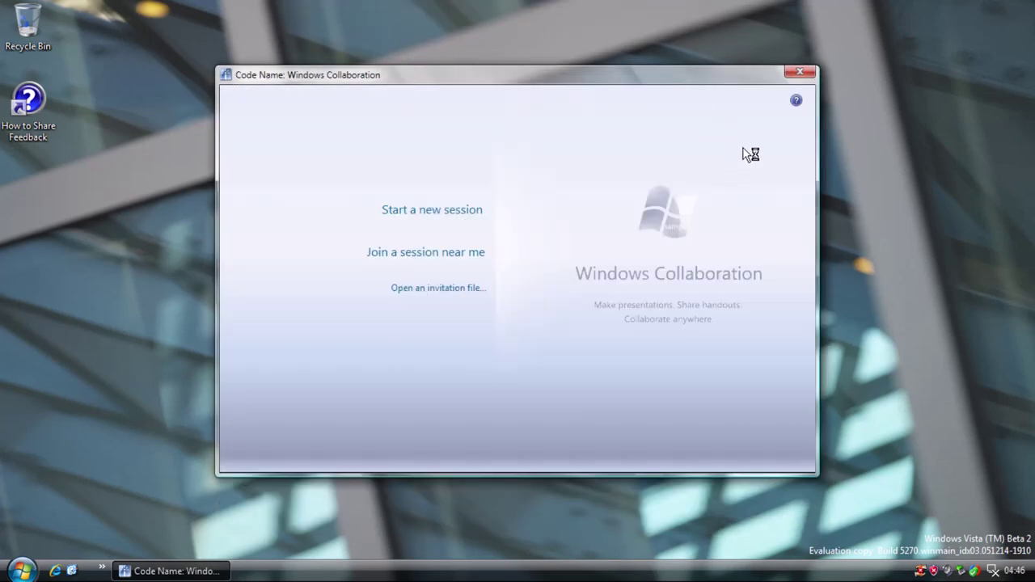
left_click(800, 72)
left_click(22, 571)
left_click(112, 524)
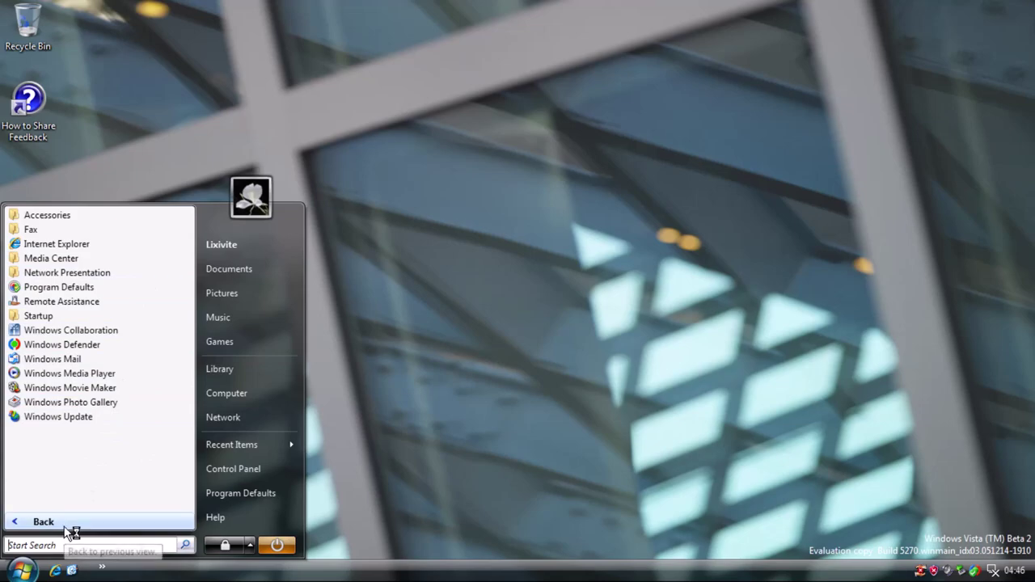
Launch Media Center, dismiss the incompatible video card warning, and start the setup wizard.
left_click(97, 521)
left_click(120, 491)
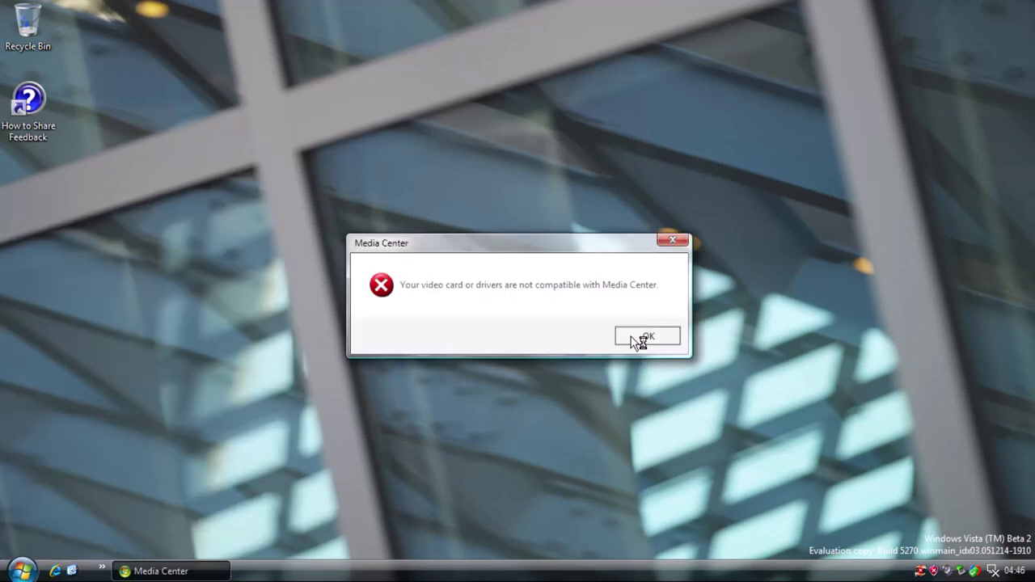
left_click(635, 336)
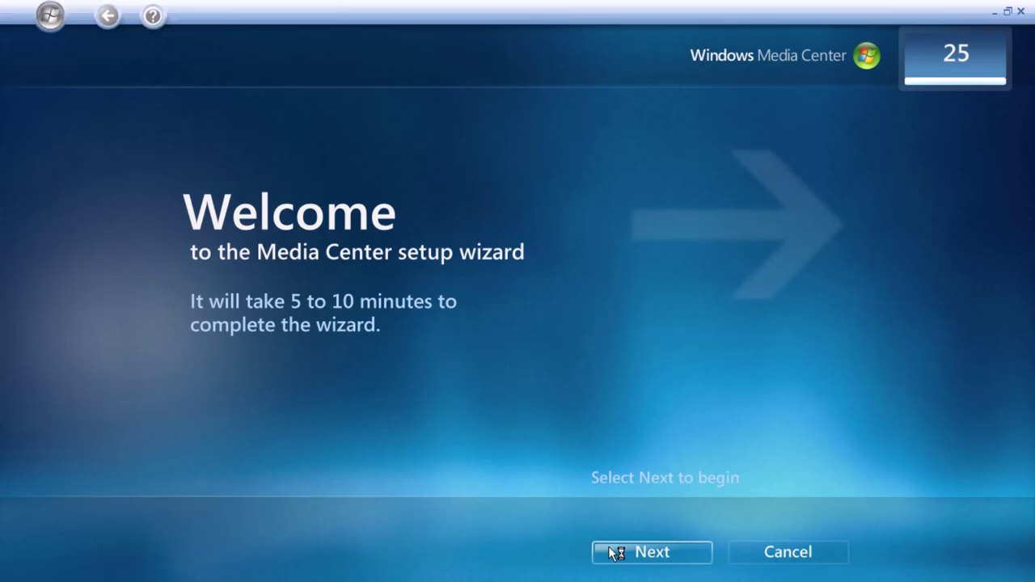
left_click(634, 553)
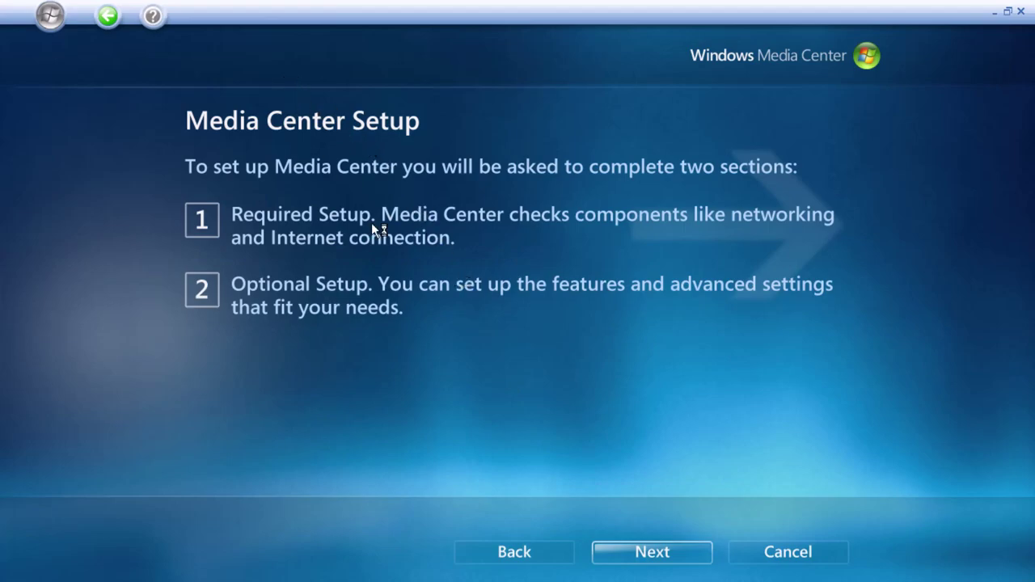
Specify an always-on Internet connection and skip the connection test.
left_click(619, 555)
left_click(223, 306)
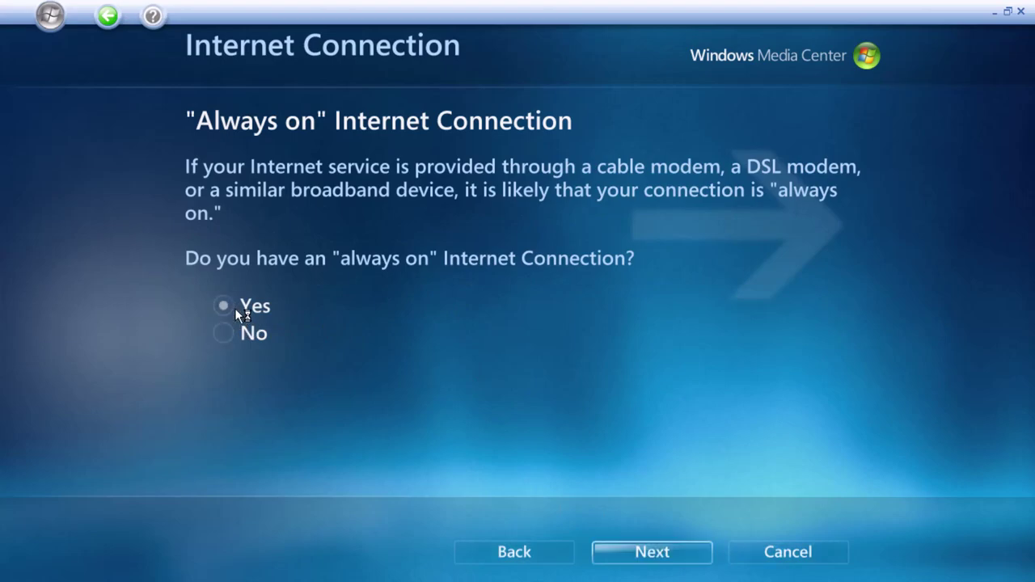
left_click(679, 558)
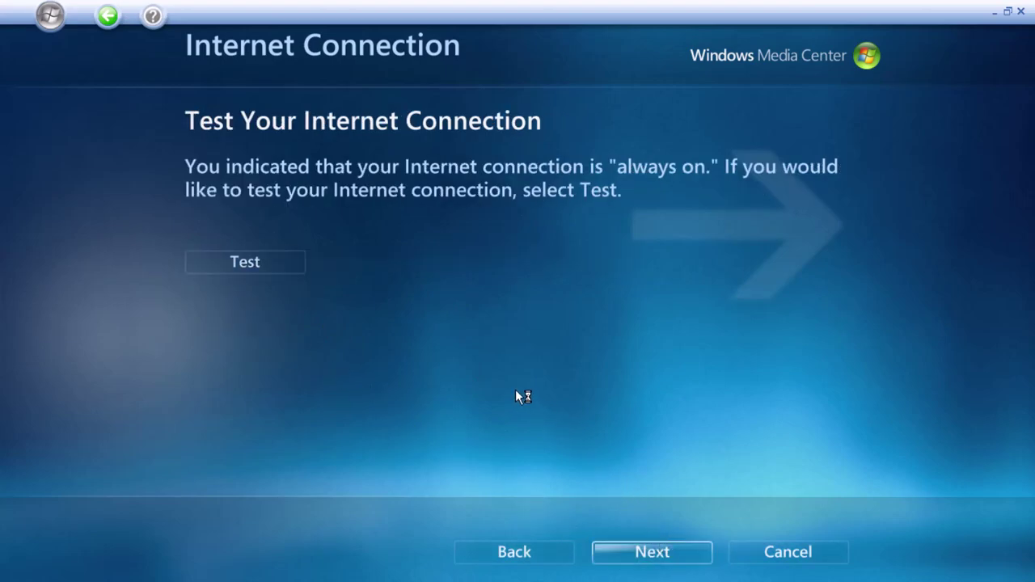
left_click(636, 553)
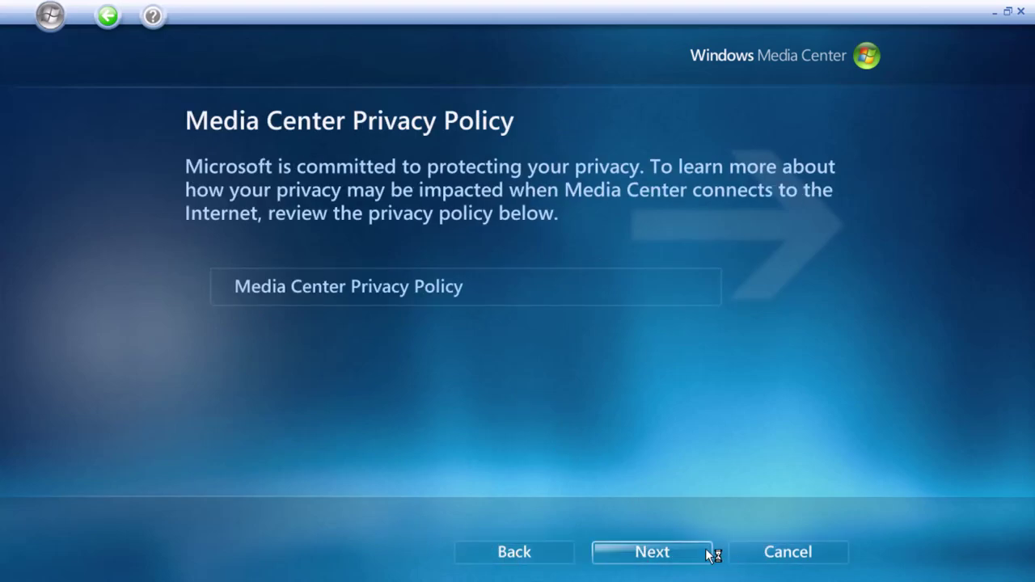
Decline to join the improvement program after the privacy policy.
left_click(639, 555)
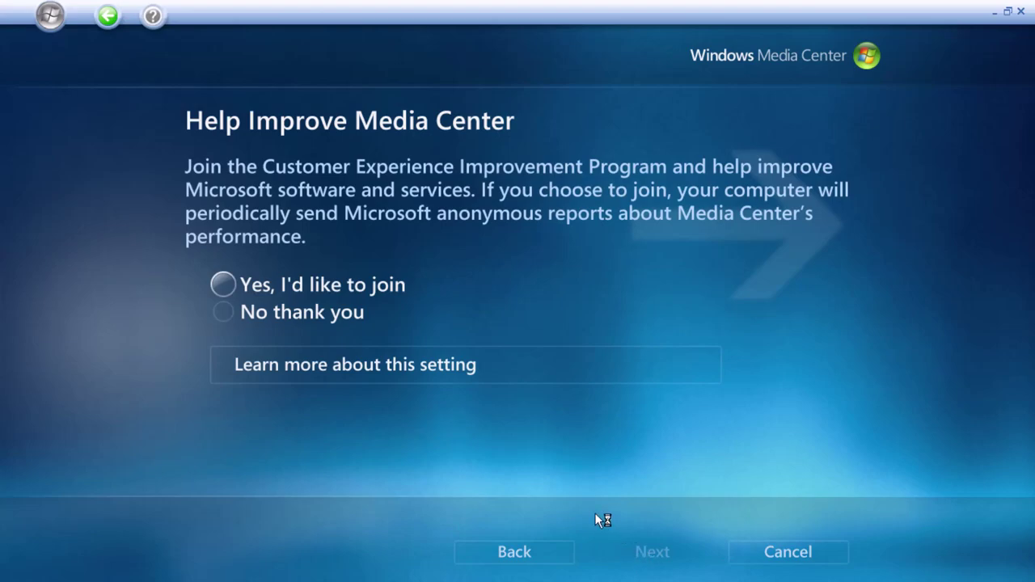
left_click(253, 311)
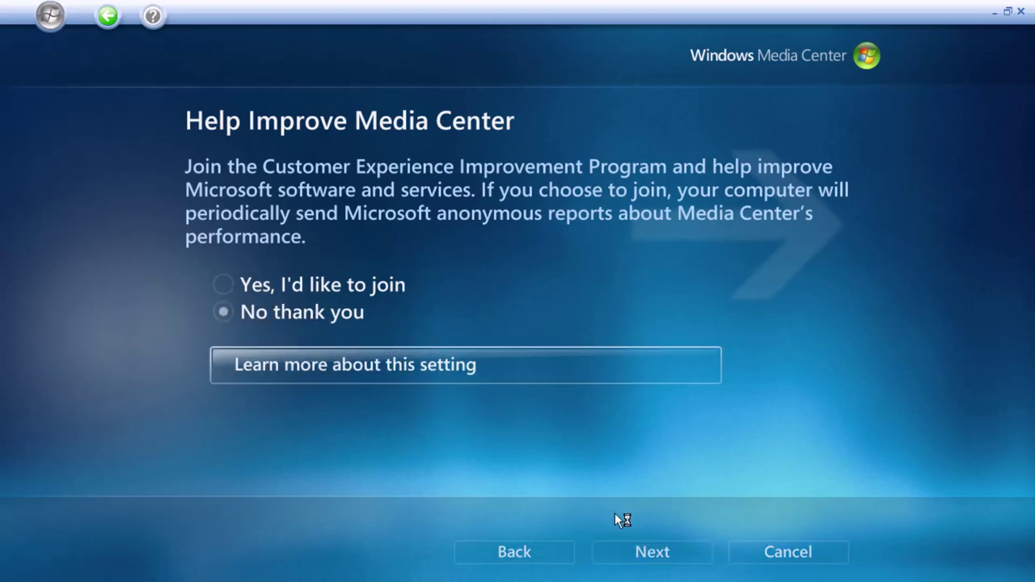
left_click(655, 554)
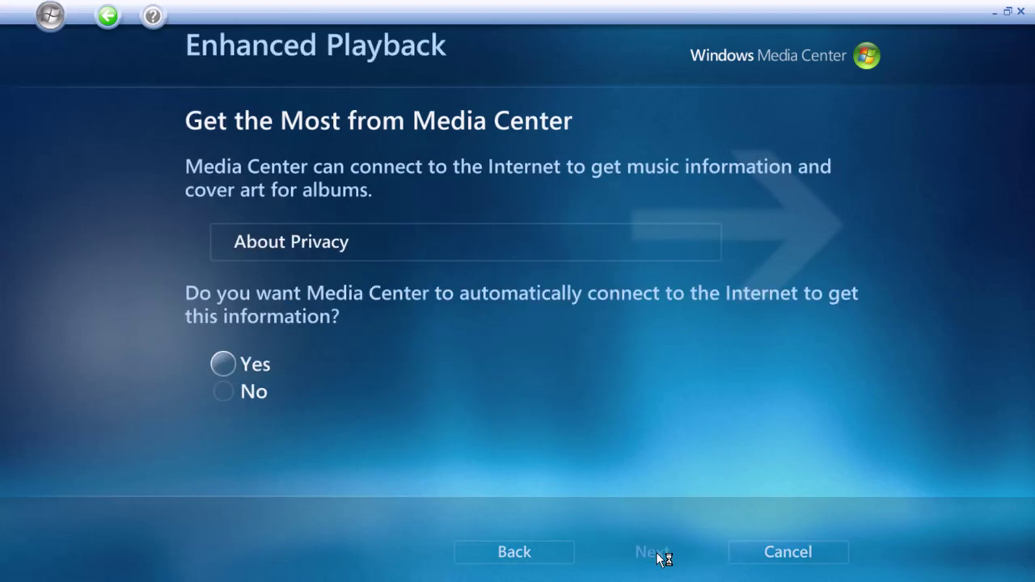
Let Media Center fetch album info automatically, then pick display optimization in Optional Setup.
left_click(233, 365)
left_click(676, 559)
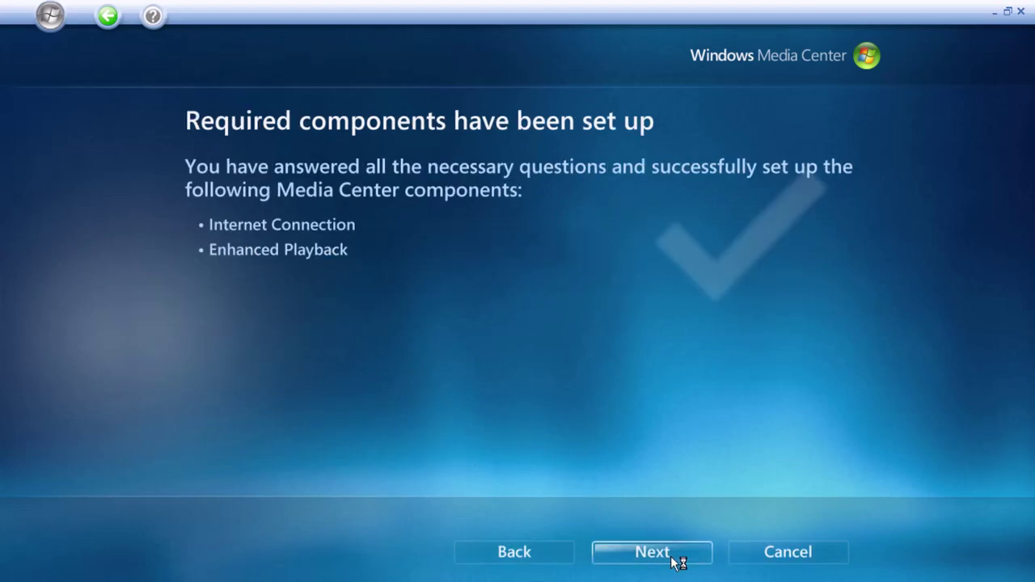
left_click(675, 559)
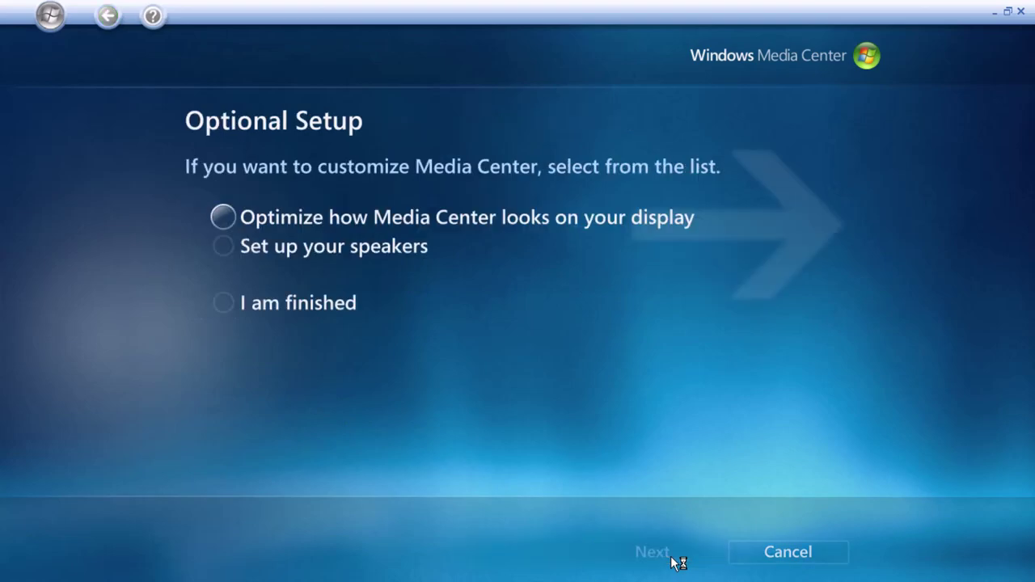
left_click(325, 221)
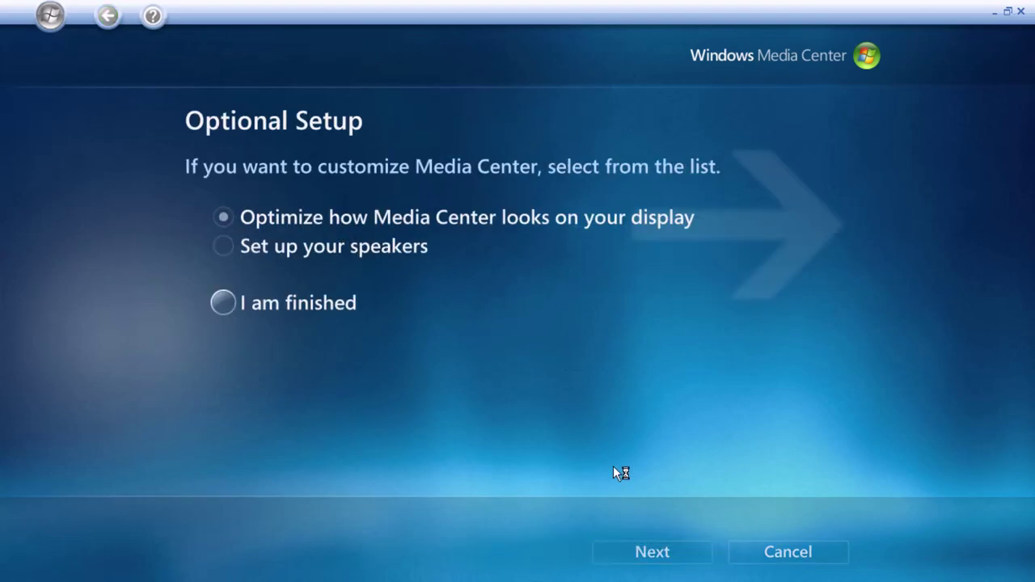
Configure the primary display as a Flat Panel connected by DVI, VGA, or HDMI.
left_click(653, 553)
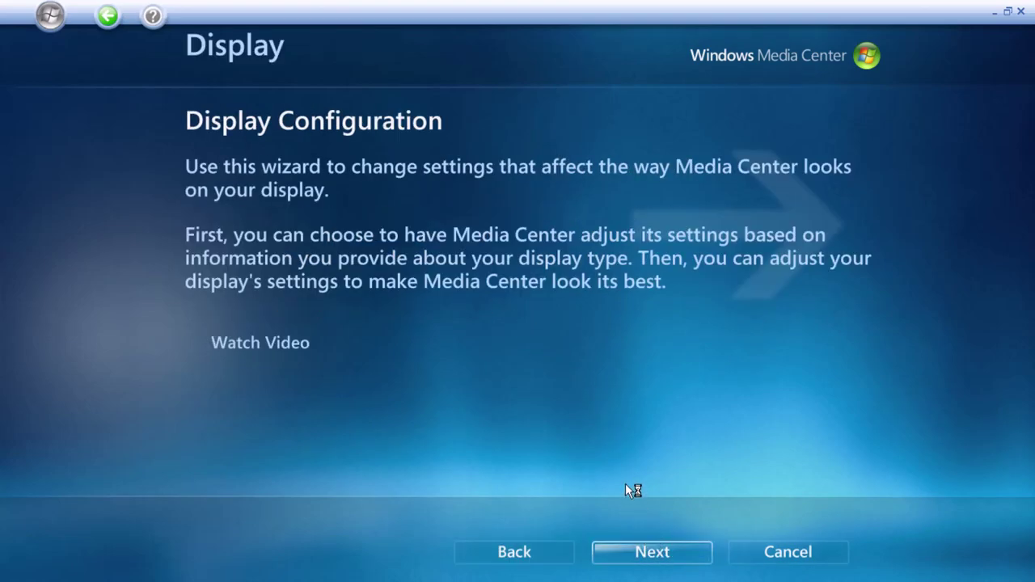
left_click(655, 554)
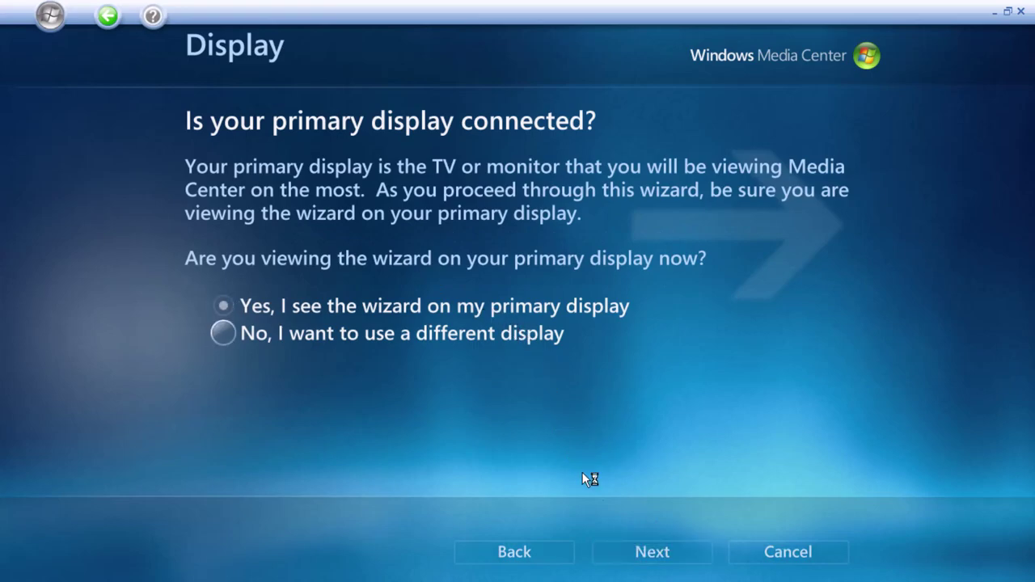
left_click(655, 552)
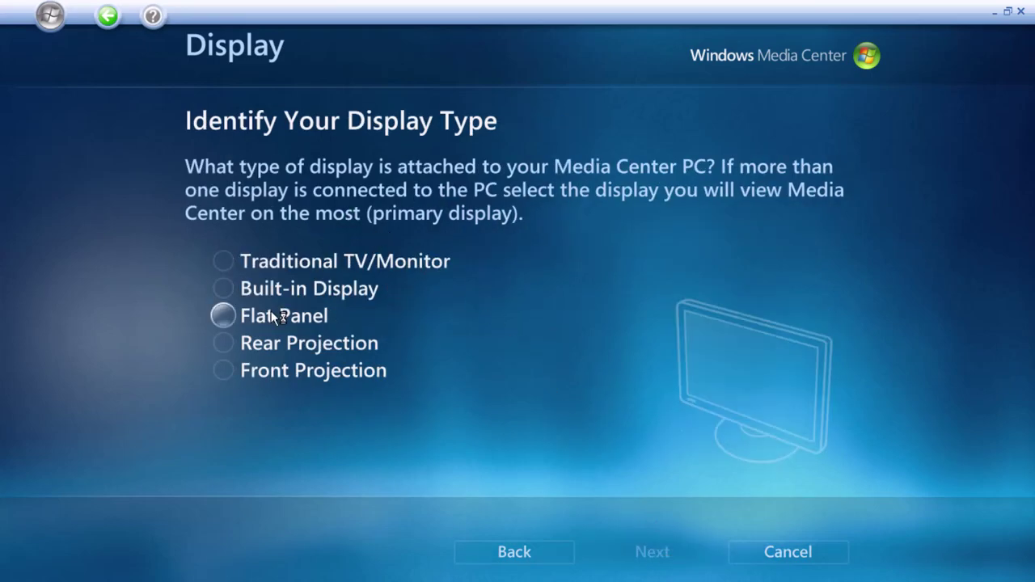
left_click(271, 314)
left_click(639, 553)
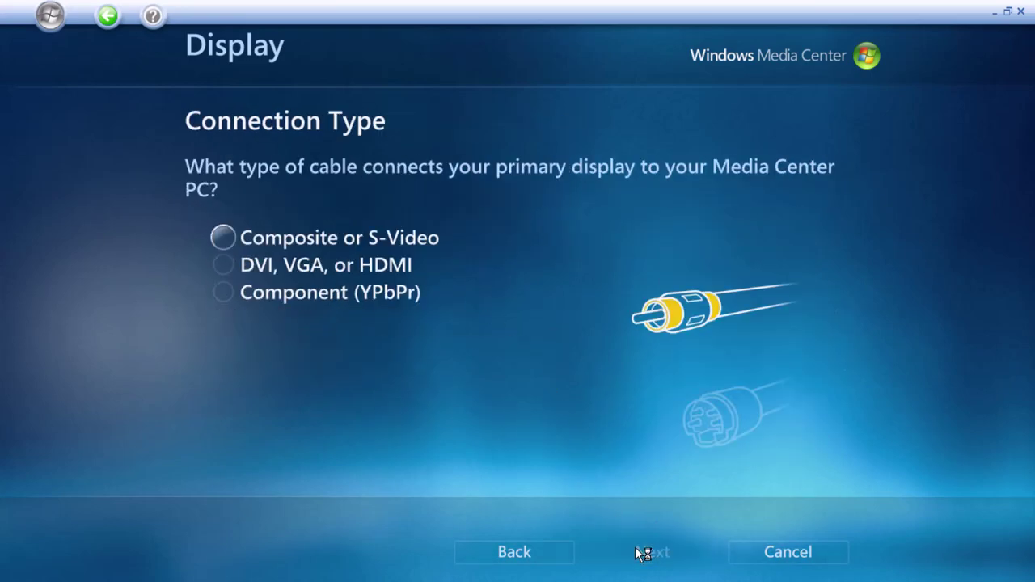
left_click(359, 267)
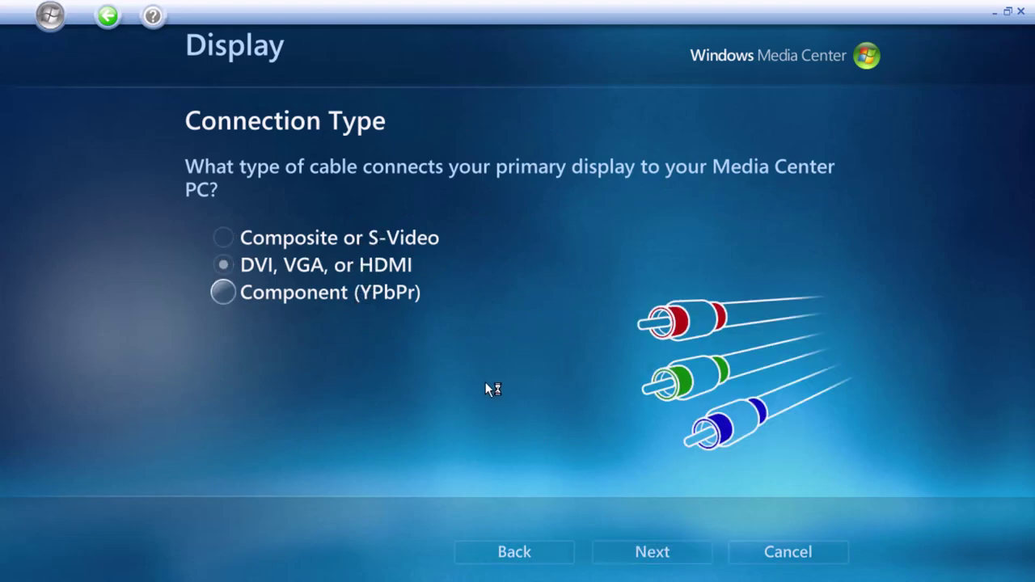
left_click(652, 553)
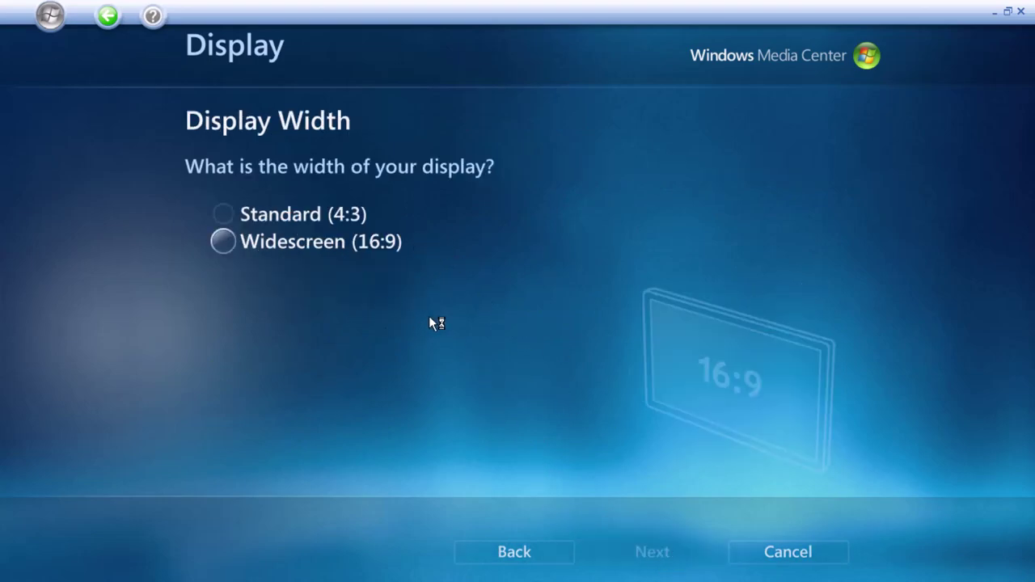
Set Widescreen (16:9) width, keep 1366 by 768 resolution, and choose to adjust display controls.
left_click(288, 253)
left_click(652, 553)
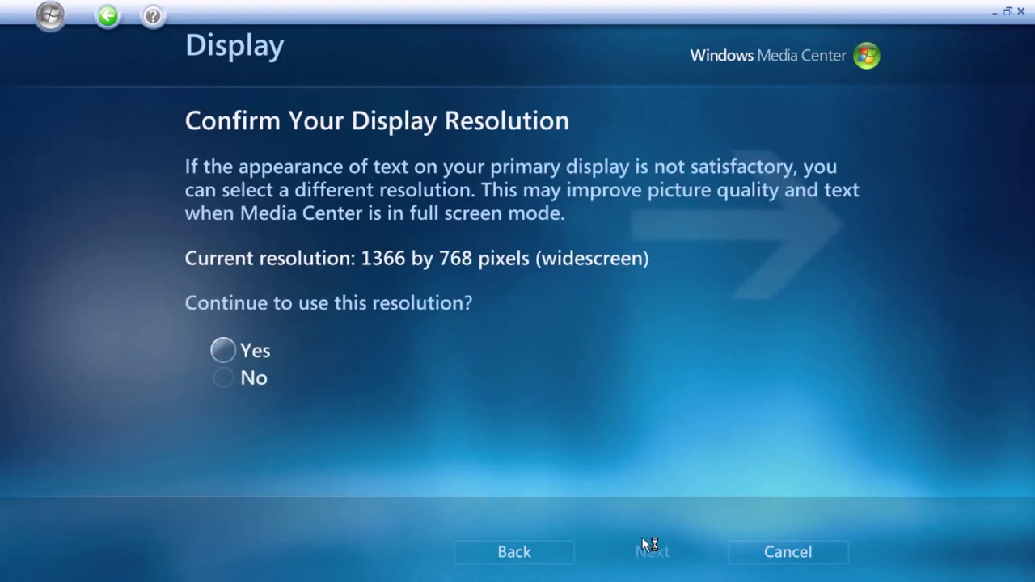
left_click(241, 349)
left_click(639, 557)
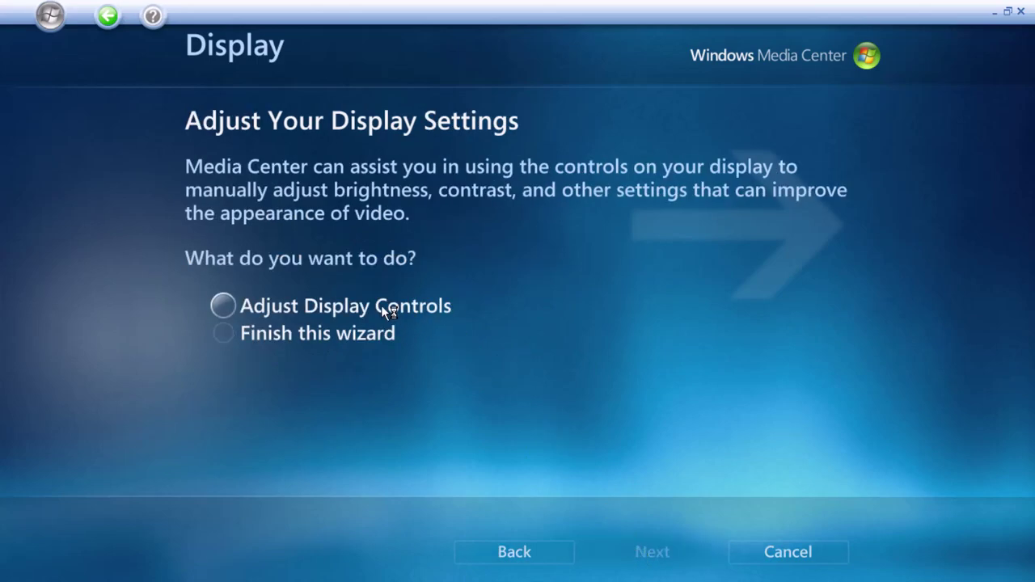
left_click(381, 305)
left_click(647, 550)
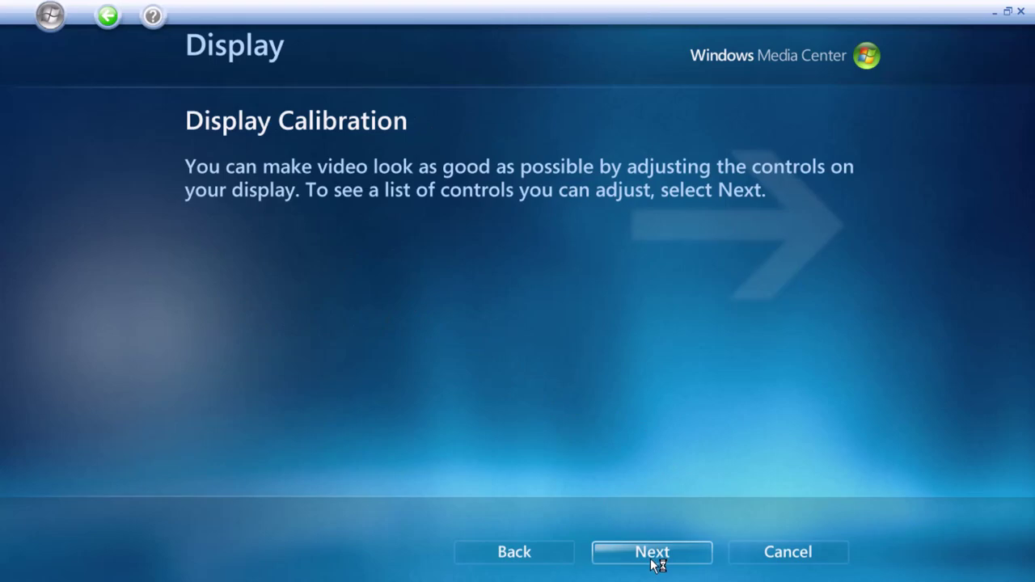
left_click(652, 558)
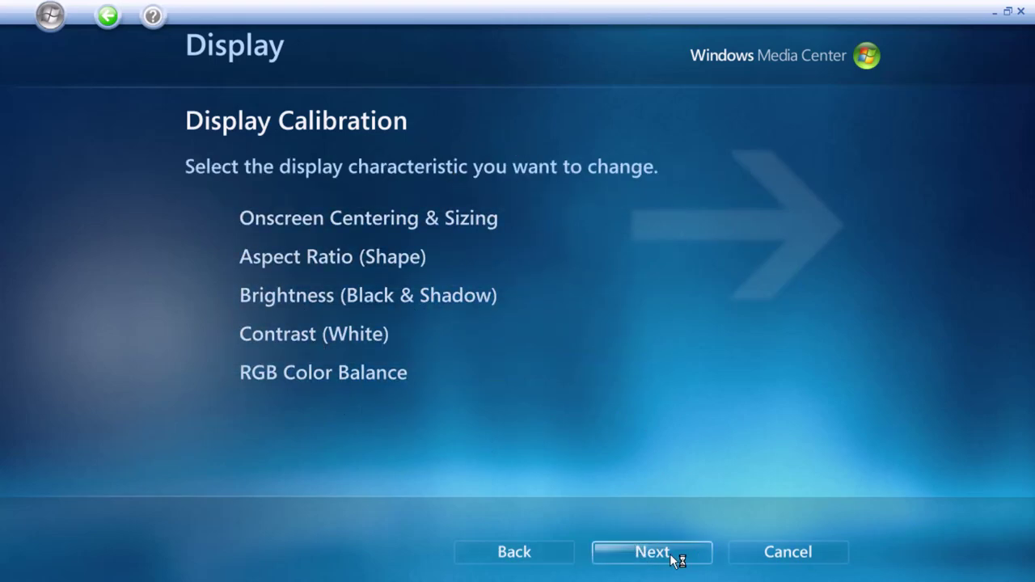
Step through Aspect Ratio, Centering & Sizing, Brightness, Contrast and RGB Color Balance adjustments.
left_click(330, 259)
left_click(566, 553)
left_click(242, 260)
left_click(531, 555)
left_click(368, 218)
left_click(494, 550)
left_click(368, 295)
left_click(515, 551)
left_click(314, 334)
left_click(514, 552)
left_click(323, 373)
left_click(514, 552)
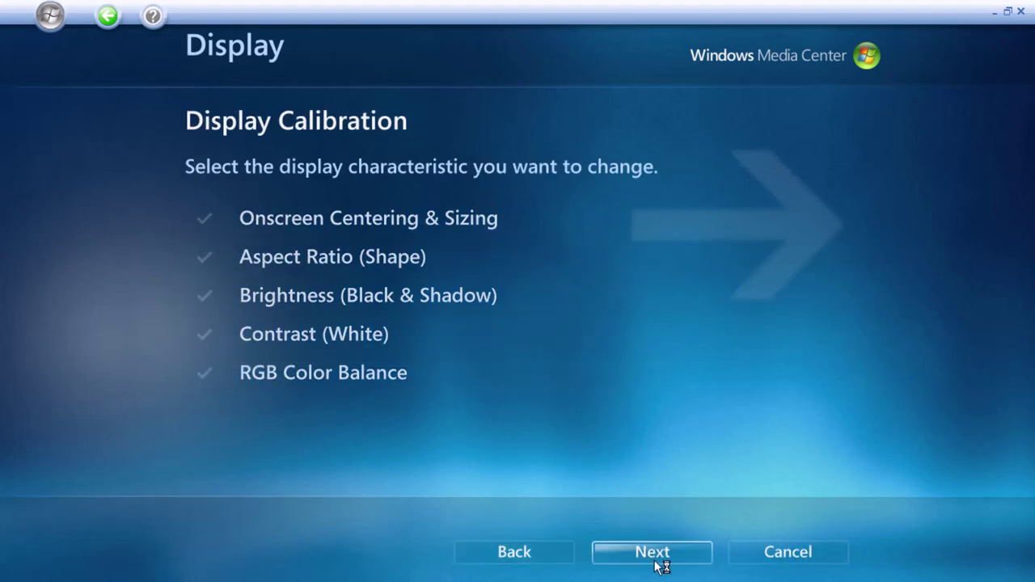
Finish and save the display calibration, returning to Optional Setup.
left_click(662, 563)
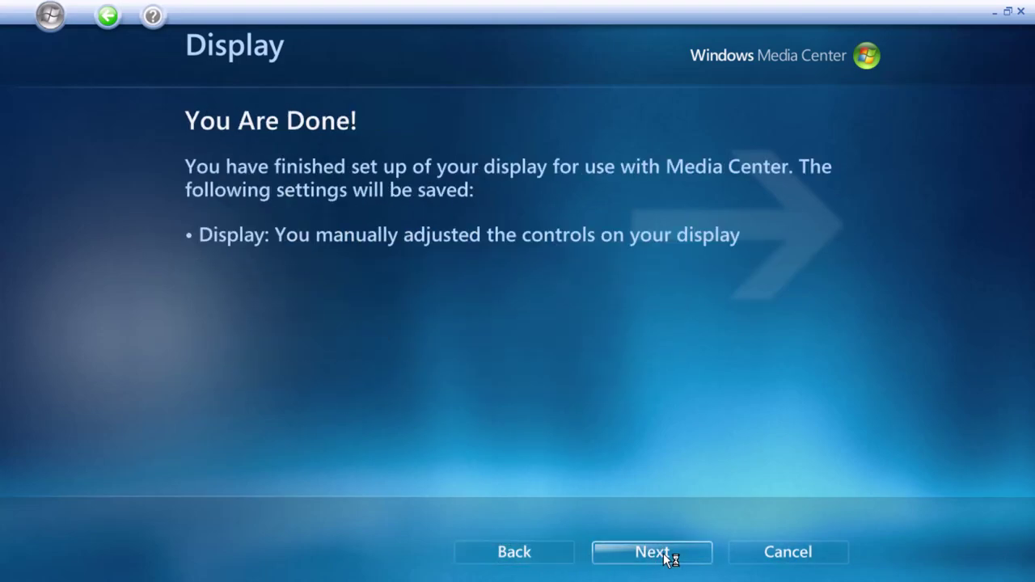
left_click(667, 558)
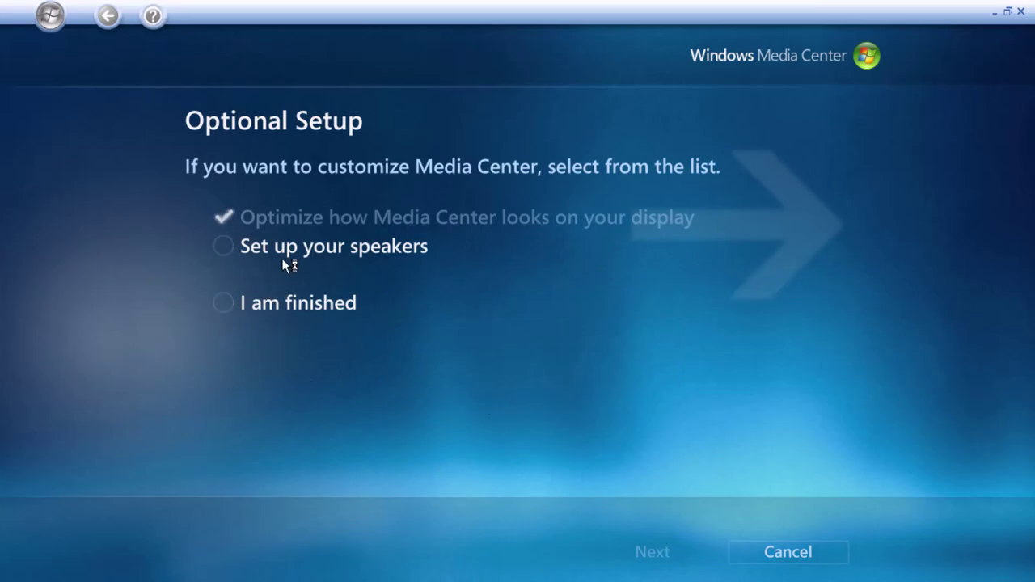
left_click(289, 264)
Start speaker setup and choose the 2 speakers configuration instead of 5.1 surround.
left_click(670, 551)
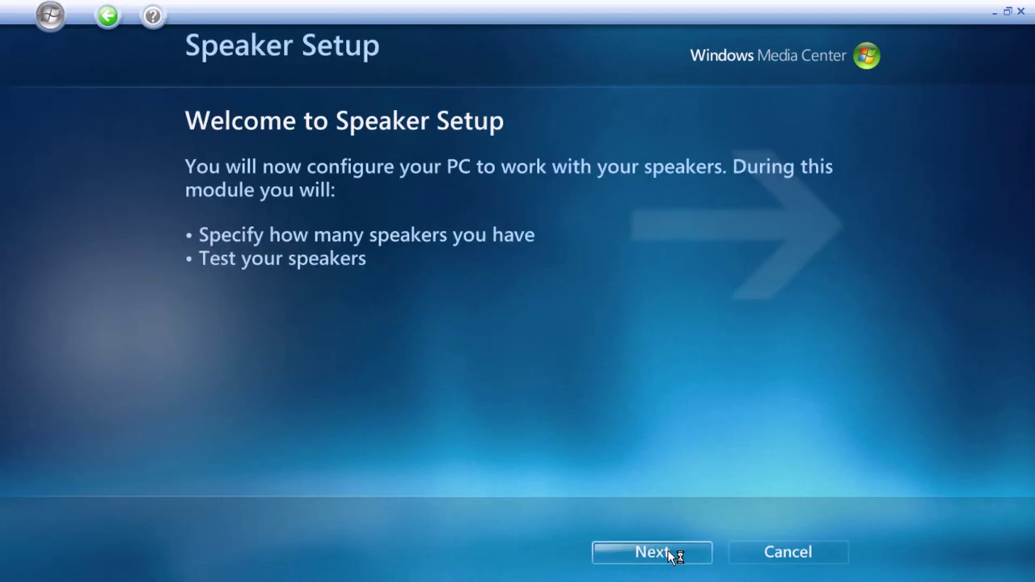
left_click(671, 555)
left_click(248, 237)
left_click(317, 261)
left_click(223, 238)
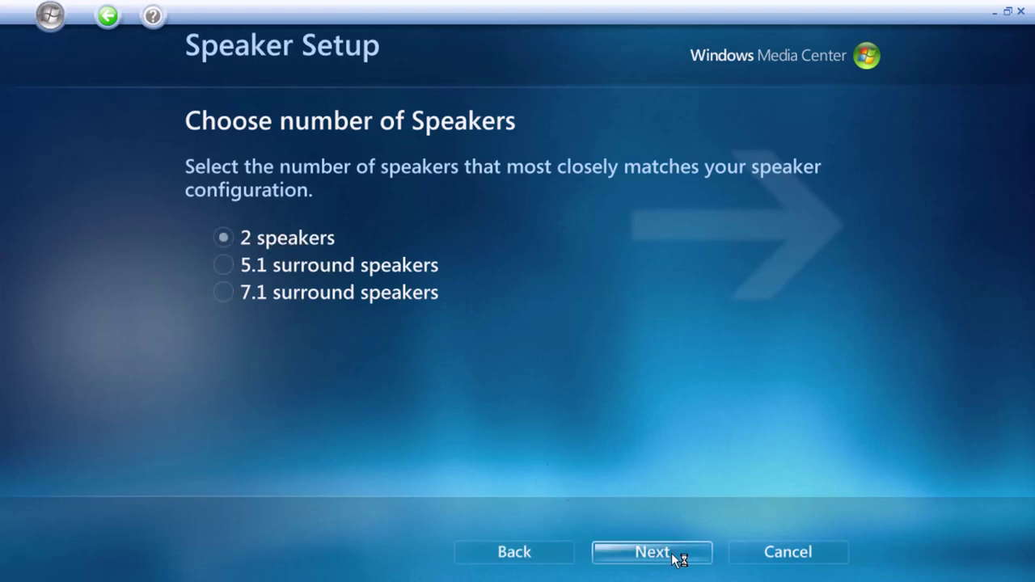
left_click(676, 557)
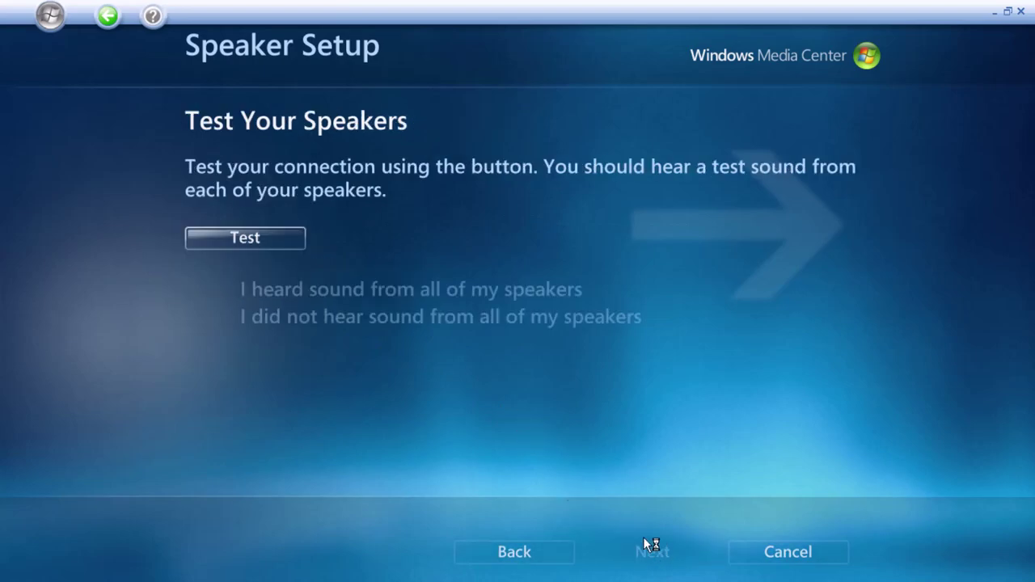
Play the speaker test, dismiss the video error, and confirm sound was heard.
left_click(247, 239)
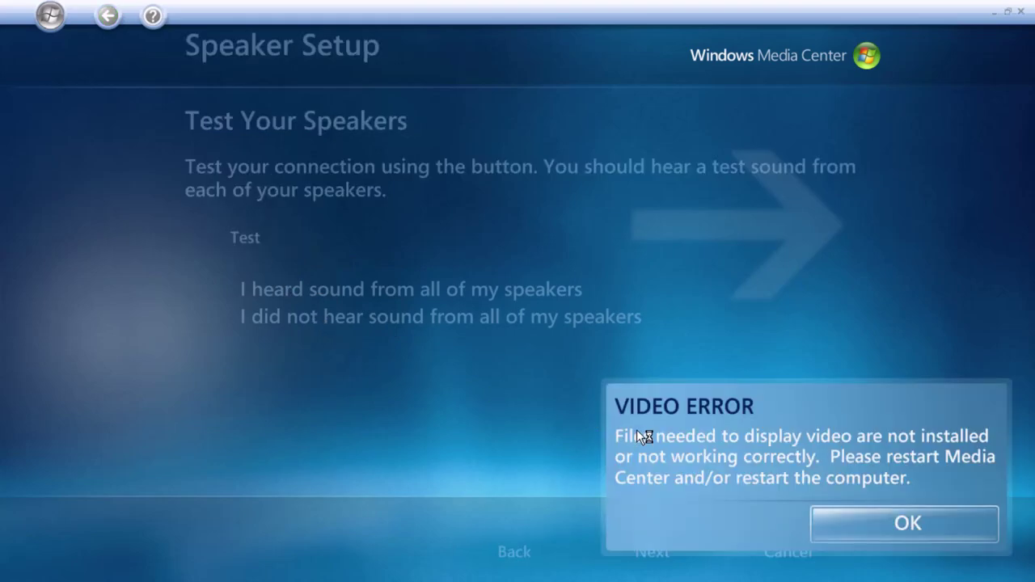
left_click(922, 524)
left_click(407, 293)
left_click(680, 551)
left_click(686, 552)
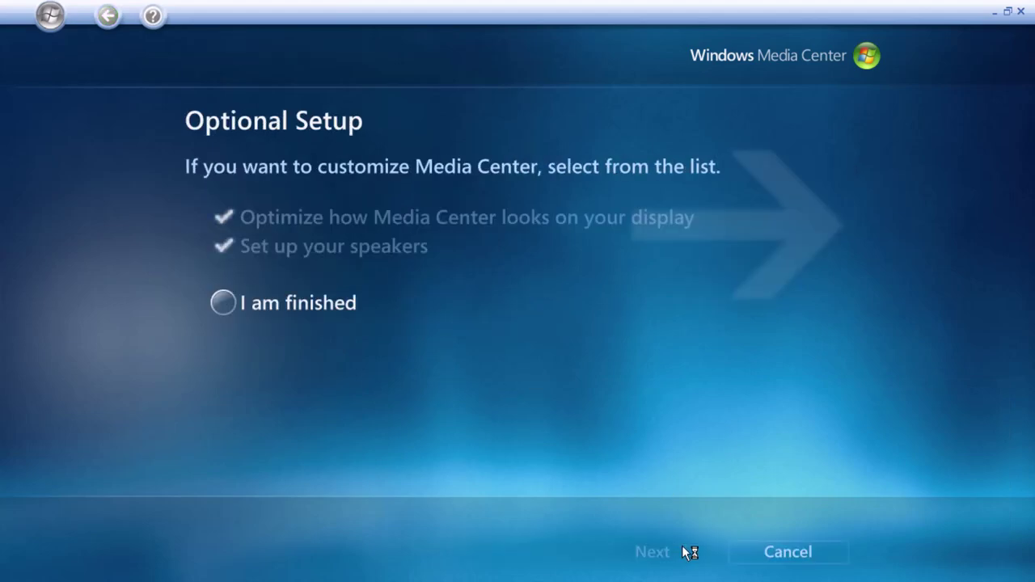
Choose 'I am finished' and complete the Media Center setup.
left_click(260, 308)
left_click(668, 553)
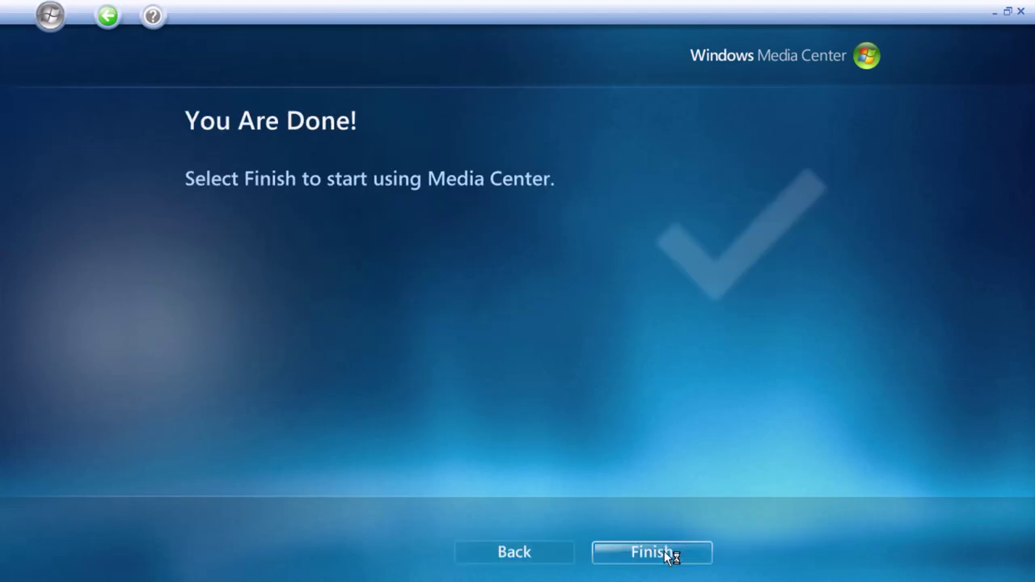
left_click(669, 553)
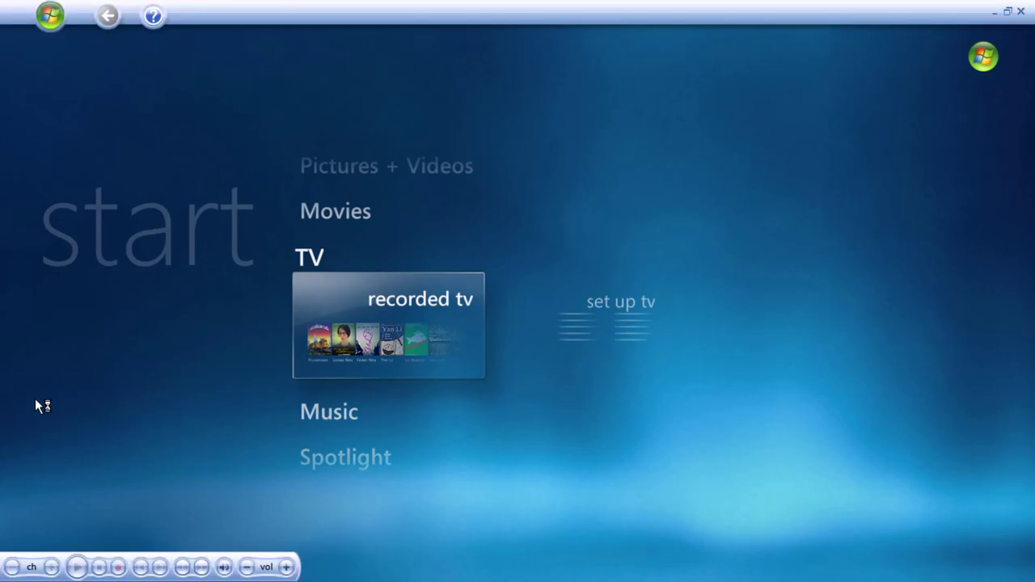
Move down the Media Center start menu past Spotlight to Tools with the arrow keys.
key("Down")
key("Down")
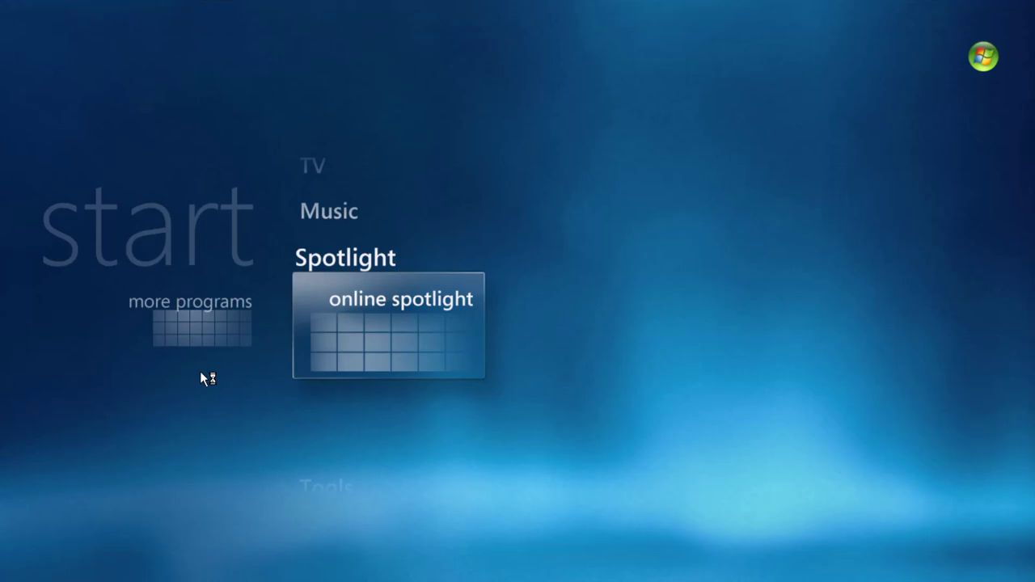
key("Down")
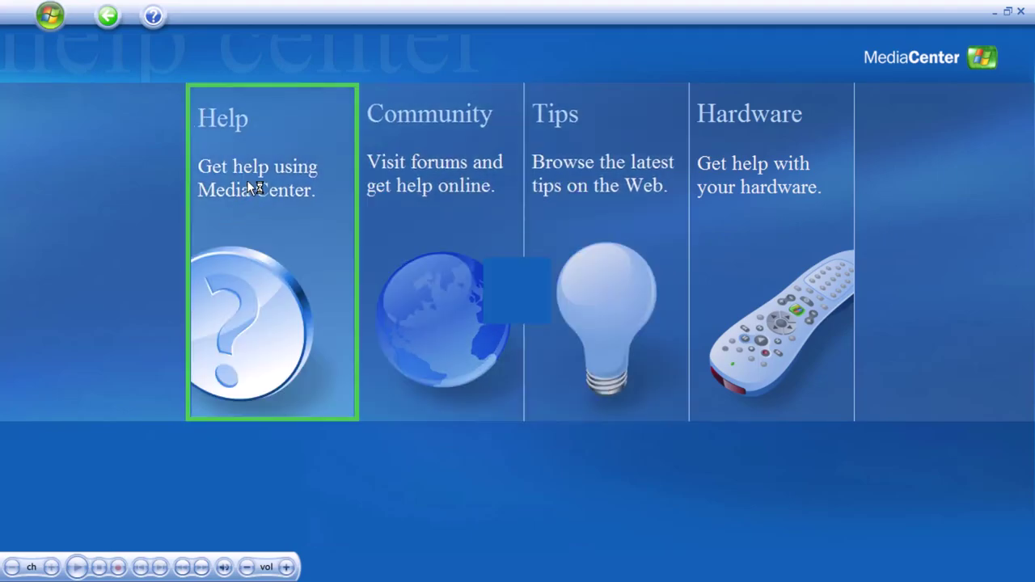
Browse the Set up Media Center help topics, then return to the start menu.
left_click(248, 183)
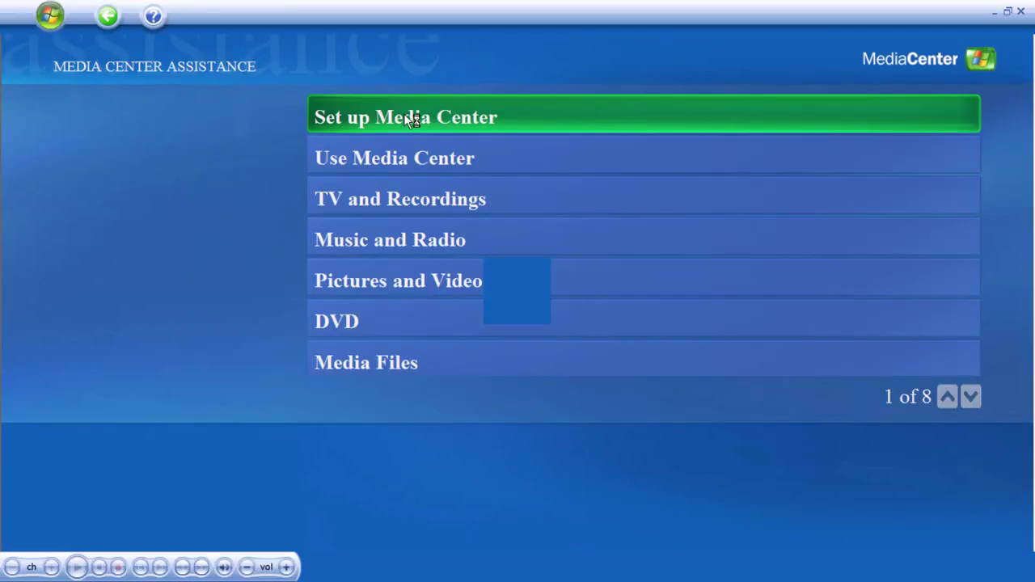
left_click(407, 115)
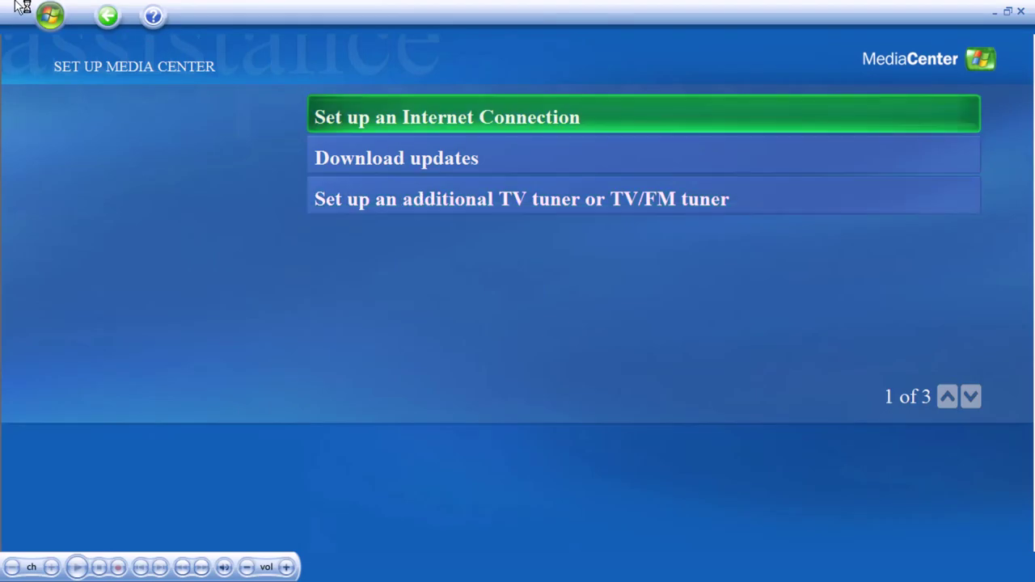
left_click(50, 15)
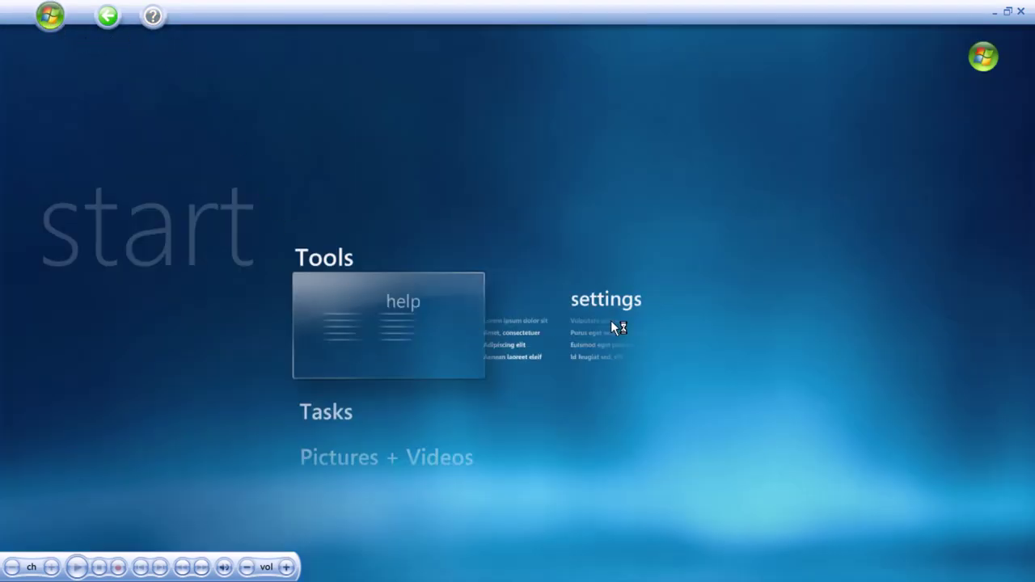
In General settings, view the software version details on the About Media Center page.
left_click(612, 323)
left_click(393, 146)
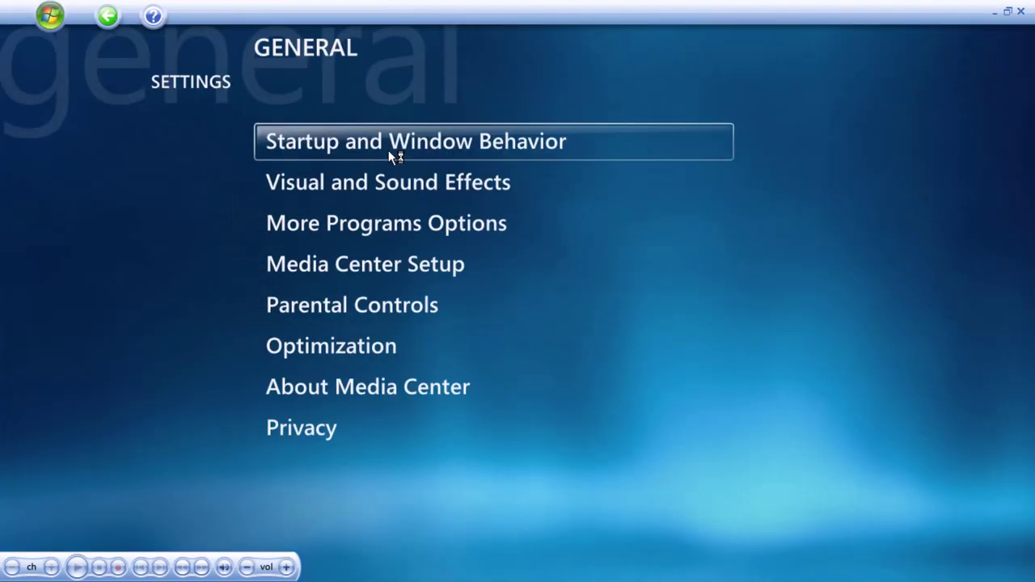
left_click(386, 396)
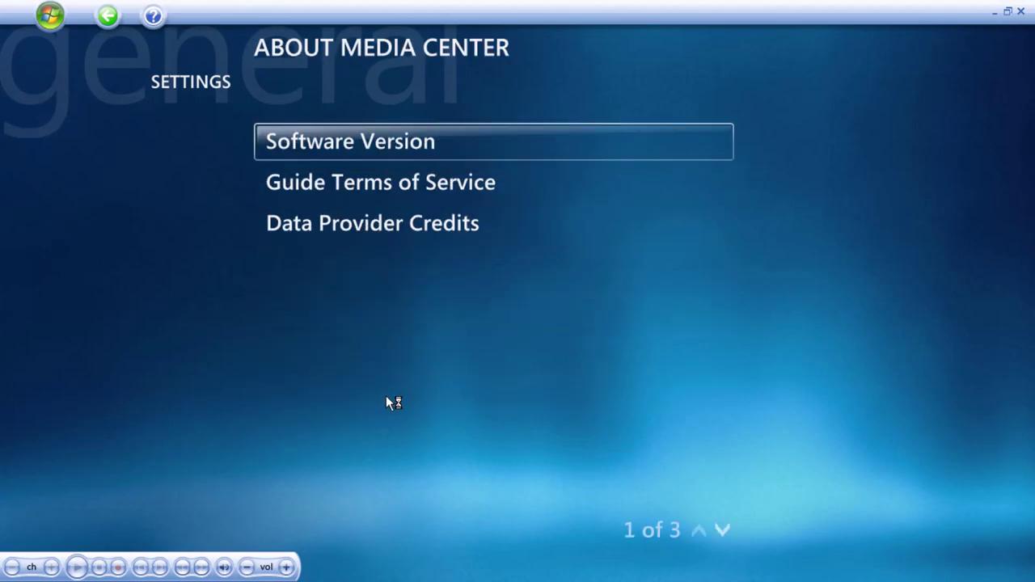
left_click(411, 139)
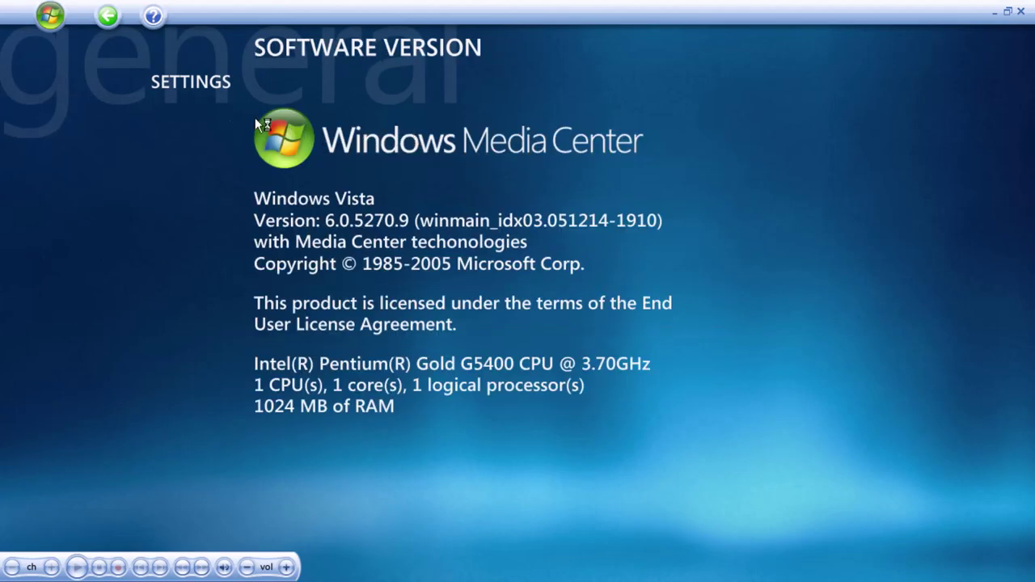
left_click(107, 16)
left_click(108, 16)
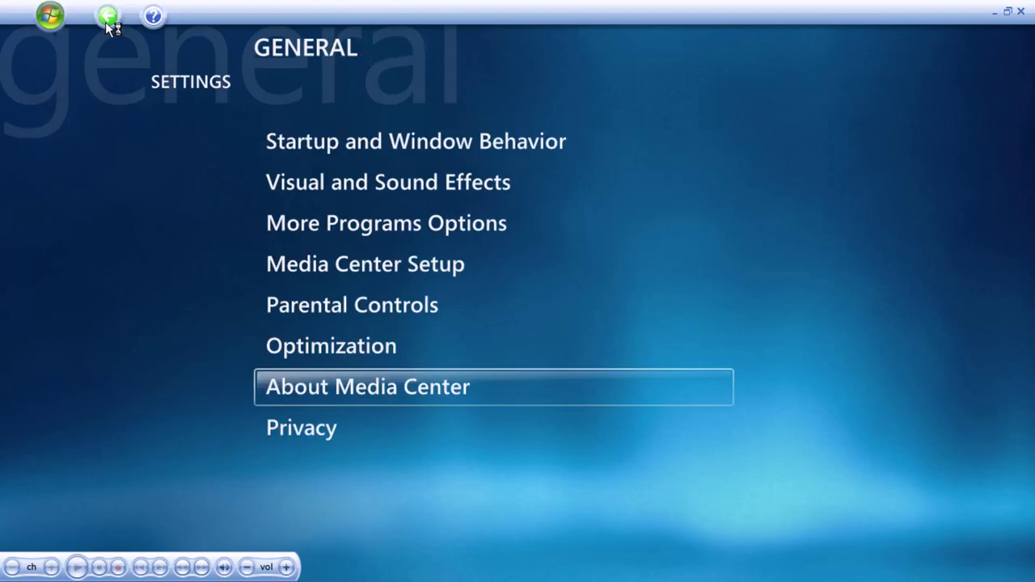
Review the Startup and Window Behavior, Visual and Sound Effects, and More Programs Options pages.
left_click(382, 147)
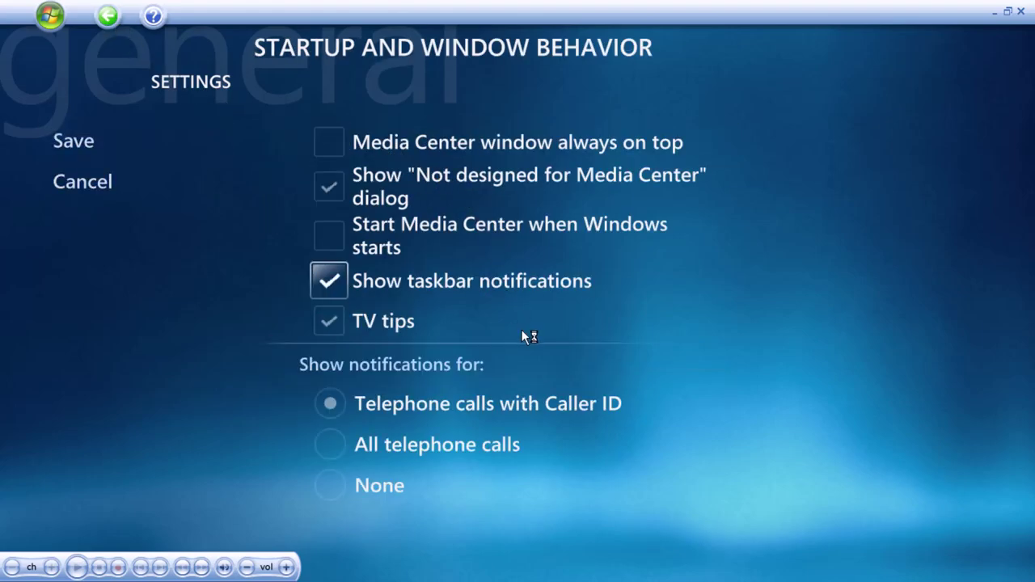
left_click(108, 16)
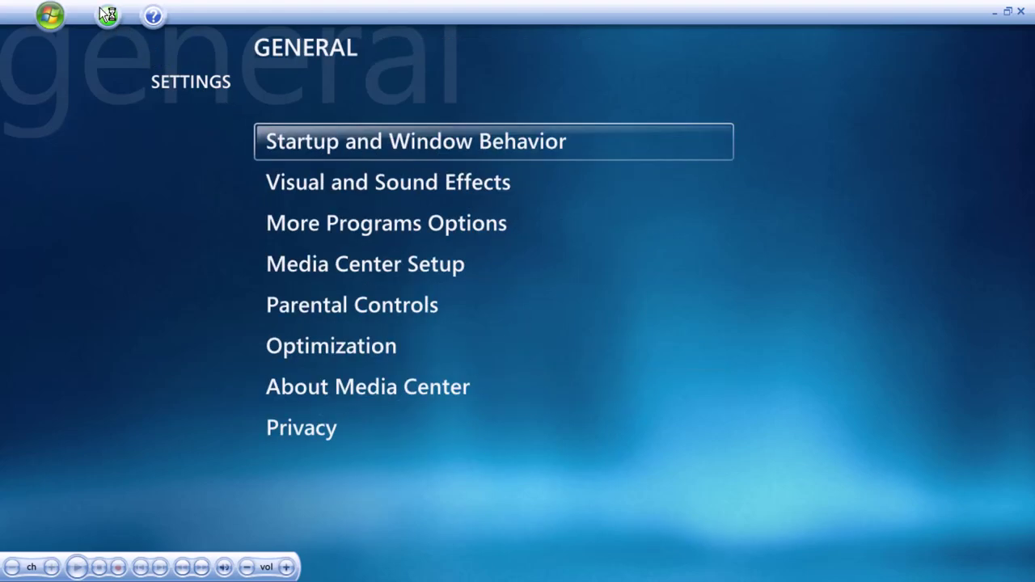
left_click(429, 182)
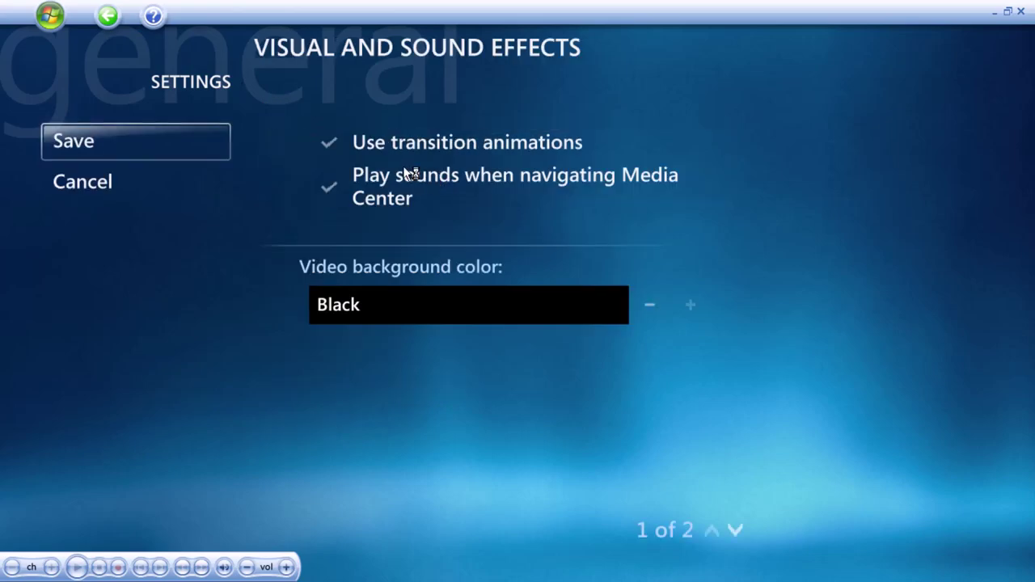
left_click(108, 16)
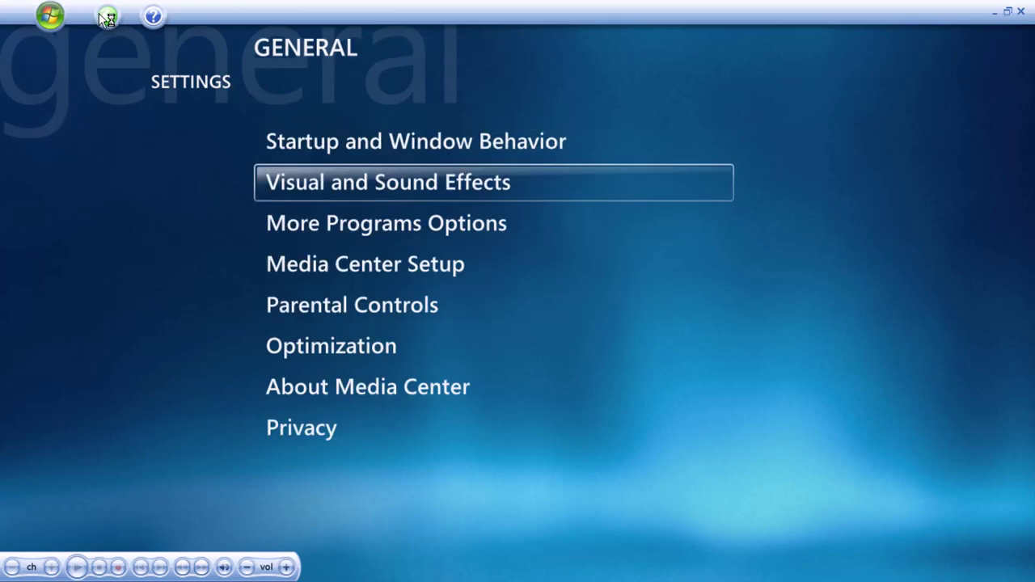
left_click(566, 227)
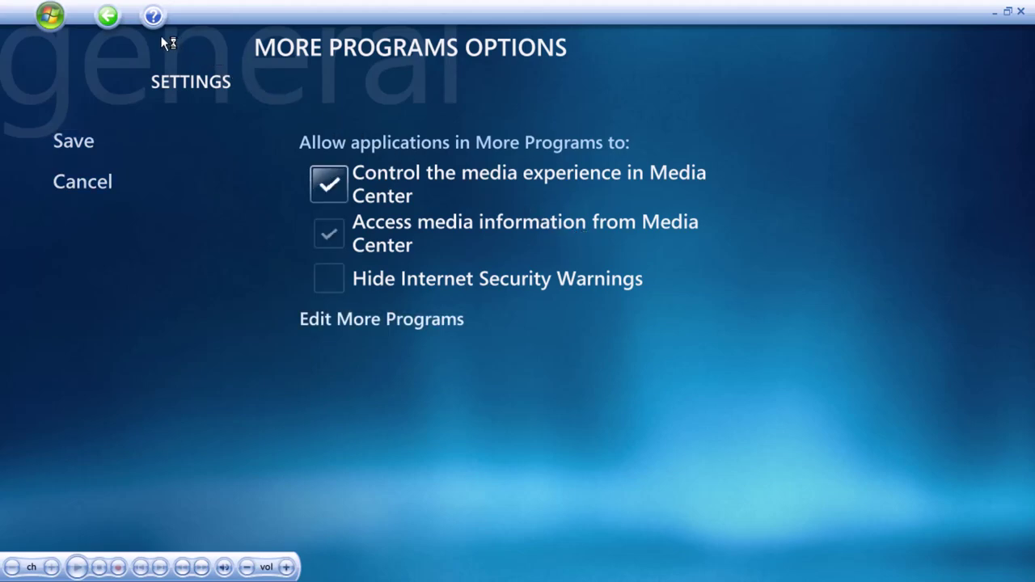
left_click(107, 18)
Review the Media Center Setup and Parental Controls settings pages.
left_click(522, 279)
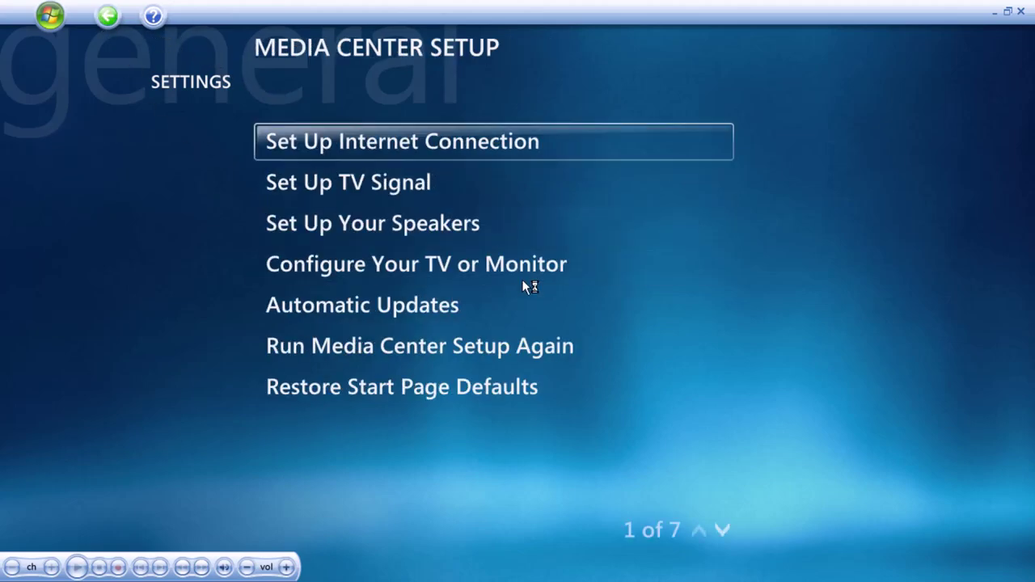
left_click(106, 21)
left_click(333, 306)
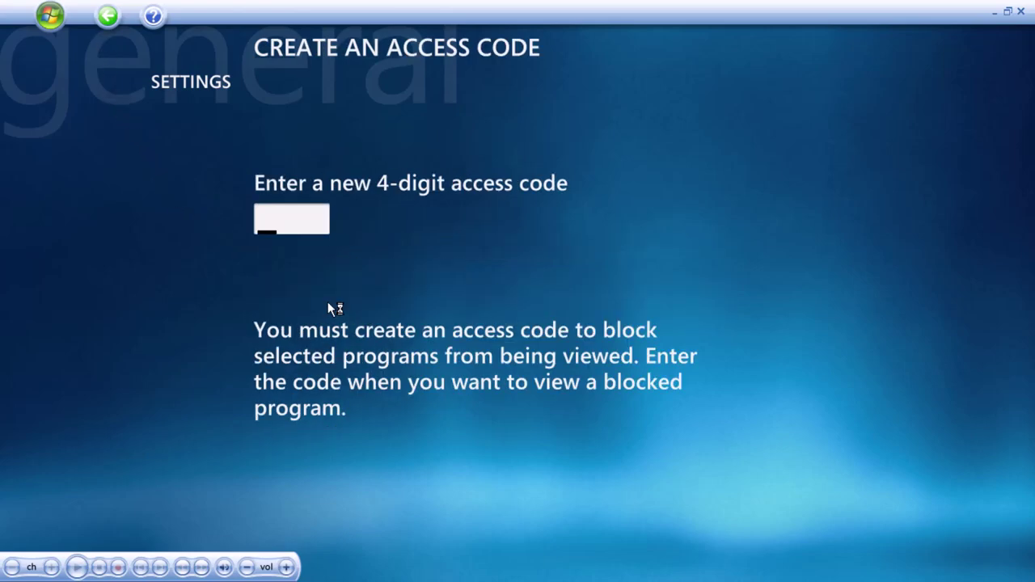
left_click(107, 15)
Review the Optimization, Privacy and Pictures settings pages, then go back to the Start screen.
left_click(495, 351)
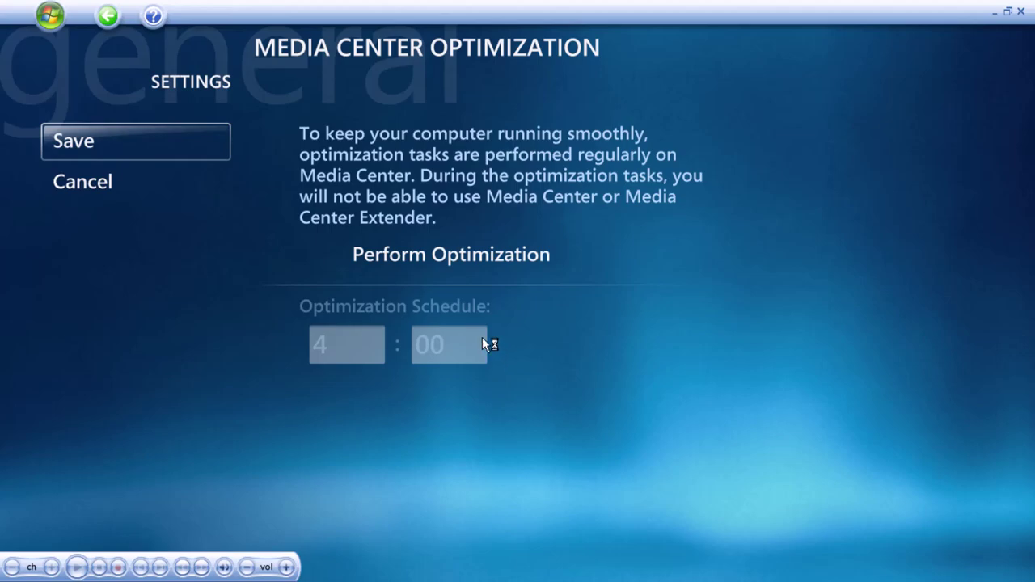
left_click(108, 15)
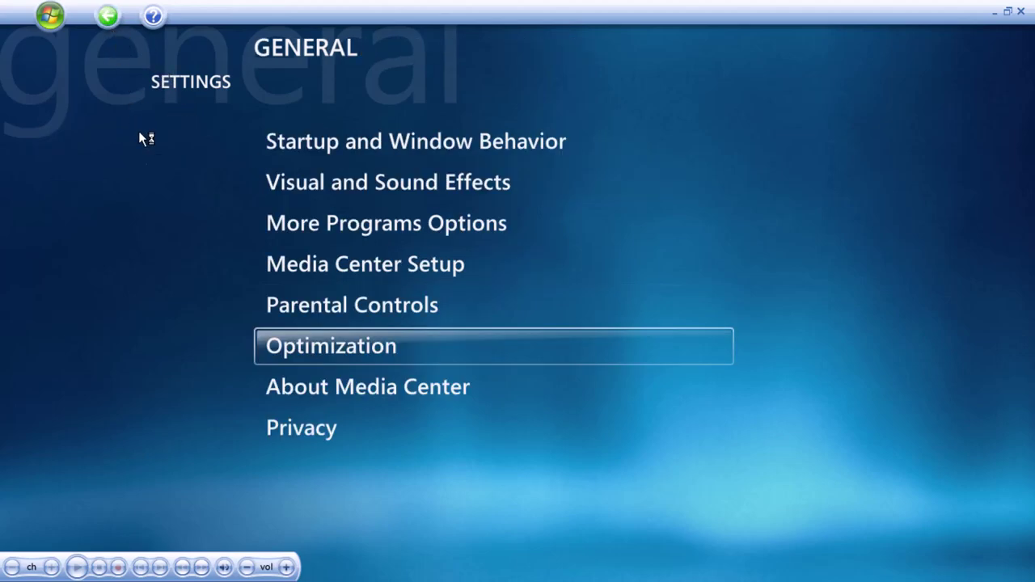
left_click(324, 431)
left_click(108, 15)
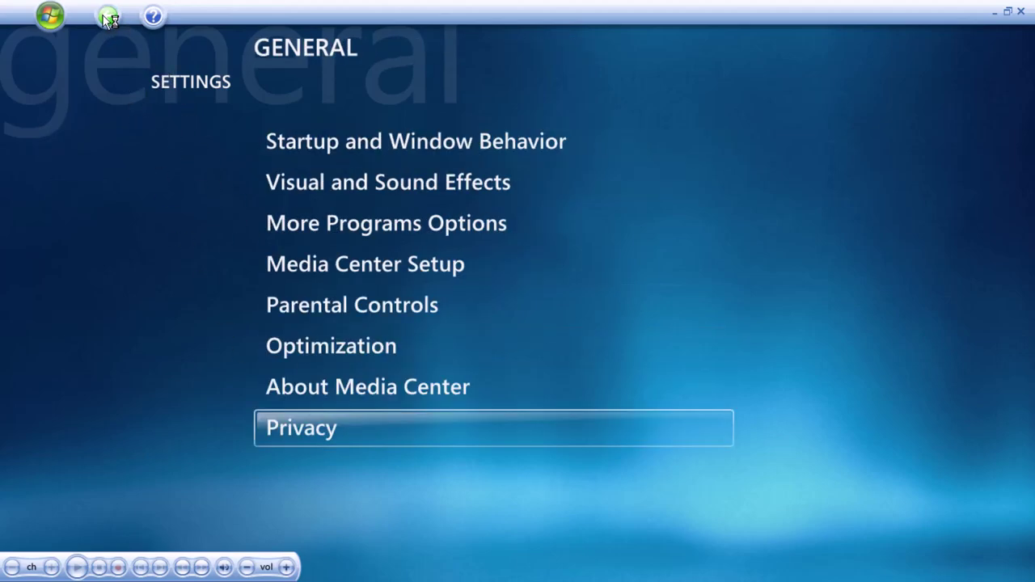
left_click(108, 15)
key("Return")
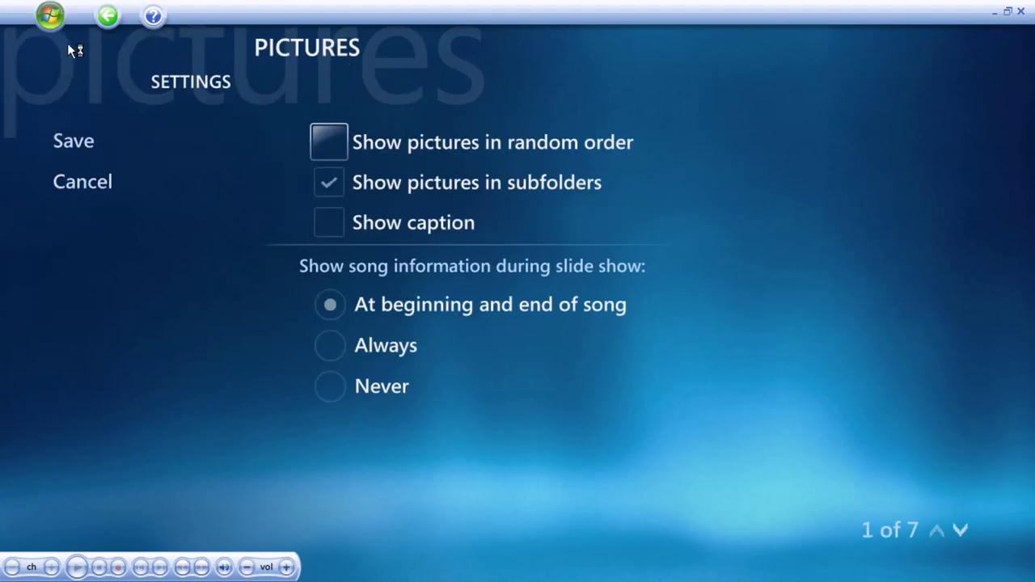
left_click(109, 18)
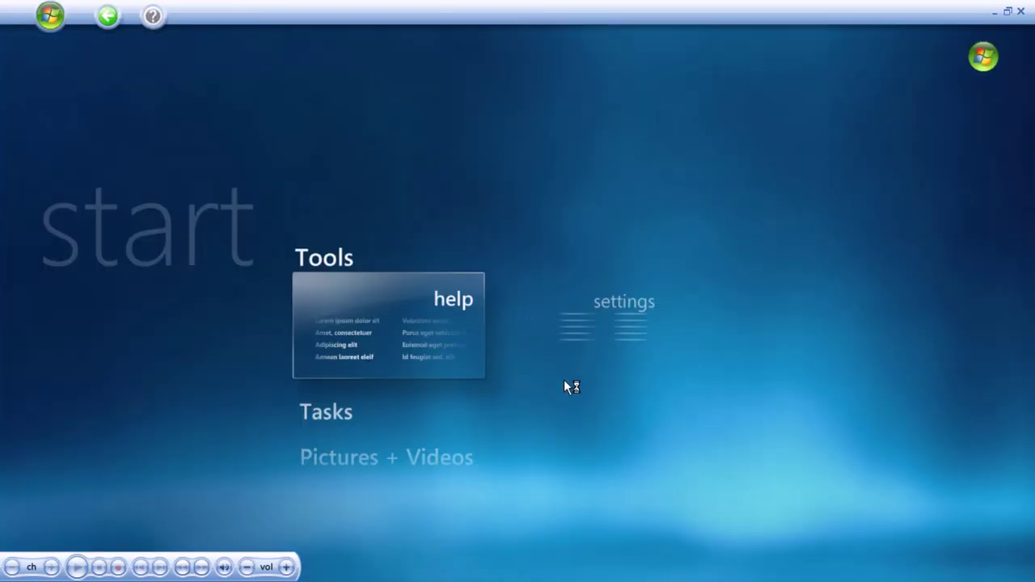
Start adding pictures to the library from folders on this computer.
scroll(430, 354, "down", 1)
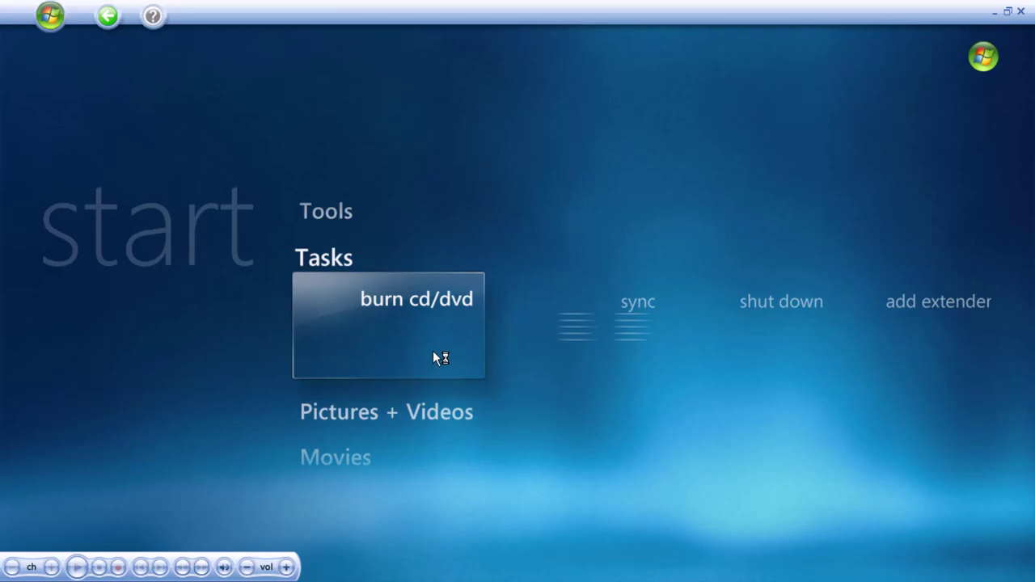
scroll(441, 358, "down", 1)
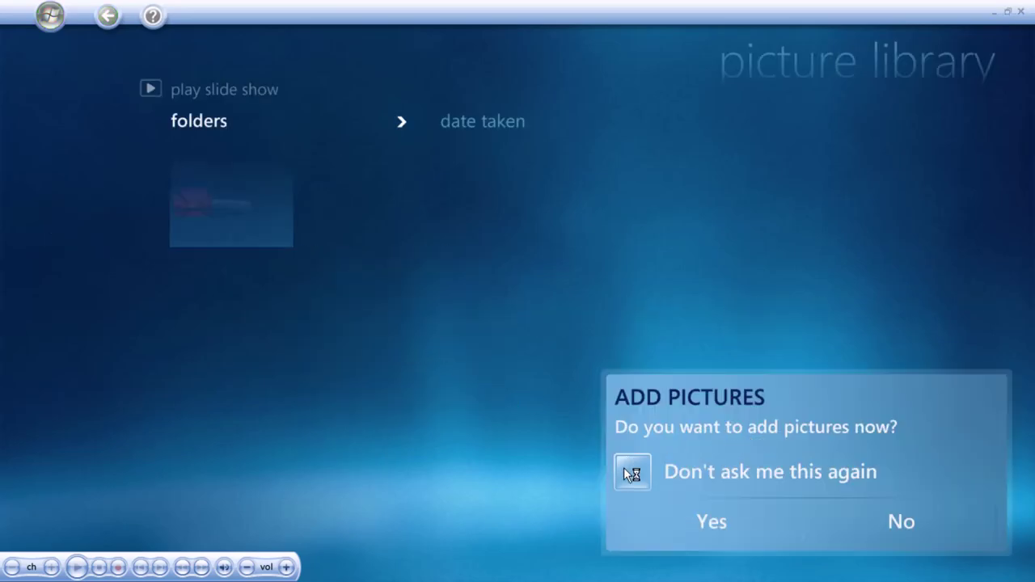
left_click(665, 522)
left_click(224, 237)
left_click(652, 551)
left_click(223, 213)
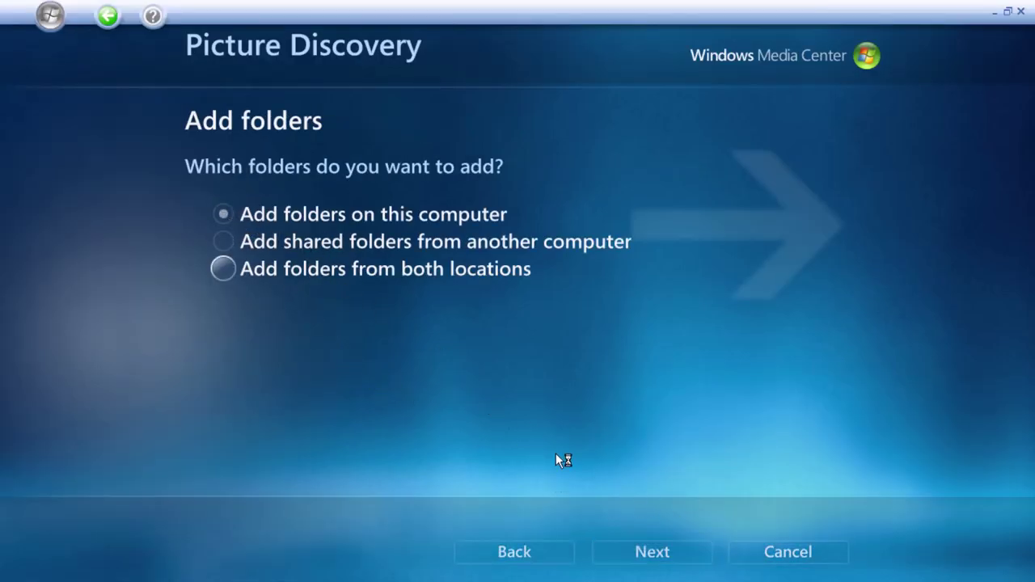
left_click(652, 551)
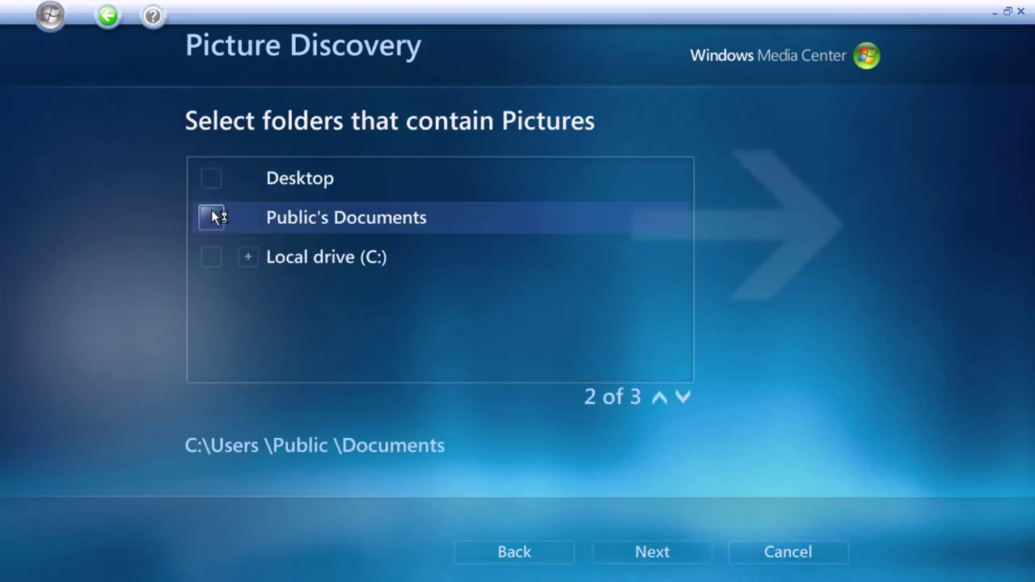
Expand C:\Users\Public, tick Public Pictures with its subfolders, and finish adding it.
left_click(246, 258)
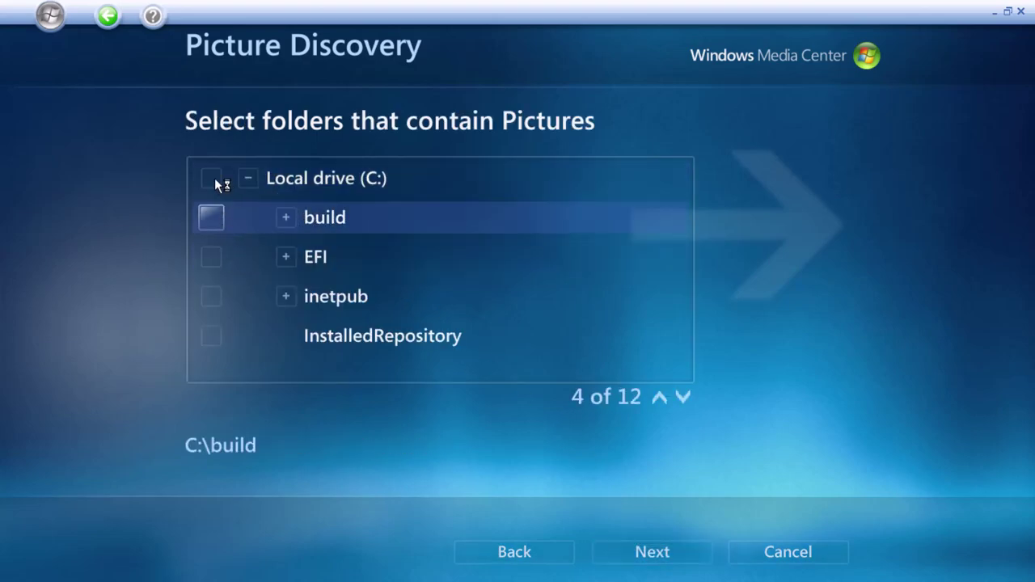
scroll(220, 194, "up", 2)
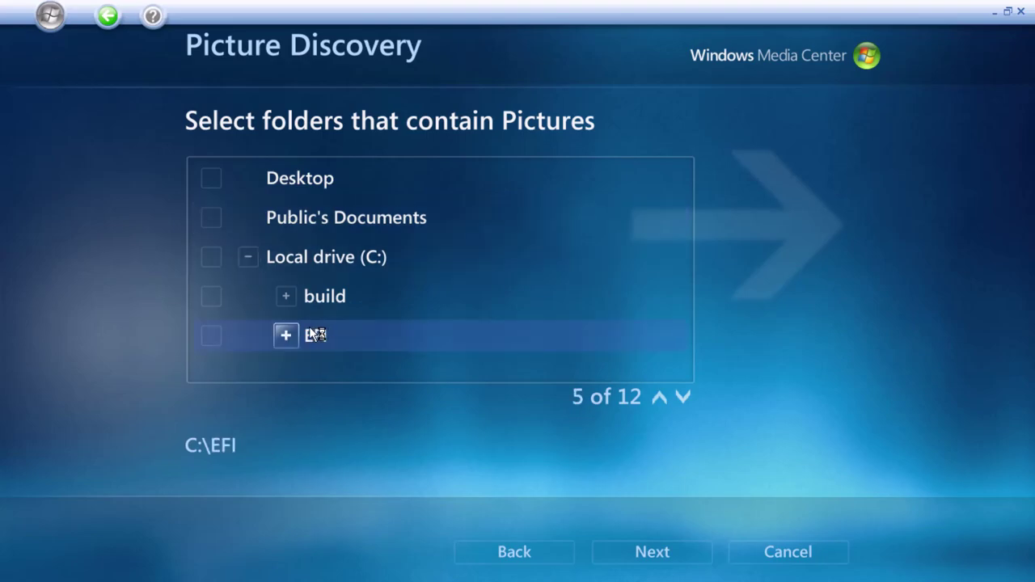
scroll(348, 284, "down", 7)
left_click(288, 257)
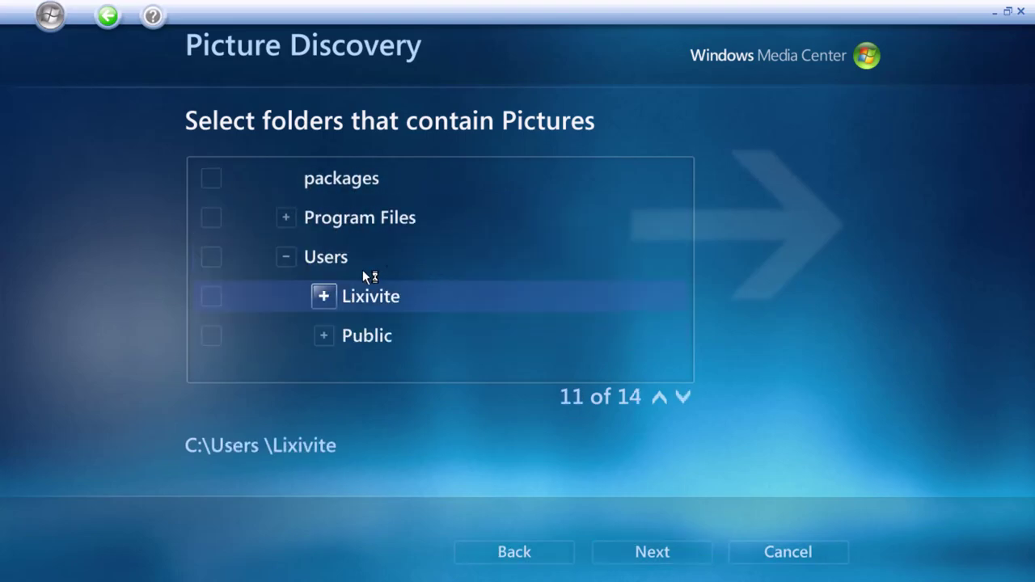
left_click(324, 335)
scroll(522, 303, "down", 5)
scroll(522, 302, "down", 1)
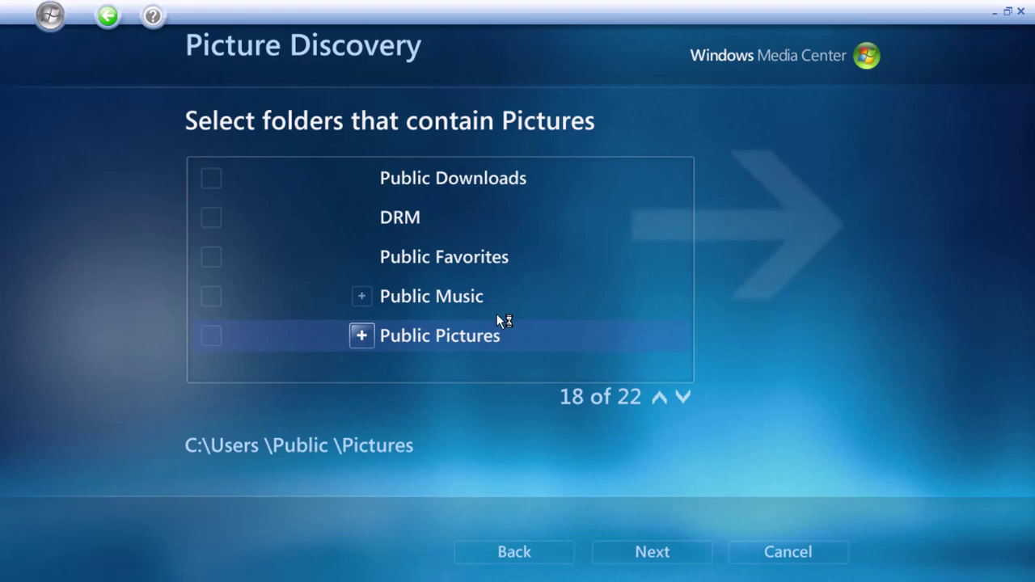
scroll(512, 296, "down", 2)
left_click(362, 257)
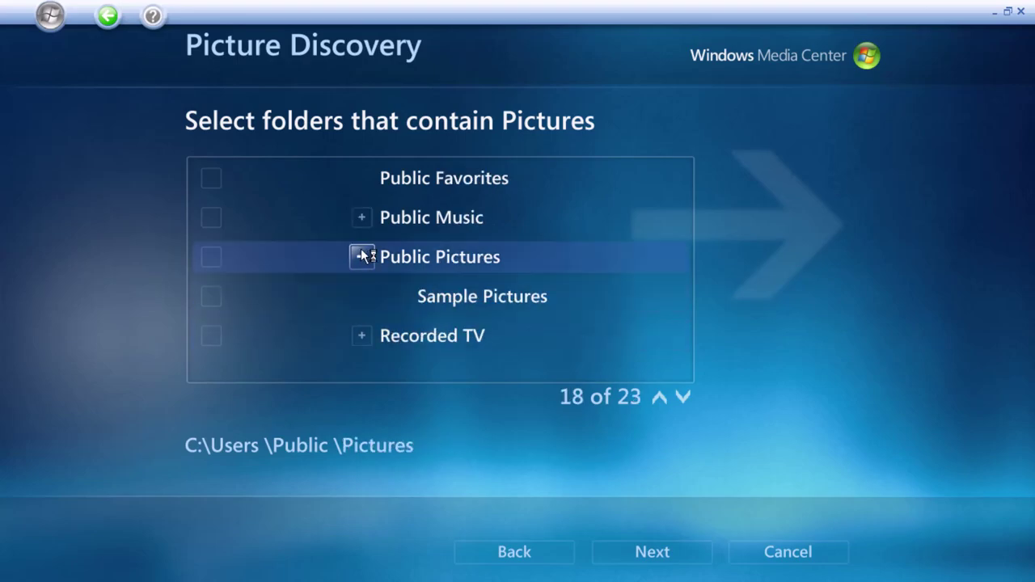
left_click(217, 267)
left_click(680, 553)
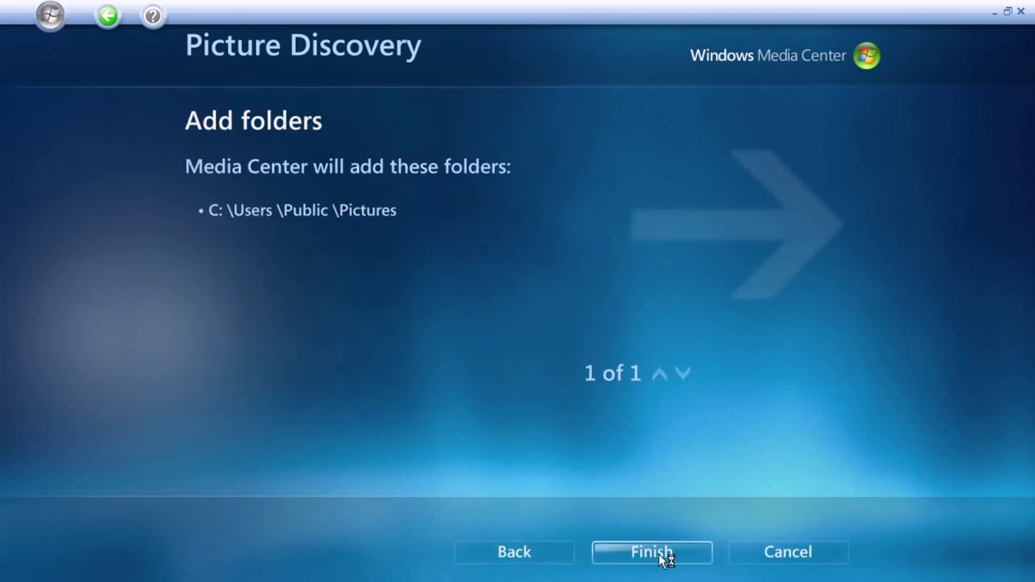
left_click(666, 555)
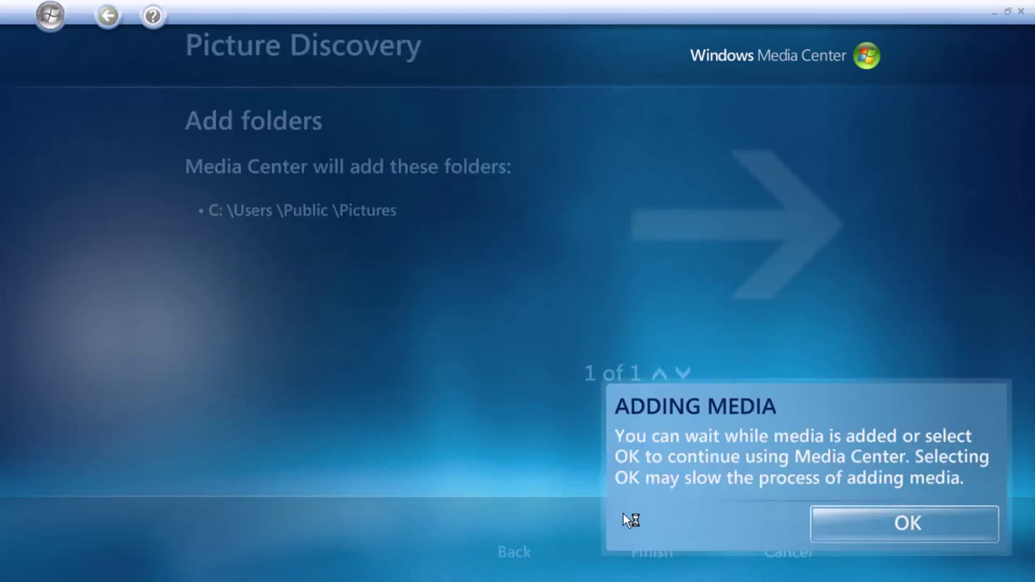
Open the Sample Pictures folder and view the Blue hills picture full screen.
left_click(890, 531)
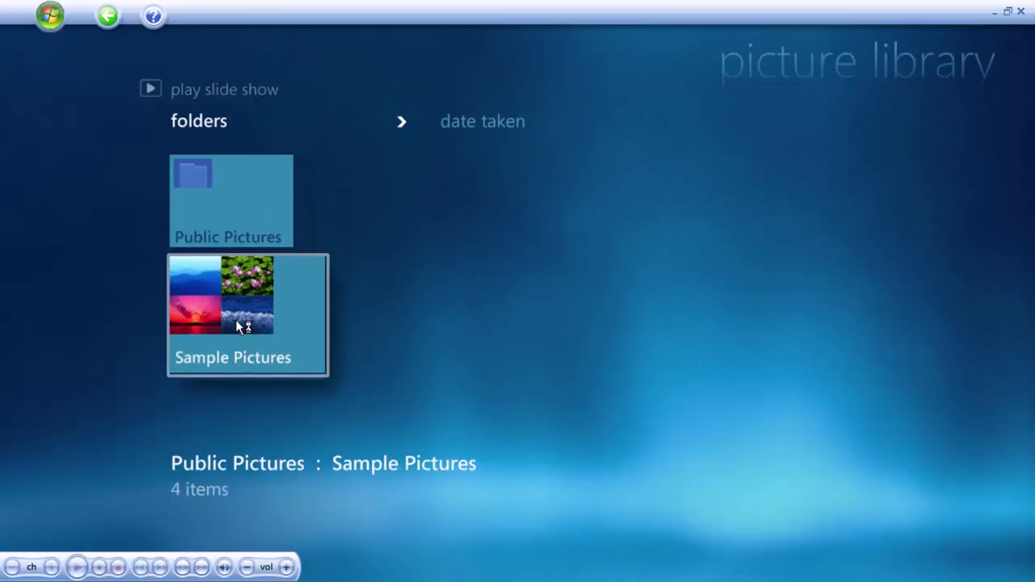
left_click(236, 326)
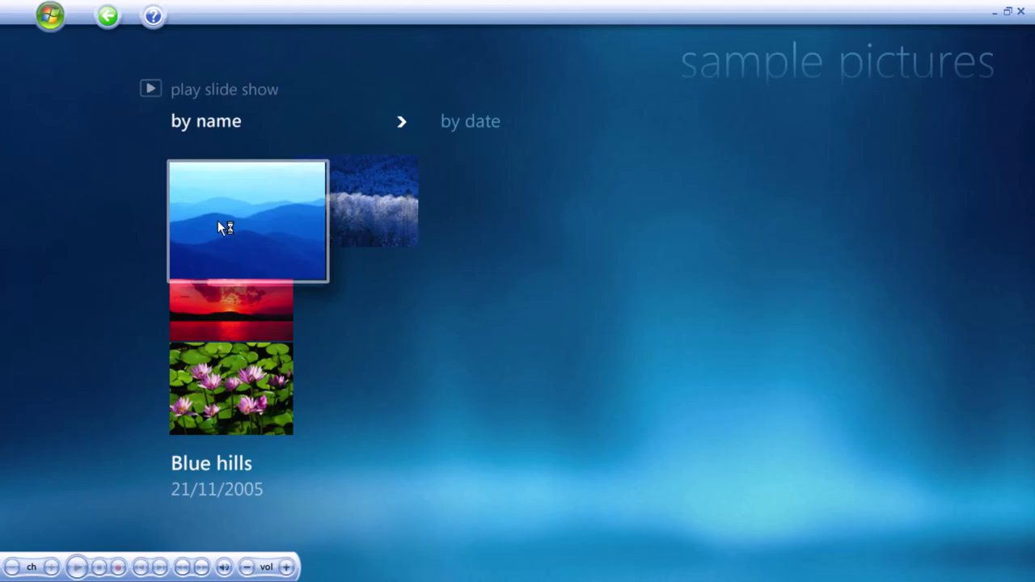
left_click(218, 221)
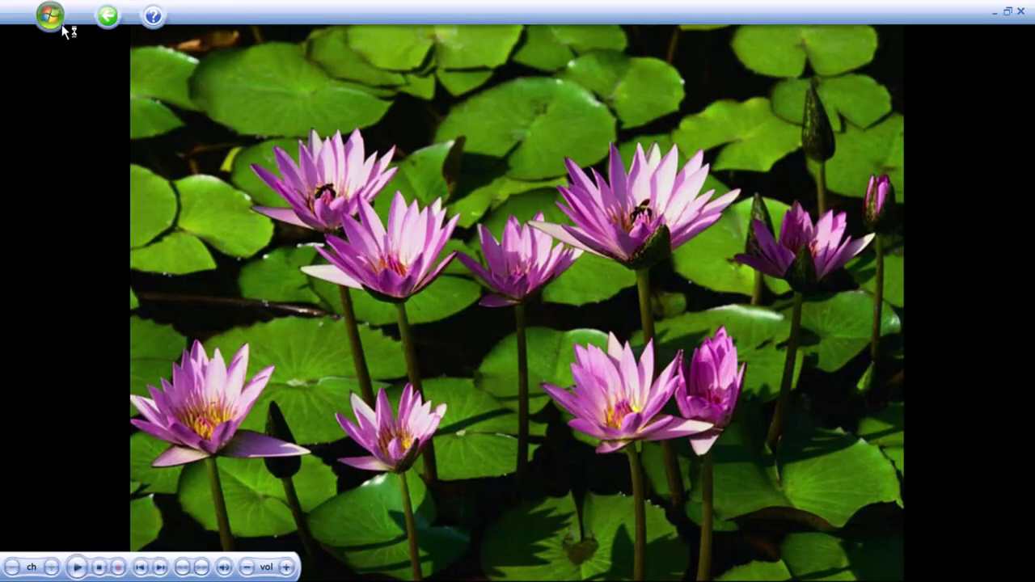
left_click(107, 18)
left_click(107, 20)
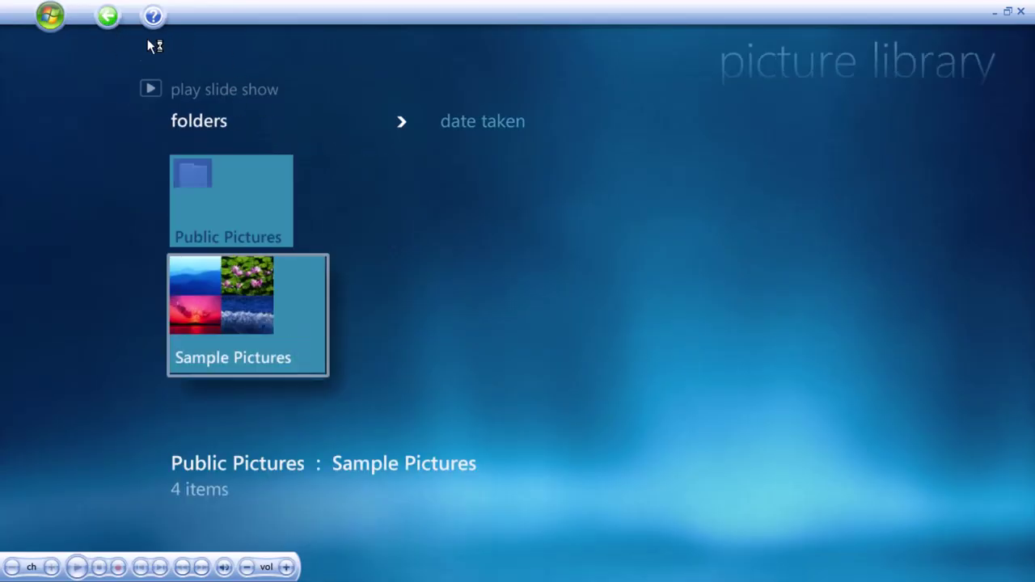
Check the library sorted by date taken, then play a slide show of the pictures.
left_click(450, 123)
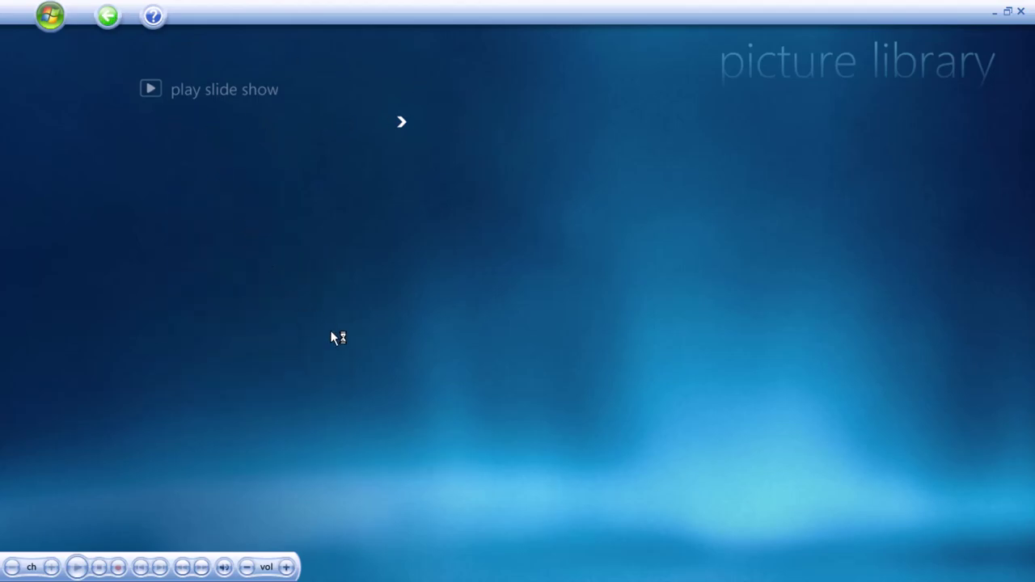
left_click(154, 123)
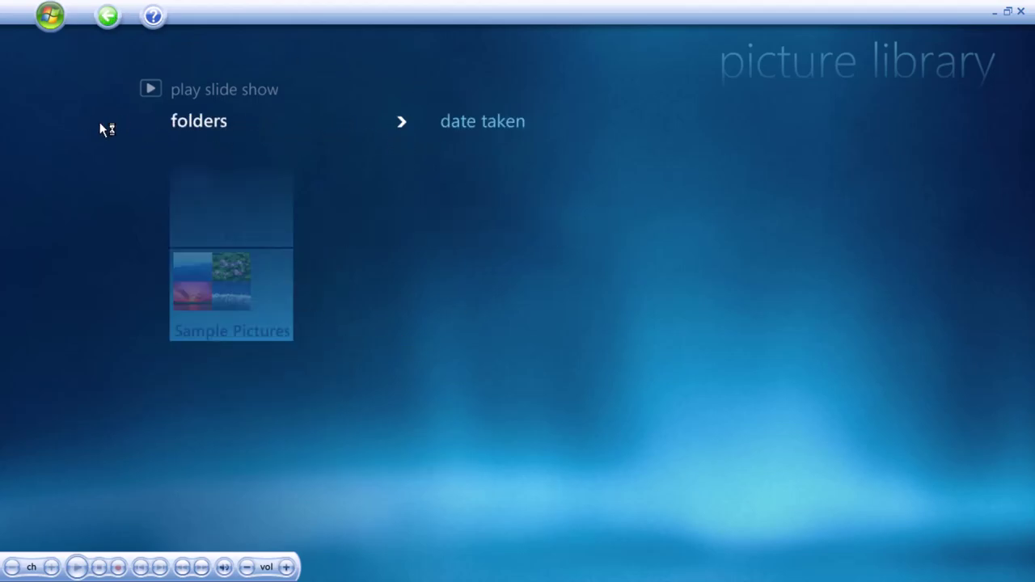
left_click(156, 88)
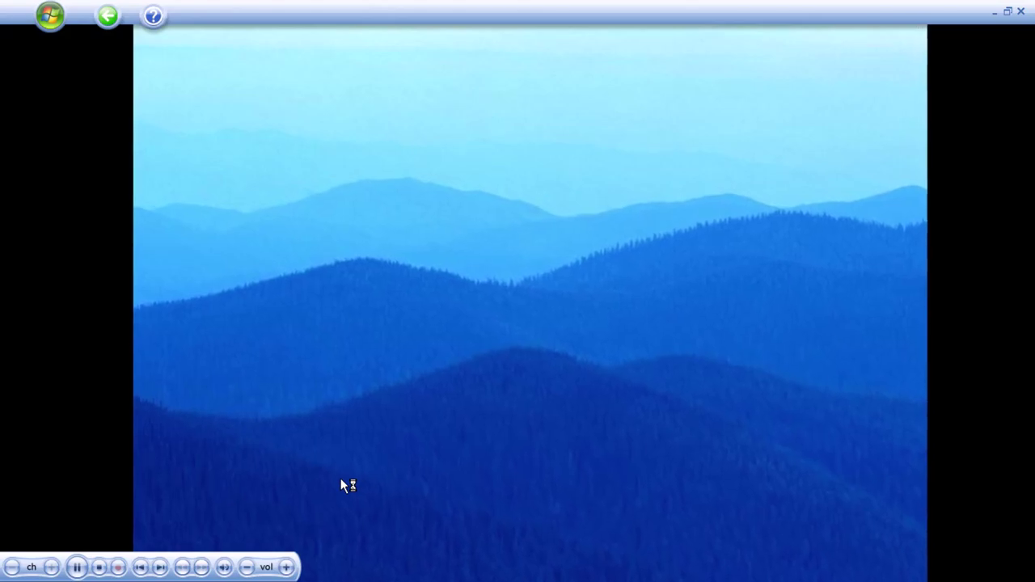
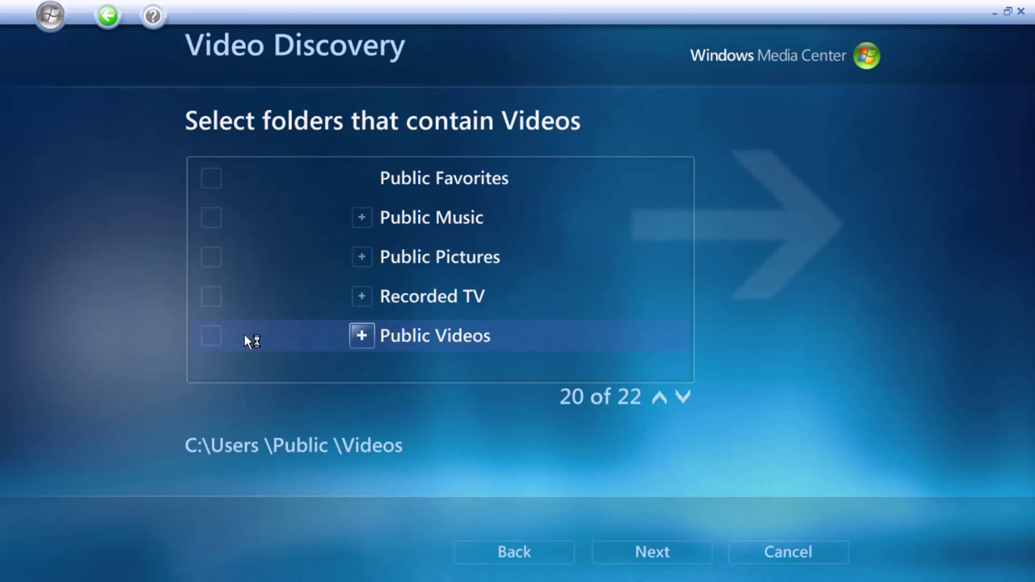
Finish adding the Public Videos folder and dismiss the Adding Media notice.
left_click(643, 547)
left_click(650, 550)
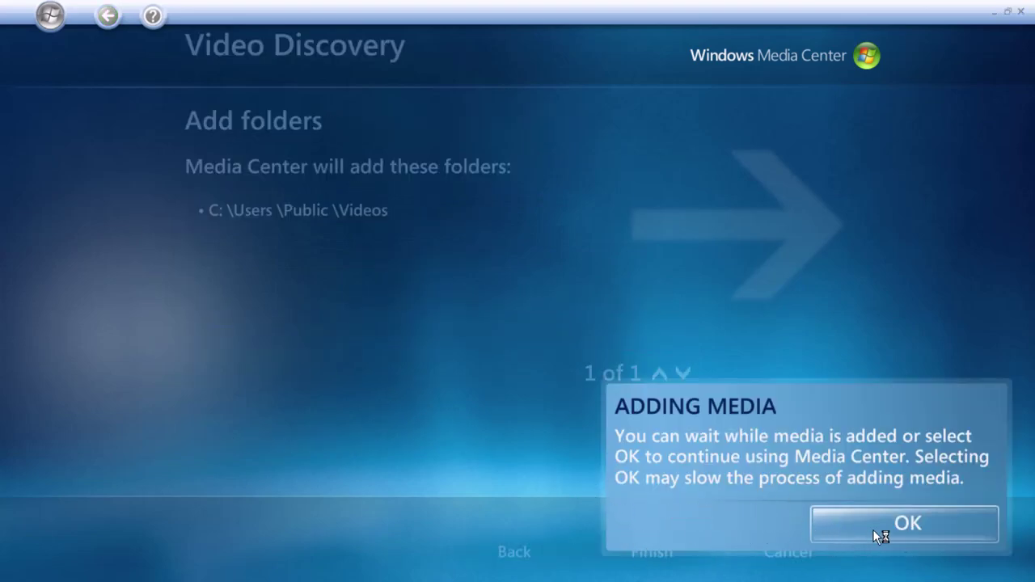
left_click(873, 529)
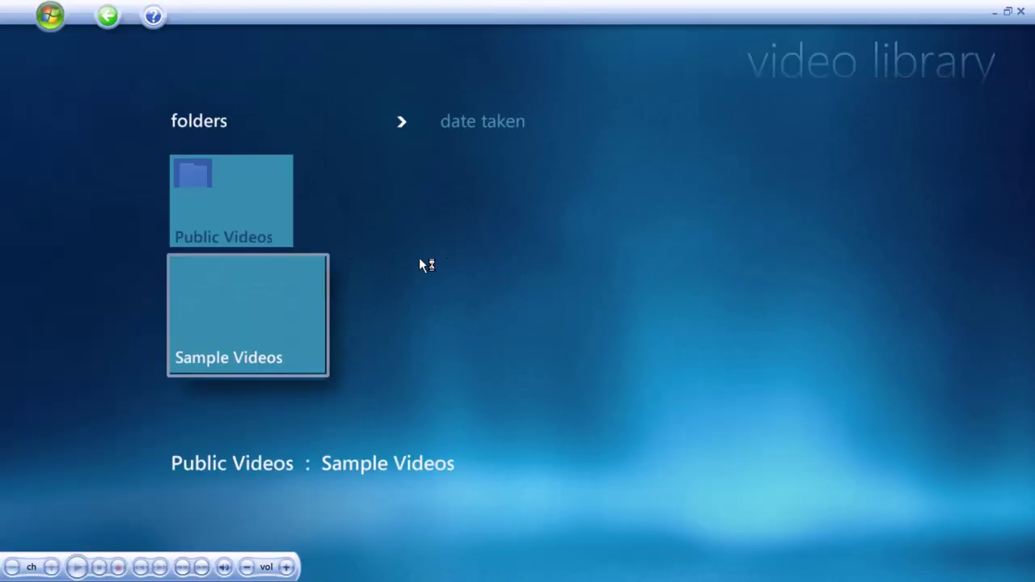
Look through the Sample Videos and Public Videos folders, then return to the start screen.
left_click(308, 296)
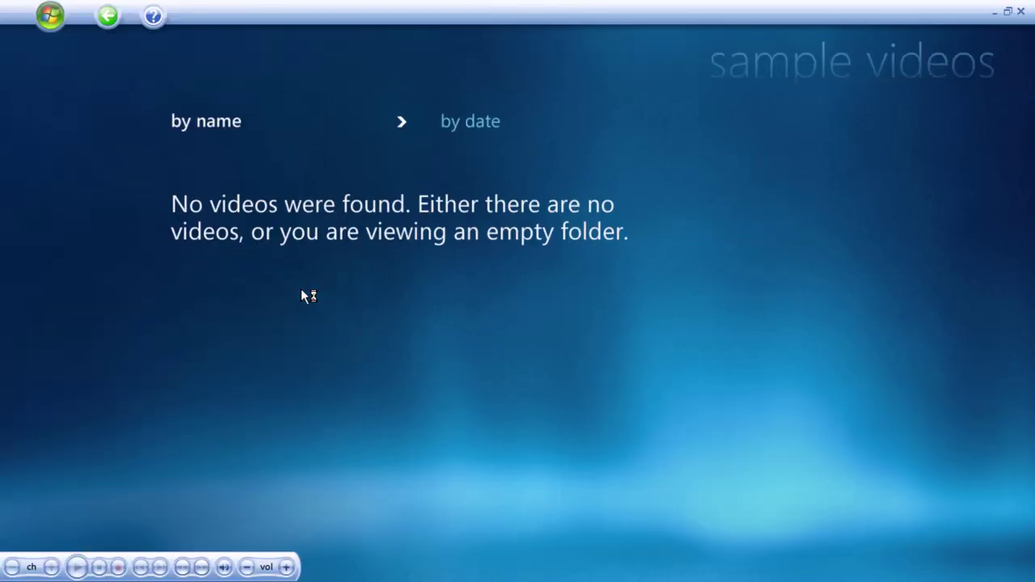
left_click(110, 18)
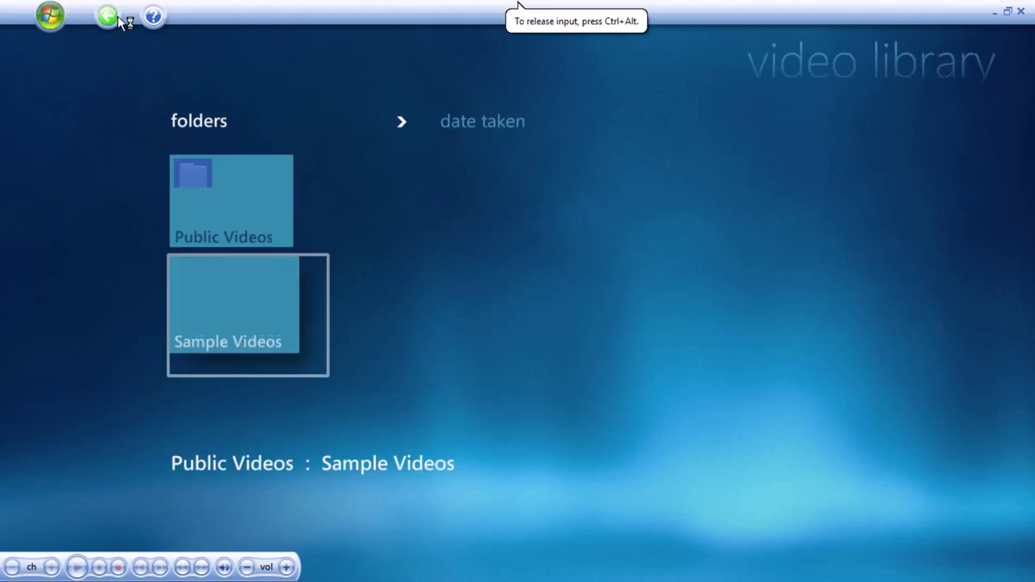
left_click(219, 185)
left_click(107, 17)
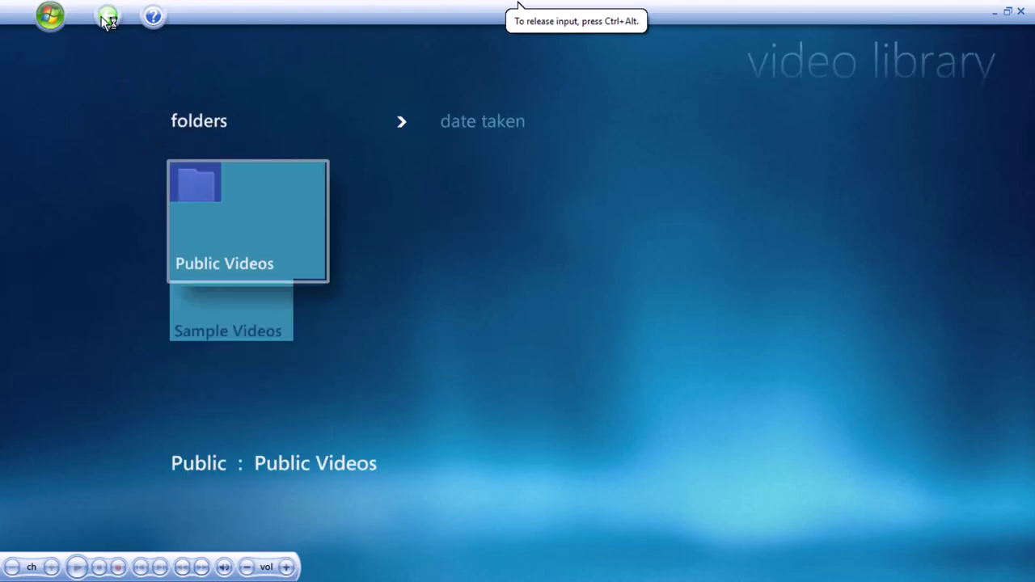
left_click(106, 17)
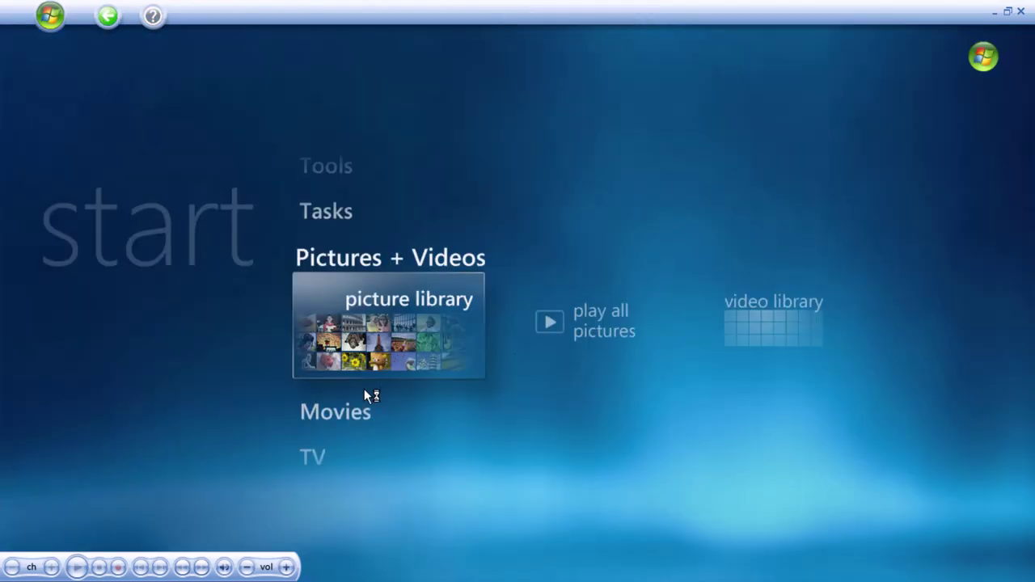
Open the empty Movie Library and go back to the start screen.
mouse_move(354, 418)
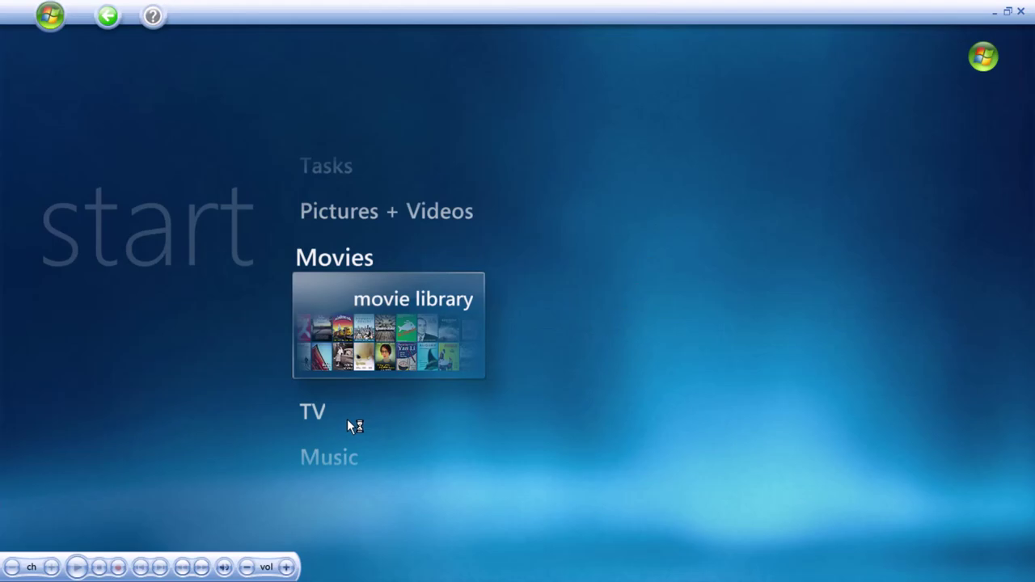
left_click(341, 348)
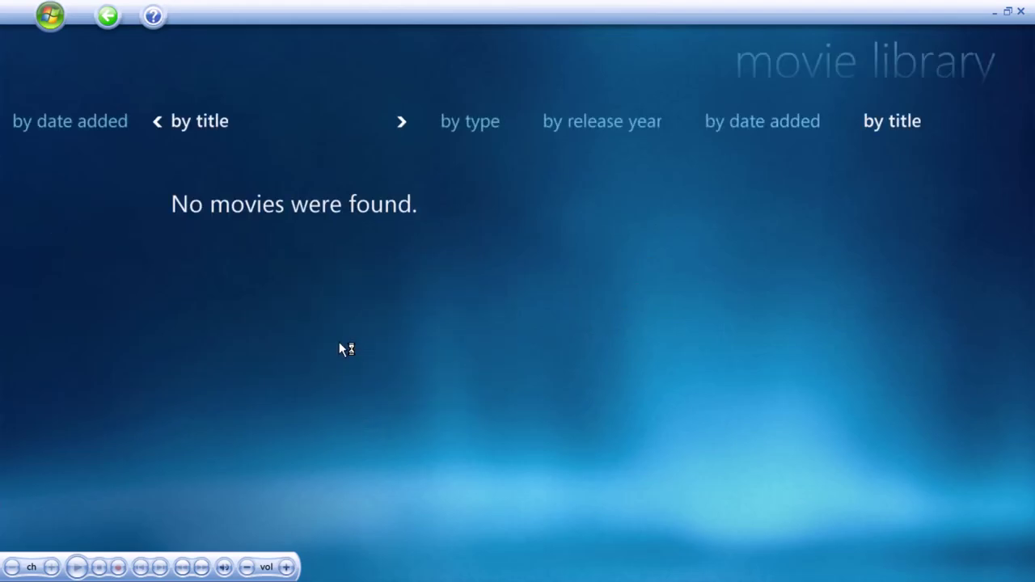
left_click(107, 16)
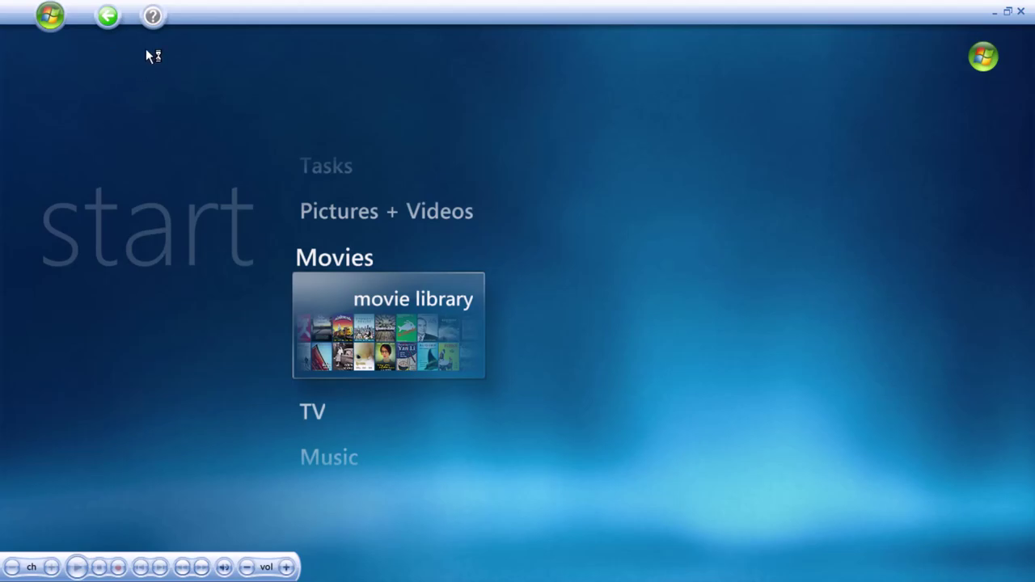
mouse_move(373, 409)
mouse_move(418, 400)
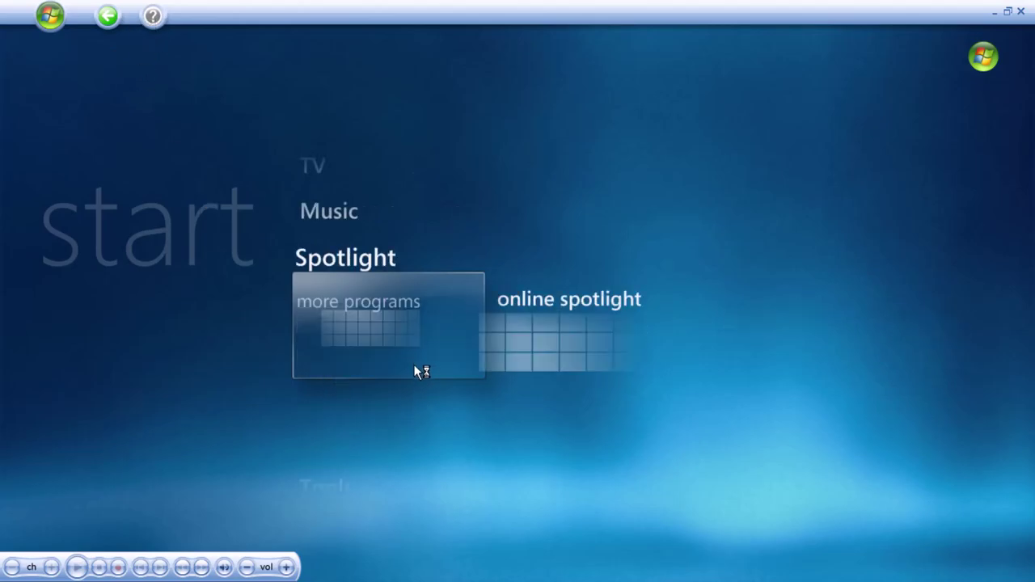
left_click(391, 346)
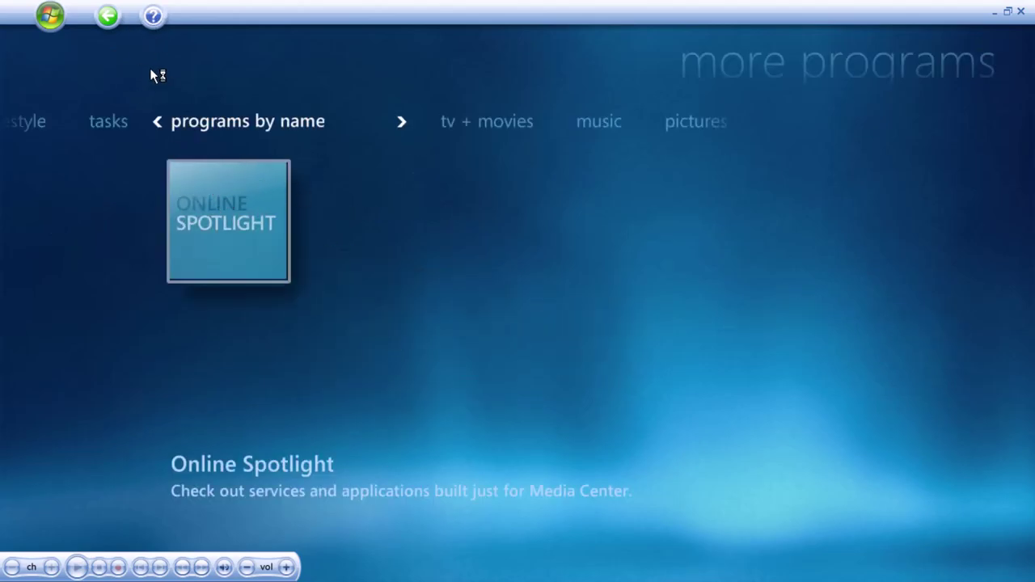
left_click(108, 14)
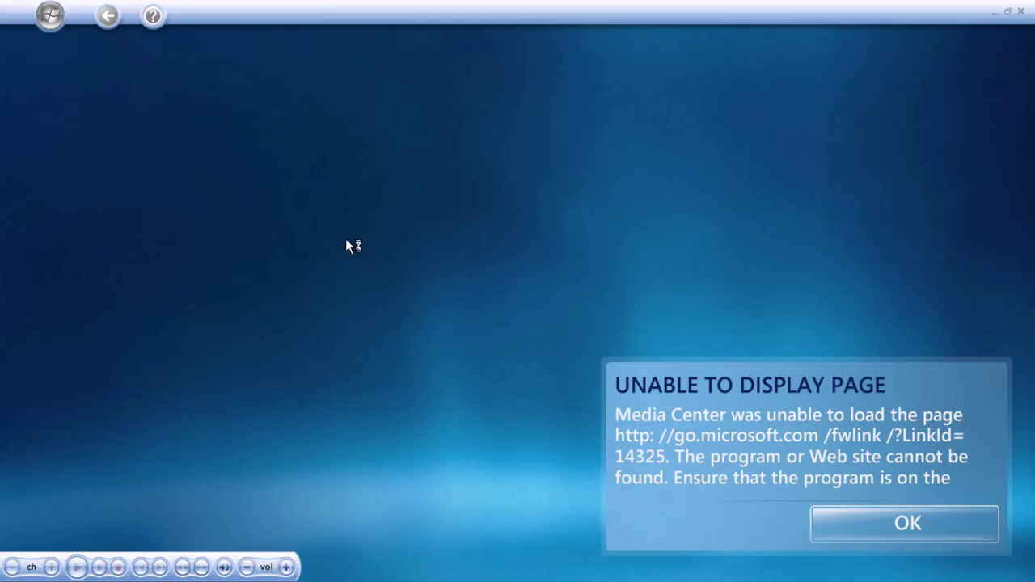
left_click(857, 528)
left_click(107, 17)
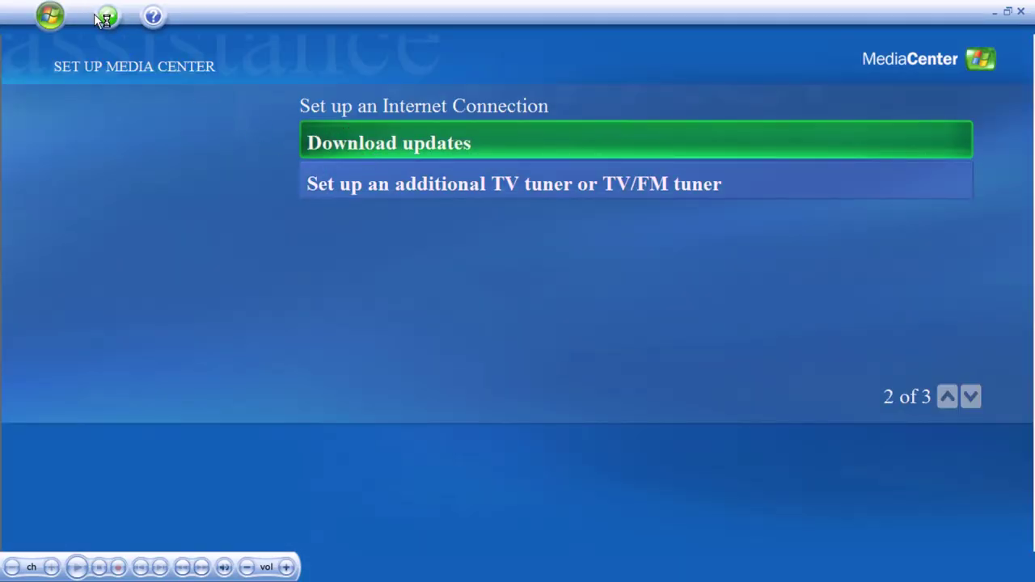
left_click(50, 16)
key("Return")
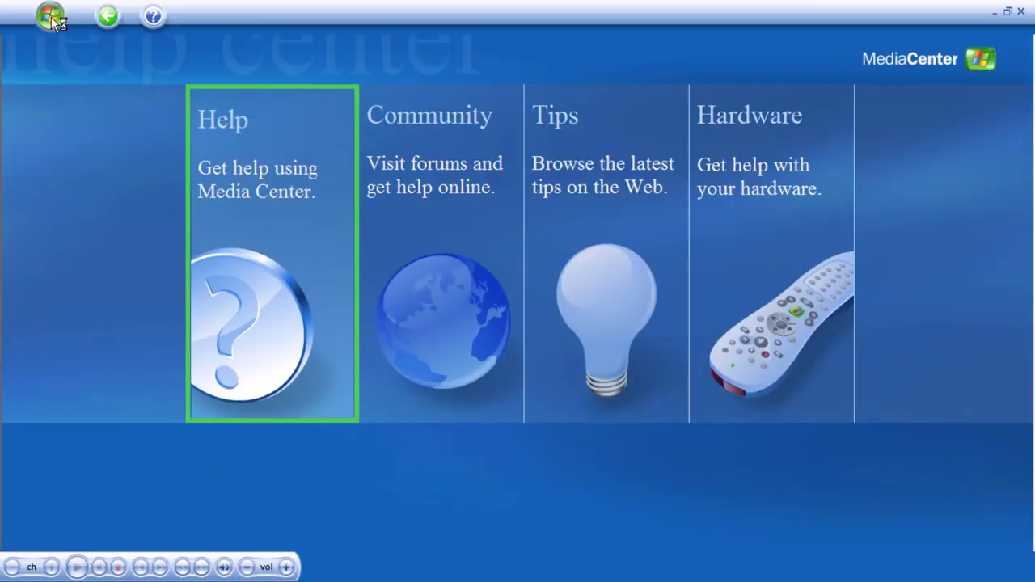
left_click(50, 16)
key("Return")
left_click(110, 17)
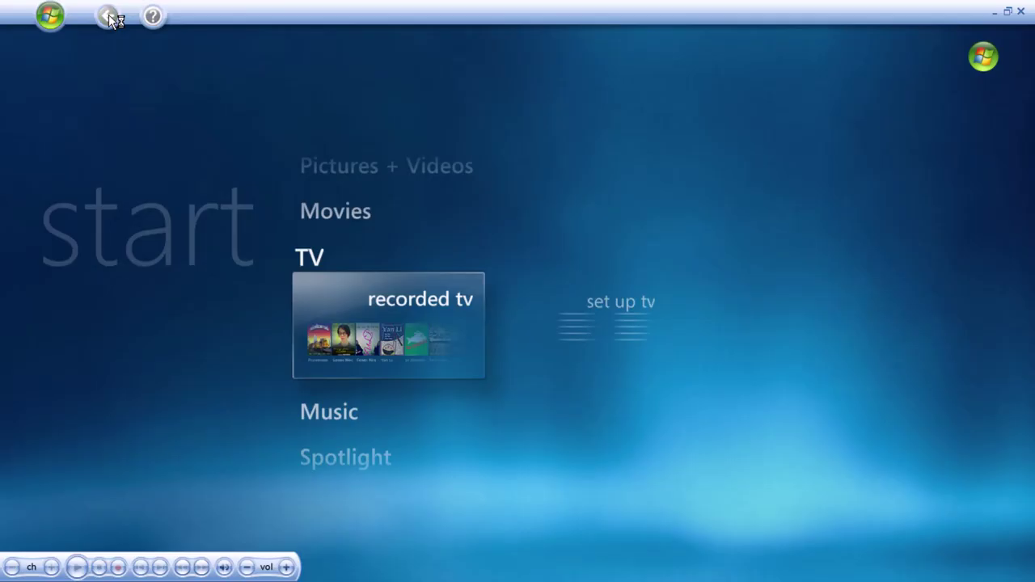
Open the Music Library and start adding folders from this computer.
left_click(324, 415)
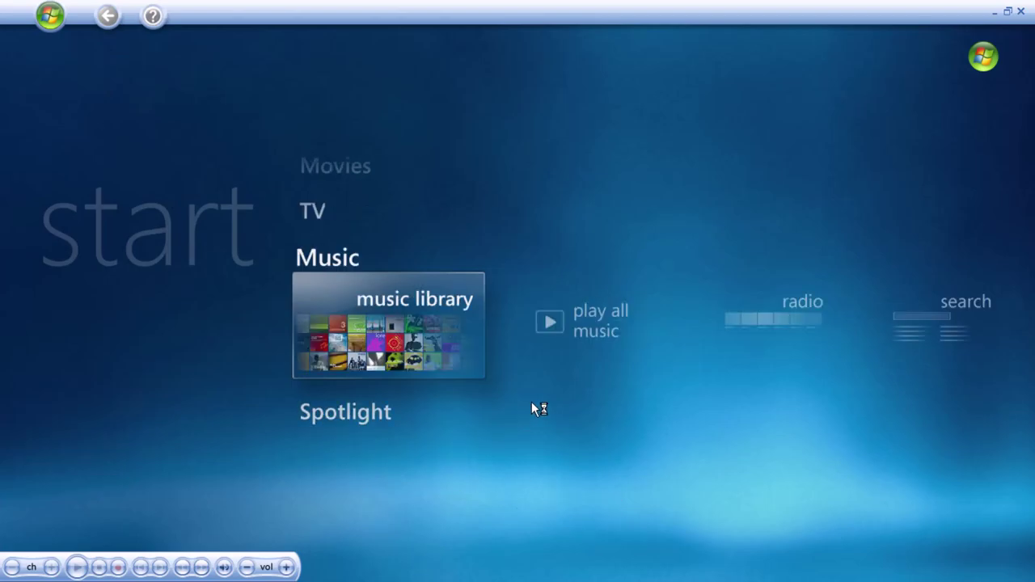
left_click(376, 323)
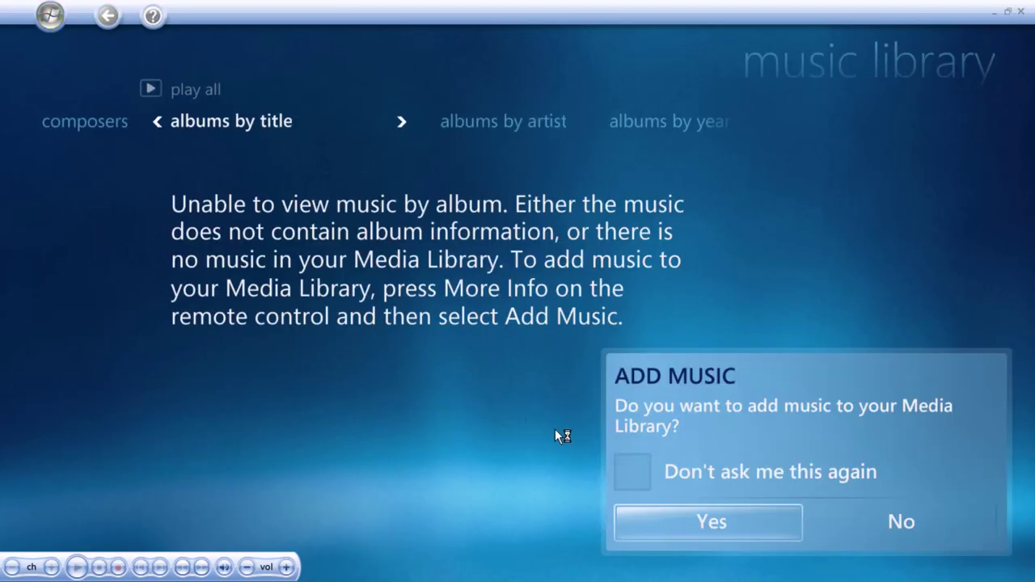
left_click(739, 527)
left_click(262, 238)
left_click(665, 562)
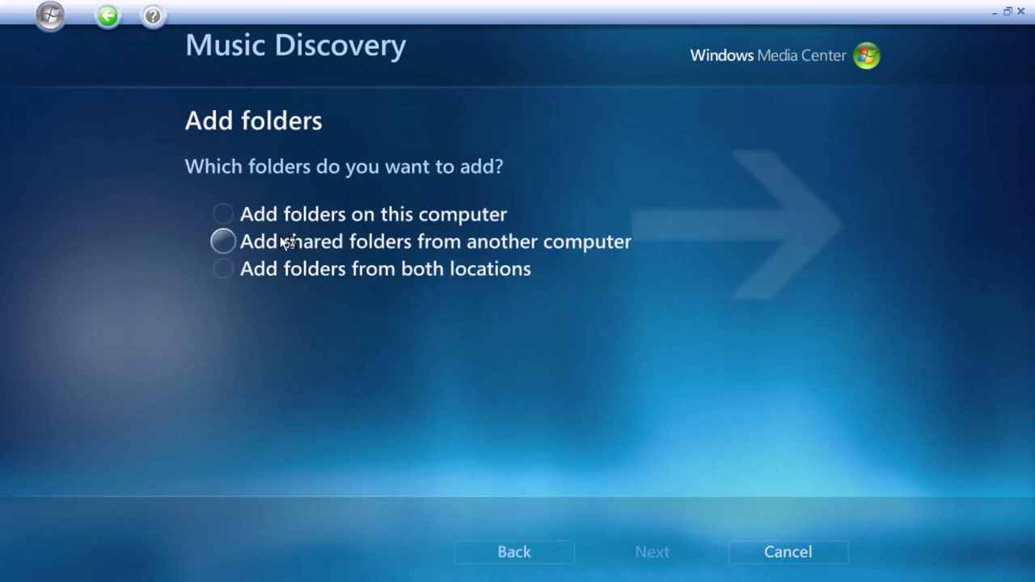
left_click(267, 214)
left_click(653, 558)
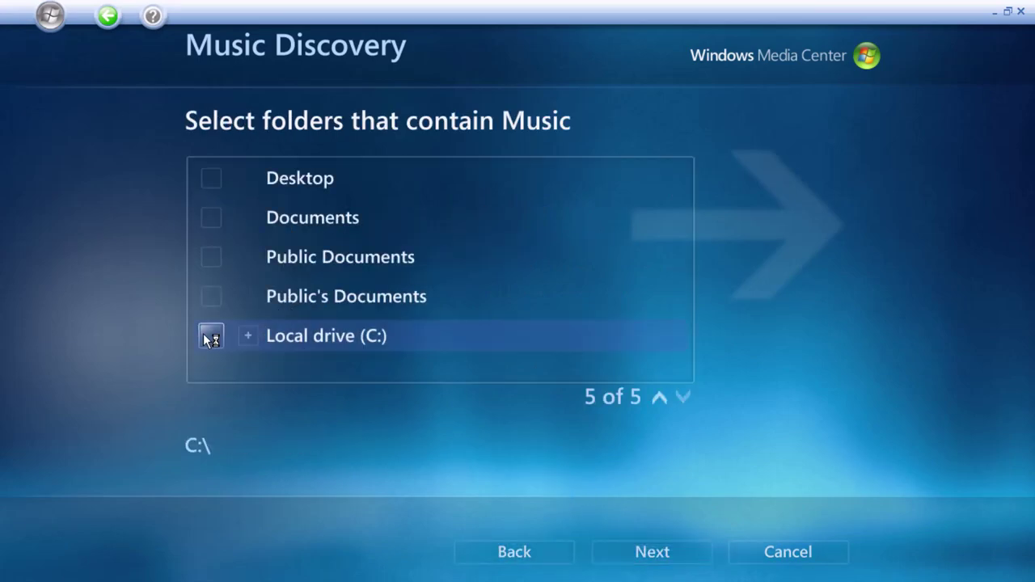
Select C:\Users\Public\Music and finish adding it to the music library.
left_click(248, 338)
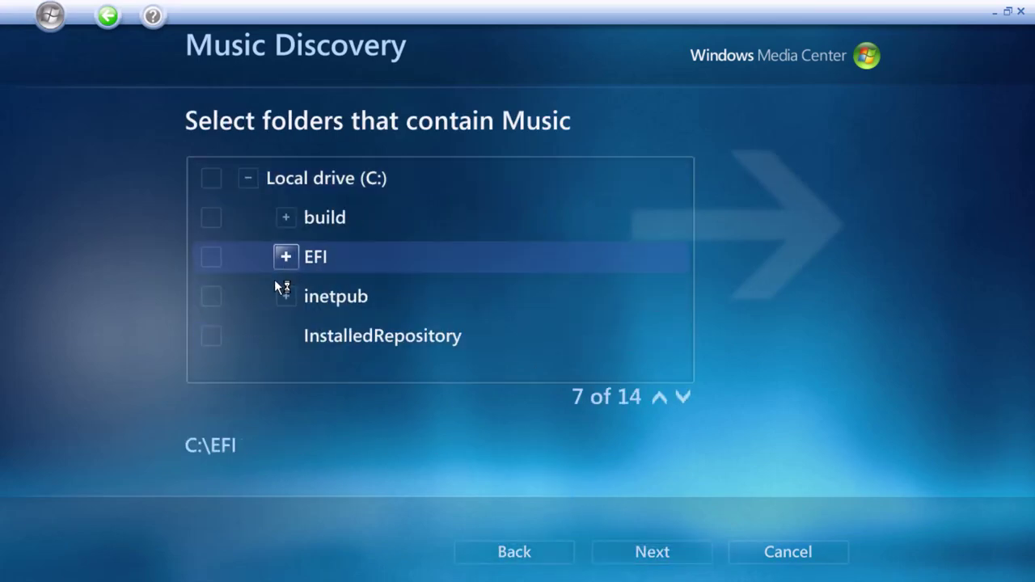
scroll(285, 267, "down", 5)
left_click(285, 257)
left_click(323, 335)
scroll(360, 291, "down", 5)
left_click(211, 257)
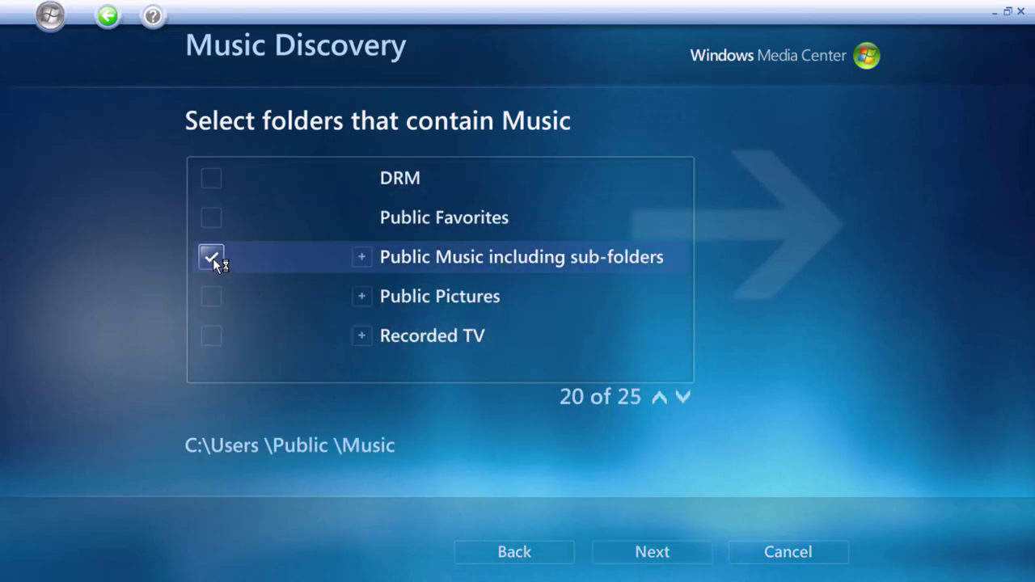
left_click(668, 550)
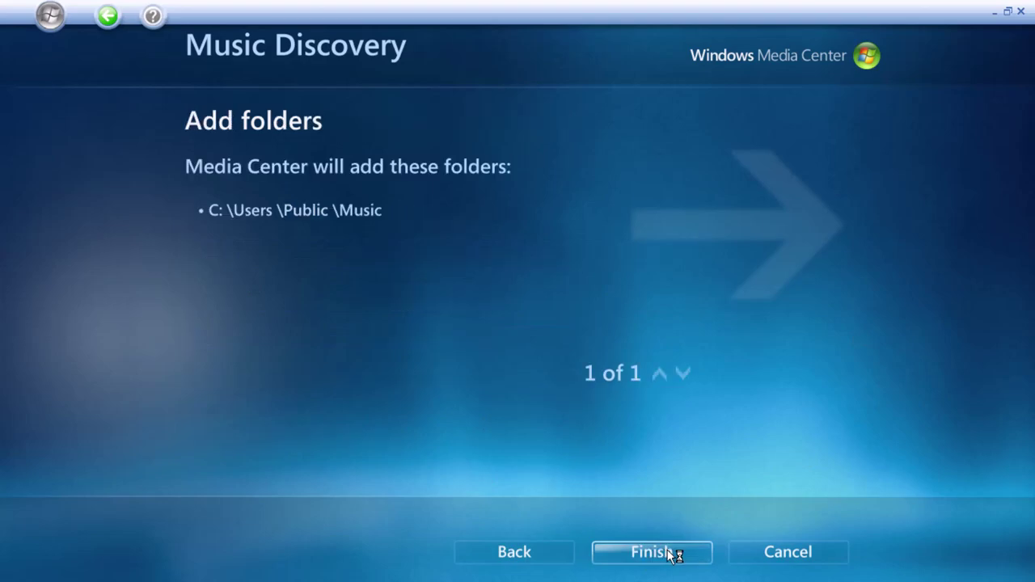
left_click(670, 553)
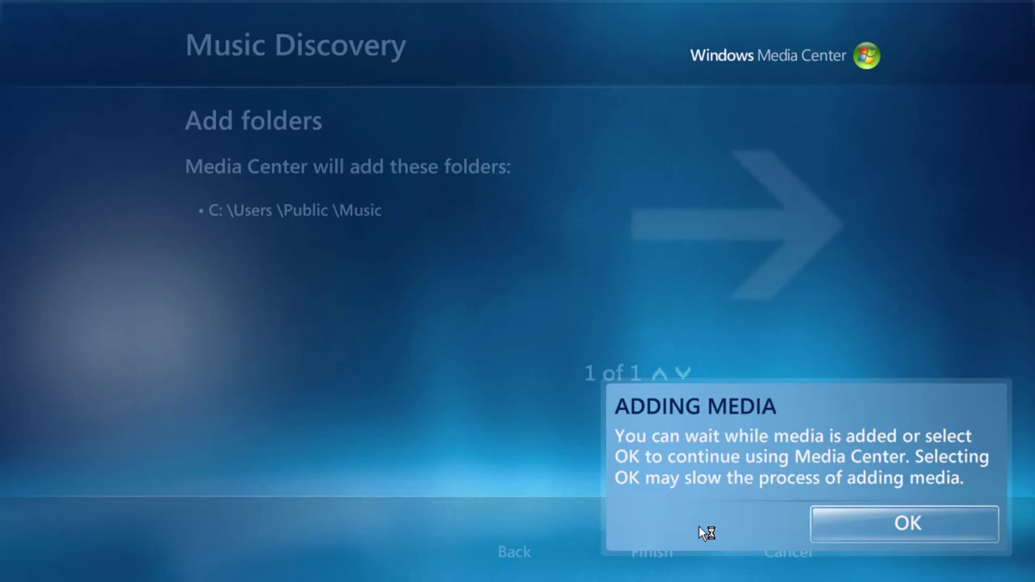
left_click(889, 527)
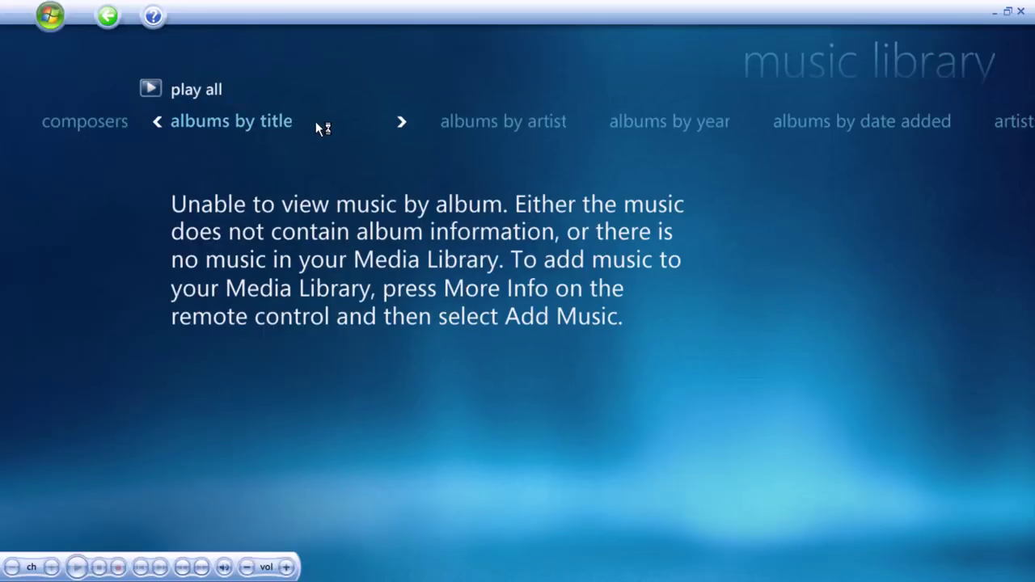
Start adding more music from folders on this computer and expand C:\Windows.
right_click(547, 355)
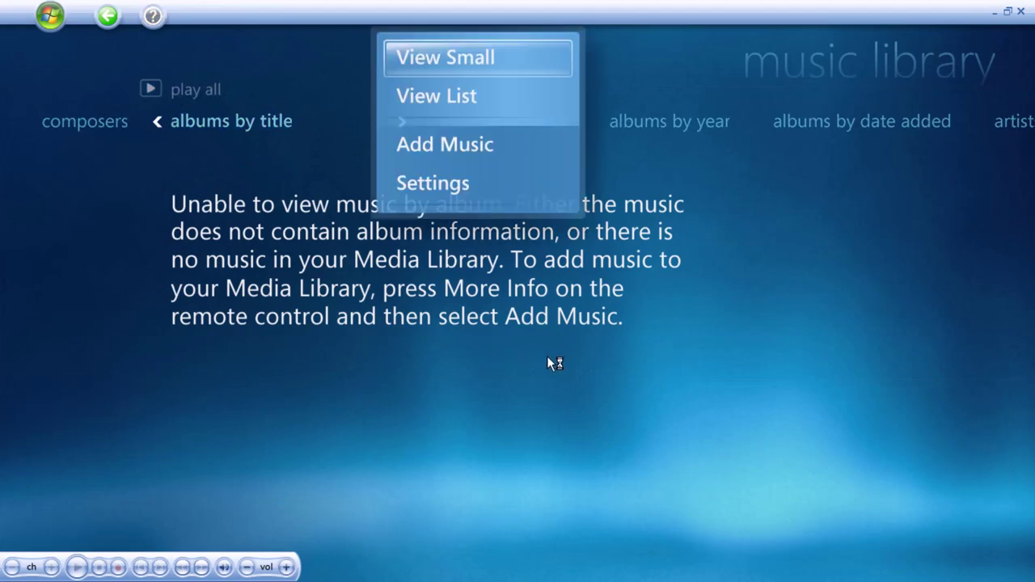
left_click(466, 151)
left_click(665, 550)
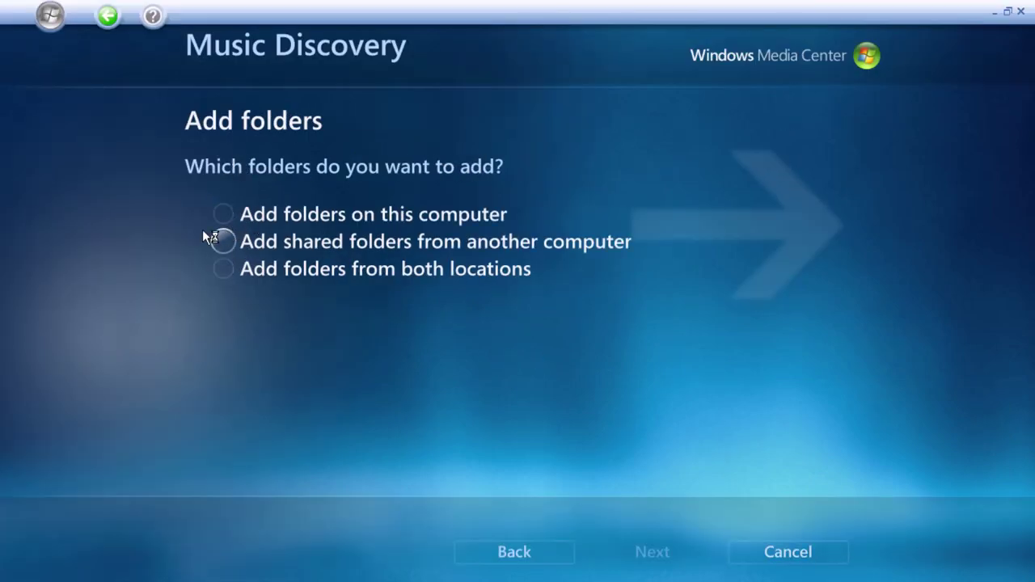
left_click(260, 227)
left_click(647, 551)
left_click(247, 340)
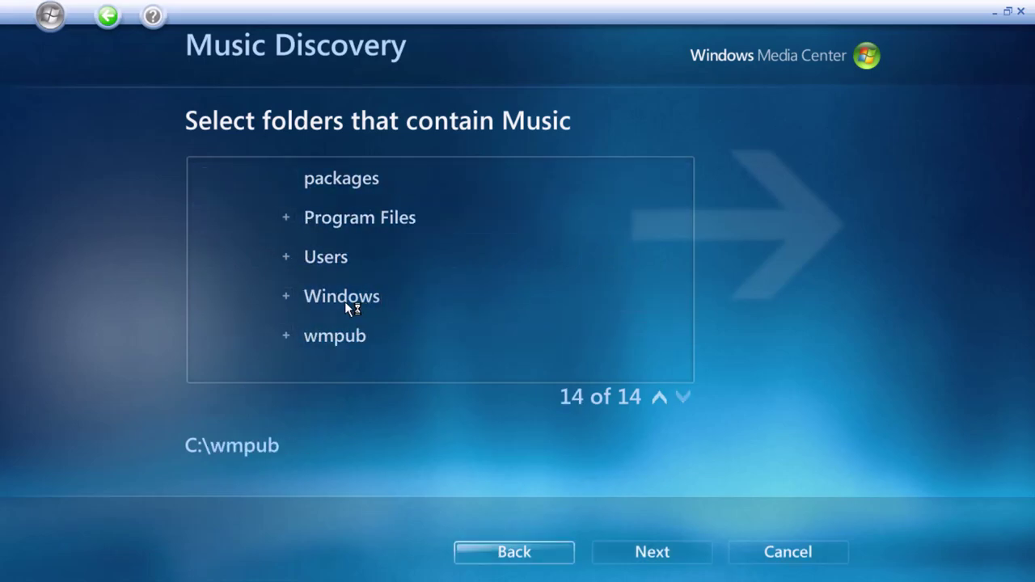
left_click(293, 296)
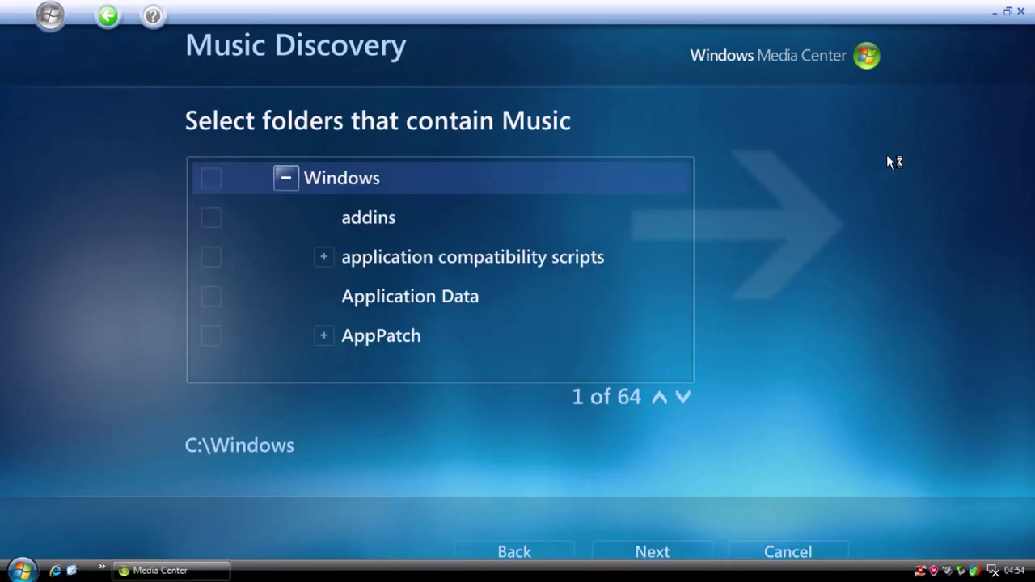
Tick the Media folder and finish adding C:\Windows\Media to the library.
key("super+e")
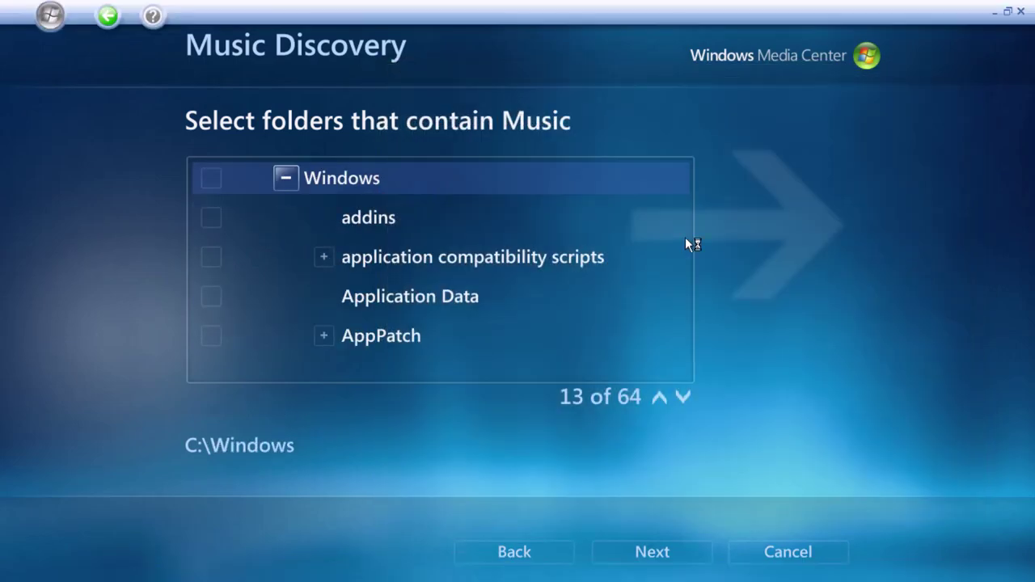
mouse_move(680, 397)
left_mouse_down()
mouse_move(655, 403)
mouse_move(683, 398)
left_mouse_up()
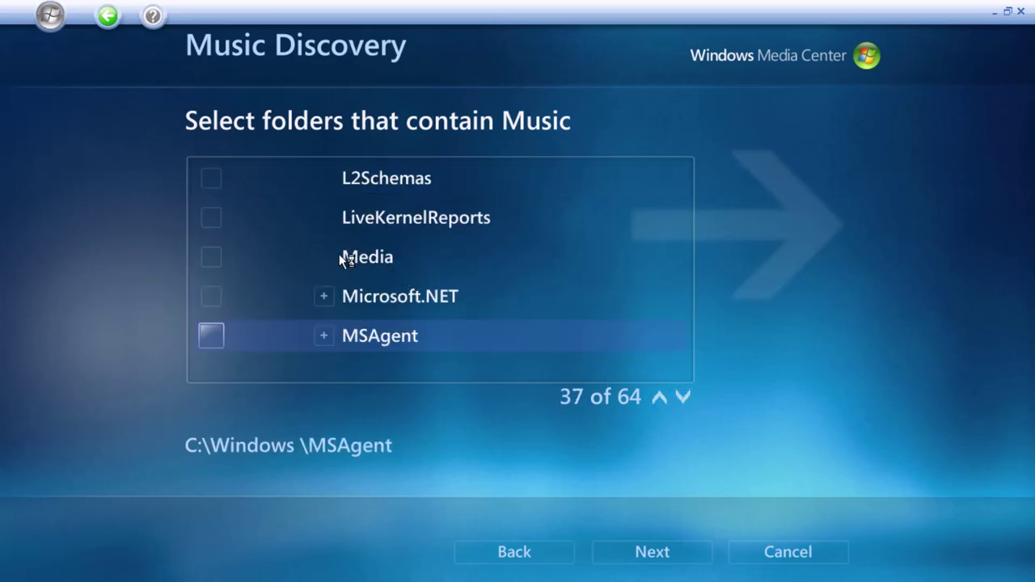
scroll(210, 255, "down", 1)
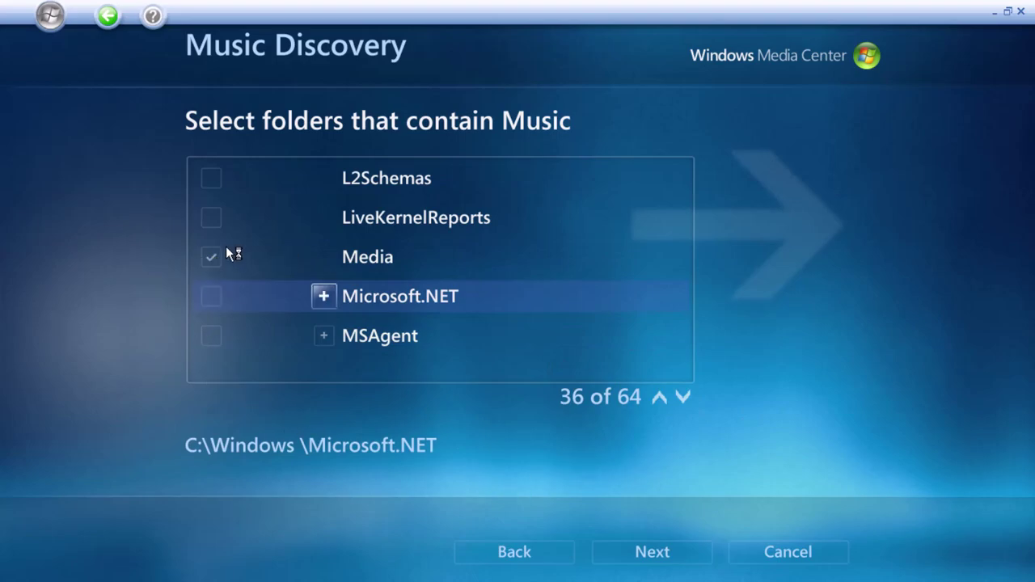
left_click(627, 551)
left_click(628, 551)
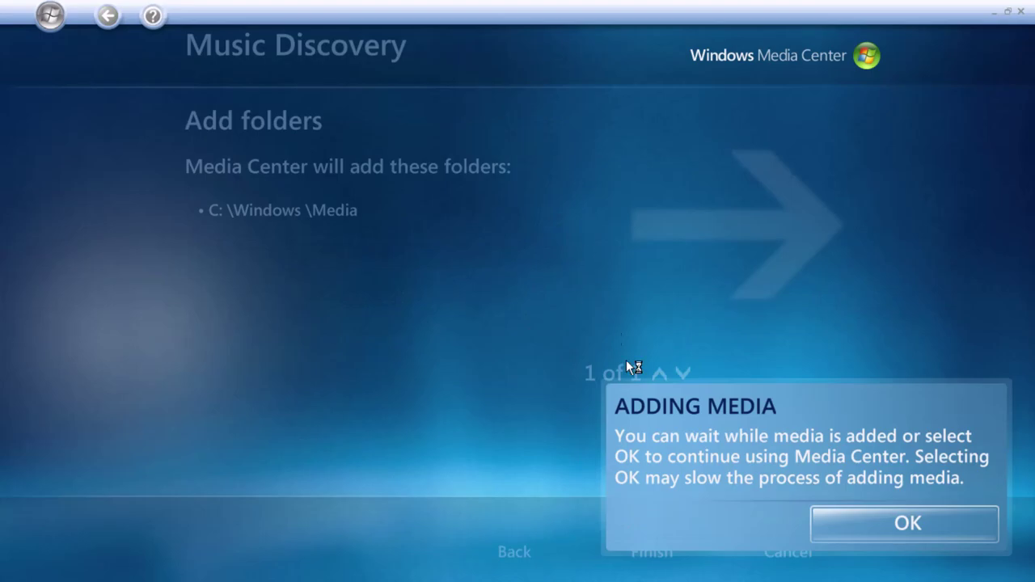
left_click(906, 534)
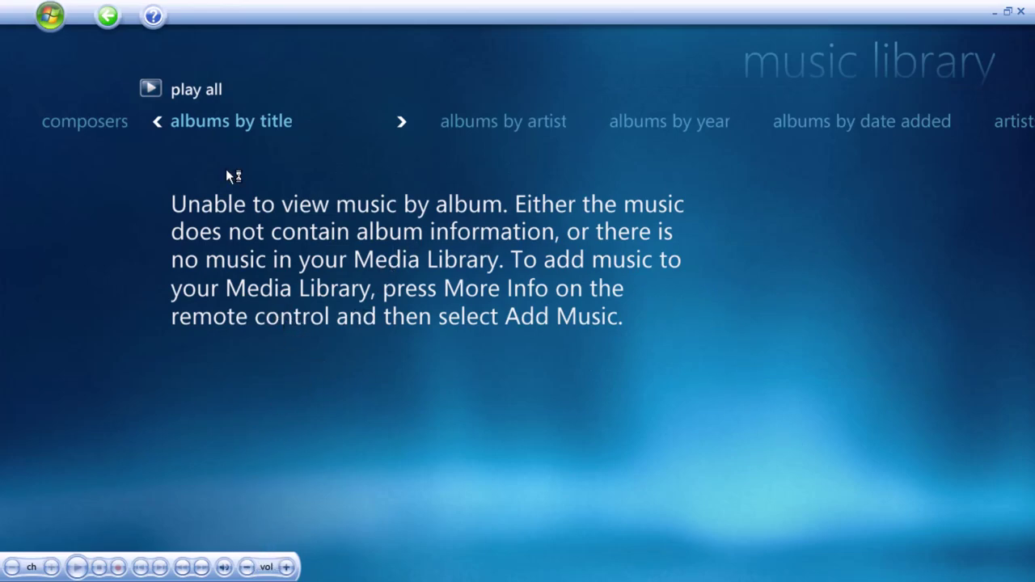
Try the music library options menu, switch to small view, and reopen the library.
right_click(259, 196)
left_click(263, 212)
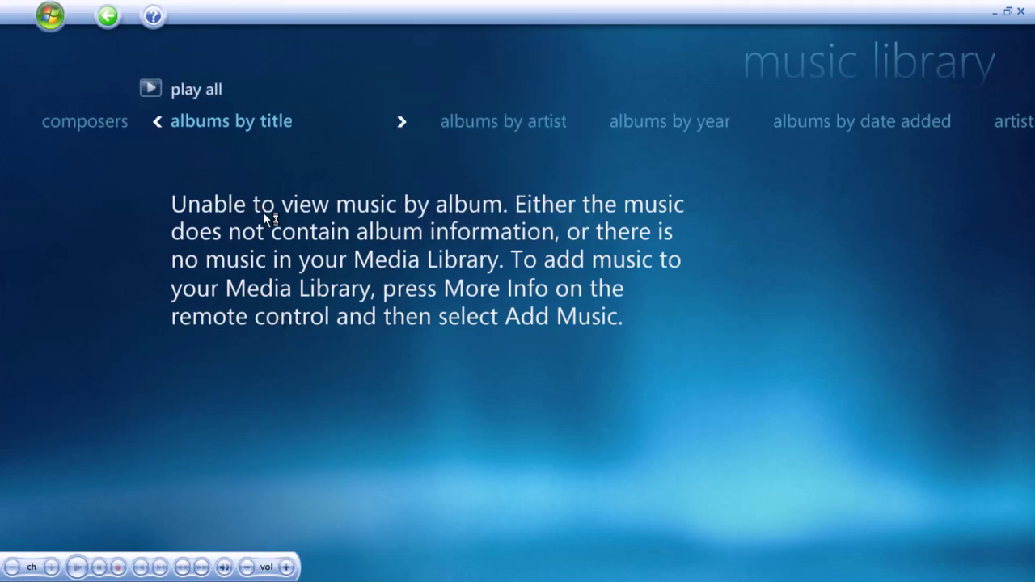
right_click(263, 211)
left_click(121, 81)
right_click(222, 129)
left_click(120, 85)
key("BackSpace")
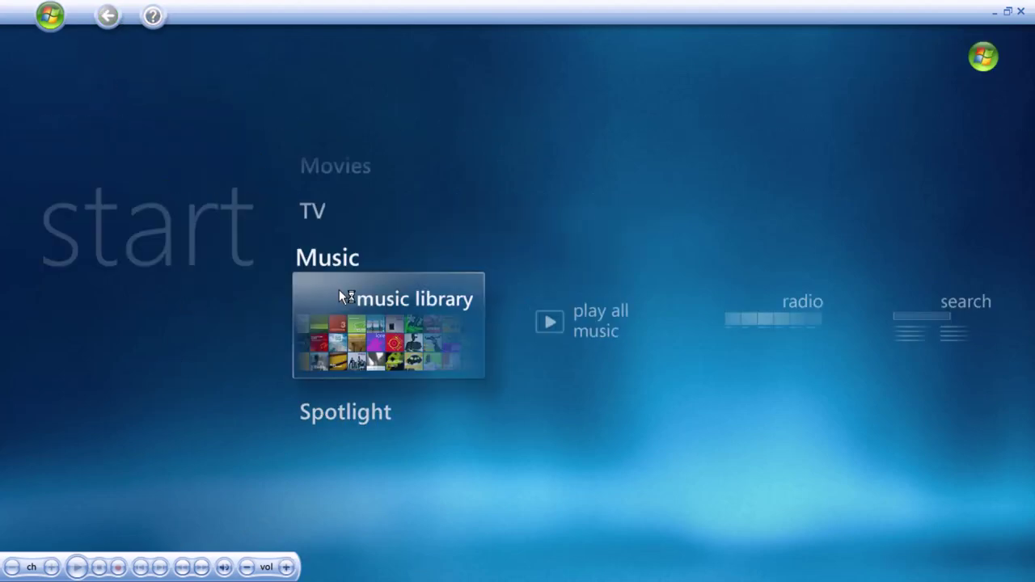
left_click(339, 290)
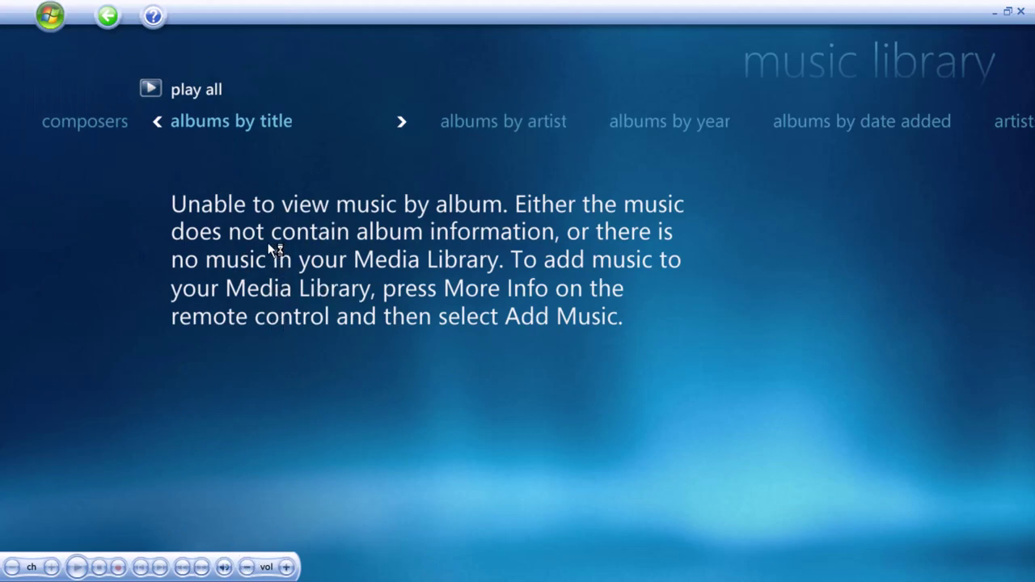
Open Media Center settings from the library menu, then return to the music library.
right_click(296, 246)
left_click(296, 260)
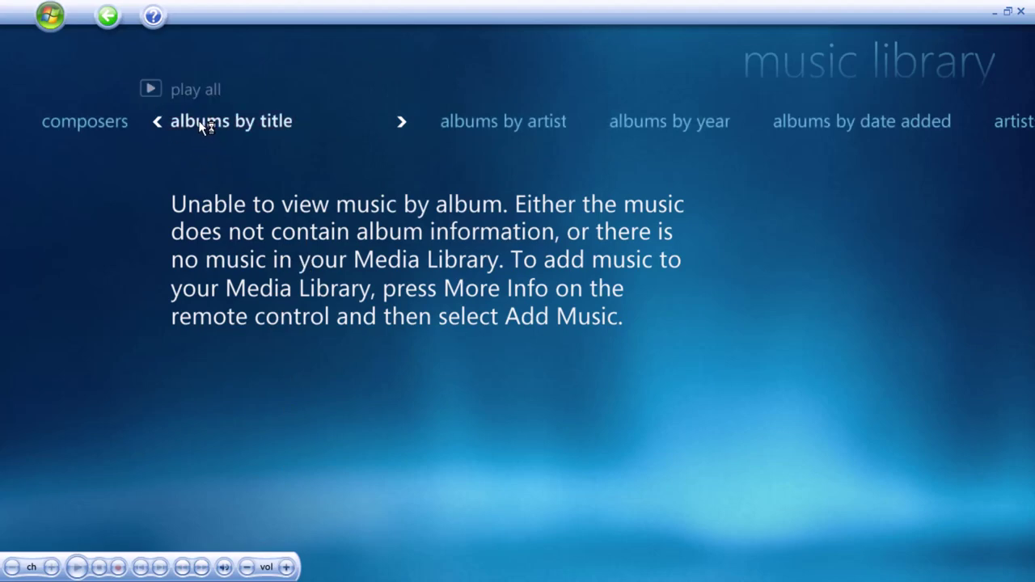
right_click(252, 242)
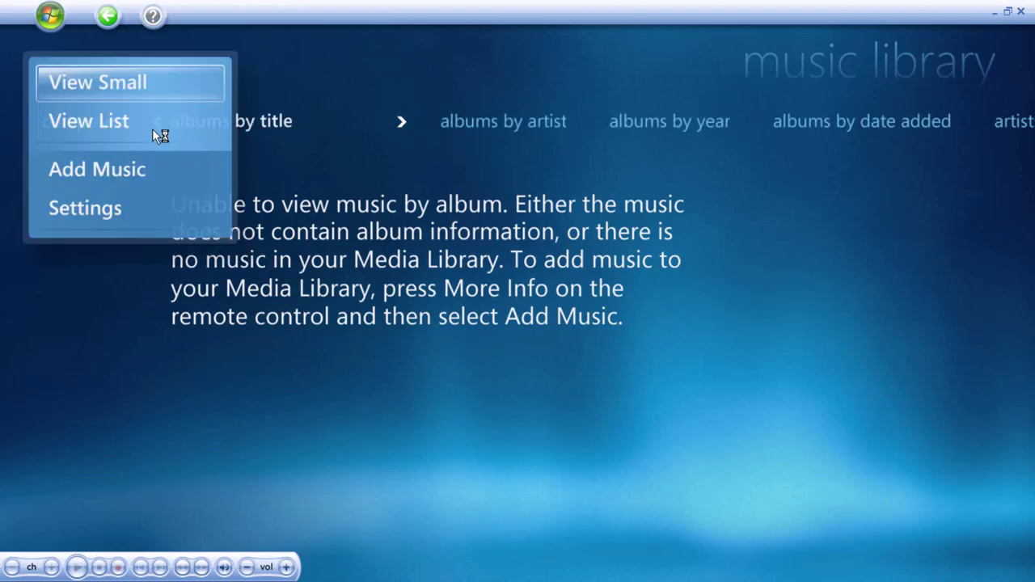
left_click(94, 212)
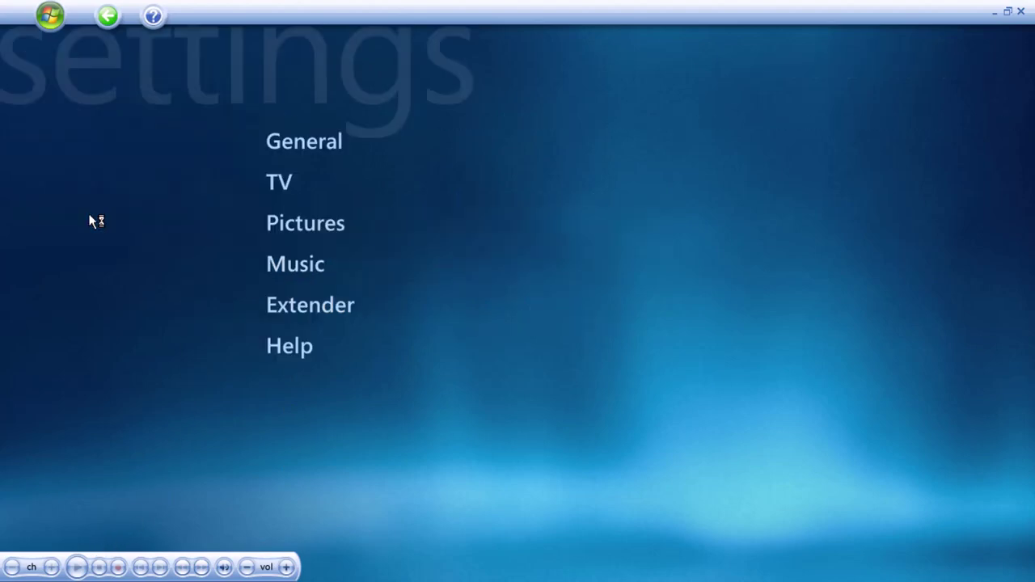
left_click(48, 16)
left_click(99, 21)
left_click(106, 24)
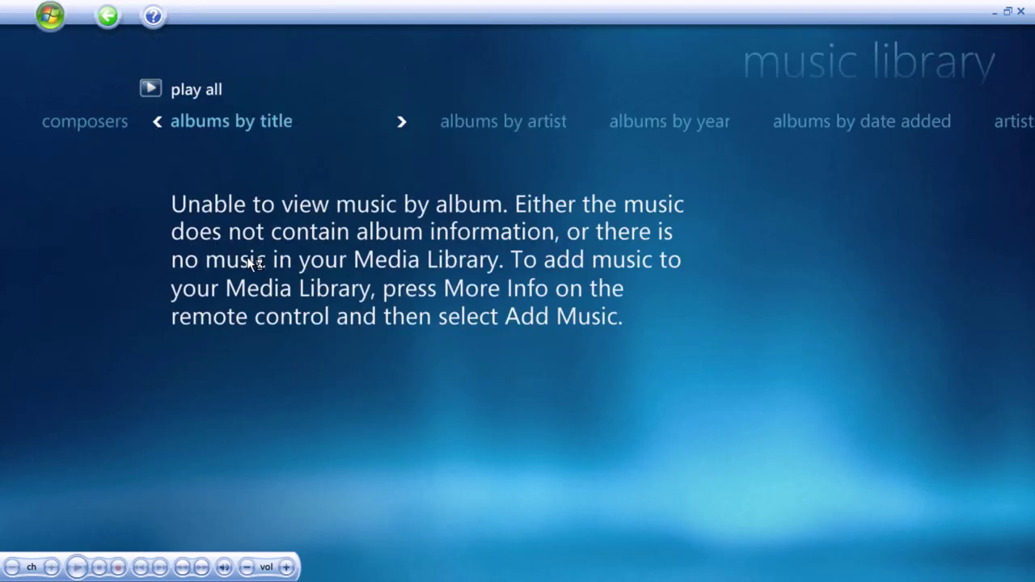
Start Add Music from the library menu, cancel it, and return to the start screen.
right_click(267, 287)
left_click(424, 147)
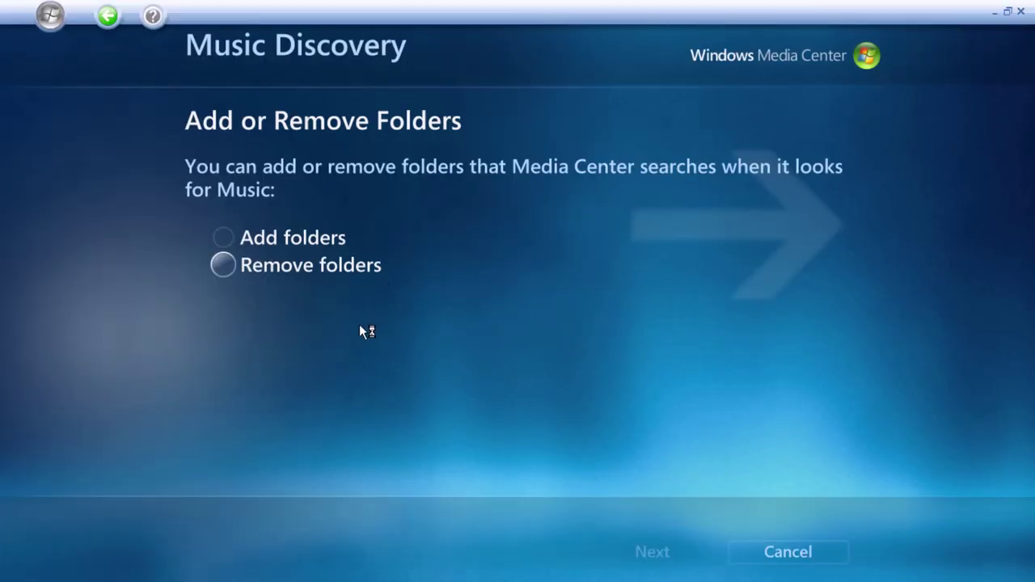
left_click(778, 554)
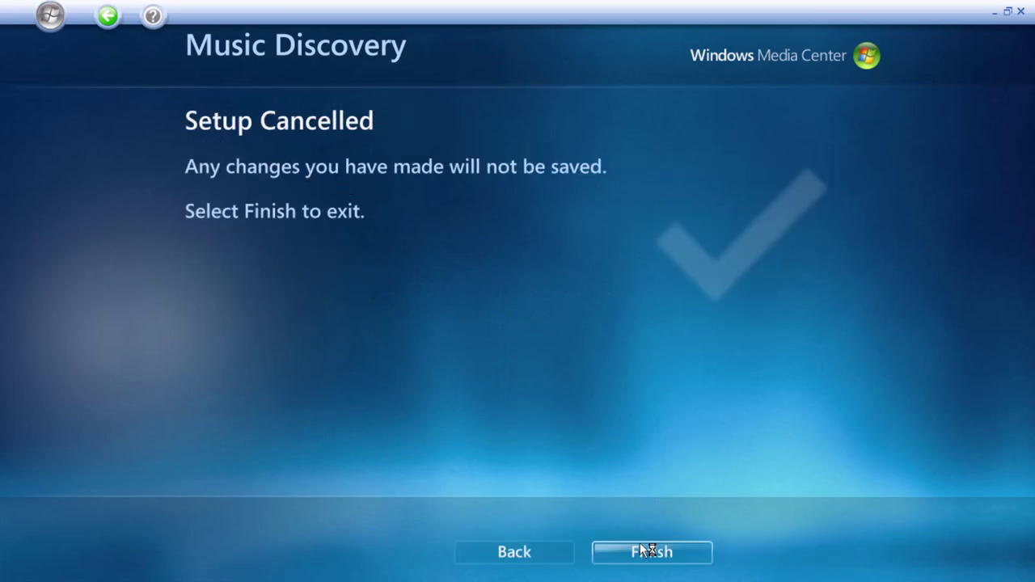
left_click(645, 551)
left_click(109, 17)
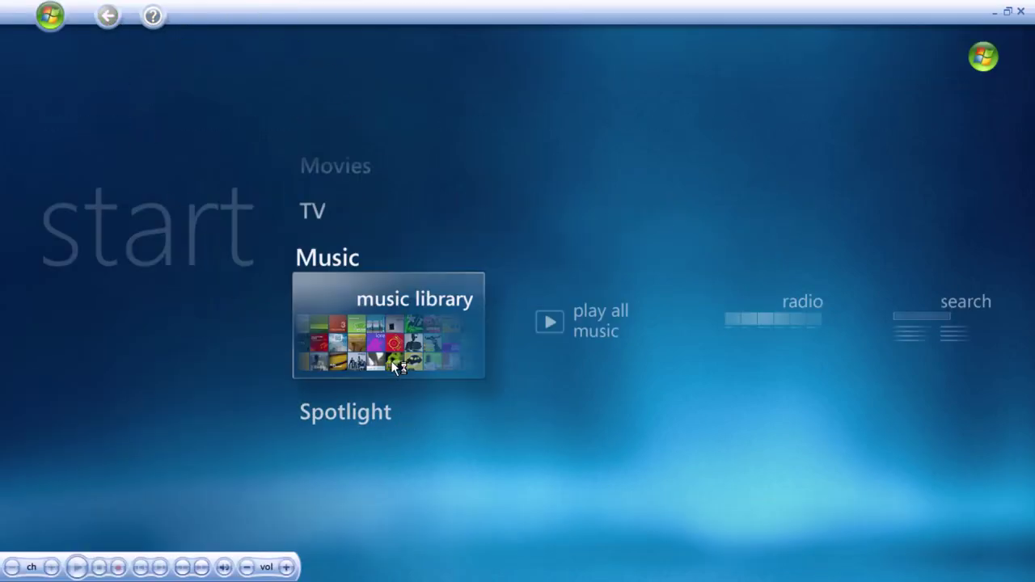
Scroll the start screen down to Settings, open it, and return to start.
scroll(396, 366, "down", 1)
scroll(406, 368, "down", 5)
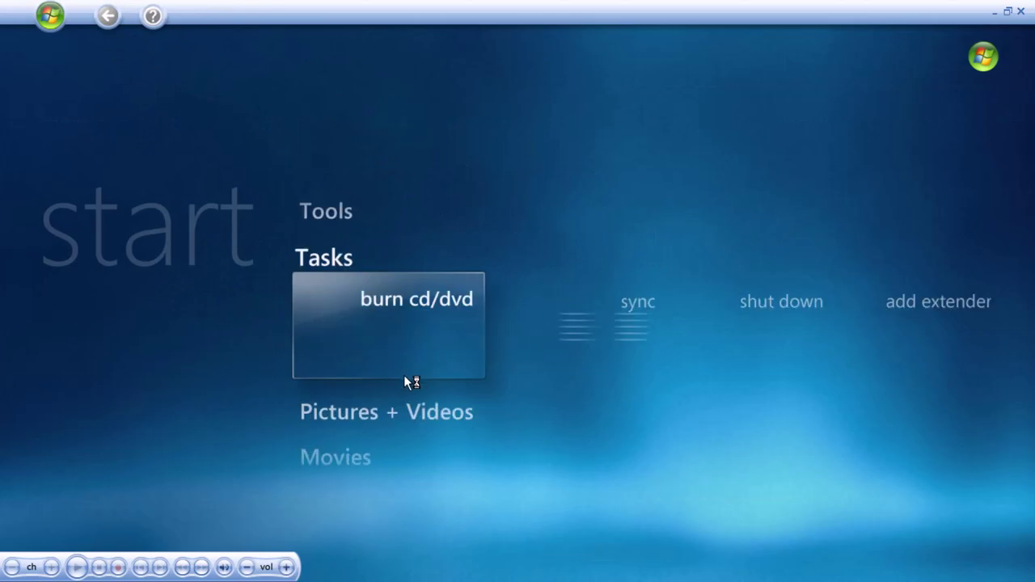
scroll(403, 375, "down", 1)
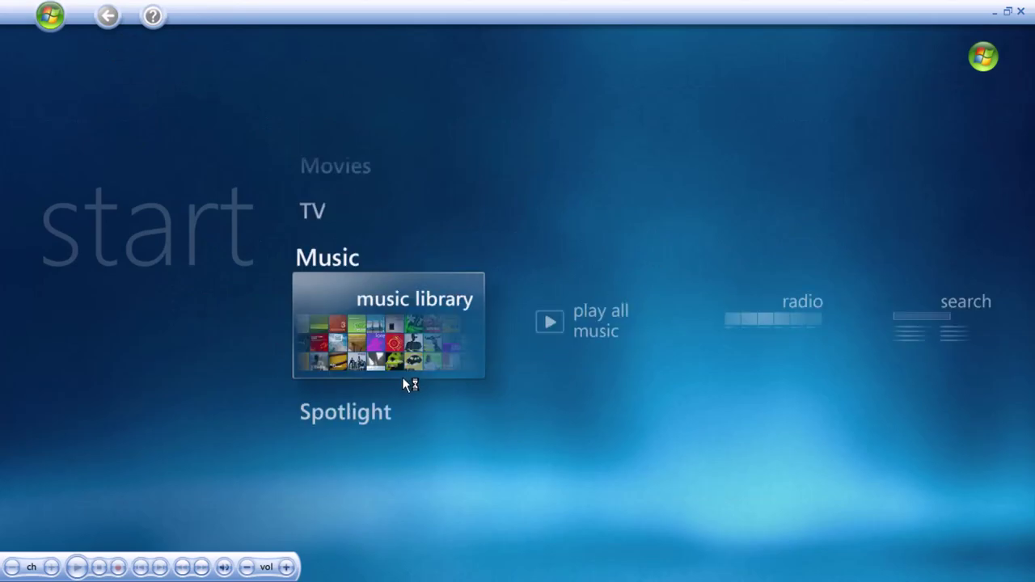
scroll(402, 377, "down", 1)
scroll(401, 380, "down", 1)
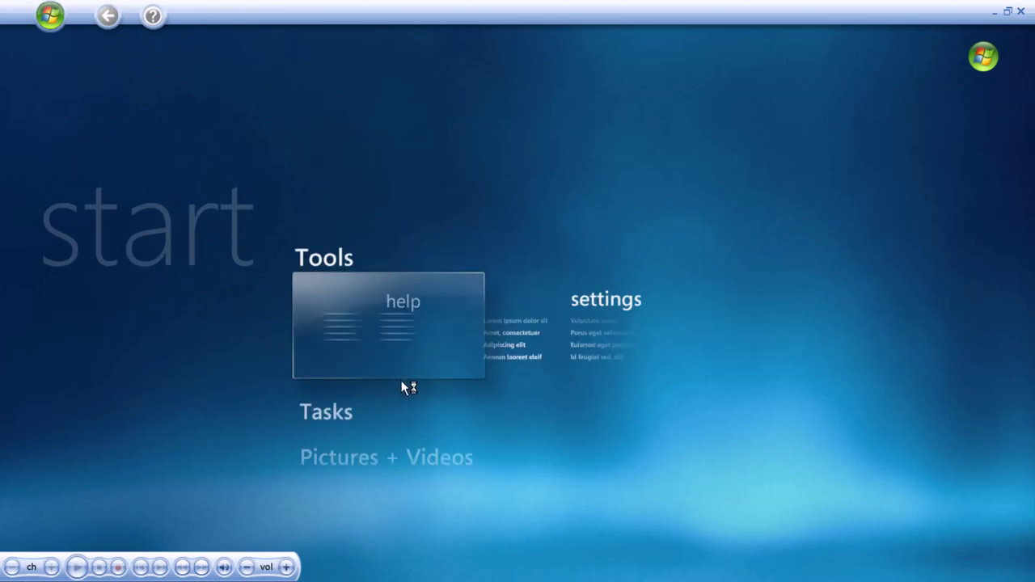
left_click(622, 343)
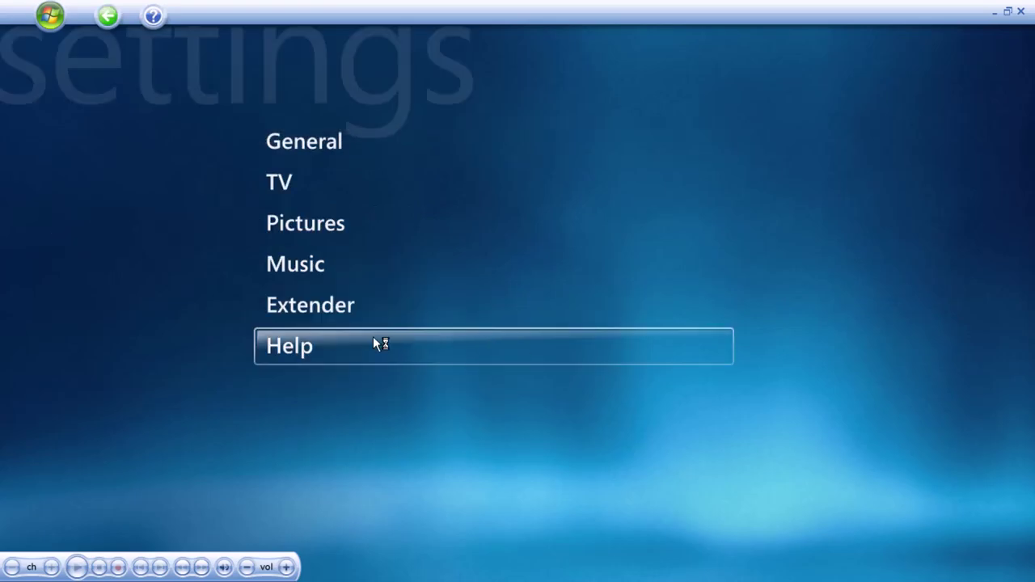
left_click(112, 17)
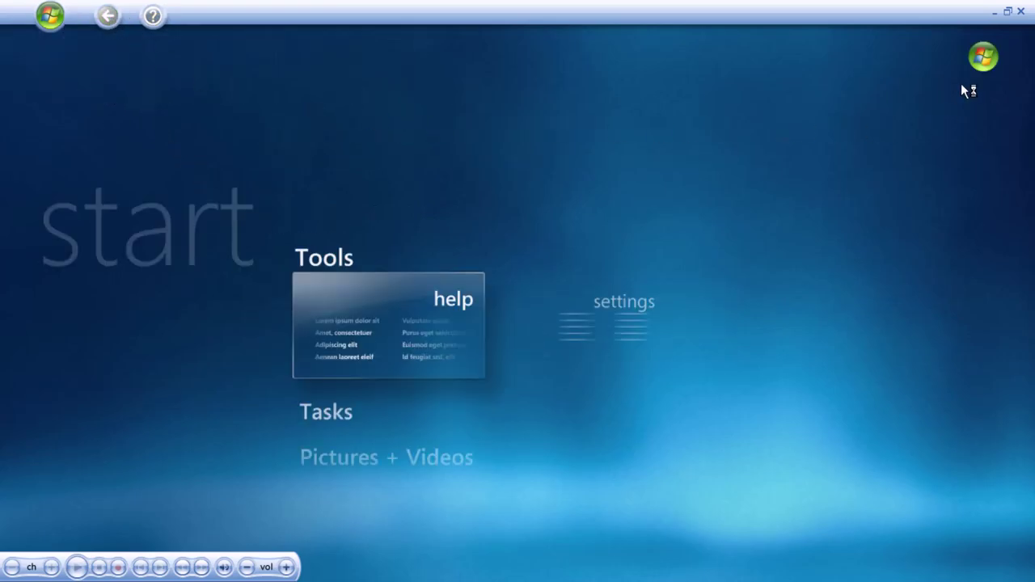
Restore, move and re-maximize the Media Center window, then close it.
left_click(1008, 11)
left_click_drag(482, 14, 689, 105)
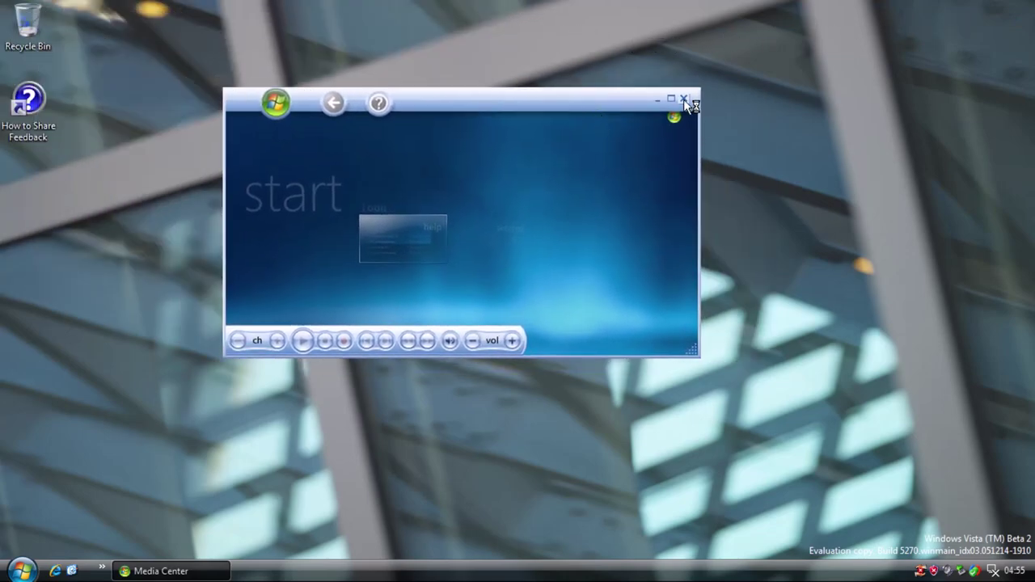
left_click(671, 99)
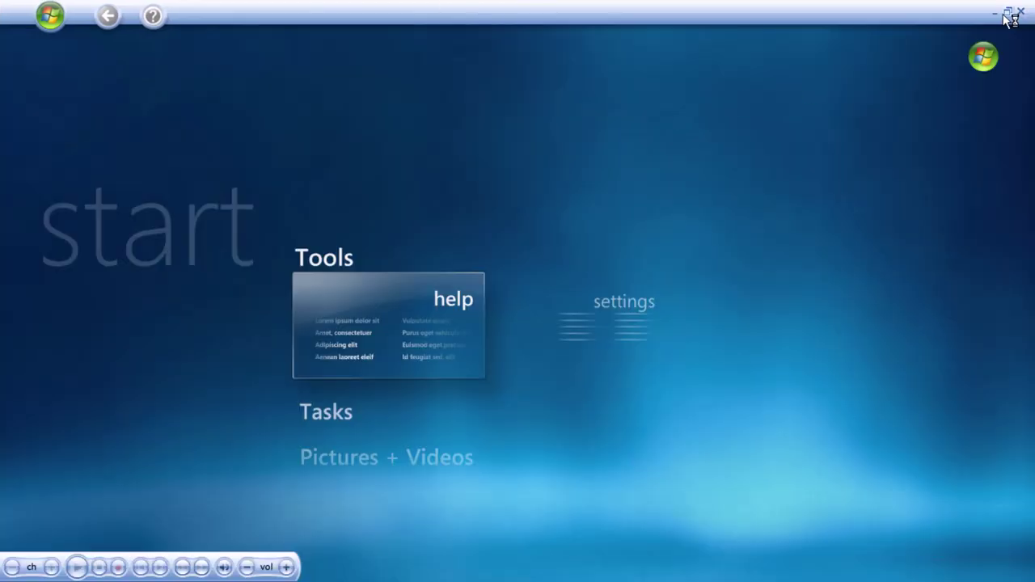
left_click(1007, 11)
left_click(671, 98)
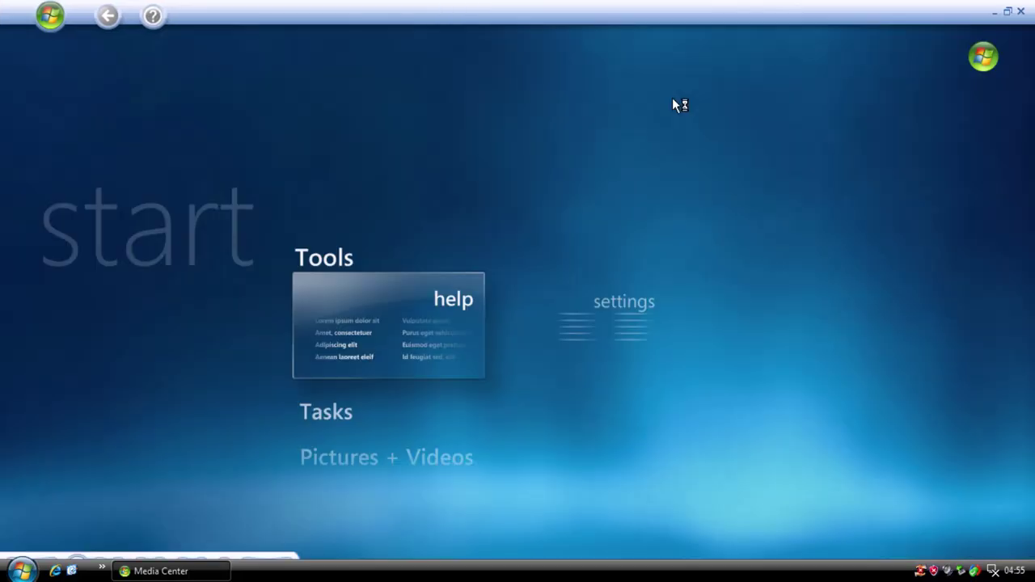
left_click(1023, 11)
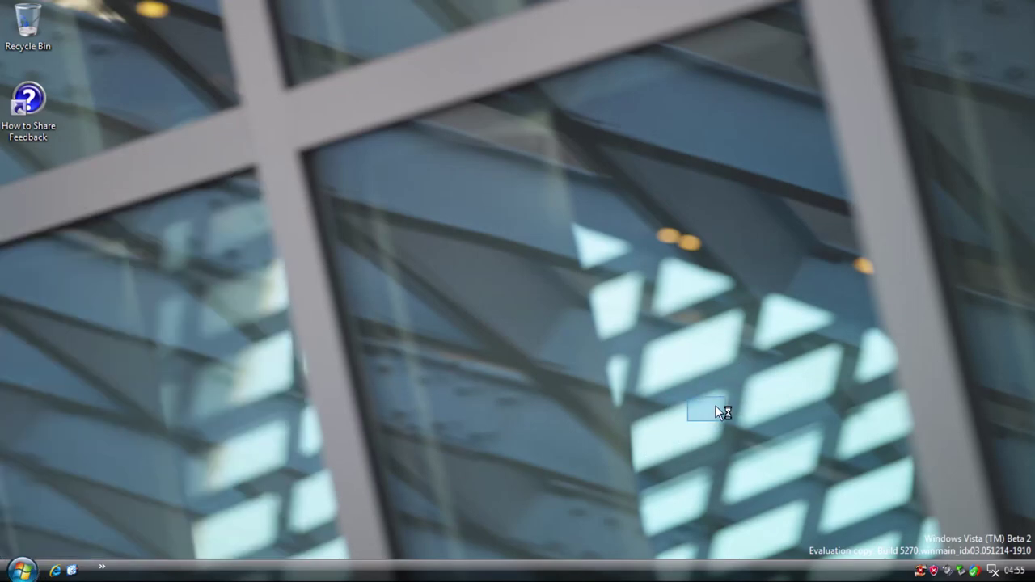
Launch Windows Calendar from All Programs > Accessories.
key("super")
left_click(87, 522)
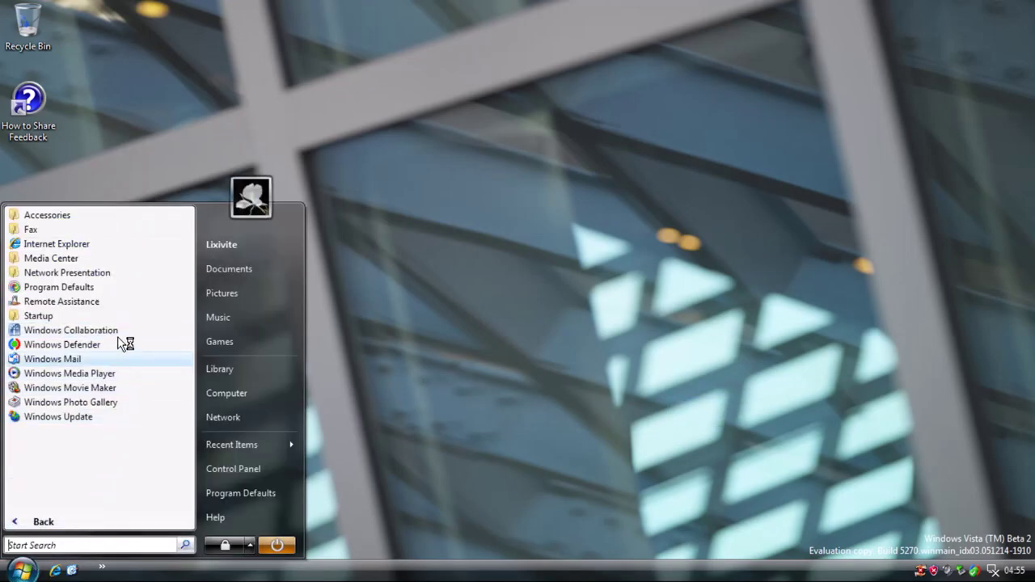
left_click(49, 215)
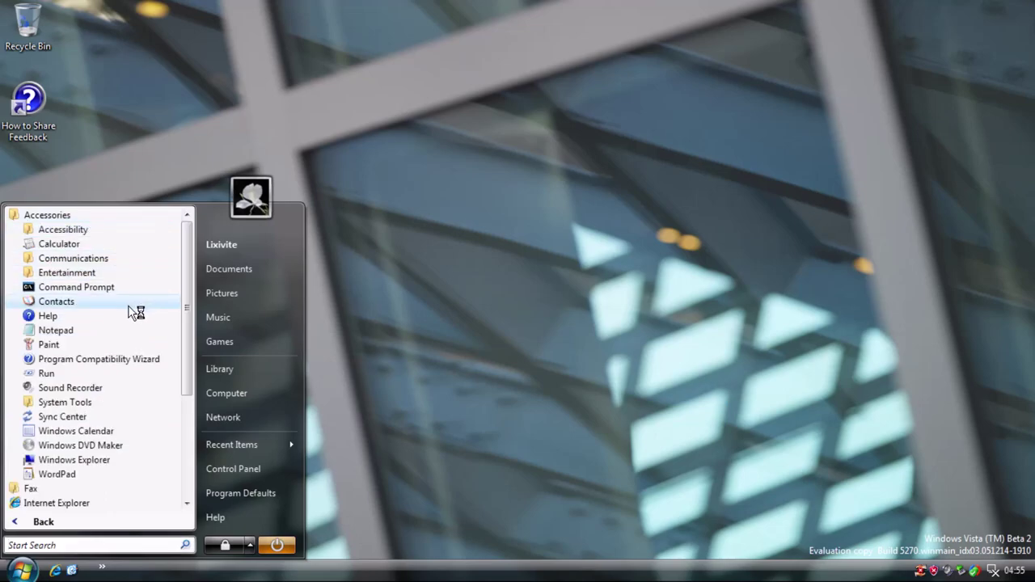
left_click(122, 433)
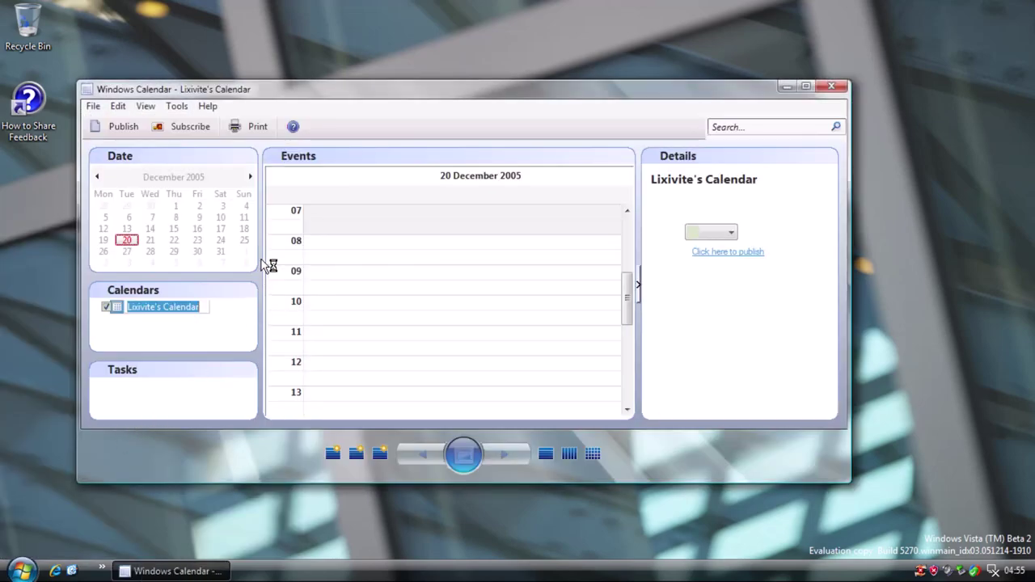
View the About Windows Calendar information, browse the menus, and maximize the window.
left_click(208, 105)
left_click(219, 134)
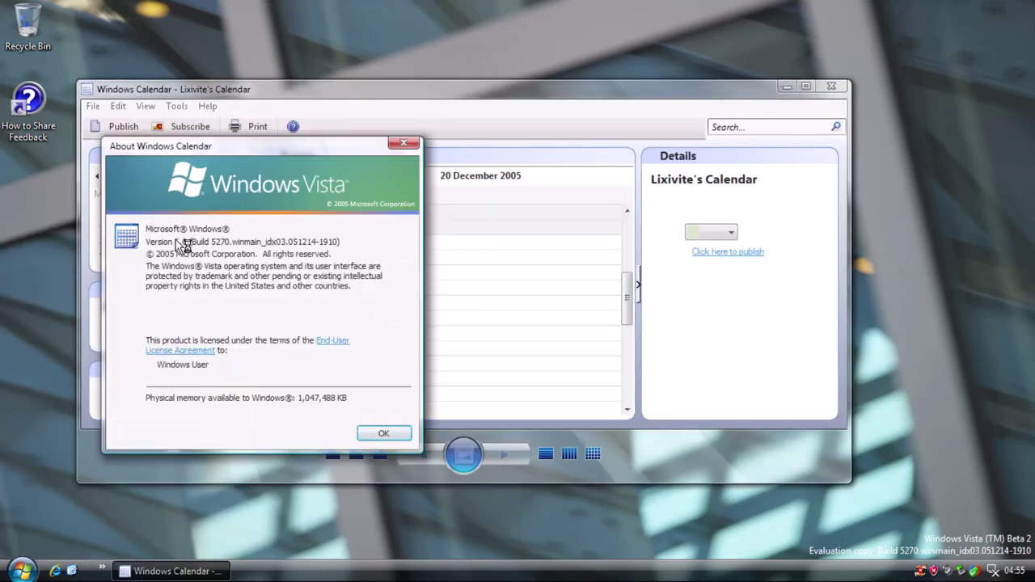
left_click(385, 434)
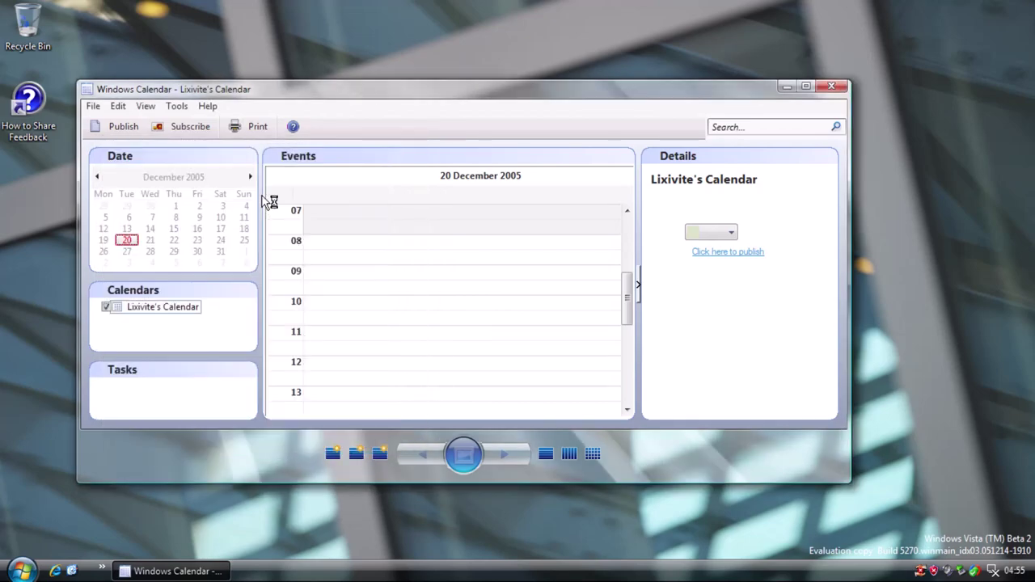
left_click(145, 106)
mouse_move(97, 113)
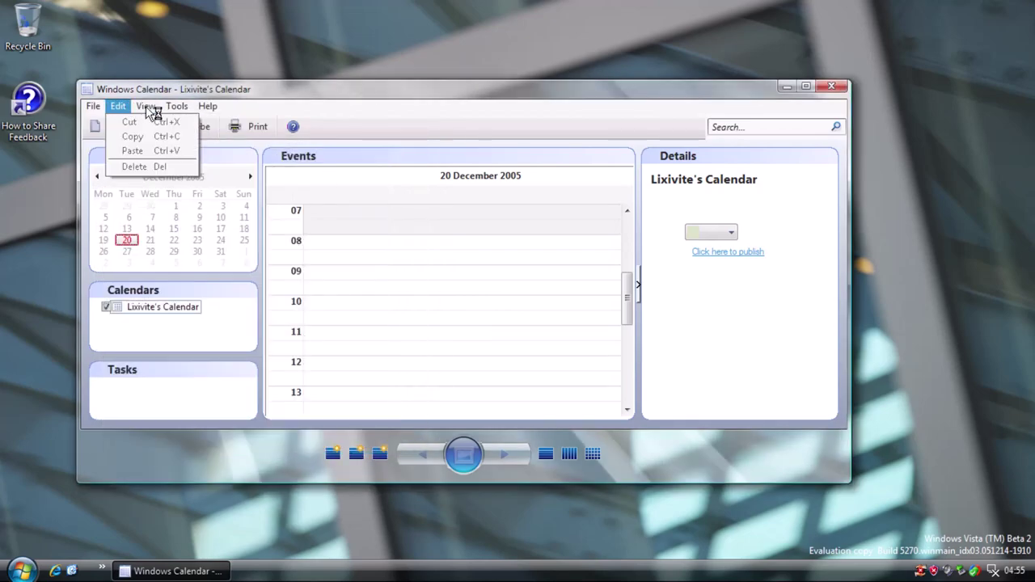
mouse_move(194, 108)
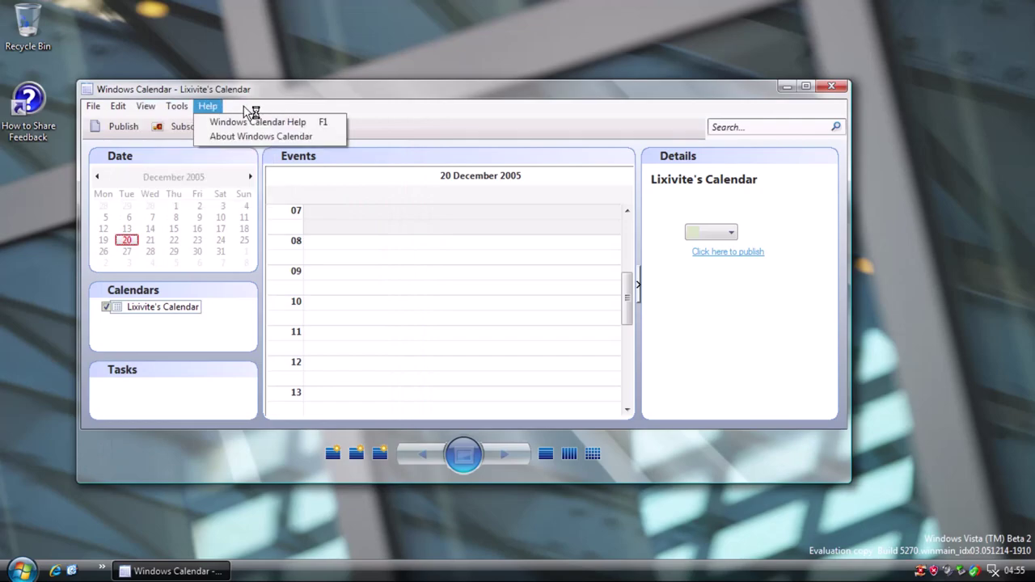
left_click(379, 114)
left_click(808, 87)
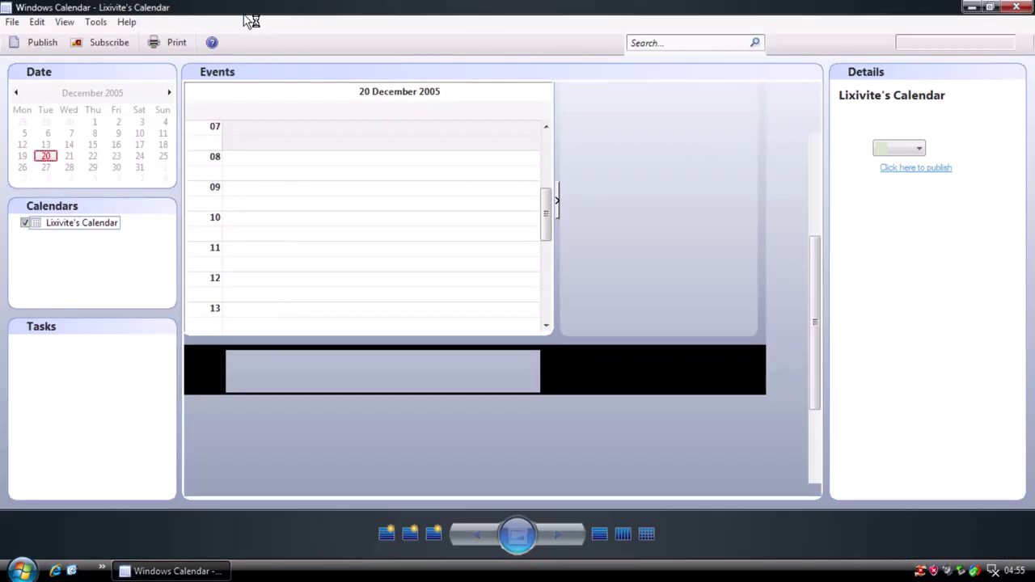
Try the Month, Work Week and Week views, then add an event on Wednesday 21 at 23:15.
left_click(63, 21)
left_click(92, 79)
double_click(154, 9)
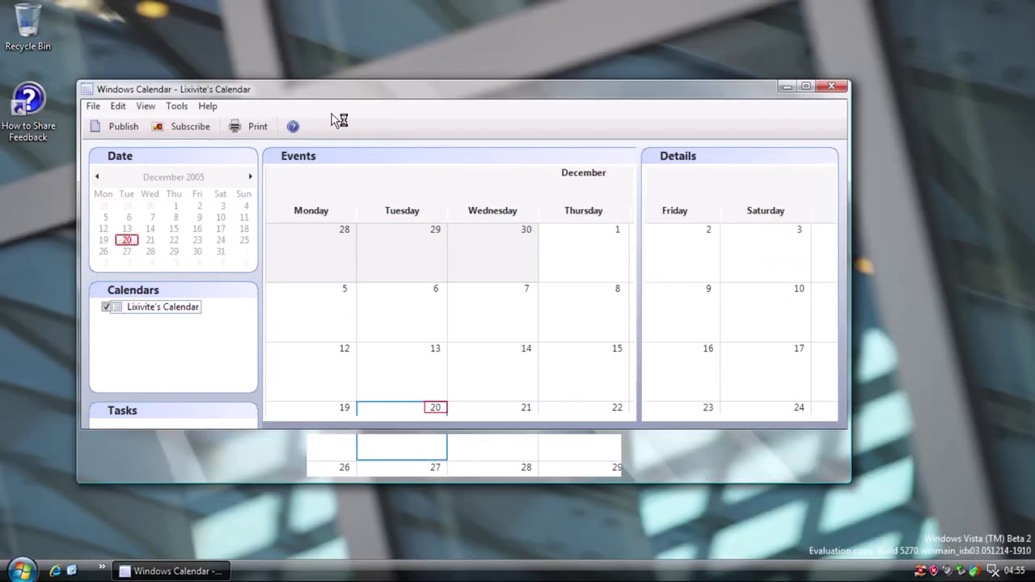
left_click(145, 106)
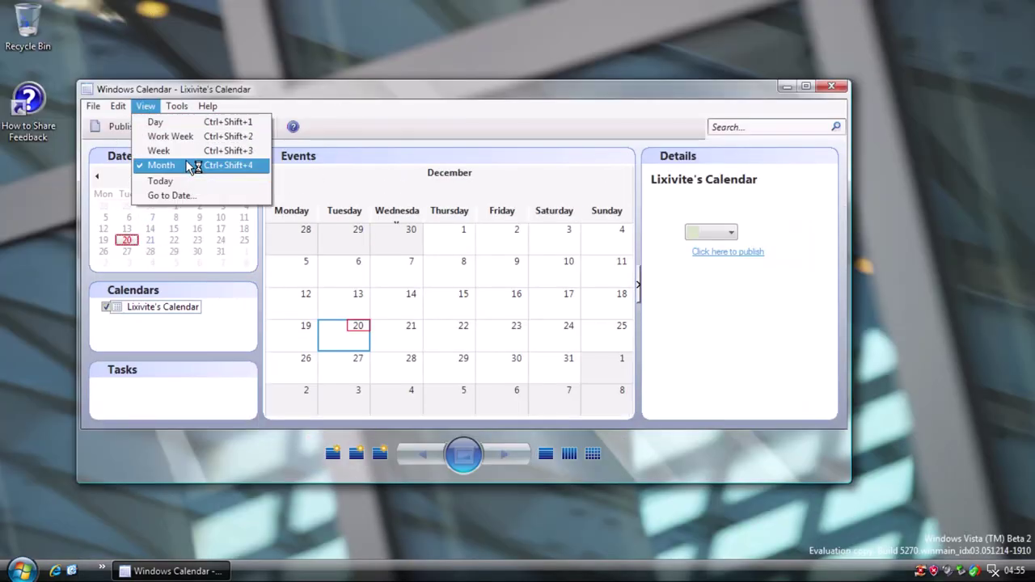
left_click(184, 136)
left_click(152, 106)
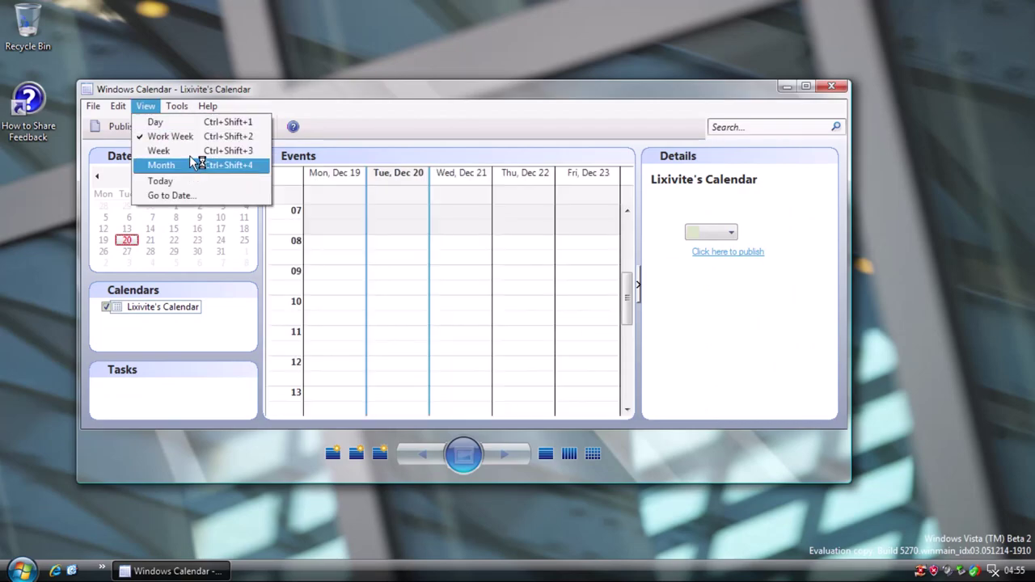
left_click(186, 150)
left_click(158, 106)
left_click(161, 165)
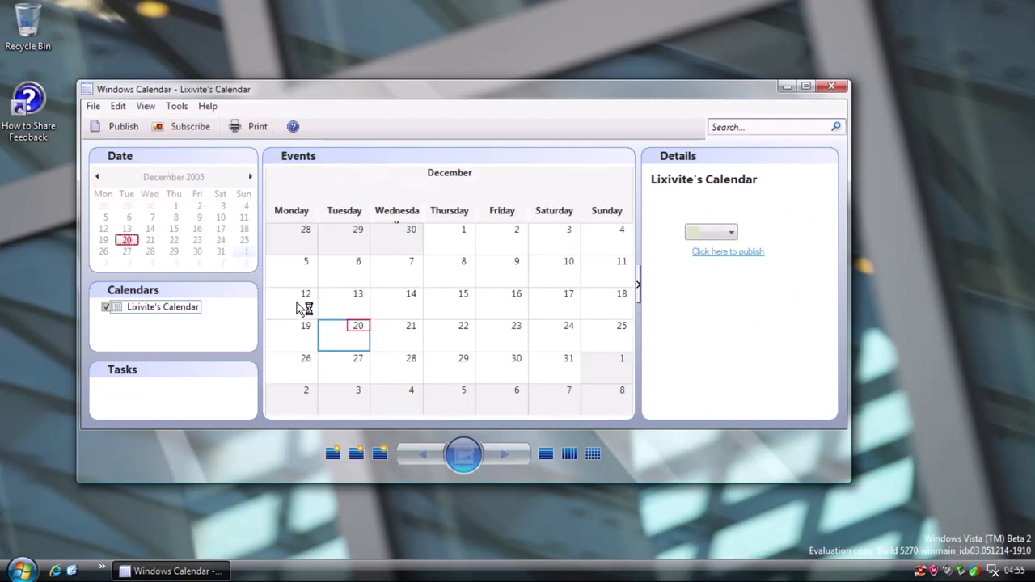
left_click(146, 106)
left_click(171, 151)
scroll(441, 303, "down", 5)
double_click(420, 398)
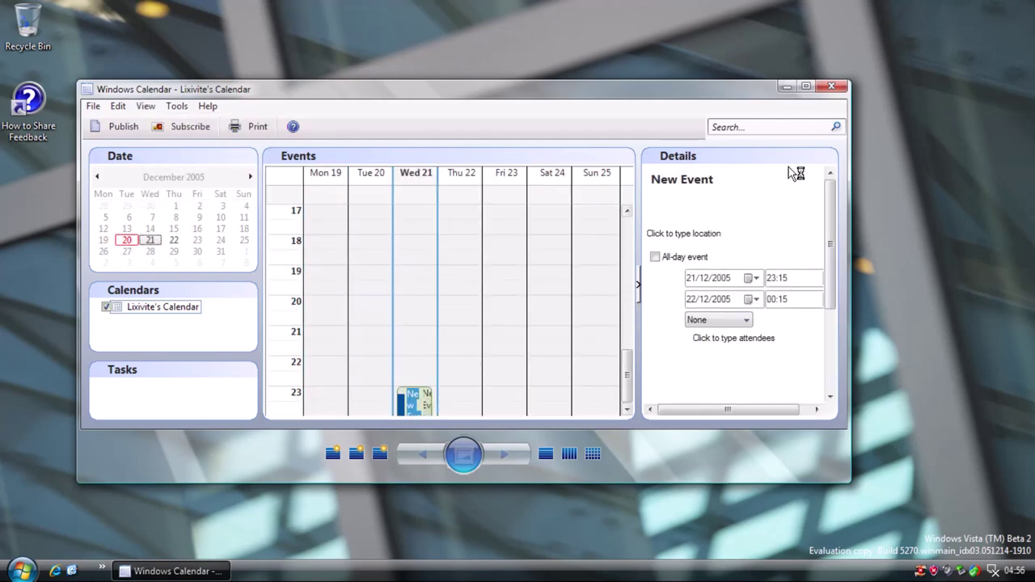
Close Calendar and search the Start menu for Backup.
left_click(833, 88)
key("super")
left_click(73, 525)
left_click(46, 215)
type("backu")
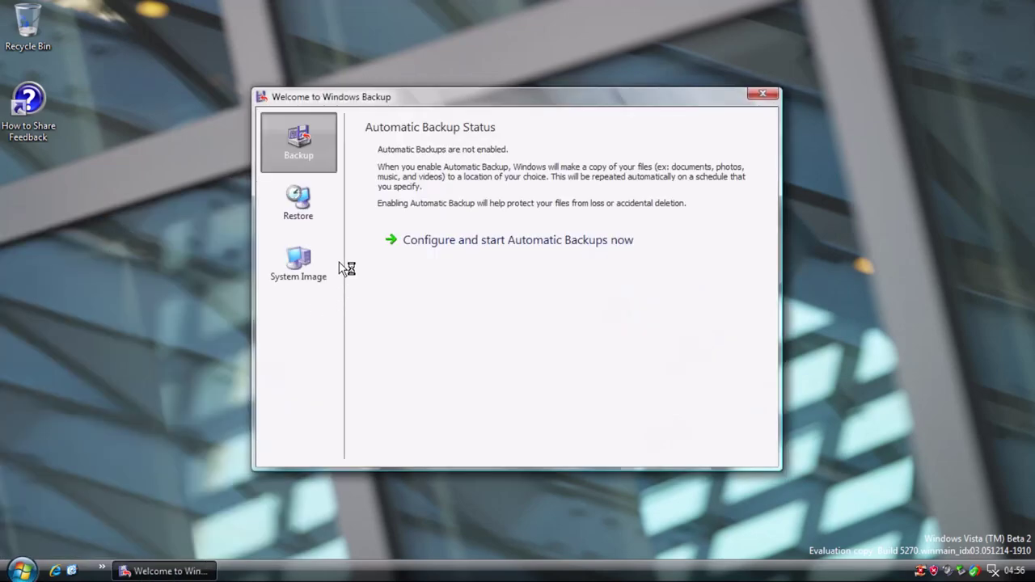
Open the System Image backup wizard, permit UAC, cancel it, and close Windows Backup.
left_click(281, 228)
left_click(295, 268)
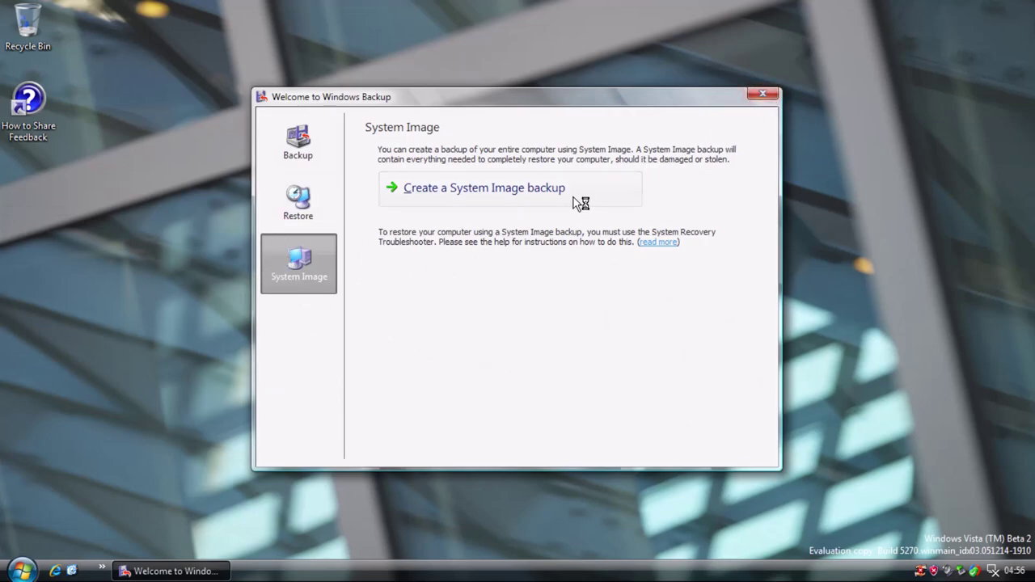
left_click(613, 281)
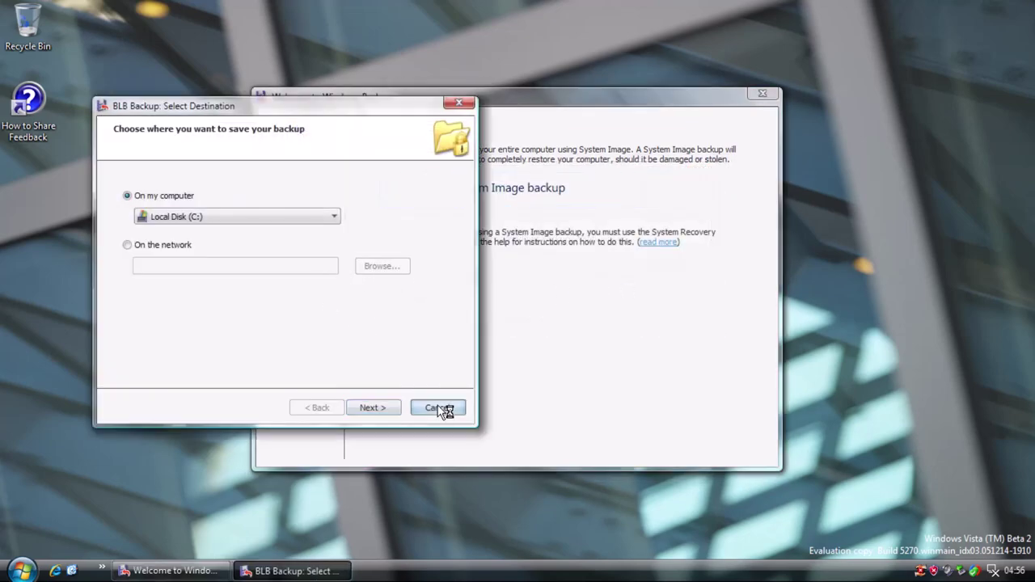
left_click(443, 411)
key("alt+F4")
key("super")
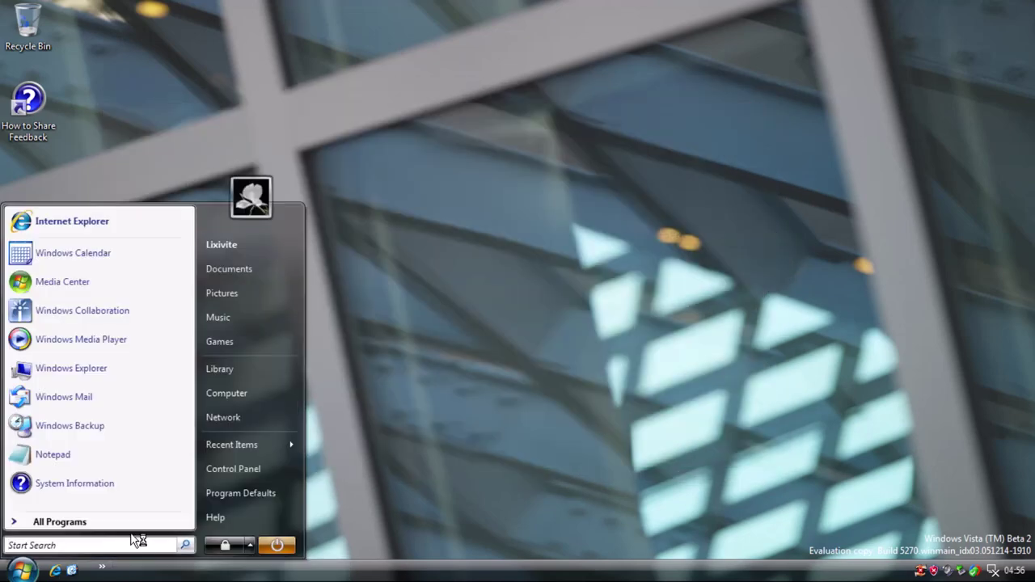
Launch Paint, Notepad and WordPad from Start > All Programs > Accessories.
left_click(127, 524)
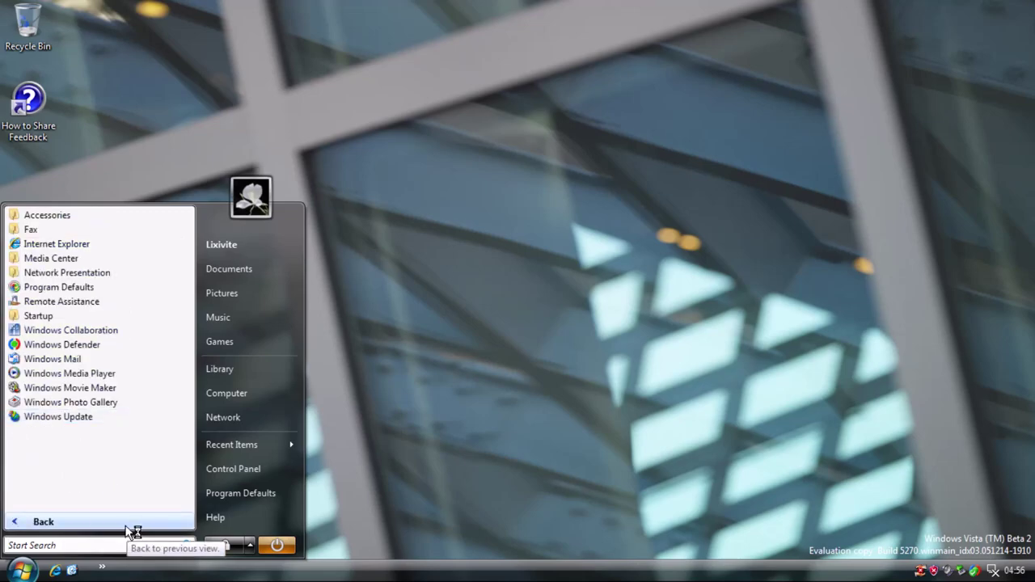
left_click(47, 215)
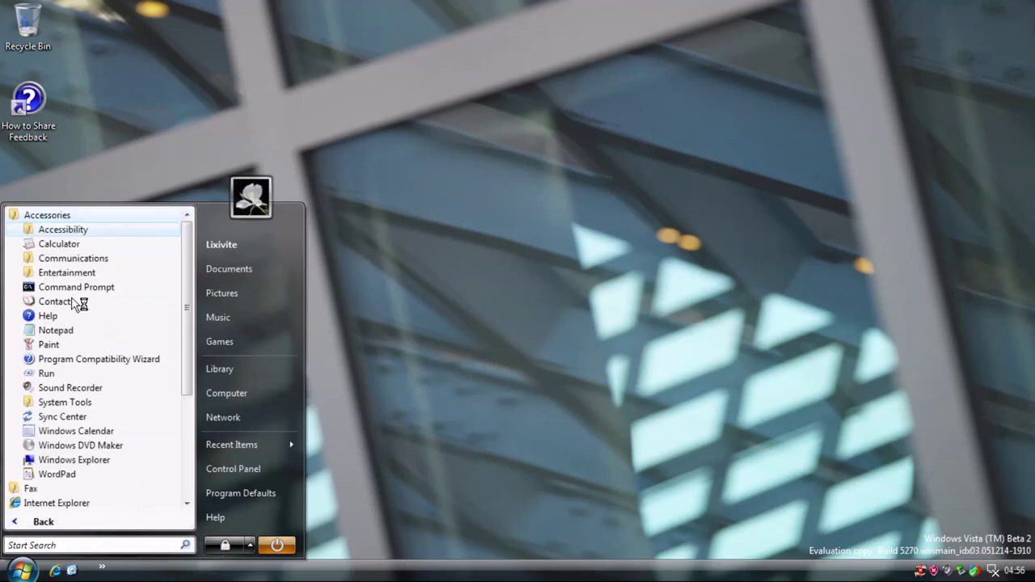
left_click(92, 344)
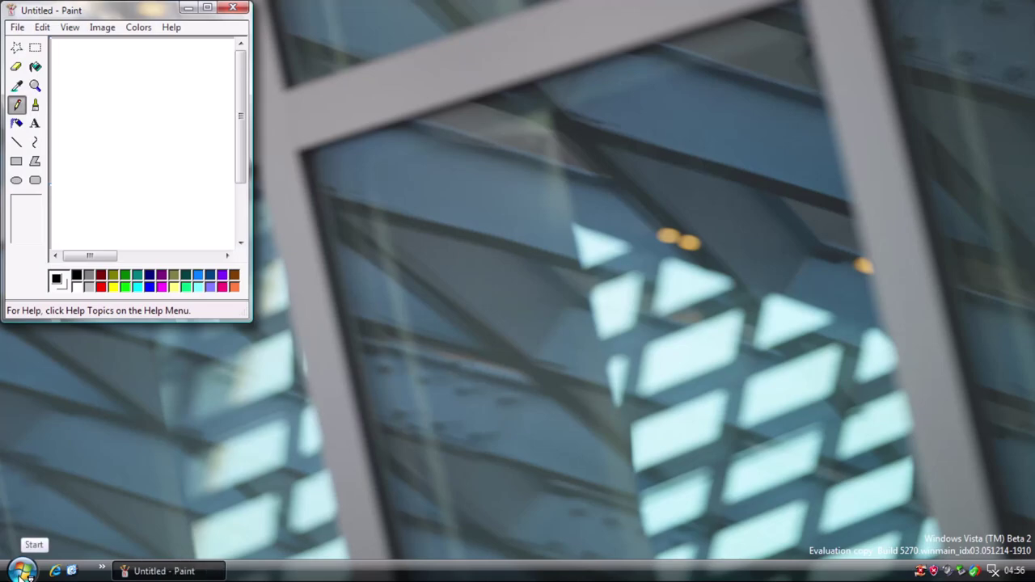
left_click(22, 571)
left_click(80, 456)
key("super")
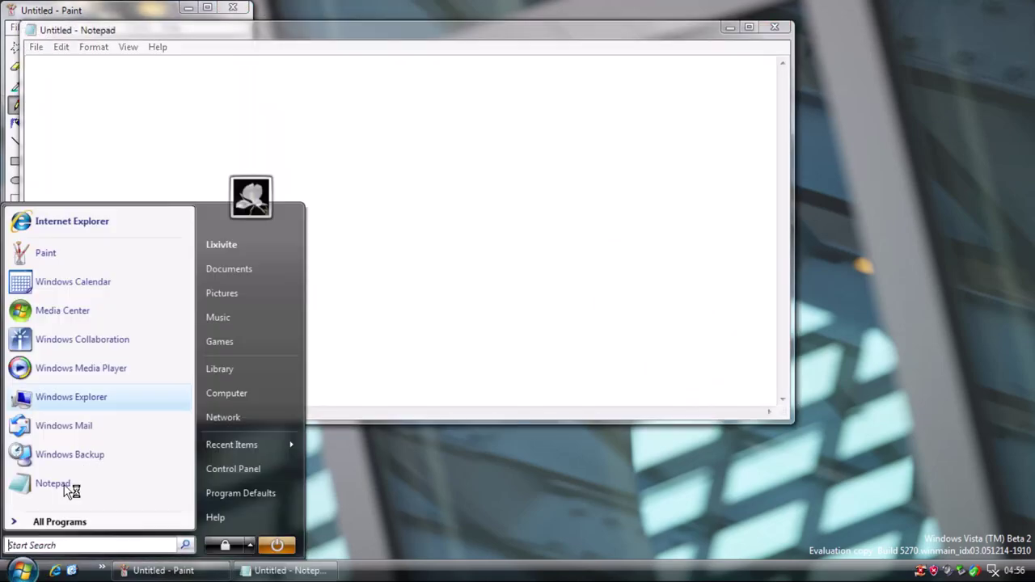
left_click(73, 524)
left_click(80, 215)
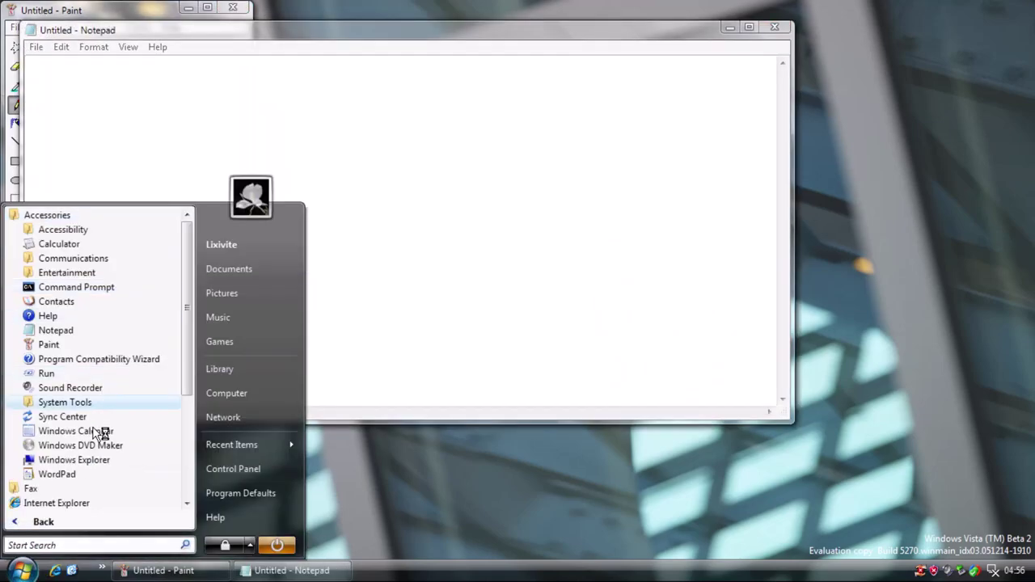
left_click(57, 474)
Rearrange the Paint, Notepad and WordPad windows by dragging, maximizing and restoring them.
left_click_drag(156, 32, 442, 123)
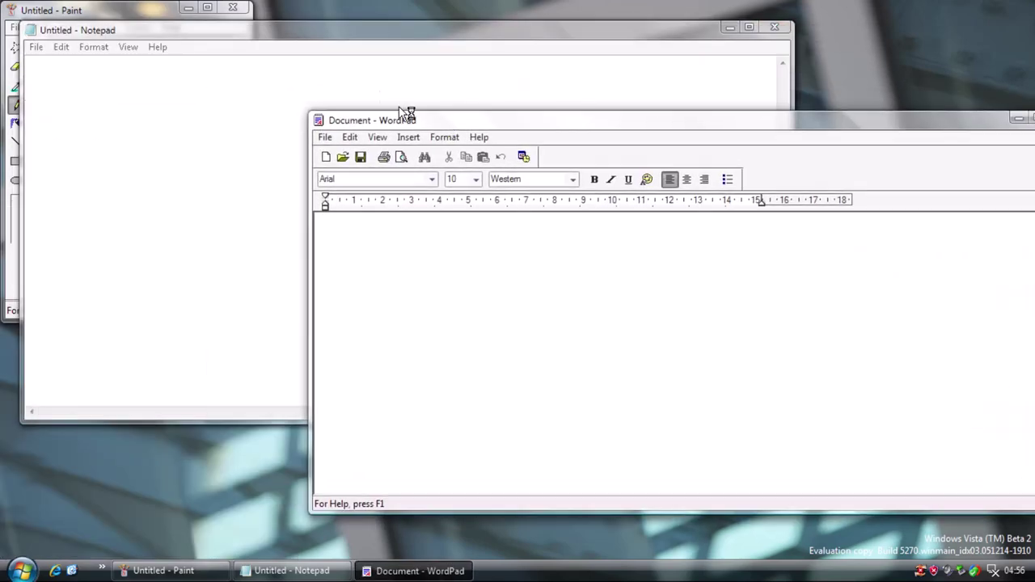
left_click_drag(338, 42, 360, 254)
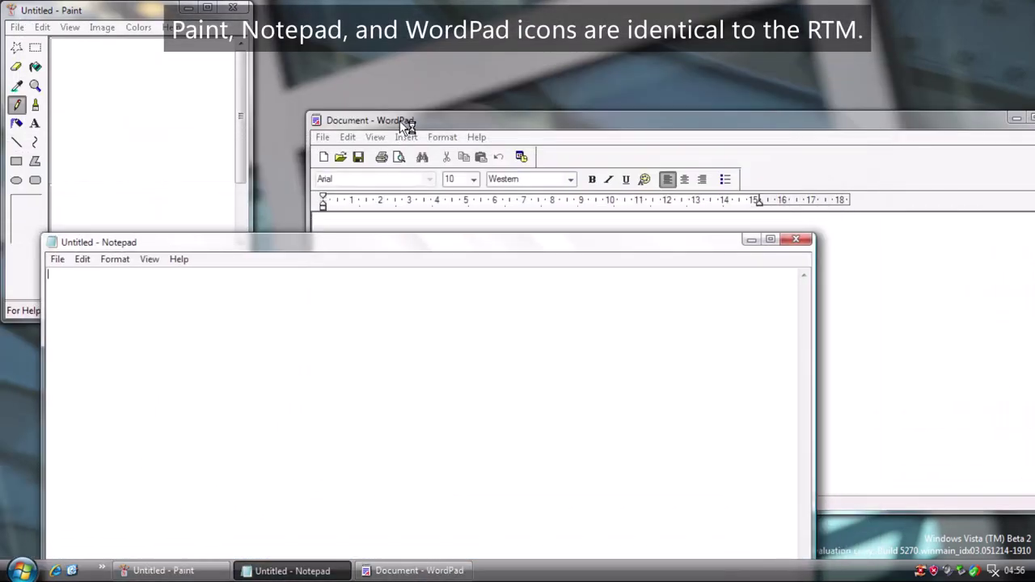
left_click_drag(400, 121, 274, 96)
left_click(207, 8)
double_click(157, 6)
left_click(402, 507)
left_click(293, 96)
left_click_drag(294, 97, 323, 32)
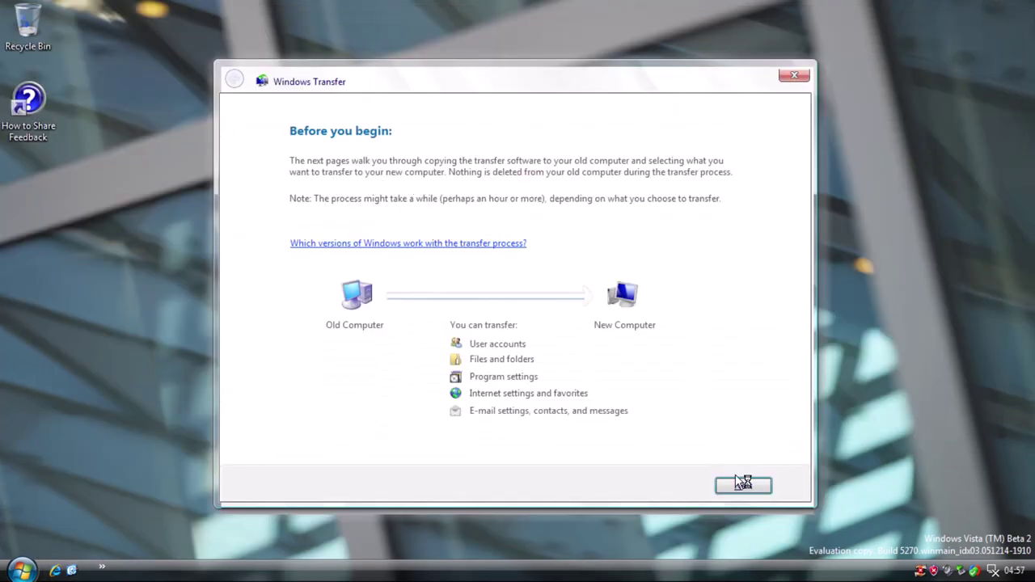
Step through Start a new transfer, This is my new computer and External hard disk, then cancel the wizard.
left_click(742, 486)
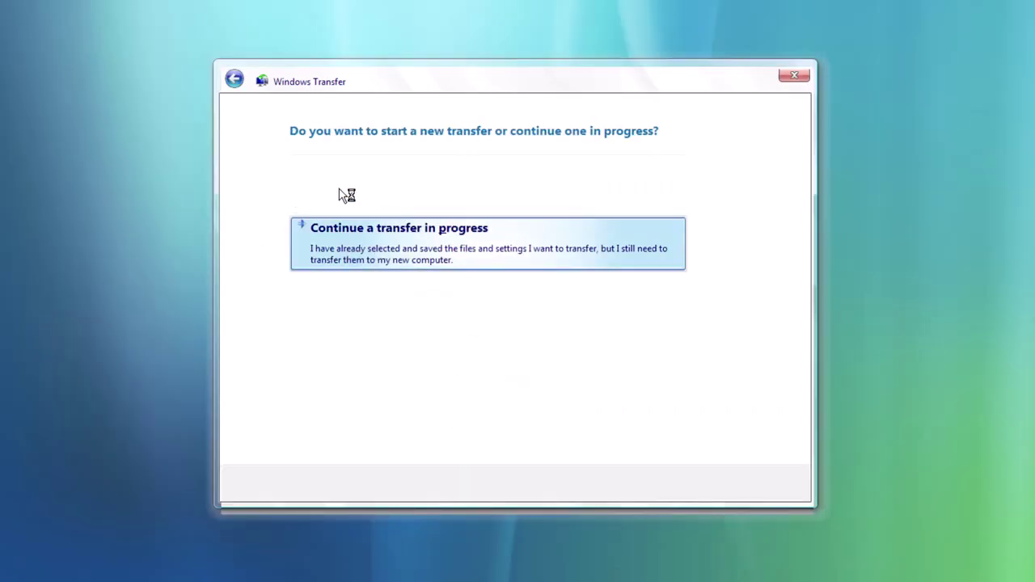
left_click(422, 192)
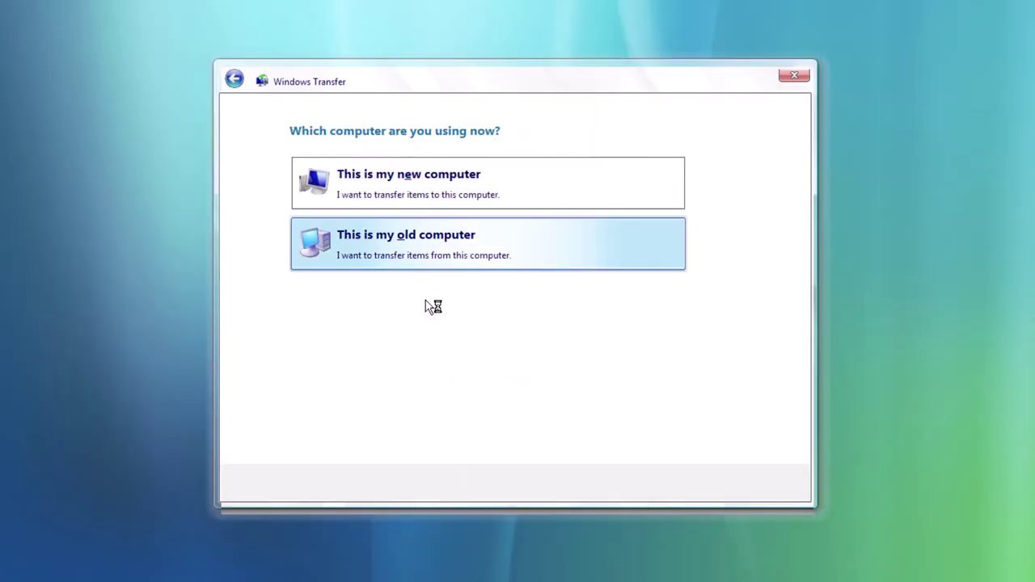
left_click(435, 196)
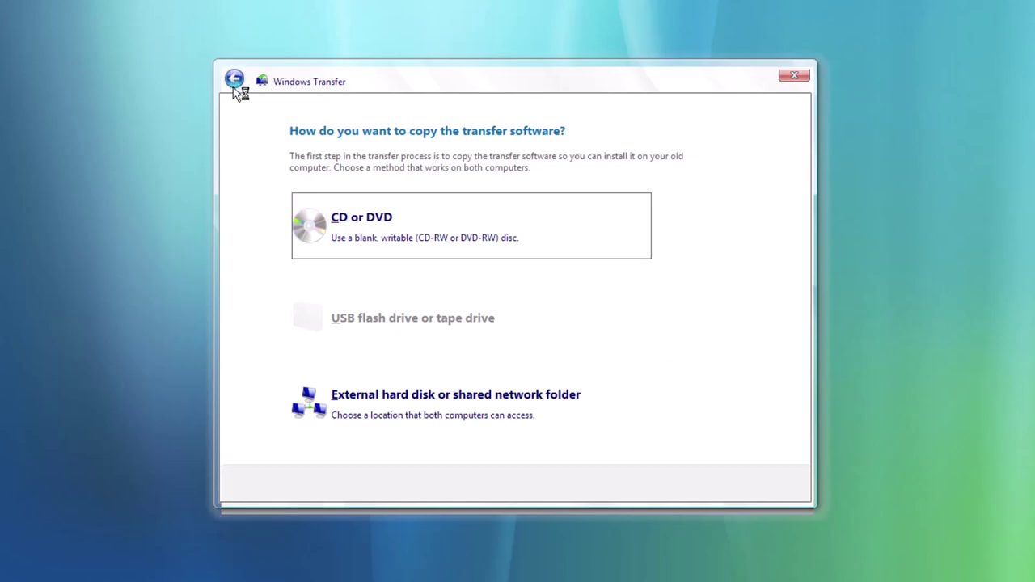
left_click(488, 393)
left_click(235, 79)
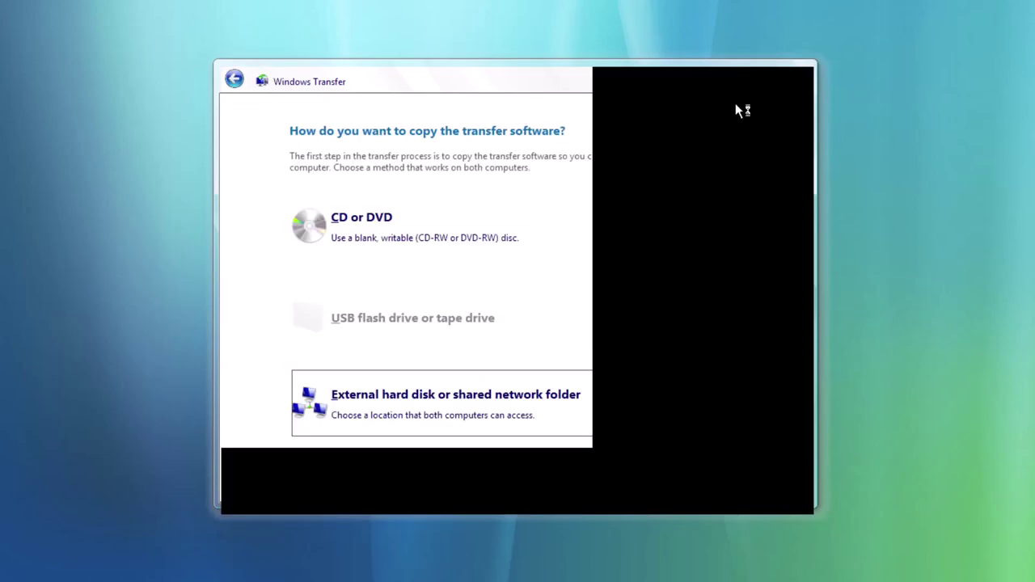
left_click(794, 76)
left_click(580, 335)
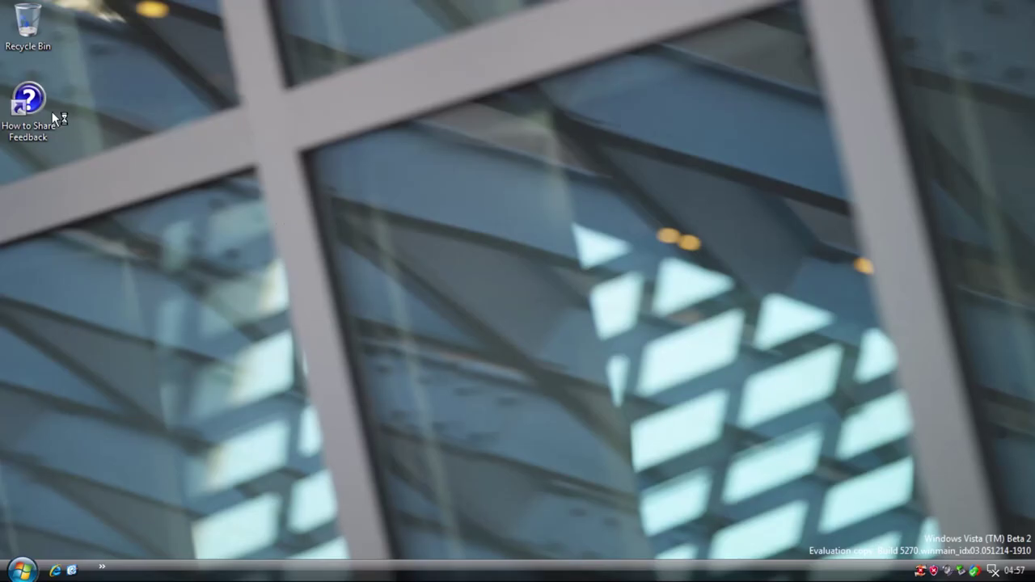
Open How to Share Feedback maximized, scroll to the end of the page, and close it.
double_click(40, 128)
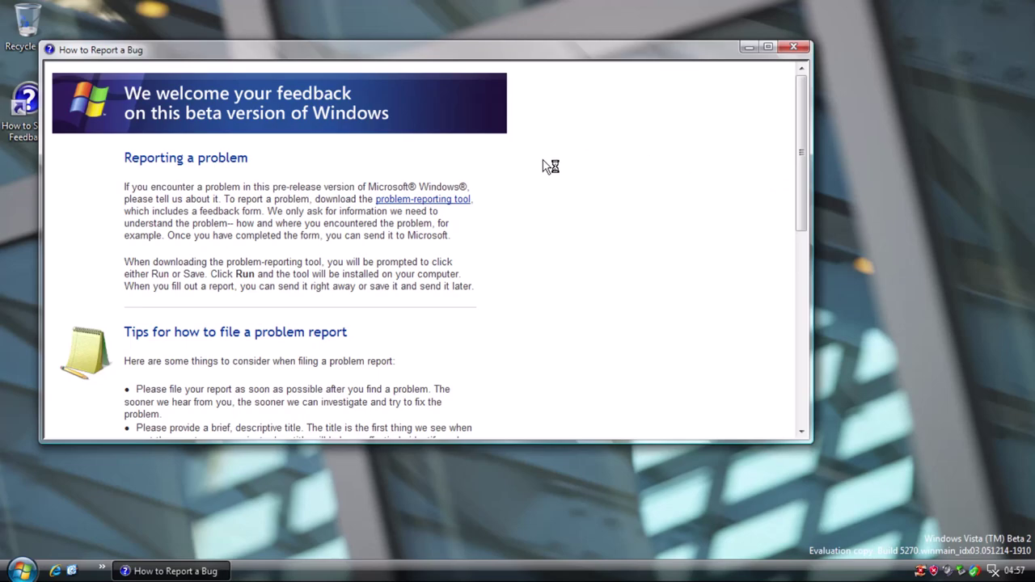
left_click(768, 49)
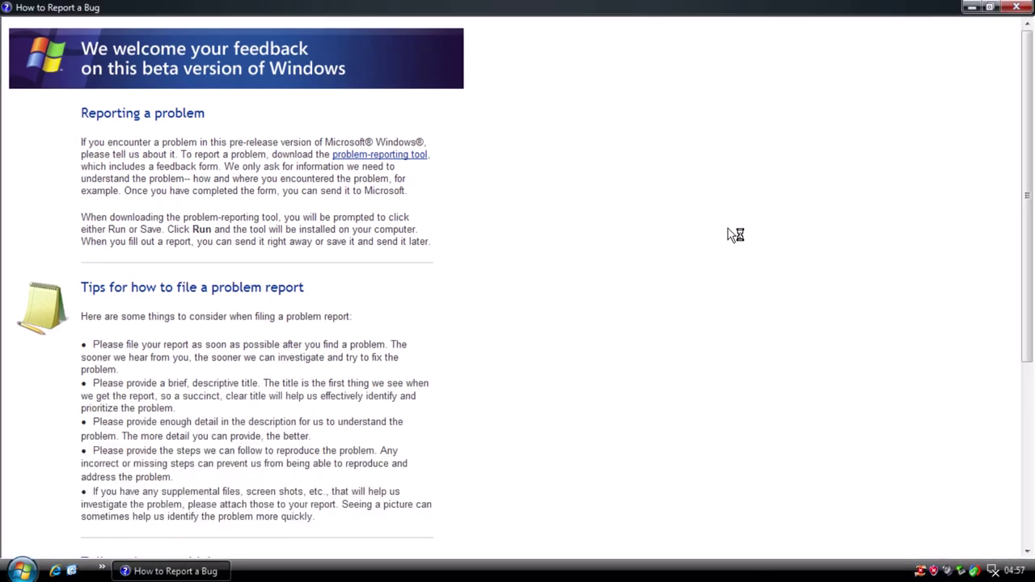
scroll(724, 231, "down", 5)
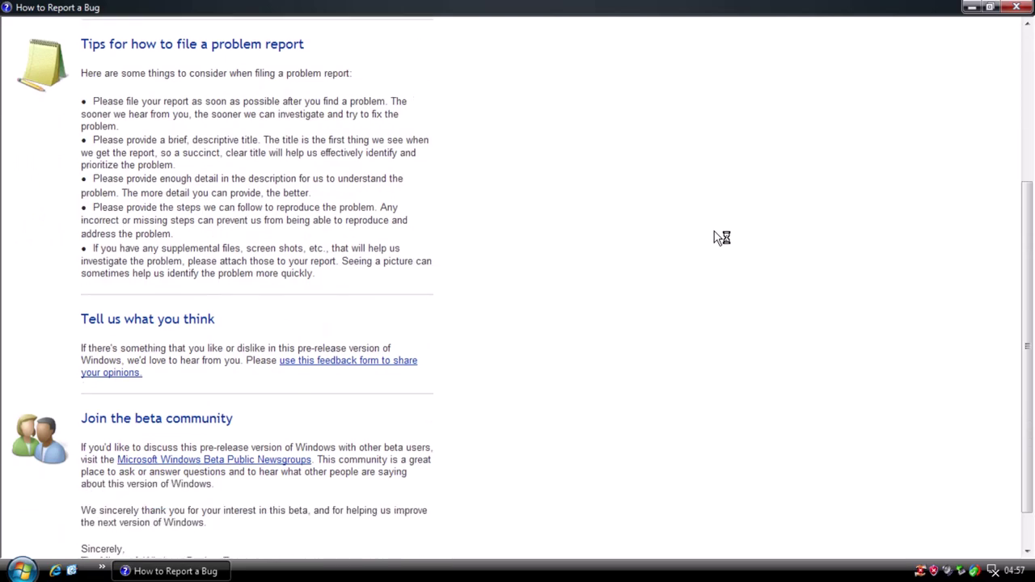
scroll(714, 230, "down", 2)
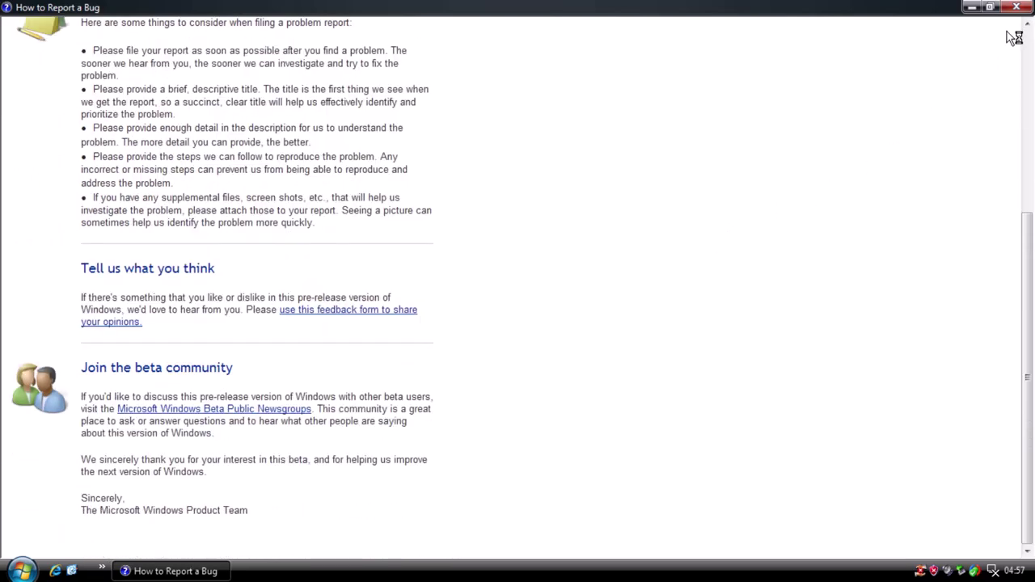
left_click(1016, 8)
left_click(21, 571)
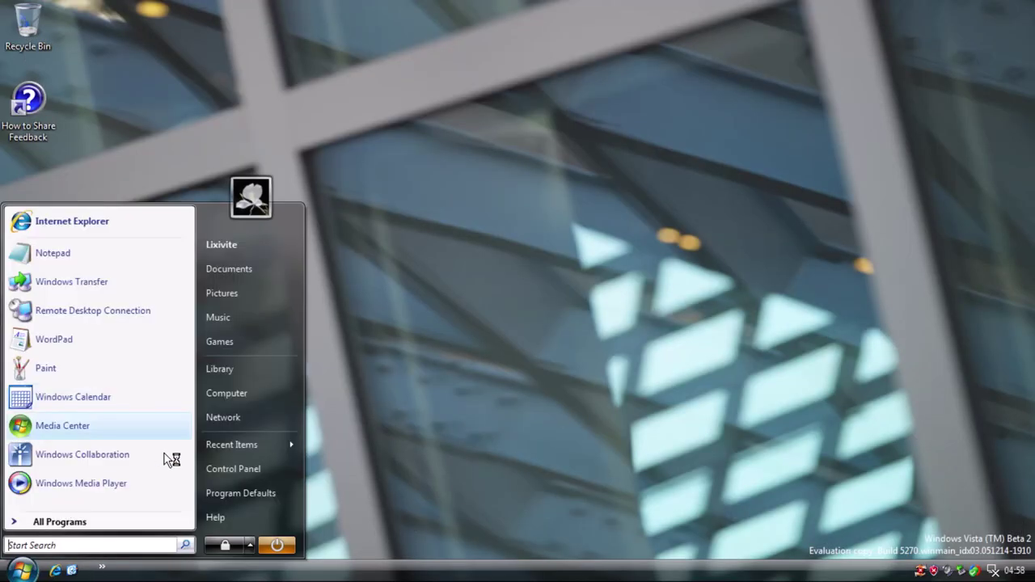
Open Remote Desktop Connection, check its About box showing version 6.0.5270.9, and close it.
left_click(96, 308)
left_click(617, 233)
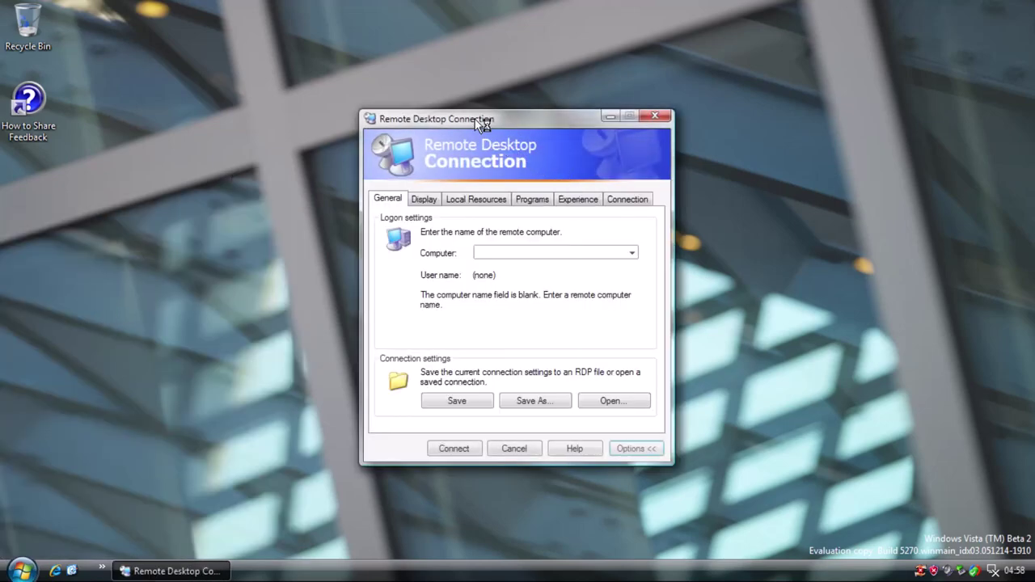
right_click(455, 123)
left_click(502, 220)
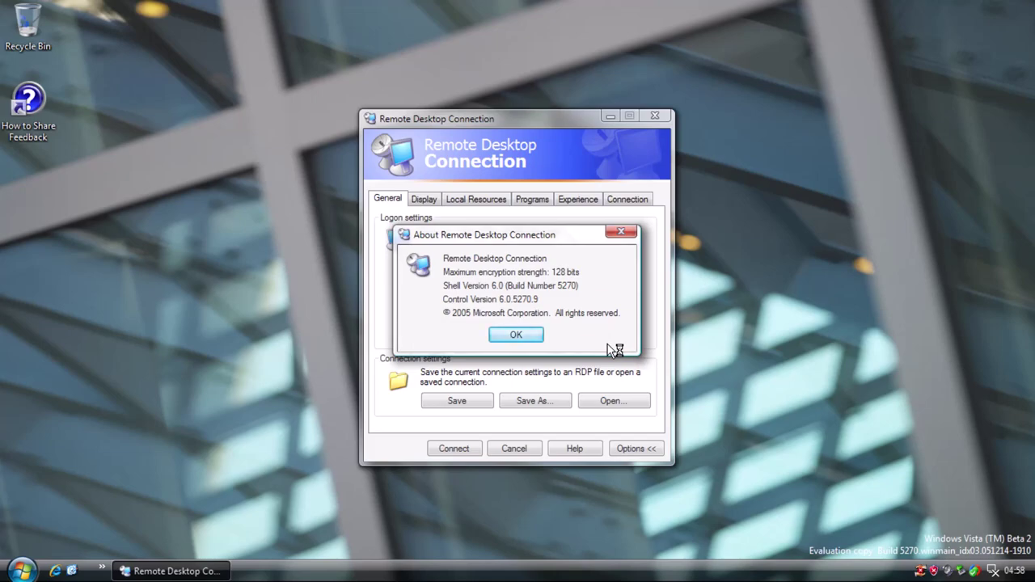
left_click(540, 333)
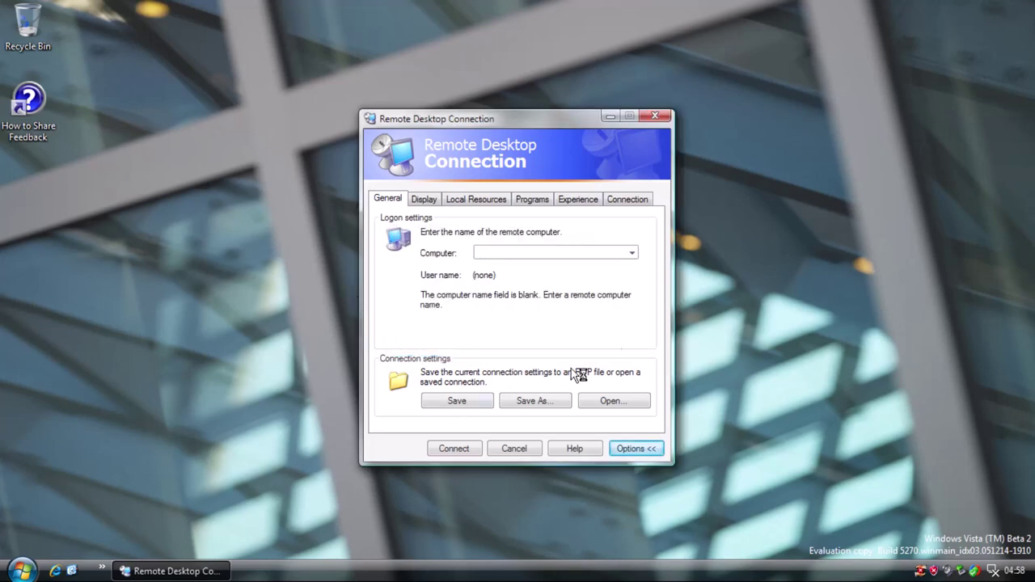
left_click(530, 447)
Launch Windows Movie Maker from All Programs.
left_click(20, 571)
left_click(89, 524)
left_click(138, 385)
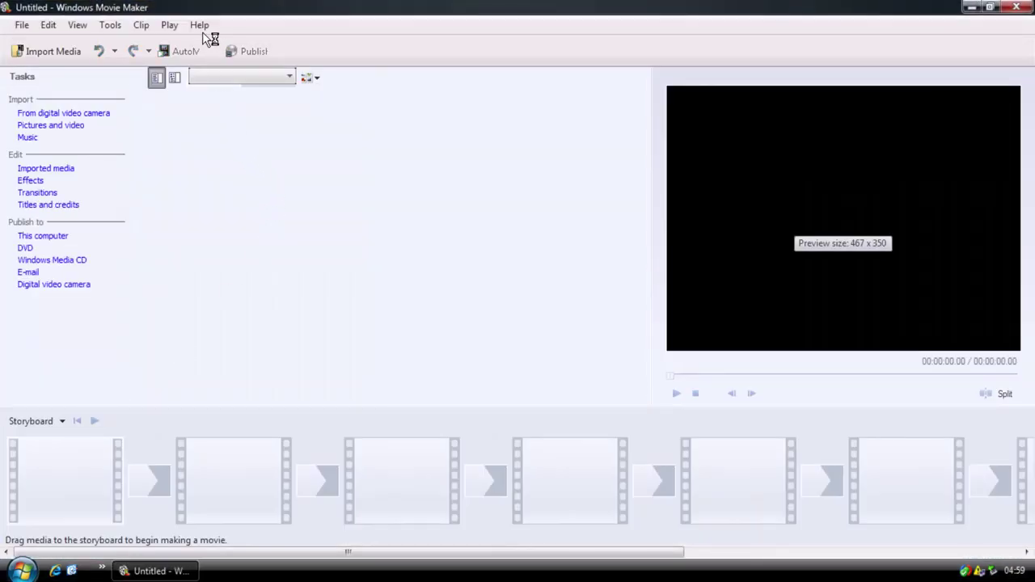
View Movie Maker's version information from the Help menu.
left_click(202, 32)
left_click(212, 28)
left_click(212, 29)
left_click(267, 102)
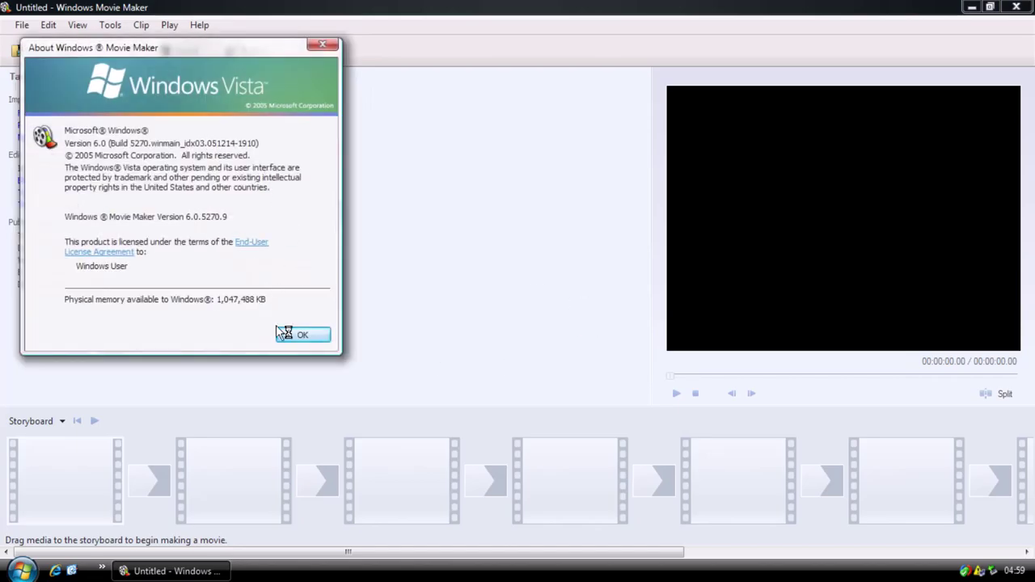
left_click(296, 331)
Browse the File menu and look at the Compatibility page in Options.
left_click(13, 25)
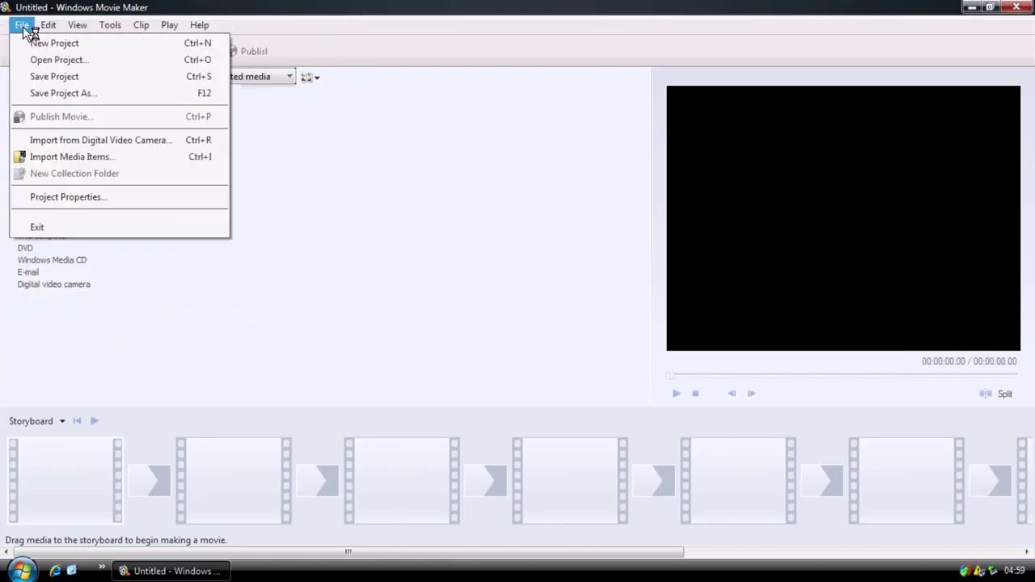
left_click(155, 198)
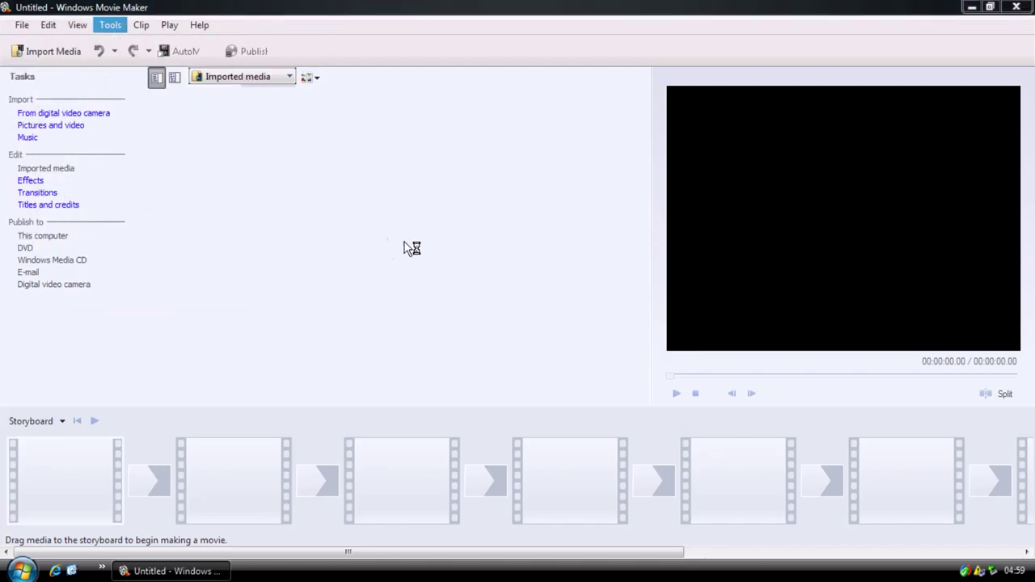
left_click(486, 108)
left_click(649, 80)
Add a Lorem ipsum title at the beginning of the movie.
left_click(48, 25)
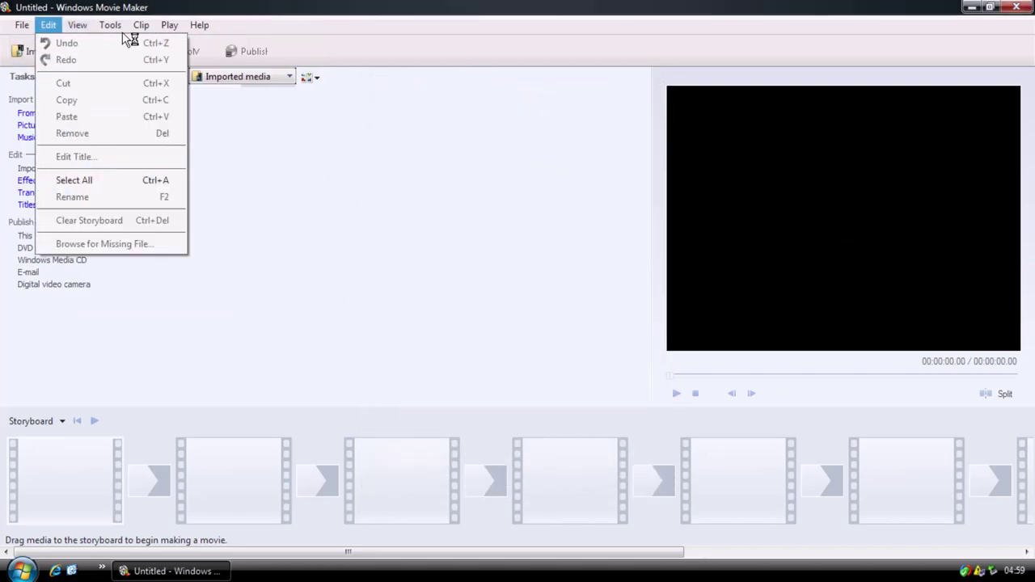
left_click(153, 61)
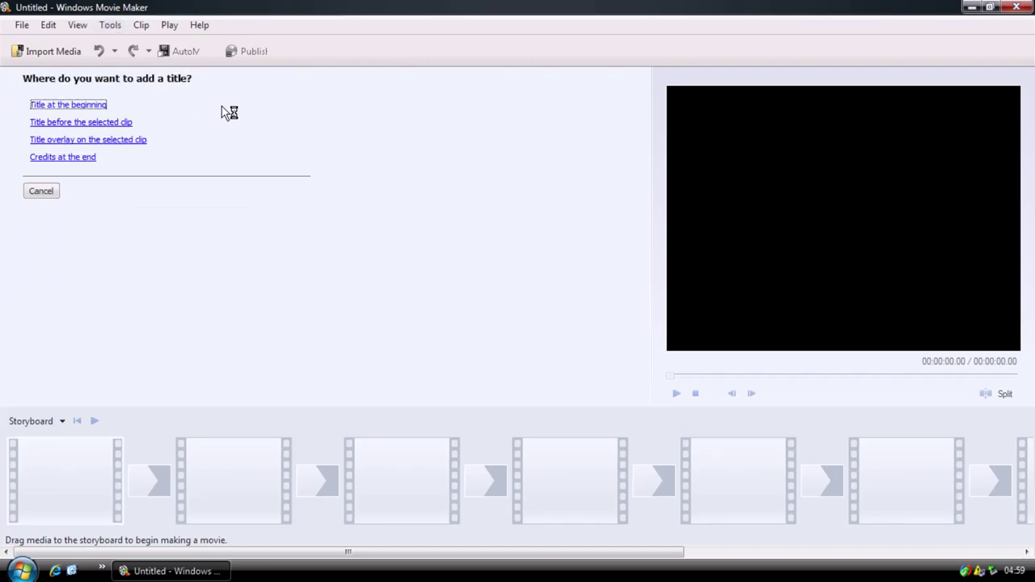
left_click(65, 104)
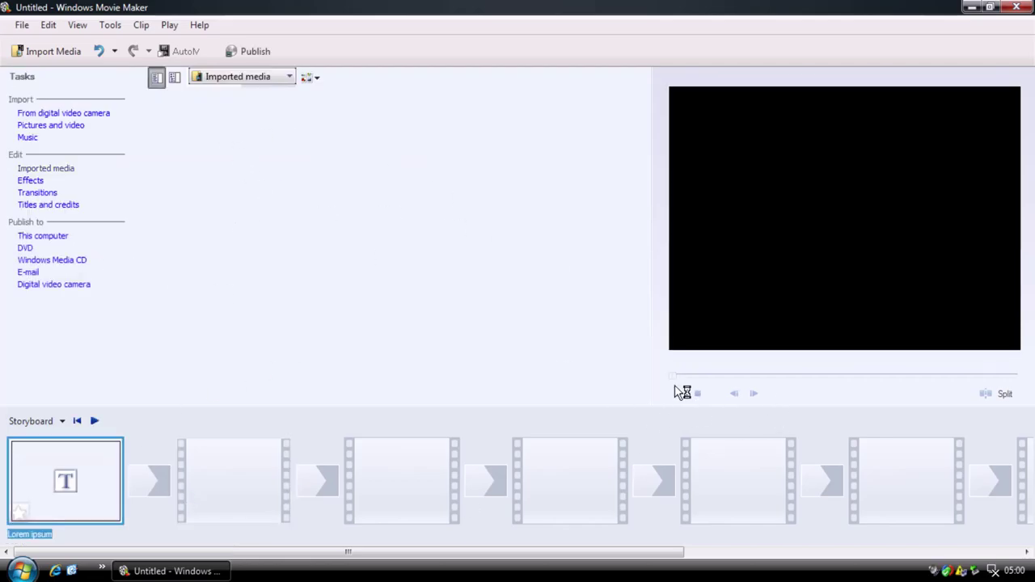
right_click(201, 146)
Import the Winter, Water lilies, Sunset and Blue hills sample pictures onto the storyboard after the title.
left_click(50, 125)
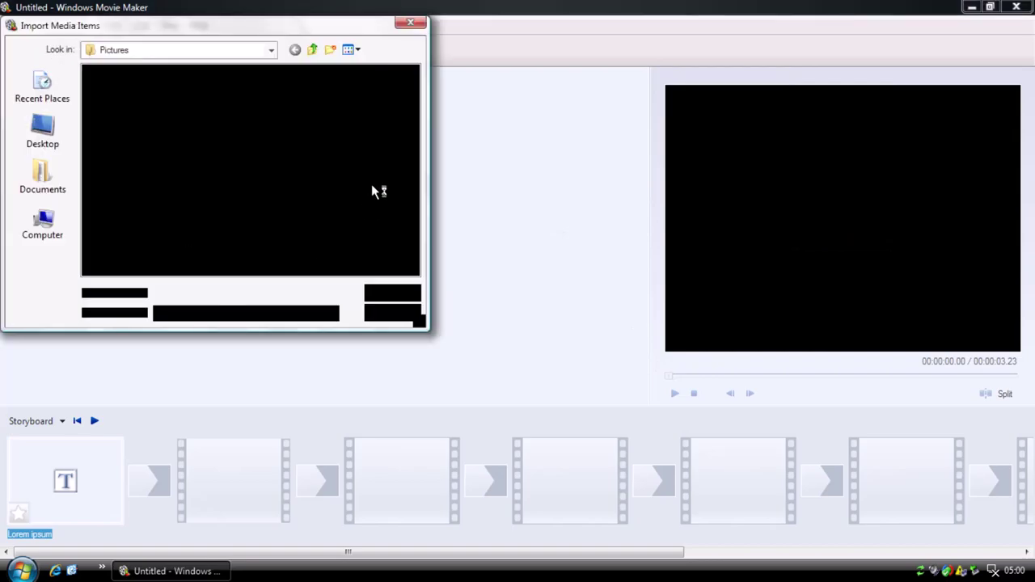
double_click(130, 133)
left_click_drag(130, 223, 344, 138)
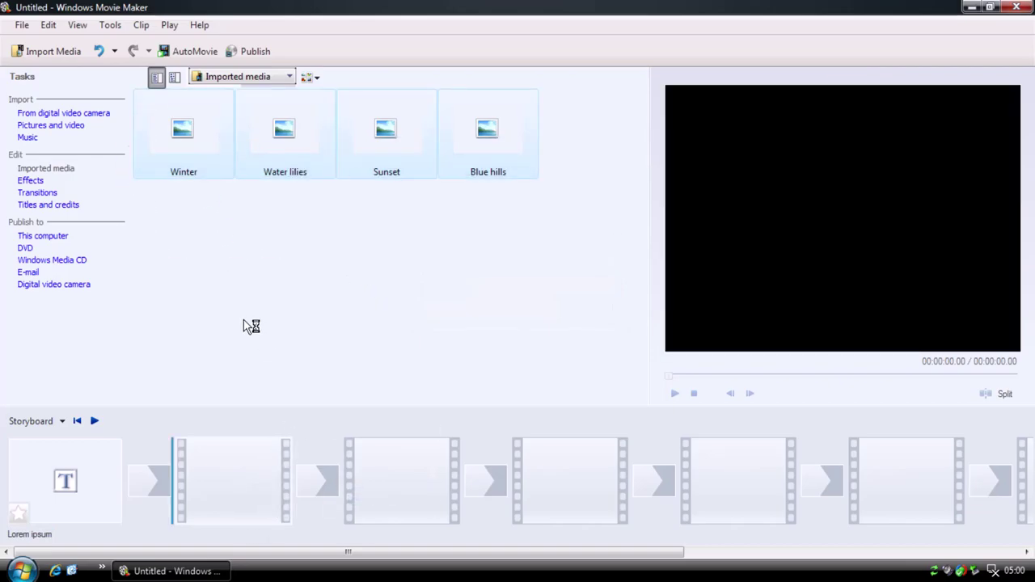
left_click(86, 487)
left_click(95, 421)
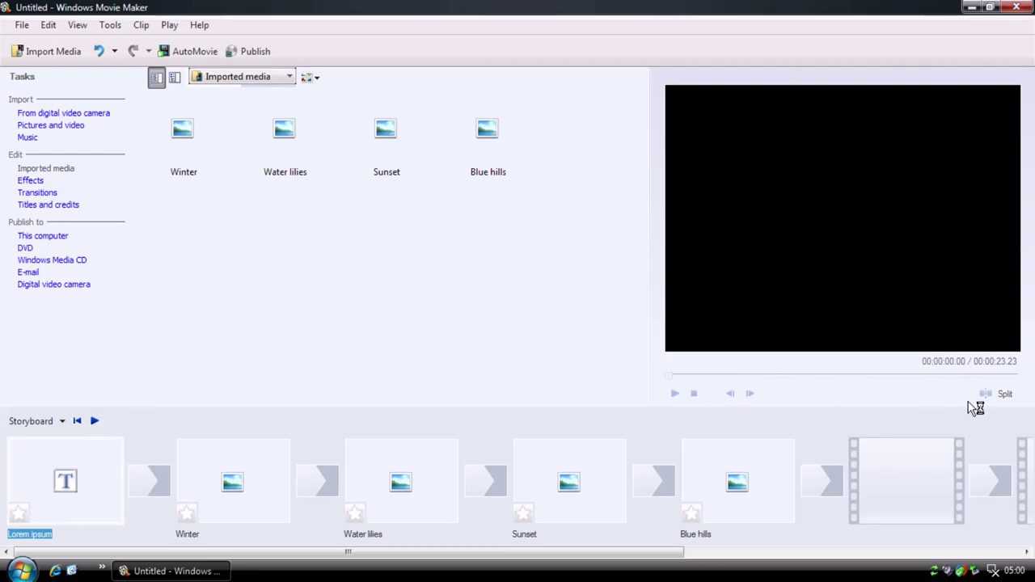
Bring up the Titles and Credits placement choices.
left_click(77, 25)
mouse_move(110, 26)
left_click(152, 60)
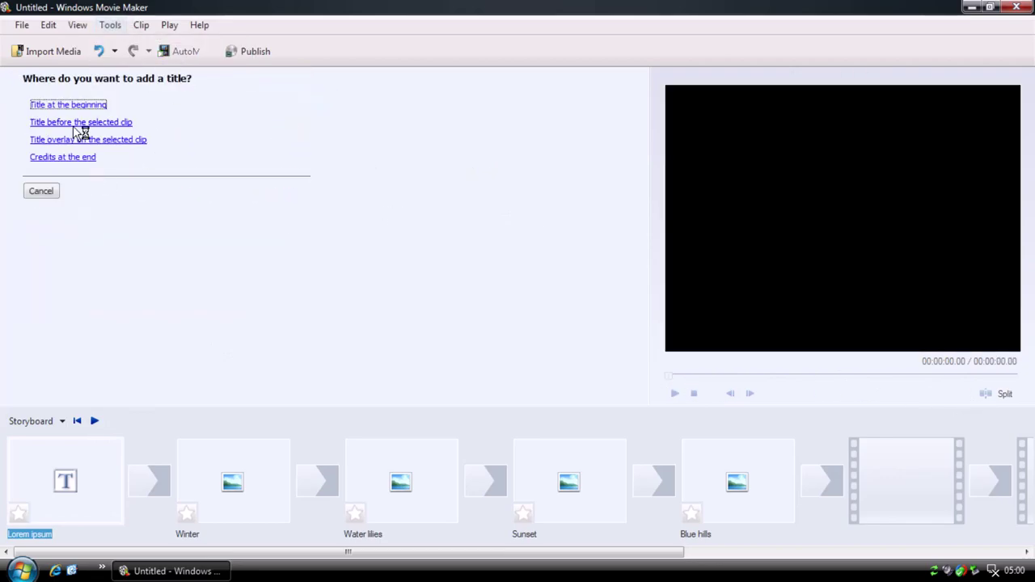
Overlay a title on the Winter clip and accept the switch to the timeline.
left_click(116, 140)
left_click(287, 501)
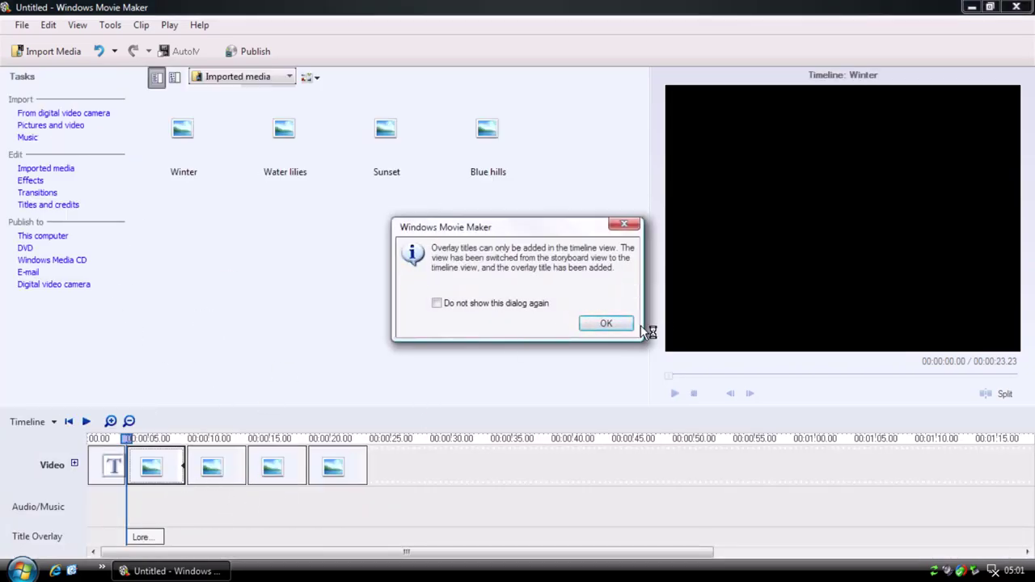
key("Return")
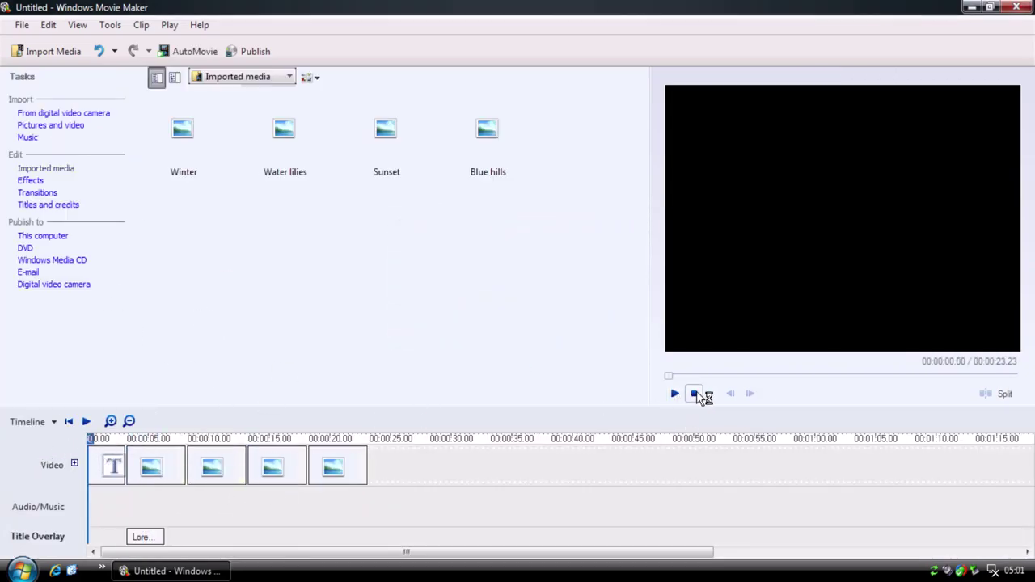
Show the video transitions and drag one onto the timeline between two clips.
left_click(110, 26)
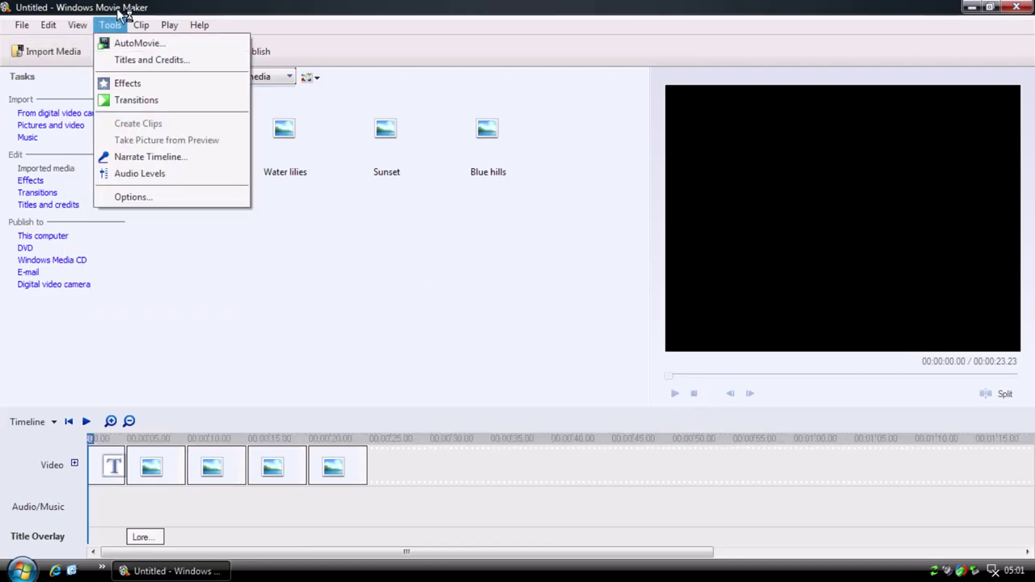
left_click(689, 400)
left_click(386, 133)
left_click(299, 263)
left_click(23, 25)
mouse_move(108, 25)
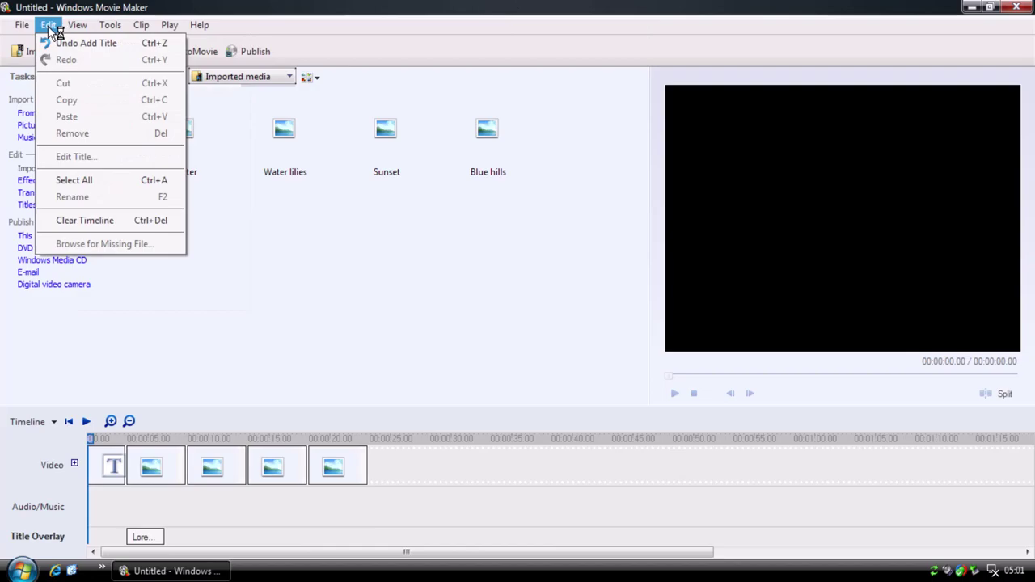
mouse_move(73, 25)
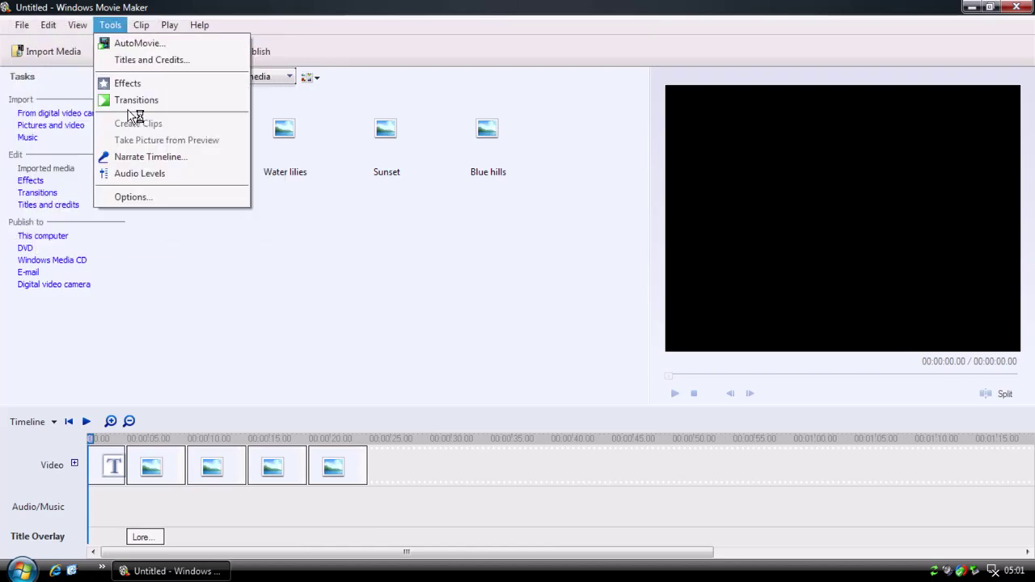
left_click(126, 95)
left_click_drag(494, 239, 189, 478)
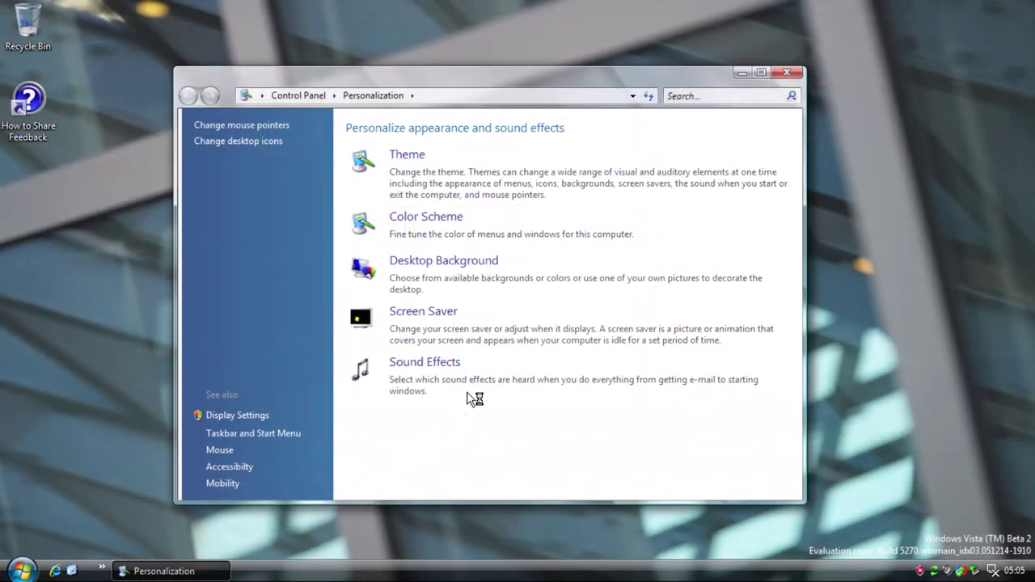
Apply the Express colour scheme from the colour scheme settings.
left_click(429, 225)
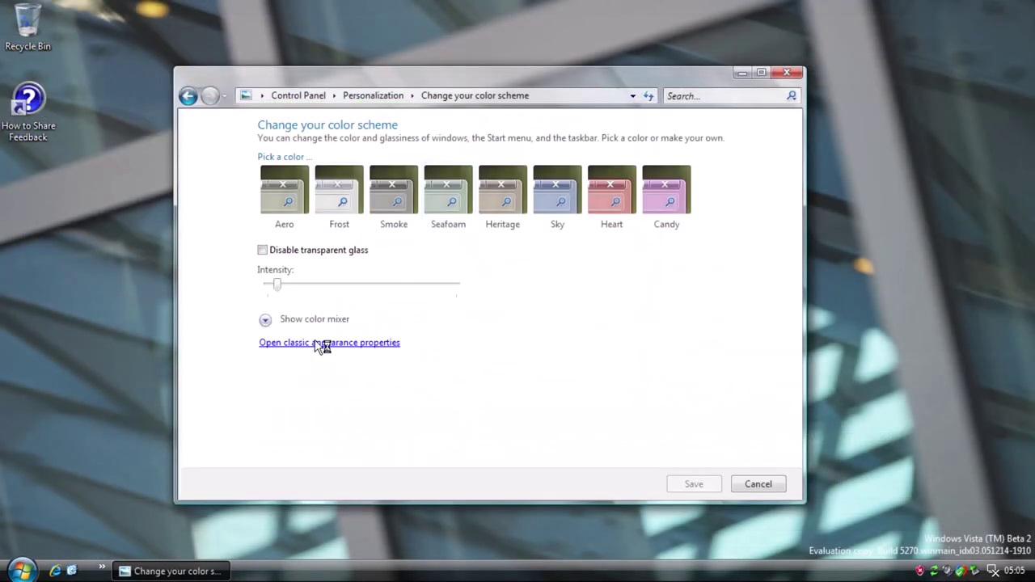
left_click(99, 263)
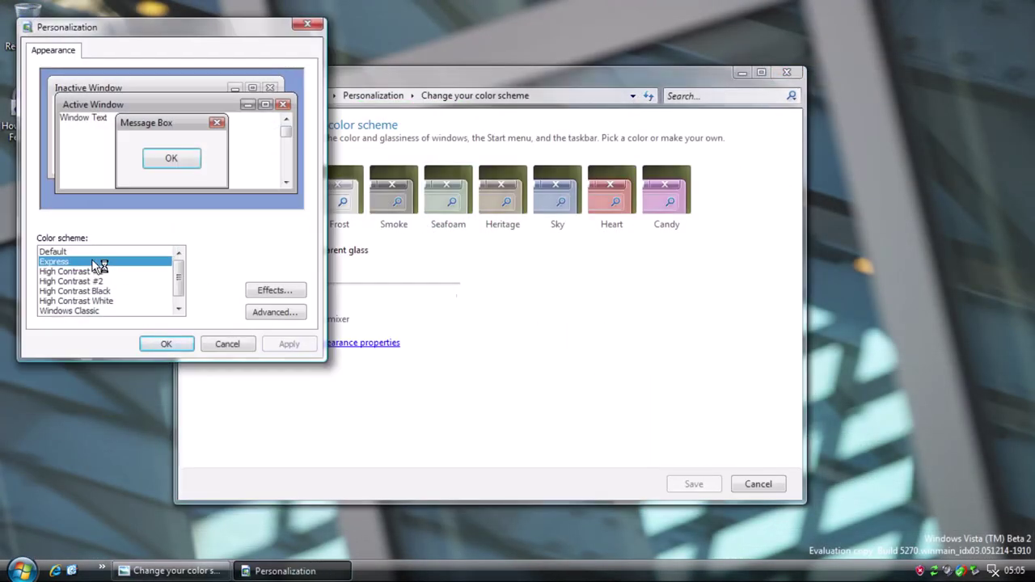
key("super")
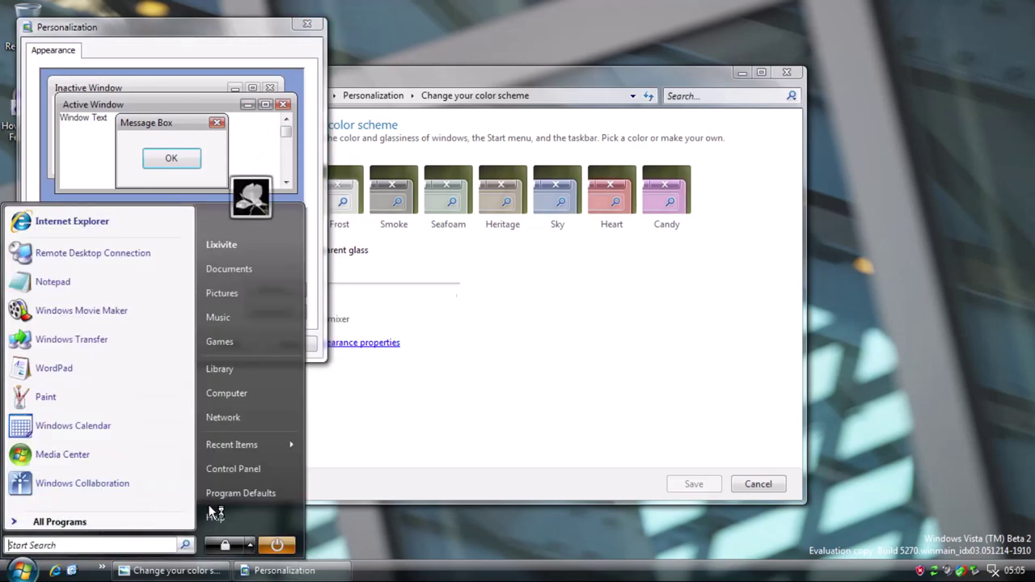
left_click(219, 198)
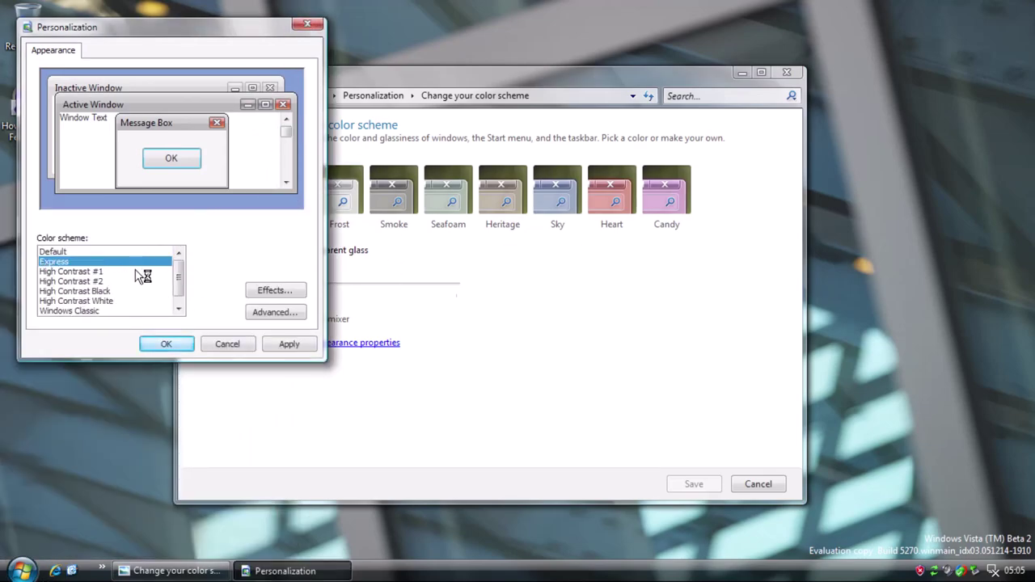
left_click(287, 344)
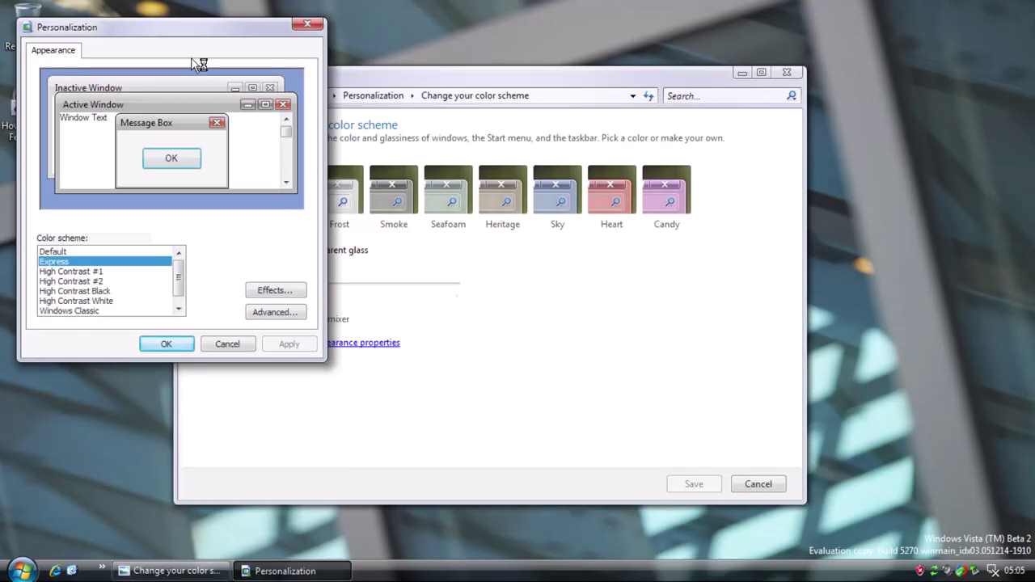
Rearrange the appearance dialog and colour scheme window, minimising and restoring the latter.
left_click_drag(199, 27, 261, 157)
left_click(443, 99)
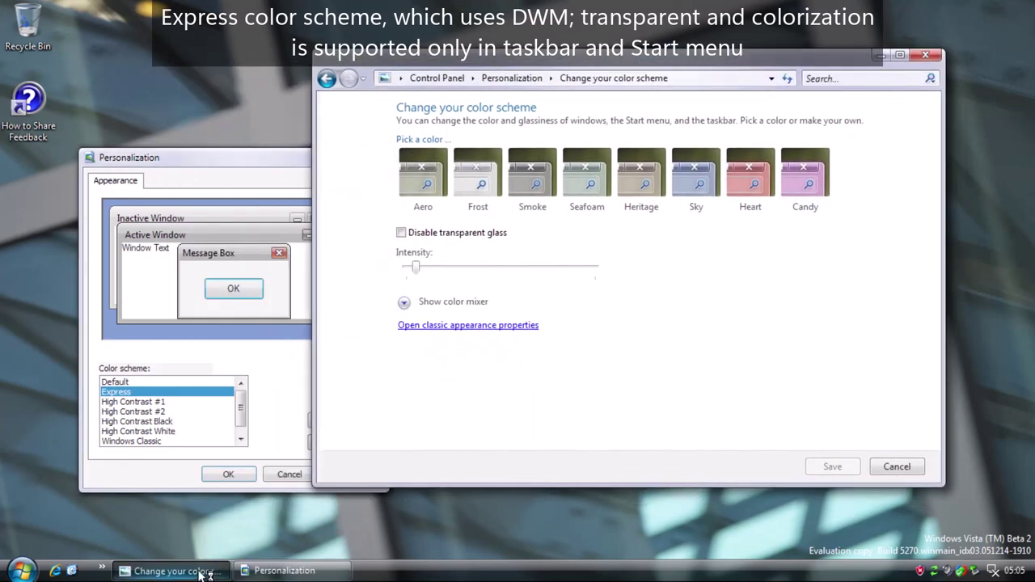
left_click(267, 571)
left_click(178, 571)
left_click(192, 573)
left_click(192, 572)
left_click(193, 571)
left_click(193, 569)
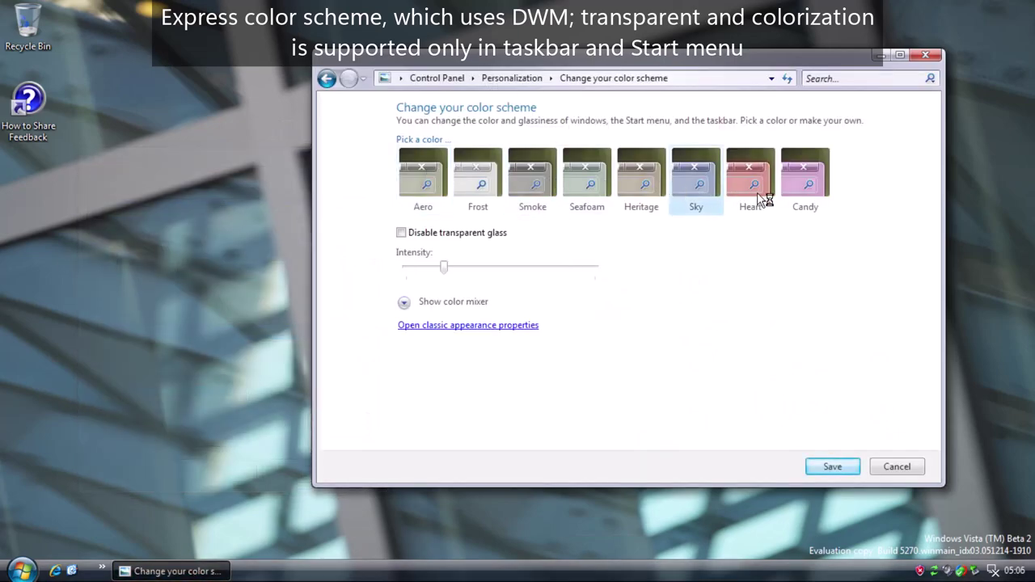
Try the Heart, Sky and other window colours, show the colour mixer, and return to Aero.
left_click(760, 195)
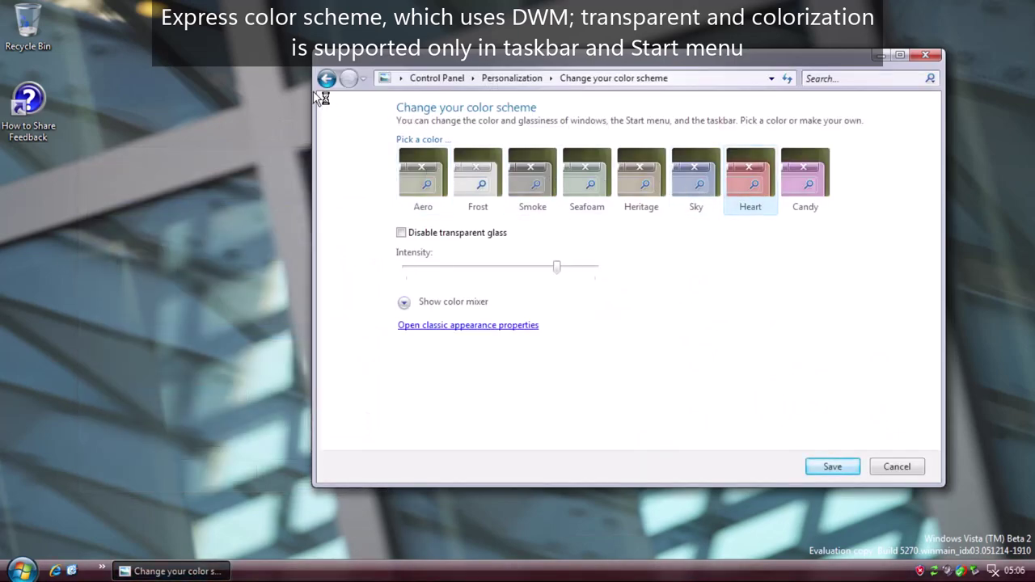
left_click(423, 180)
left_click(696, 182)
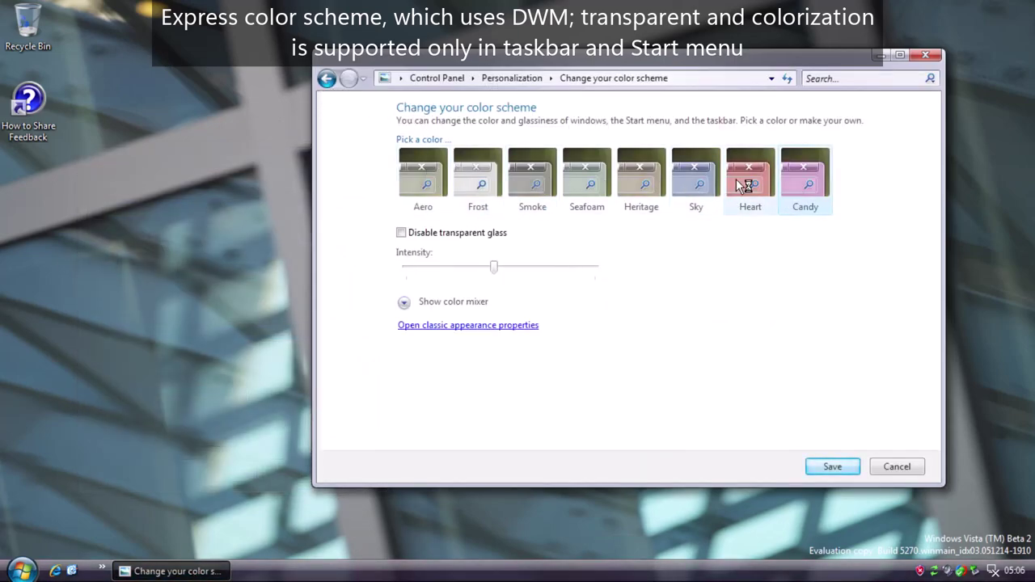
left_click(423, 179)
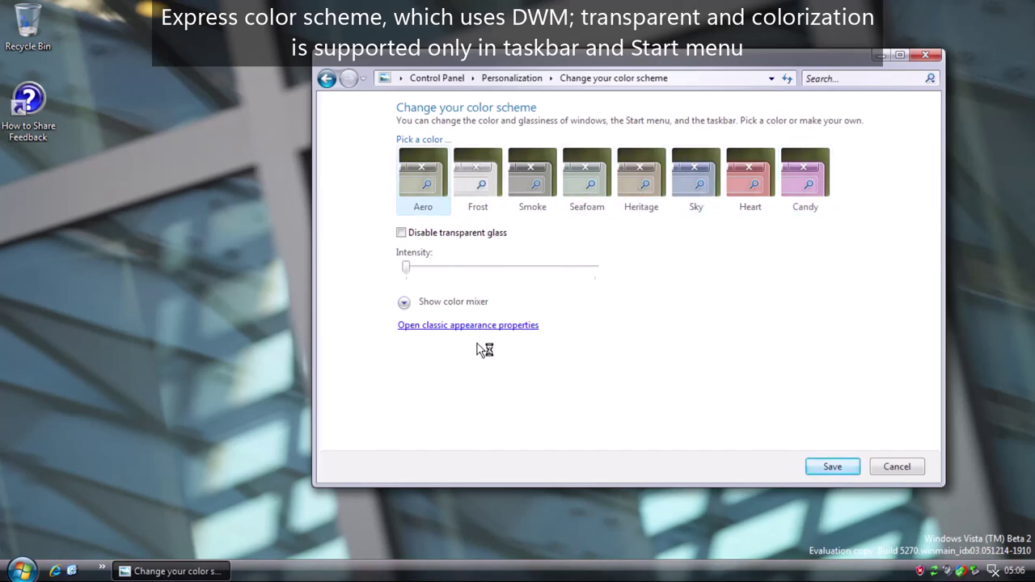
left_click(453, 301)
left_click(418, 166)
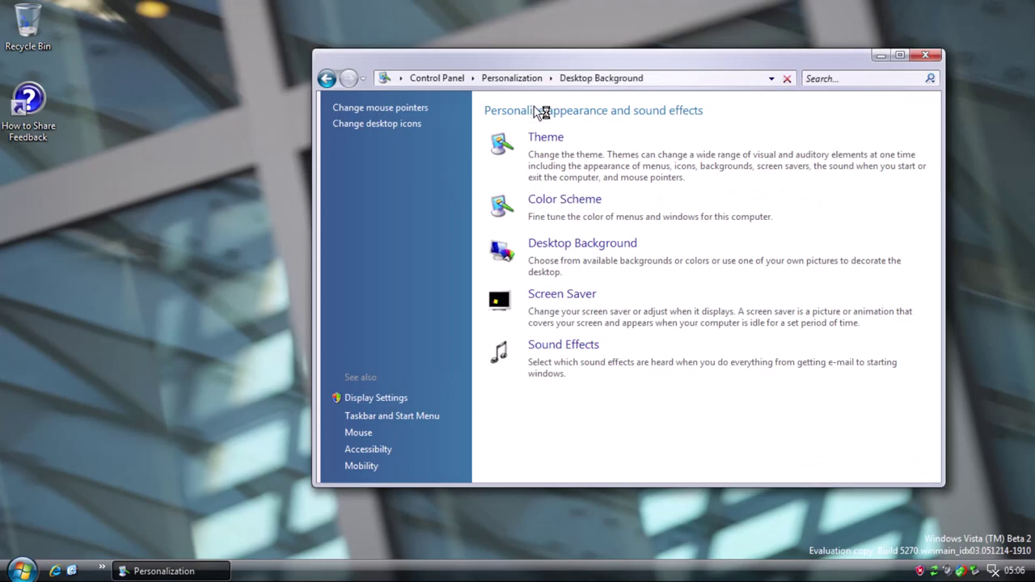
Set the desktop wallpaper to the palm-trees Tropical picture and close the classic Personalization dialog.
left_click_drag(520, 71, 257, 46)
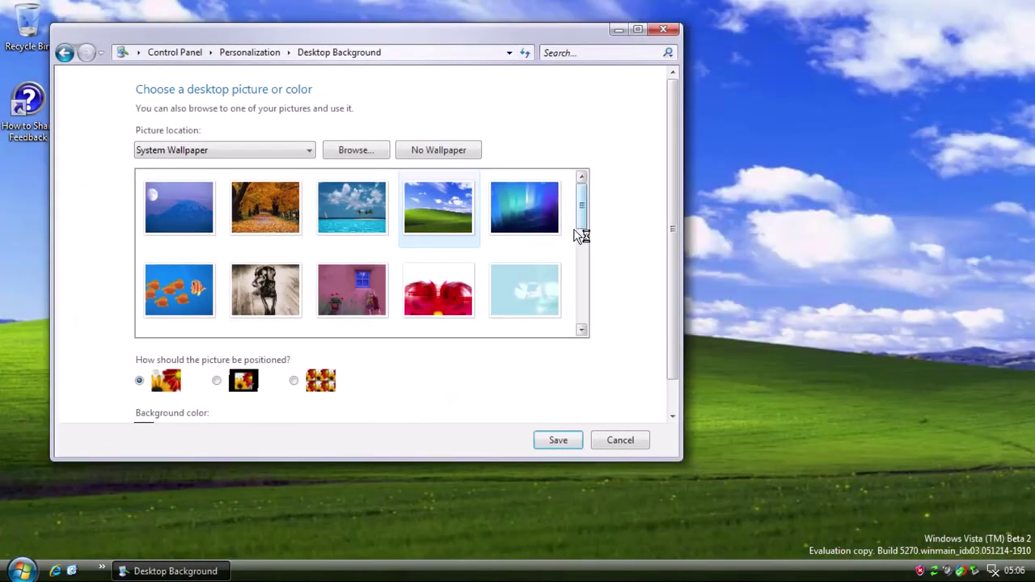
left_click_drag(582, 228, 588, 338)
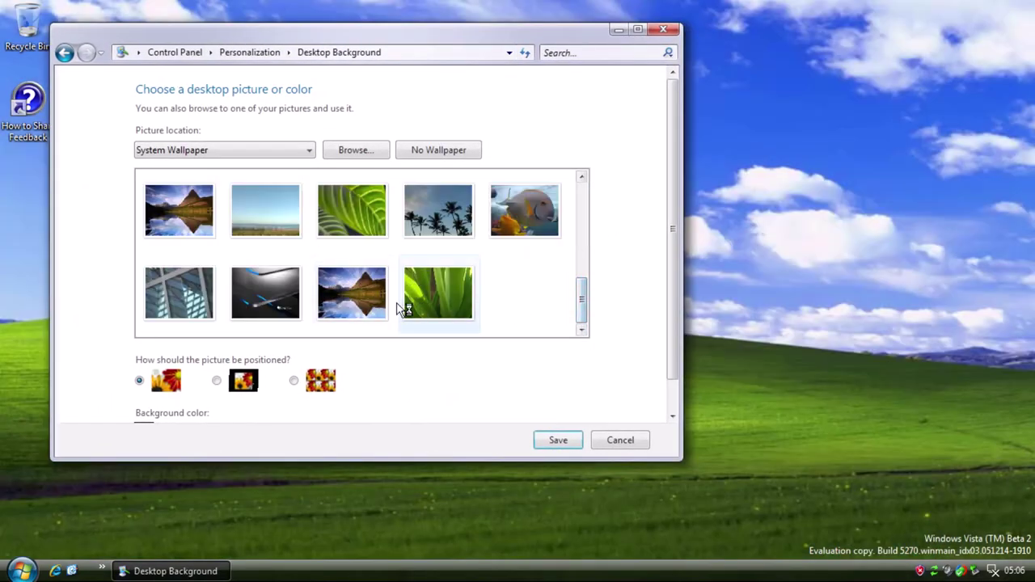
left_click(437, 212)
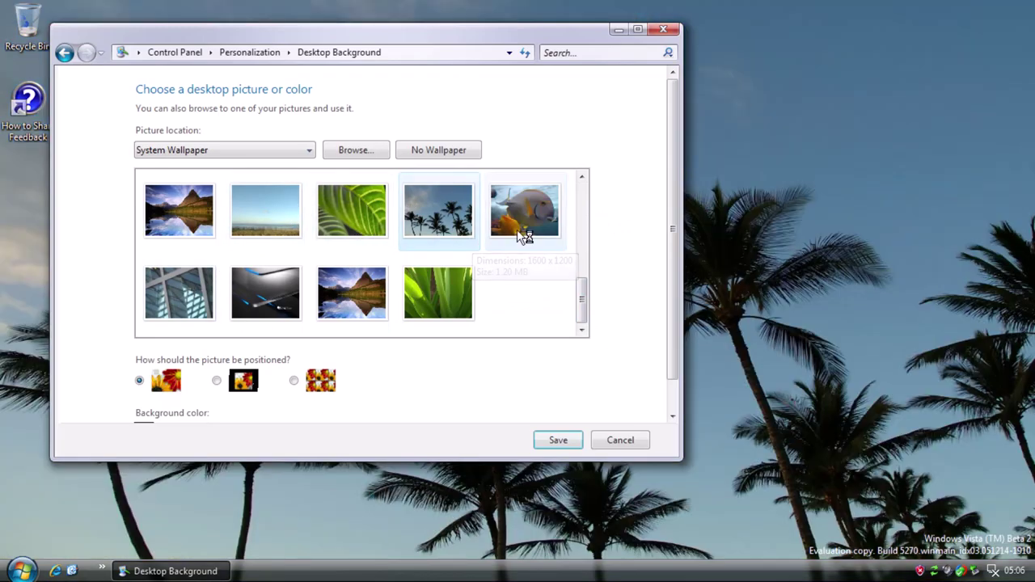
left_click_drag(414, 53, 453, 88)
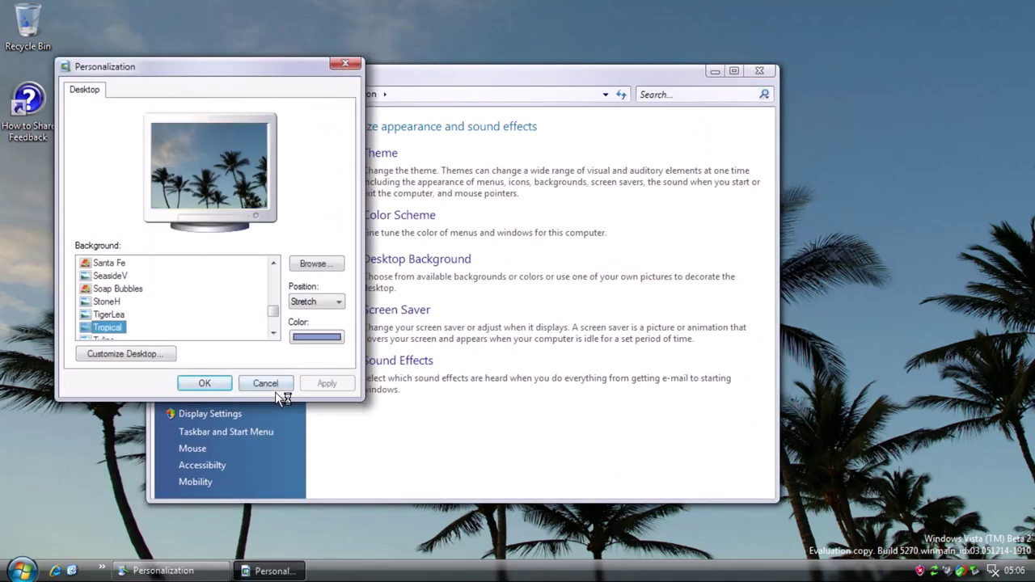
left_click(277, 389)
key("super")
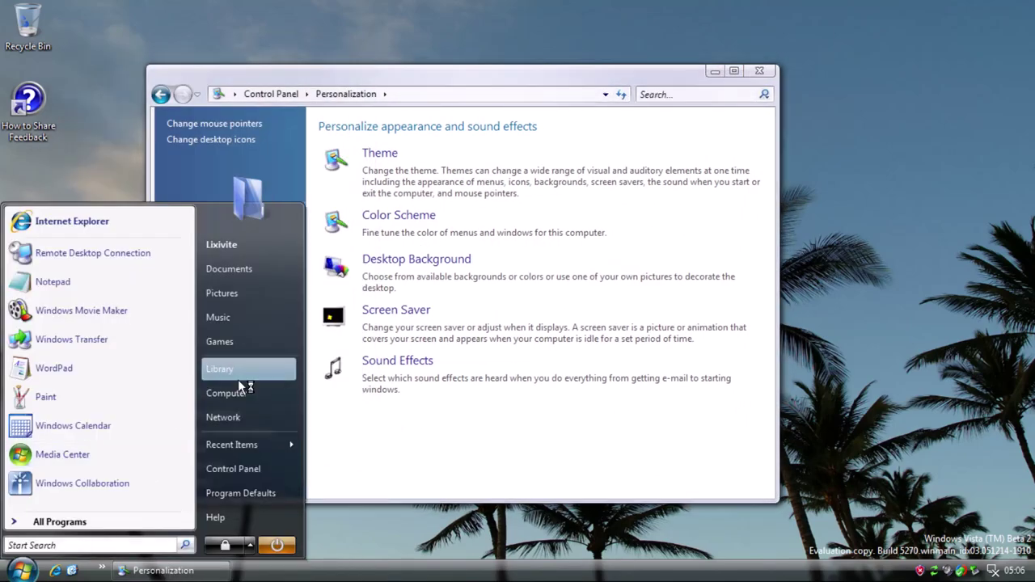
Open the Library folder, Windows Calendar and a new WordPad document from Start.
left_click(237, 382)
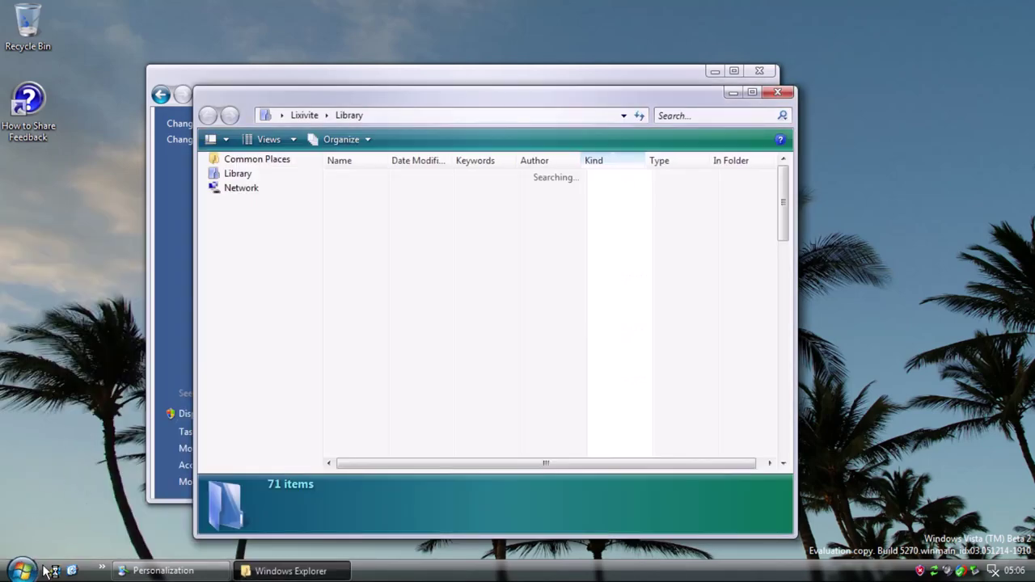
key("super")
left_click(91, 427)
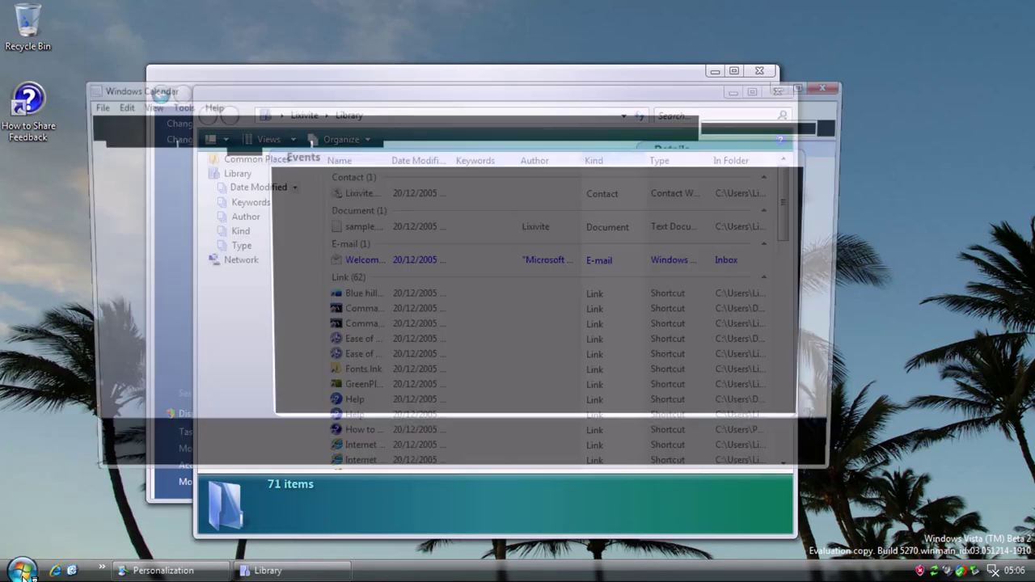
key("super")
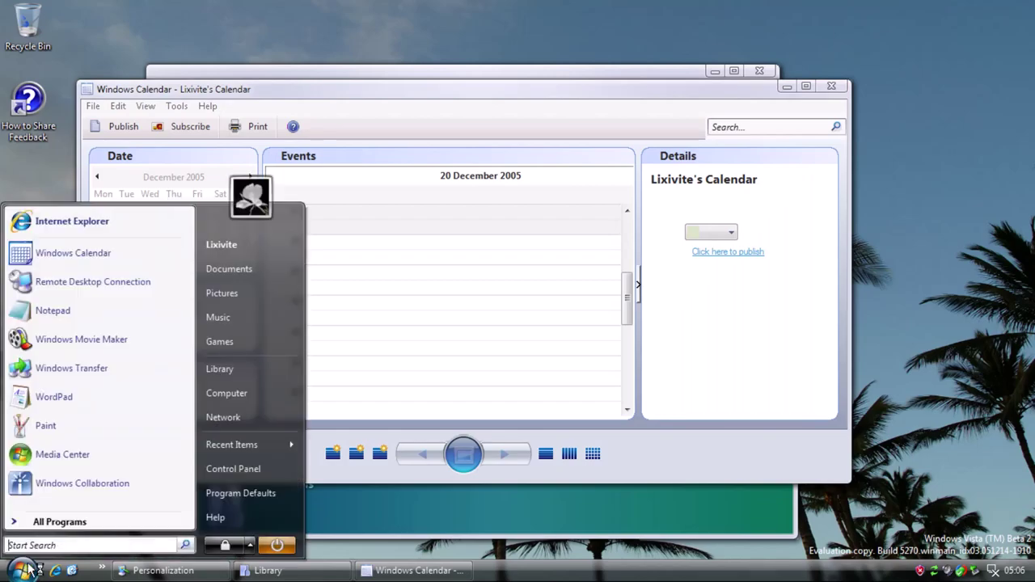
left_click(71, 397)
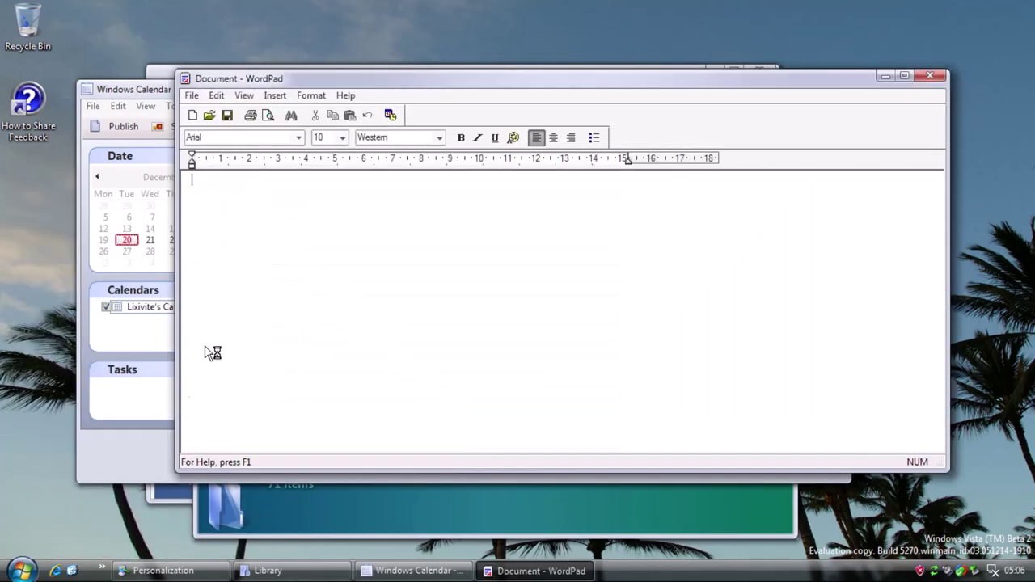
Flip through the open windows with the 3D Window Switcher, then show the date and calendar.
left_click(102, 571)
left_click(148, 538)
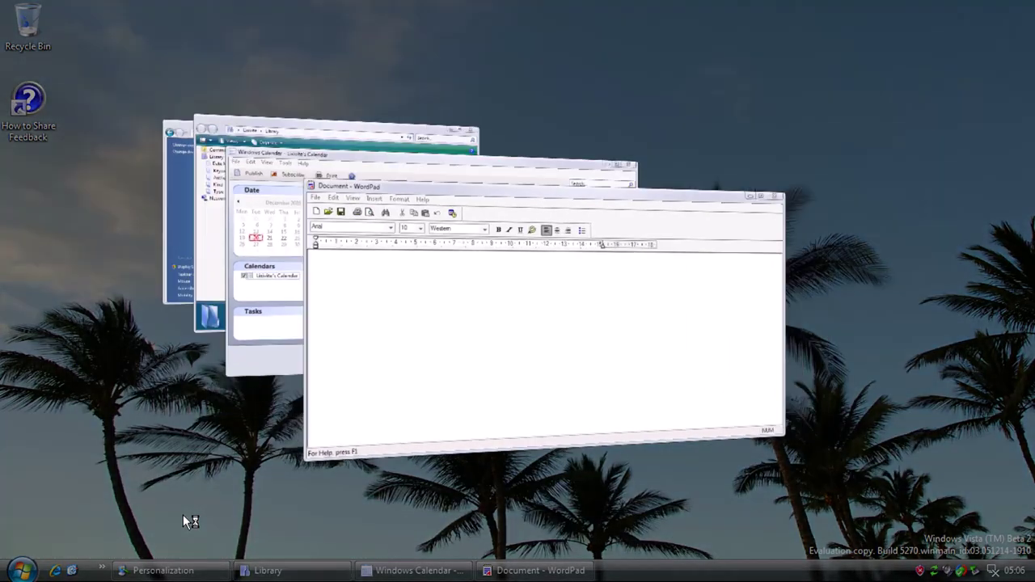
scroll(293, 445, "up", 3)
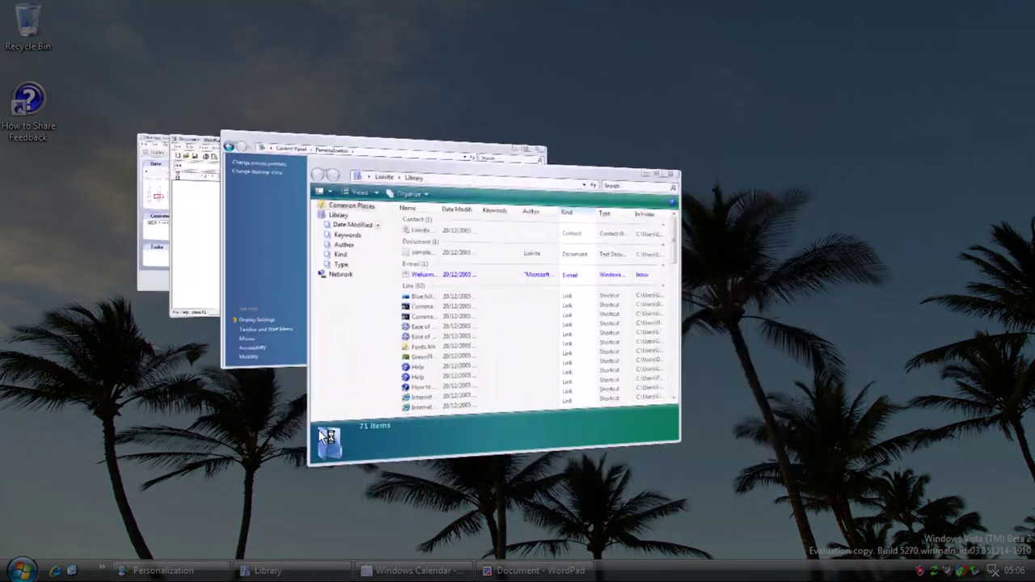
scroll(524, 421, "down", 1)
key("Tab")
key("Tab")
key("Tab")
key("Tab")
key("Tab")
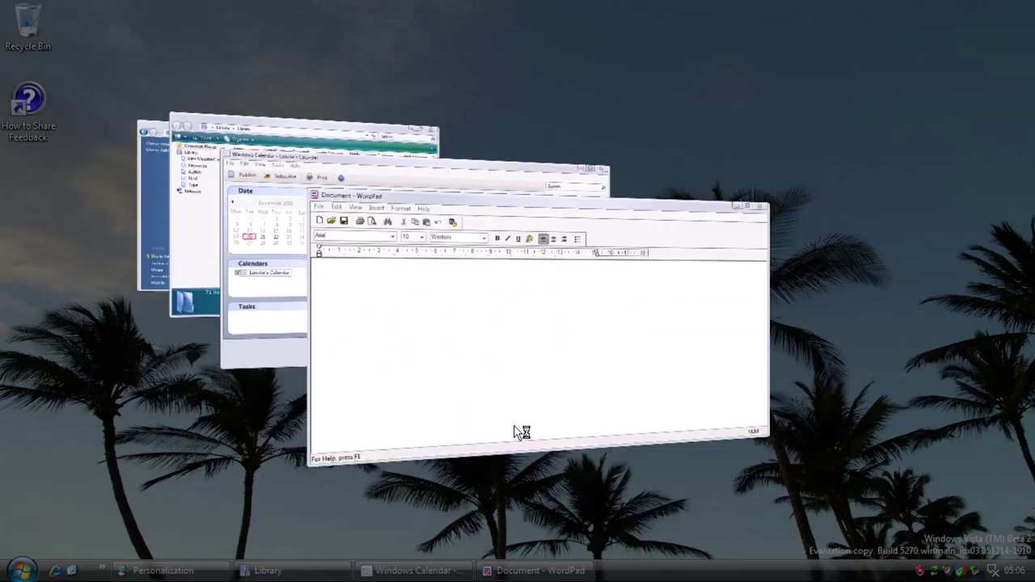
key("Tab")
key("Tab")
key("Tab")
key("Tab")
key("Tab")
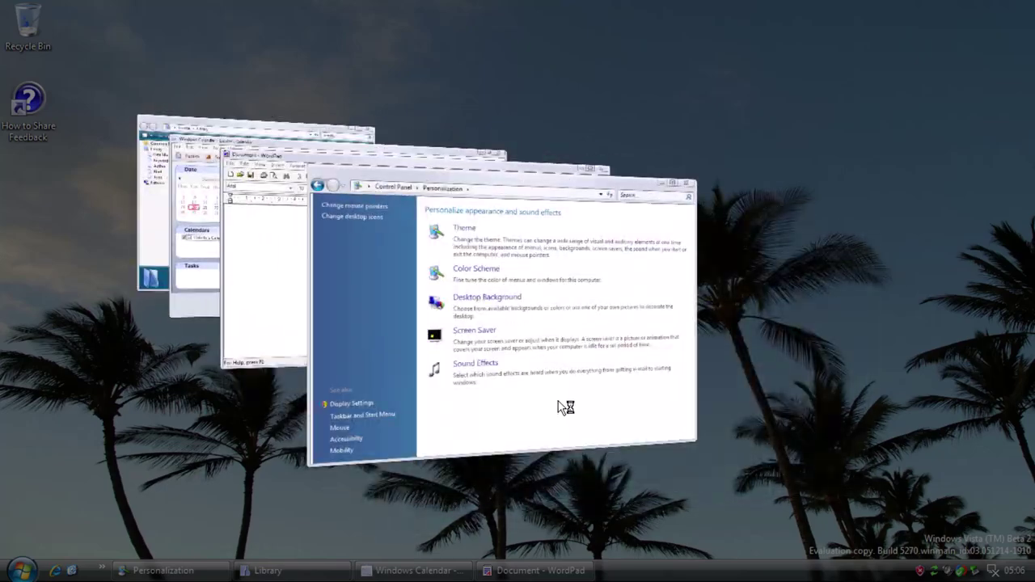
key("Tab")
left_click(1026, 571)
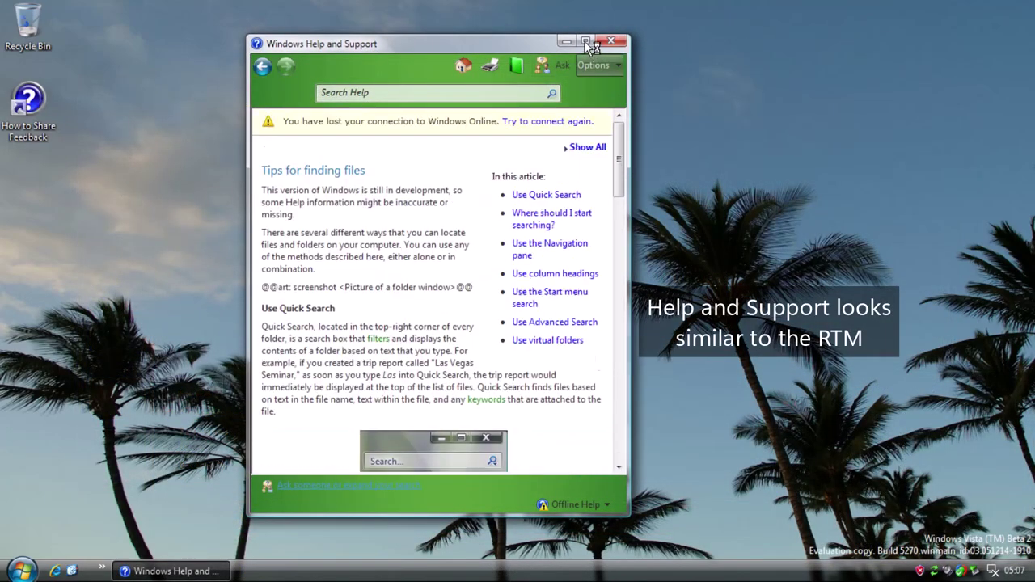
Maximise Help, scroll the Tips for finding files article, and open 'Can my older programs work with Windows Vista?'.
left_click(586, 40)
scroll(406, 207, "down", 15)
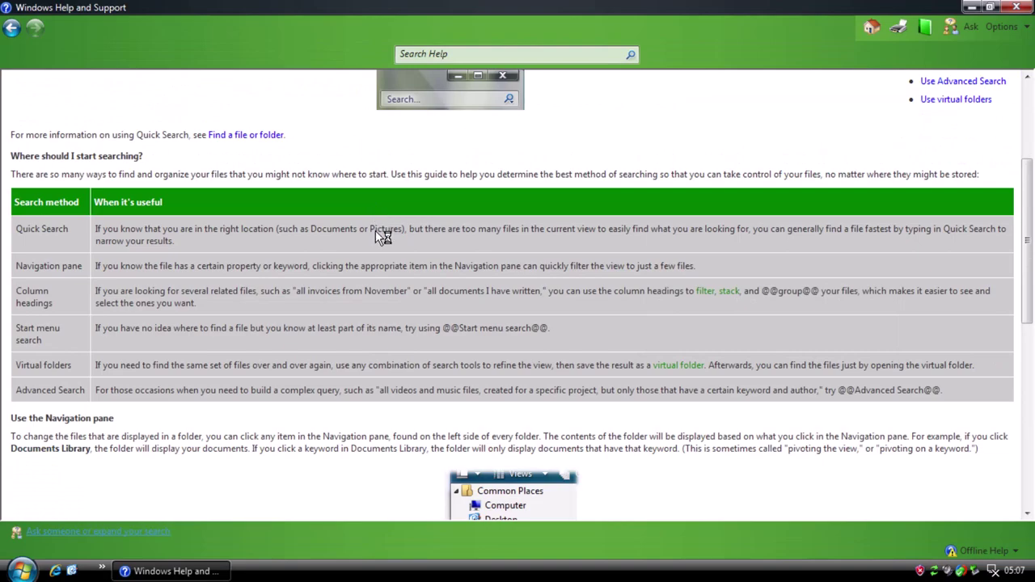
scroll(297, 251, "down", 1)
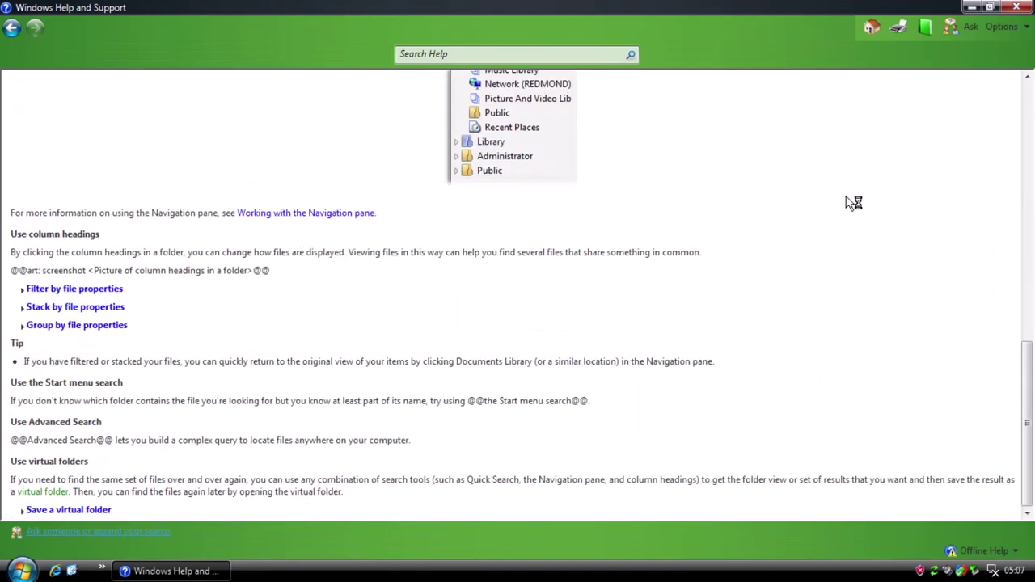
left_click_drag(1019, 385, 1006, 82)
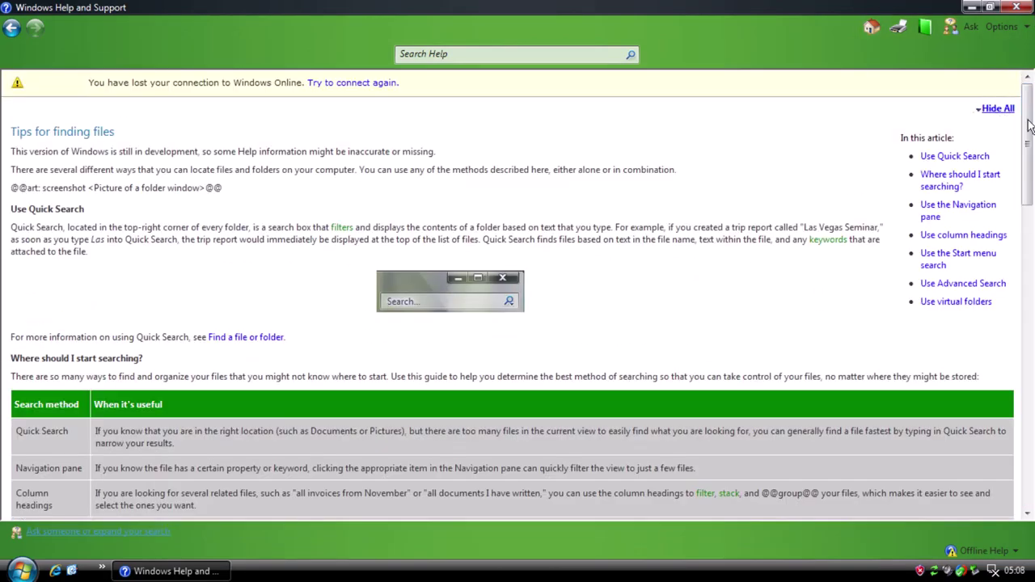
left_click_drag(1030, 133, 977, 503)
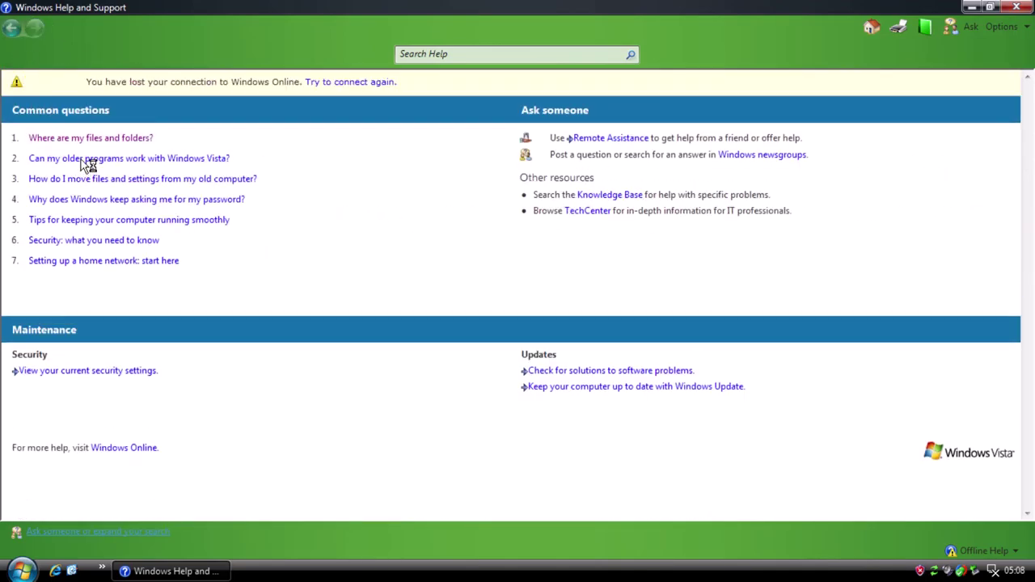
left_click(82, 159)
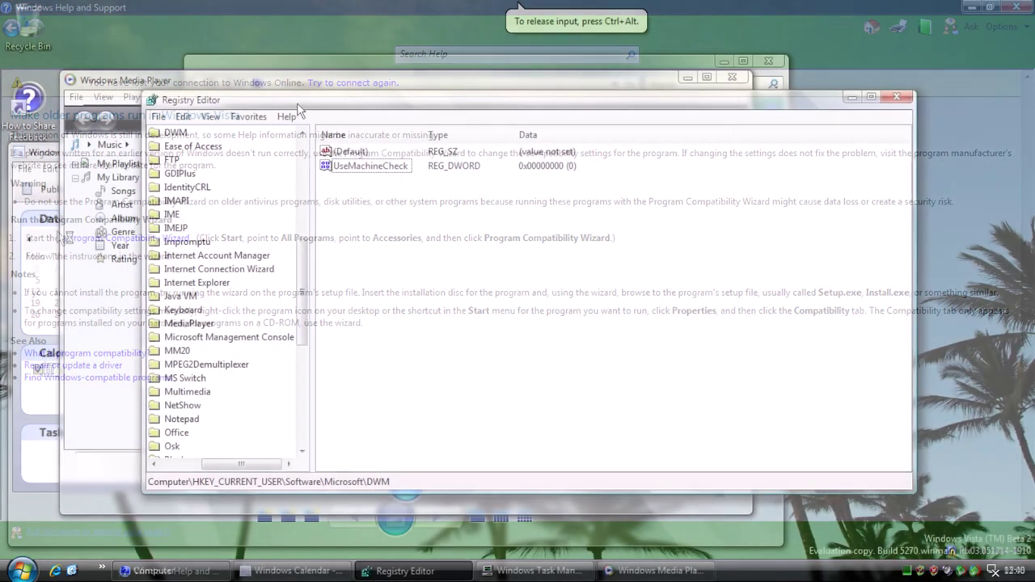
Create a BlurSigma DWORD value under the DWM key and set it to 1.
right_click(344, 204)
mouse_move(383, 225)
left_click(443, 258)
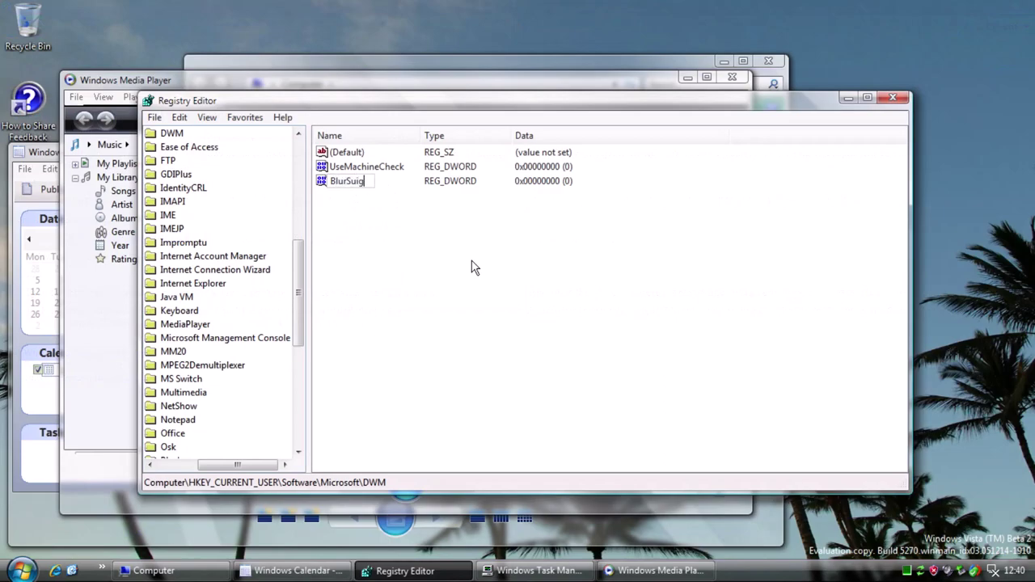
key("F5")
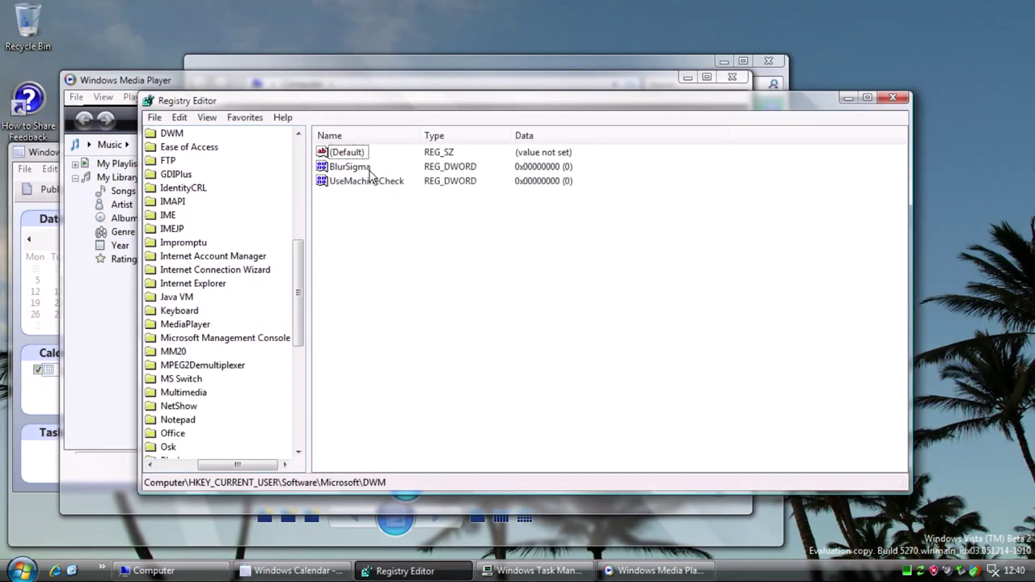
double_click(355, 167)
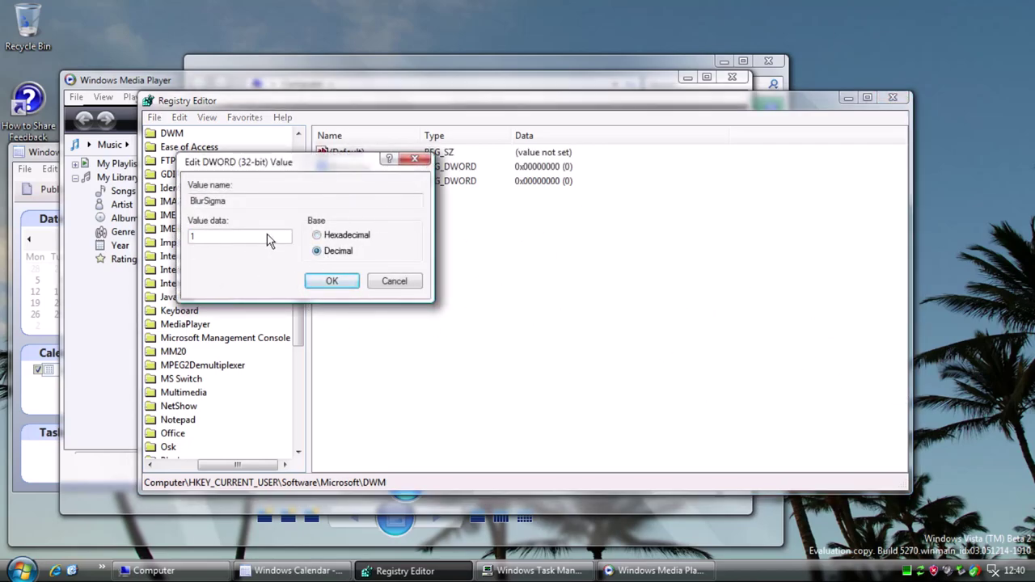
left_click(315, 283)
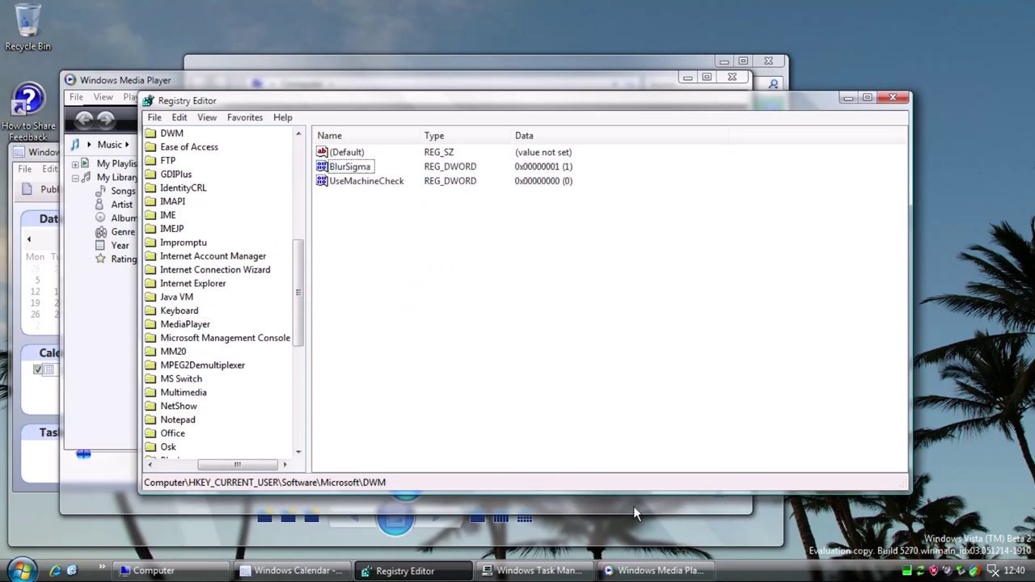
End the uxss.exe process tree in Task Manager to restart the theme process.
left_click(535, 571)
right_click(588, 343)
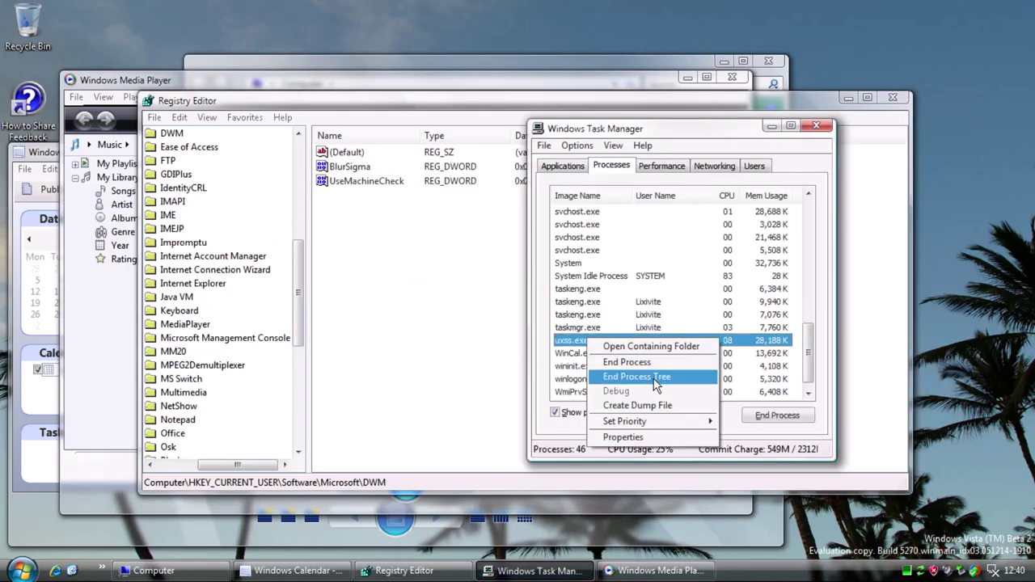
left_click(639, 248)
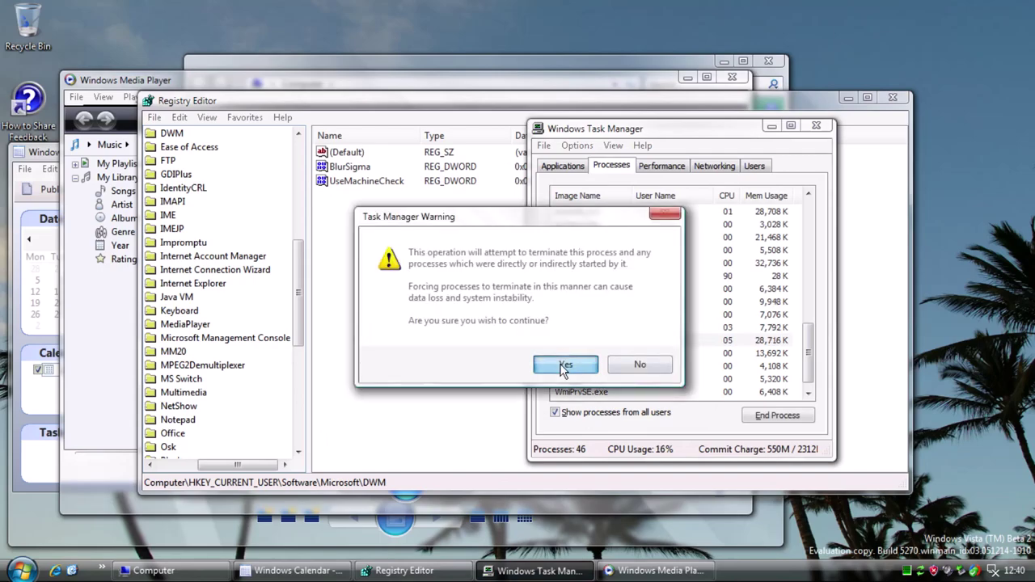
left_click(564, 366)
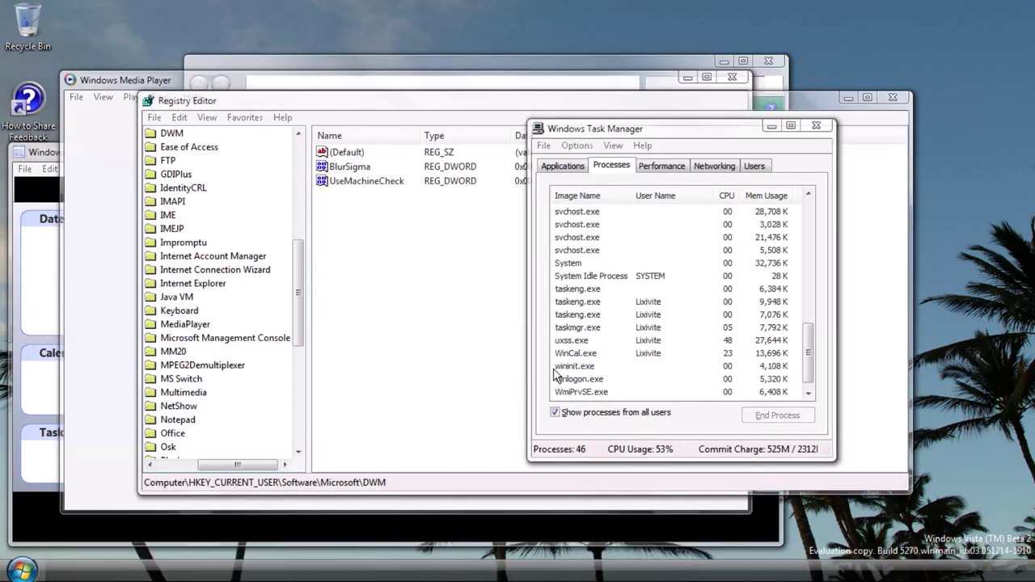
left_click_drag(673, 129, 601, 112)
Run winver to show the version information, then drag windows around to show the glass.
key("super+r")
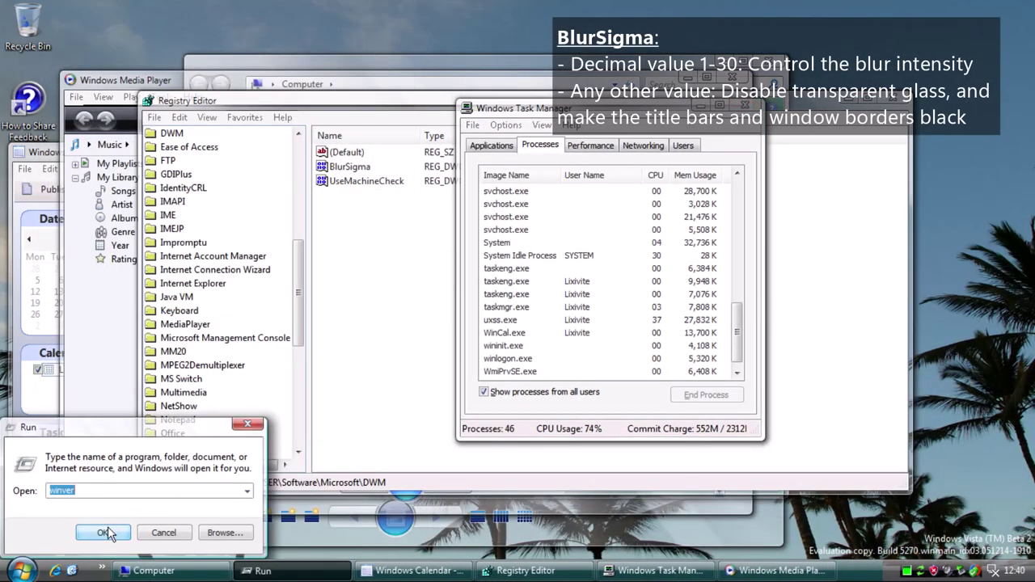
left_click(106, 533)
left_click_drag(203, 35, 890, 40)
left_click_drag(123, 91, 255, 116)
mouse_move(173, 154)
left_mouse_down()
mouse_move(301, 131)
mouse_move(173, 146)
left_mouse_up()
left_click_drag(524, 65, 396, 102)
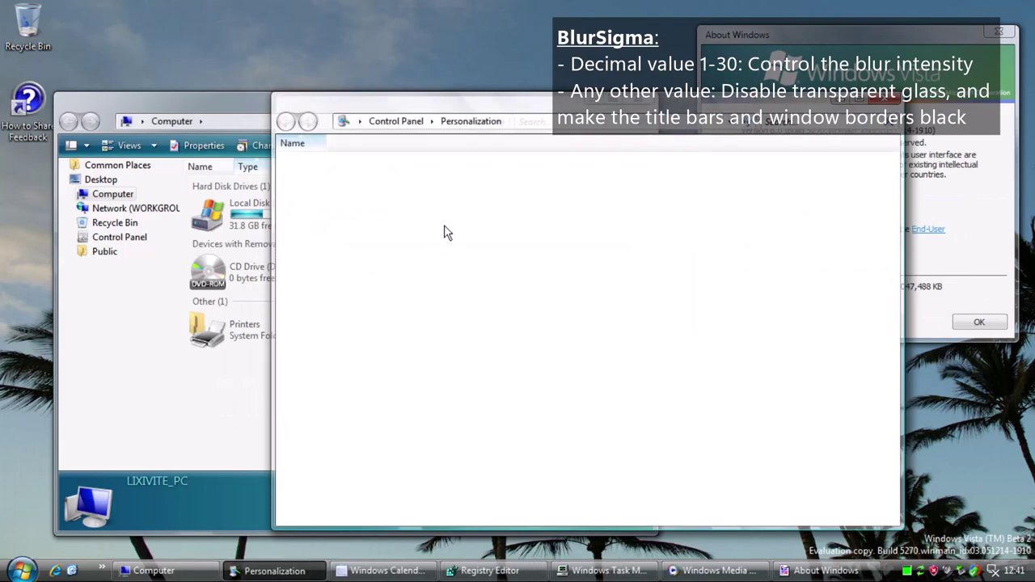
Open the window colour scheme settings and preview Smoke, Aero, Sky and others before returning to Aero.
left_click(453, 267)
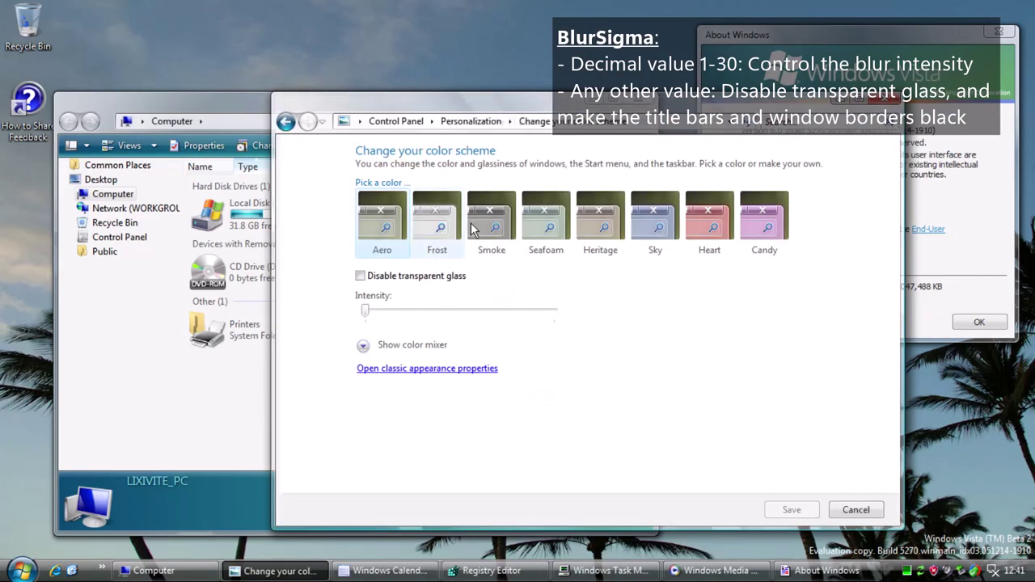
left_click(480, 231)
left_click_drag(540, 108, 254, 213)
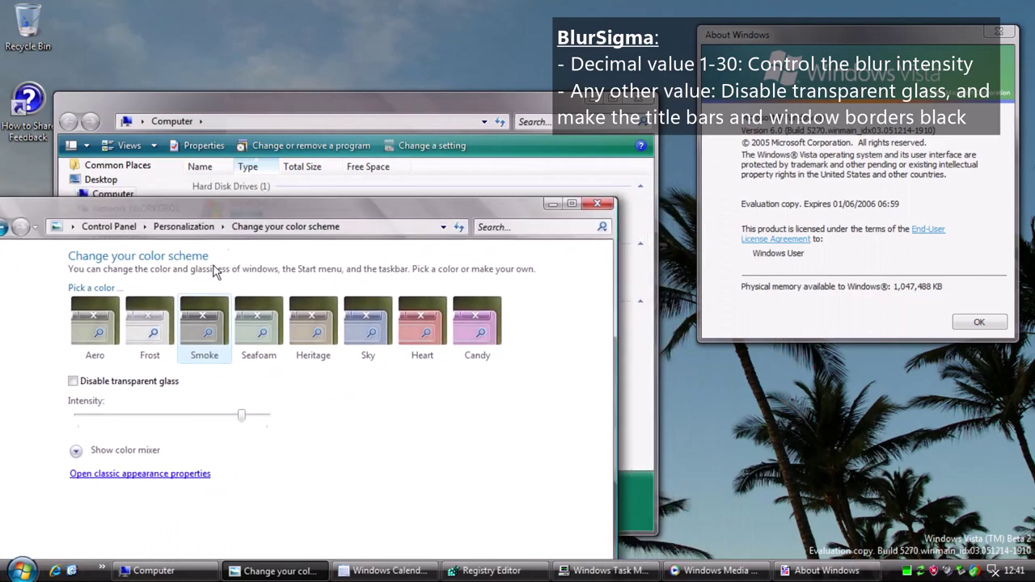
left_click(93, 323)
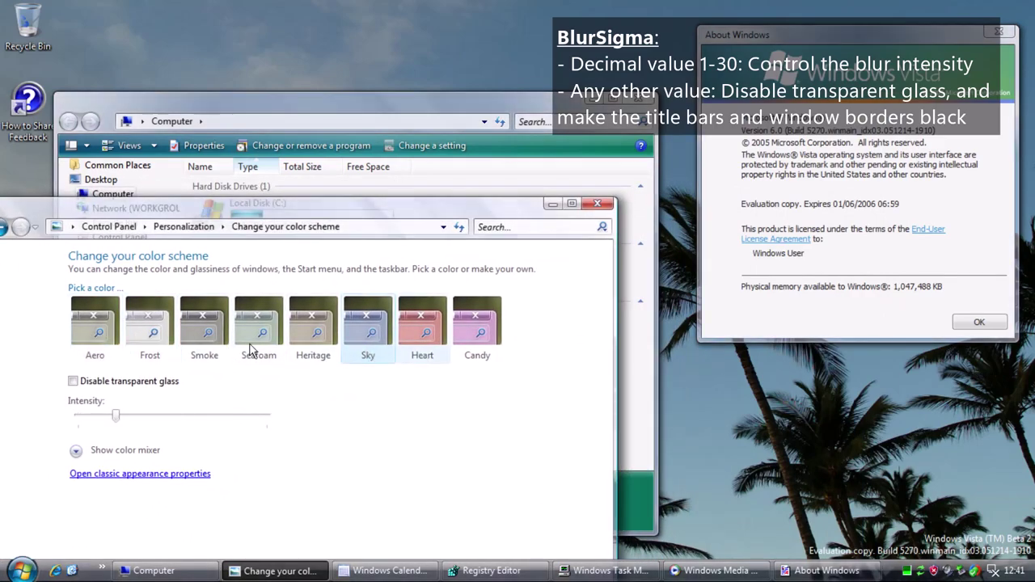
left_click(204, 328)
left_click(257, 344)
key("Right")
key("Right")
key("Right")
key("Right")
left_click(366, 344)
left_click(96, 336)
left_click_drag(164, 227, 450, 91)
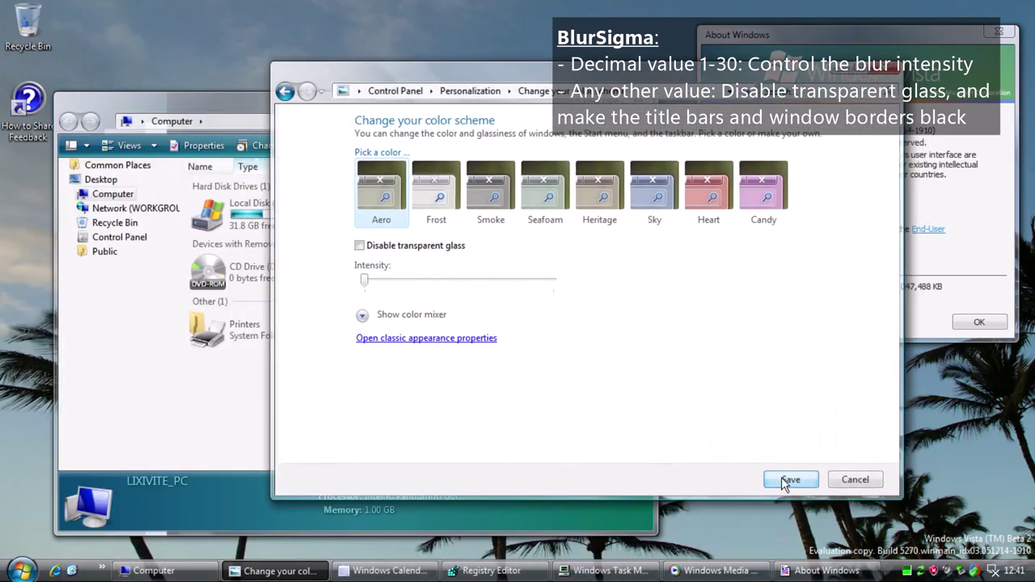
With the colour mixer expanded, preview Frost, Aero, Smoke, Seafoam and Sky, then adjust glass intensity.
left_click(362, 316)
left_click_drag(639, 81, 358, 211)
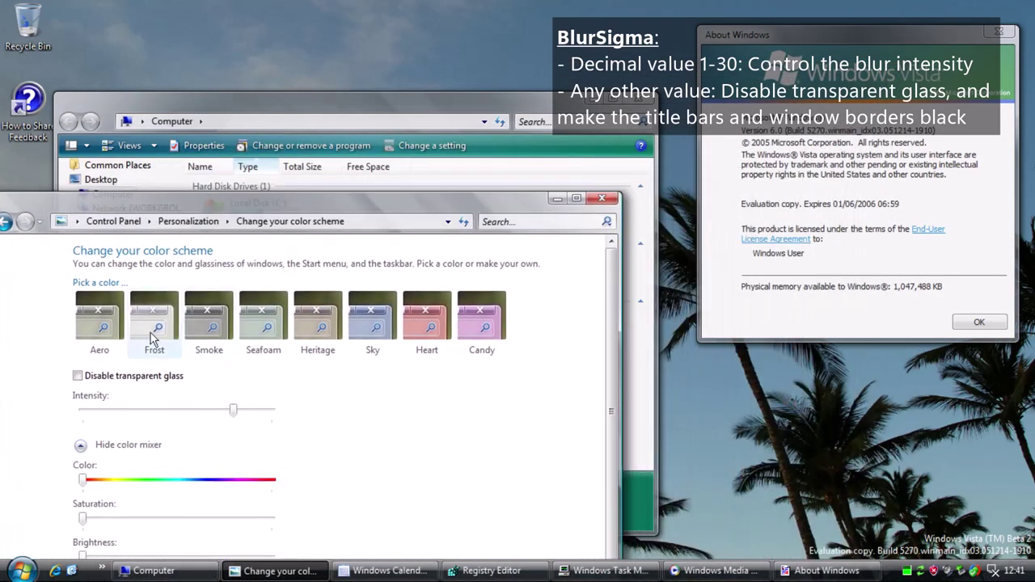
left_click(156, 336)
left_click(121, 333)
left_click(209, 338)
left_click(265, 338)
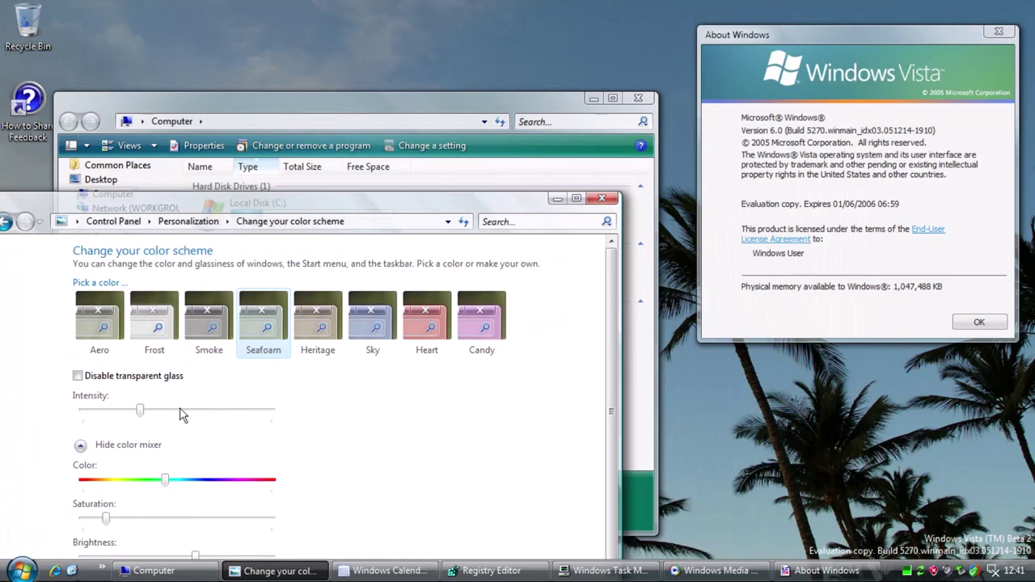
left_click(372, 324)
left_click_drag(121, 415, 443, 410)
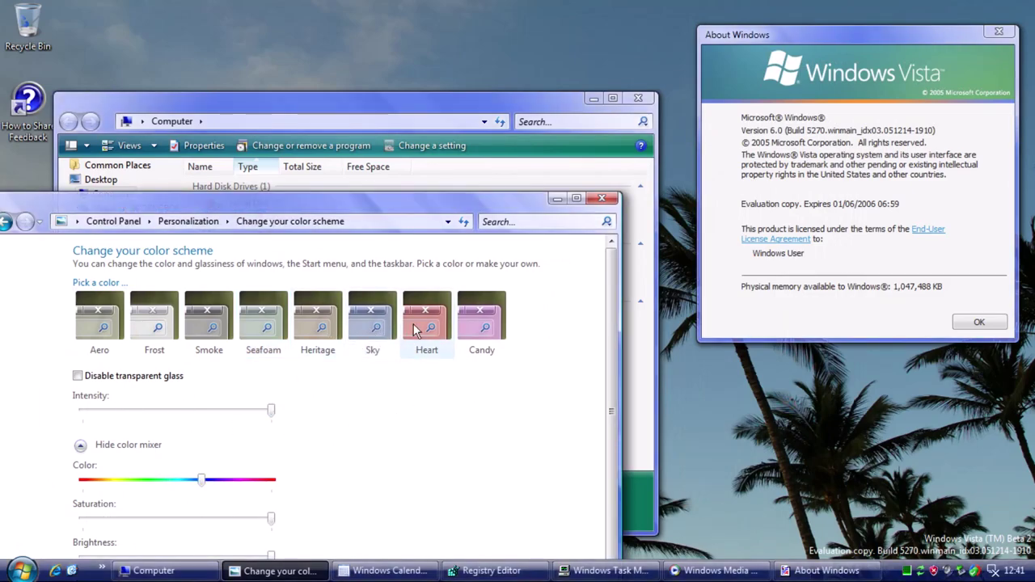
left_click_drag(275, 415, 232, 411)
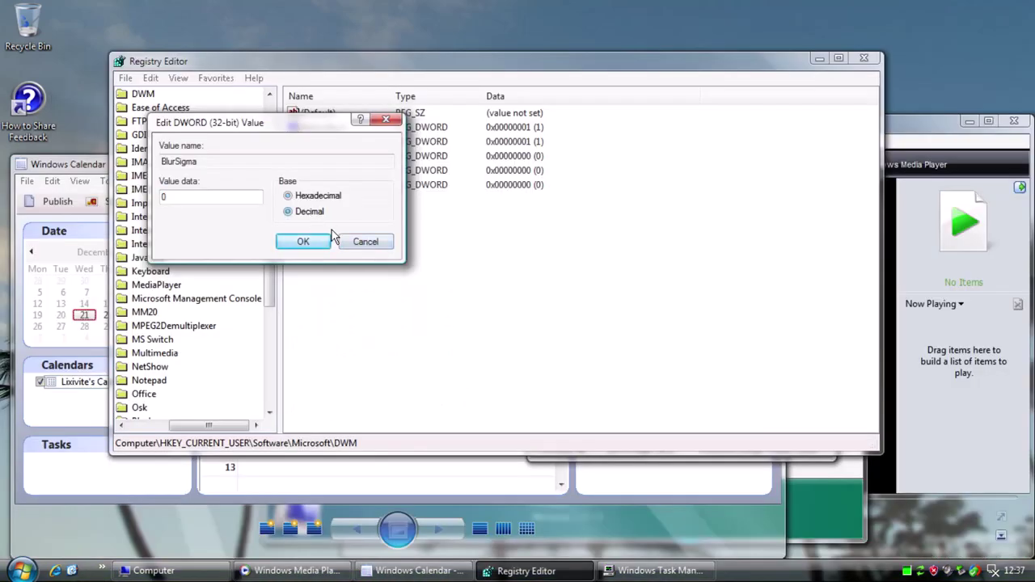
Leave BlurSigma at 0 and end the uxss.exe process tree in Task Manager.
left_click(365, 243)
left_click(645, 571)
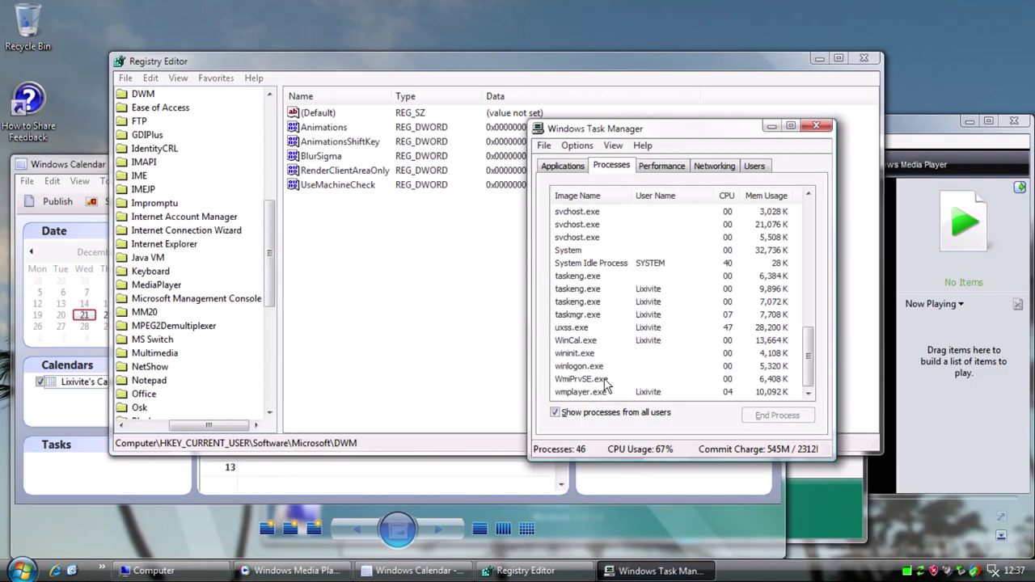
right_click(572, 329)
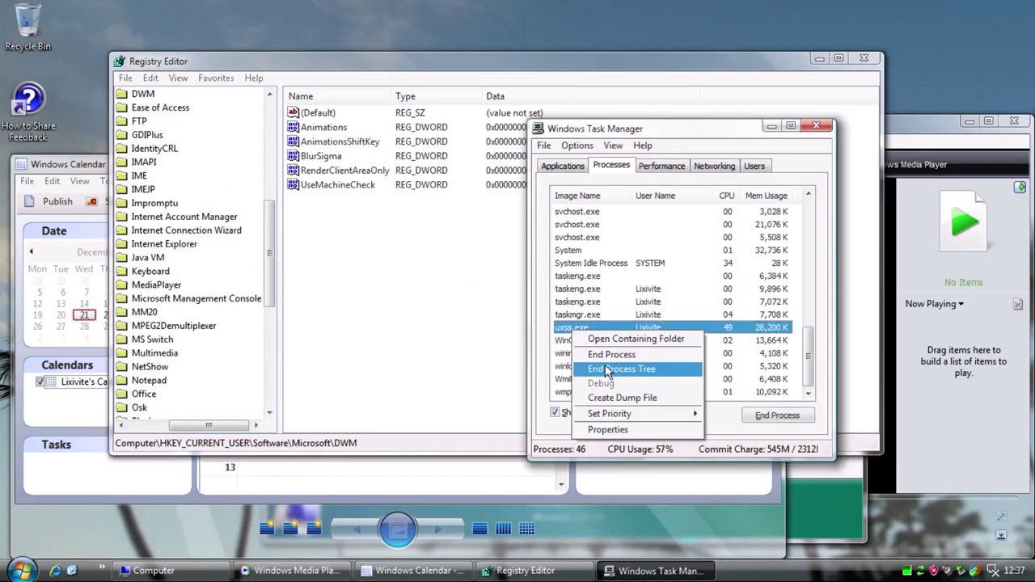
left_click(598, 370)
left_click(564, 365)
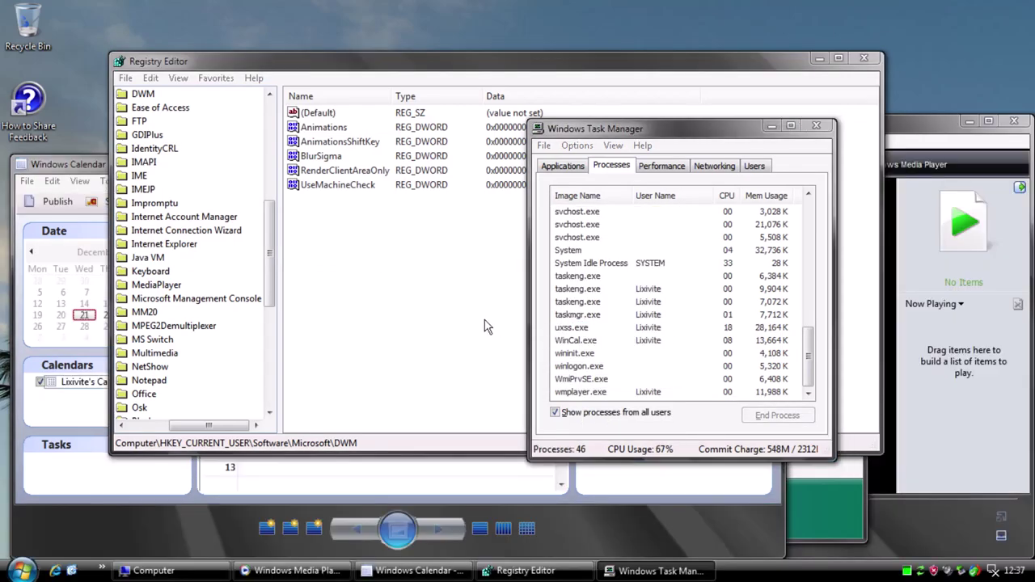
Run cmd from the Run box, then create a new 32-bit DWORD value under the DWM key.
left_click(499, 326)
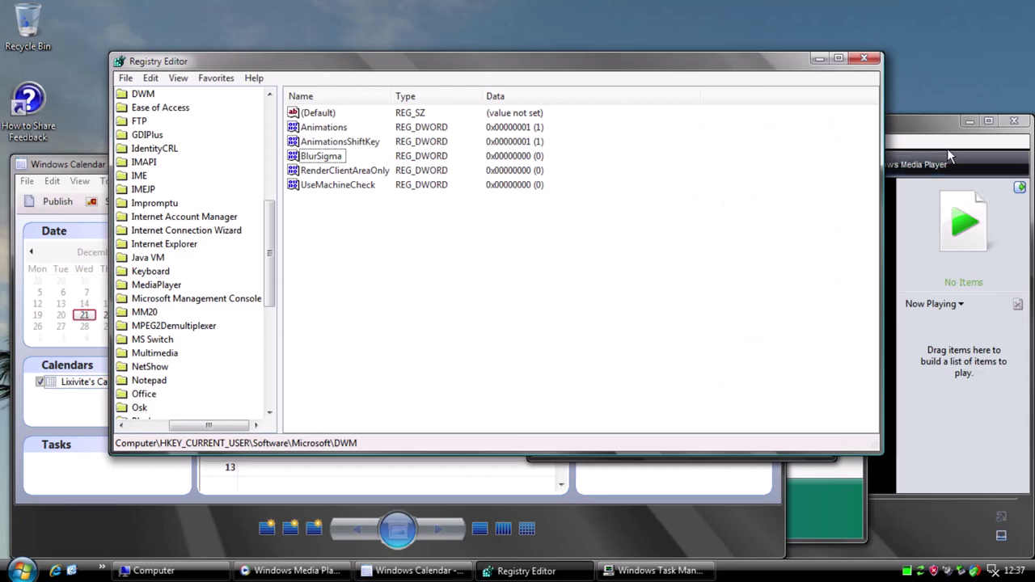
key("super+r")
type("cmd")
key("Return")
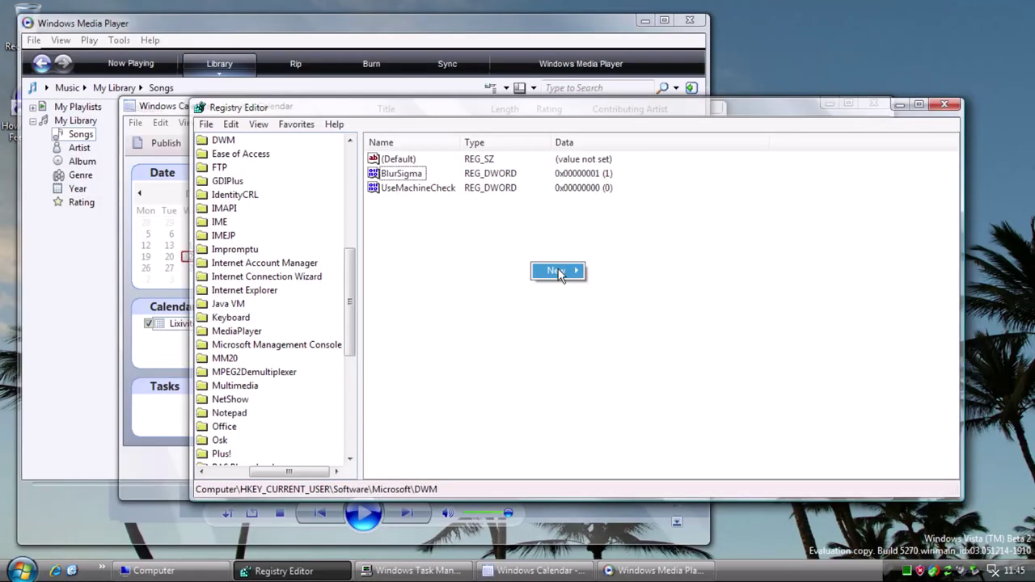
mouse_move(558, 272)
left_click(639, 315)
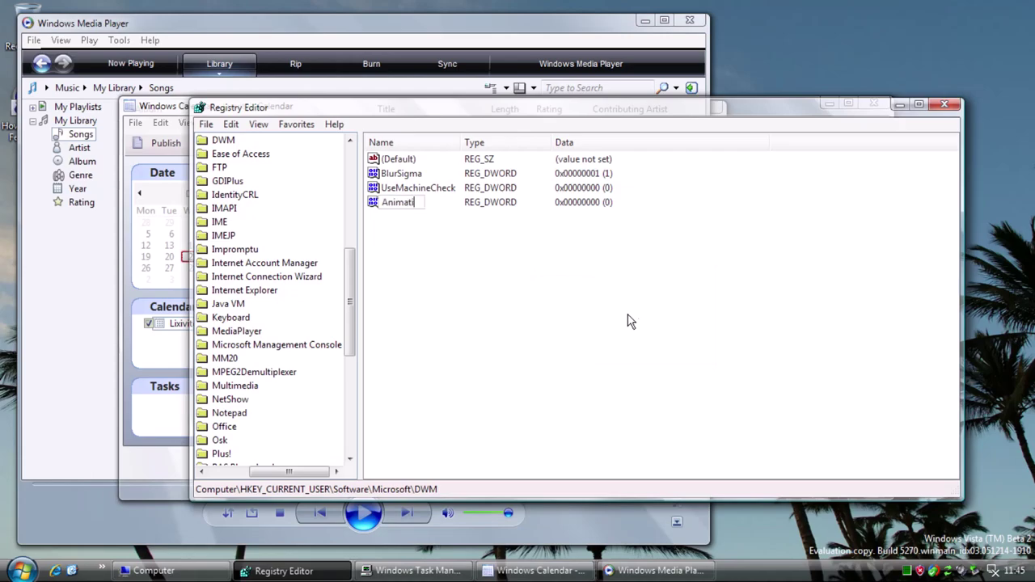
Refresh the DWM values and confirm the Animations DWORD with data 0.
key("F5")
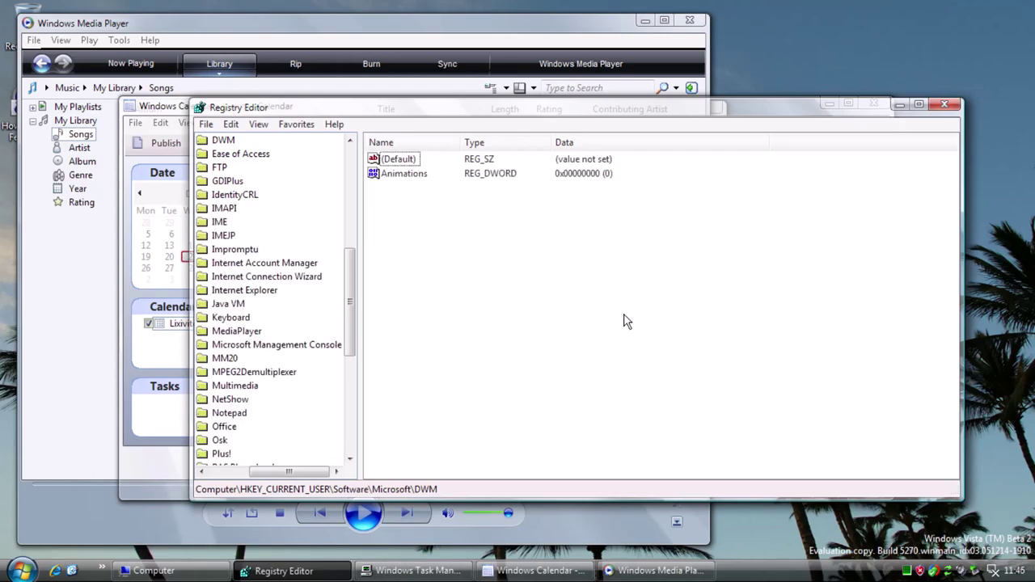
double_click(429, 173)
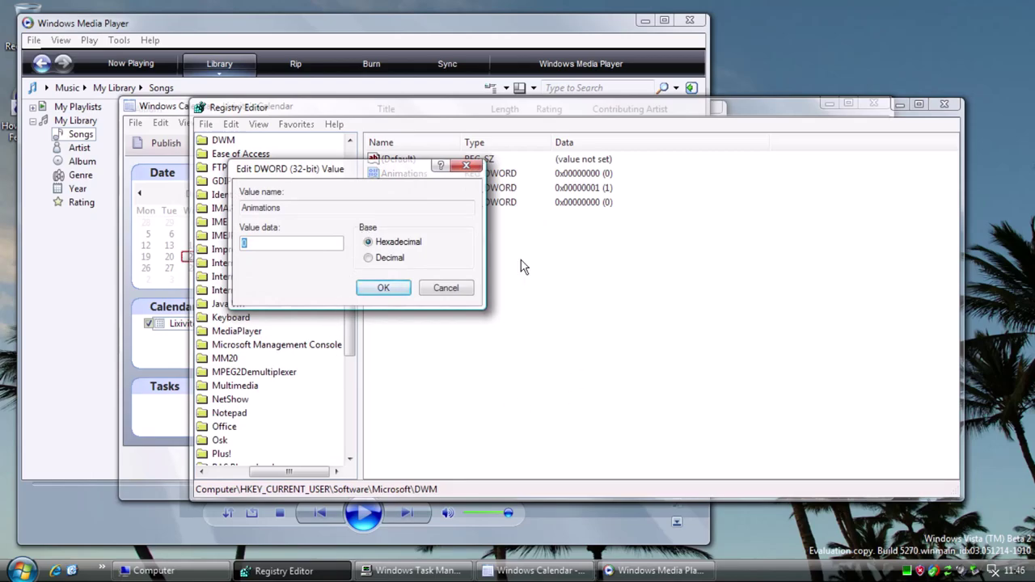
left_click(383, 289)
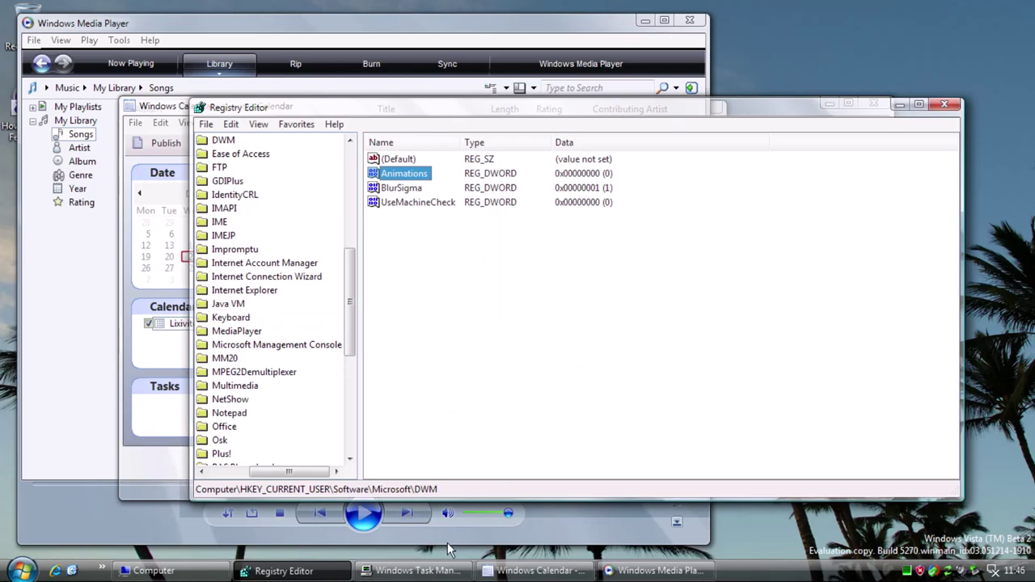
End the uxss.exe process tree in Task Manager to apply the Animations change.
left_click(412, 570)
right_click(472, 373)
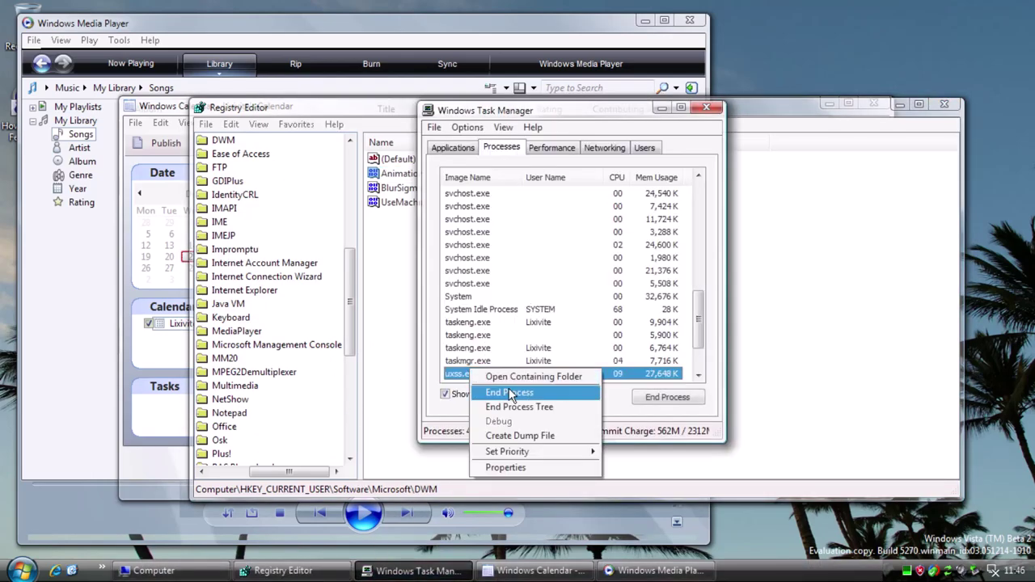
left_click(558, 408)
left_click(579, 366)
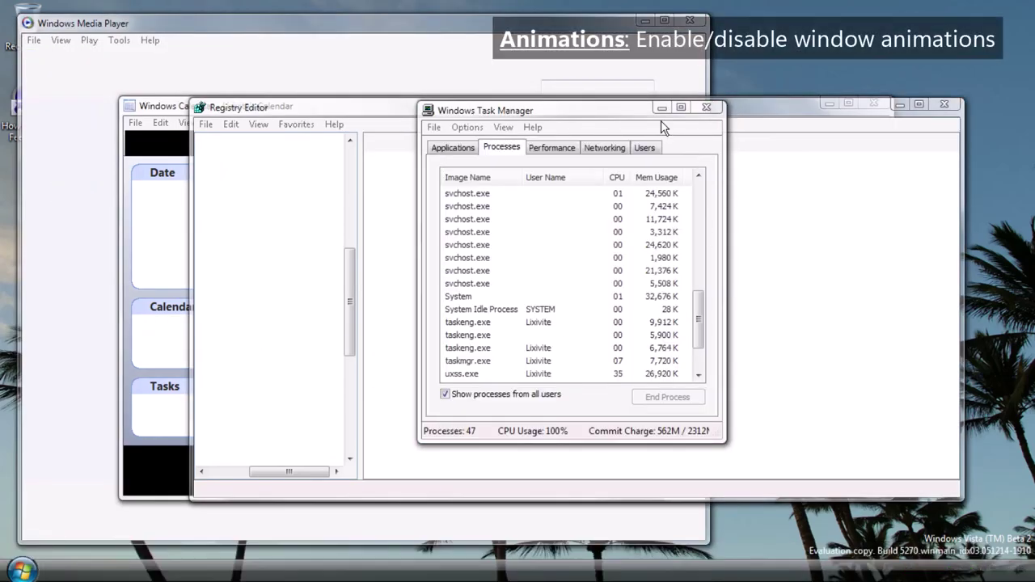
Minimize Task Manager, Registry Editor, Windows Calendar and Media Player, dismissing the mini-mode notice.
left_click(612, 132)
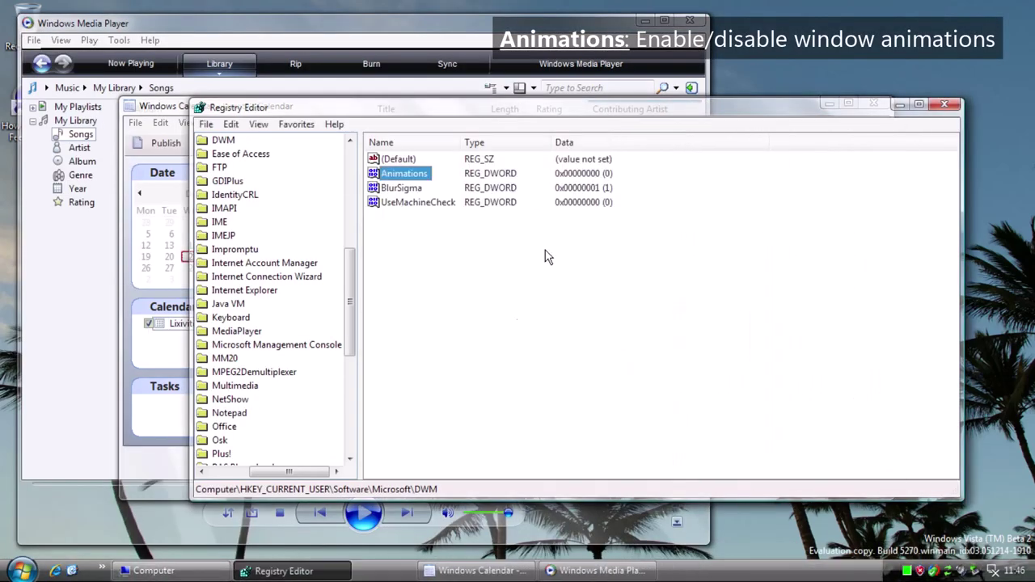
left_click(289, 571)
left_click(289, 573)
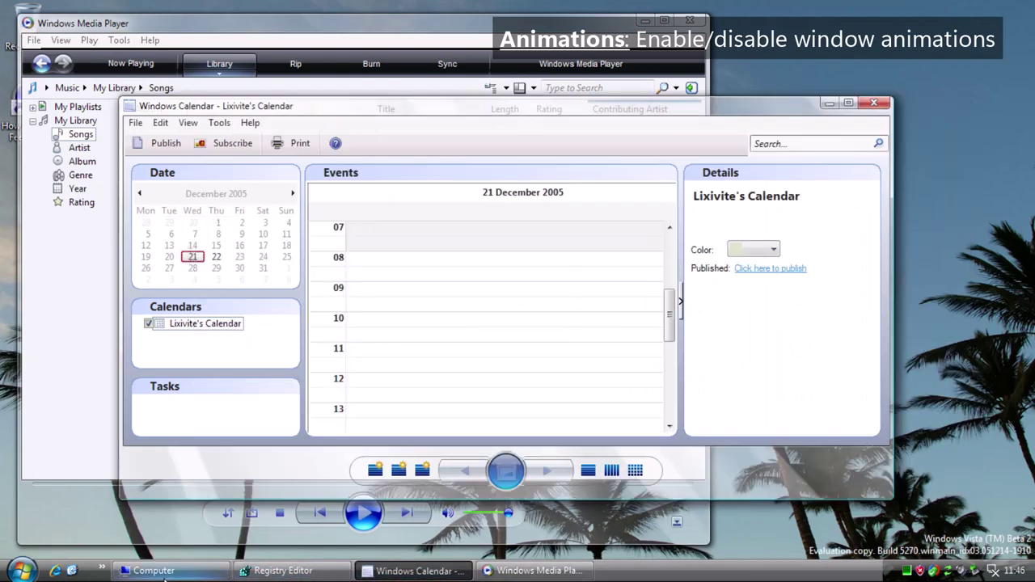
left_click(829, 103)
left_click(645, 20)
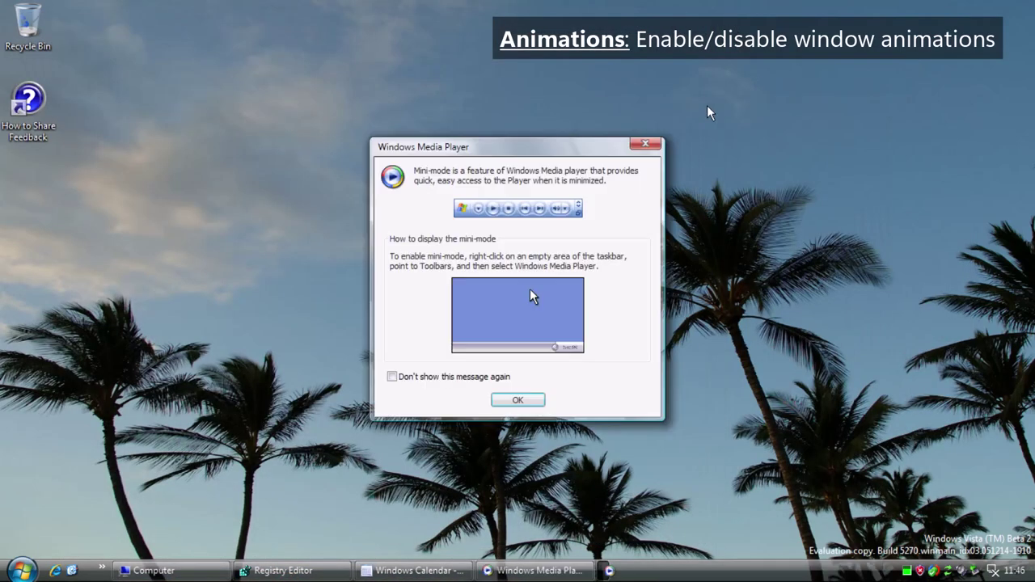
left_click(517, 400)
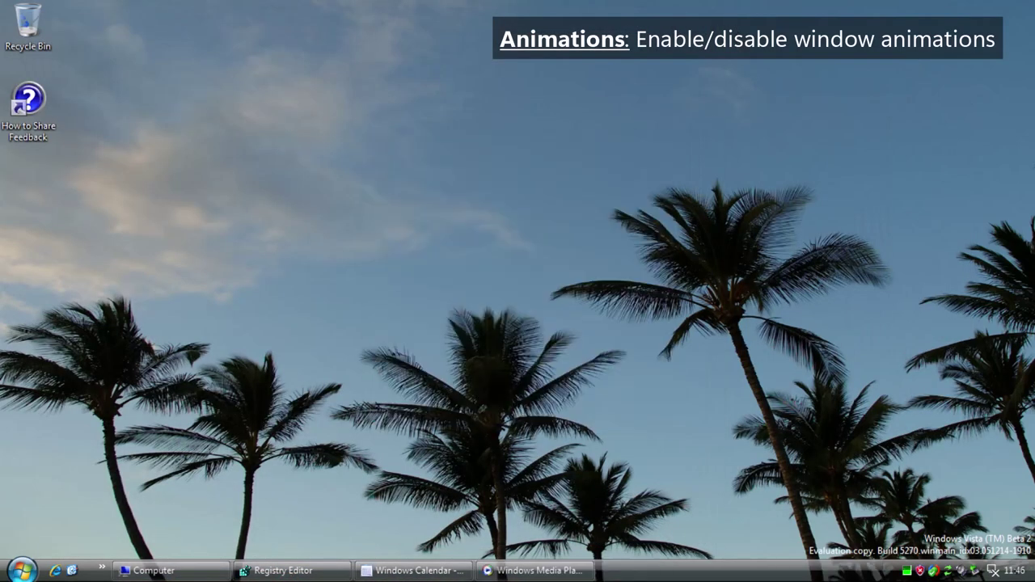
Restore and resize the Computer window, then show Flip 3D with Media Player in front.
left_click(20, 571)
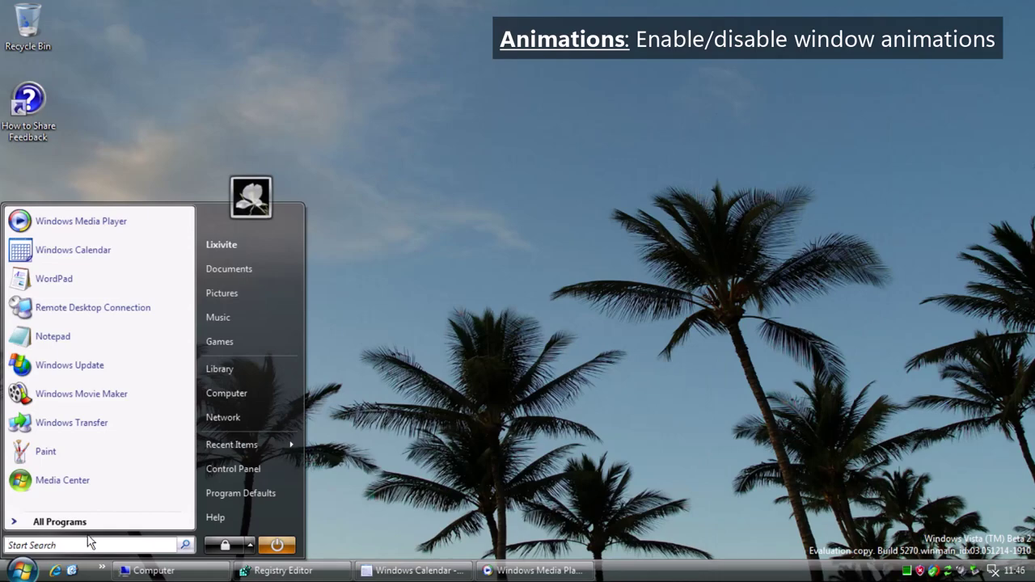
right_click(133, 571)
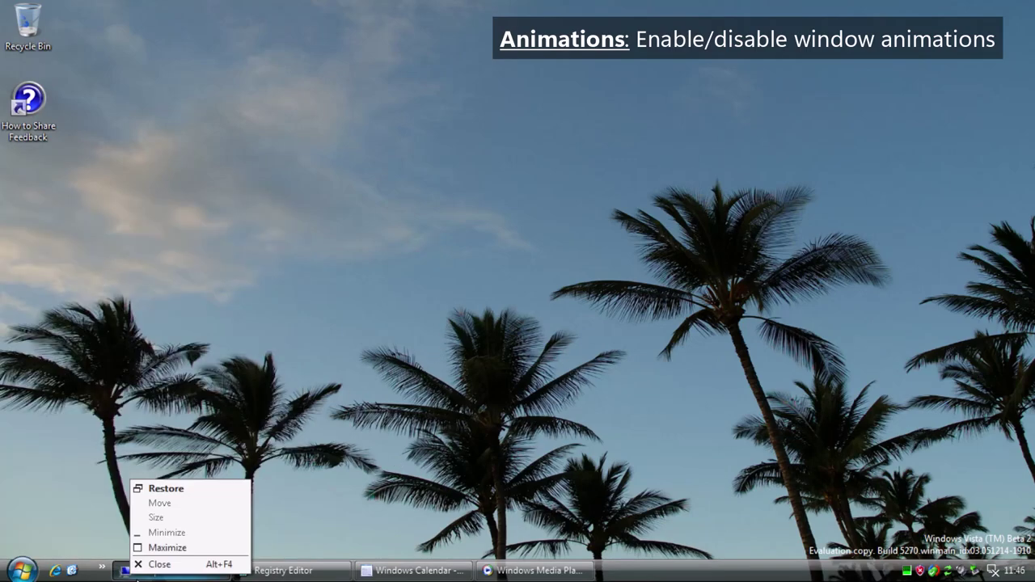
left_click(151, 488)
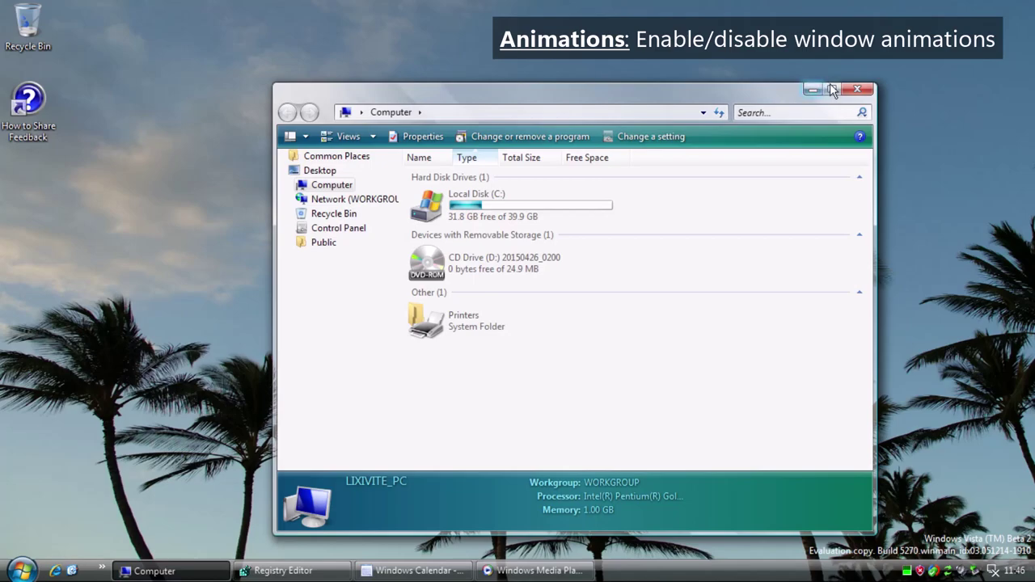
left_click(833, 89)
left_click(1007, 8)
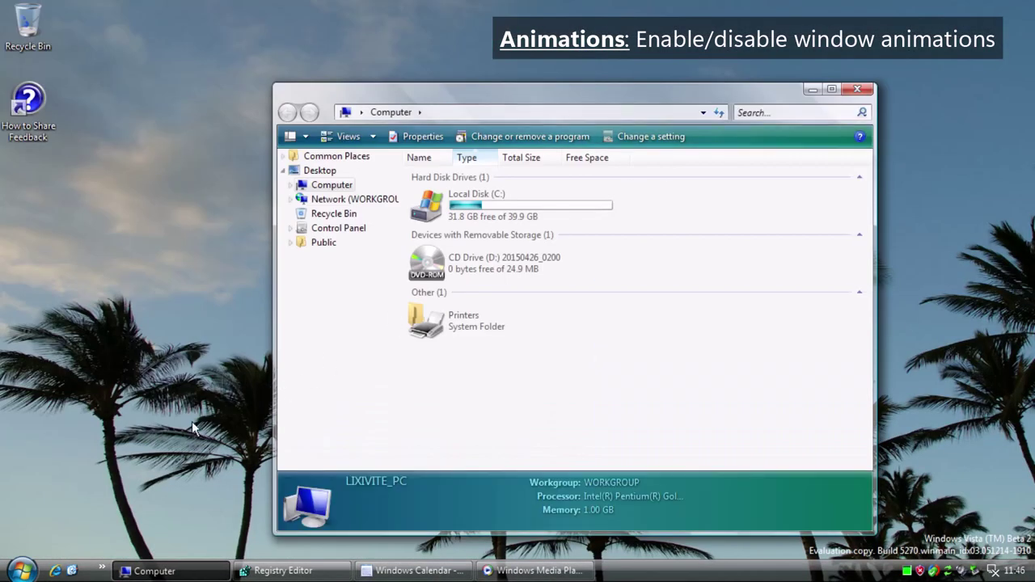
key("super+Tab")
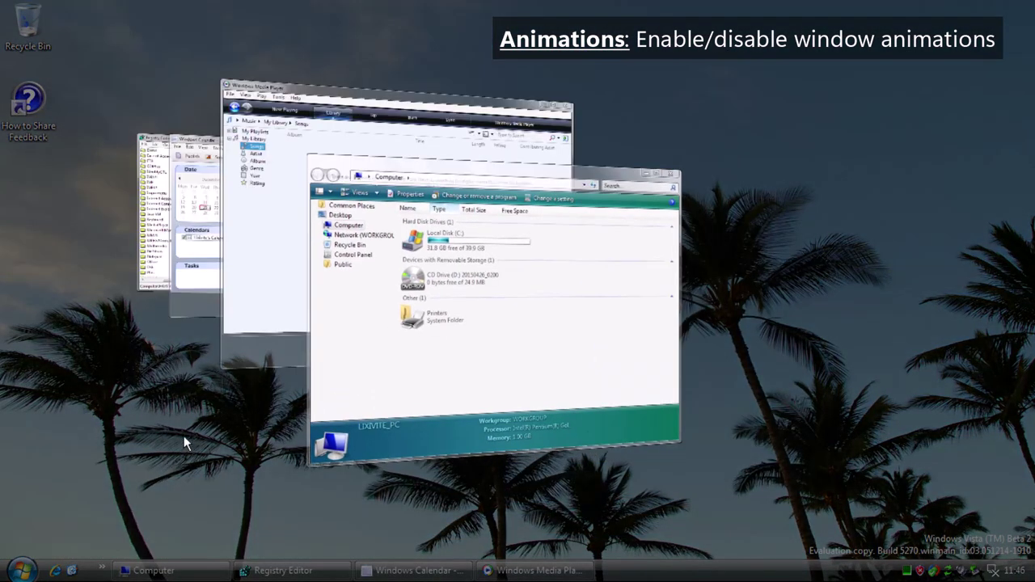
key("super+Tab")
key("super+Tab")
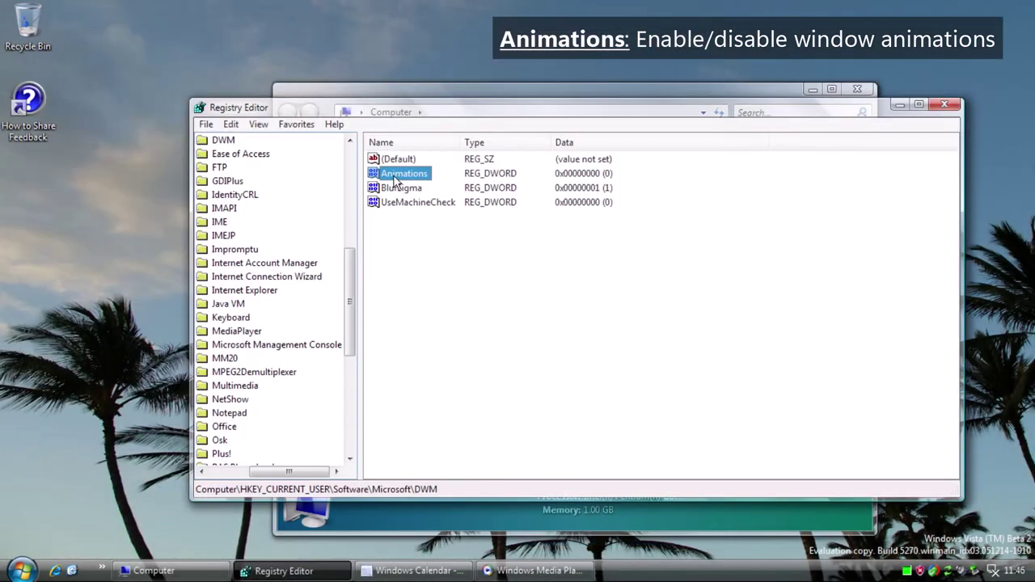
Set Animations to 1, end the uxss.exe process tree in Task Manager, and close it.
double_click(394, 176)
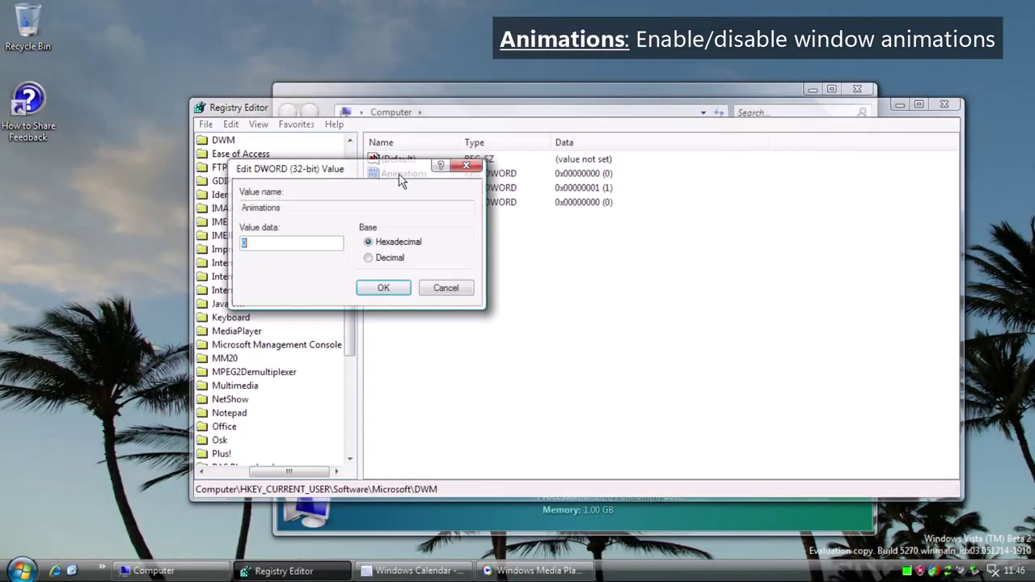
key("Return")
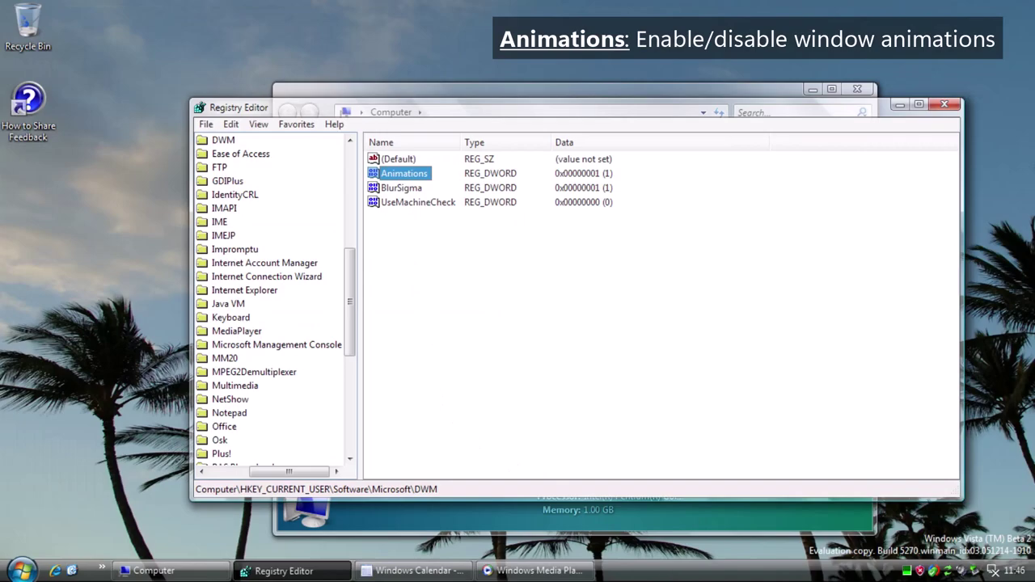
right_click(676, 571)
left_click(718, 543)
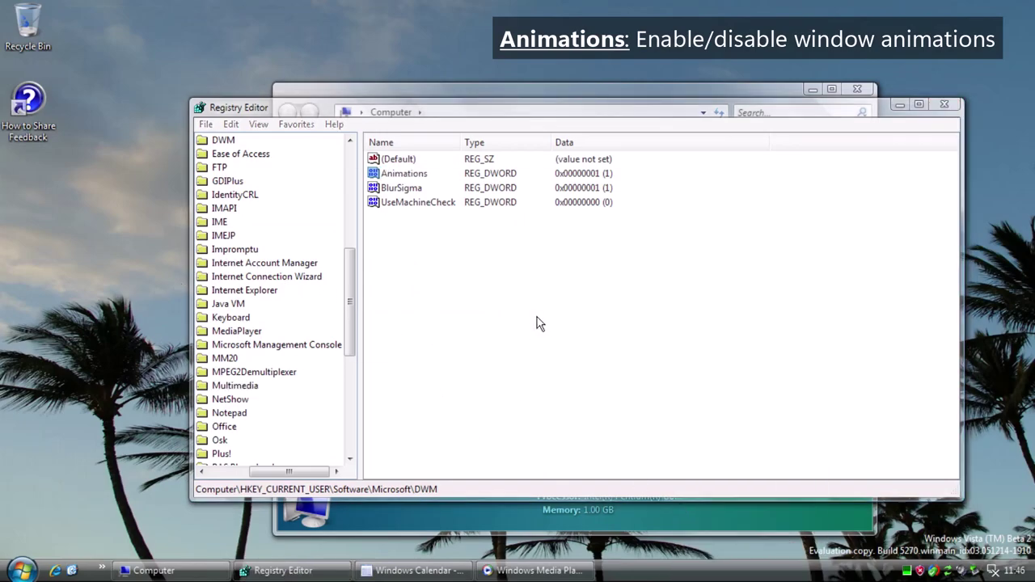
left_click(569, 293)
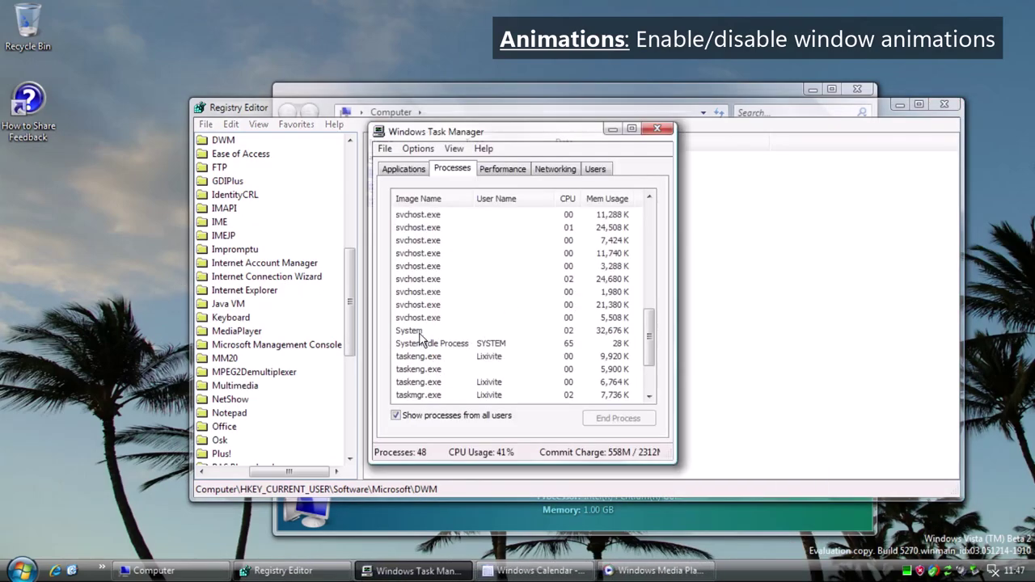
scroll(420, 338, "down", 3)
right_click(431, 339)
left_click(477, 369)
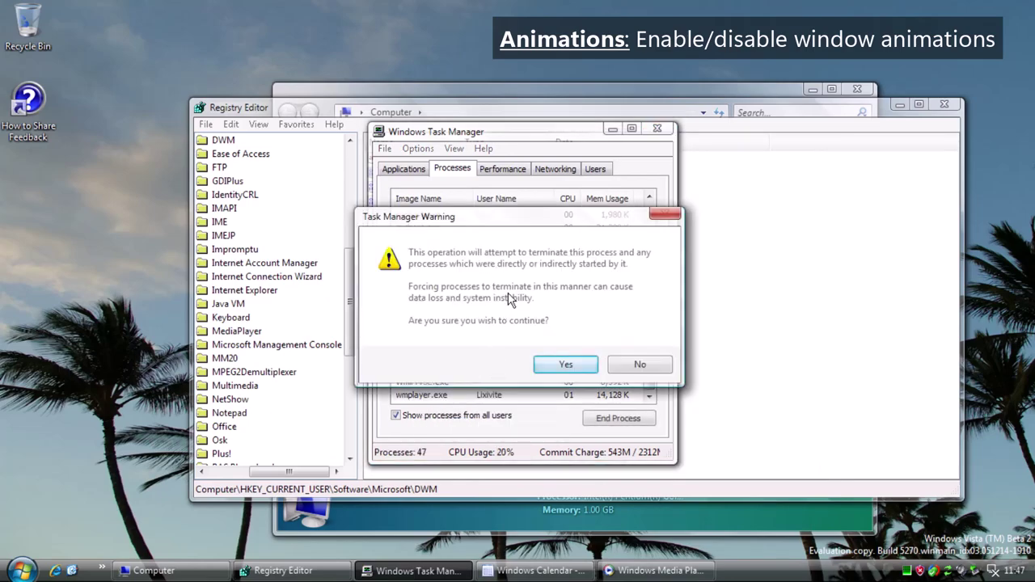
left_click(565, 364)
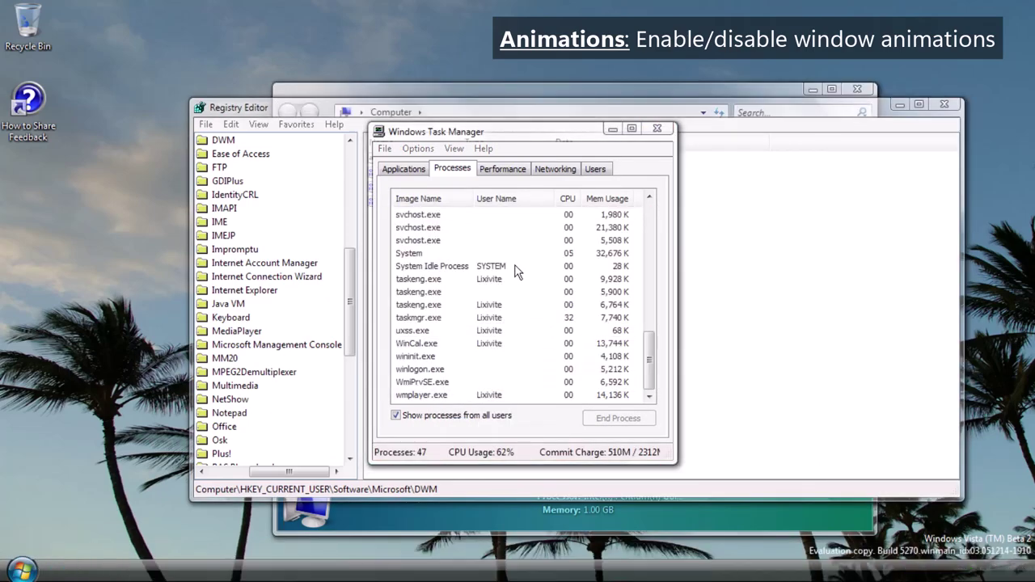
left_click(657, 128)
Test minimize and restore animations on Registry Editor, Computer and Media Player windows.
left_click(305, 576)
left_click(304, 576)
left_click(304, 576)
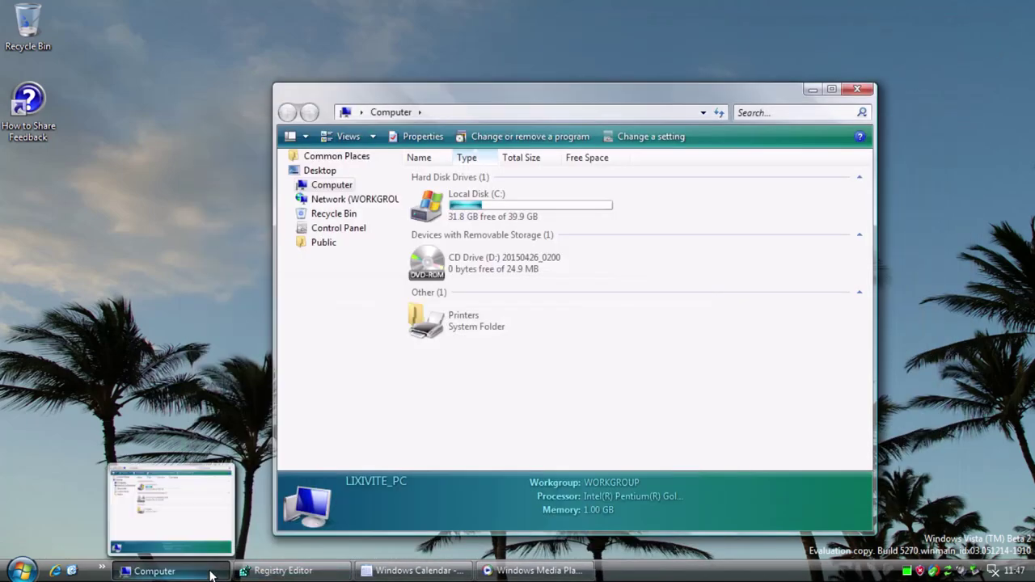
left_click(210, 575)
left_click(534, 571)
left_click(534, 571)
left_click(534, 571)
left_click(533, 571)
left_click(534, 571)
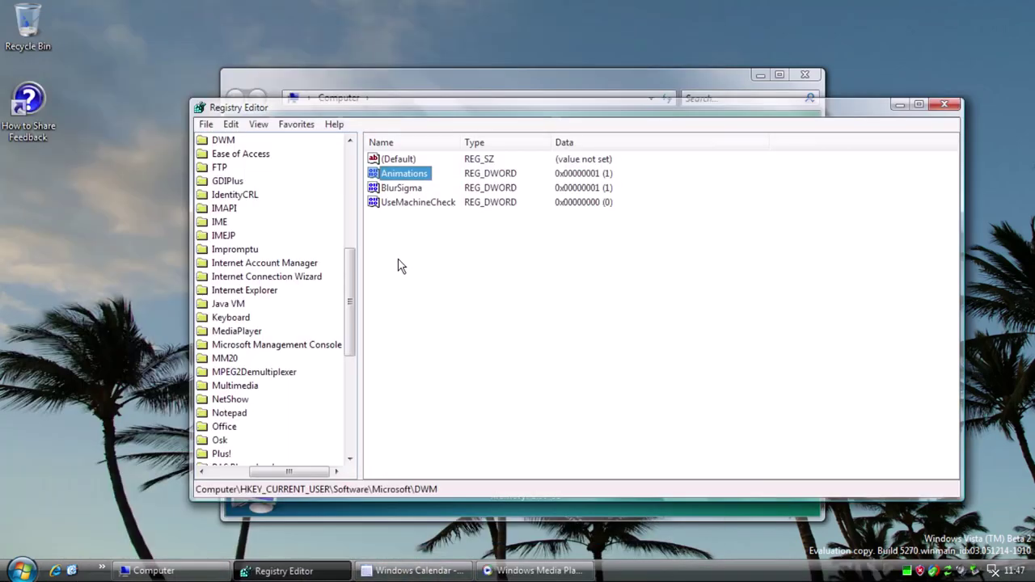
right_click(399, 266)
Create an AnimationsShiftKey DWORD in the DWM key with data 1.
mouse_move(423, 268)
left_click(509, 312)
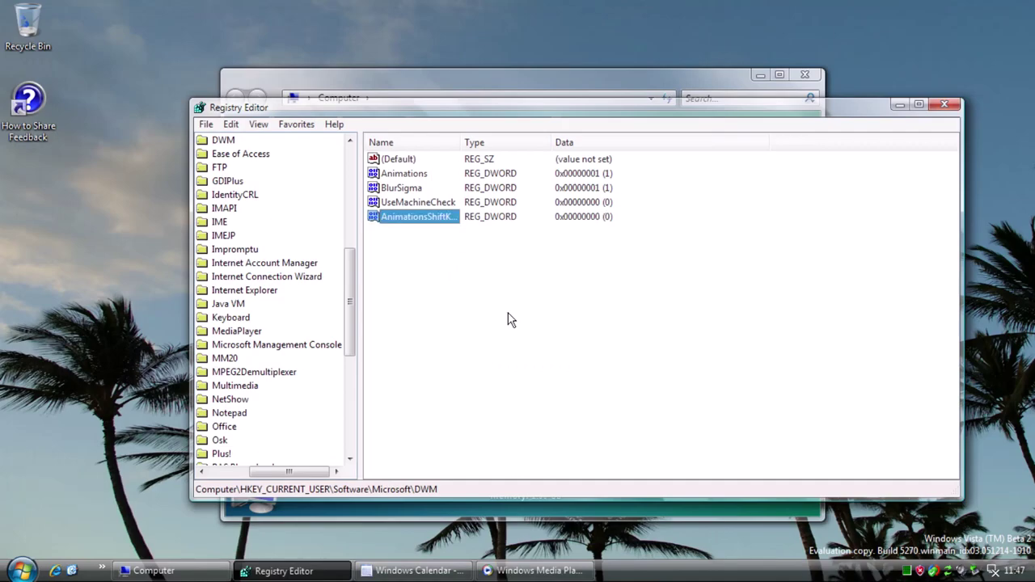
double_click(462, 144)
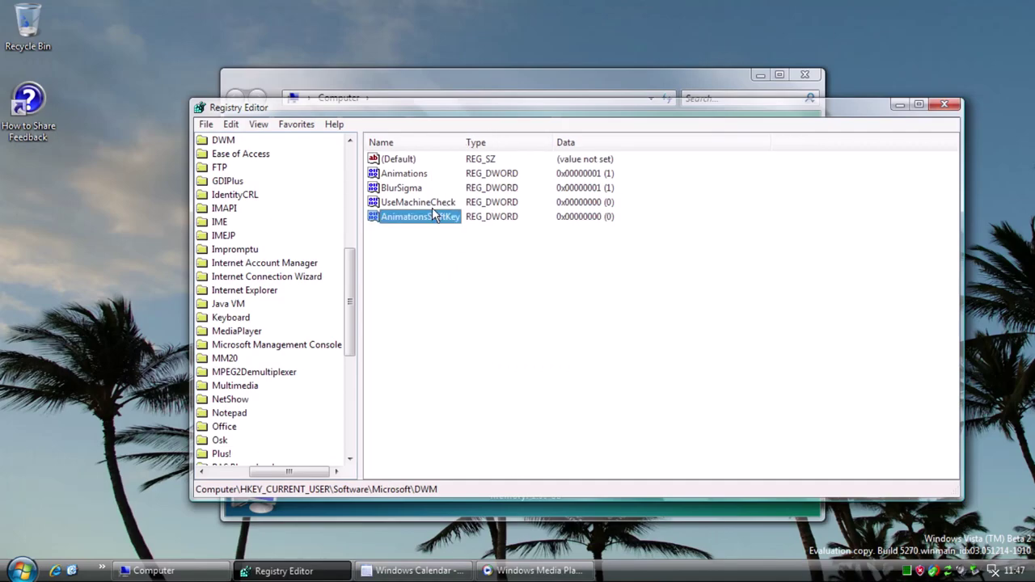
double_click(421, 187)
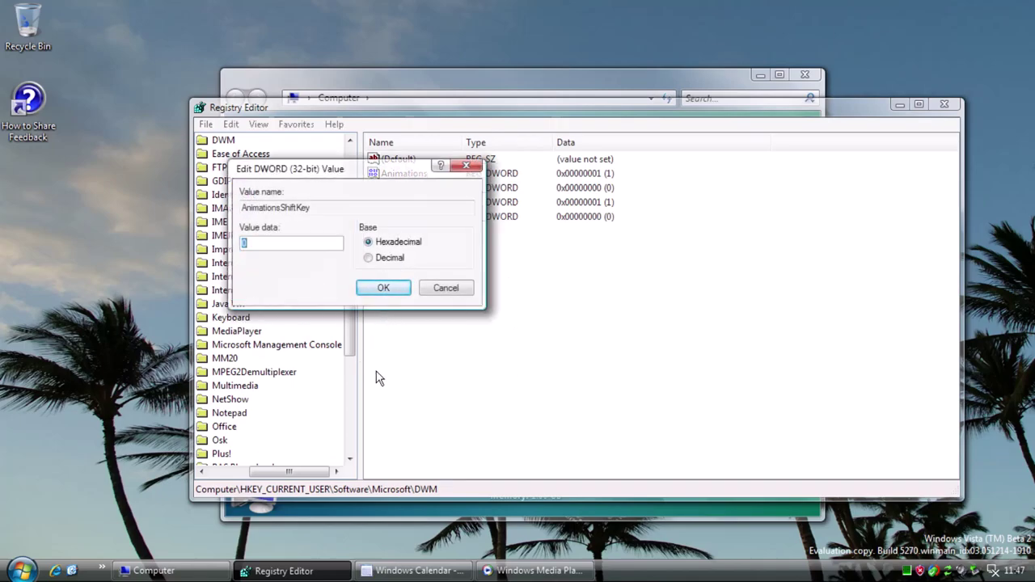
key("Return")
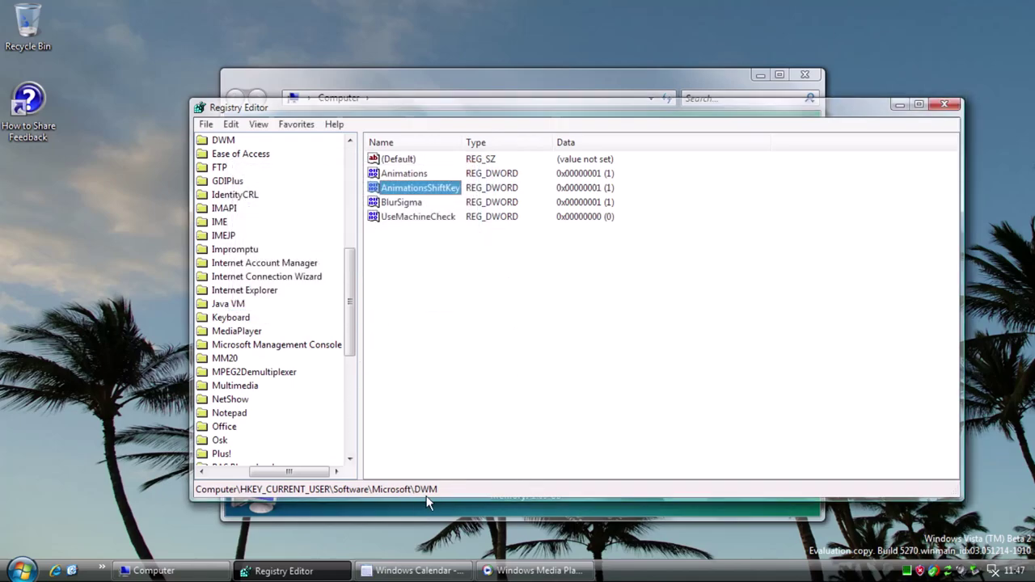
End uxss.exe in Task Manager, close it, and minimize and restore Registry Editor.
key("ctrl+shift+Escape")
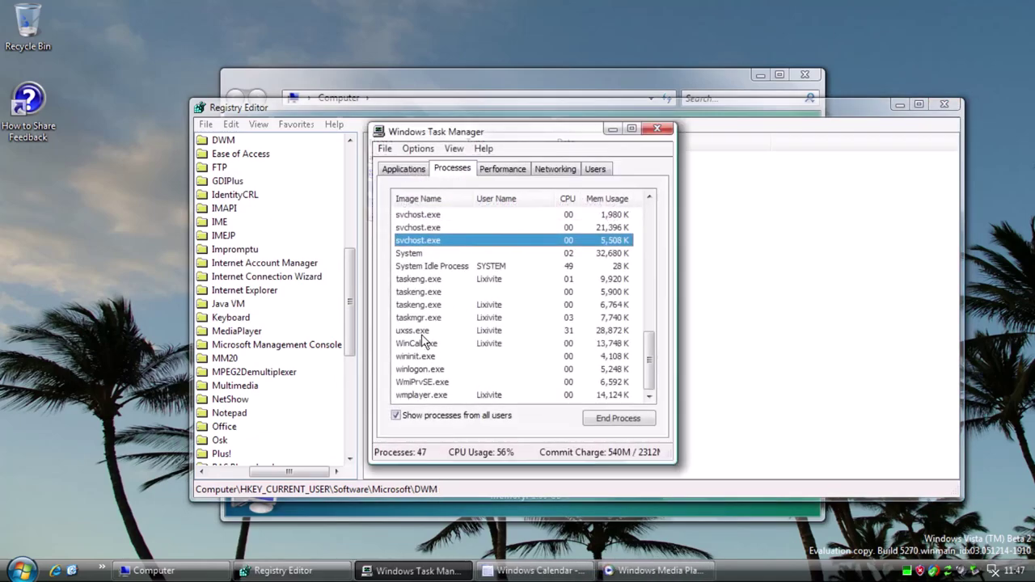
right_click(421, 332)
left_click(493, 363)
left_click(576, 366)
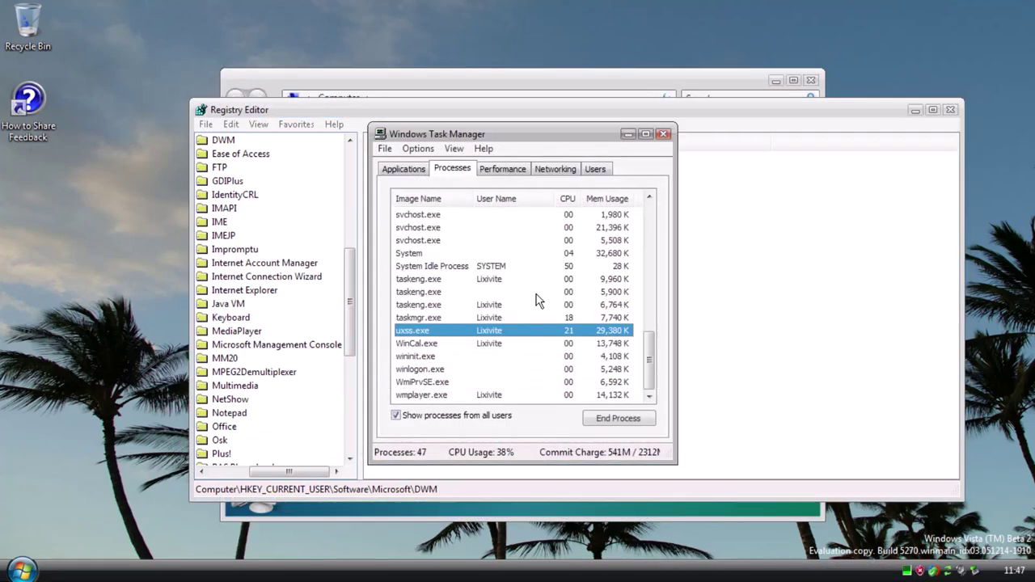
left_click(663, 134)
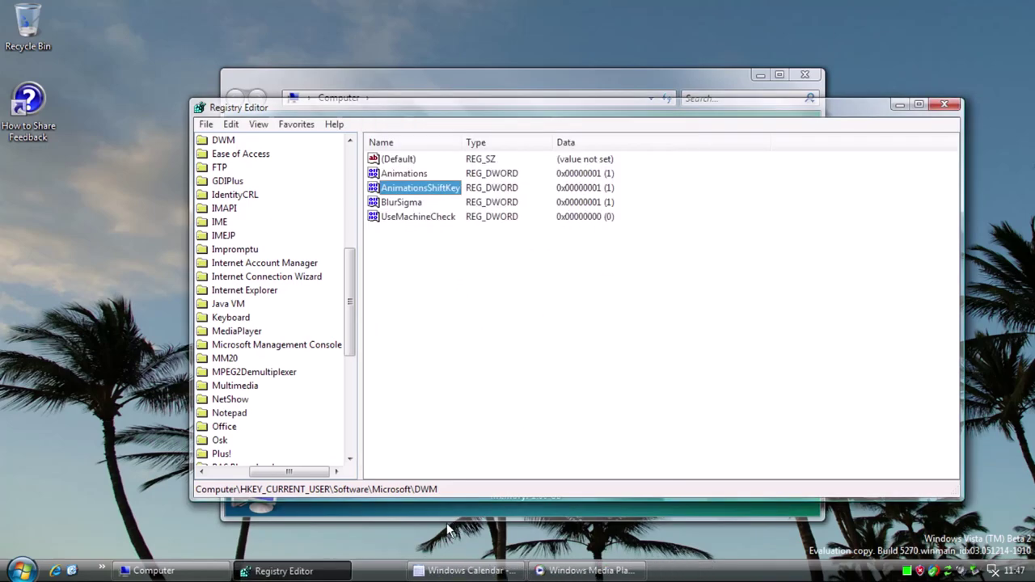
left_click(297, 573)
left_click(299, 574)
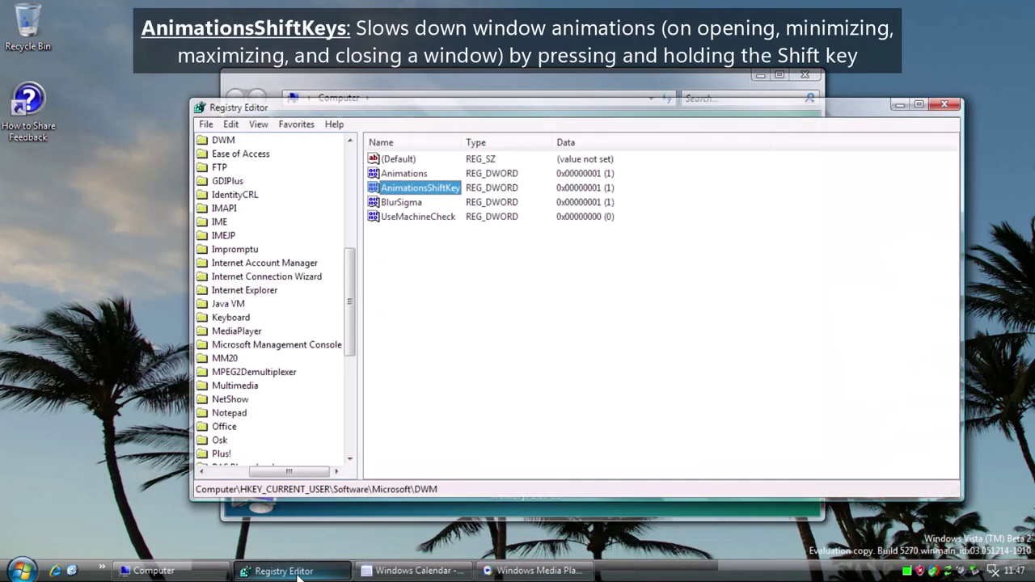
Minimize Registry Editor, restore Media Player, and launch the On-Screen Keyboard via Start search.
left_click(298, 572, "shift")
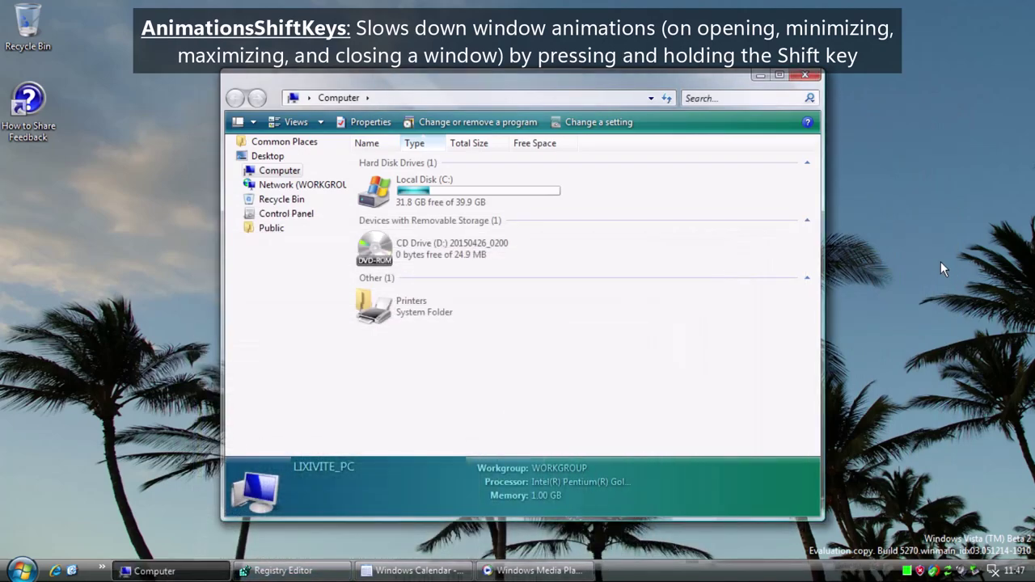
left_click(536, 570, "shift")
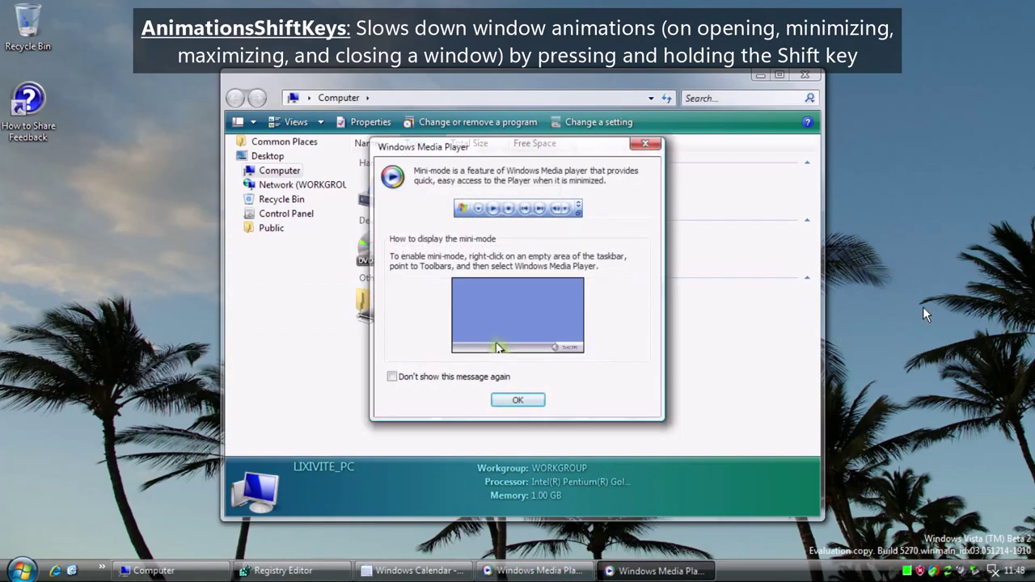
left_click(518, 400)
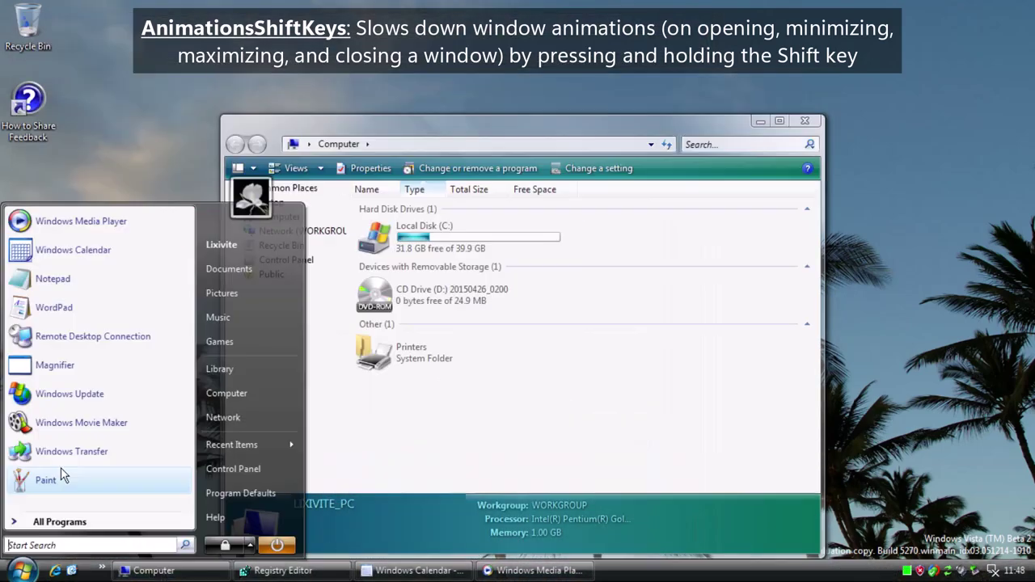
type("on-screen")
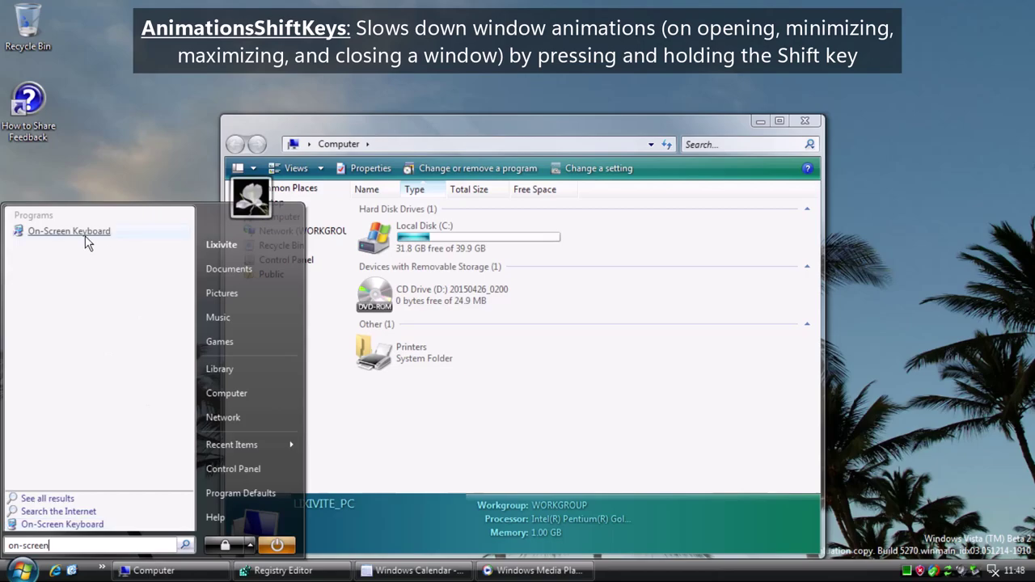
left_click(68, 231)
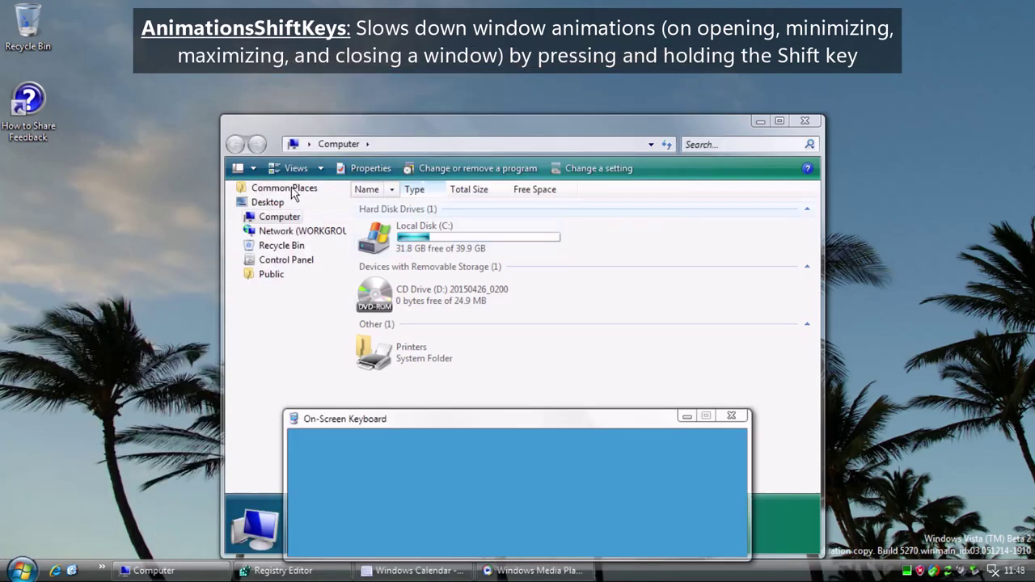
left_click(617, 391)
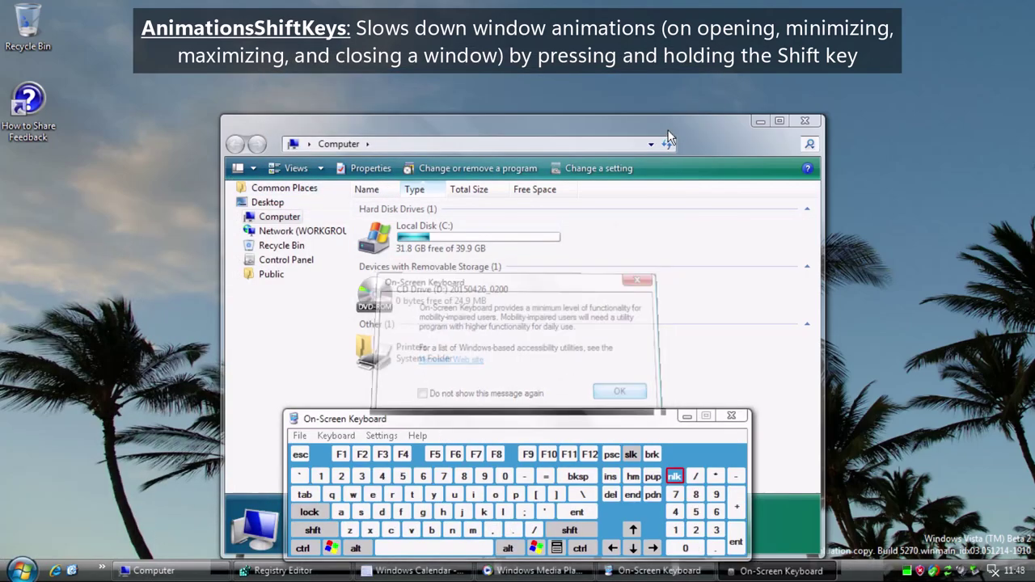
Hold the keyboard's Shift to minimize and restore the Computer window in slow motion.
key("shift")
left_click(761, 121)
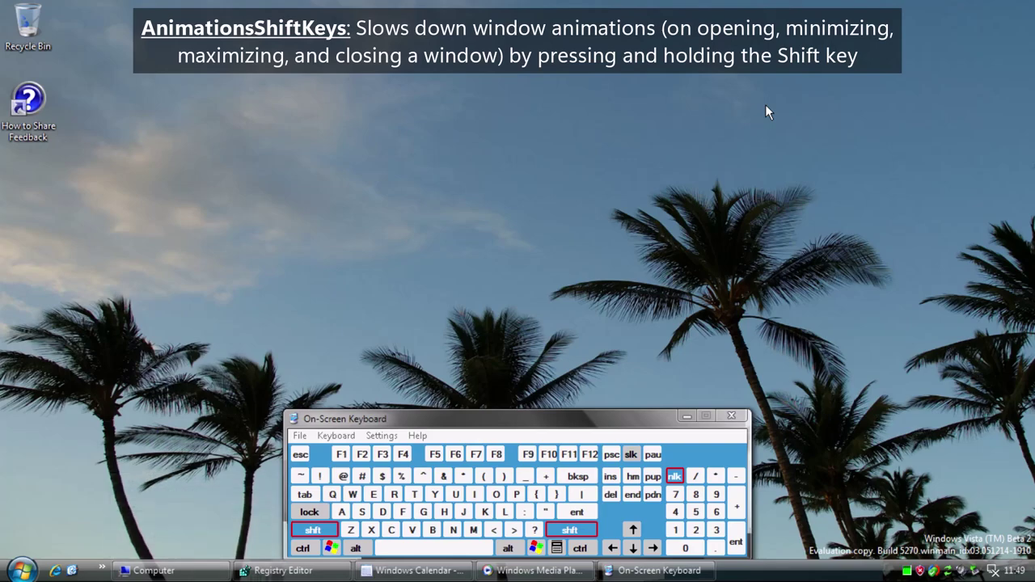
left_click(154, 570)
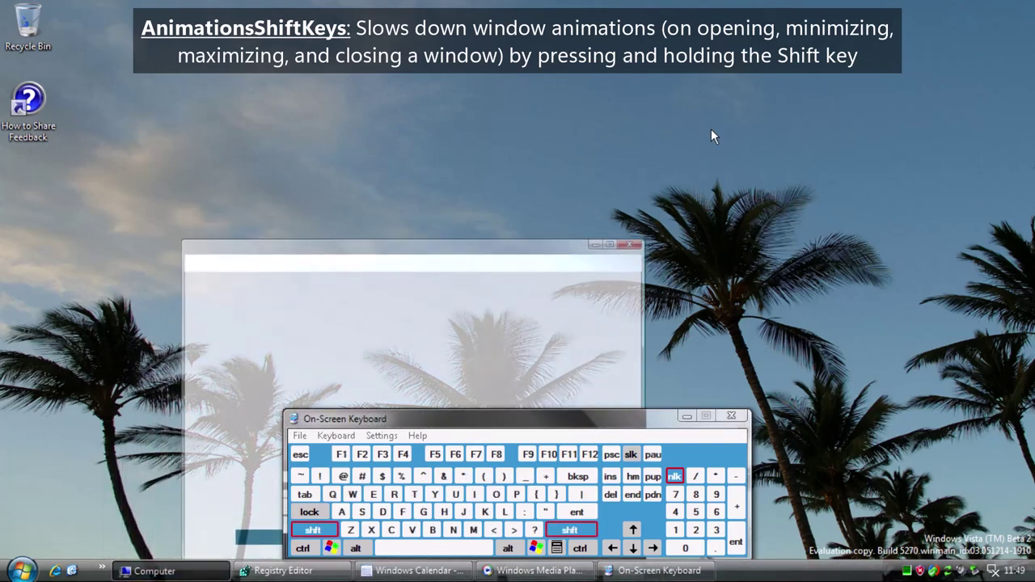
key("4")
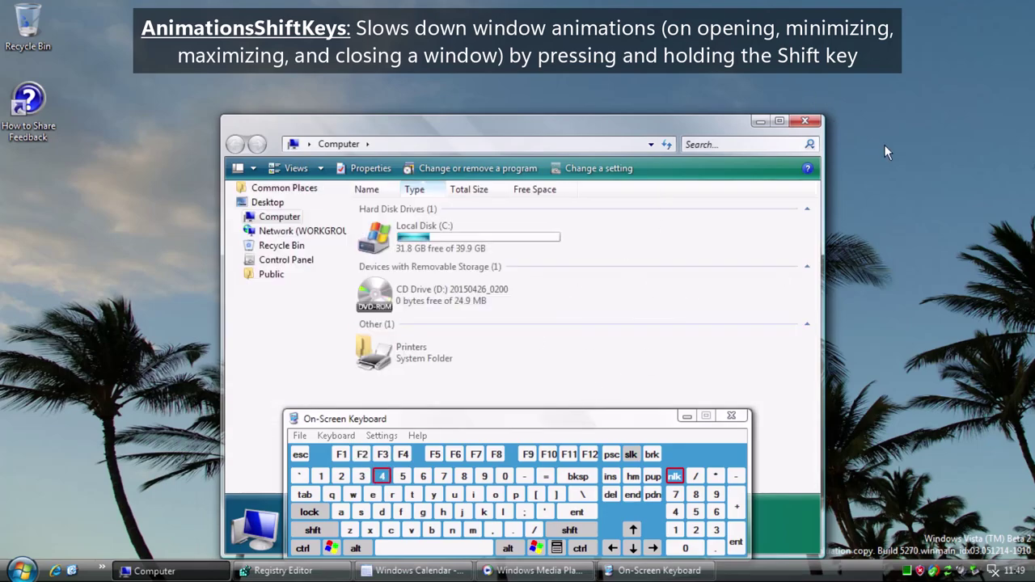
key("shift")
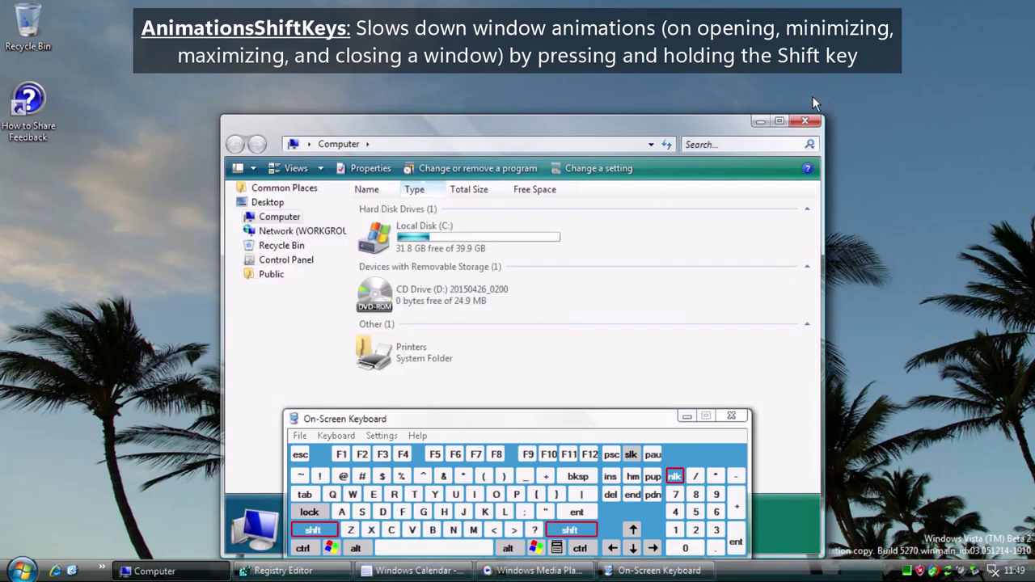
left_click(761, 123)
left_click(321, 532)
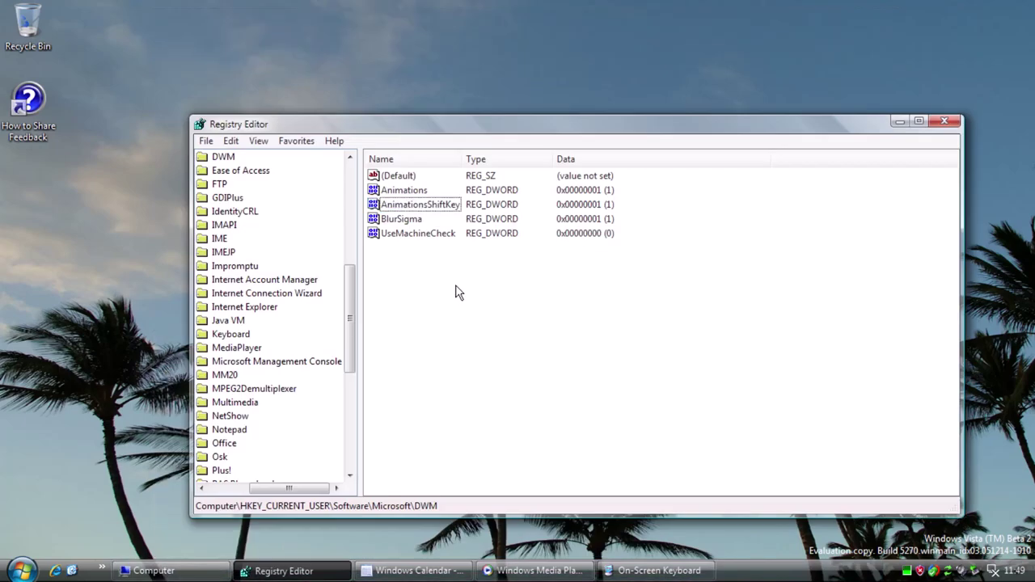
Create a new DWORD value named RenderClientAreaOnly under the DWM key.
right_click(453, 288)
mouse_move(478, 294)
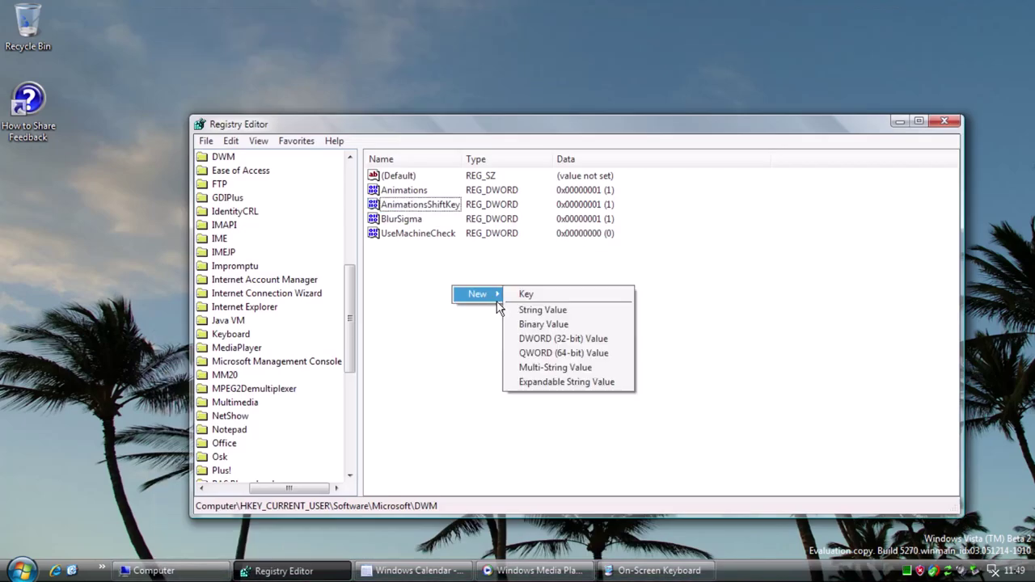
left_click(570, 343)
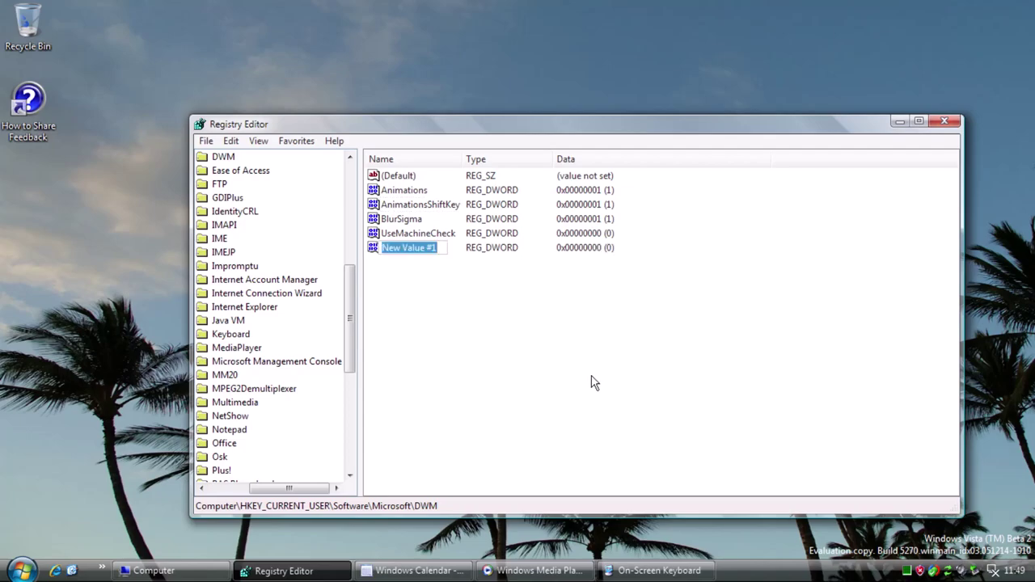
type("RenderClientAreaOn")
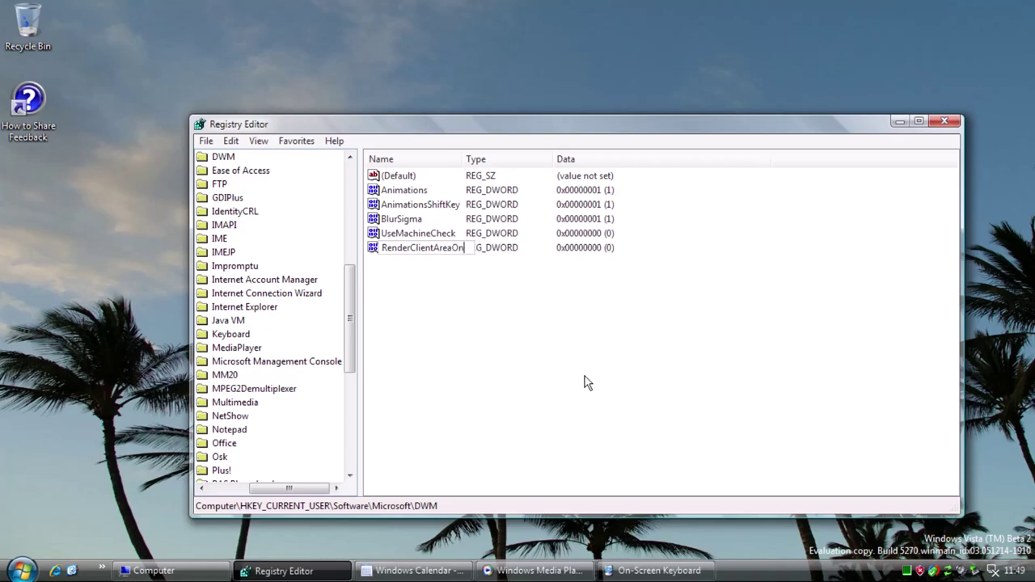
key("Return")
Refresh the list, widen the Name column, and set RenderClientAreaOnly's data to 1.
key("F5")
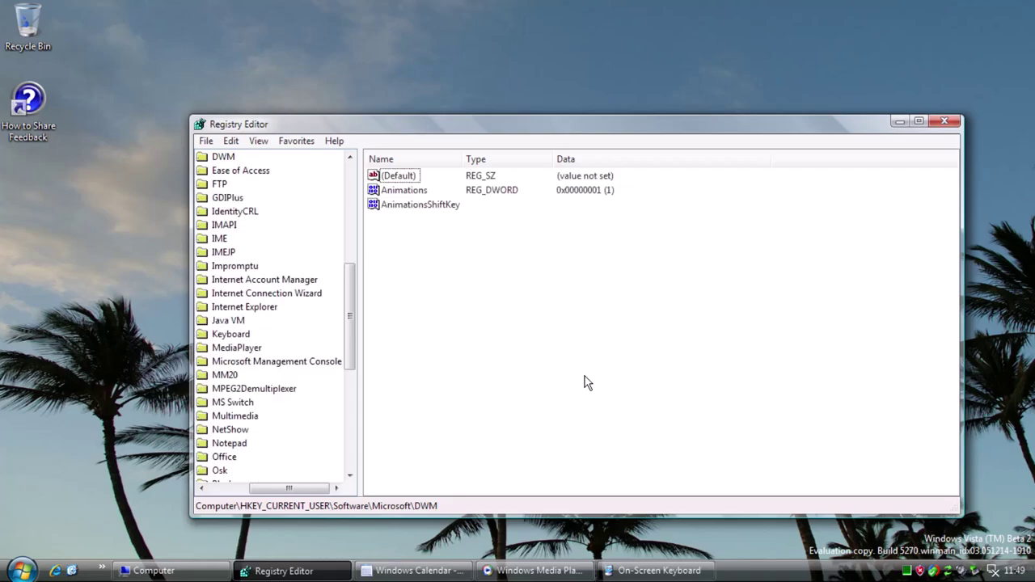
double_click(465, 161)
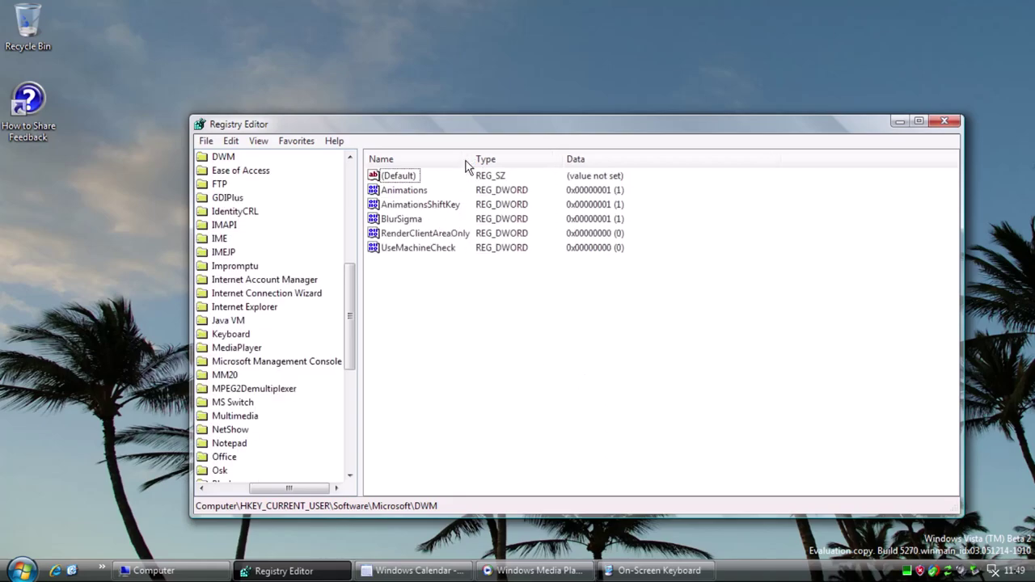
double_click(441, 234)
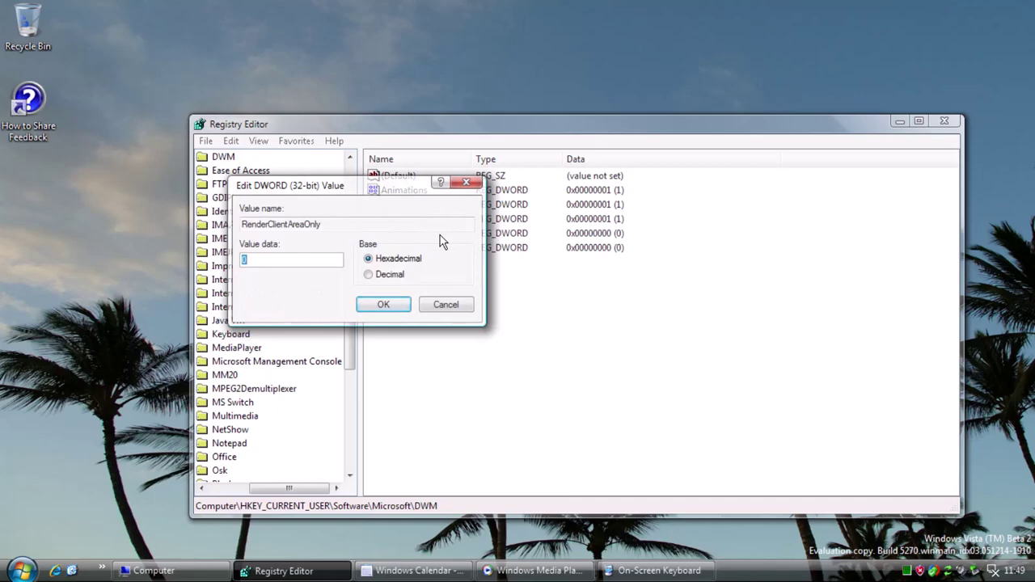
type("1")
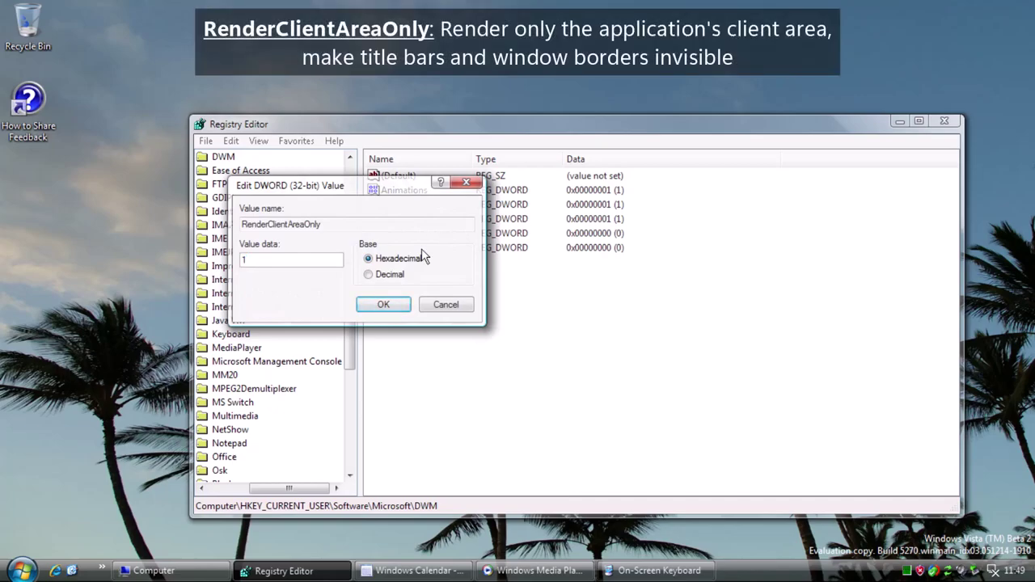
left_click(383, 305)
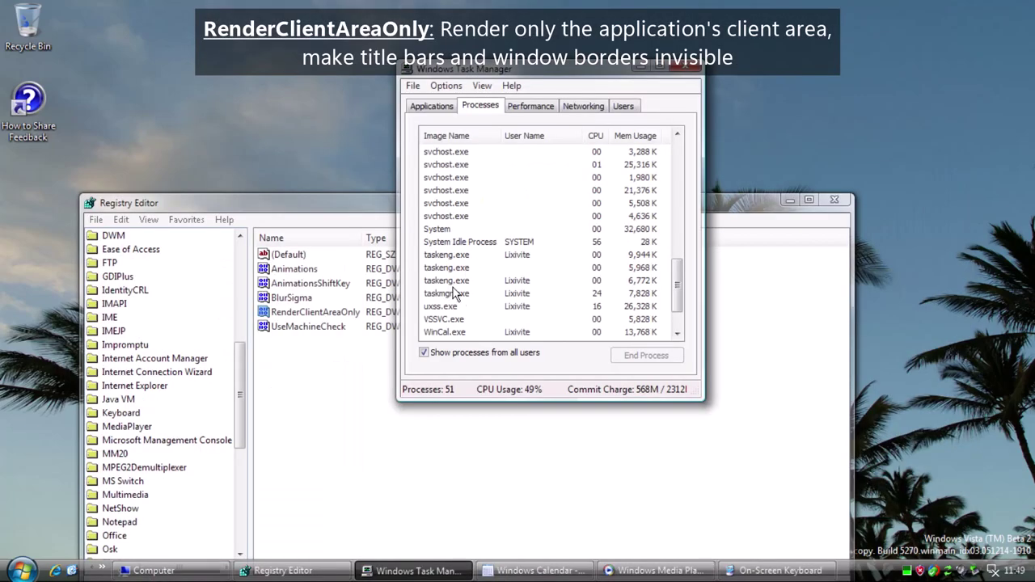
End the uxss.exe process tree, then switch among the borderless Task Manager, Media Player and Registry Editor windows.
right_click(448, 307)
left_click(497, 341)
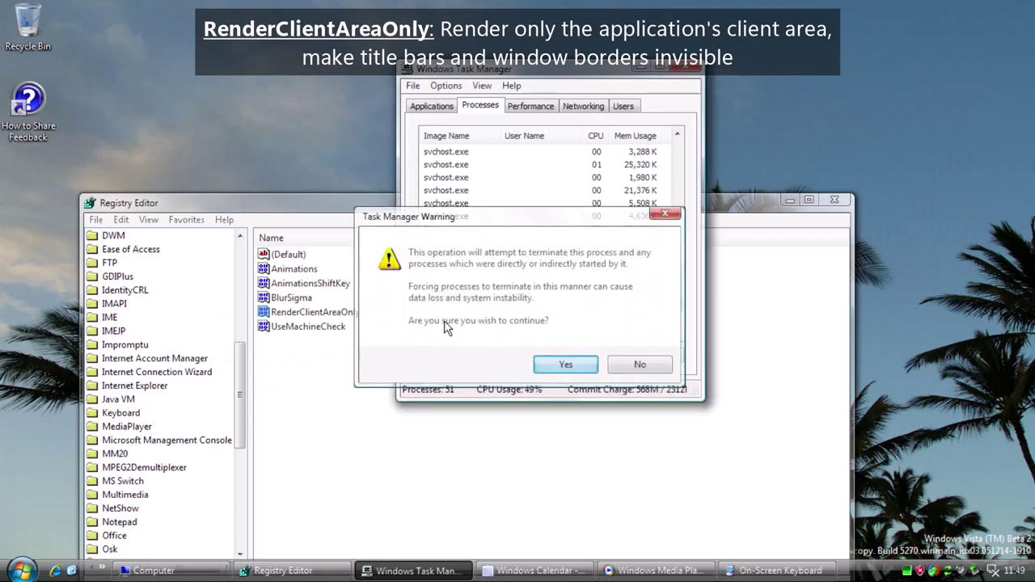
left_click(566, 365)
left_click(240, 248)
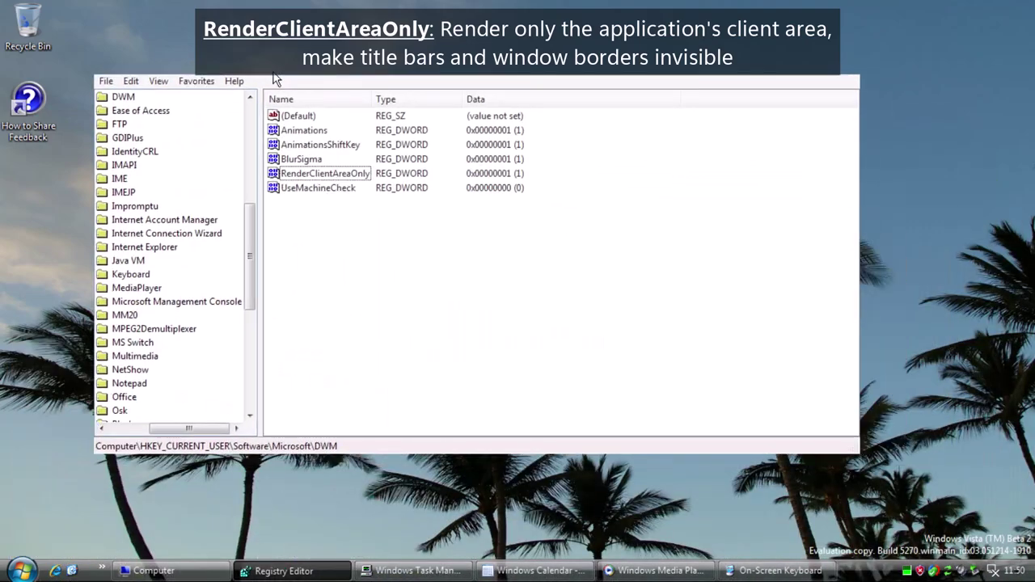
left_click(412, 570)
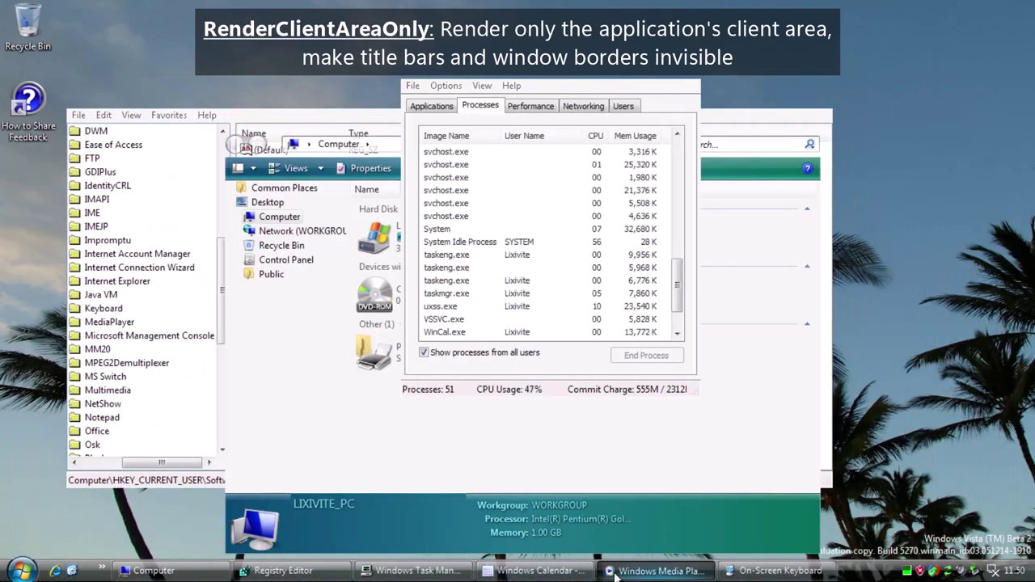
left_click(613, 576)
left_click(612, 576)
left_click(612, 576)
left_click(612, 576)
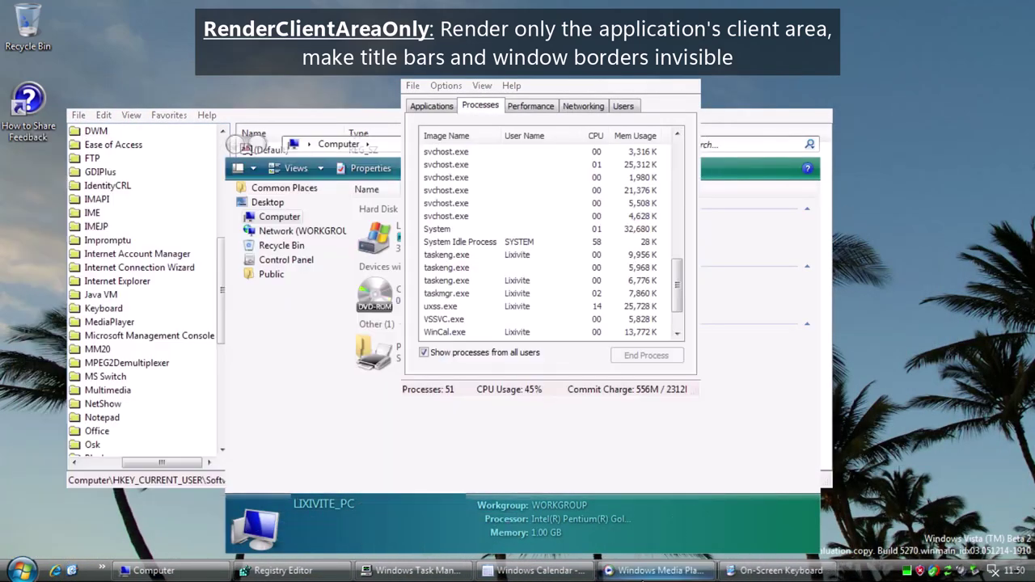
left_click(612, 576)
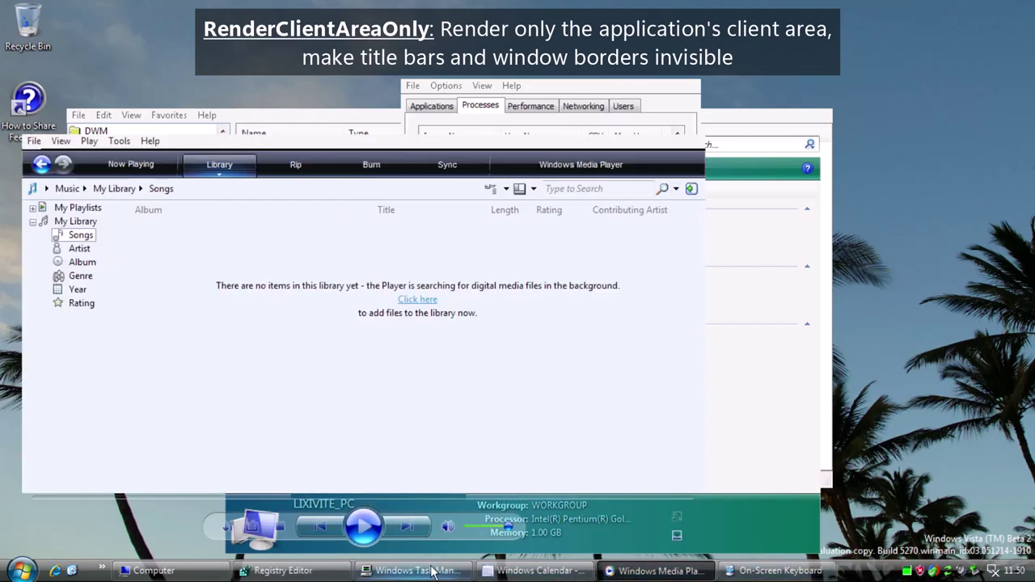
left_click(283, 570)
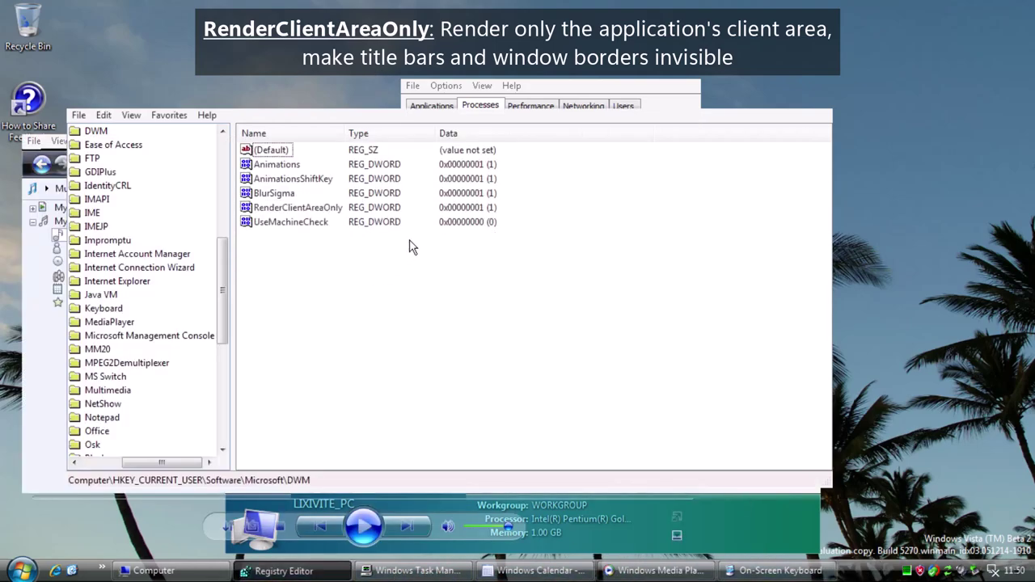
Move, minimize, maximize and restore the borderless Registry Editor and Media Player windows.
left_click_drag(322, 109, 469, 114)
left_click(926, 108)
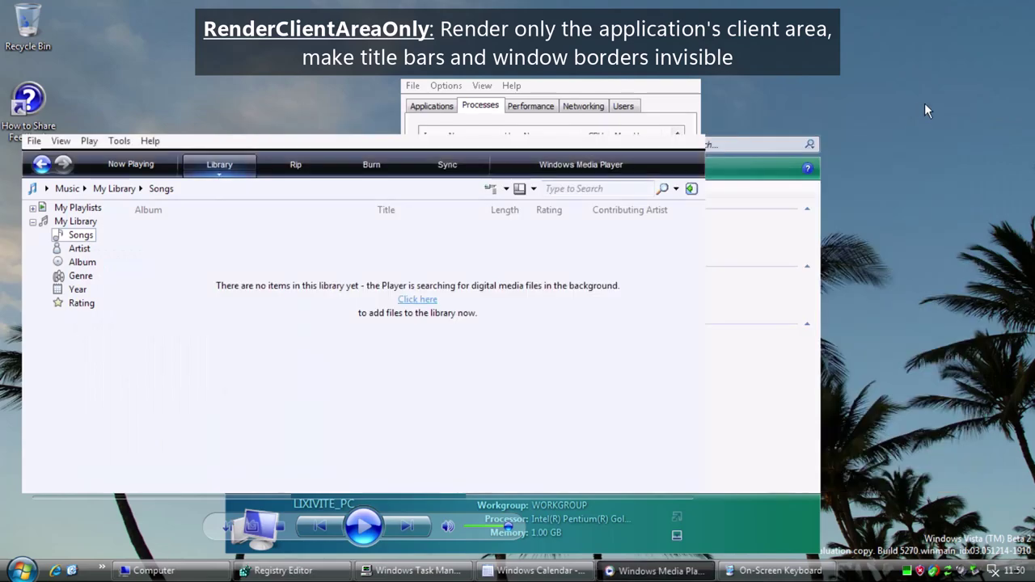
left_click_drag(637, 137, 726, 94)
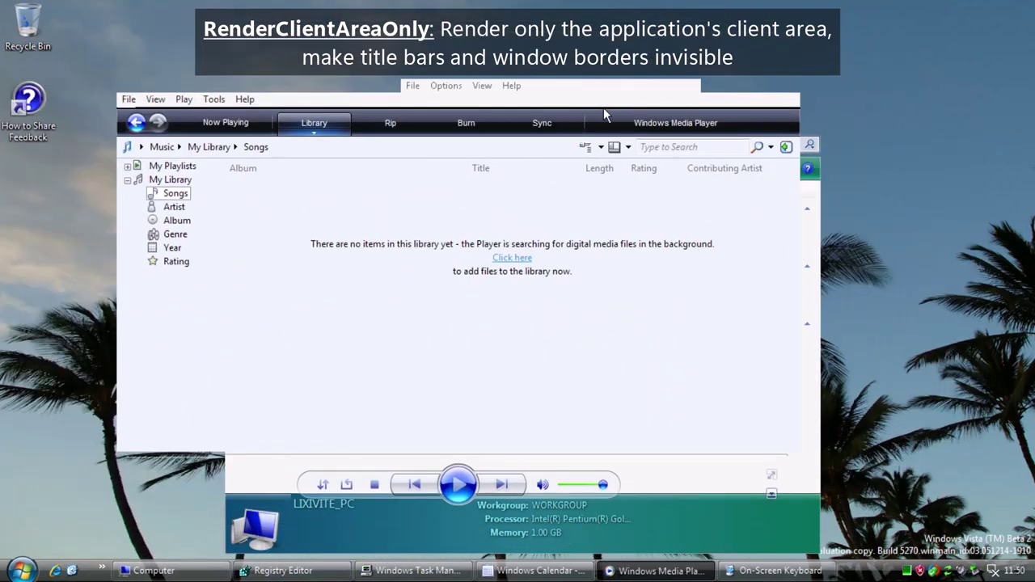
double_click(542, 89)
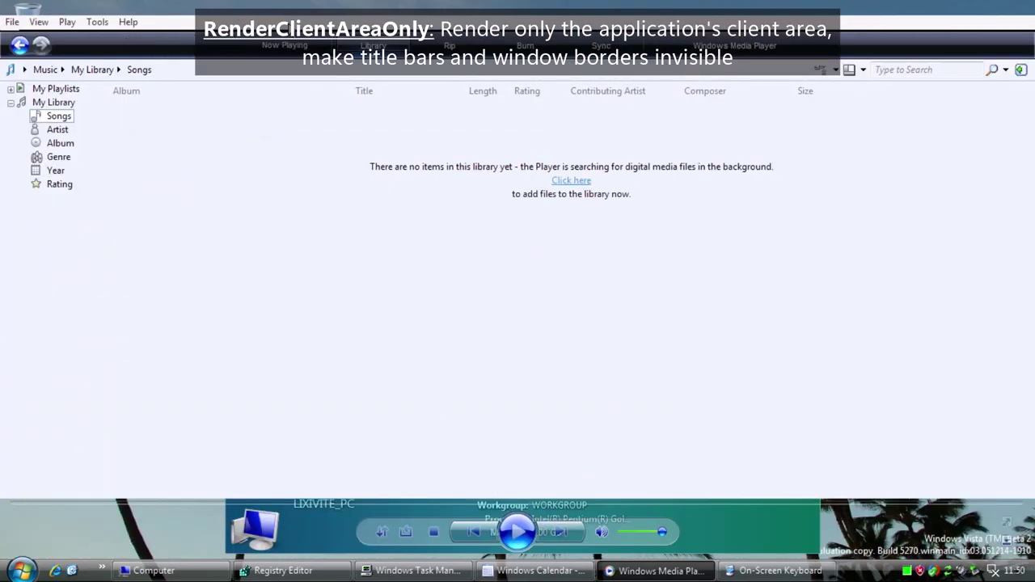
double_click(402, 16)
Toggle transparent glass off and on in Personalization's Color Scheme, then leave unchanged.
right_click(275, 29)
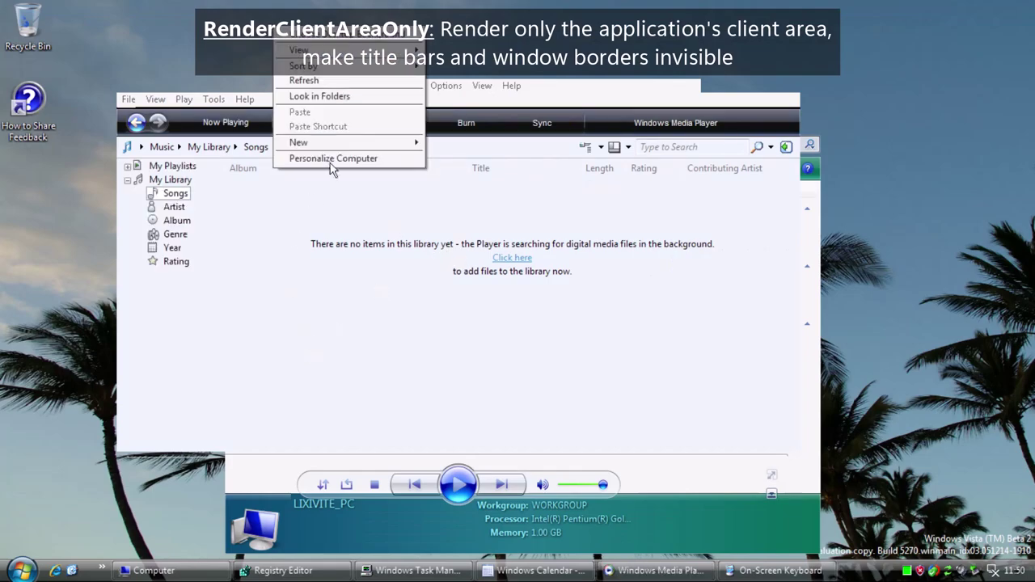
left_click(323, 158)
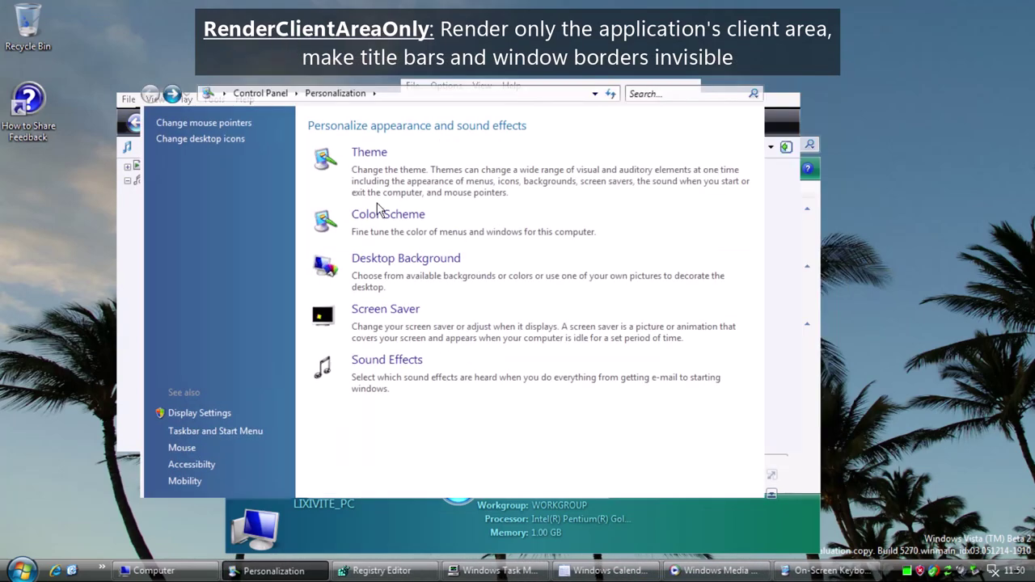
left_click(395, 216)
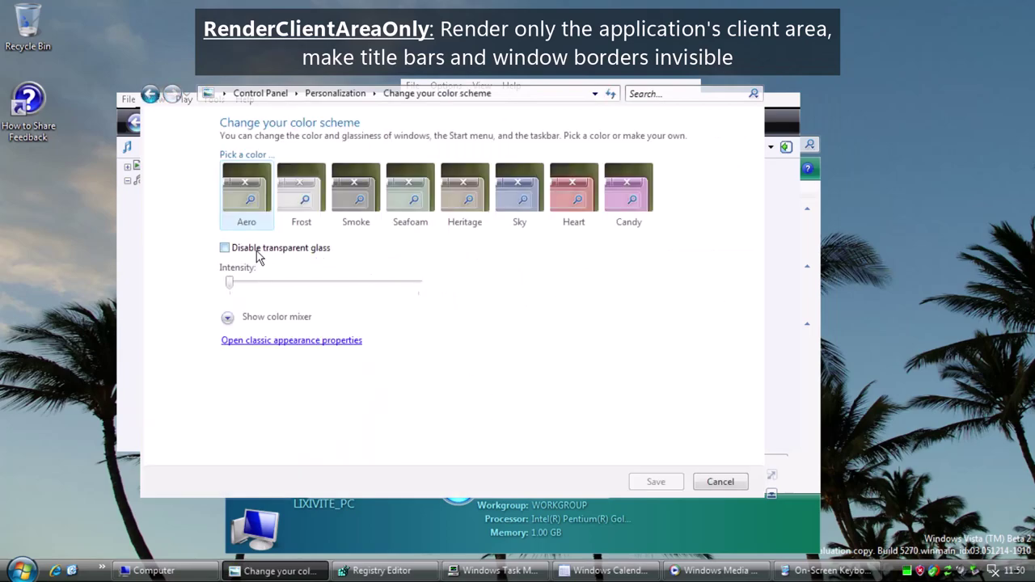
left_click(262, 249)
left_click(267, 256)
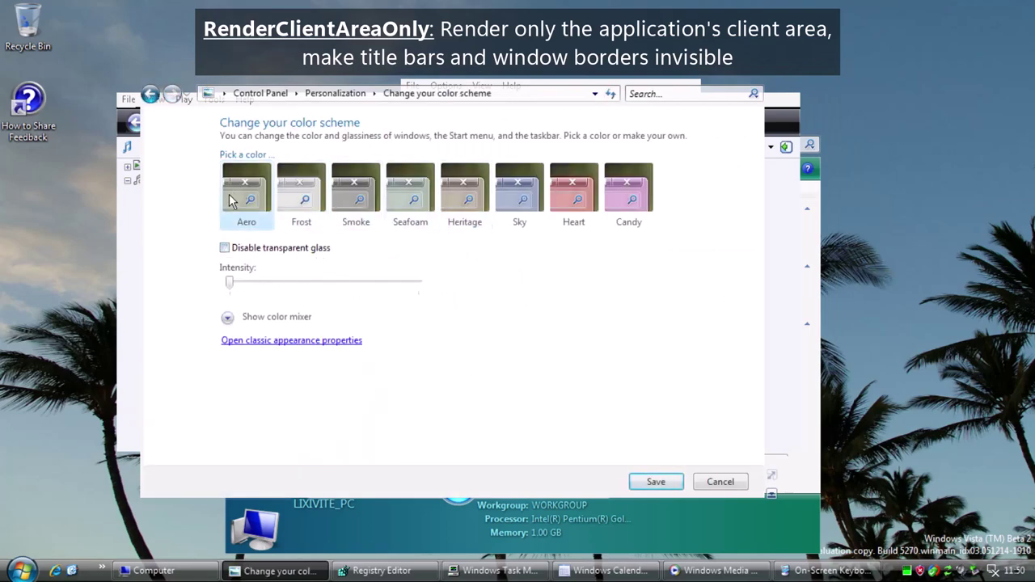
left_click(334, 93)
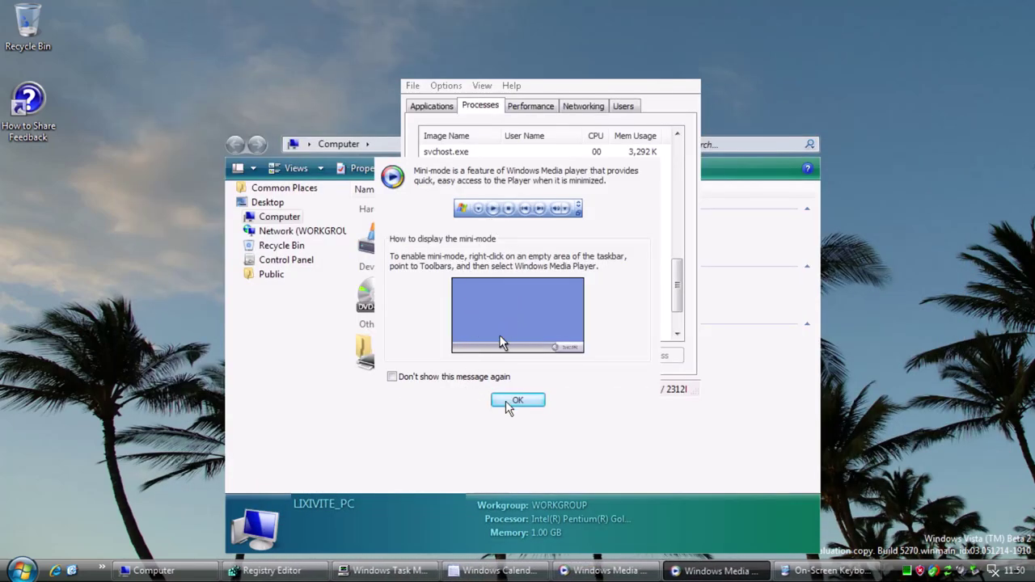
Check UseMachineCheck, then set RenderClientAreaOnly's data to 0 in Registry Editor.
left_click(518, 399)
left_click_drag(492, 63, 246, 93)
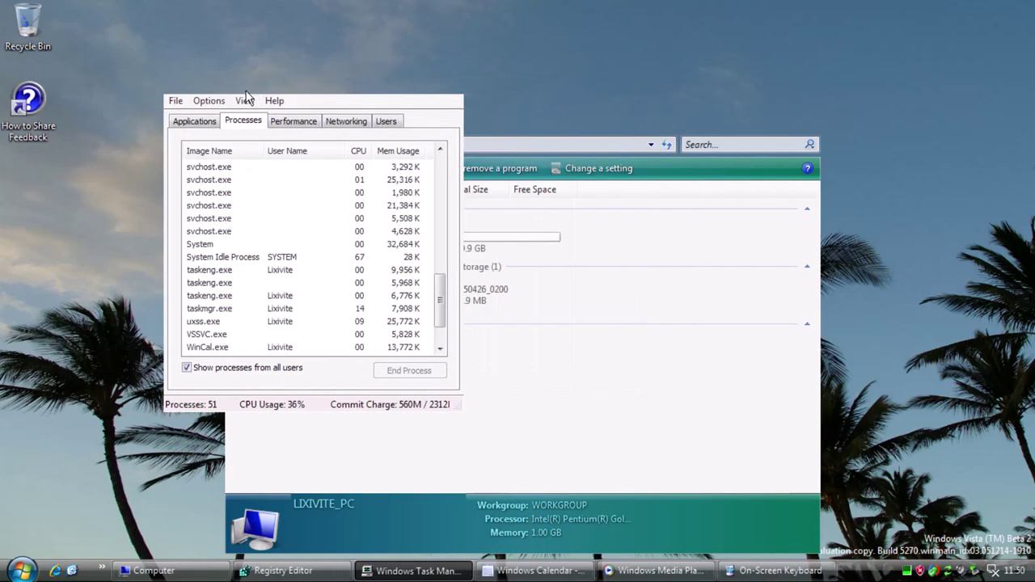
key("alt+Tab")
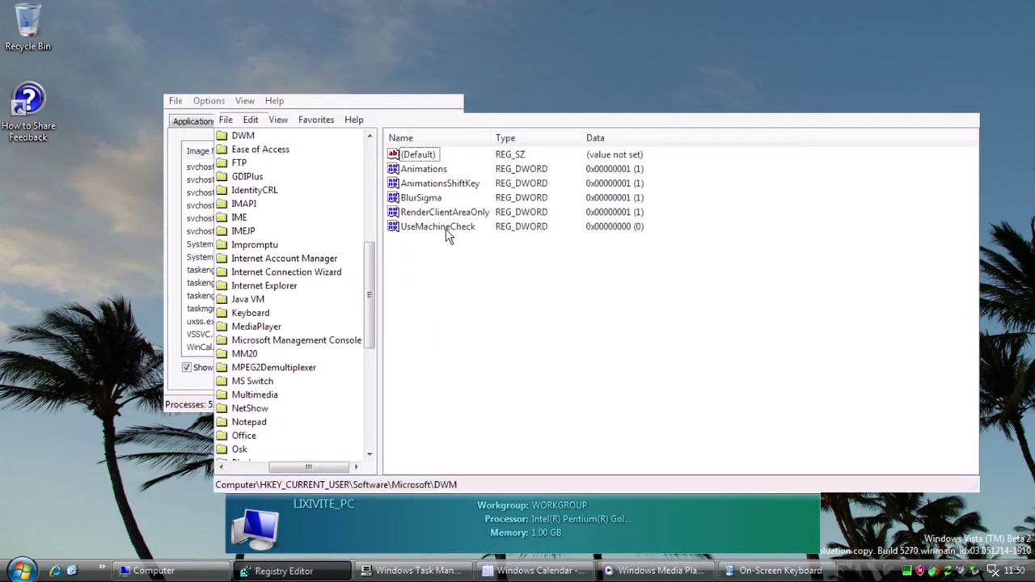
double_click(445, 229)
left_click(464, 283)
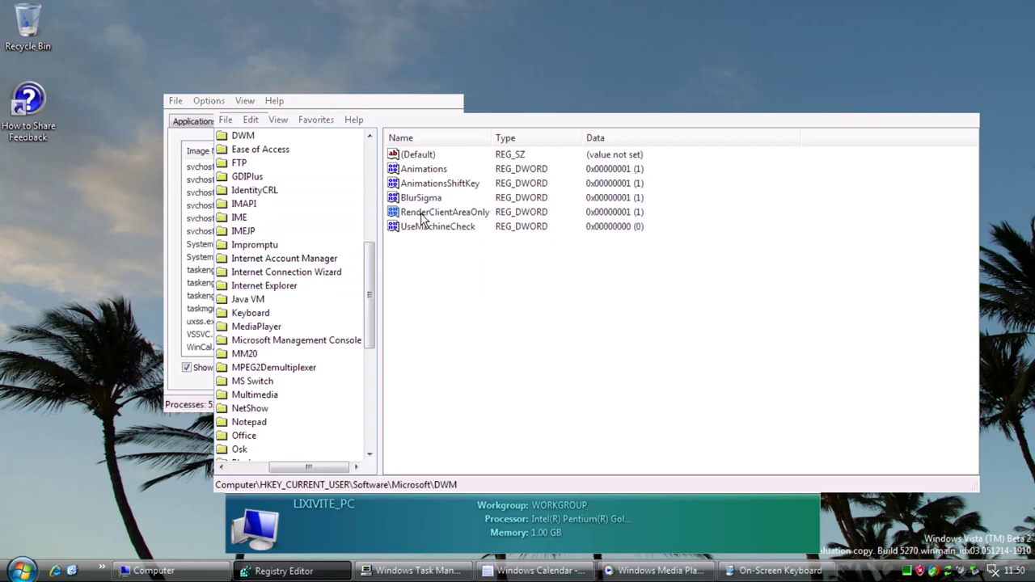
double_click(437, 212)
type("0")
left_click(407, 287)
End the uxss.exe process tree and relaunch uxss from Task Manager's New Task.
key("alt+Tab")
right_click(209, 324)
left_click(217, 364)
left_click(564, 365)
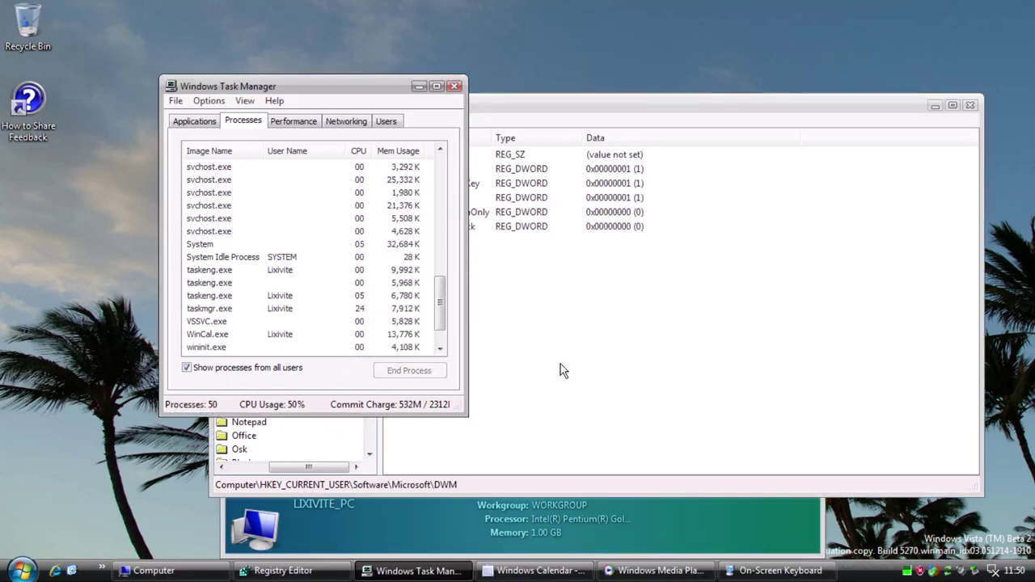
left_click(81, 101)
left_click(95, 119)
type("uxss")
key("Return")
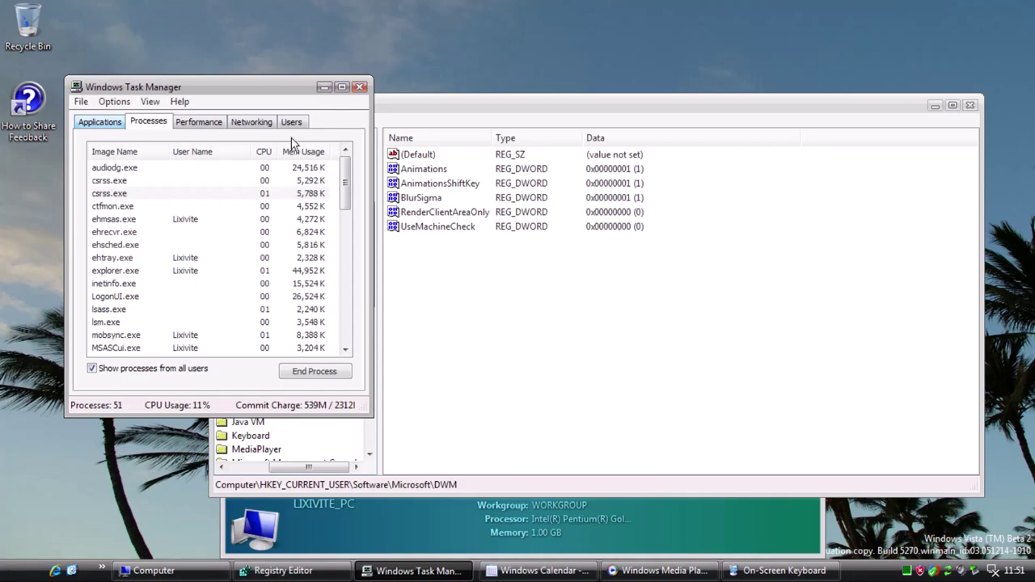
left_click_drag(242, 93, 283, 162)
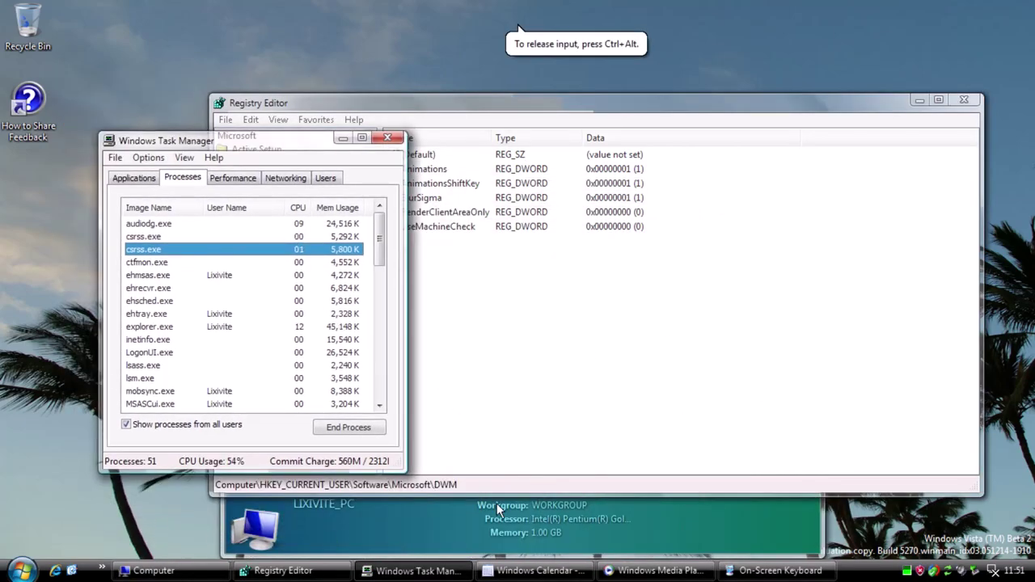